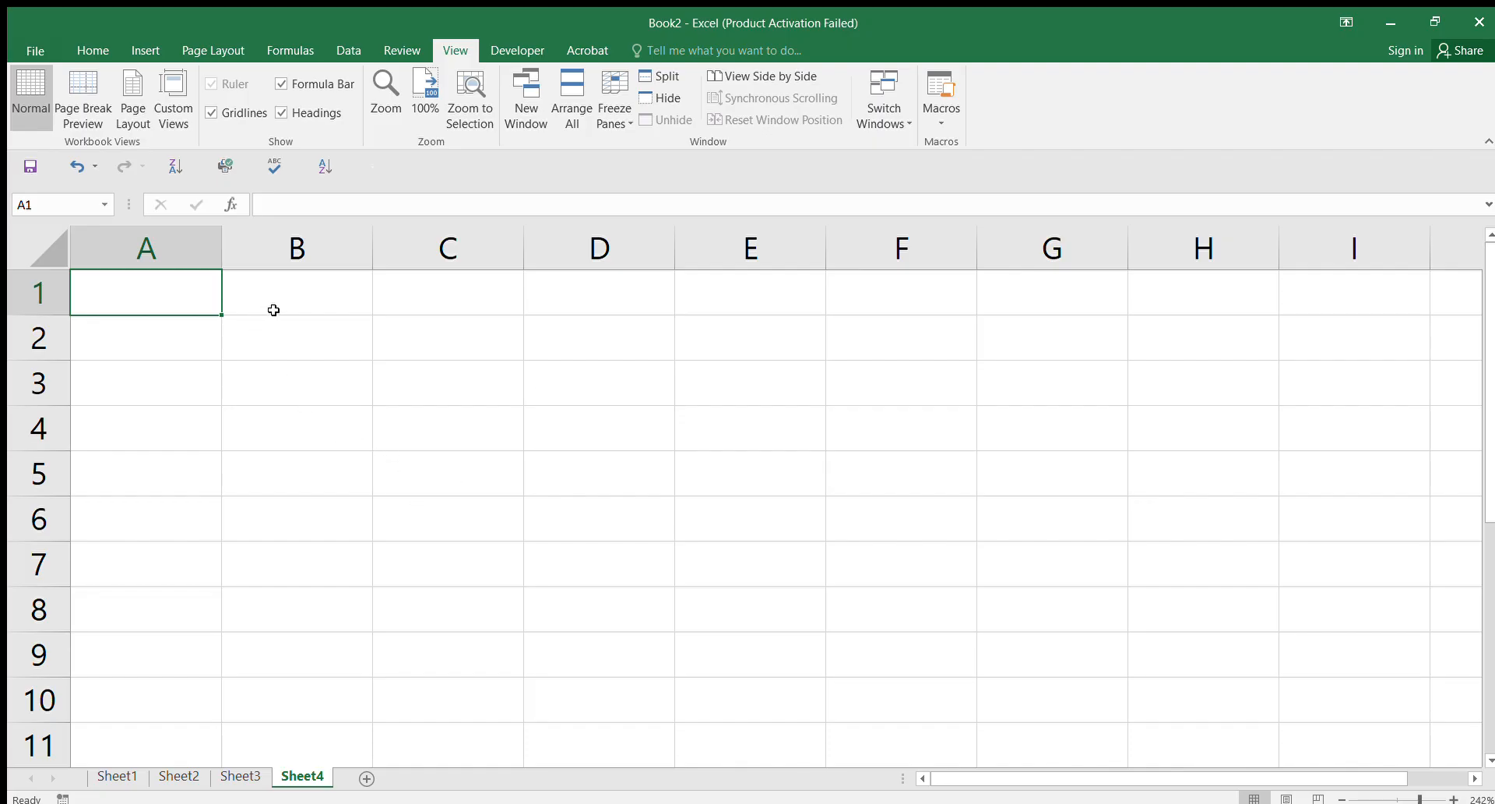
Step: Select cell B2 and bring up the Insert Picture dialog for the logo
{"action": "left_click", "coordinate": [315, 343]}
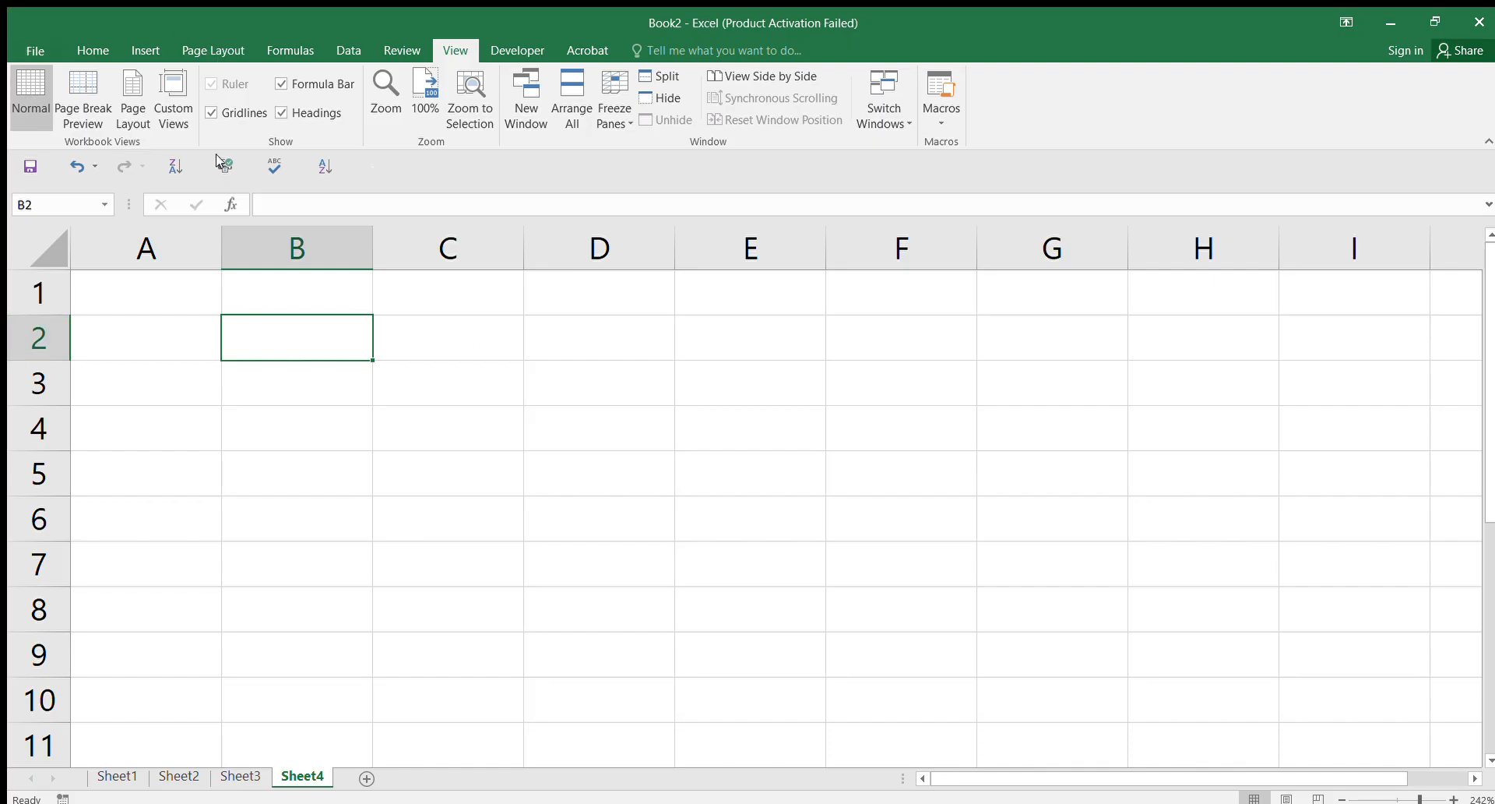
{"action": "left_click", "coordinate": [145, 50]}
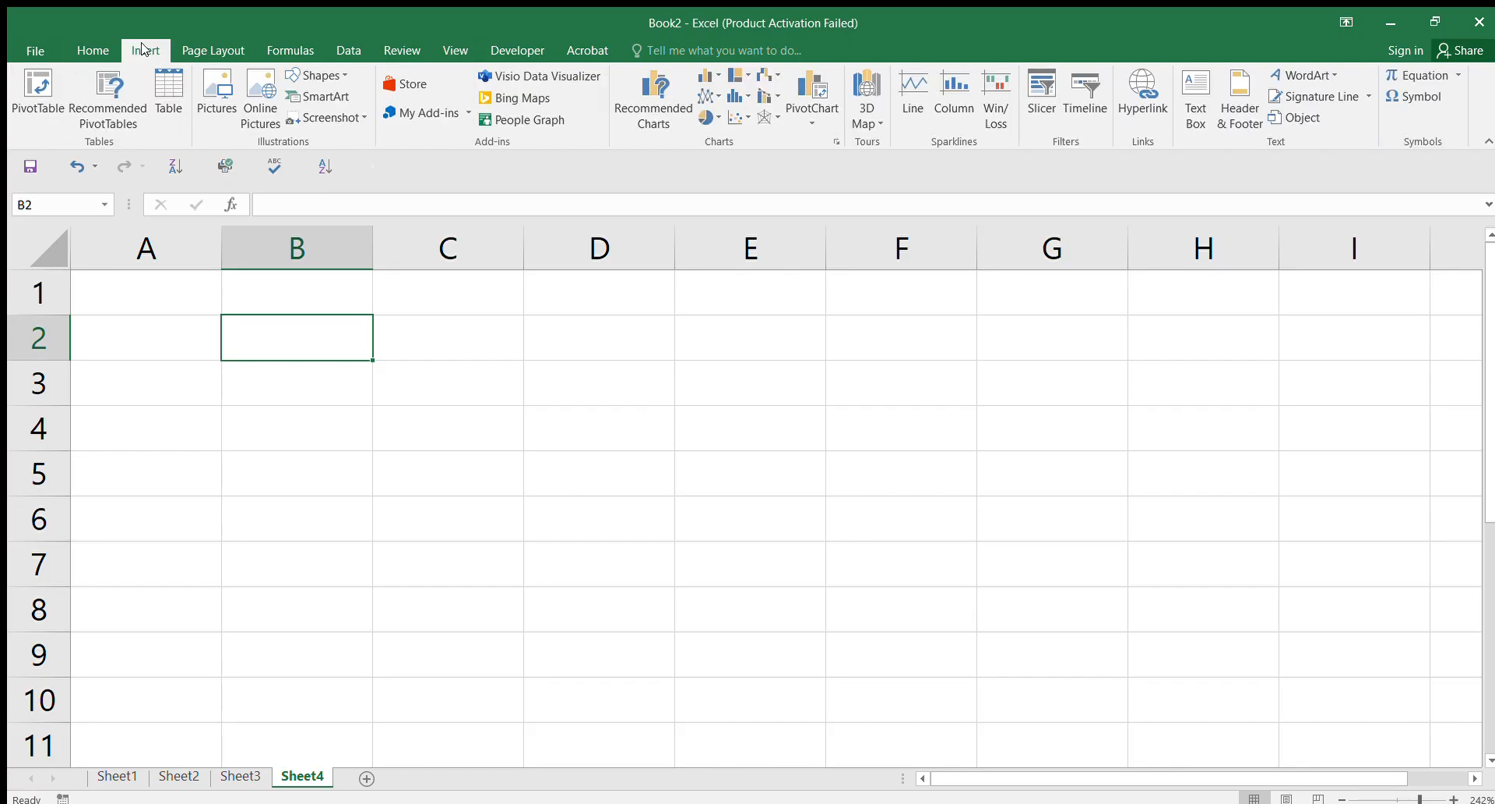
{"action": "left_click", "coordinate": [225, 111]}
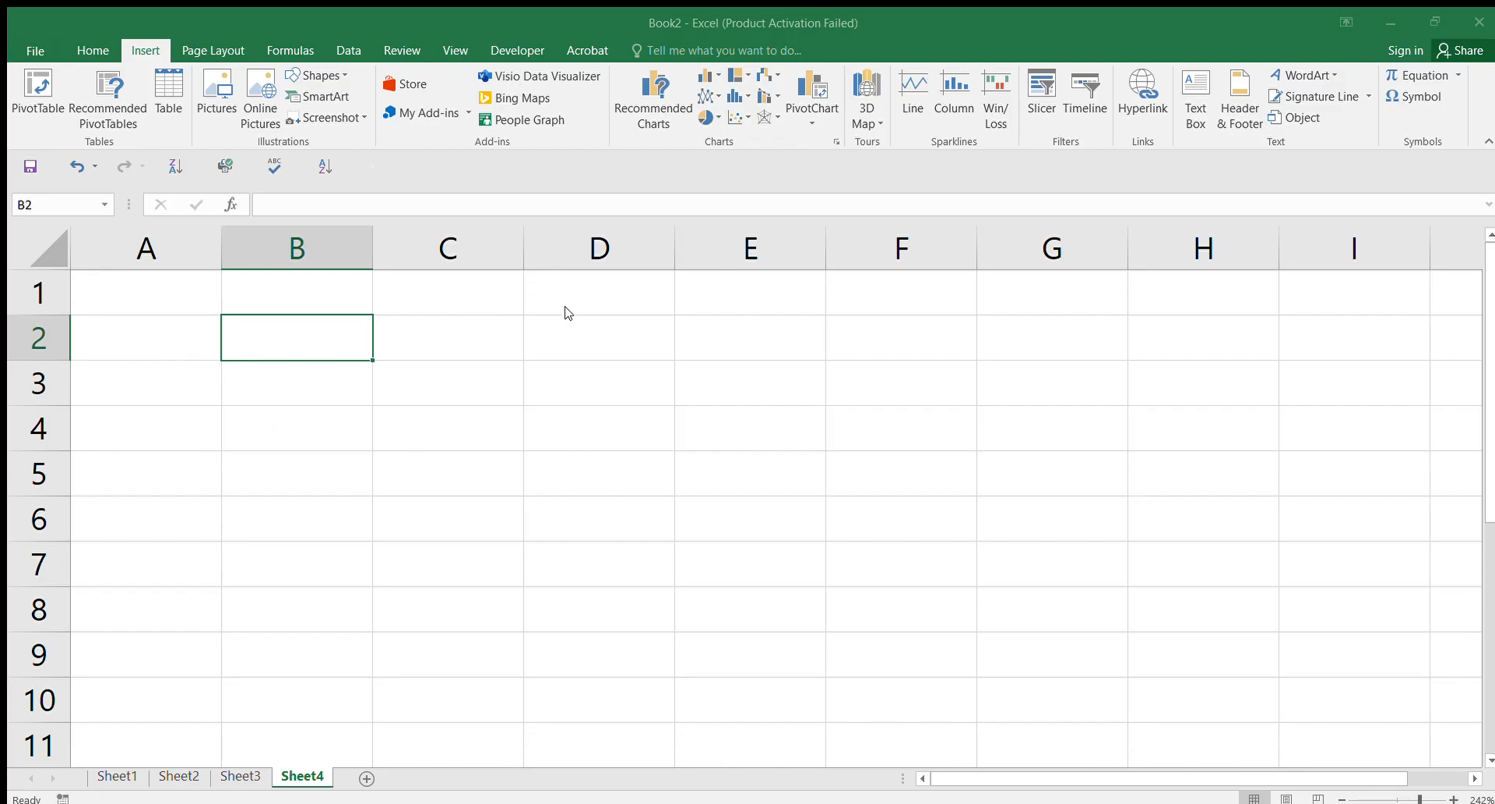
Step: Insert the Accounting & Career Clinic logo and begin shrinking the oversized picture
{"action": "left_click", "coordinate": [586, 438]}
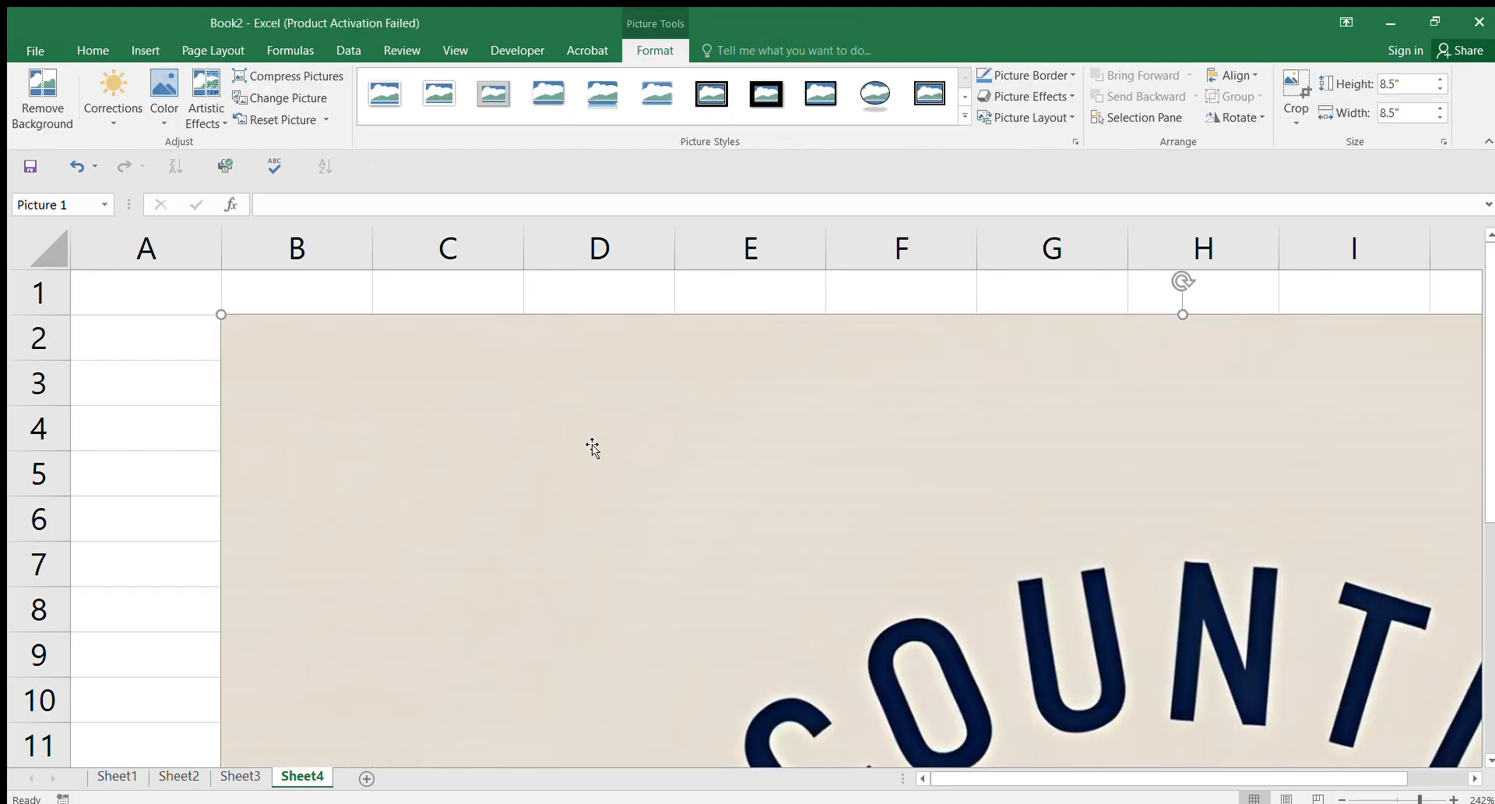
{"action": "left_click_drag", "start_coordinate": [984, 601], "coordinate": [1028, 542]}
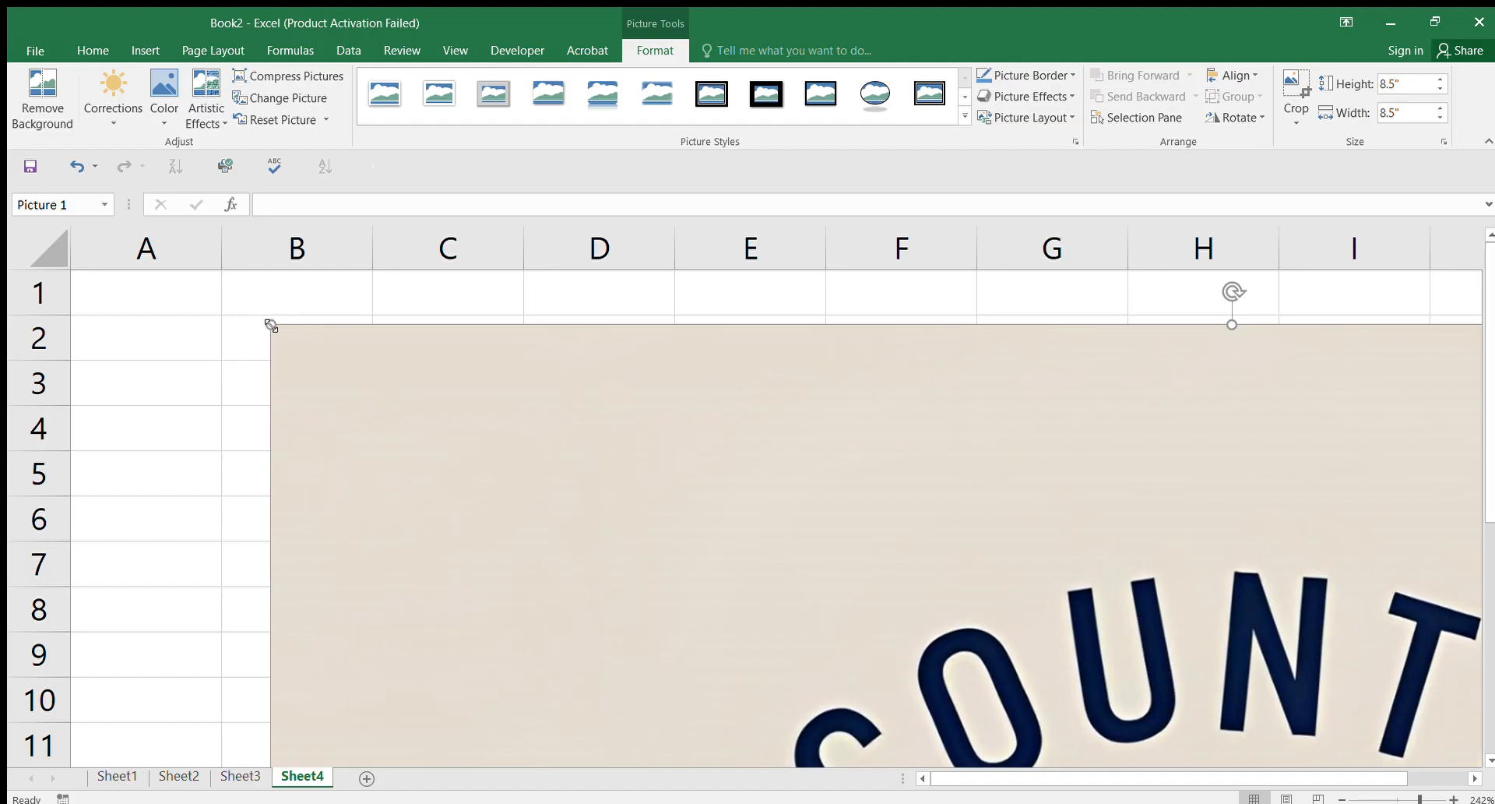
{"action": "left_click_drag", "start_coordinate": [271, 325], "coordinate": [656, 377]}
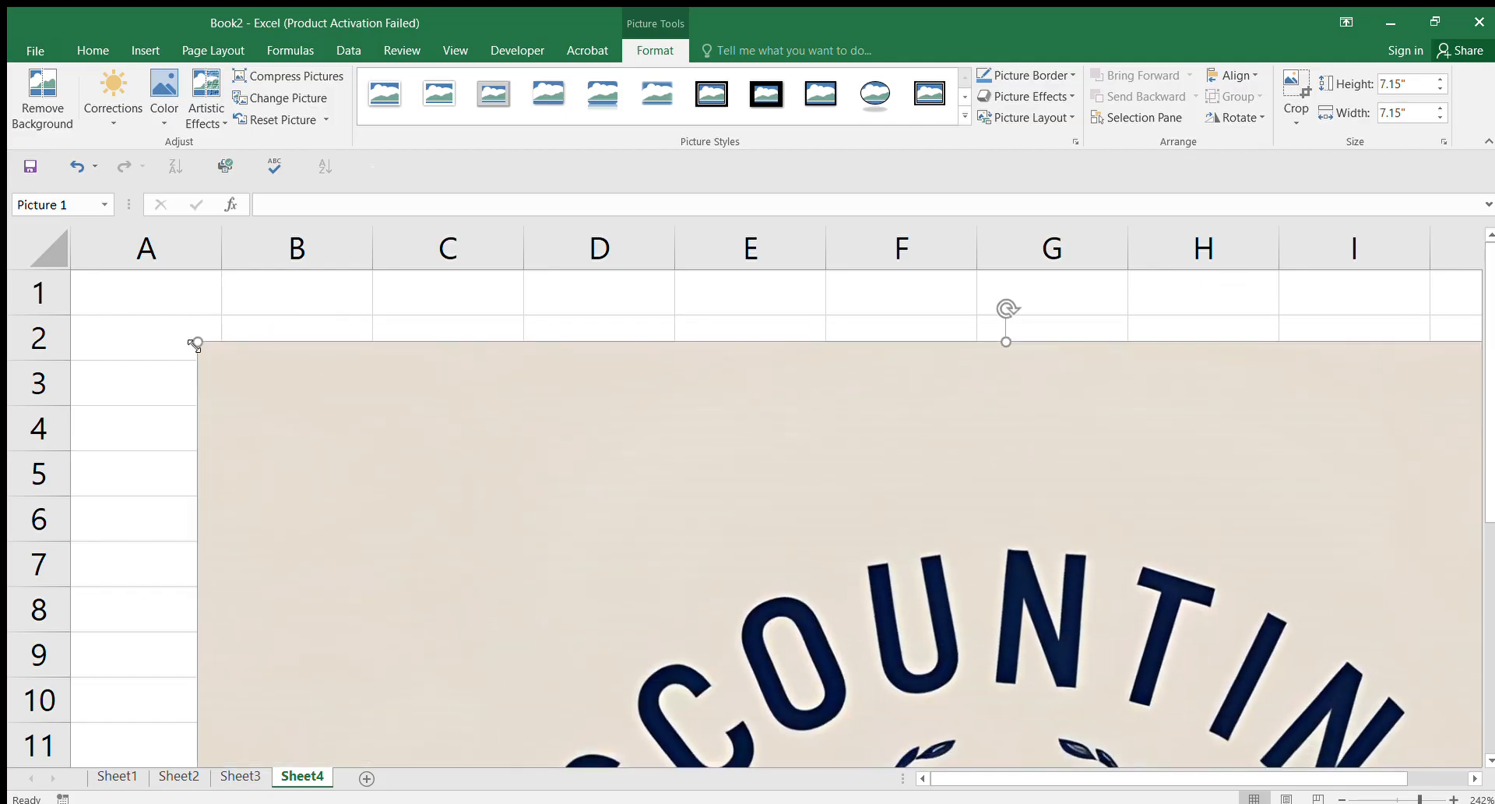
{"action": "left_click_drag", "start_coordinate": [204, 348], "coordinate": [323, 315]}
{"action": "left_click_drag", "start_coordinate": [190, 291], "coordinate": [1390, 718]}
{"action": "left_click_drag", "start_coordinate": [1219, 750], "coordinate": [905, 354]}
Step: Shrink the logo to a 0.7-inch square and place it around E5:F8
{"action": "left_click_drag", "start_coordinate": [303, 344], "coordinate": [567, 272]}
{"action": "left_click_drag", "start_coordinate": [375, 311], "coordinate": [381, 335]}
{"action": "left_click_drag", "start_coordinate": [322, 293], "coordinate": [644, 607]}
{"action": "left_click_drag", "start_coordinate": [788, 664], "coordinate": [687, 482]}
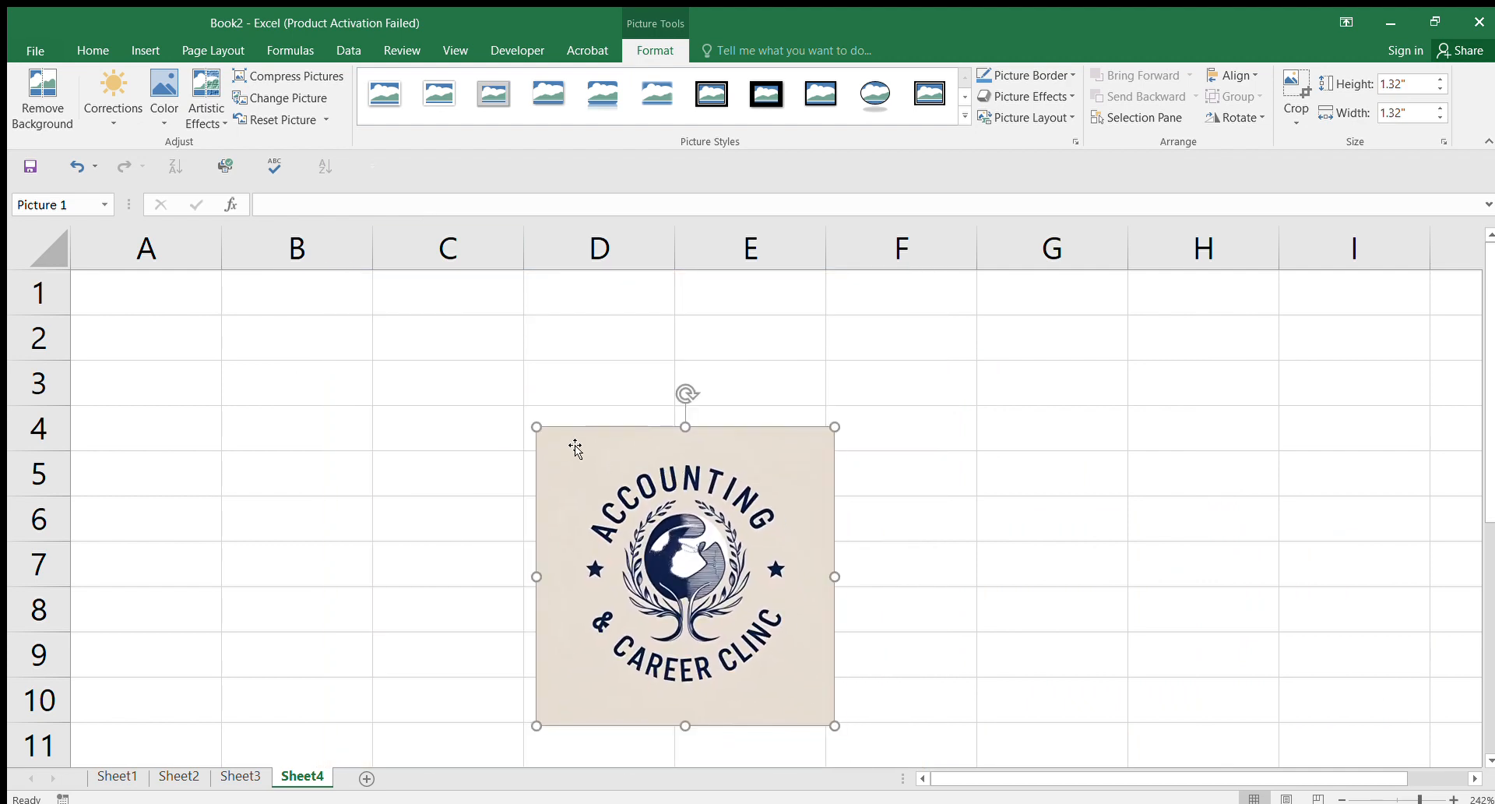
{"action": "left_click_drag", "start_coordinate": [539, 427], "coordinate": [676, 567]}
{"action": "left_click_drag", "start_coordinate": [786, 659], "coordinate": [863, 565]}
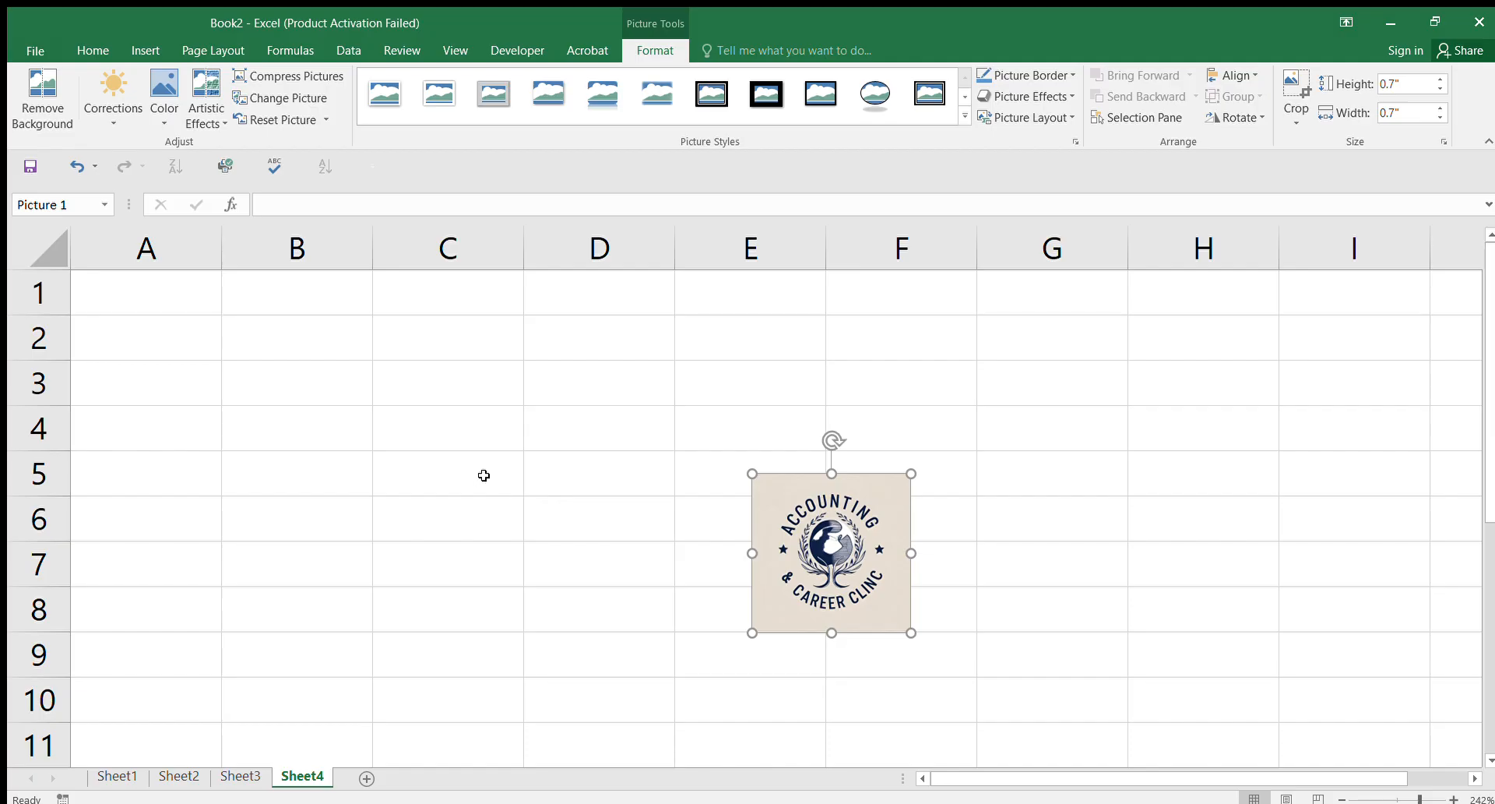
Step: Narrow columns A and B
{"action": "left_click", "coordinate": [237, 294]}
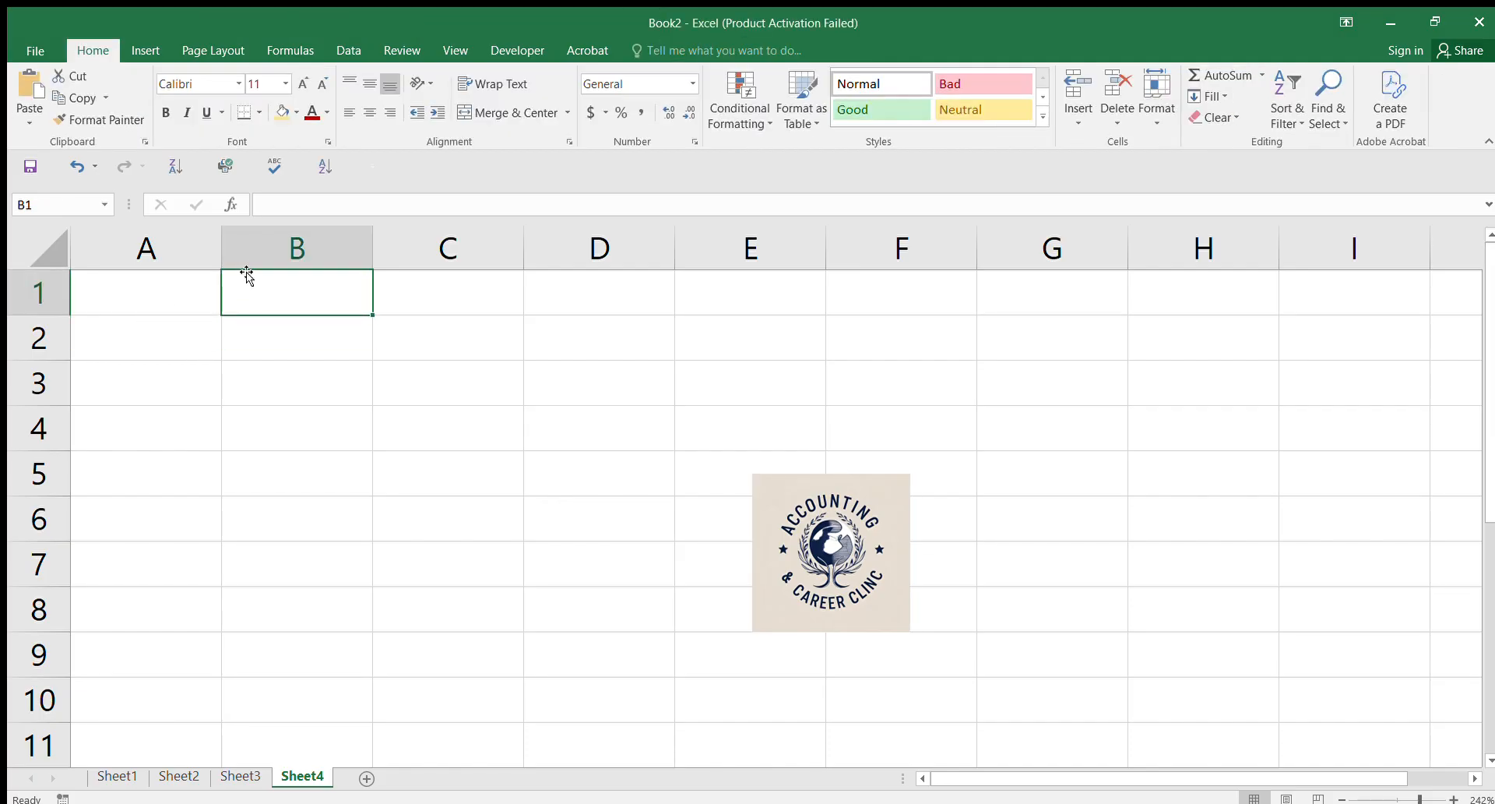
{"action": "left_click_drag", "start_coordinate": [223, 244], "coordinate": [204, 244]}
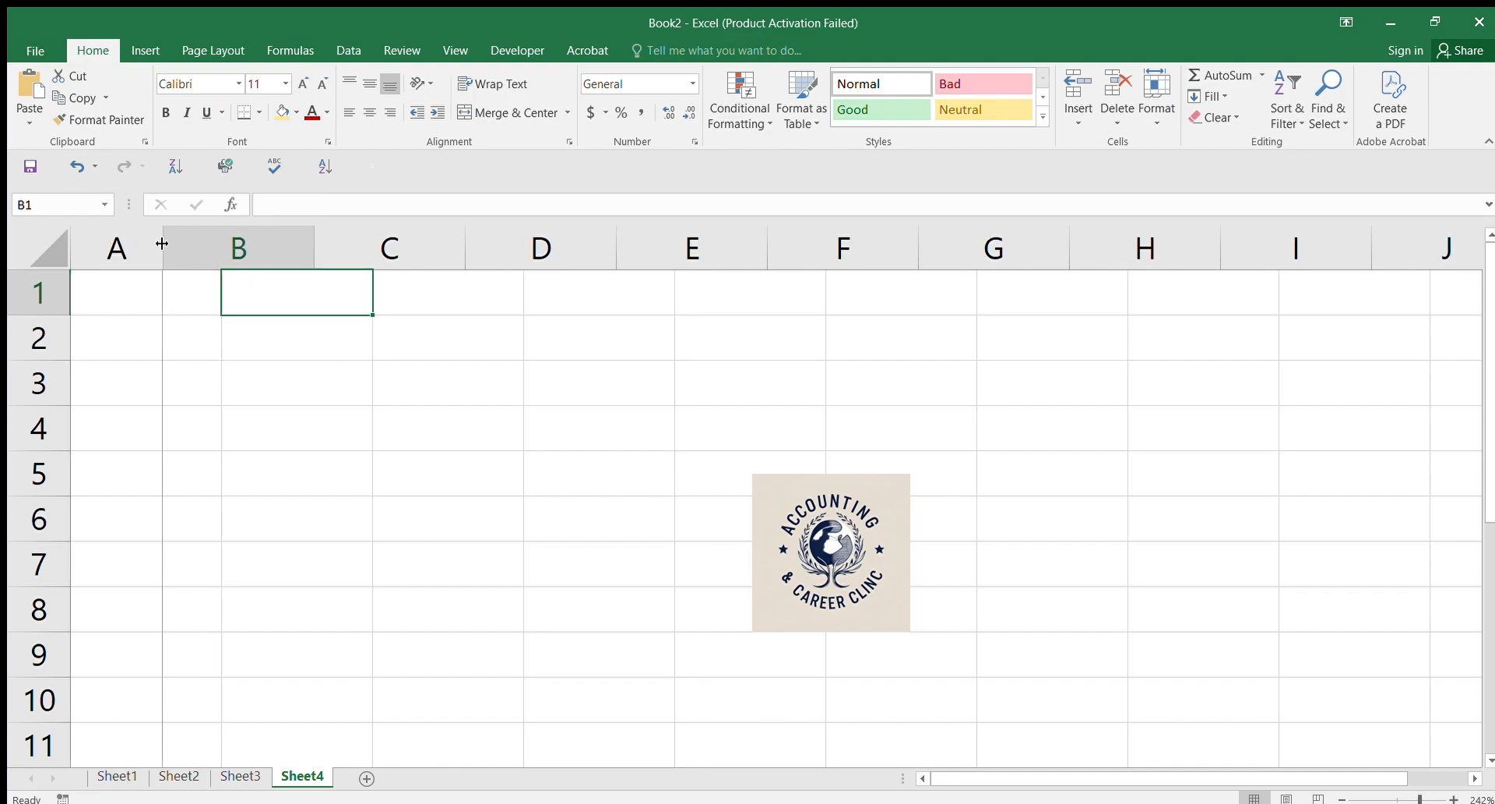
{"action": "left_click_drag", "start_coordinate": [161, 243], "coordinate": [162, 243]}
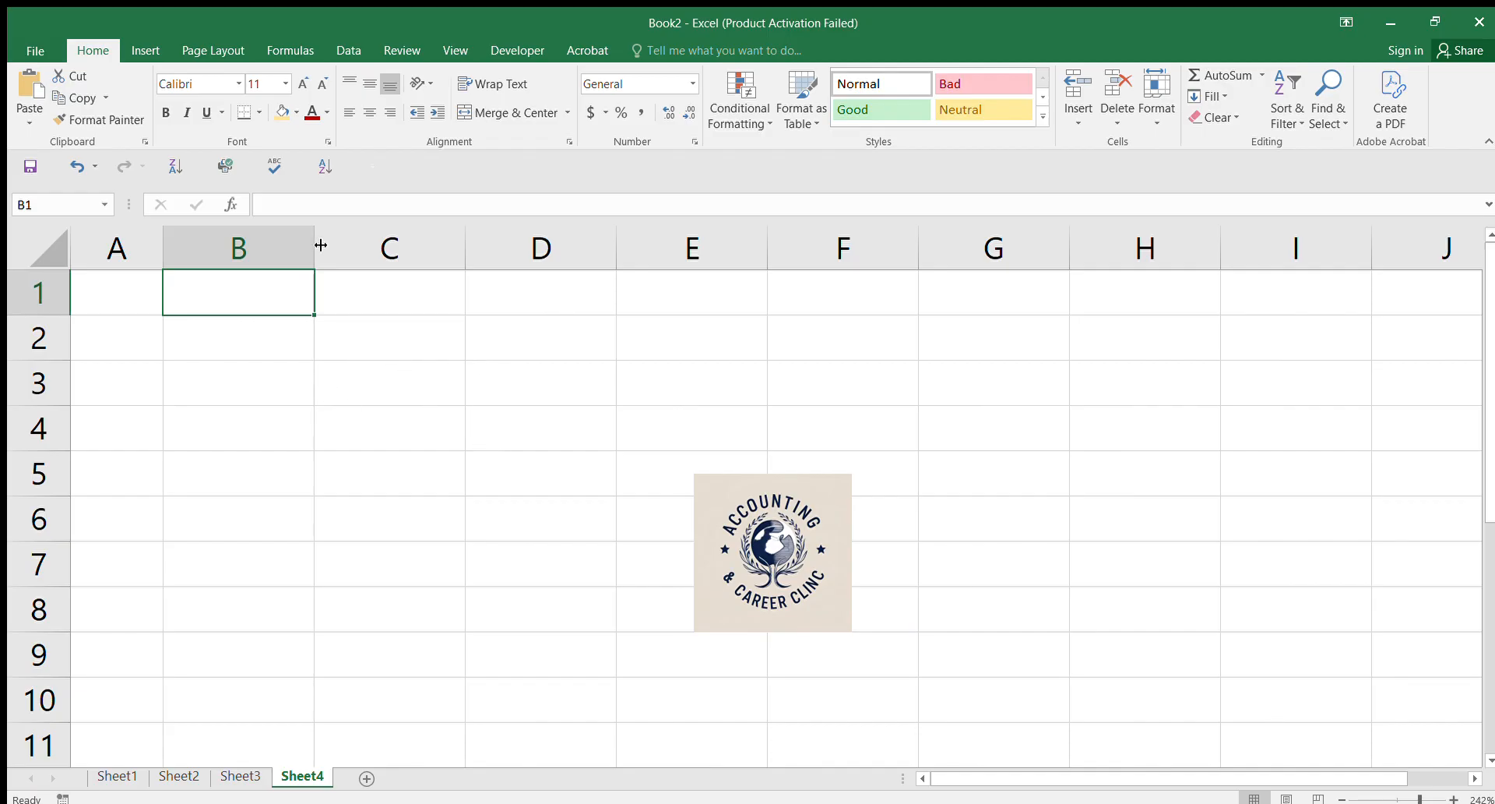
{"action": "left_click_drag", "start_coordinate": [310, 240], "coordinate": [211, 243]}
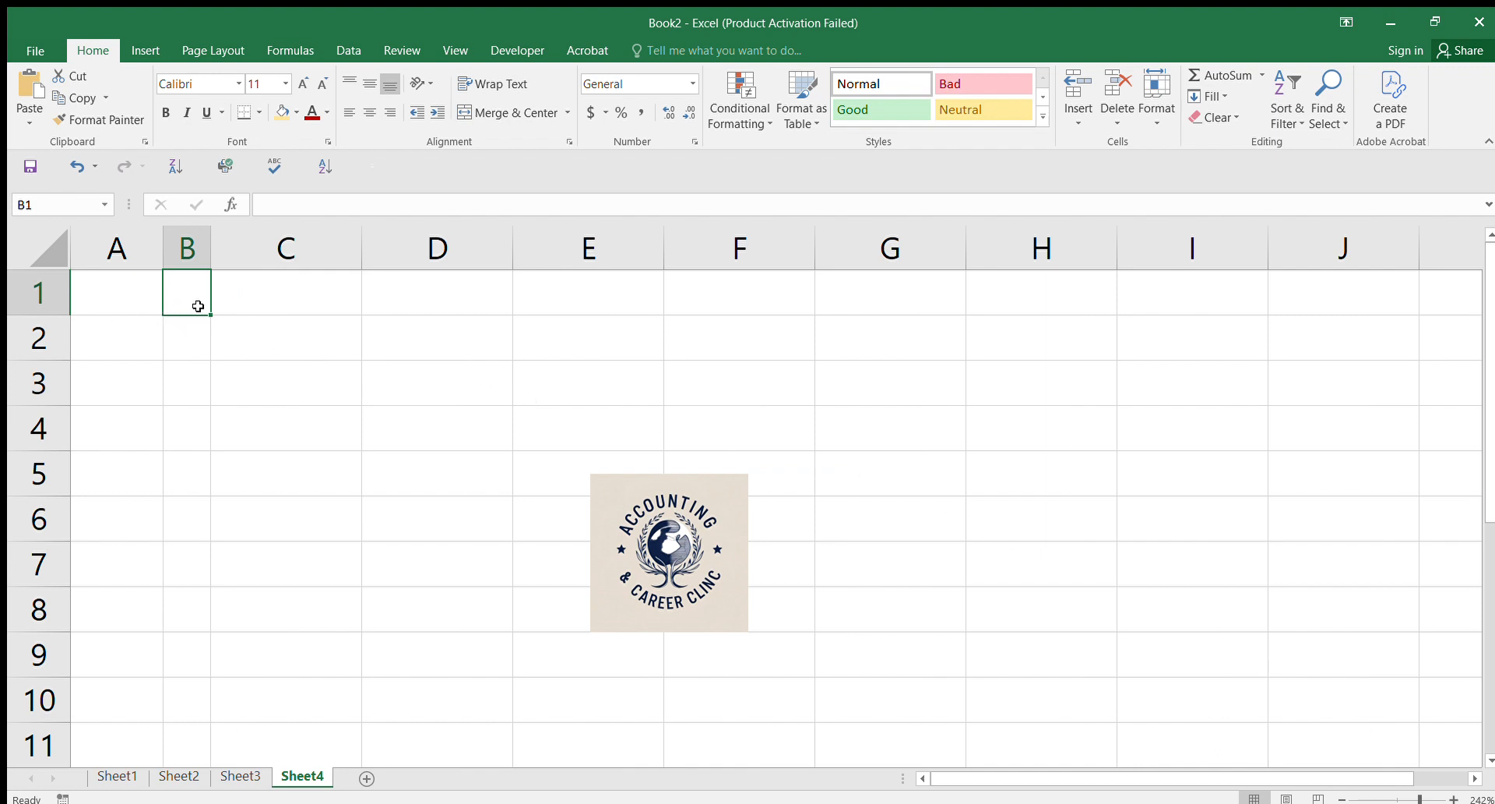
Step: Merge cells B1:C3 into one block for the logo
{"action": "left_click", "coordinate": [409, 375]}
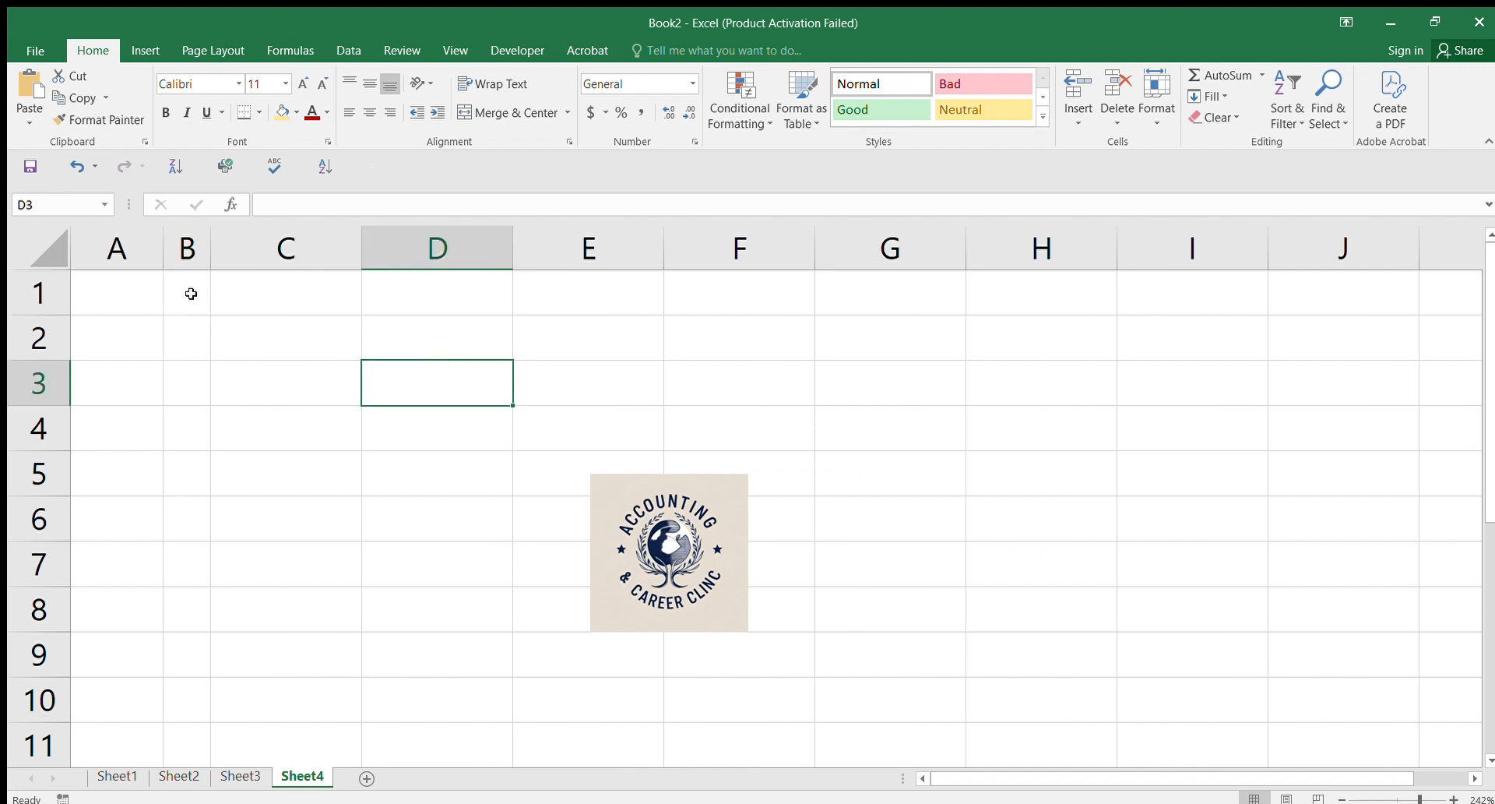
{"action": "left_click_drag", "start_coordinate": [192, 286], "coordinate": [270, 375]}
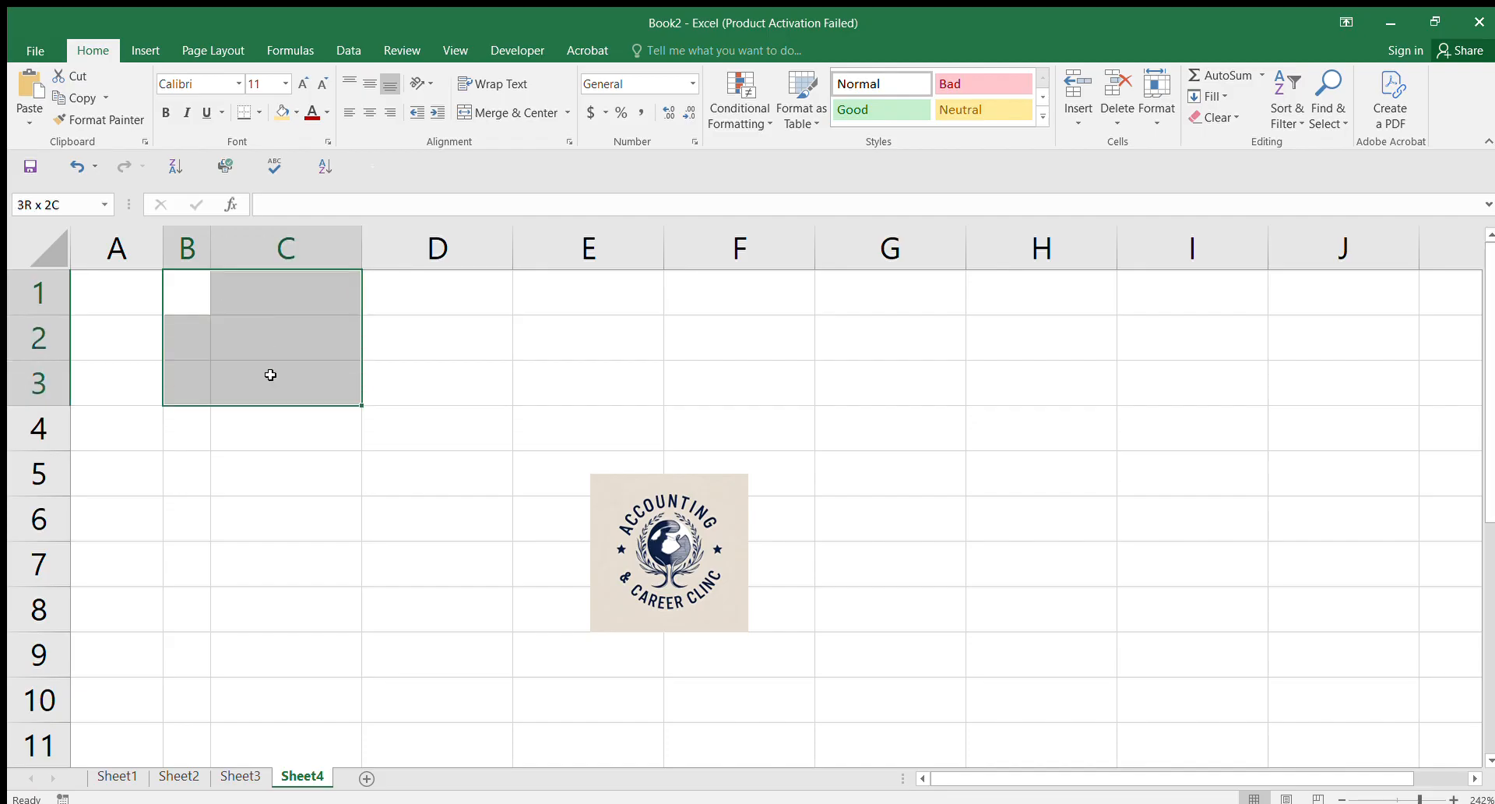
{"action": "left_click_drag", "start_coordinate": [271, 375], "coordinate": [271, 375]}
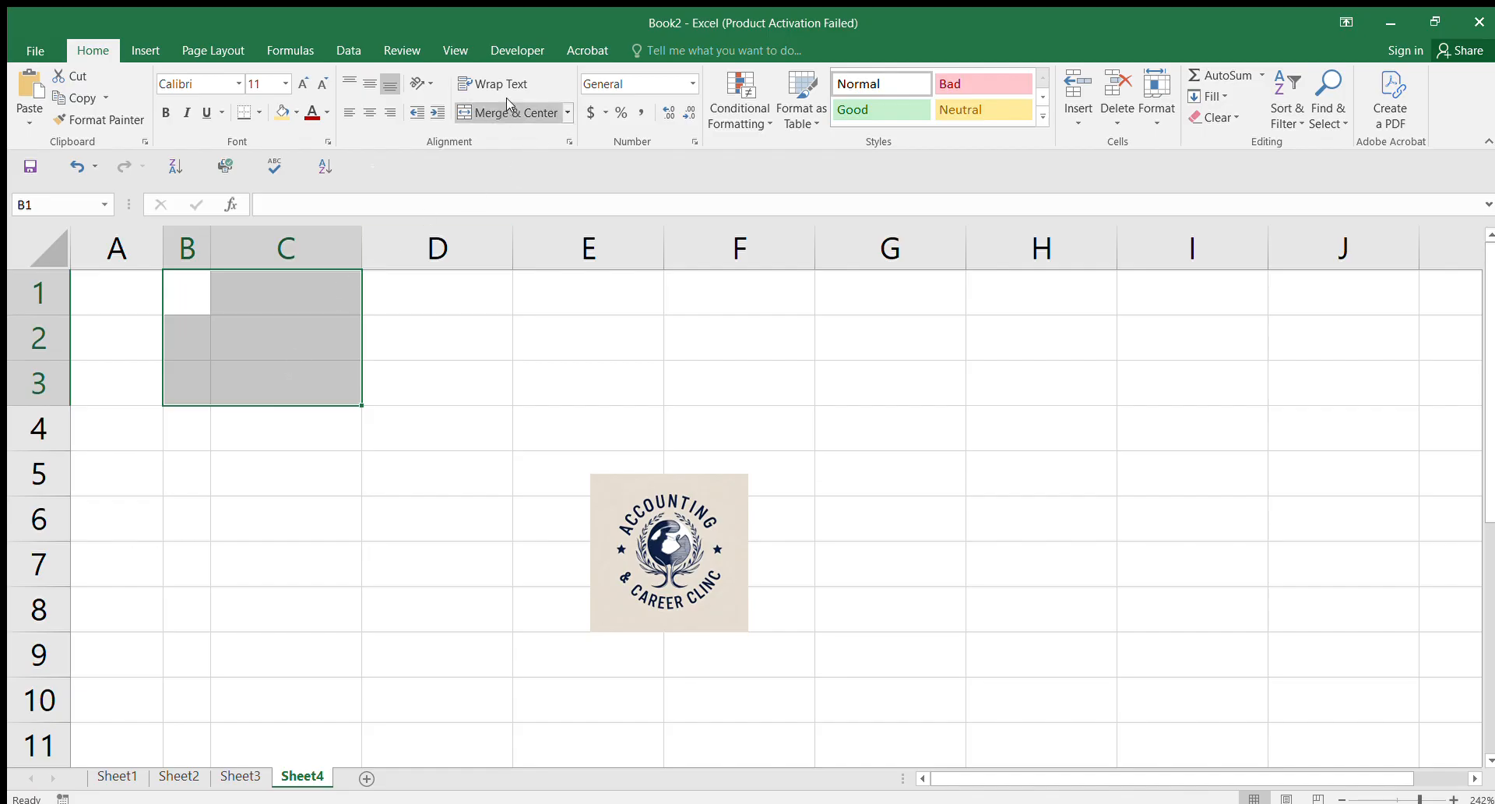
{"action": "left_click_drag", "start_coordinate": [209, 281], "coordinate": [328, 396]}
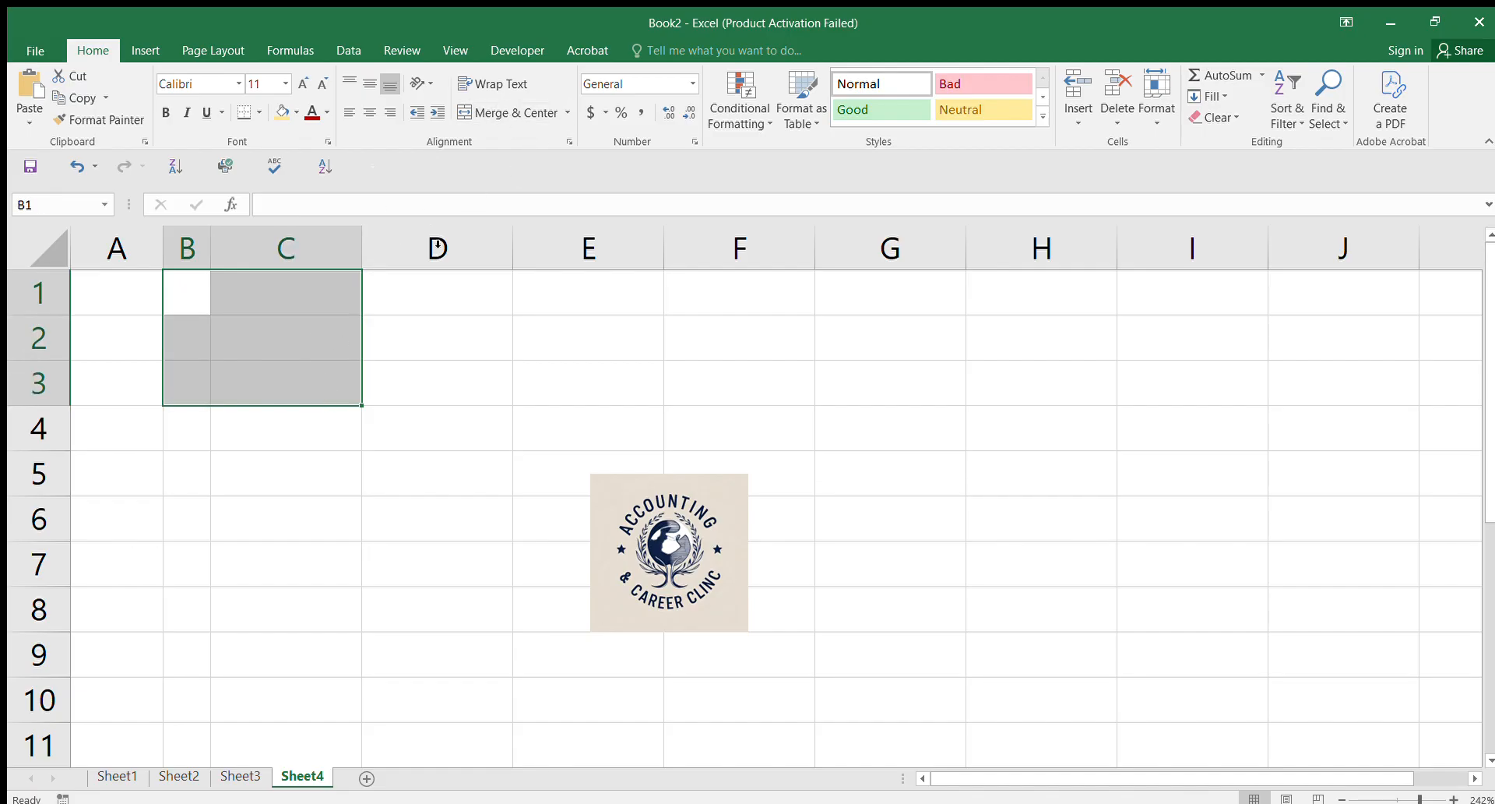
{"action": "left_click", "coordinate": [489, 105]}
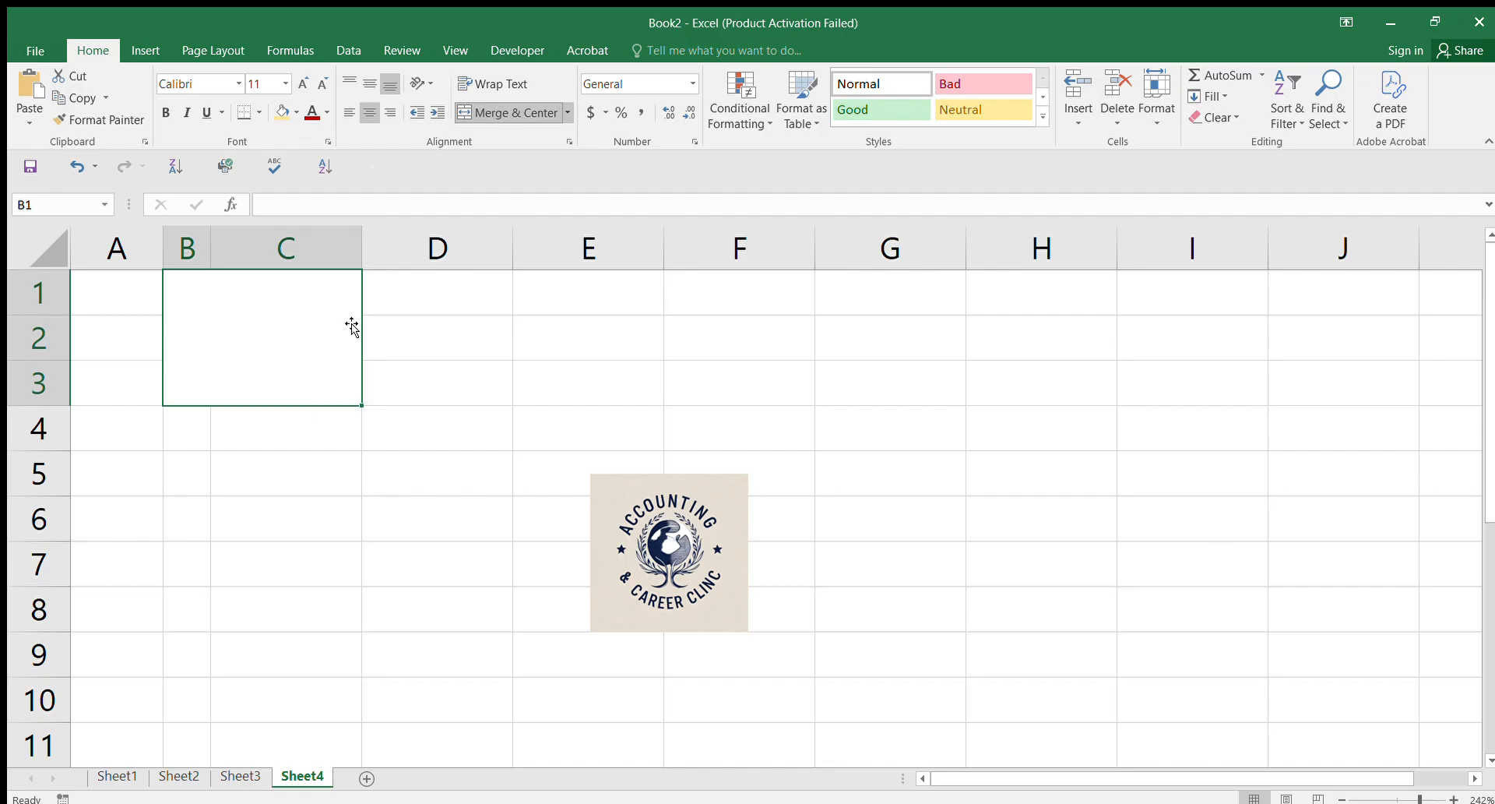
Step: Move the logo into the merged B1:C3 block and stretch it to fill the block
{"action": "left_click", "coordinate": [472, 500]}
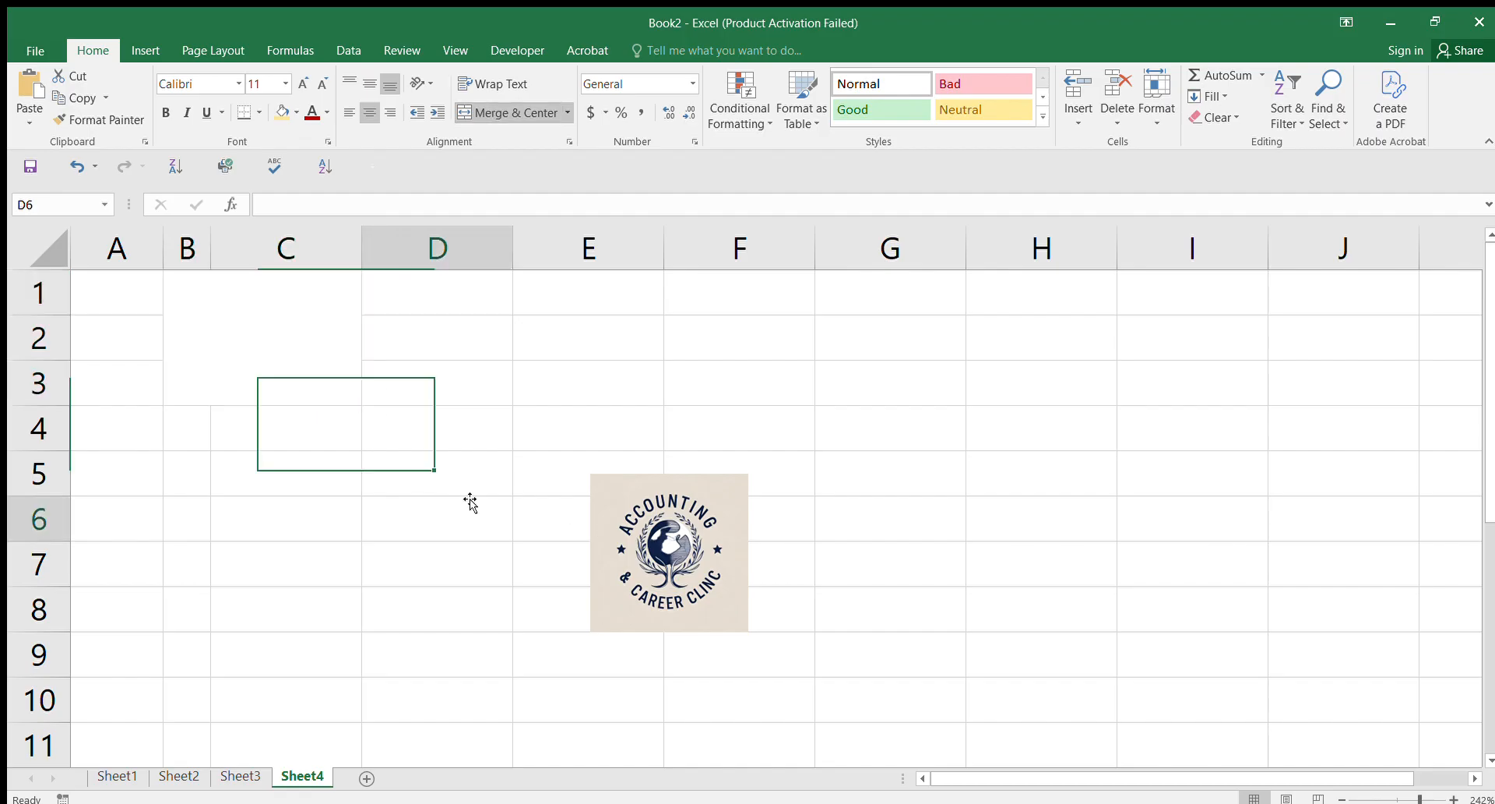
{"action": "left_click", "coordinate": [686, 548]}
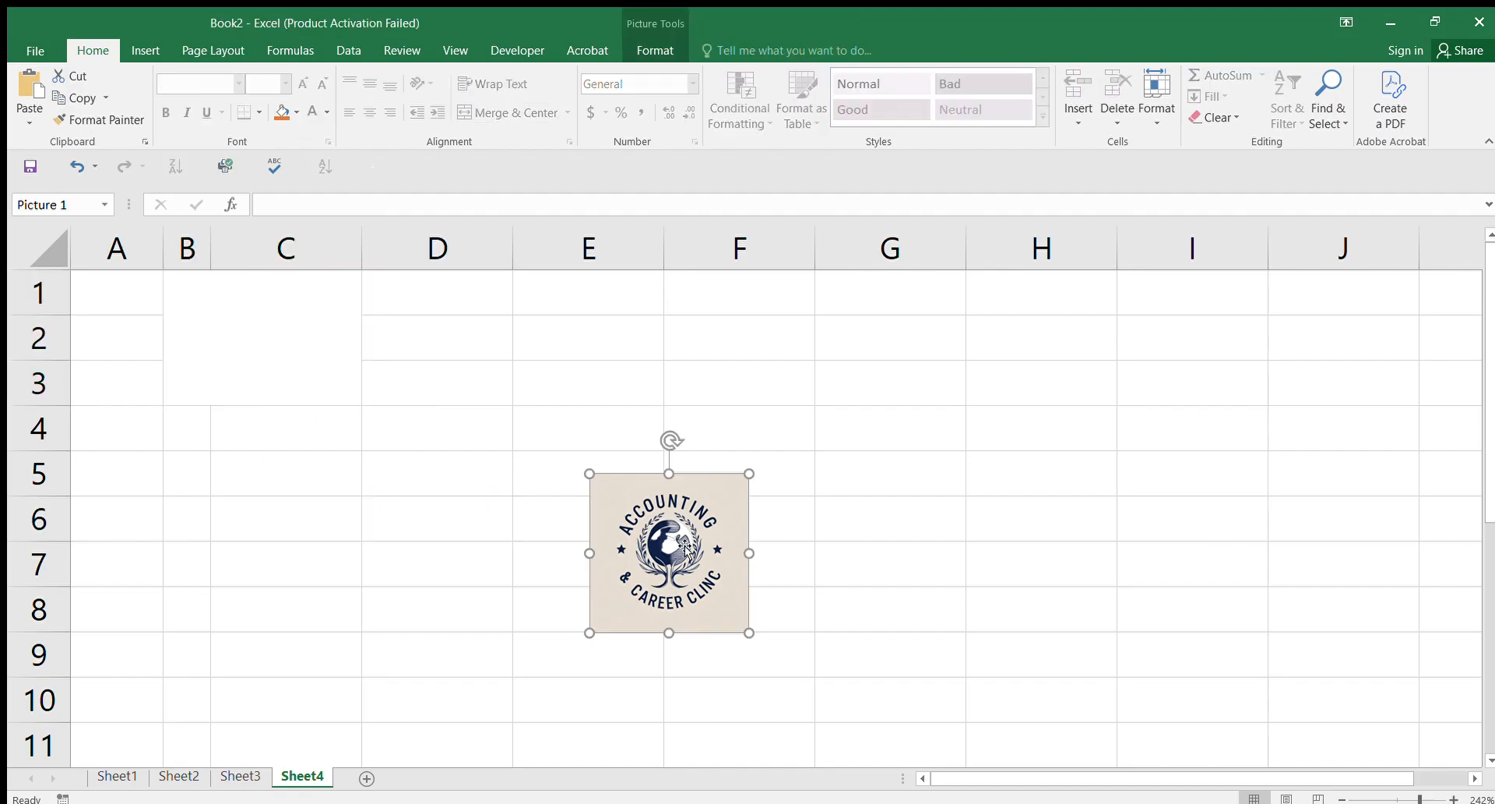
{"action": "left_click_drag", "start_coordinate": [683, 545], "coordinate": [263, 343]}
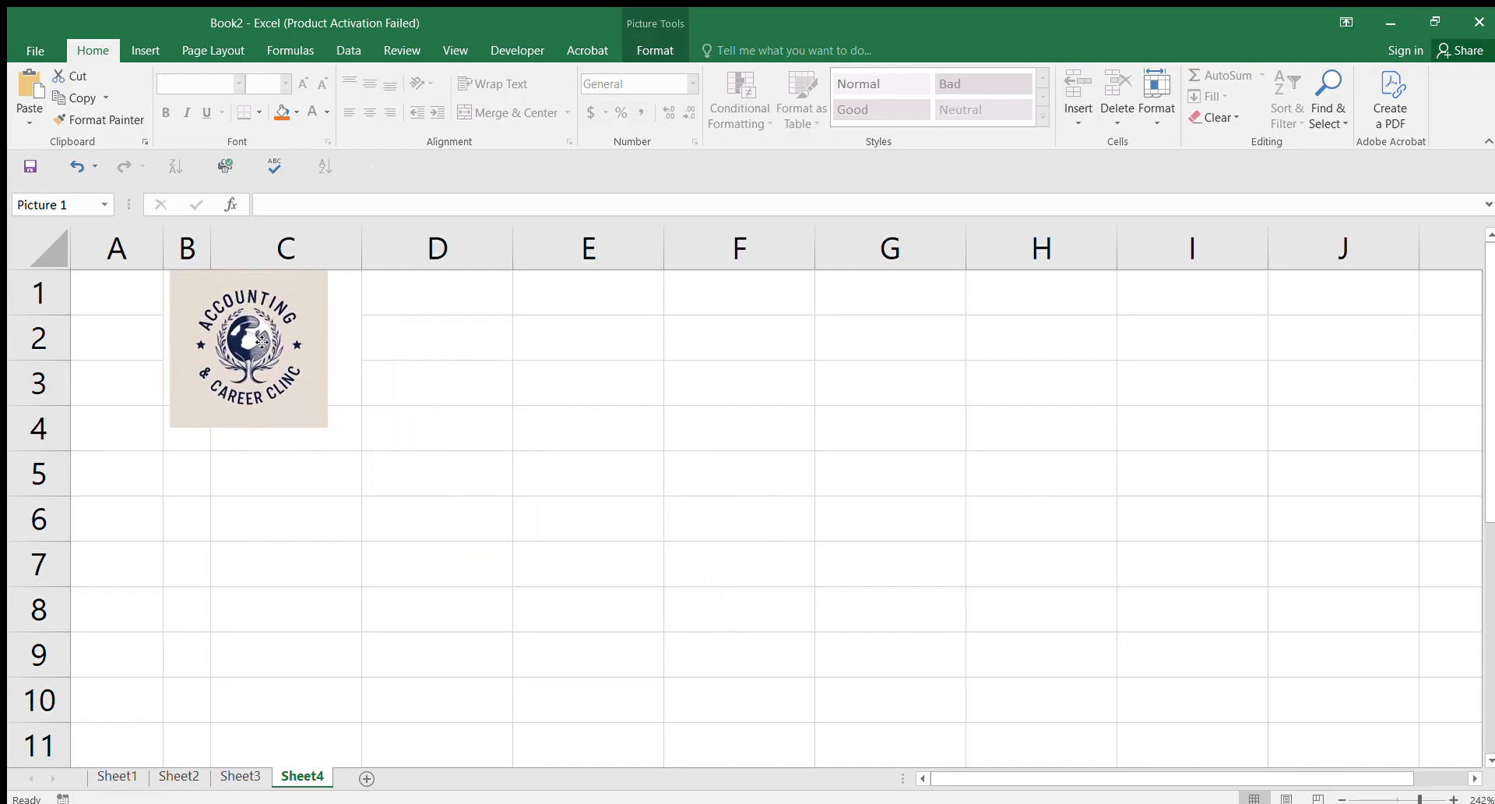
{"action": "left_click_drag", "start_coordinate": [252, 427], "coordinate": [251, 404]}
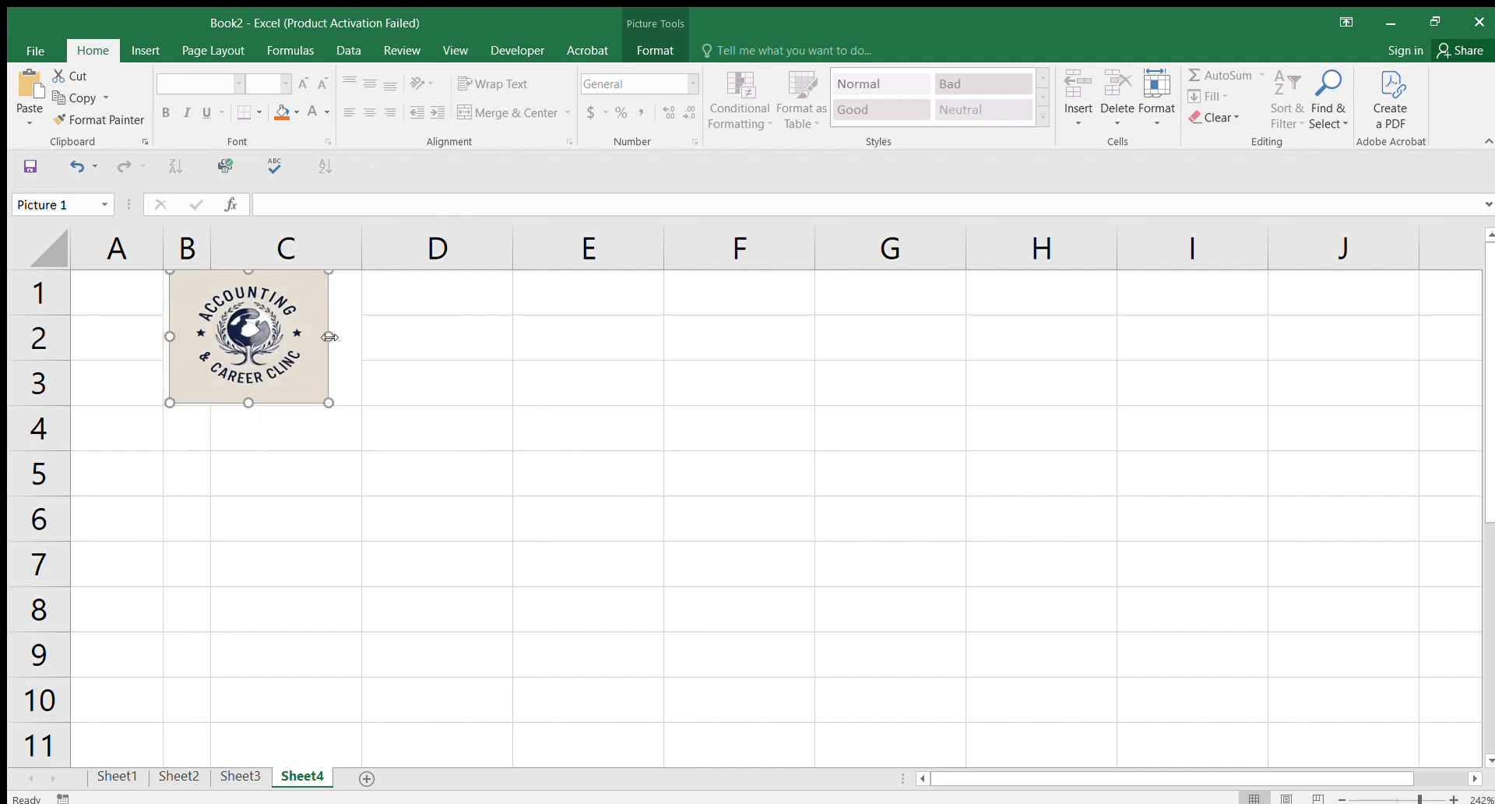
{"action": "left_click_drag", "start_coordinate": [329, 336], "coordinate": [361, 350]}
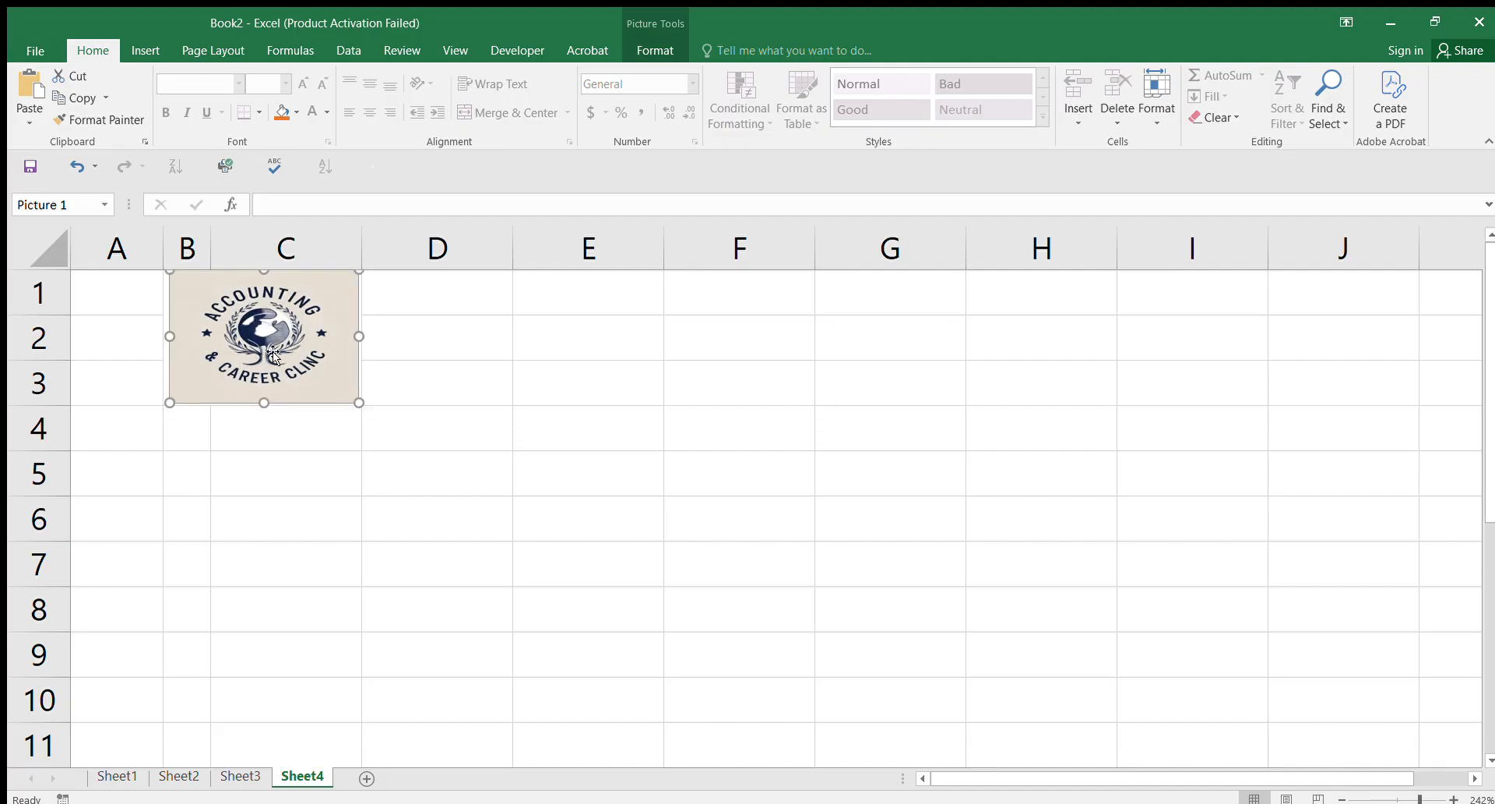
{"action": "left_click_drag", "start_coordinate": [173, 338], "coordinate": [171, 336]}
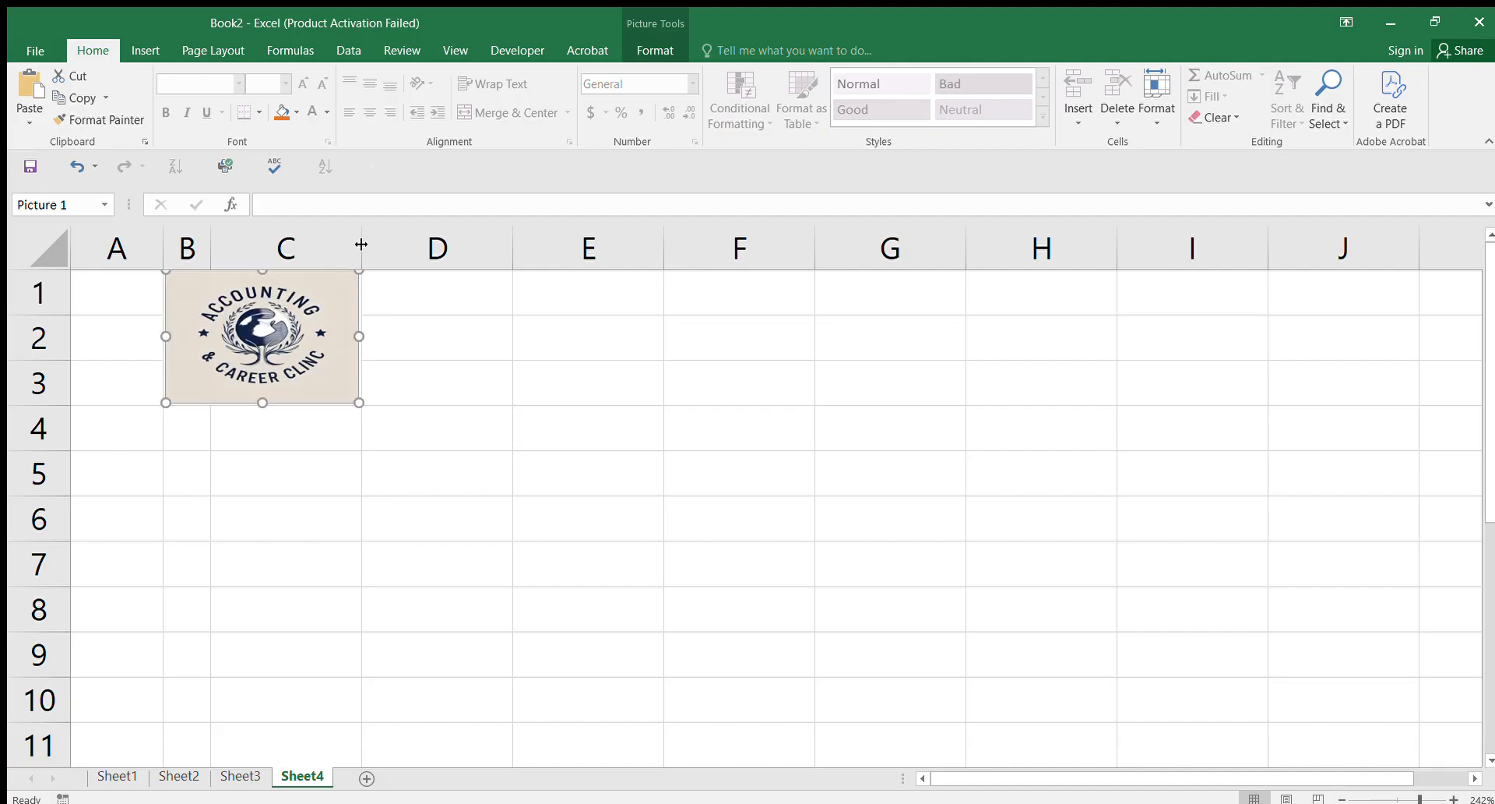
{"action": "left_click_drag", "start_coordinate": [361, 241], "coordinate": [348, 241]}
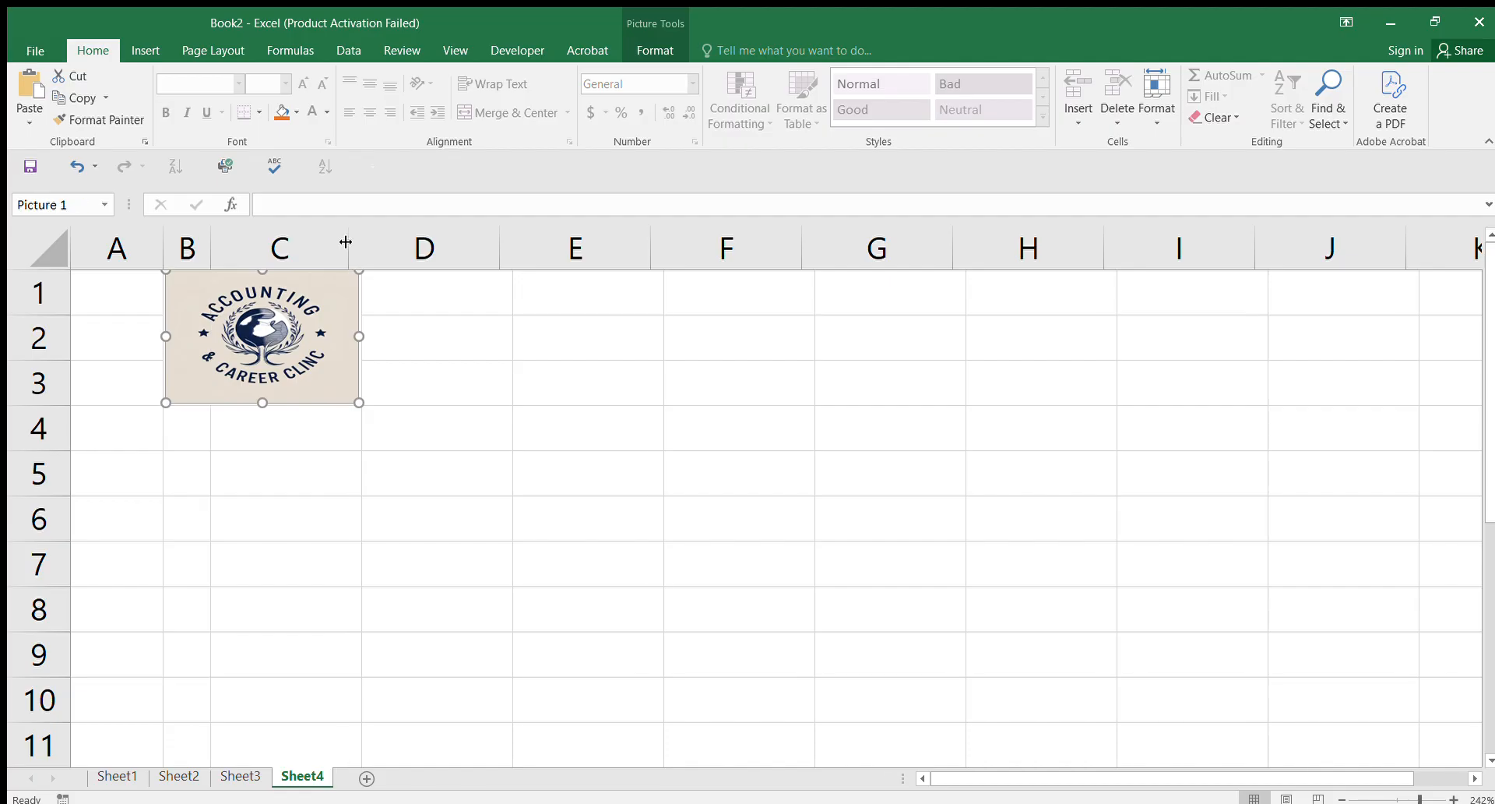
{"action": "left_click_drag", "start_coordinate": [359, 336], "coordinate": [351, 340]}
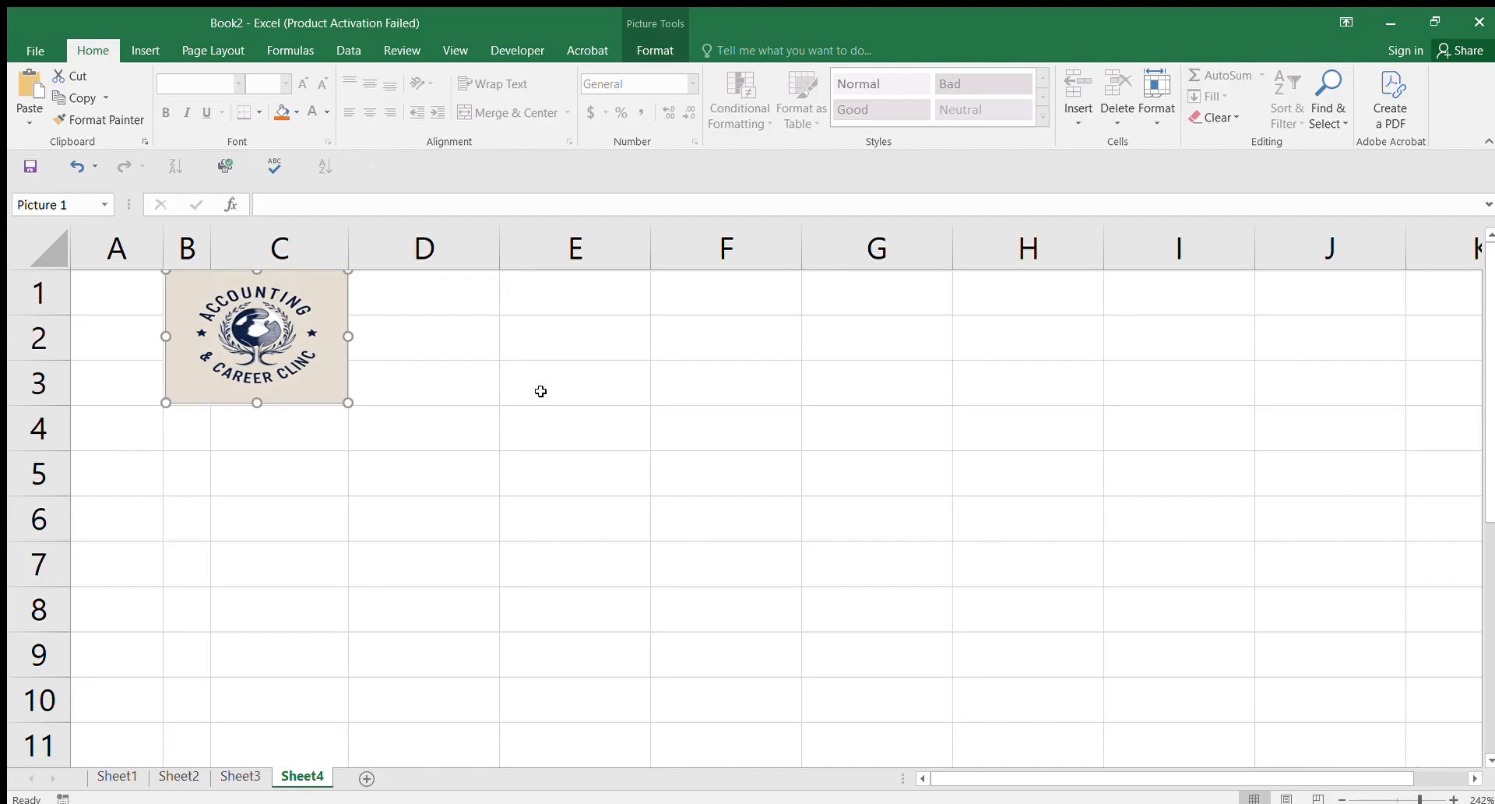
Step: Narrow column C further and trim the logo's width to the column edge
{"action": "left_click", "coordinate": [514, 472]}
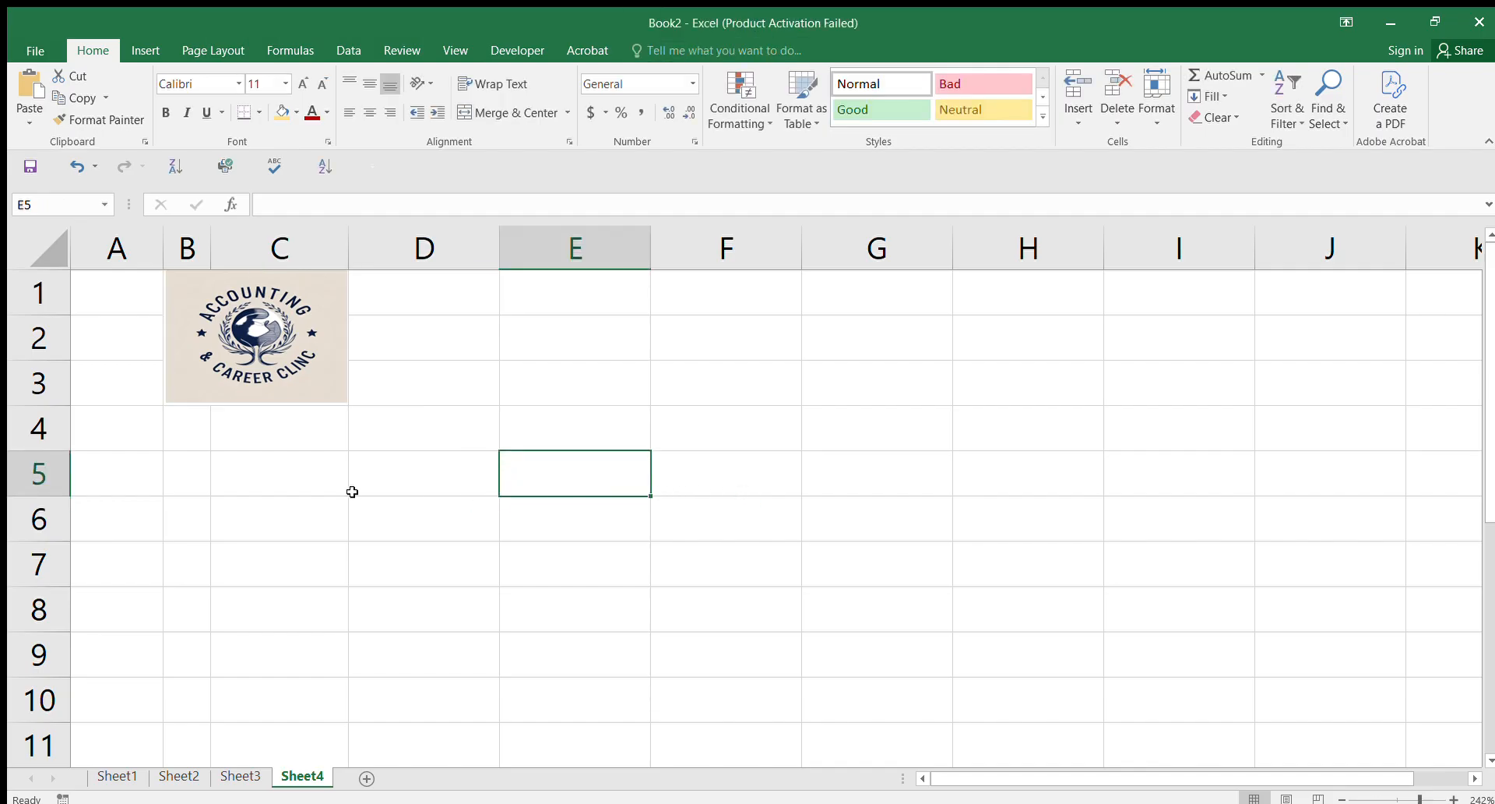
{"action": "left_click", "coordinate": [264, 355]}
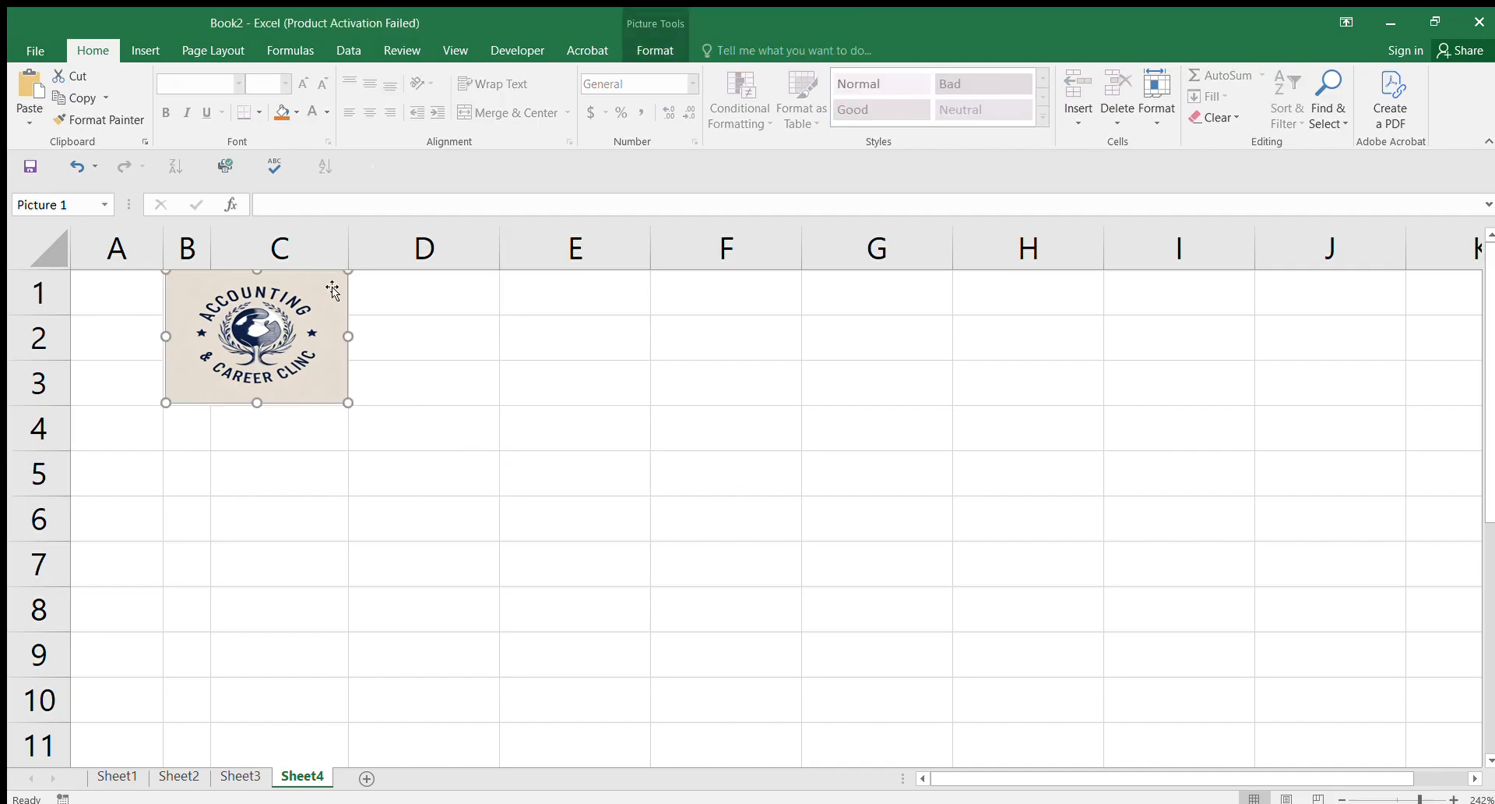
{"action": "left_click_drag", "start_coordinate": [347, 250], "coordinate": [335, 250]}
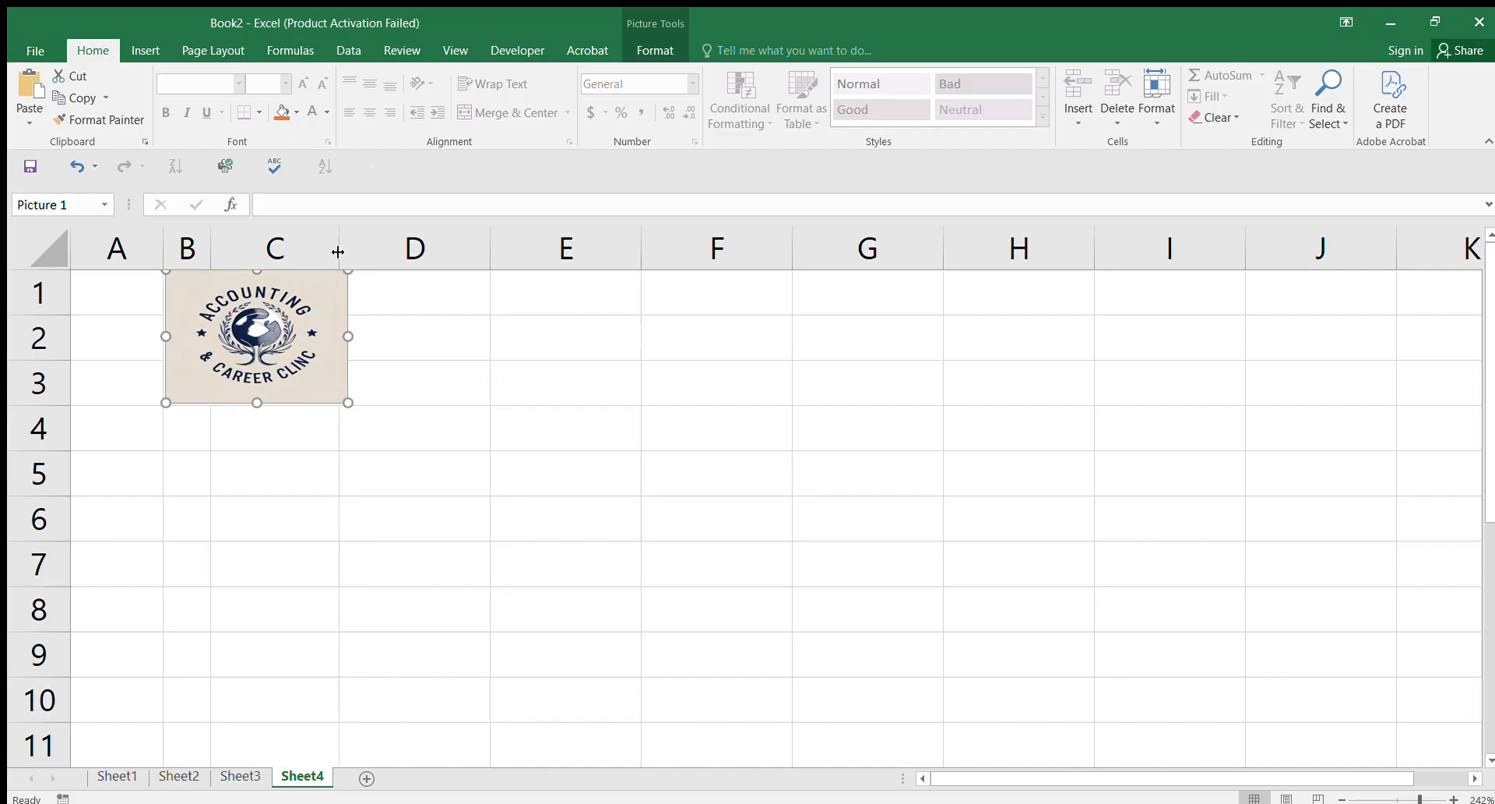
{"action": "left_click_drag", "start_coordinate": [349, 336], "coordinate": [337, 341]}
{"action": "left_click", "coordinate": [404, 406]}
{"action": "left_click", "coordinate": [676, 407]}
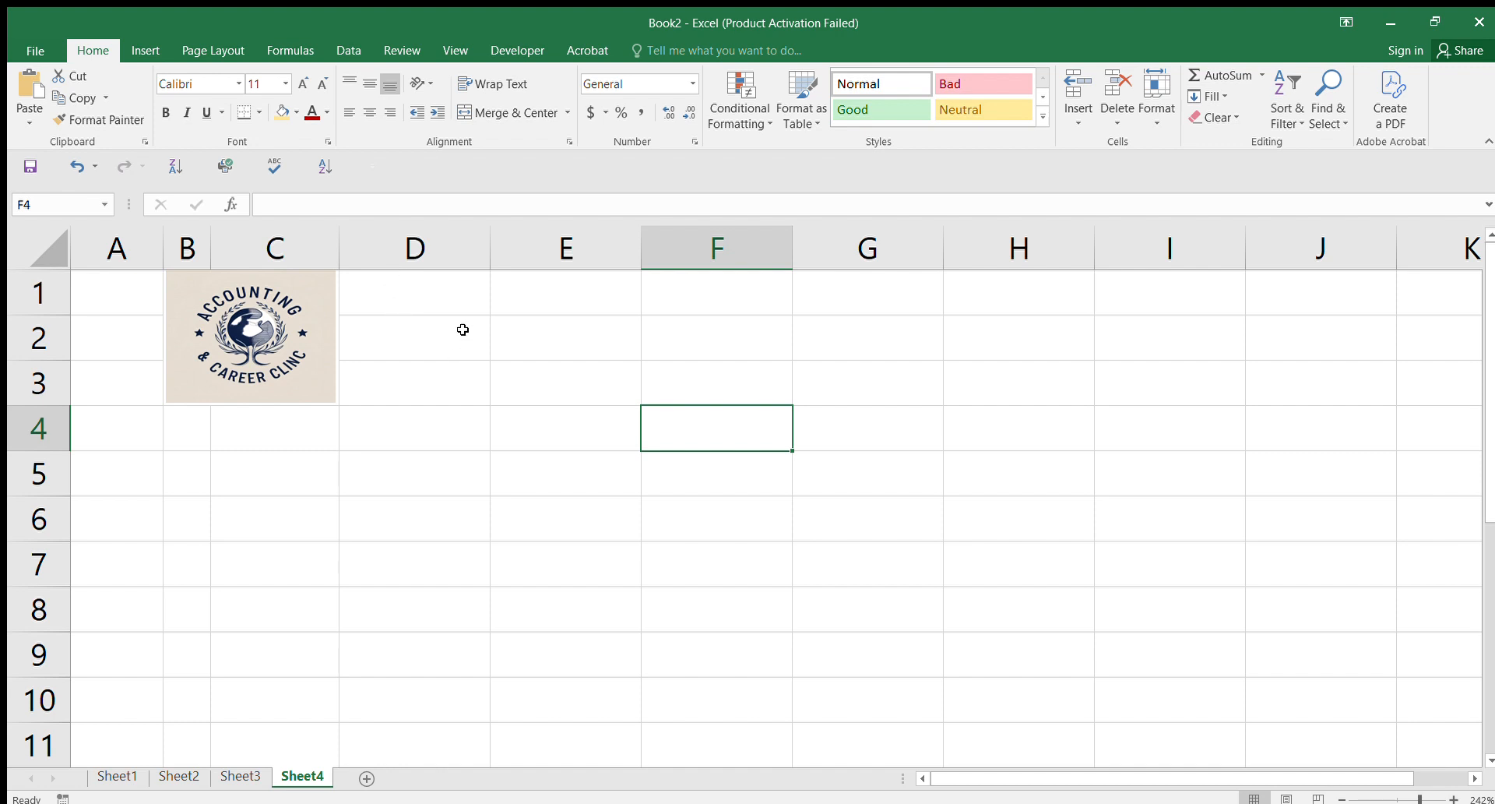
Step: Merge and centre D1:I1, D2:I2 and D3:I3 as three header strips
{"action": "left_click", "coordinate": [432, 293]}
{"action": "left_click_drag", "start_coordinate": [432, 294], "coordinate": [1017, 298]}
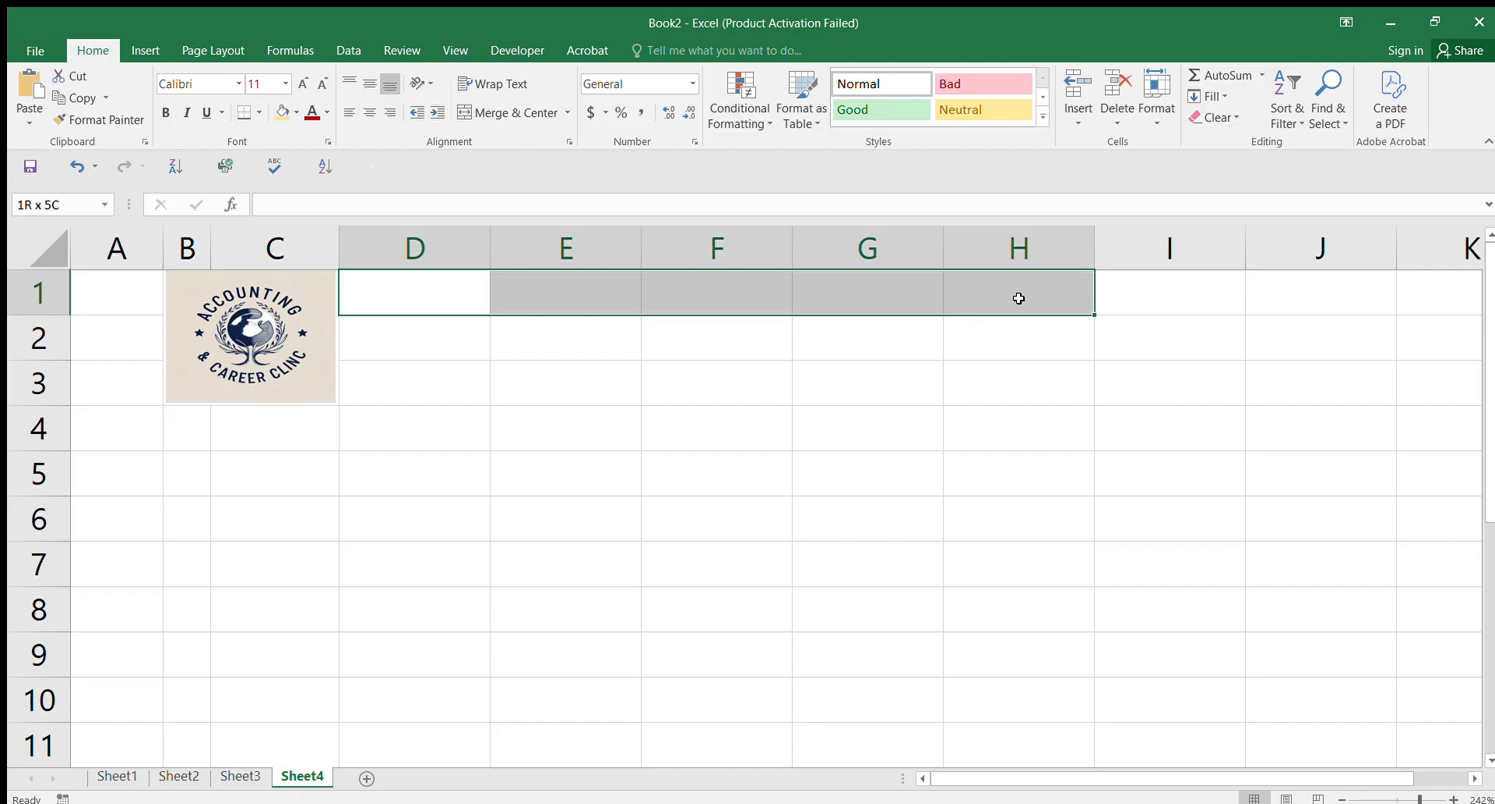
{"action": "left_click_drag", "start_coordinate": [1019, 299], "coordinate": [1098, 296]}
{"action": "left_click", "coordinate": [510, 109]}
{"action": "left_click", "coordinate": [371, 346]}
{"action": "left_click_drag", "start_coordinate": [543, 343], "coordinate": [1152, 348]}
{"action": "left_click", "coordinate": [504, 115]}
{"action": "left_click_drag", "start_coordinate": [381, 387], "coordinate": [1169, 386]}
{"action": "left_click", "coordinate": [507, 115]}
{"action": "left_click", "coordinate": [488, 297]}
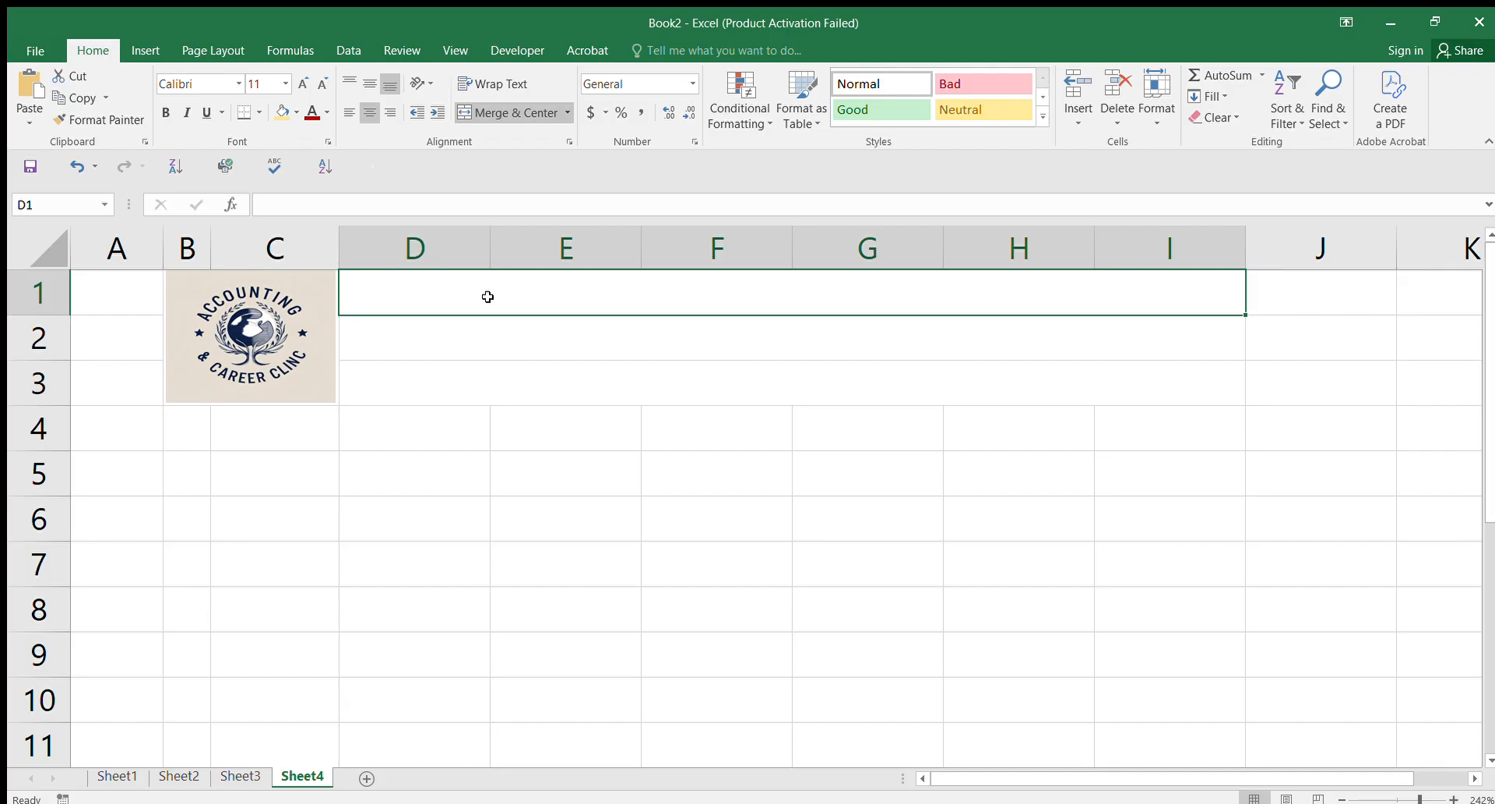
Step: Enter DANGOTE GROUP OF COMPANY as the company name in D1
{"action": "type", "text": "dangote"}
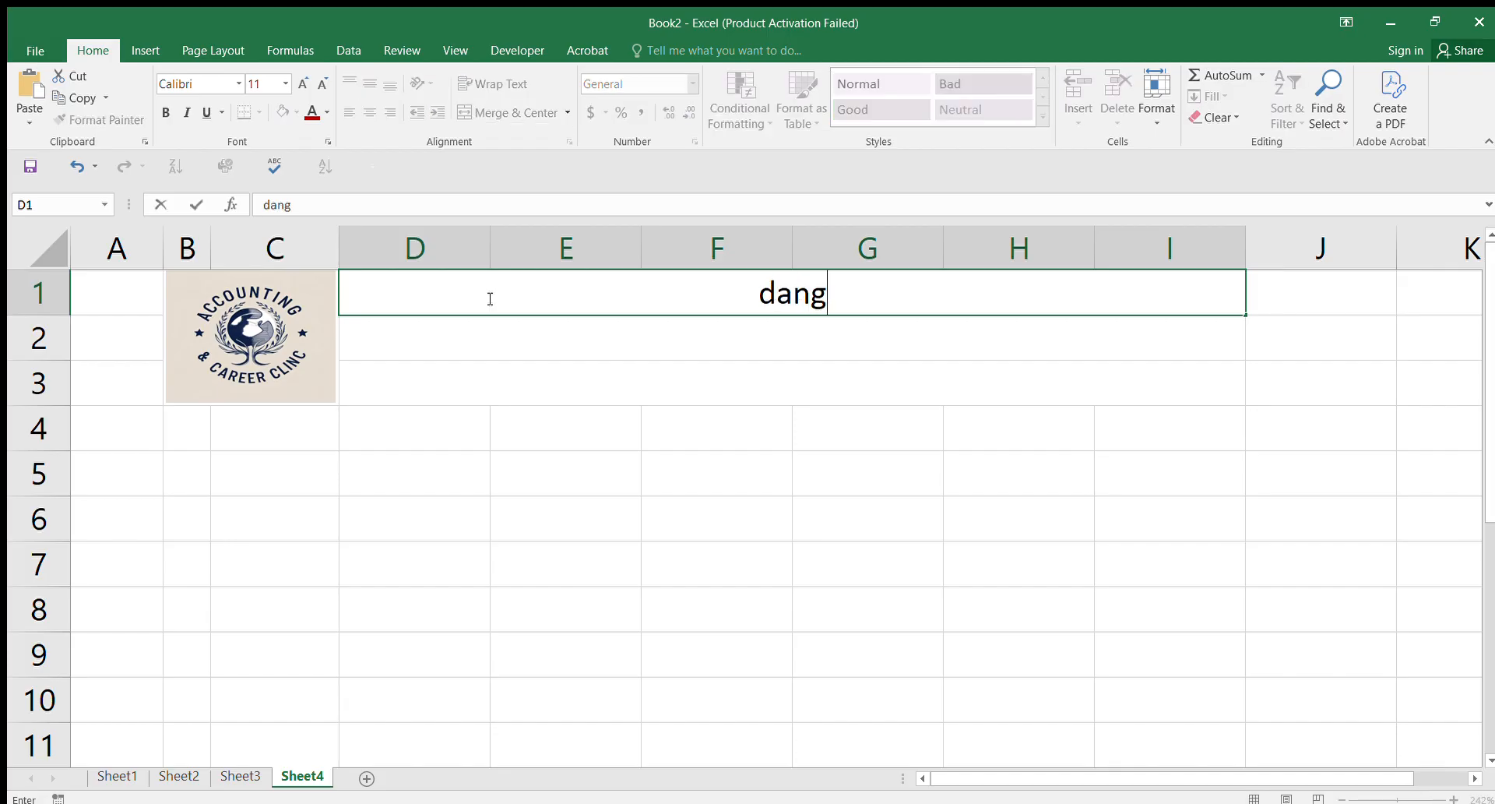
{"action": "key", "text": "BackSpace"}
{"action": "key", "text": "BackSpace"}
{"action": "key", "text": "BackSpace"}
{"action": "key", "text": "BackSpace"}
{"action": "key", "text": "BackSpace"}
{"action": "key", "text": "BackSpace"}
{"action": "key", "text": "BackSpace"}
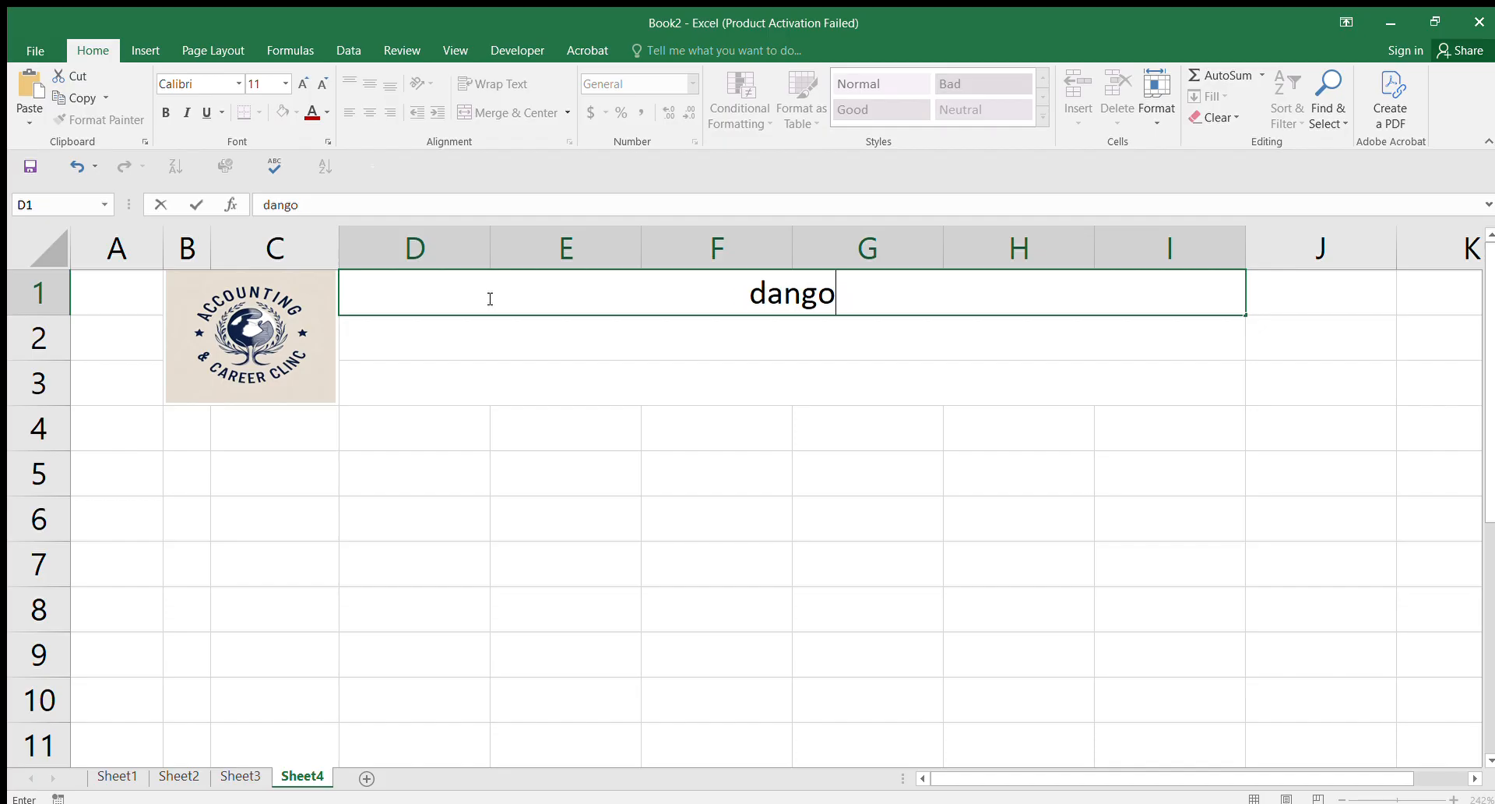
{"action": "type", "text": "DA"}
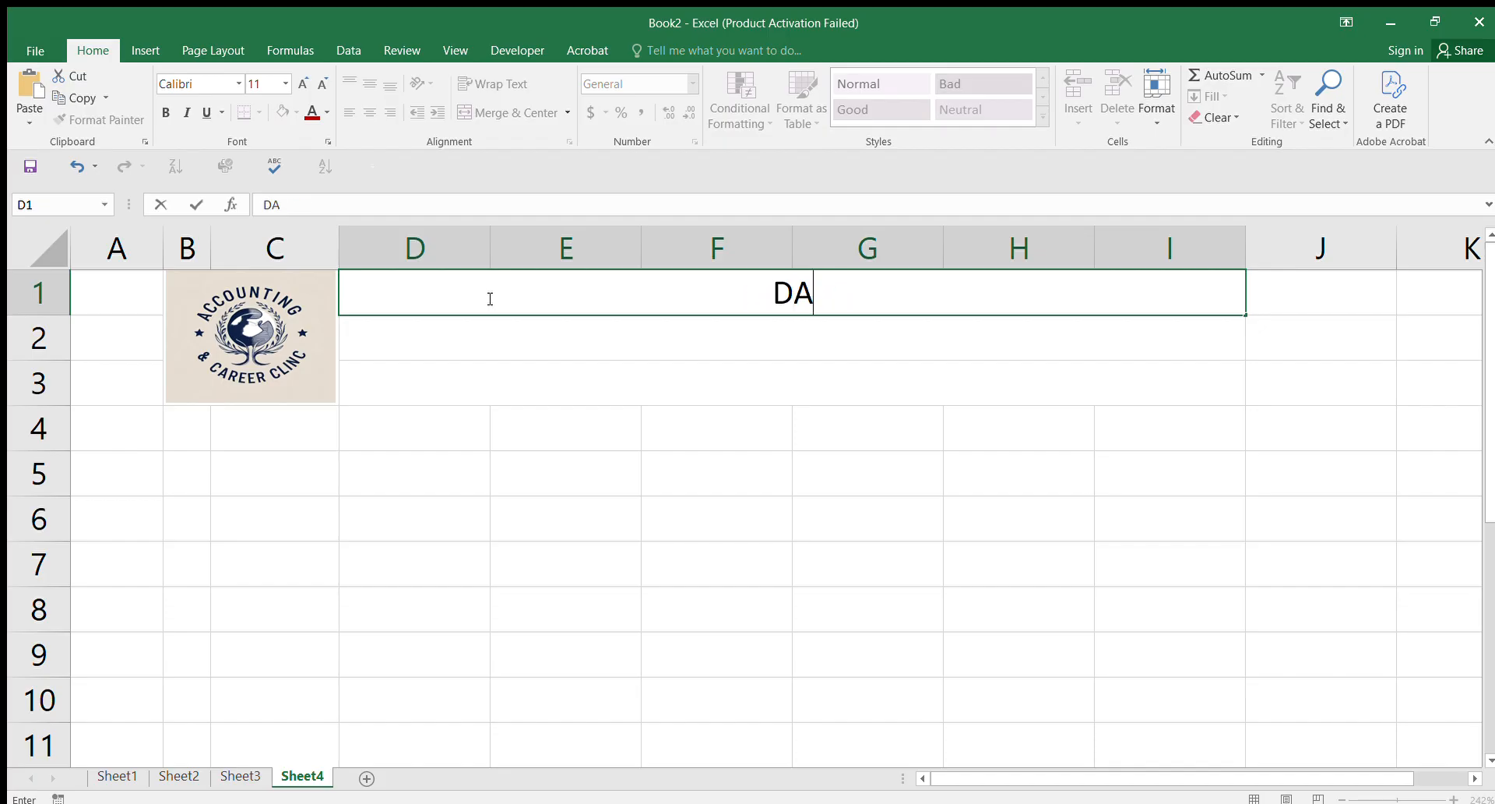
{"action": "type", "text": "NGOTE "}
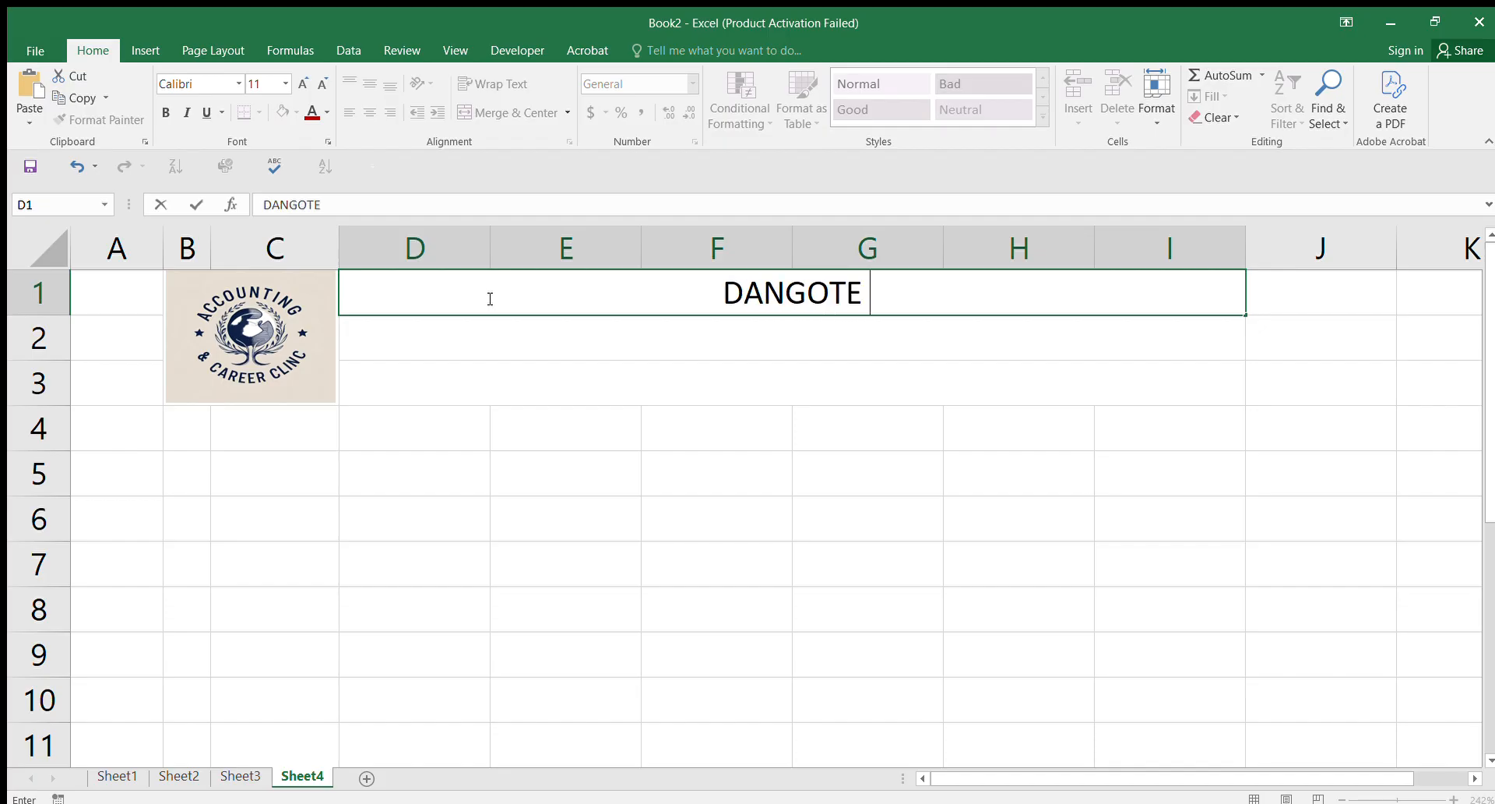
{"action": "type", "text": "GROUP OF COMPANY"}
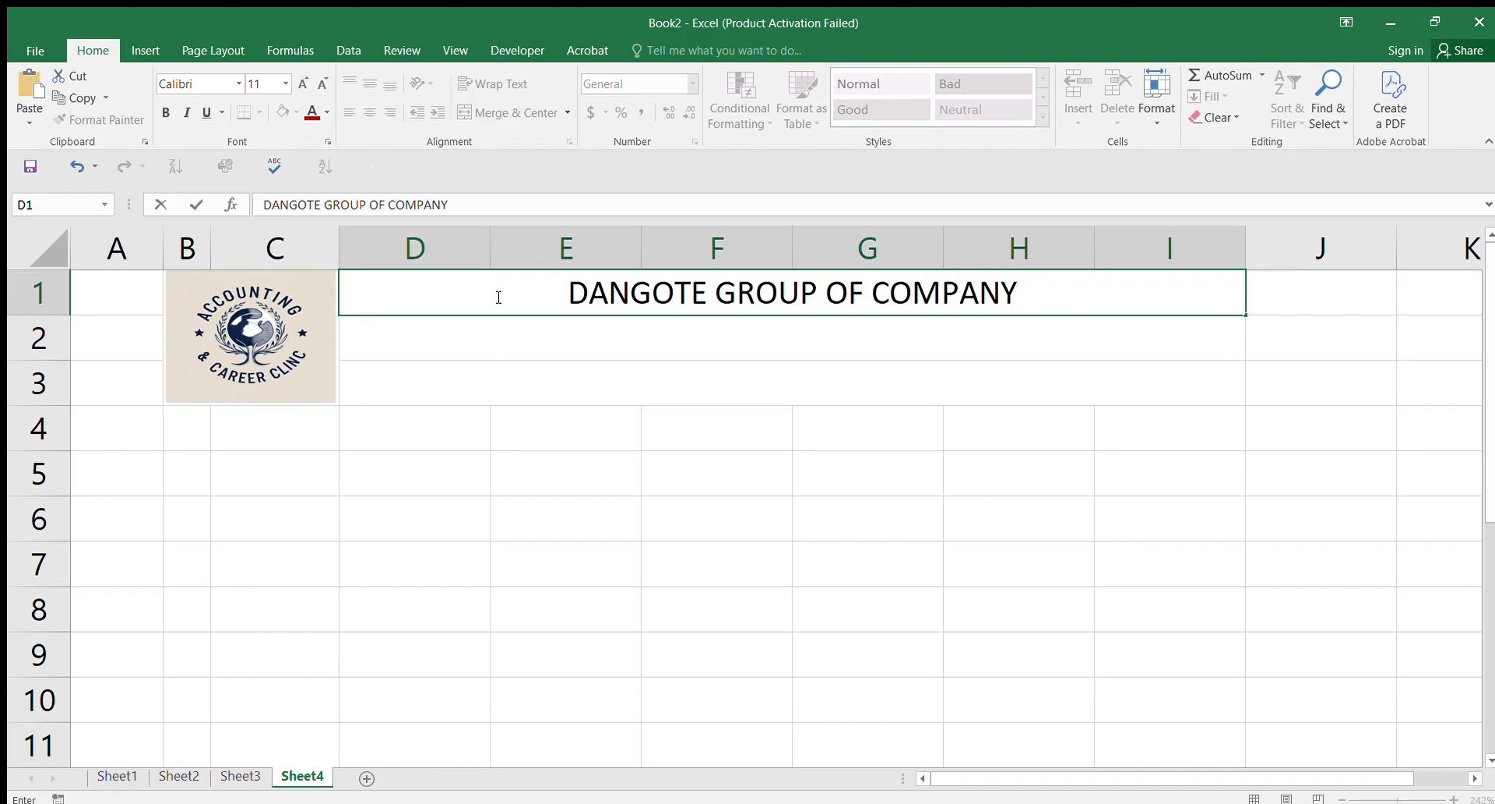
{"action": "key", "text": "Return"}
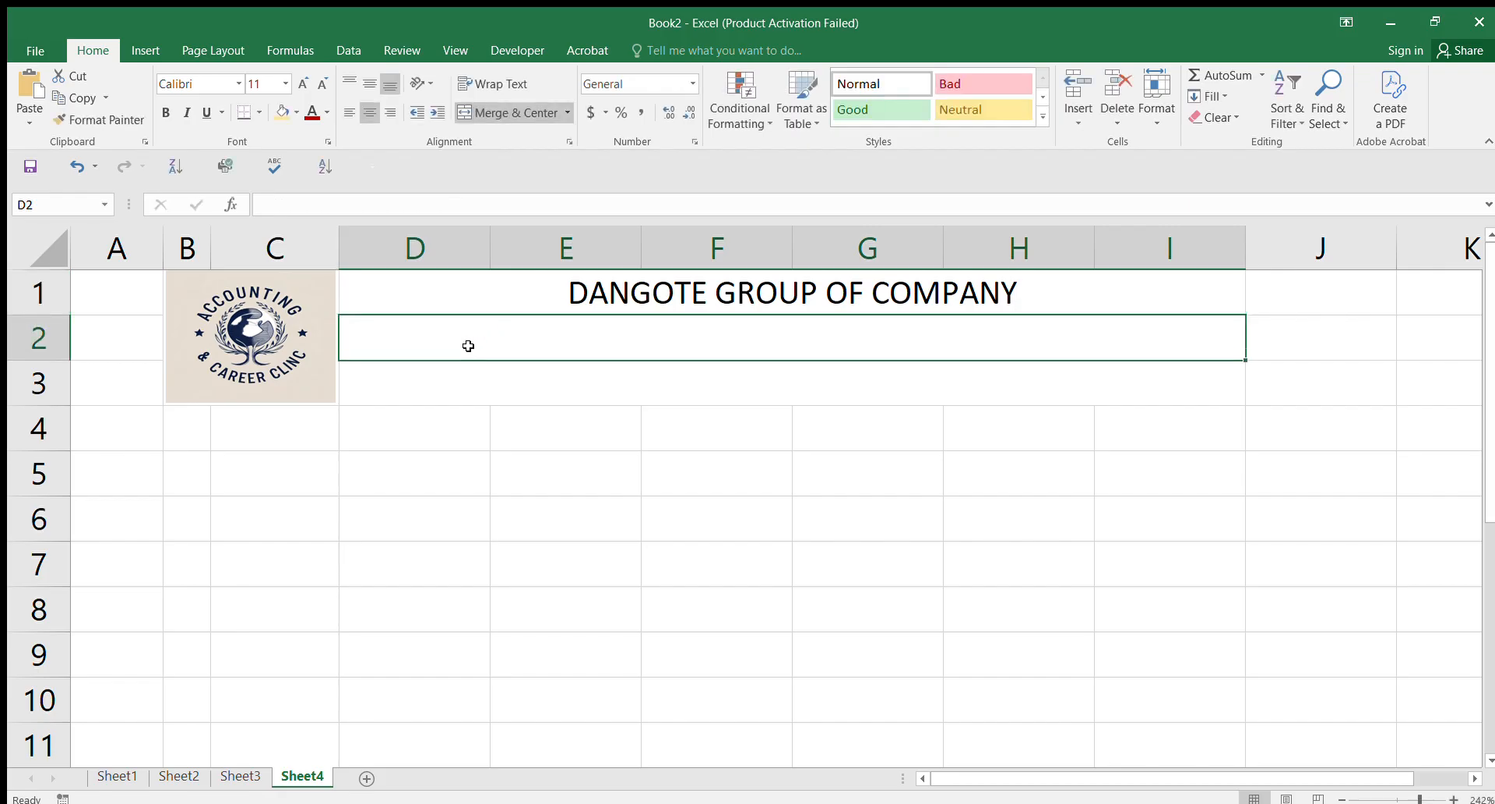
Step: Enter the company address line in D2 and the telephone and email line in D3
{"action": "type", "text": "OPP"}
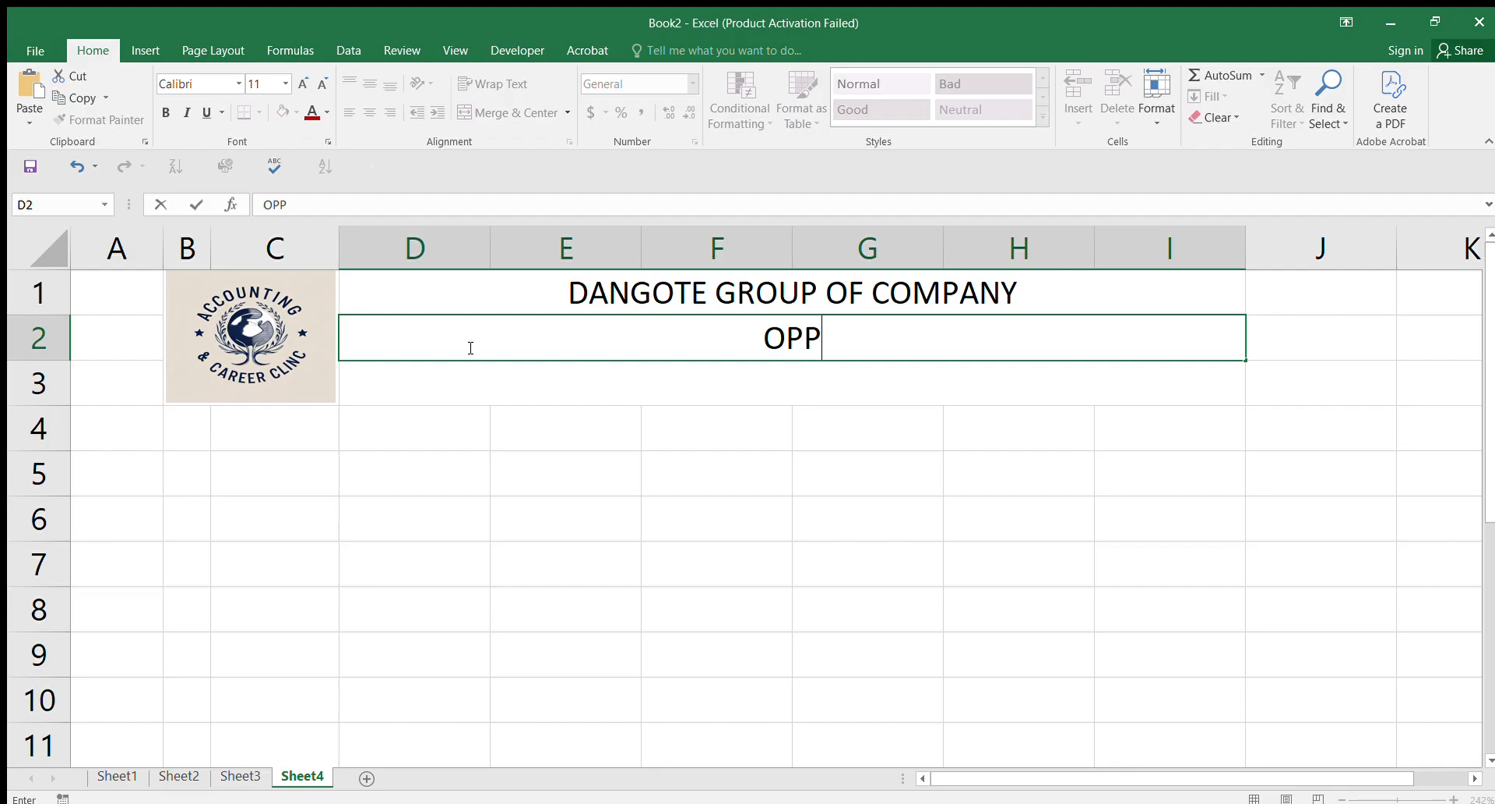
{"action": "type", "text": ". NNP"}
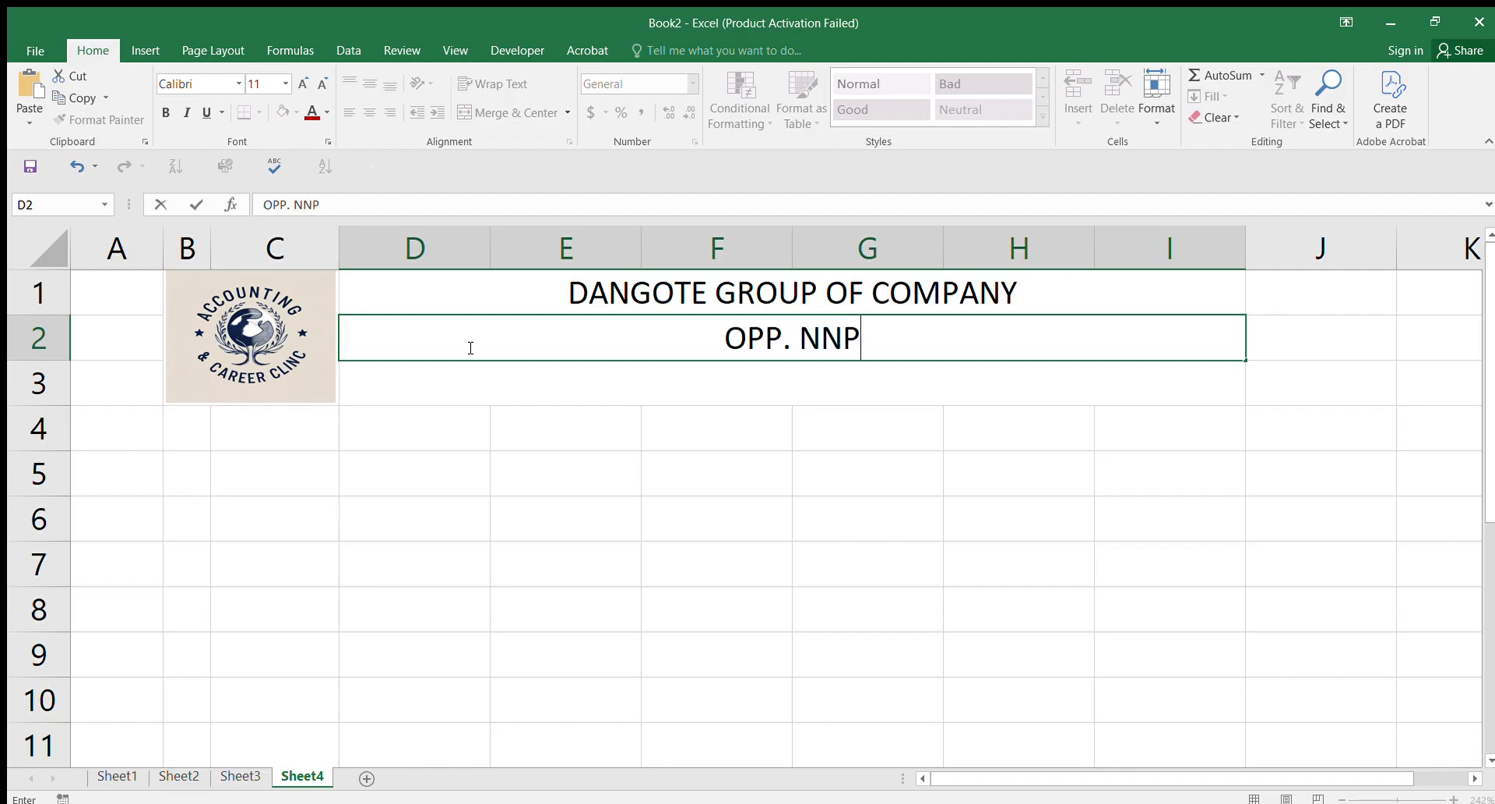
{"action": "type", "text": "C TOWER ABUJA"}
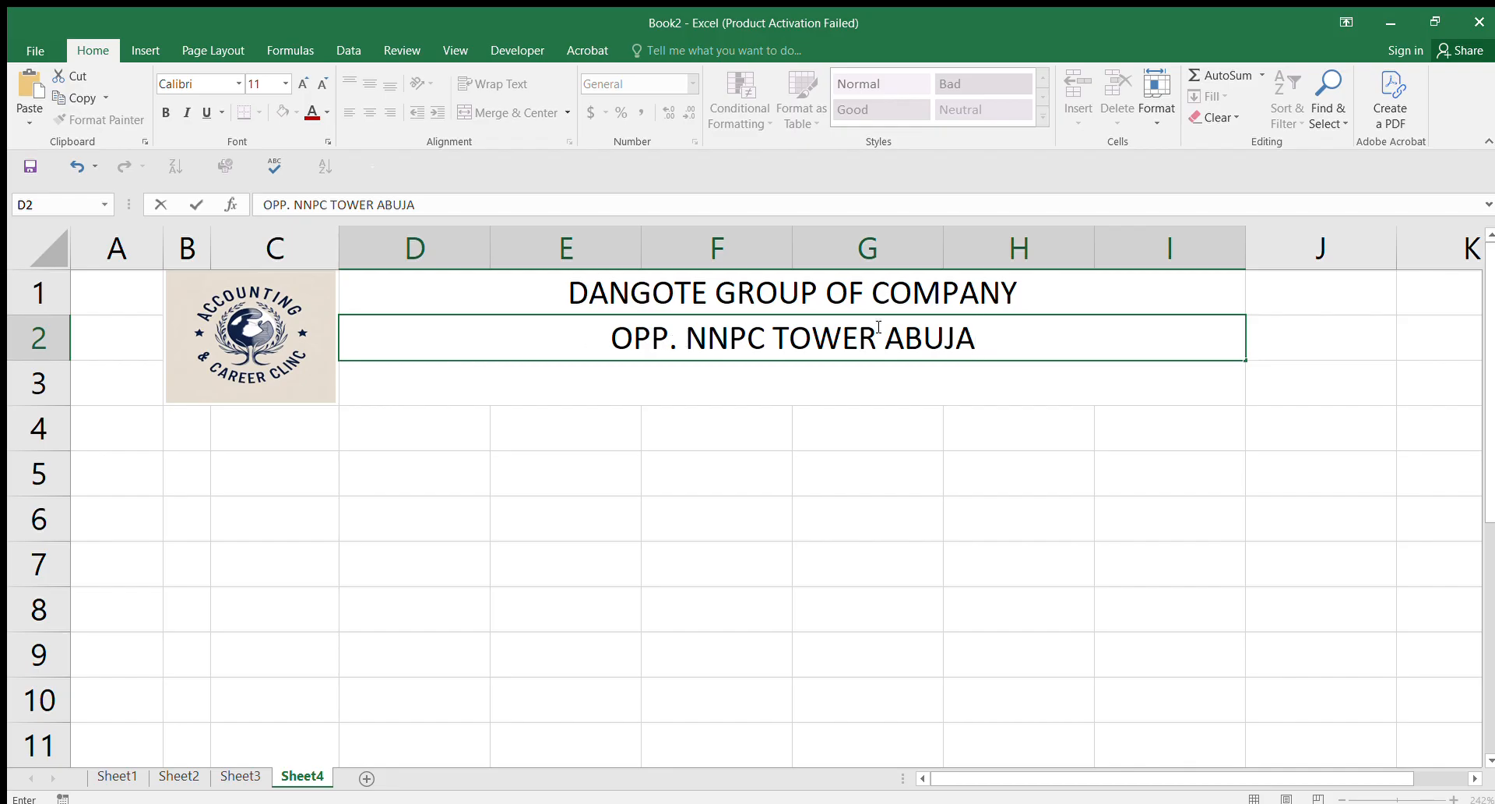
{"action": "left_click", "coordinate": [636, 370]}
{"action": "type", "text": "TEL"}
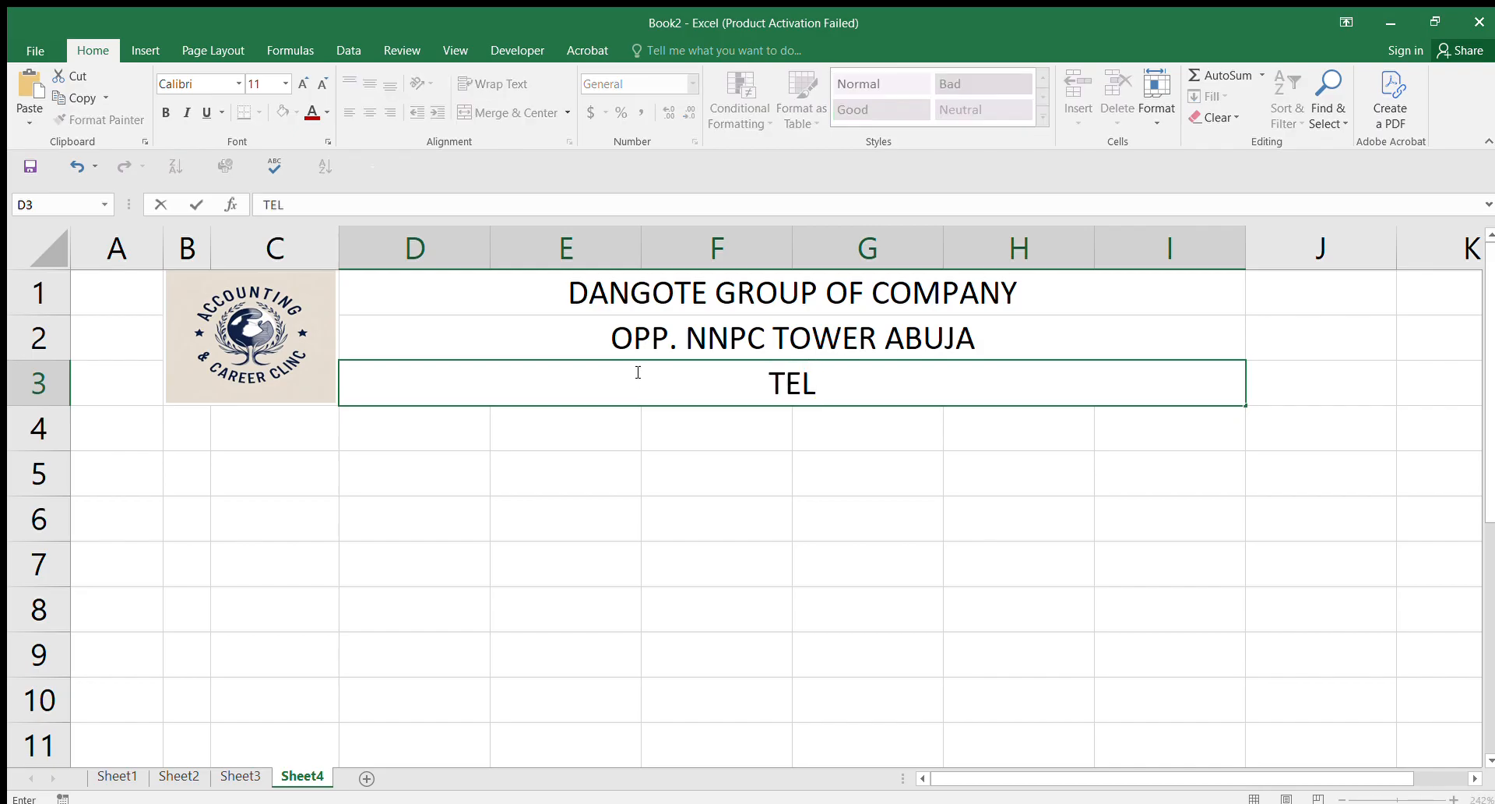
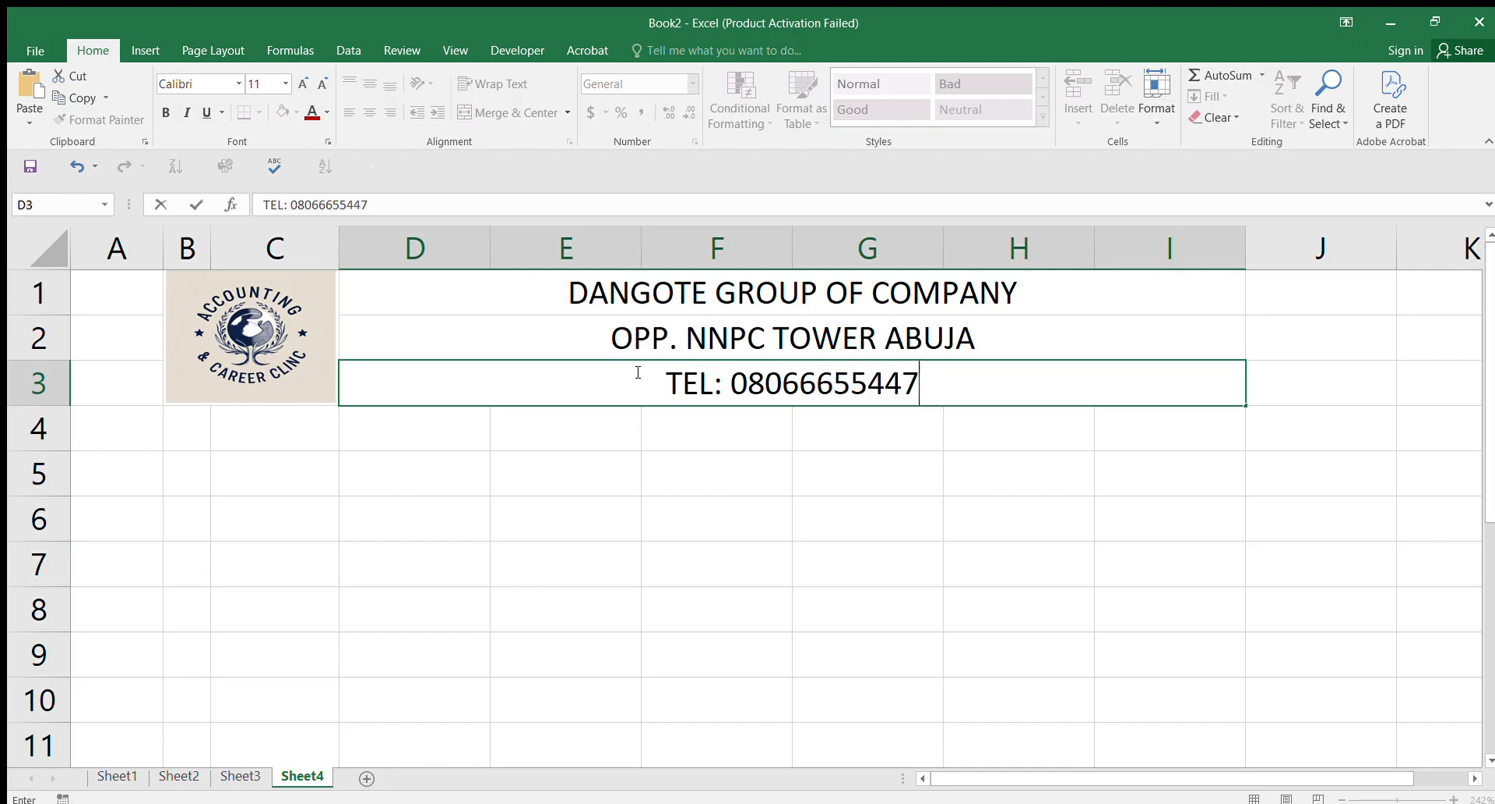
{"action": "type", "text": ", "}
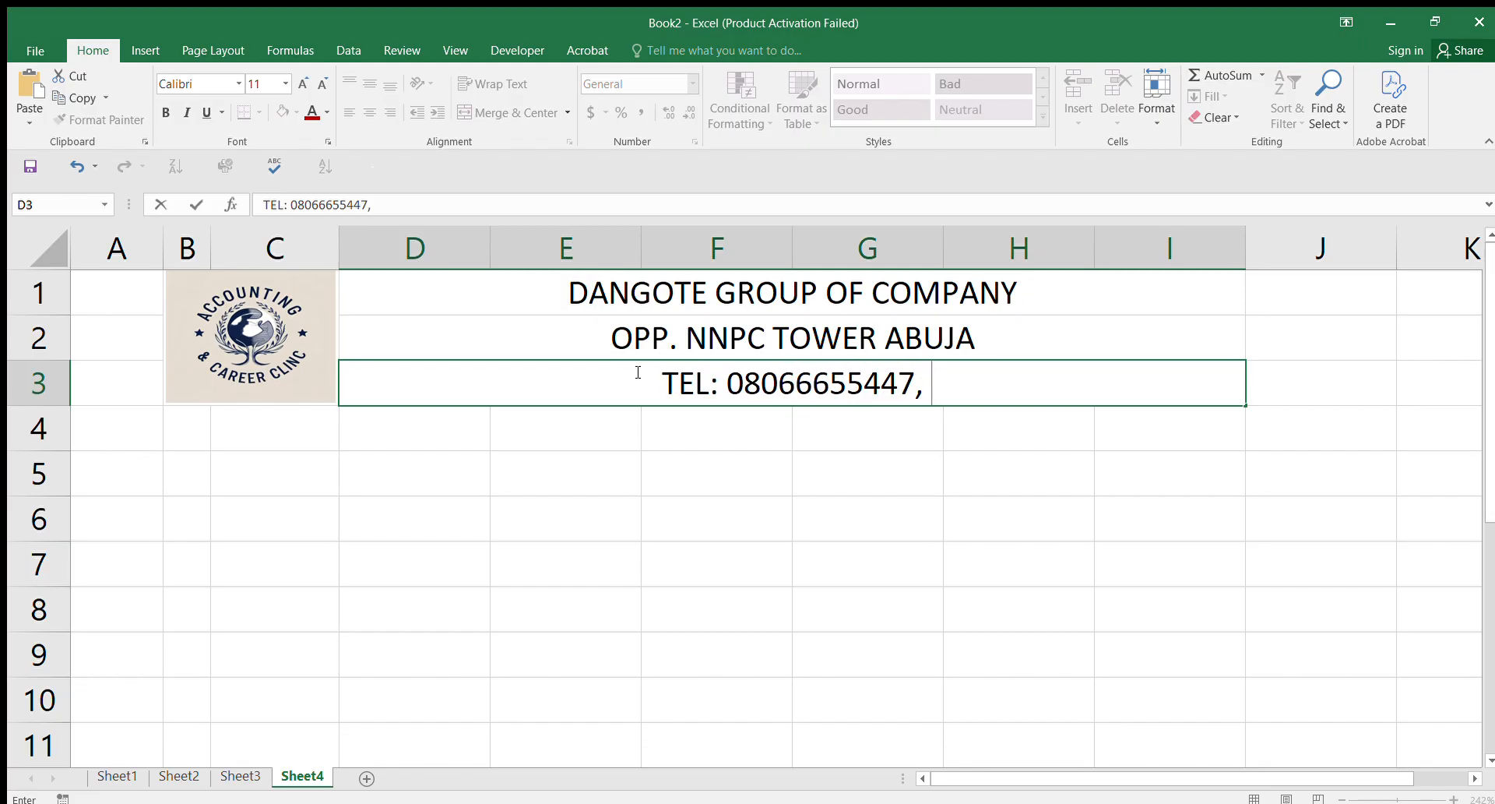
{"action": "type", "text": "Email"}
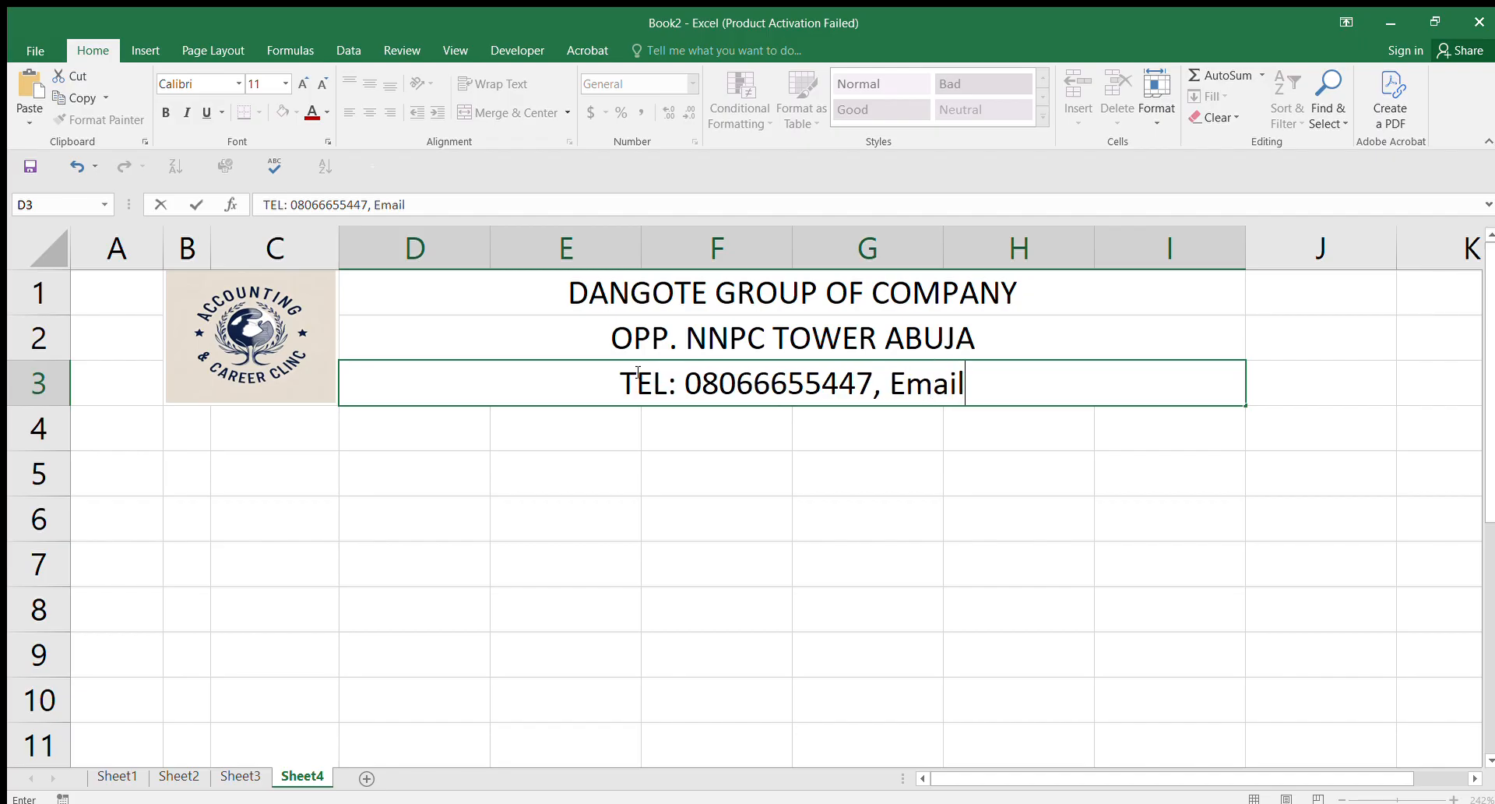
{"action": "type", "text": ":"}
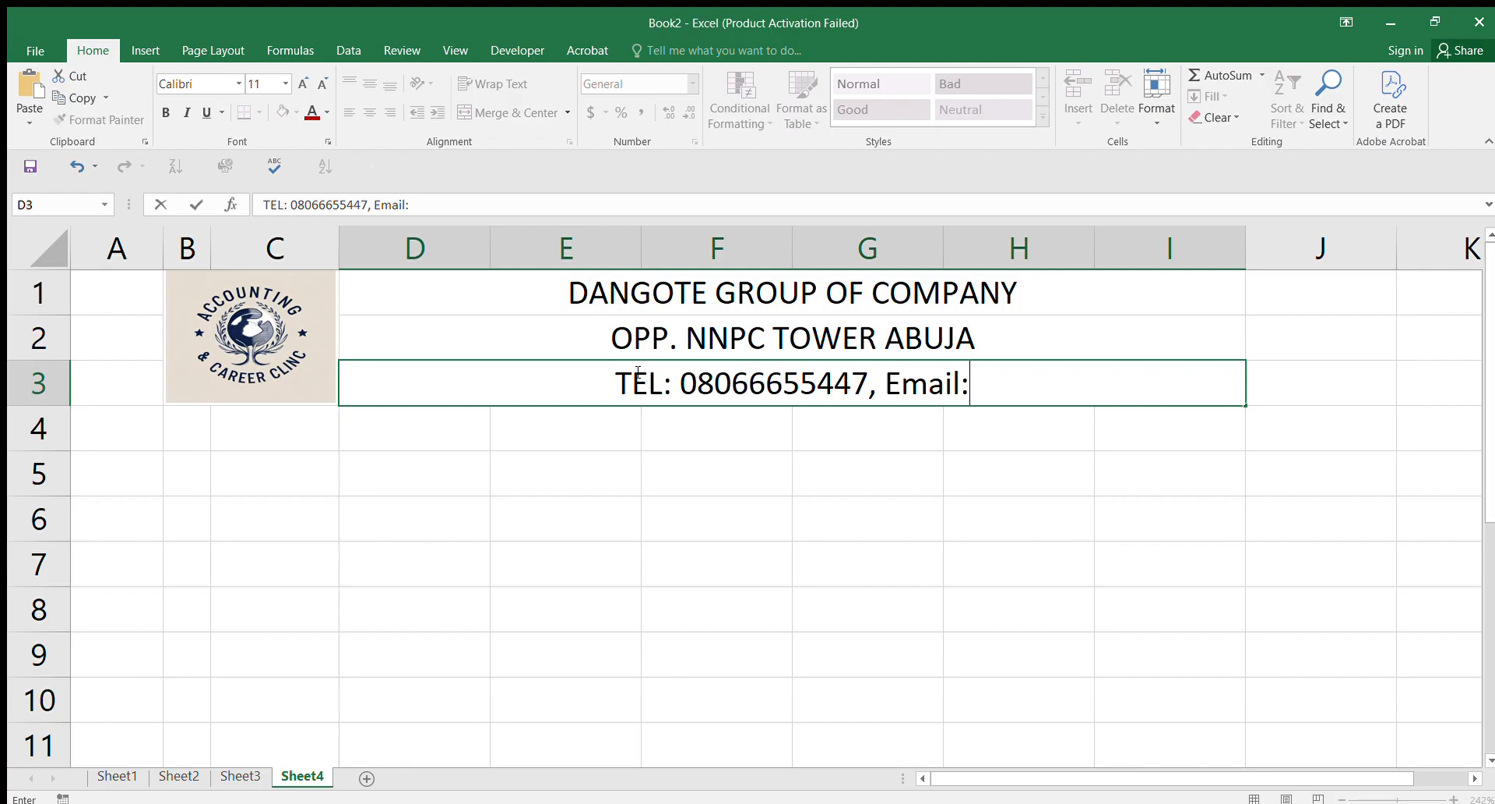
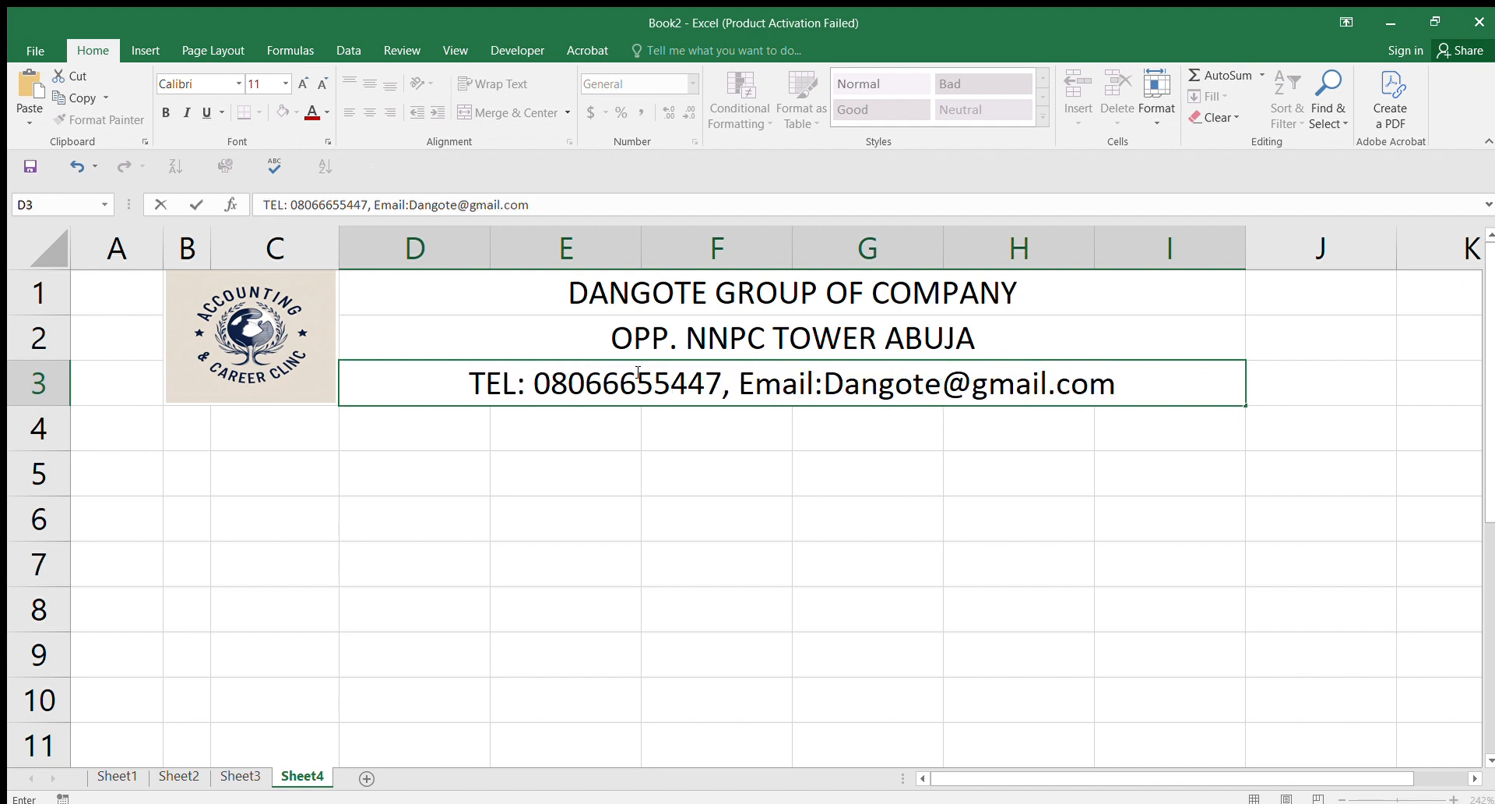
{"action": "left_click", "coordinate": [867, 430]}
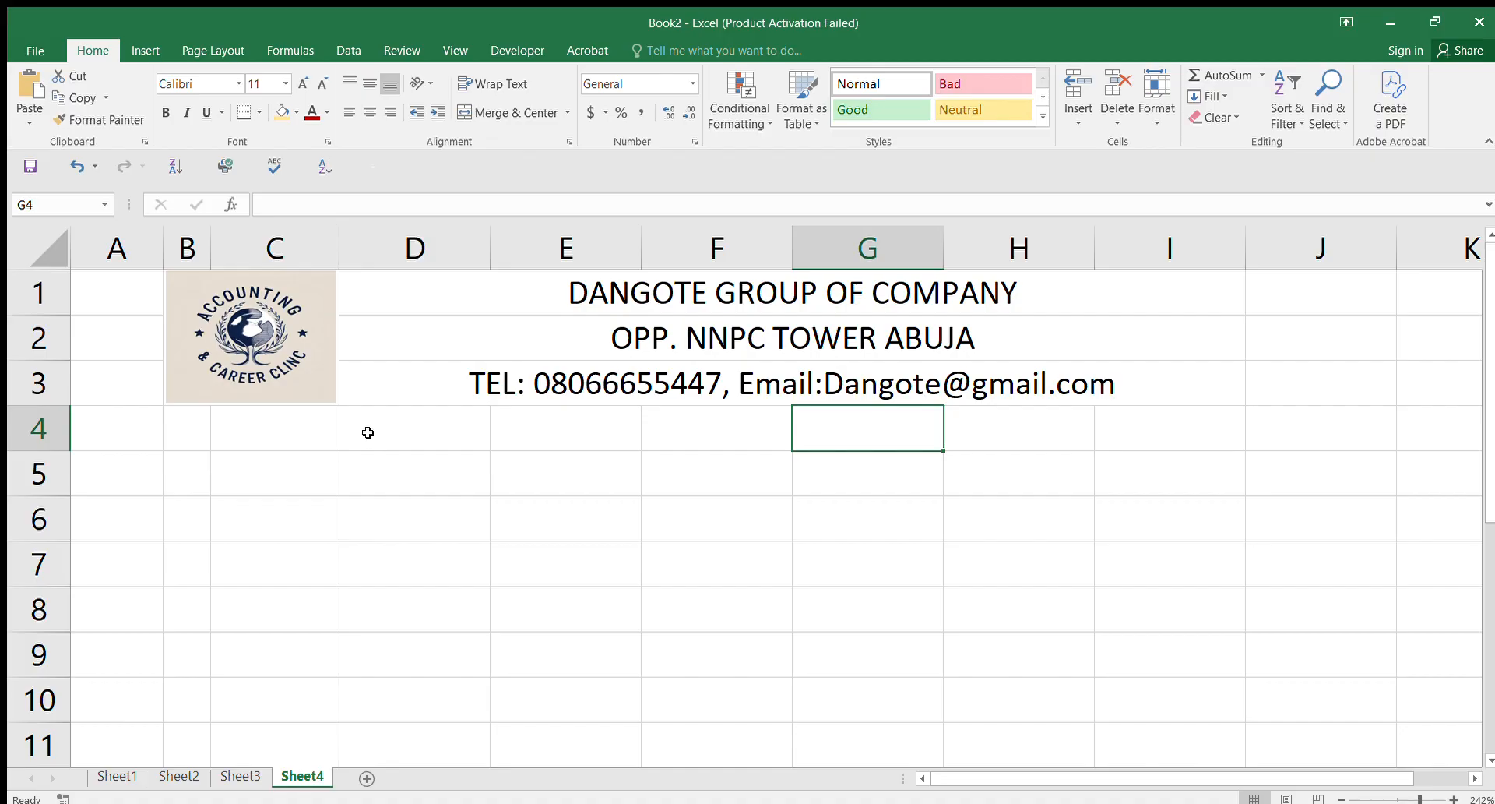
Step: Merge and centre D4:G4 for the form title
{"action": "left_click_drag", "start_coordinate": [417, 434], "coordinate": [898, 433]}
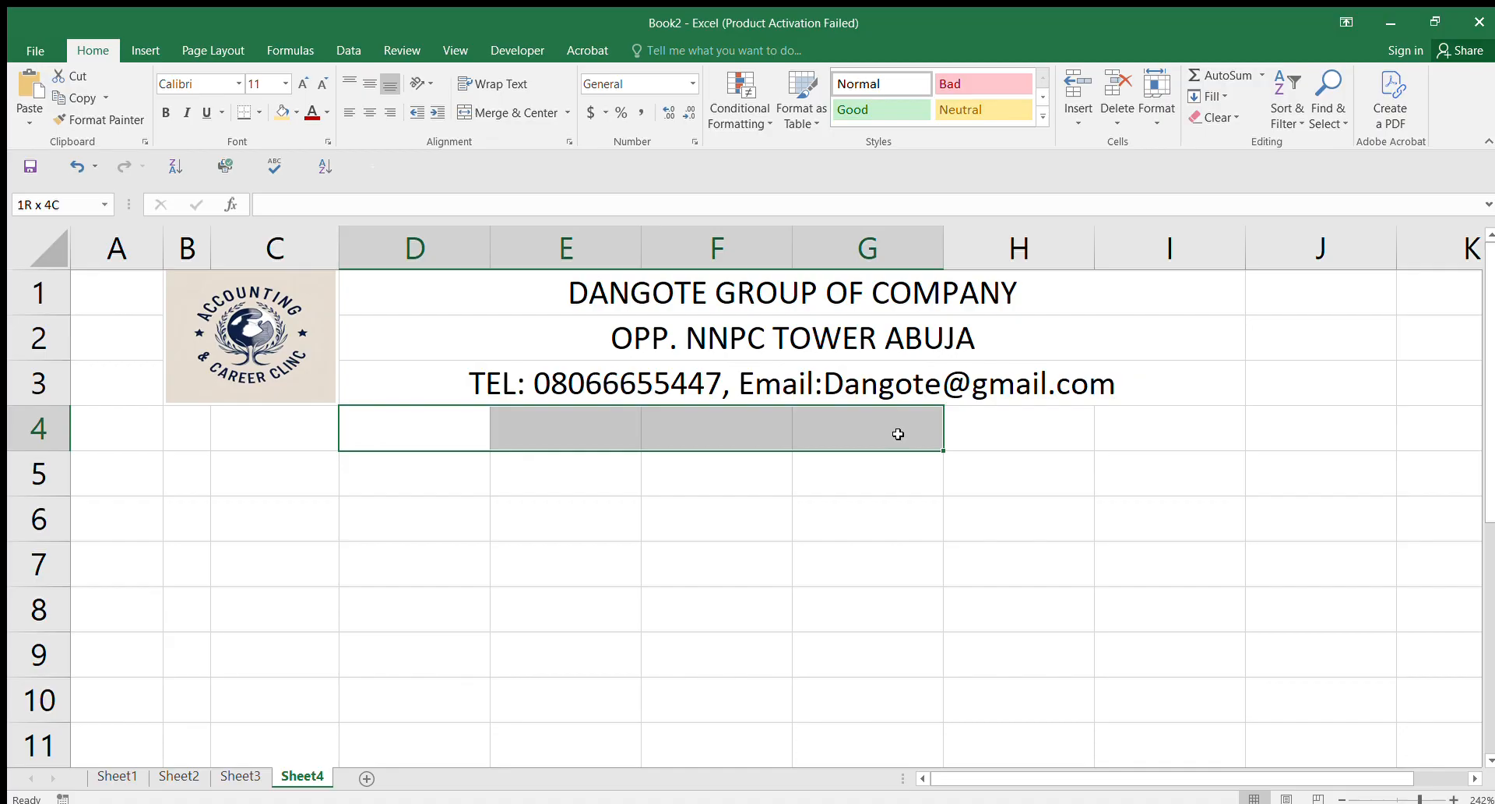
{"action": "left_click_drag", "start_coordinate": [898, 434], "coordinate": [898, 433]}
{"action": "left_click", "coordinate": [506, 104]}
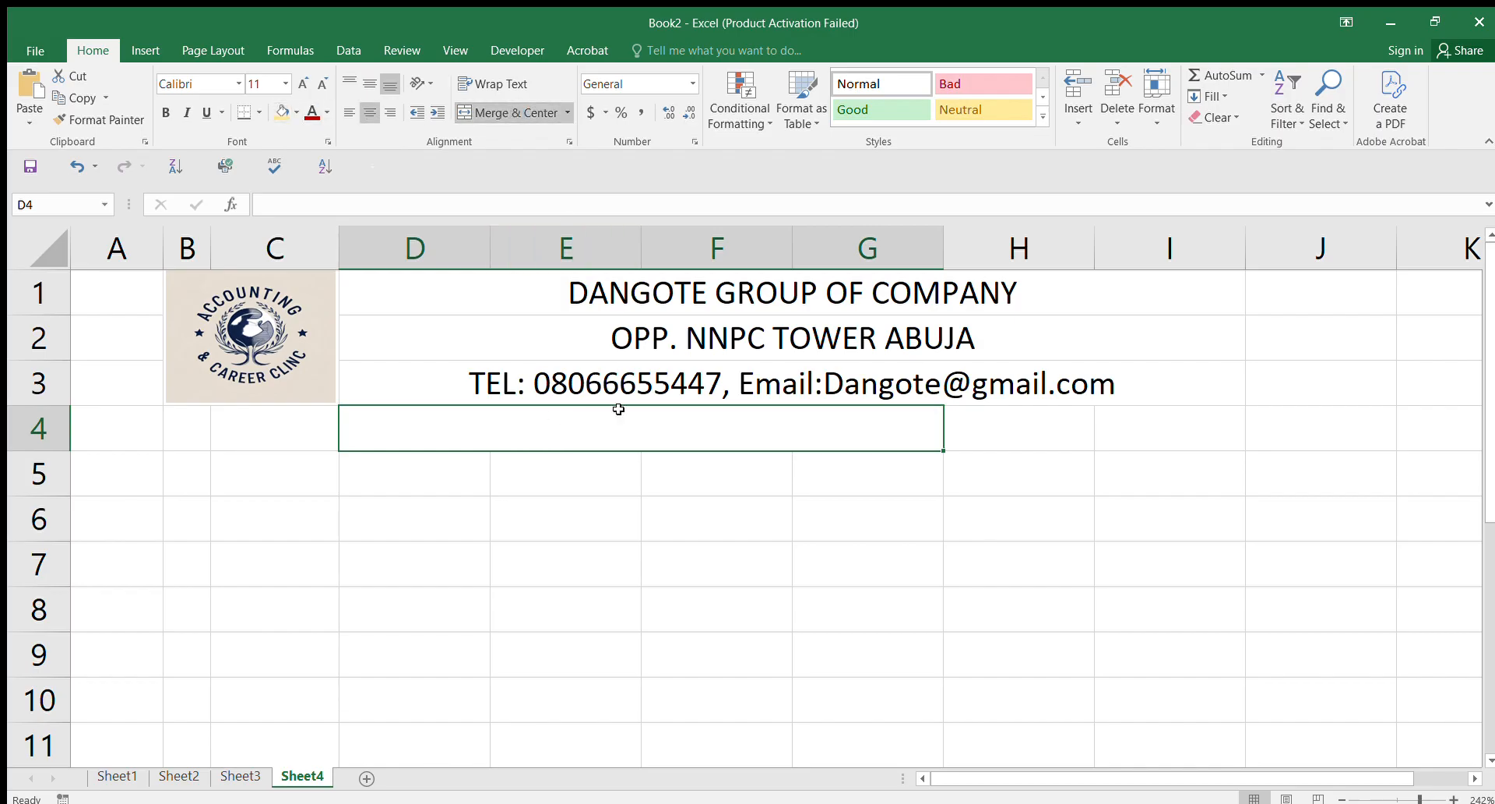
Step: Enter the title GOODS/MATERIAL REQUISITION FORM in D4
{"action": "type", "text": "goods"}
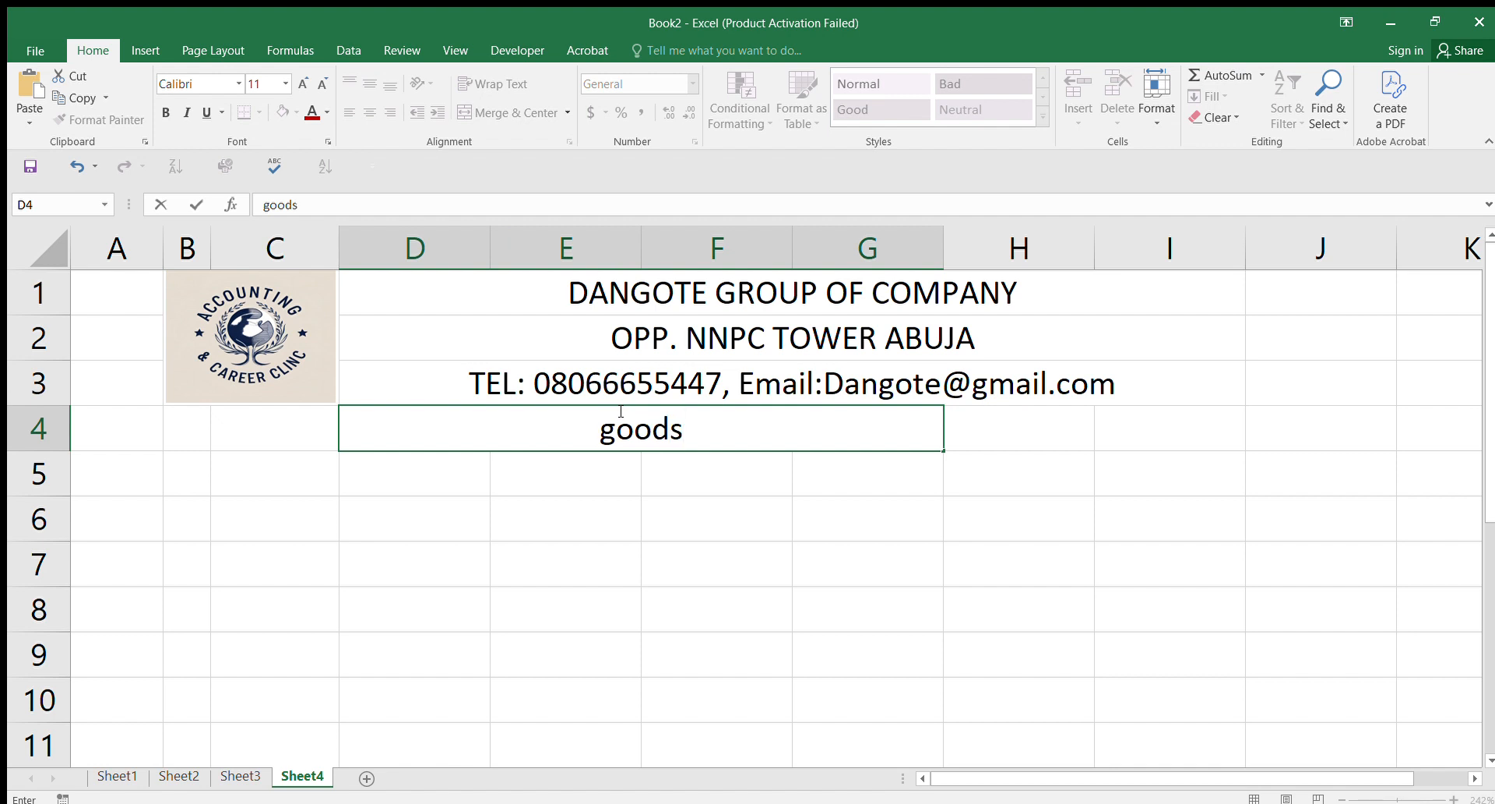
{"action": "key", "text": "BackSpace"}
{"action": "key", "text": "BackSpace"}
{"action": "key", "text": "BackSpace"}
{"action": "key", "text": "BackSpace"}
{"action": "key", "text": "BackSpace"}
{"action": "type", "text": "GOODS/MATERIAL"}
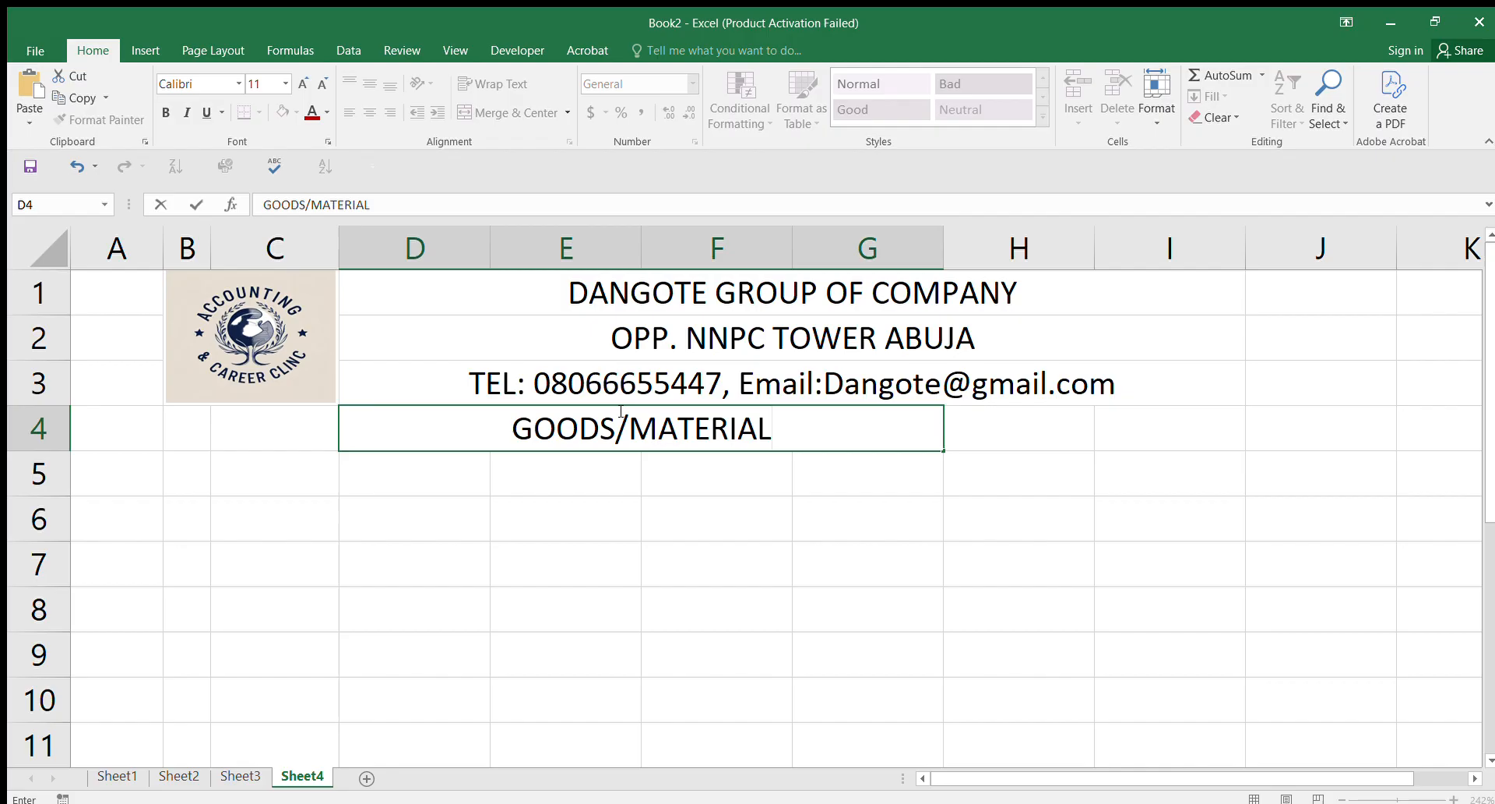
{"action": "type", "text": "R"}
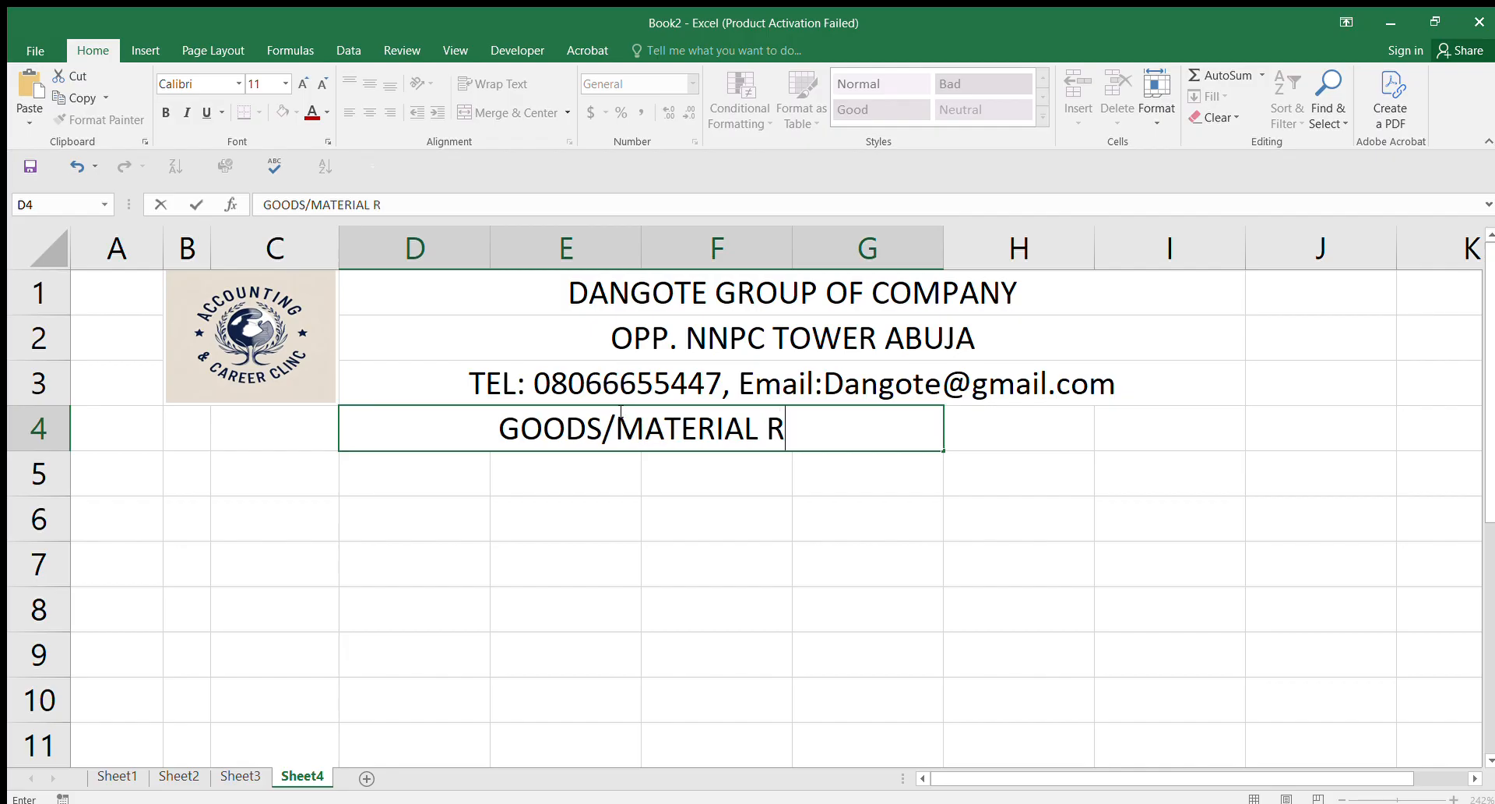
{"action": "type", "text": "EQUIS"}
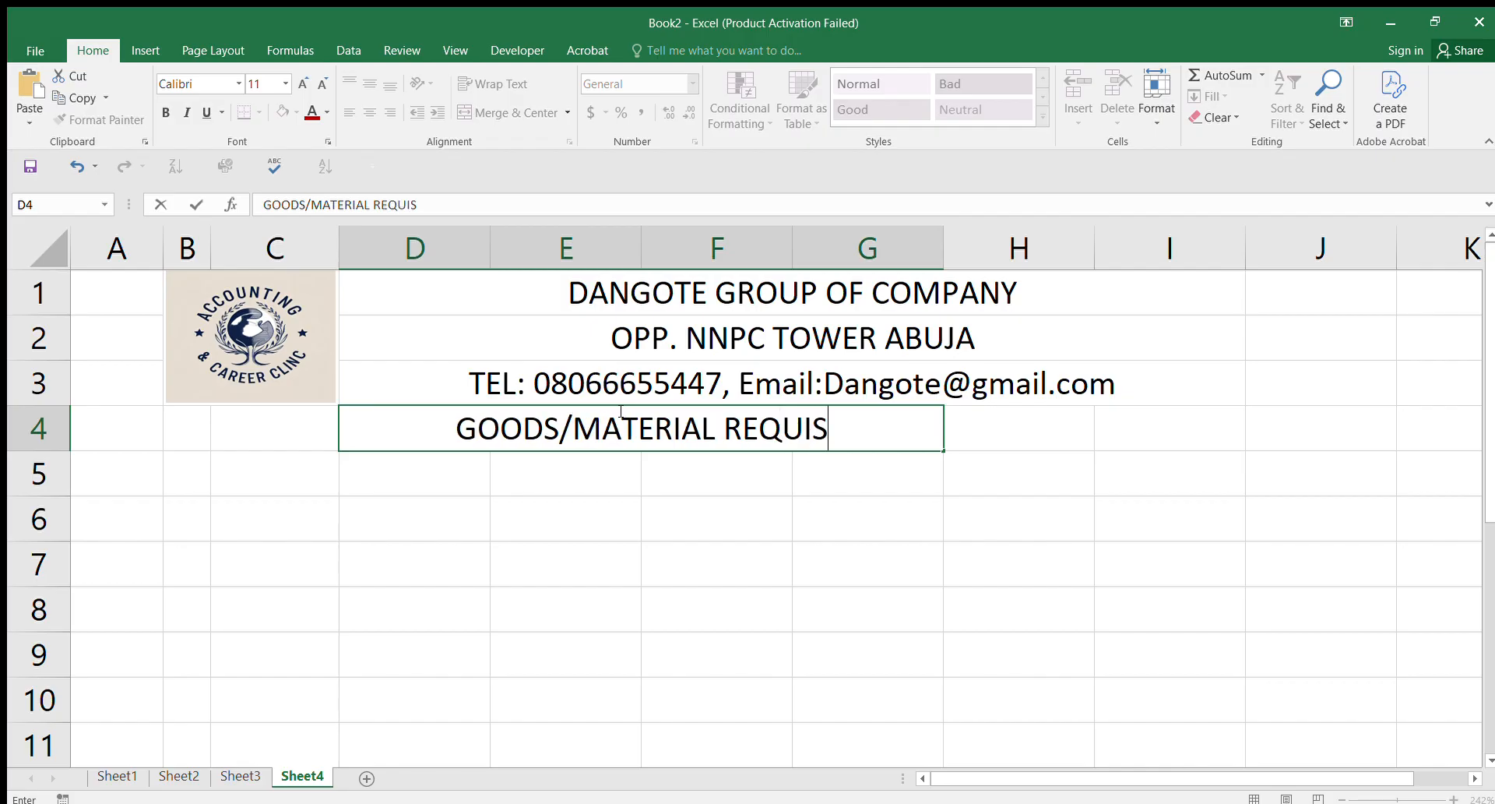
{"action": "type", "text": "ITION "}
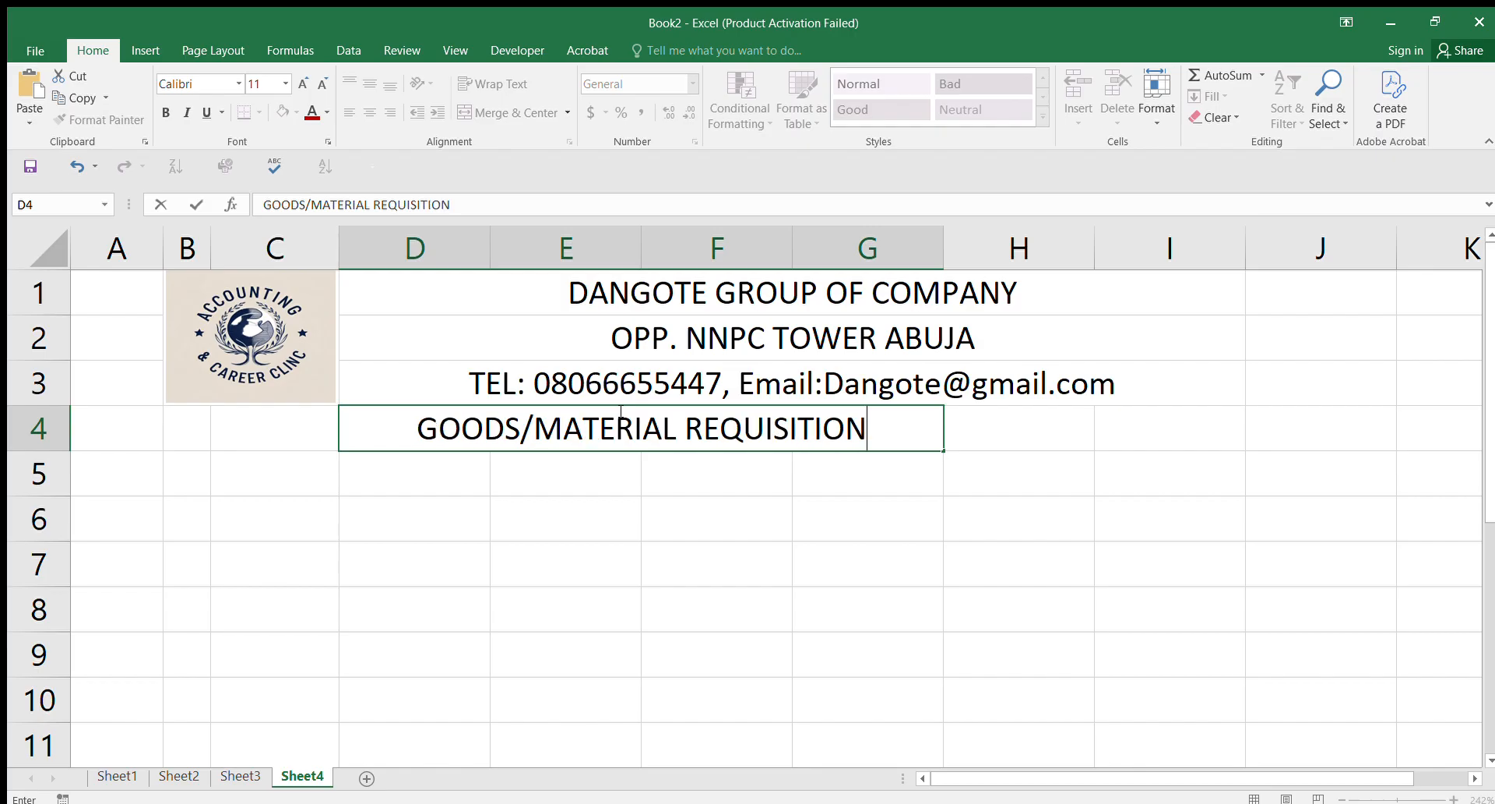
{"action": "type", "text": "FORM"}
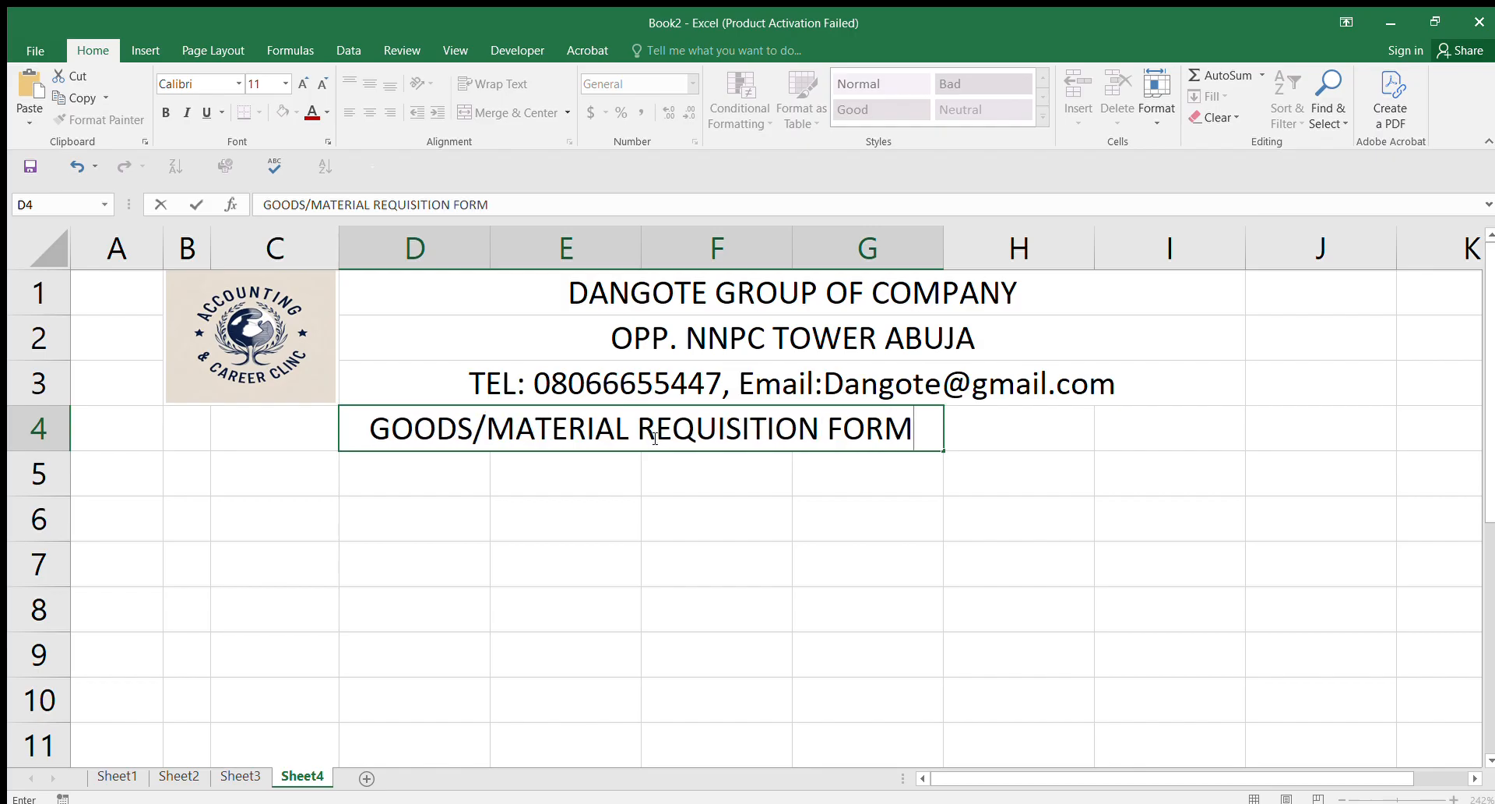
{"action": "left_click", "coordinate": [796, 563]}
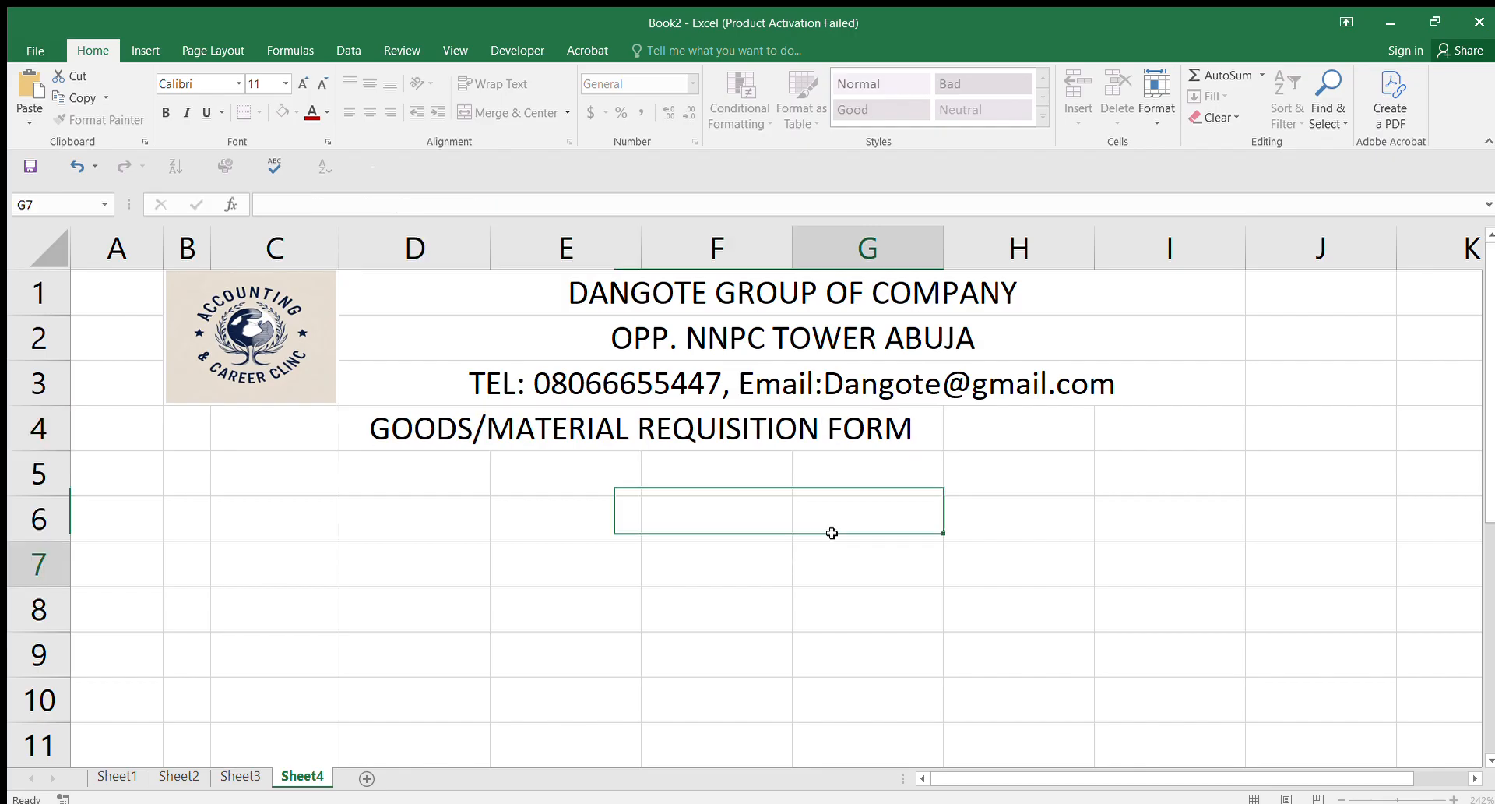
{"action": "left_click", "coordinate": [994, 425]}
{"action": "left_click", "coordinate": [1195, 300]}
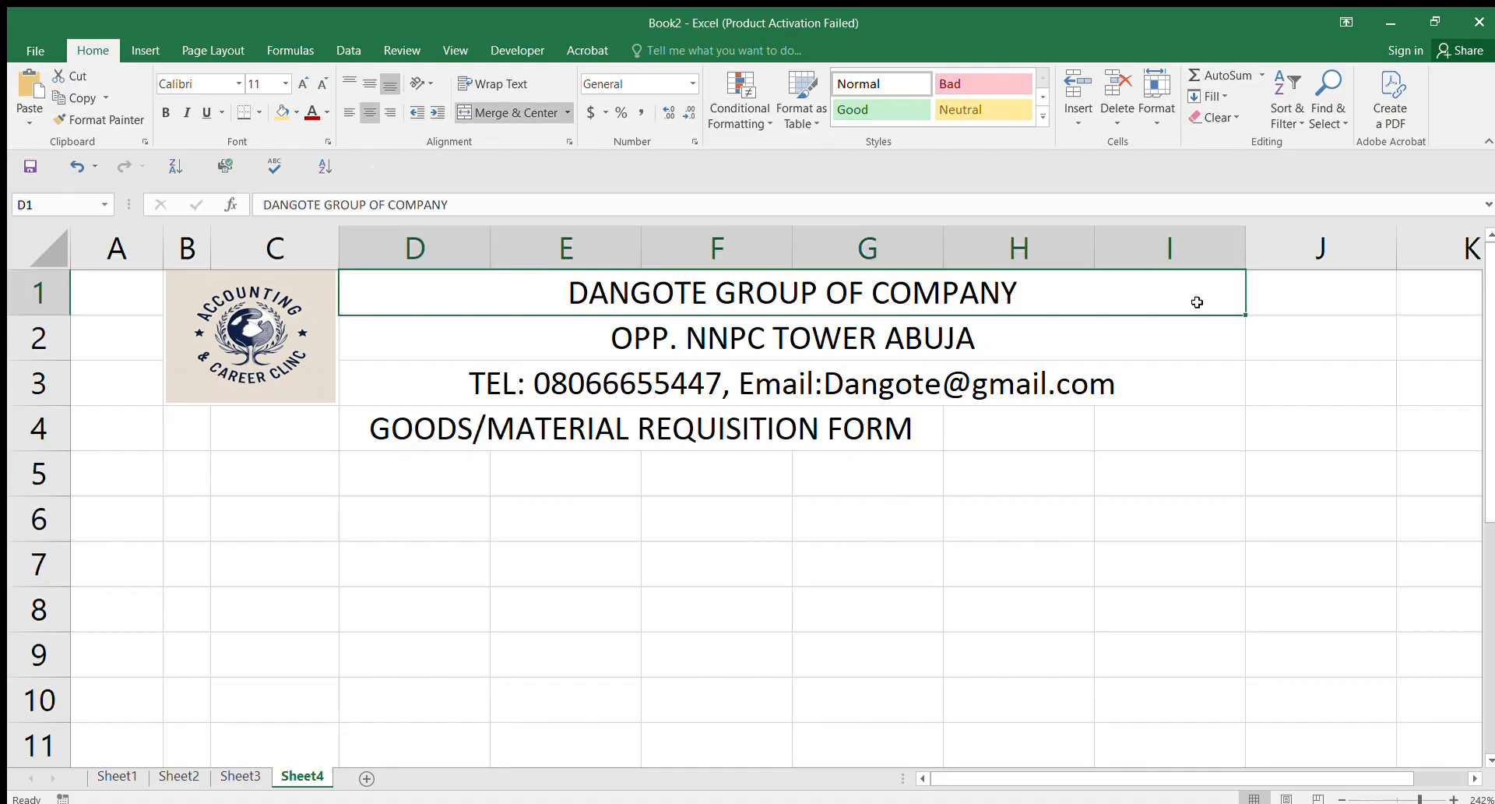
Step: Merge and centre H4:I4 and label it REG. N0:
{"action": "left_click", "coordinate": [1033, 433]}
{"action": "left_click_drag", "start_coordinate": [1032, 432], "coordinate": [1231, 431]}
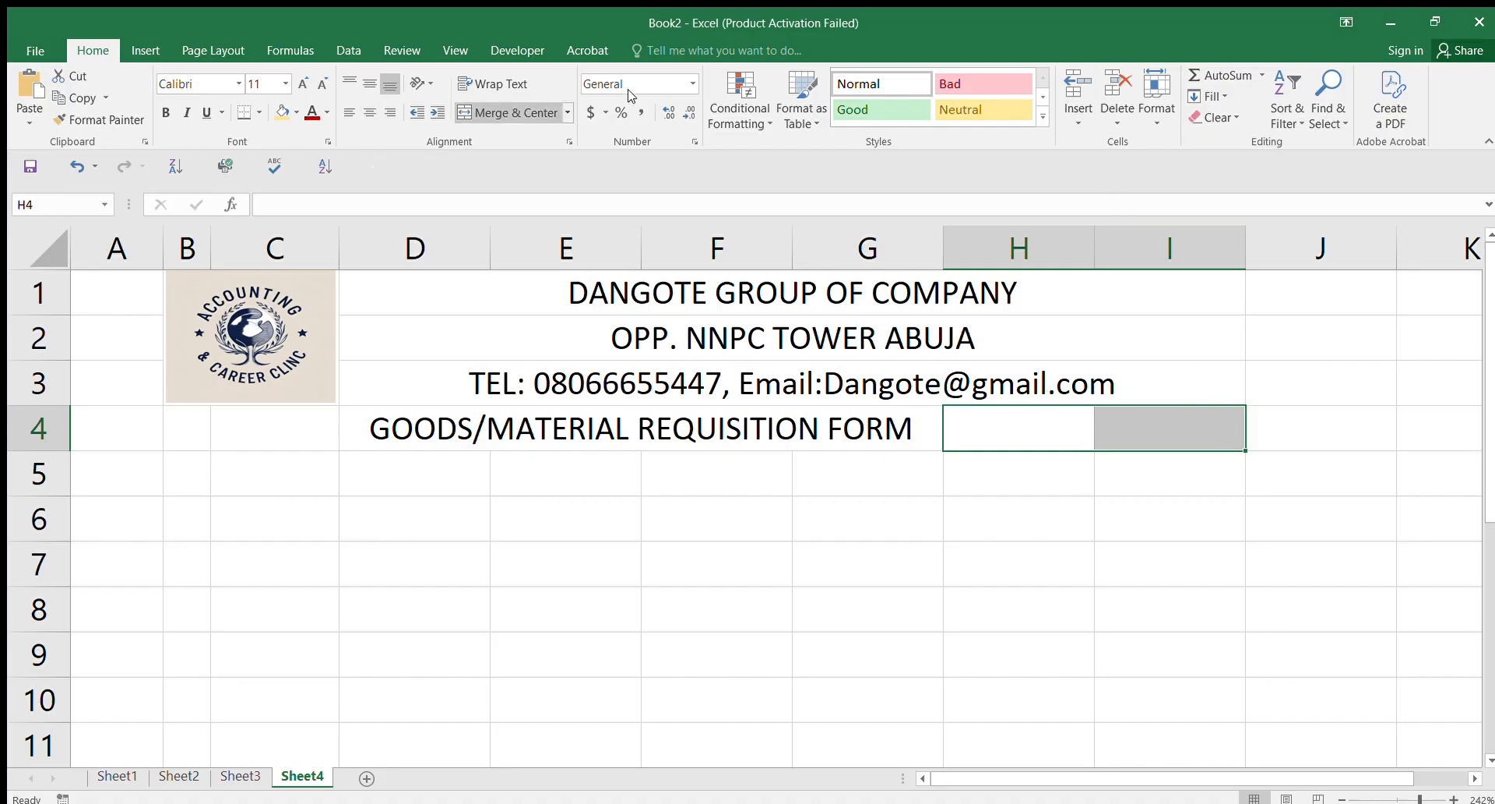
{"action": "left_click", "coordinate": [490, 112]}
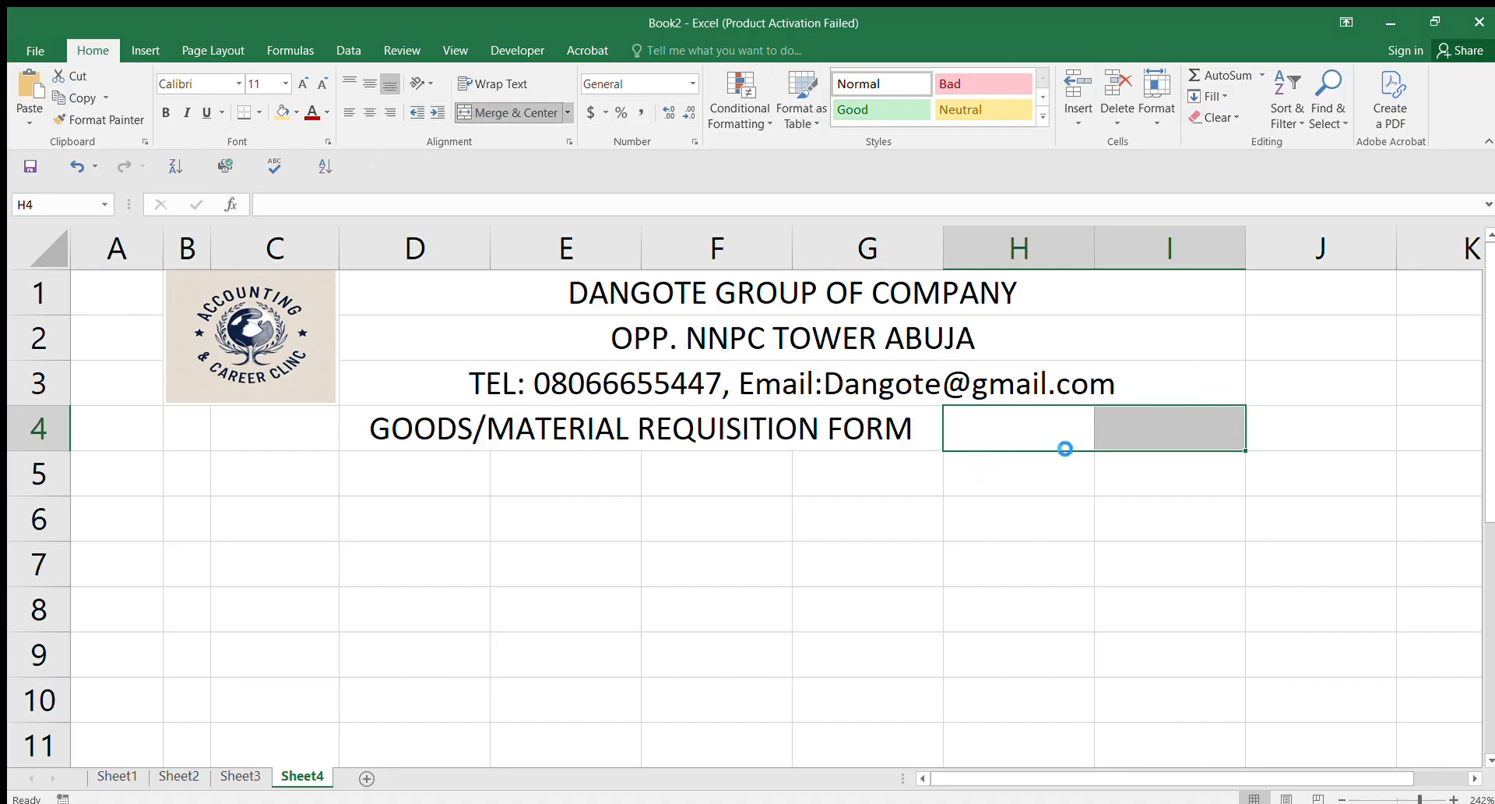
{"action": "double_click", "coordinate": [1032, 420]}
{"action": "type", "text": "REG"}
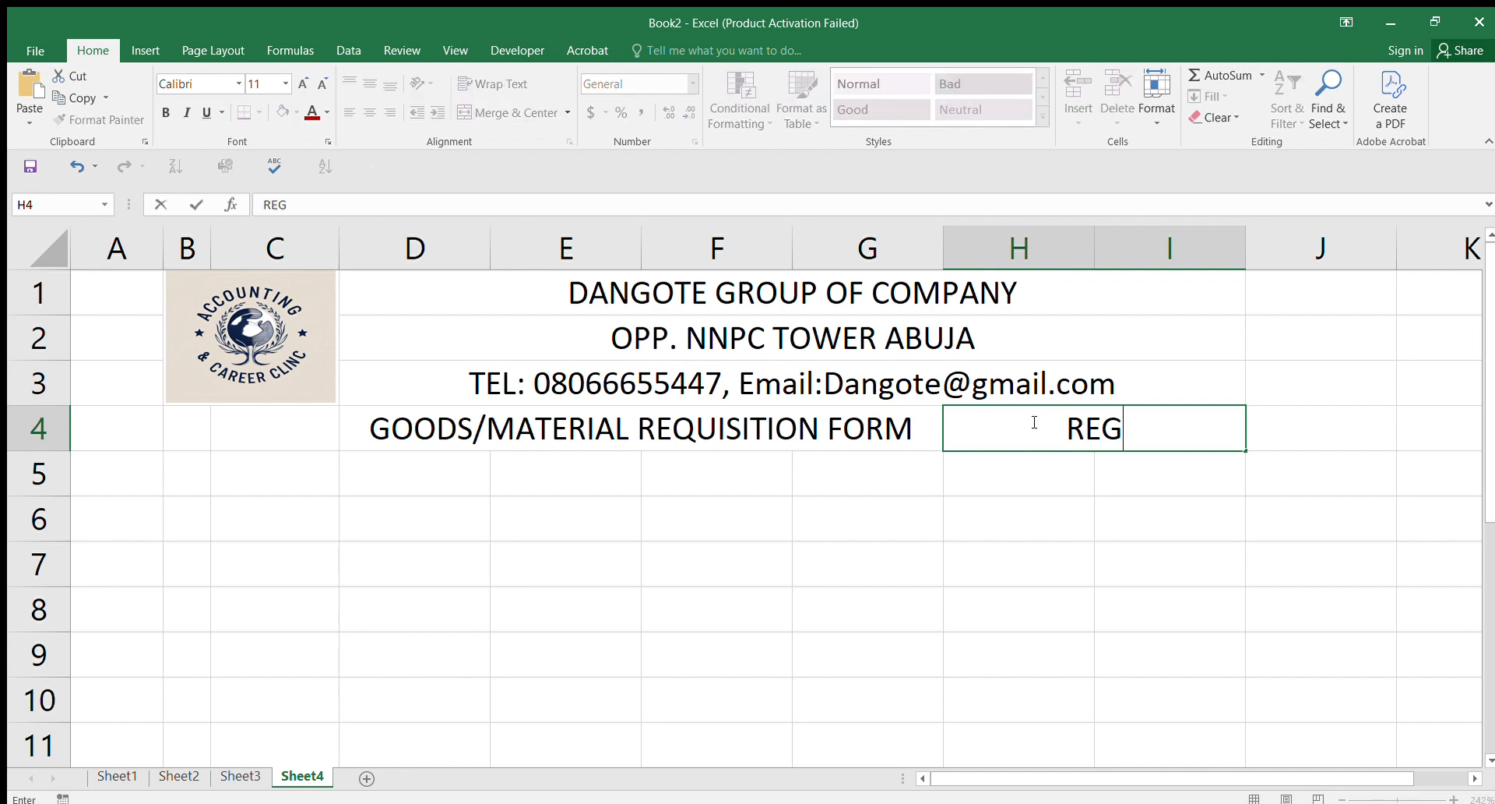
{"action": "type", "text": ". N"}
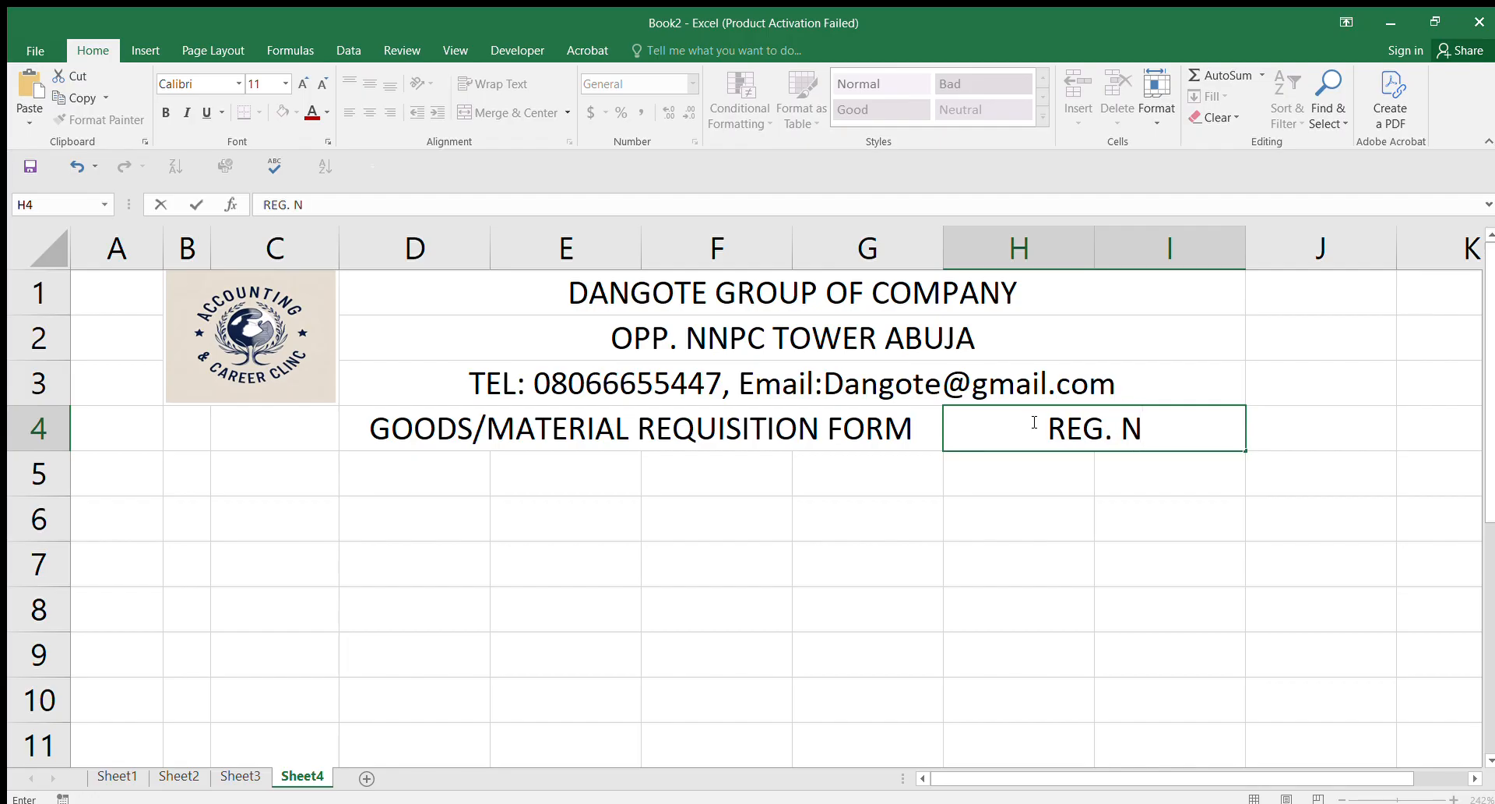
{"action": "type", "text": "0:"}
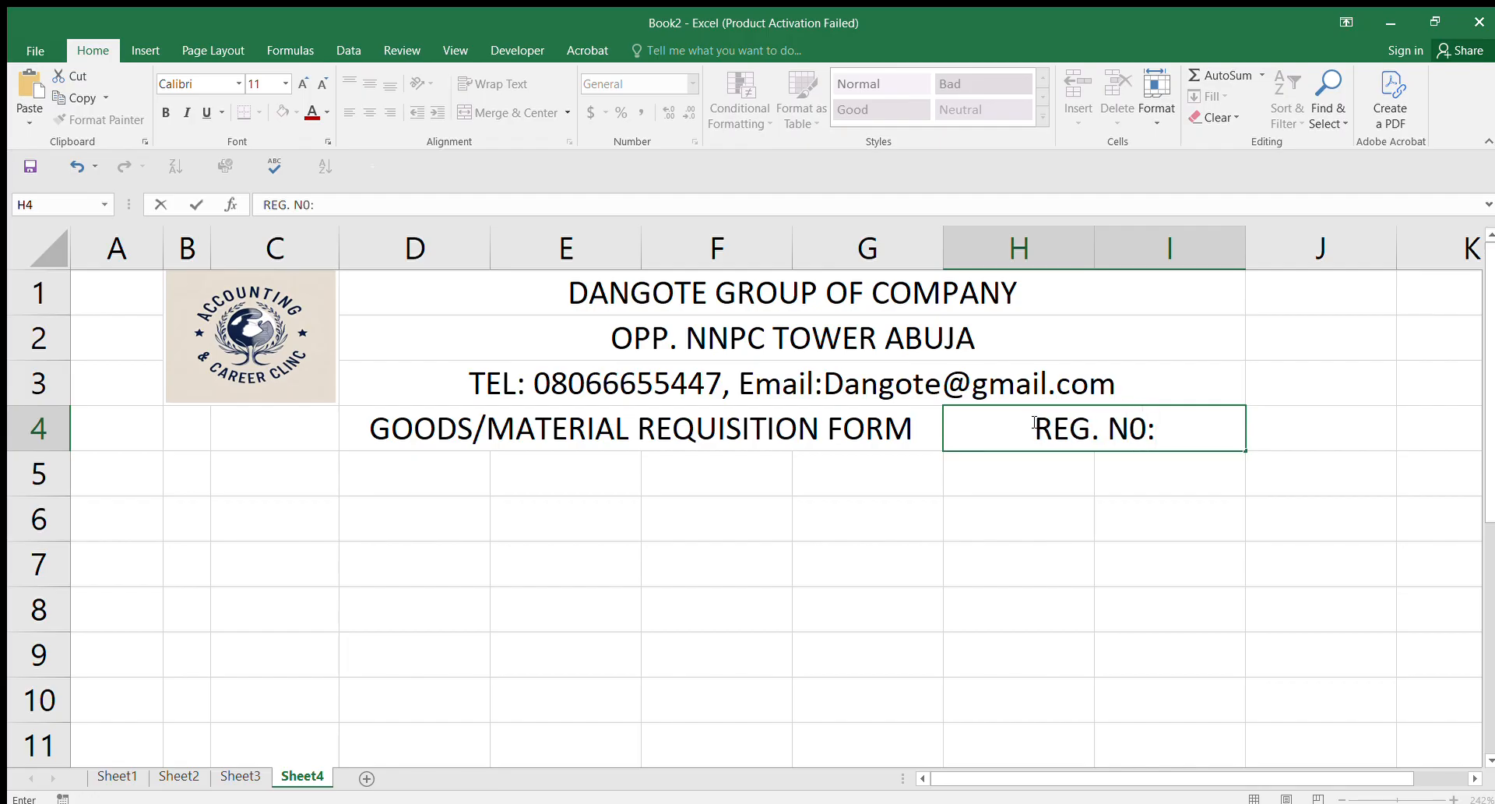
{"action": "left_click", "coordinate": [1039, 512]}
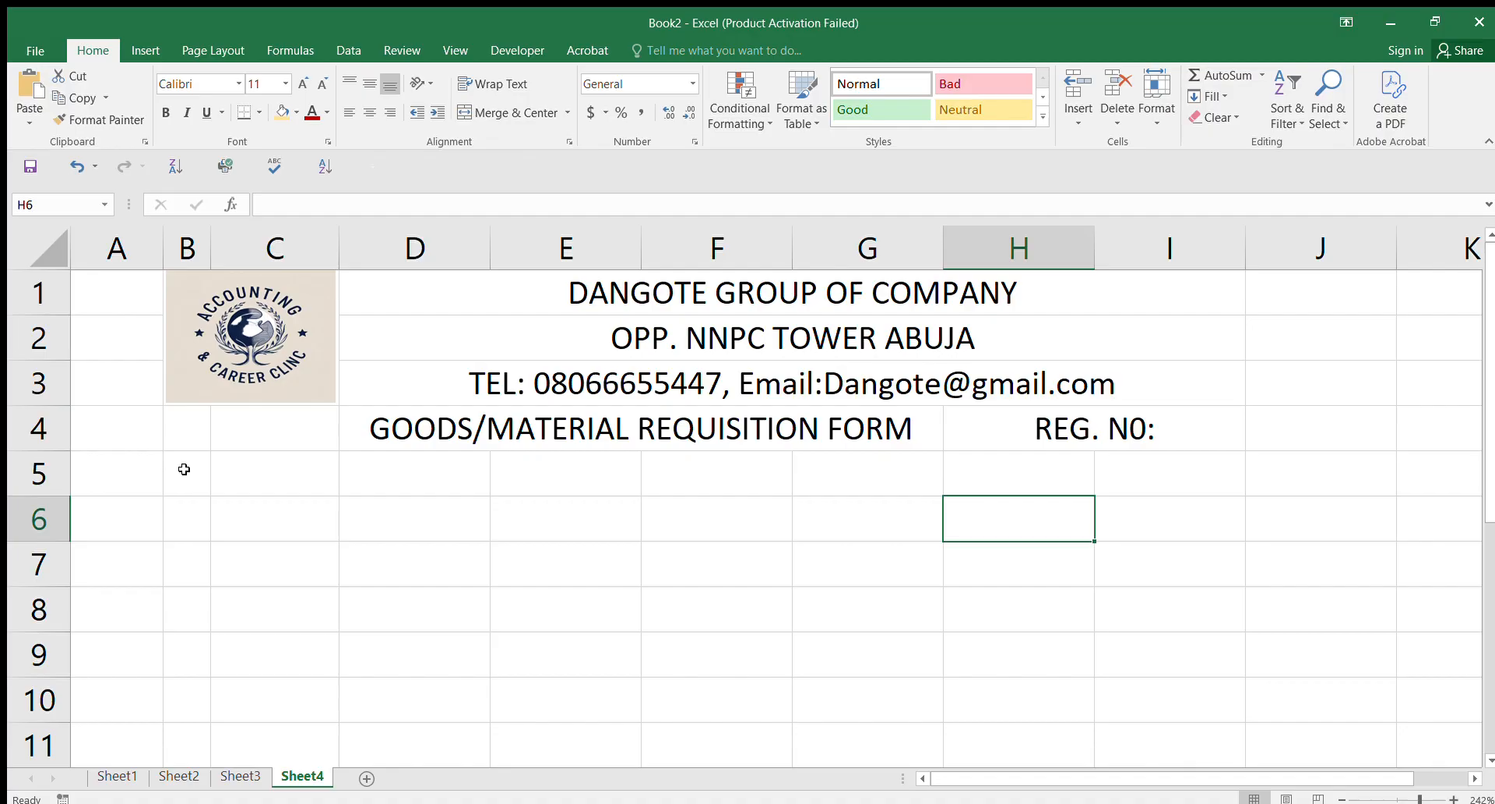
Step: Merge and centre B5:C5 and label it Name:
{"action": "left_click_drag", "start_coordinate": [187, 469], "coordinate": [576, 482]}
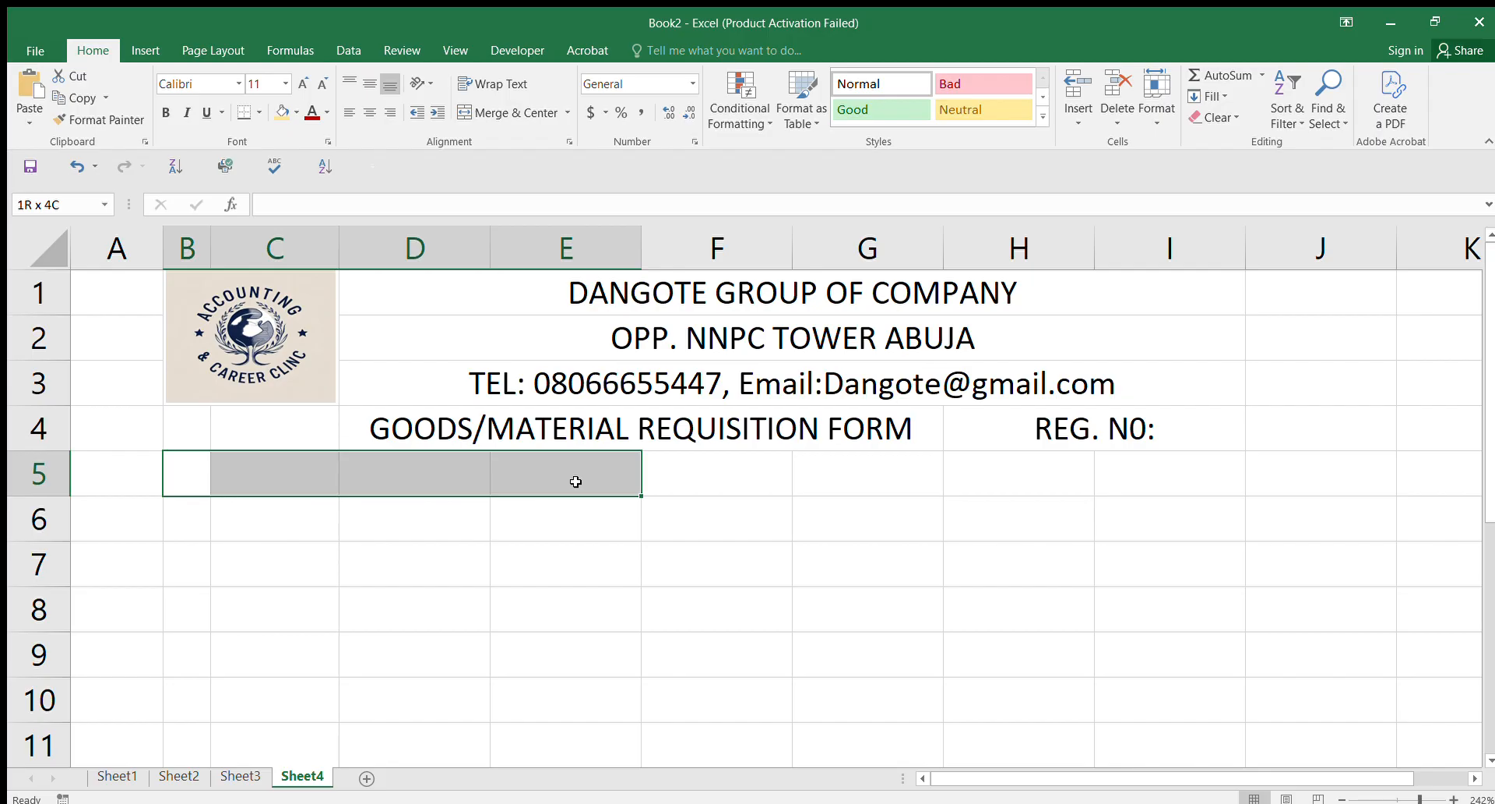
{"action": "left_click_drag", "start_coordinate": [576, 481], "coordinate": [313, 486]}
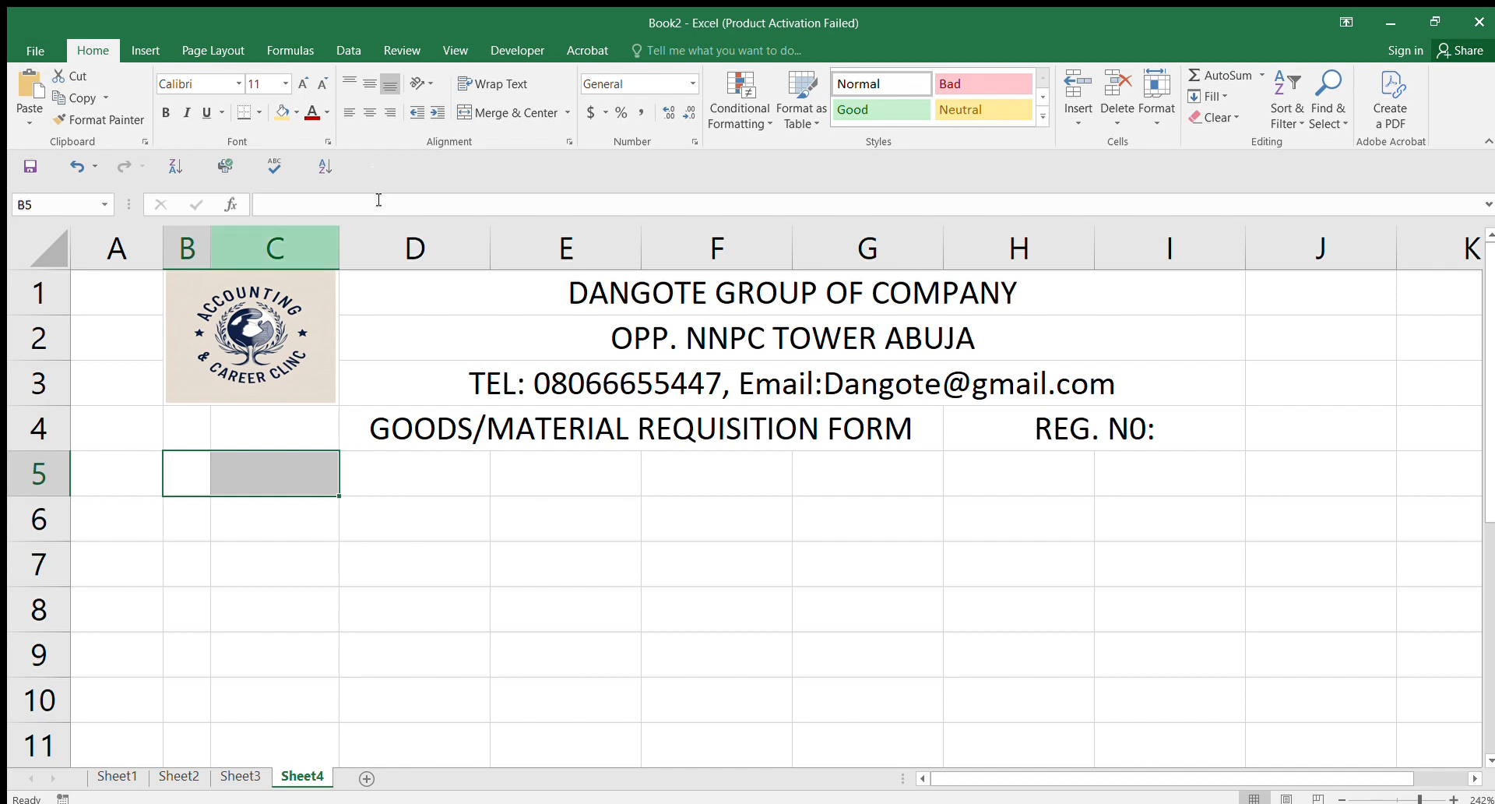
{"action": "left_click", "coordinate": [498, 113]}
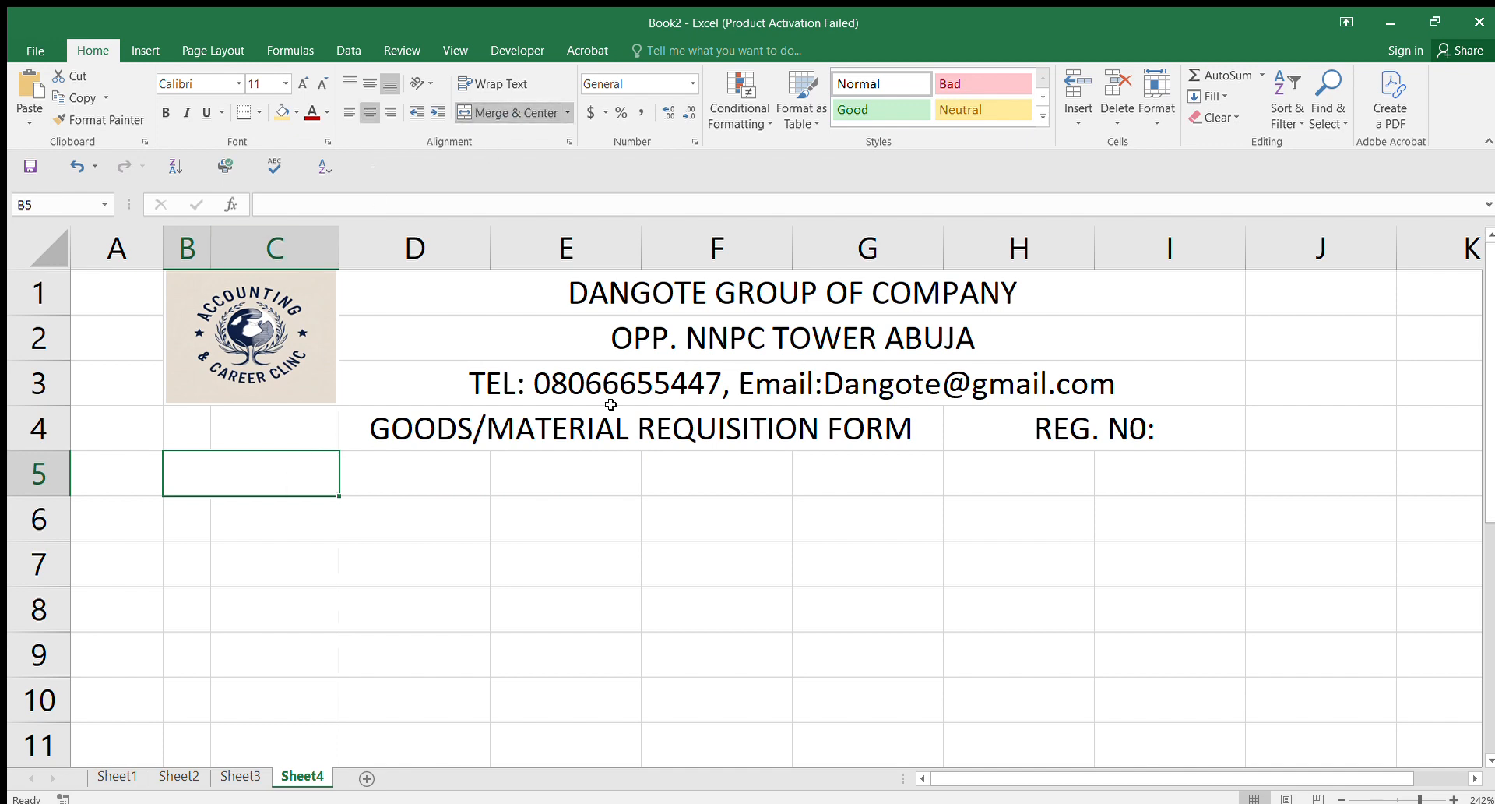
{"action": "type", "text": "name"}
{"action": "key", "text": "BackSpace"}
{"action": "key", "text": "BackSpace"}
{"action": "key", "text": "BackSpace"}
{"action": "key", "text": "BackSpace"}
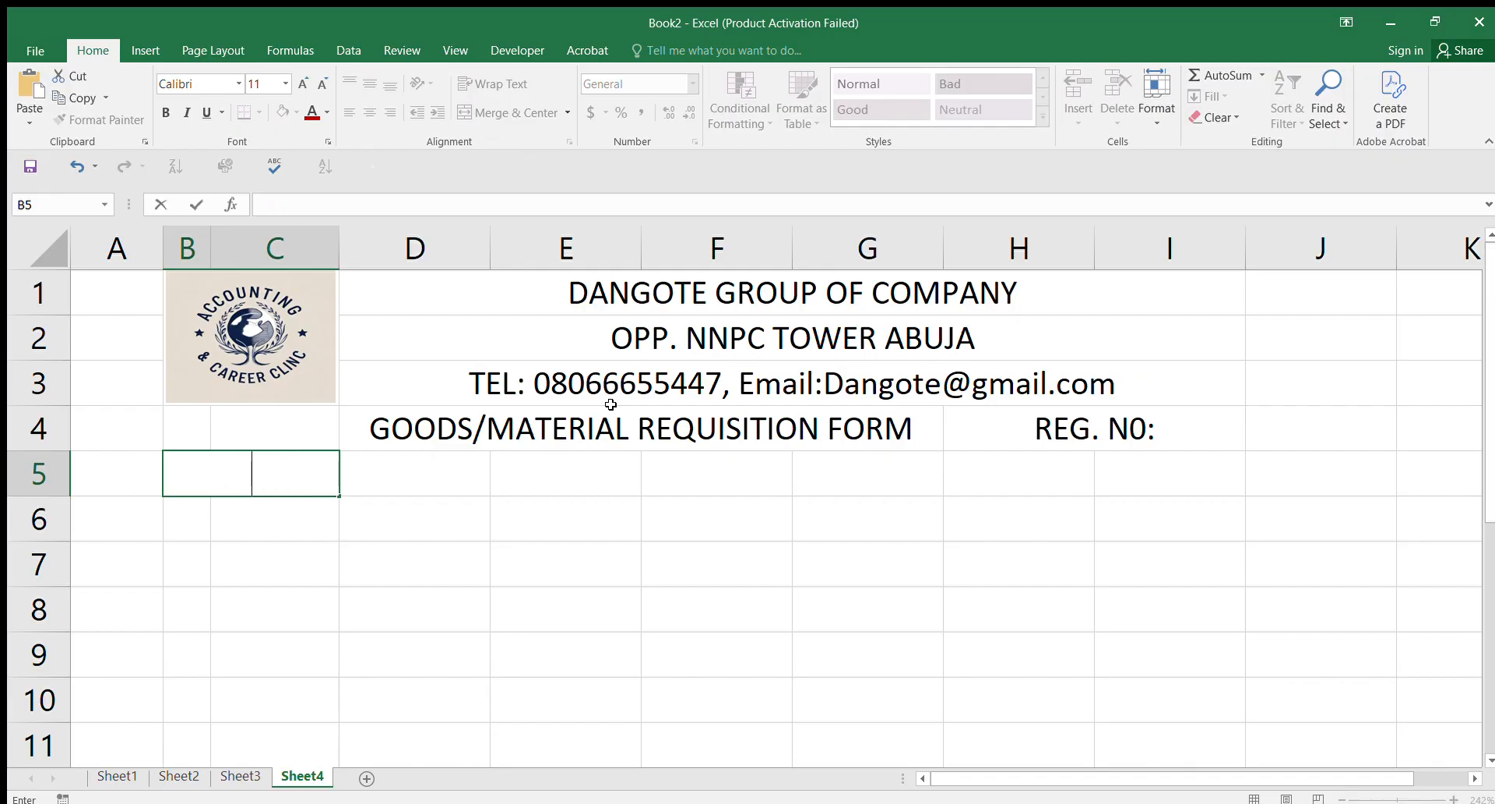
{"action": "type", "text": "Name"}
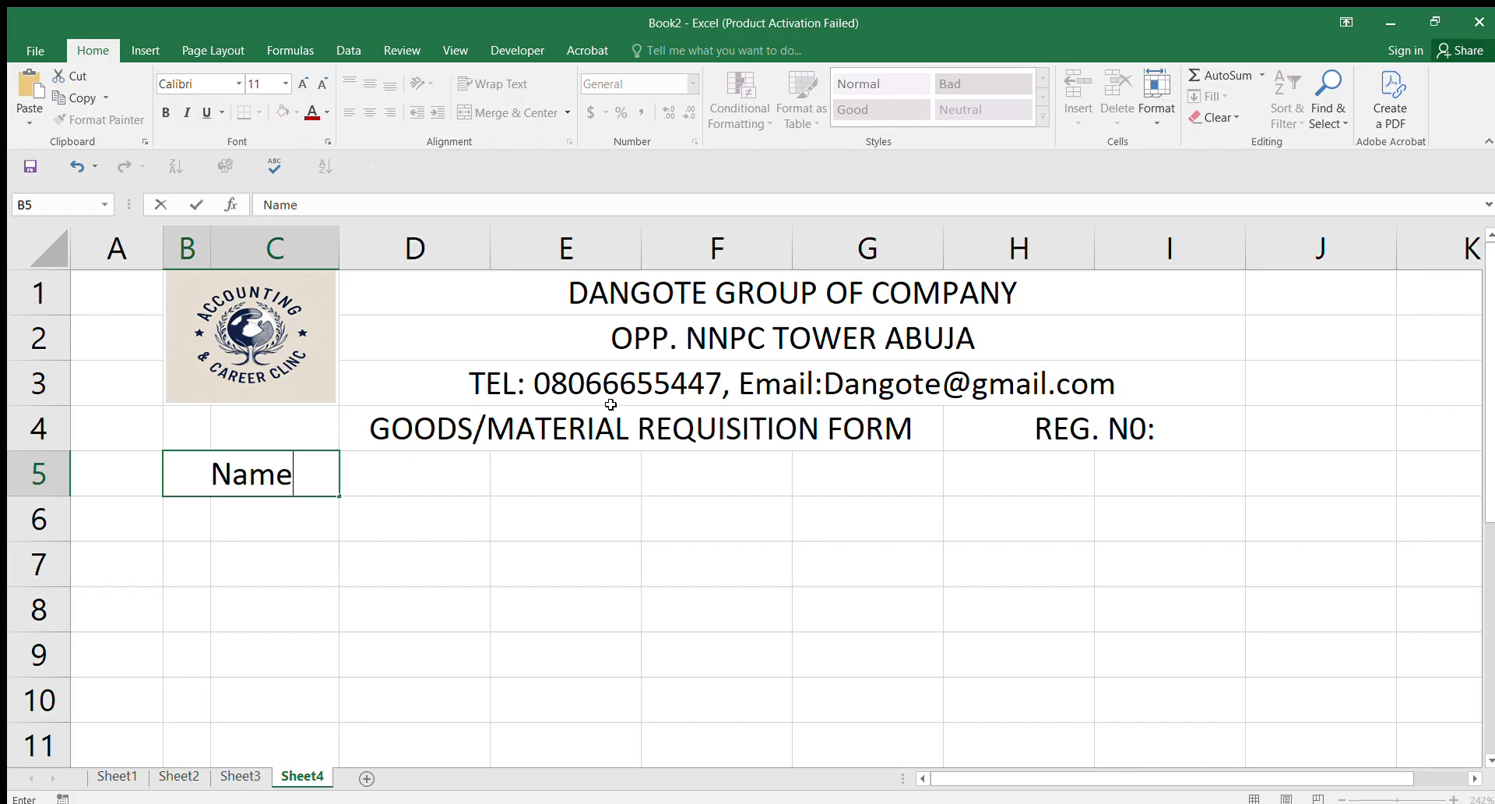
{"action": "type", "text": ":"}
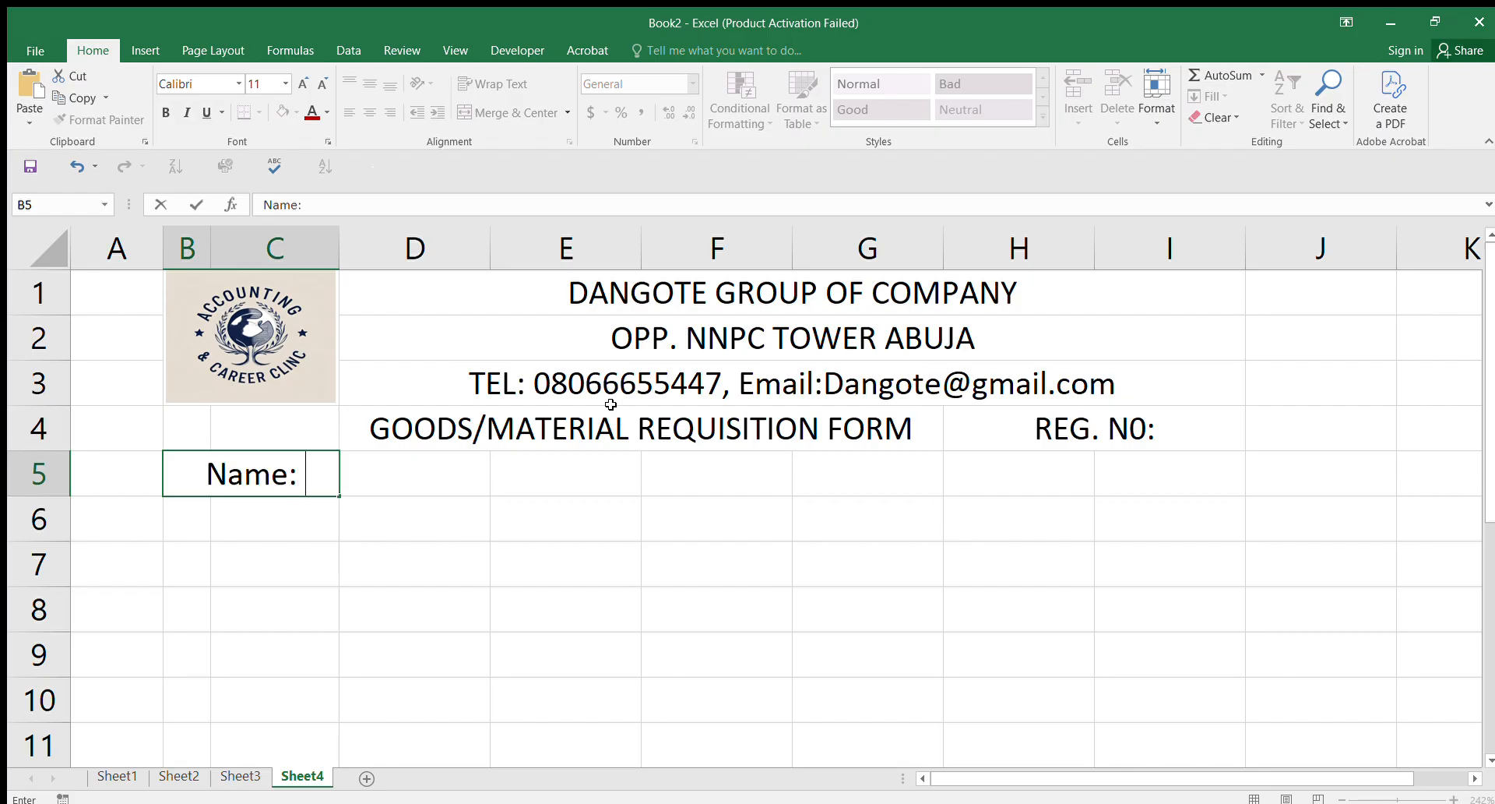
{"action": "left_click", "coordinate": [427, 544]}
Step: Merge D5:F5 into one blank entry space for the name
{"action": "left_click_drag", "start_coordinate": [418, 473], "coordinate": [711, 481]}
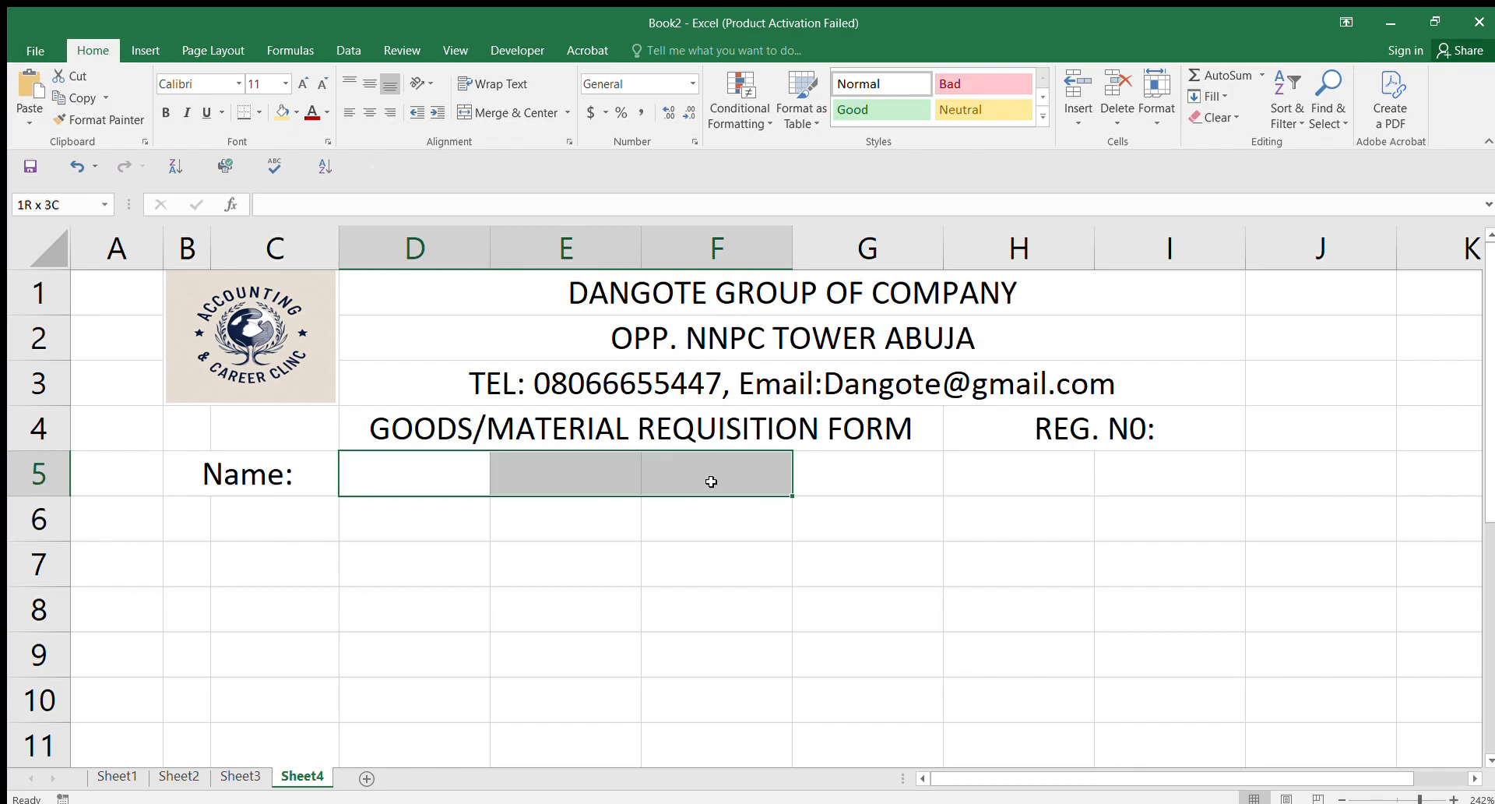
{"action": "left_click", "coordinate": [514, 116]}
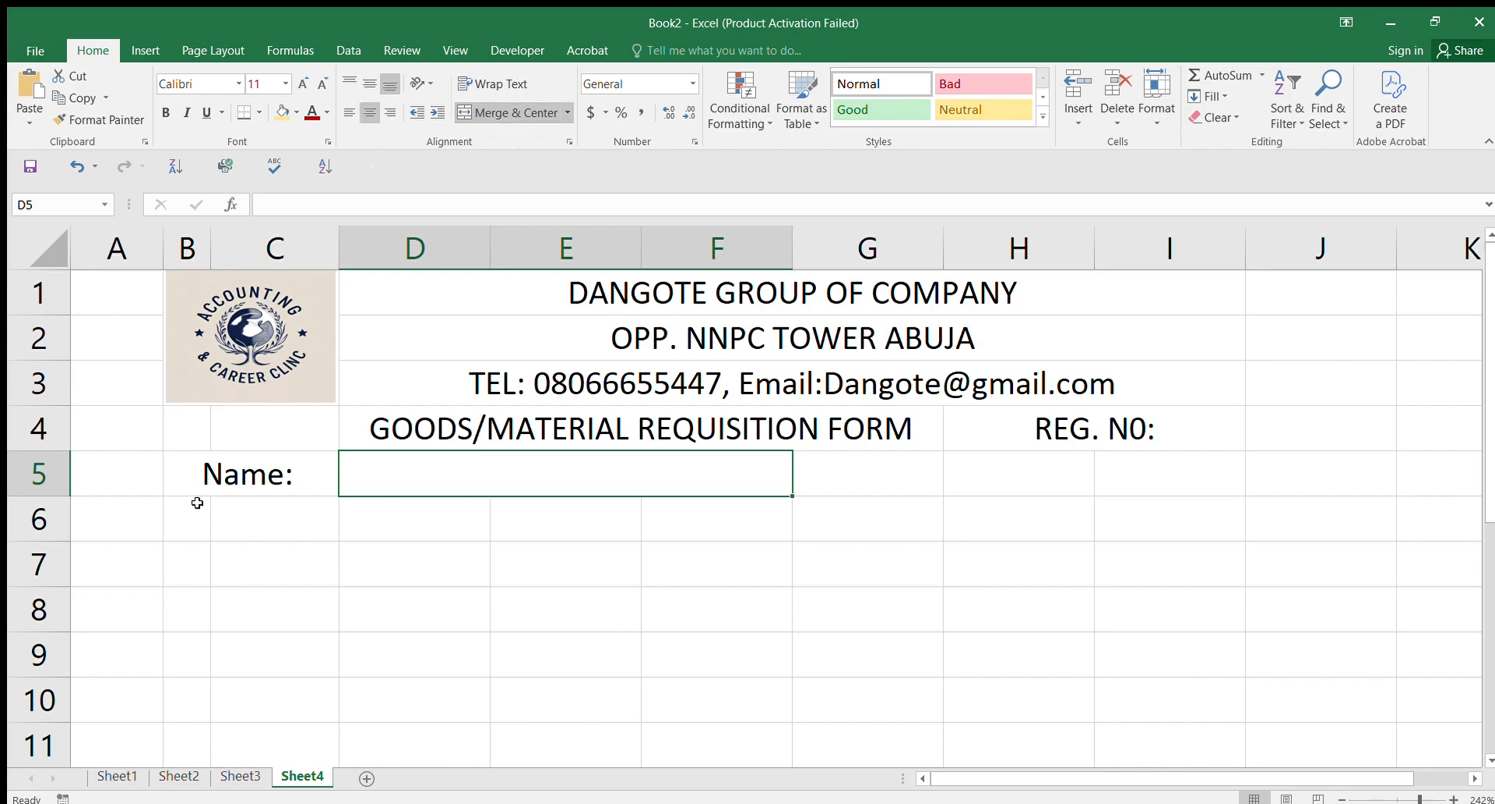
{"action": "left_click_drag", "start_coordinate": [197, 515], "coordinate": [272, 524]}
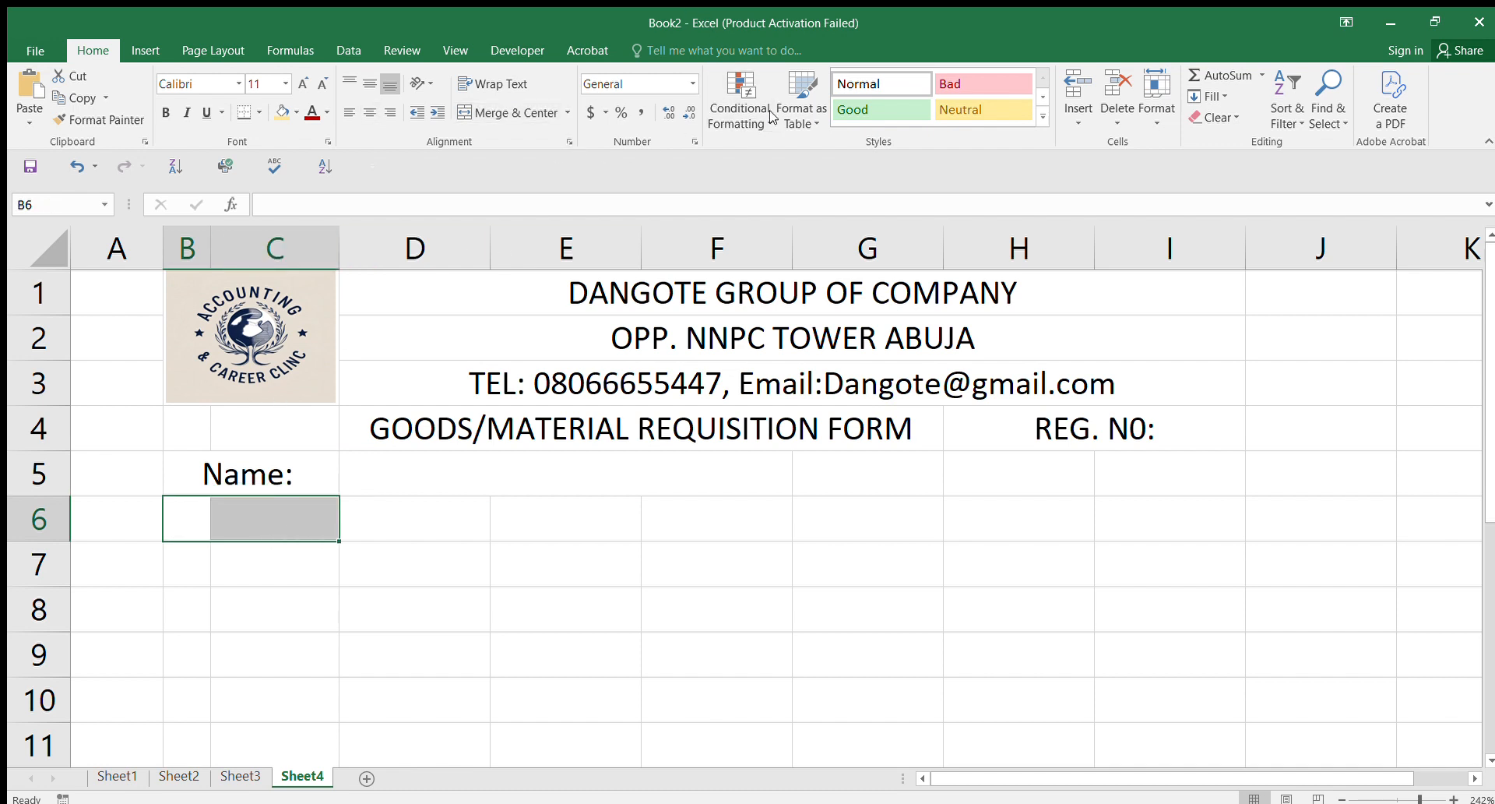
Step: Merge B6:C6 as a Batch N0: label and merge D6:E6 as its entry space
{"action": "left_click", "coordinate": [527, 112]}
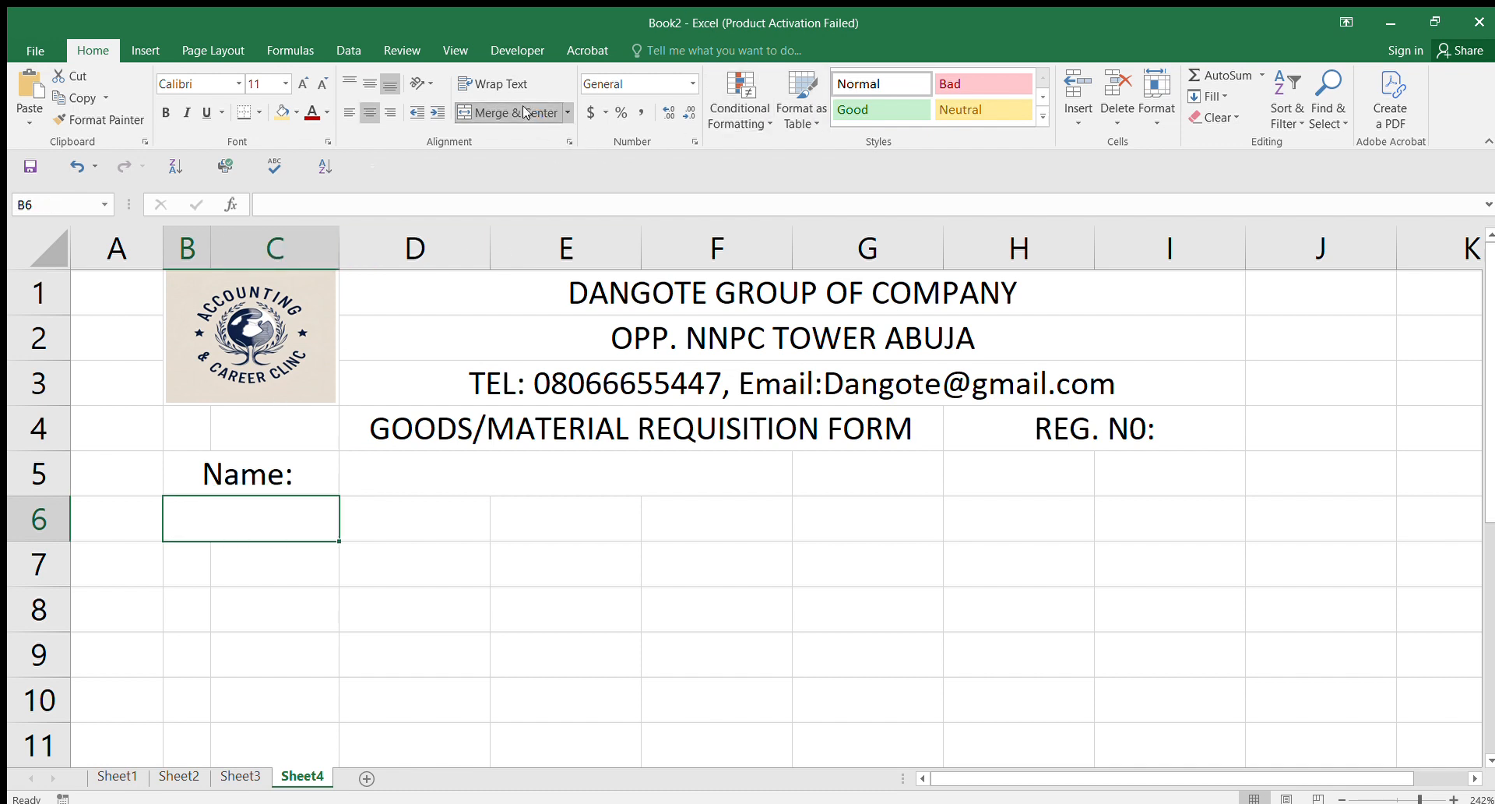
{"action": "type", "text": "Batch N"}
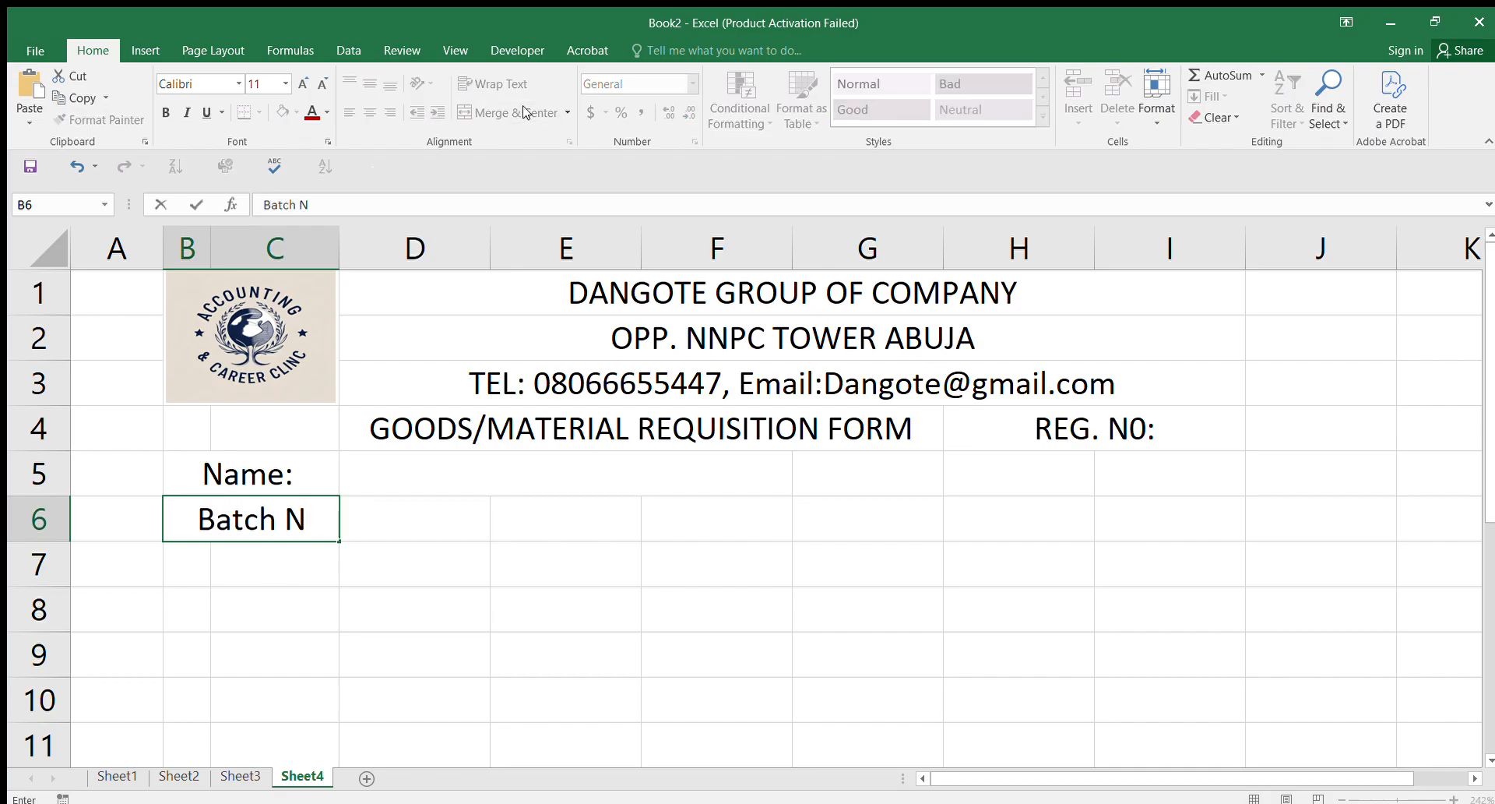
{"action": "type", "text": "0:"}
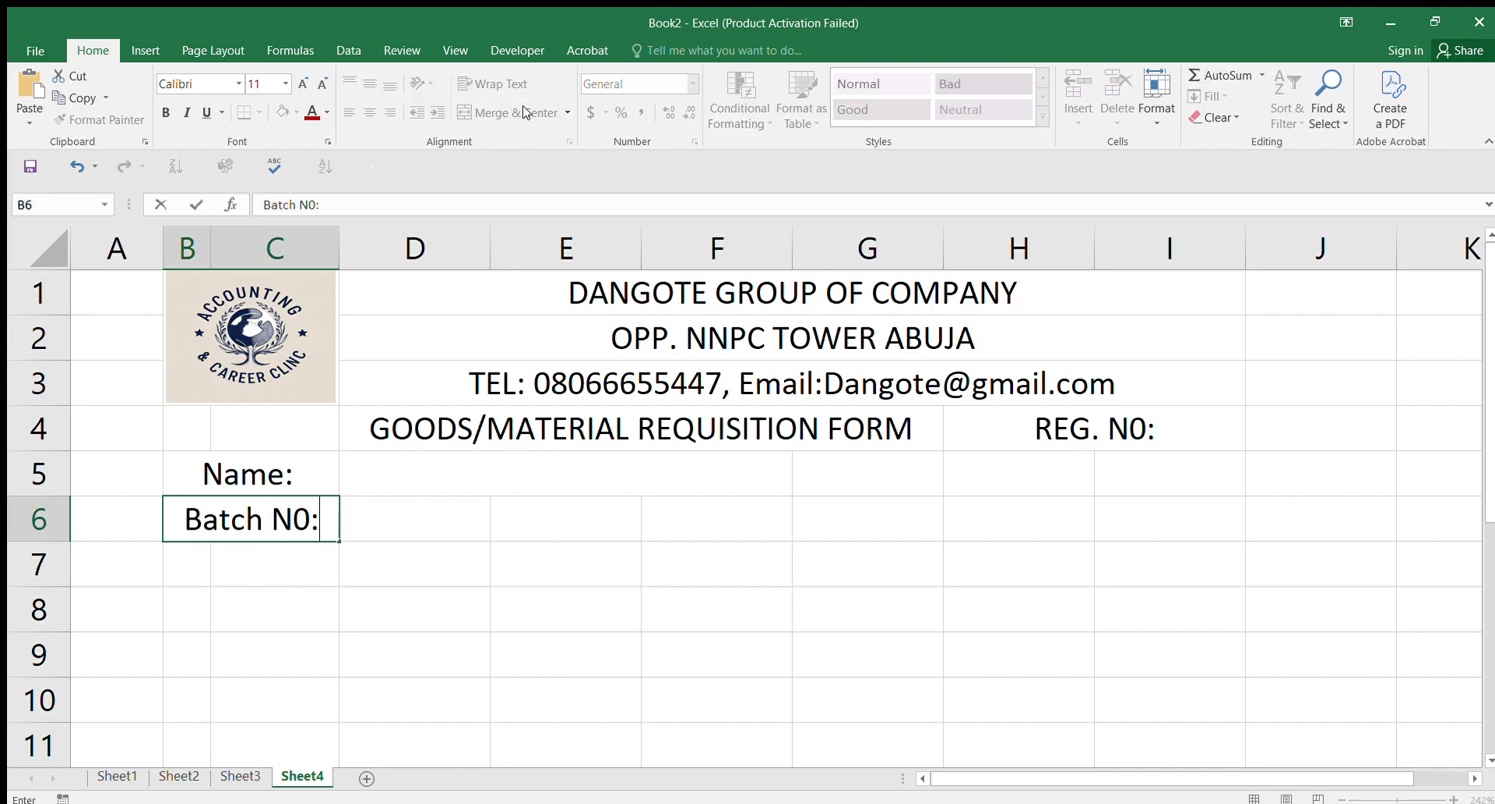
{"action": "left_click", "coordinate": [436, 518]}
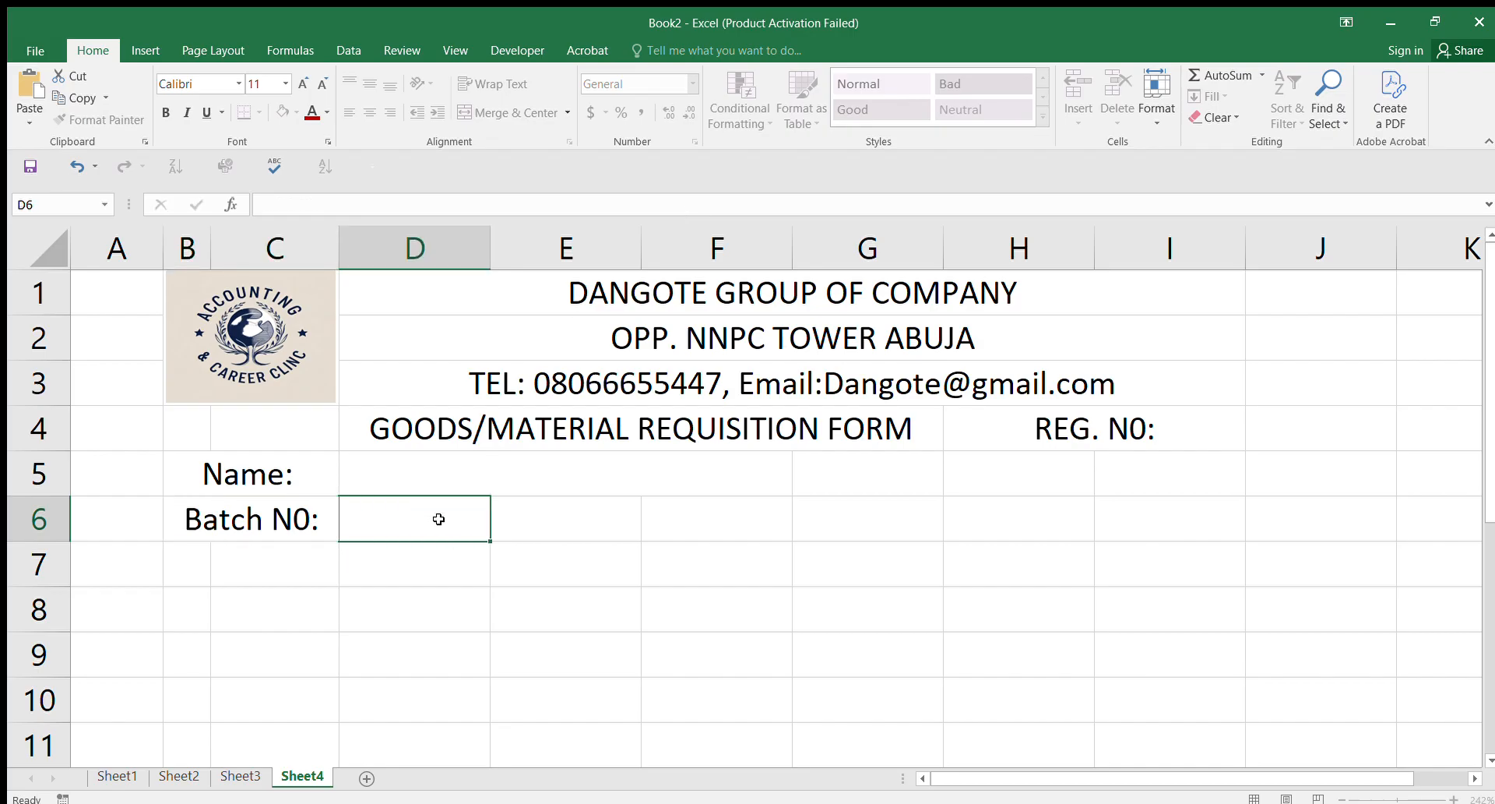
{"action": "left_click_drag", "start_coordinate": [444, 518], "coordinate": [572, 521]}
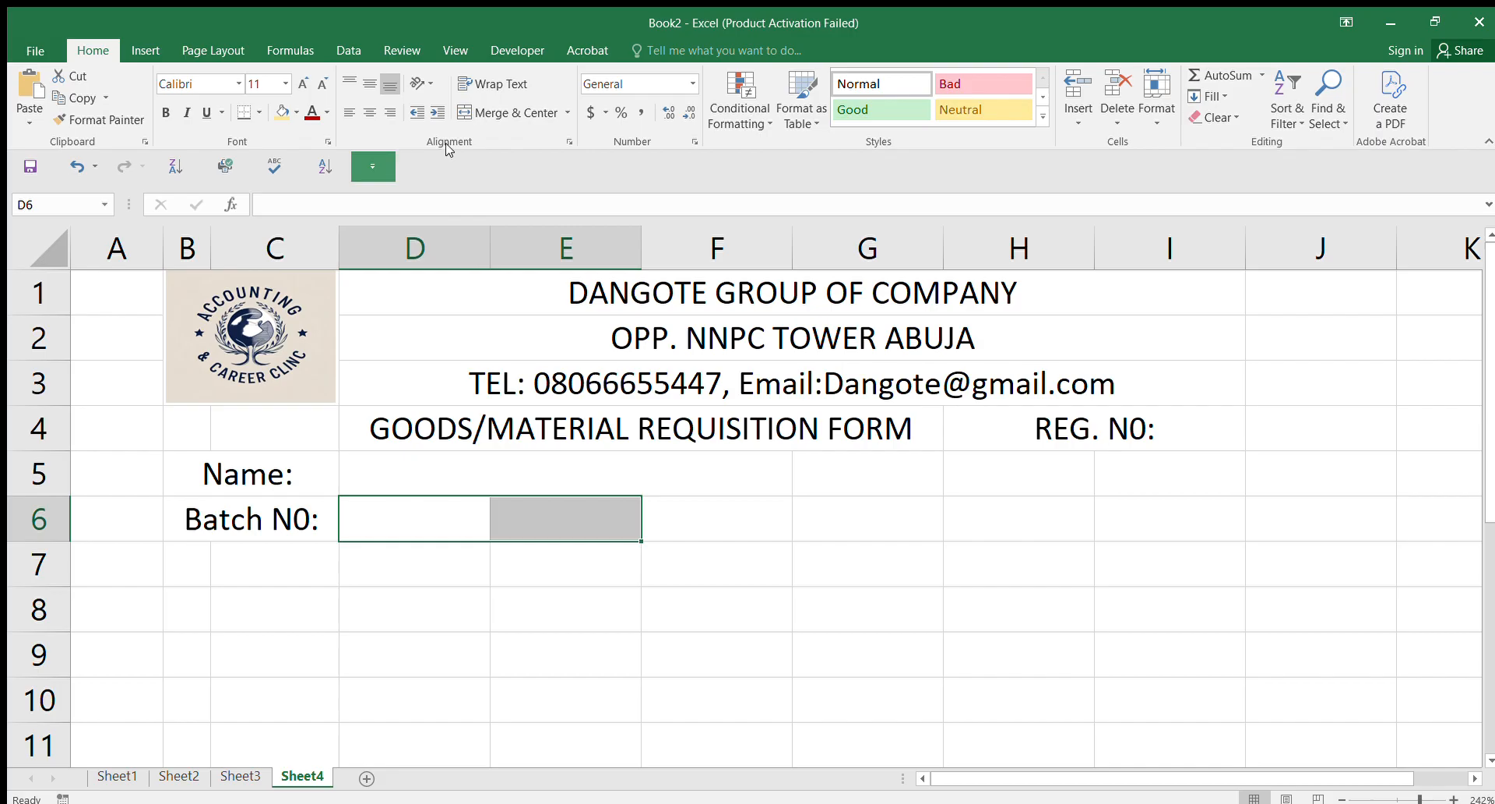
{"action": "left_click", "coordinate": [518, 113]}
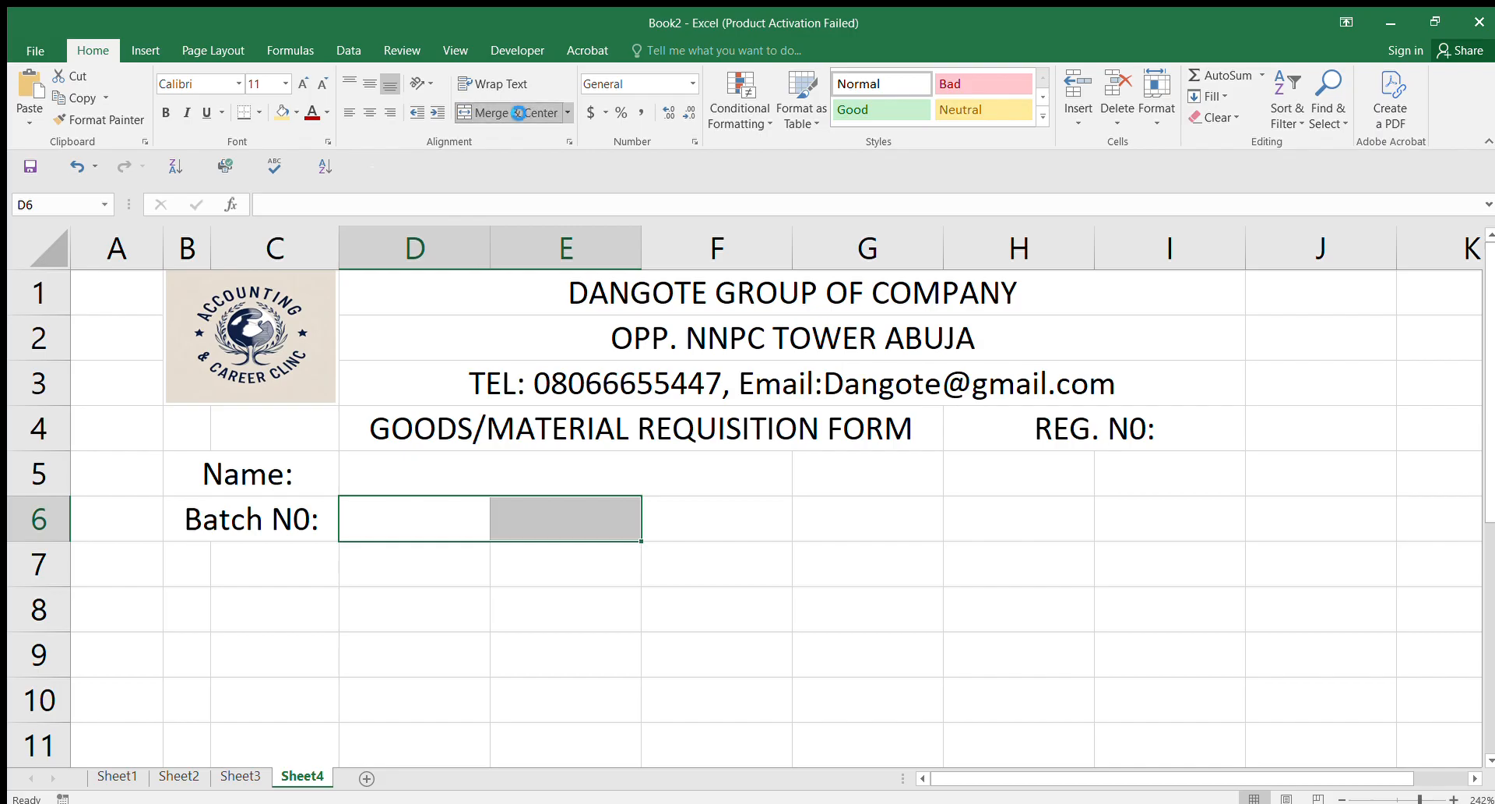
Step: Merge and centre G6:H6 and label it Date:
{"action": "left_click", "coordinate": [743, 515]}
{"action": "left_click_drag", "start_coordinate": [743, 516], "coordinate": [808, 518]}
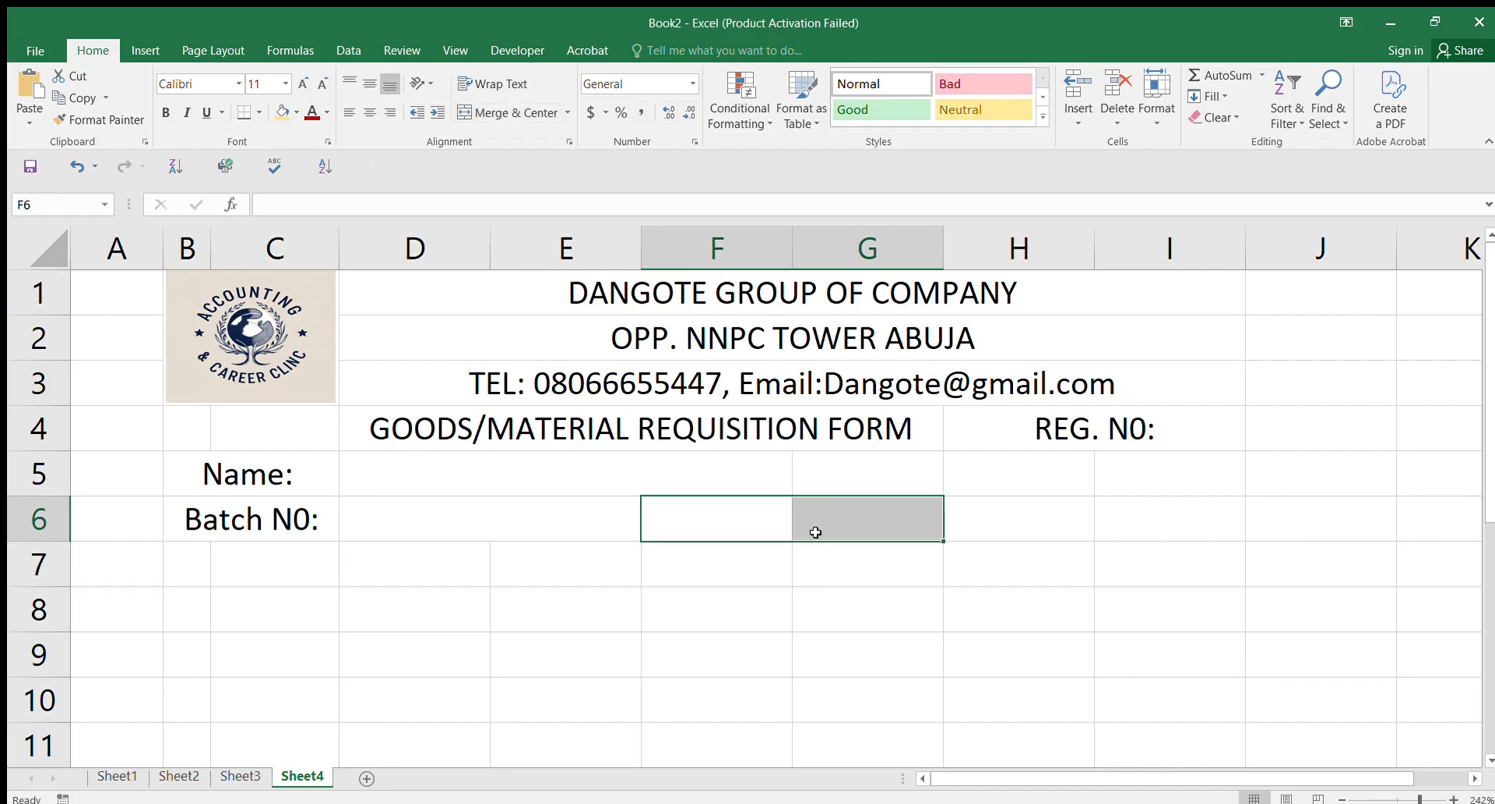
{"action": "left_click", "coordinate": [873, 518]}
{"action": "left_click", "coordinate": [1144, 507]}
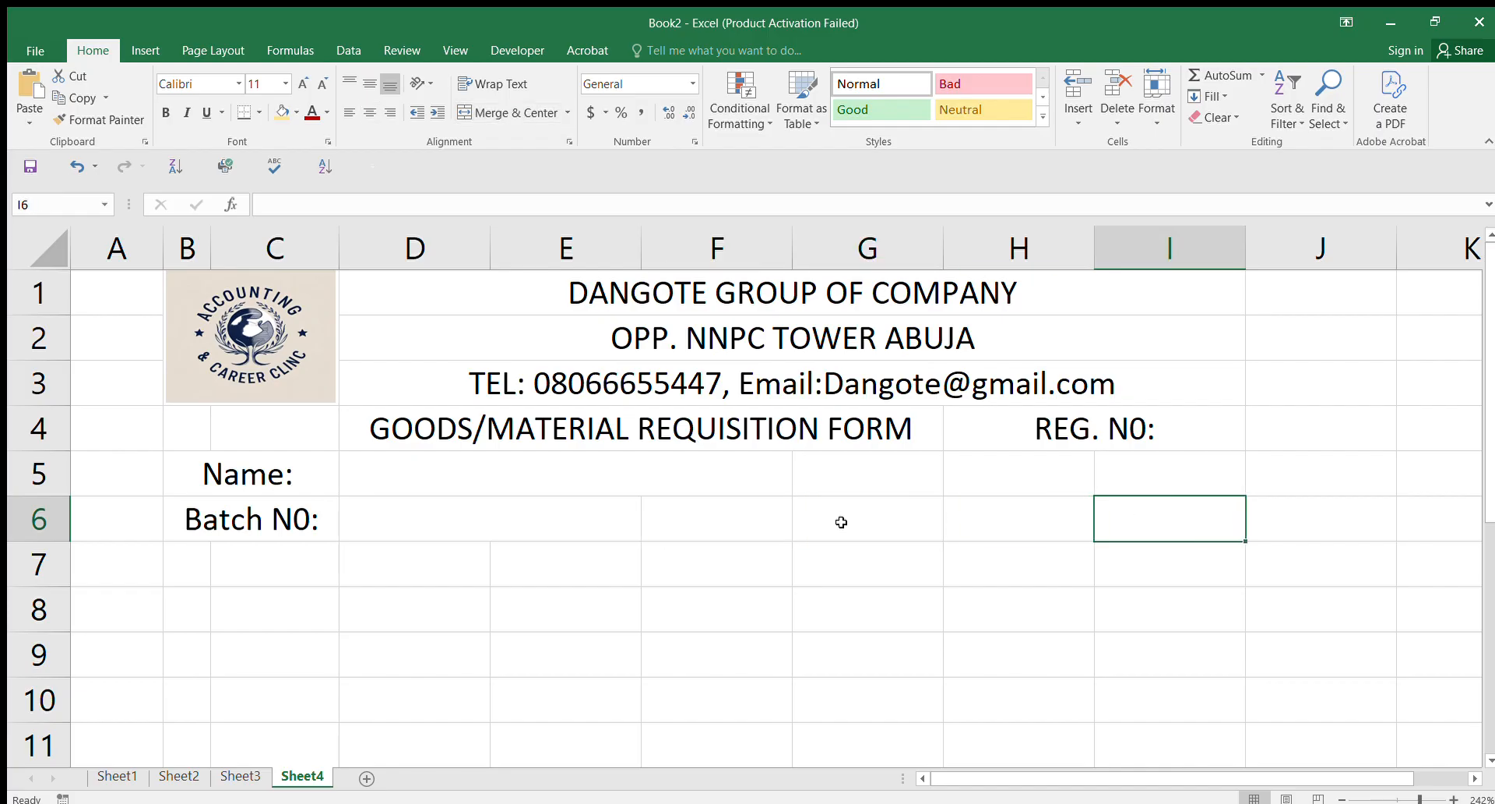
{"action": "left_click_drag", "start_coordinate": [834, 524], "coordinate": [968, 524]}
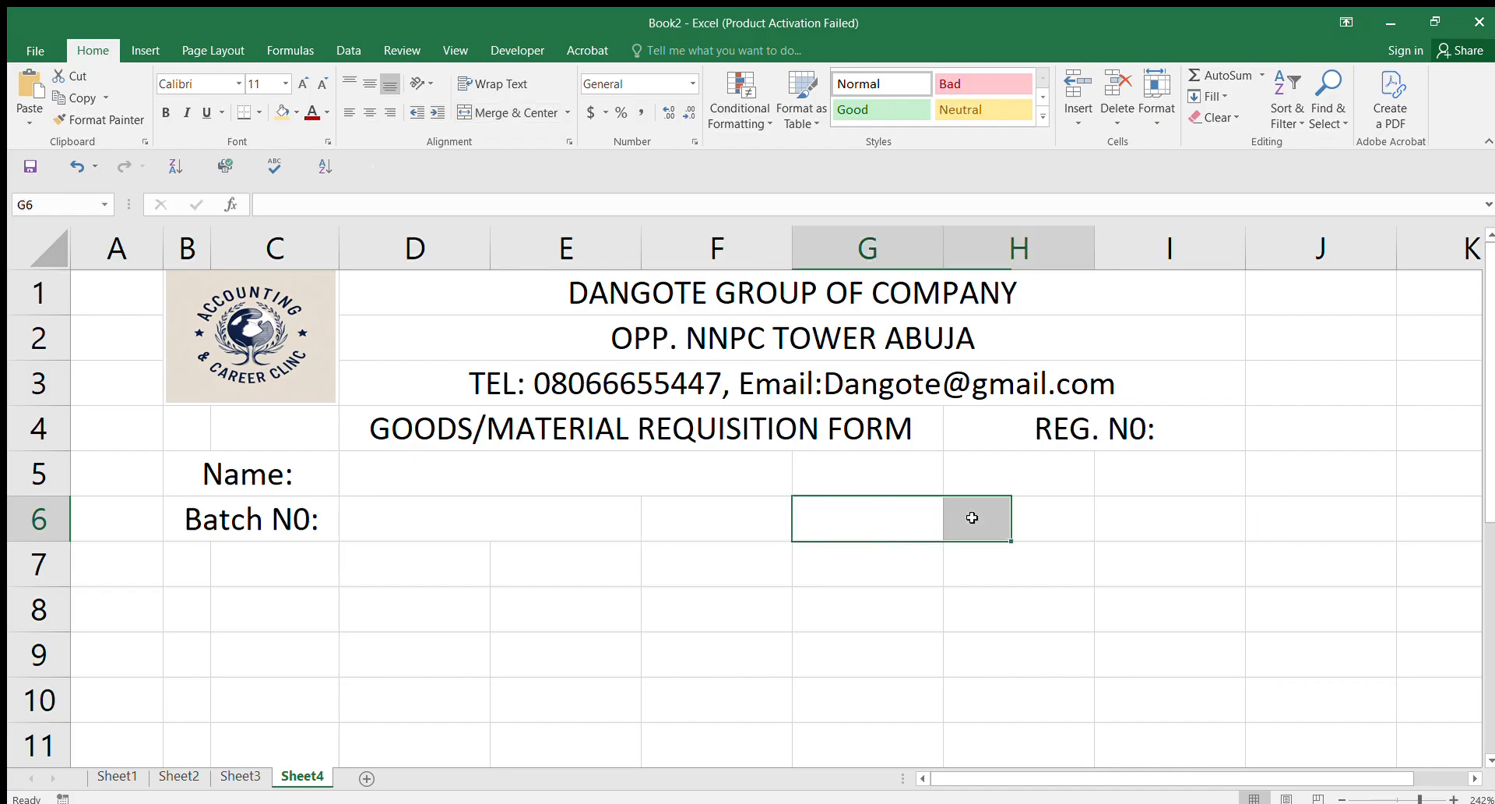
{"action": "left_click", "coordinate": [507, 109]}
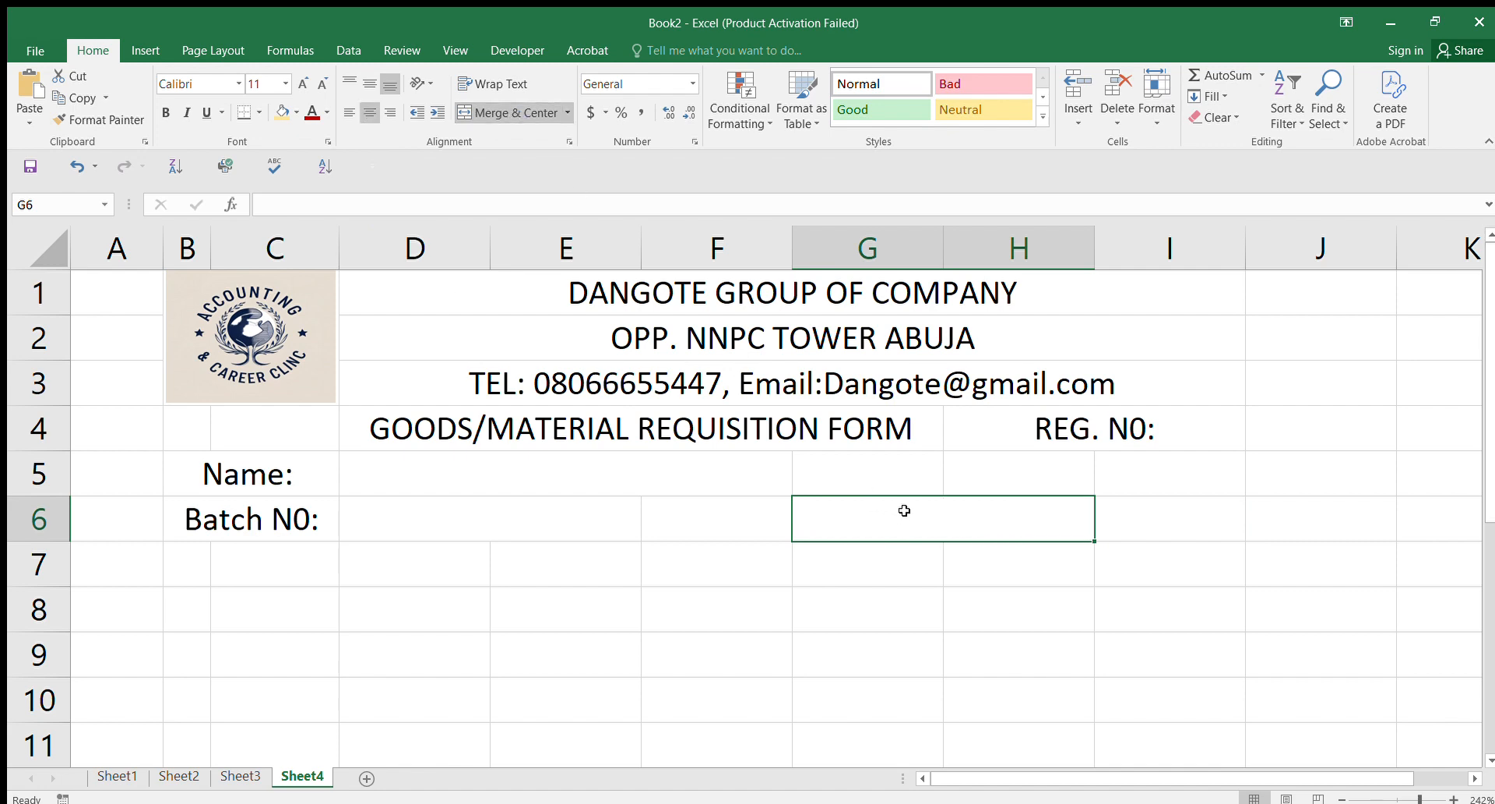
{"action": "type", "text": "Date"}
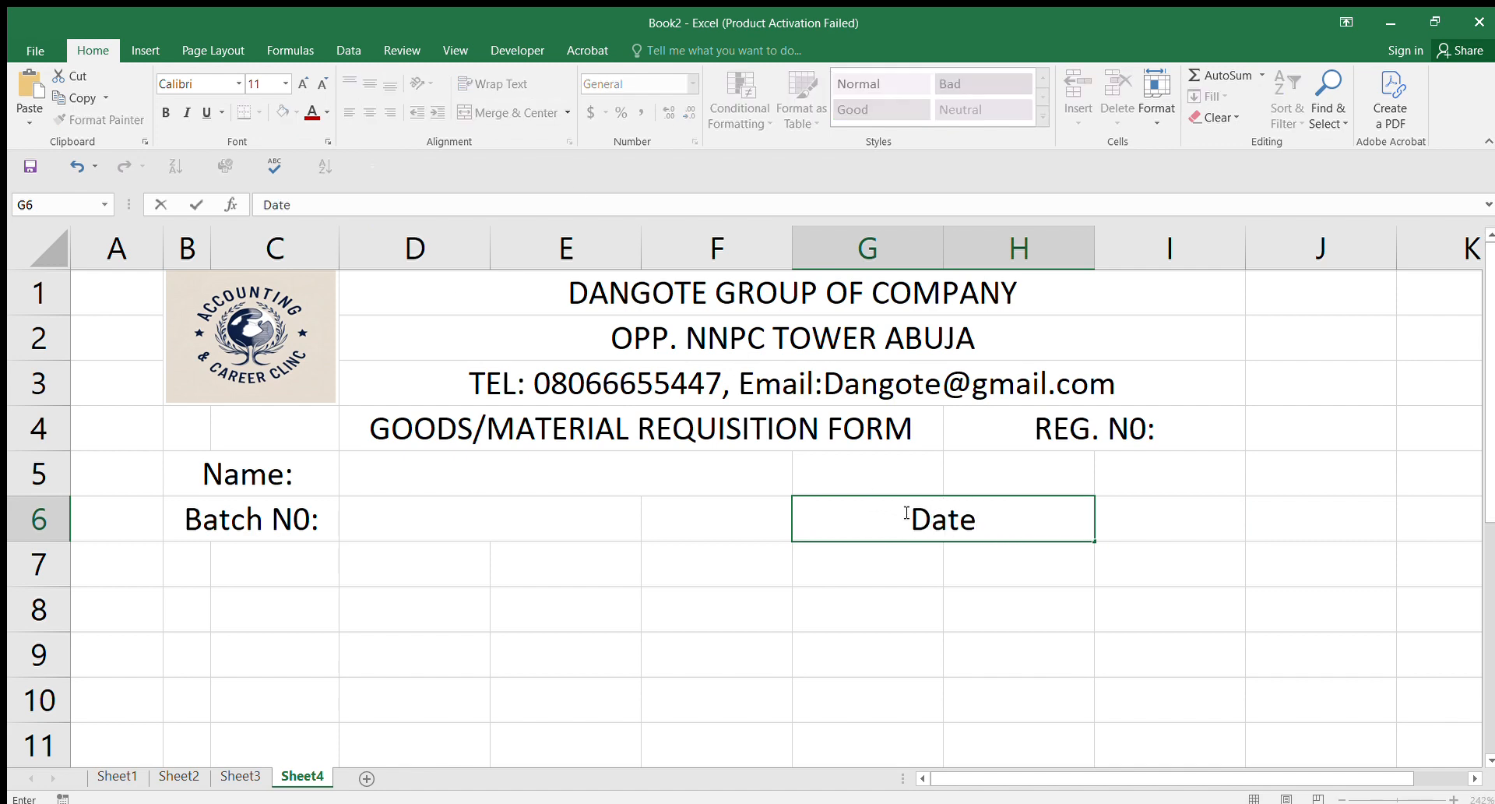
{"action": "type", "text": ":"}
{"action": "left_click", "coordinate": [1037, 574]}
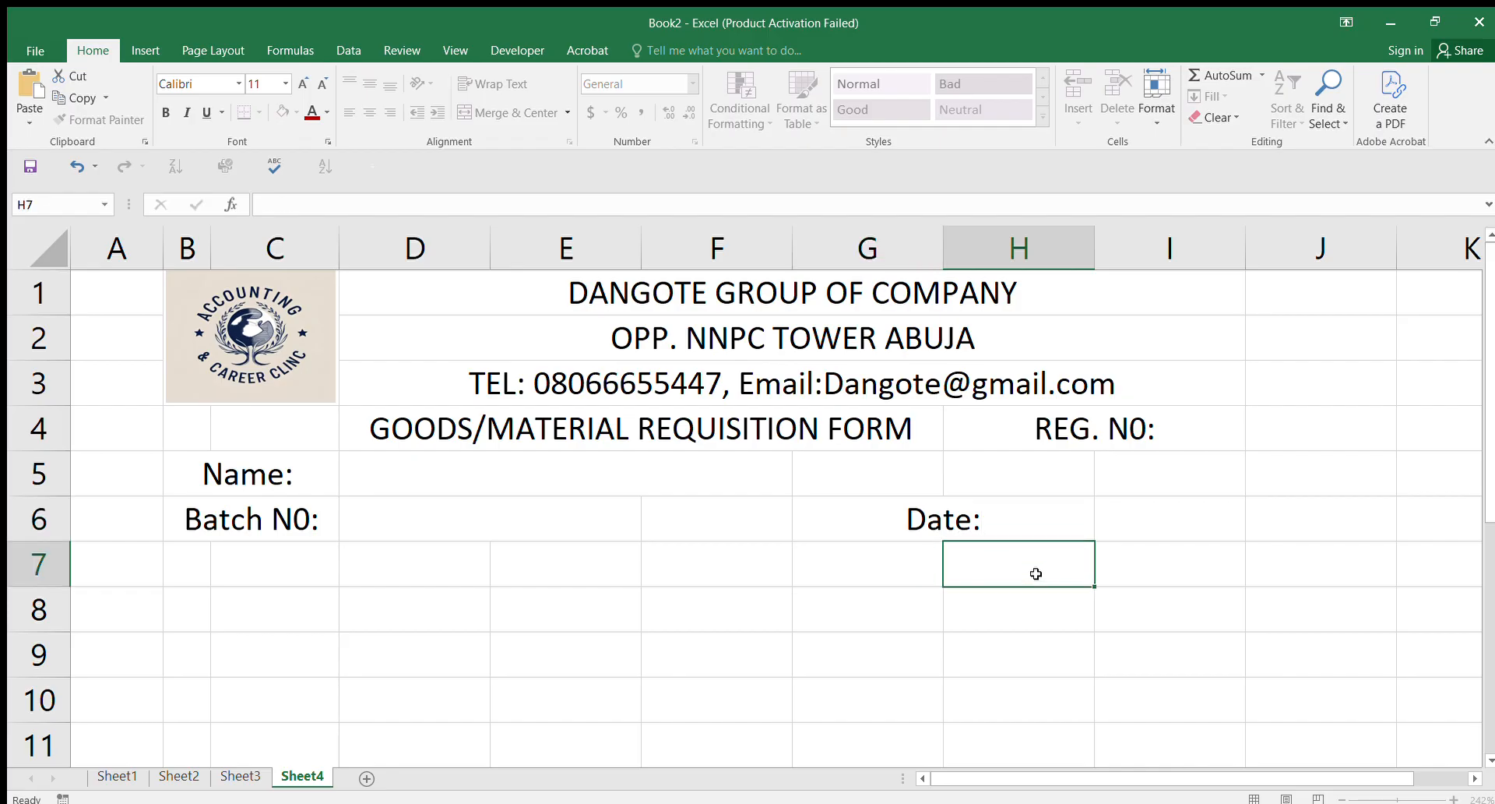
Step: Check that the Date: and REG. N0: cells are merged and centred
{"action": "left_click", "coordinate": [1082, 524]}
{"action": "left_click", "coordinate": [1144, 518]}
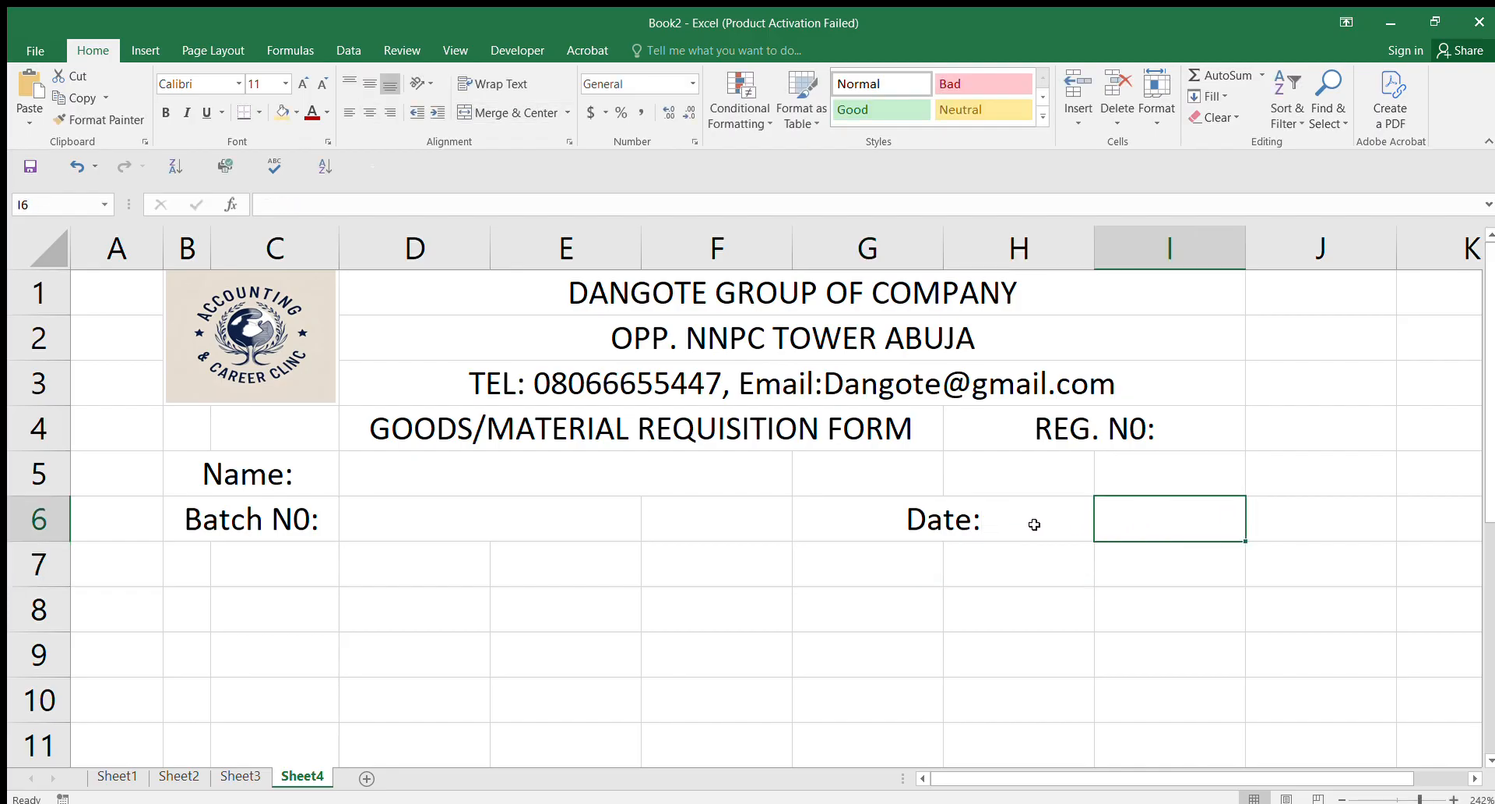
{"action": "left_click", "coordinate": [983, 517]}
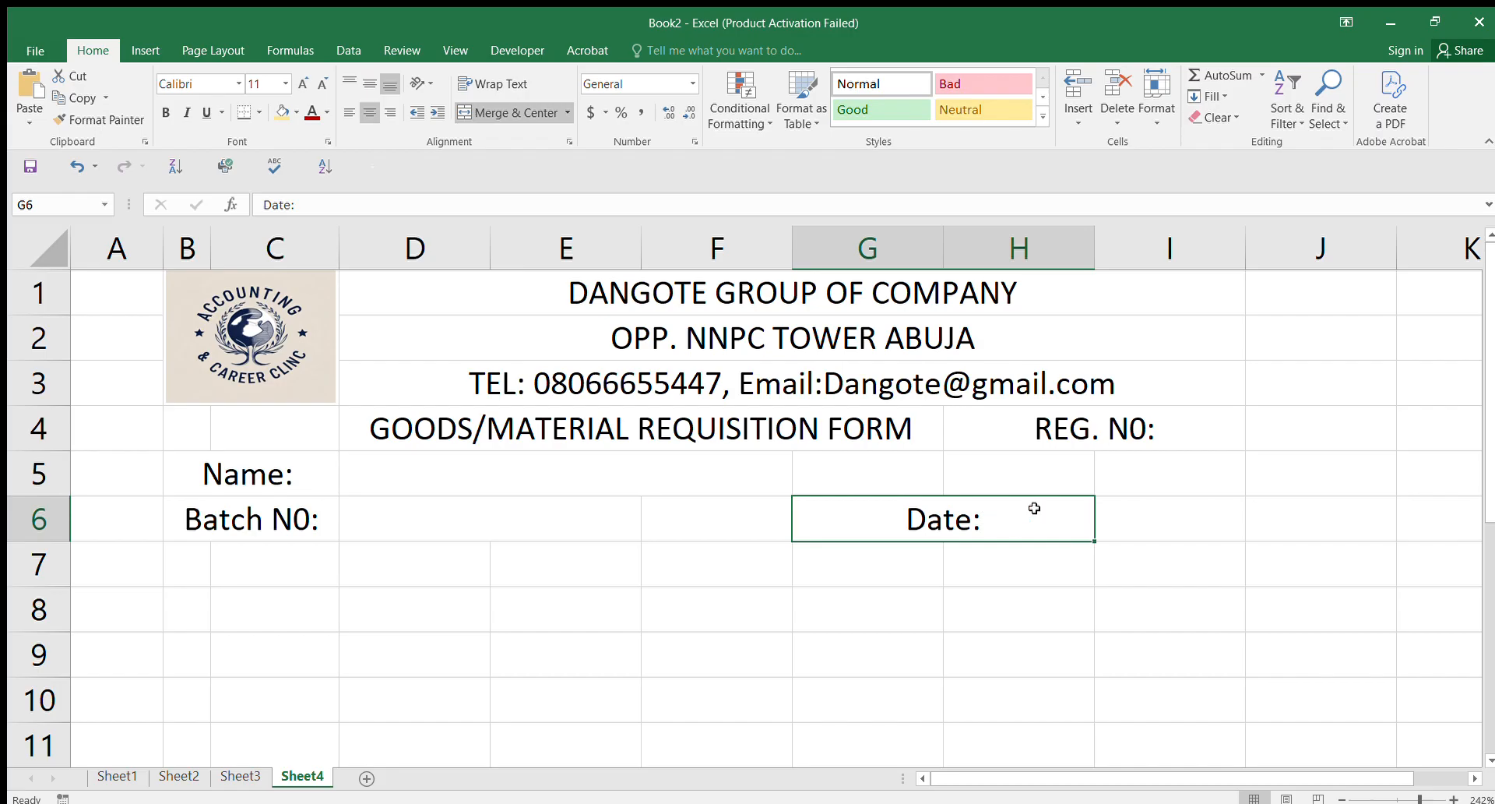
{"action": "left_click", "coordinate": [1173, 515]}
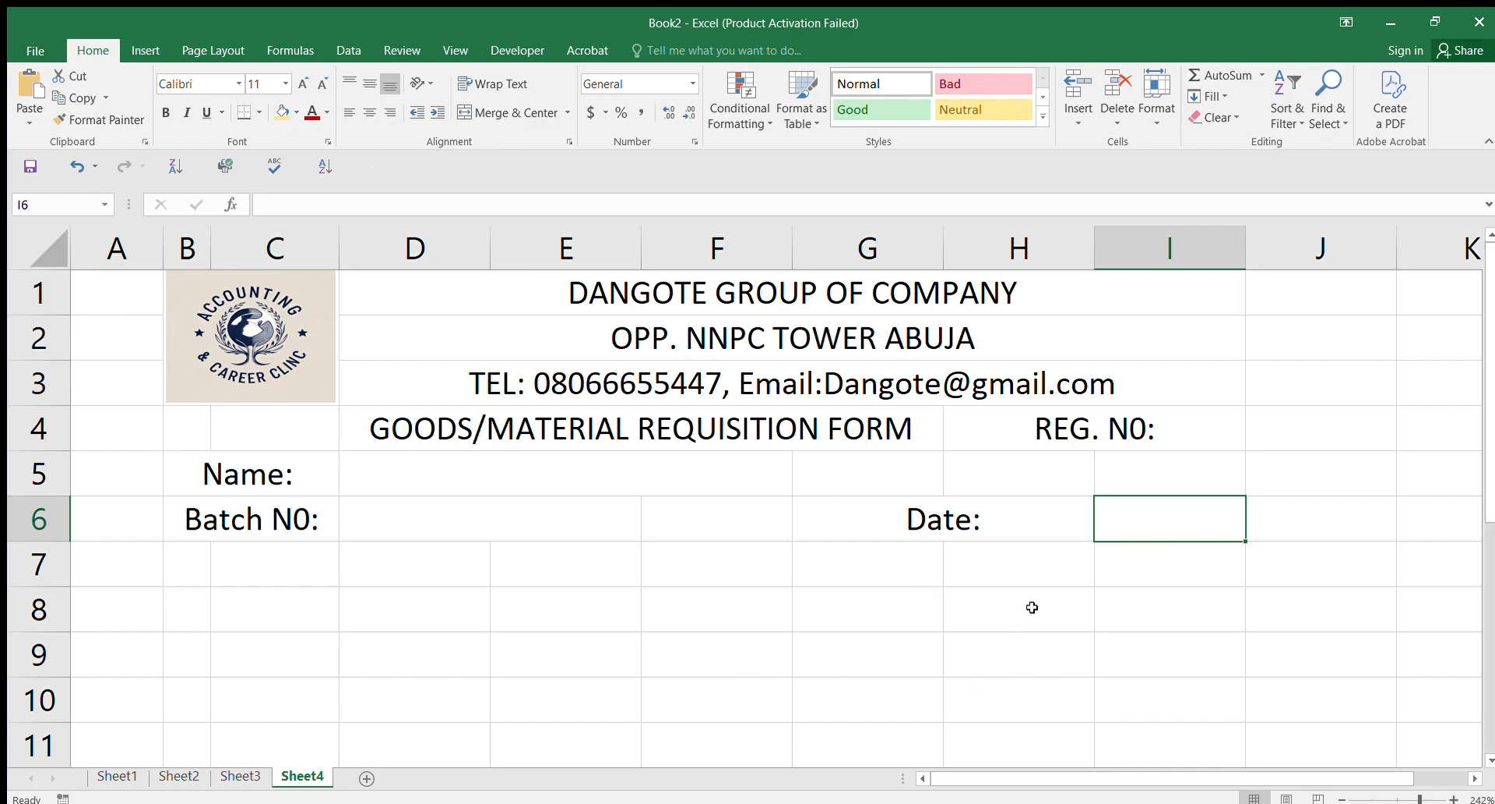
{"action": "left_click", "coordinate": [1153, 430]}
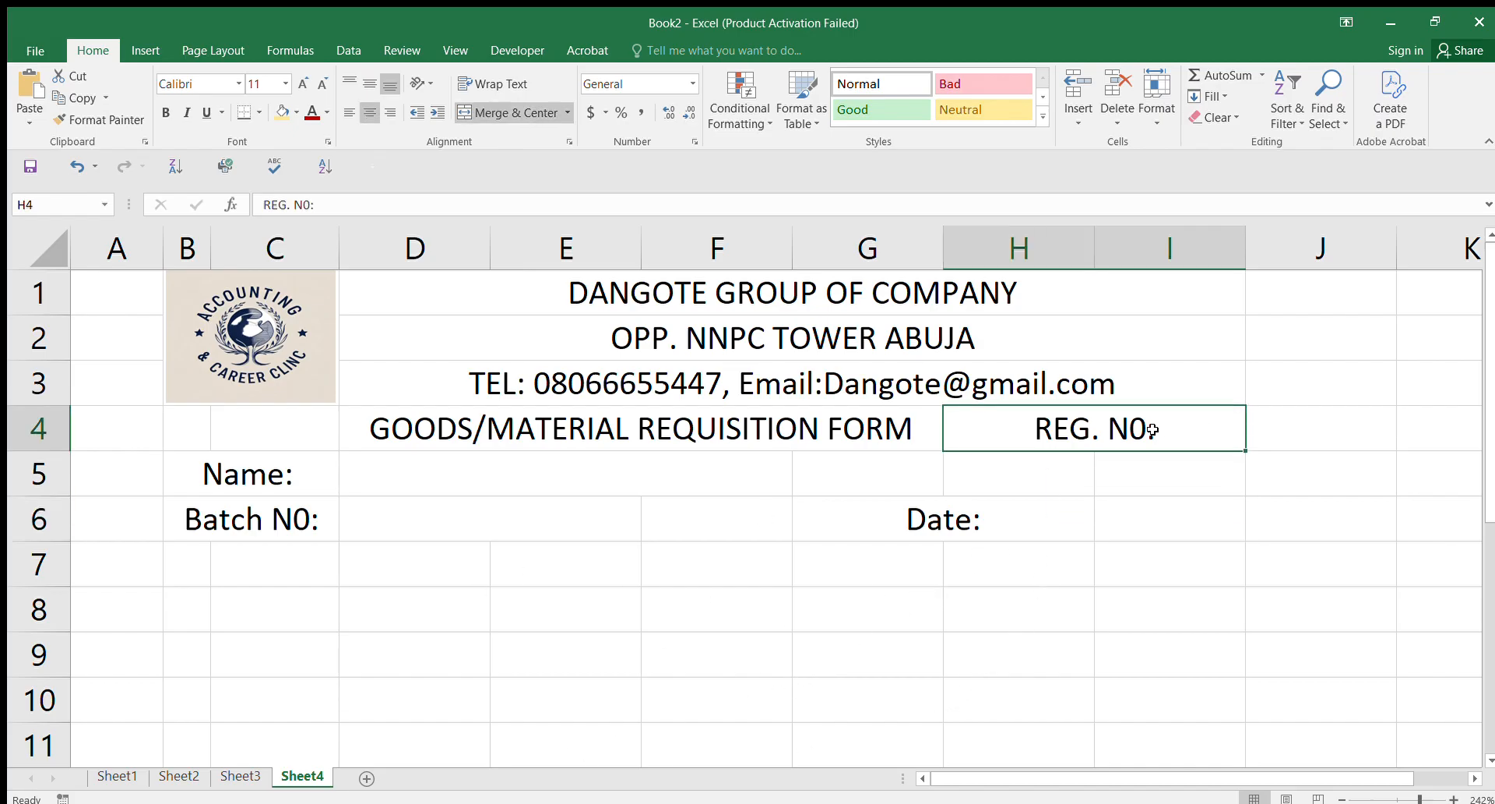
Step: Enter the headings S/N in B7 and Material Code No. in C7
{"action": "left_click", "coordinate": [188, 552]}
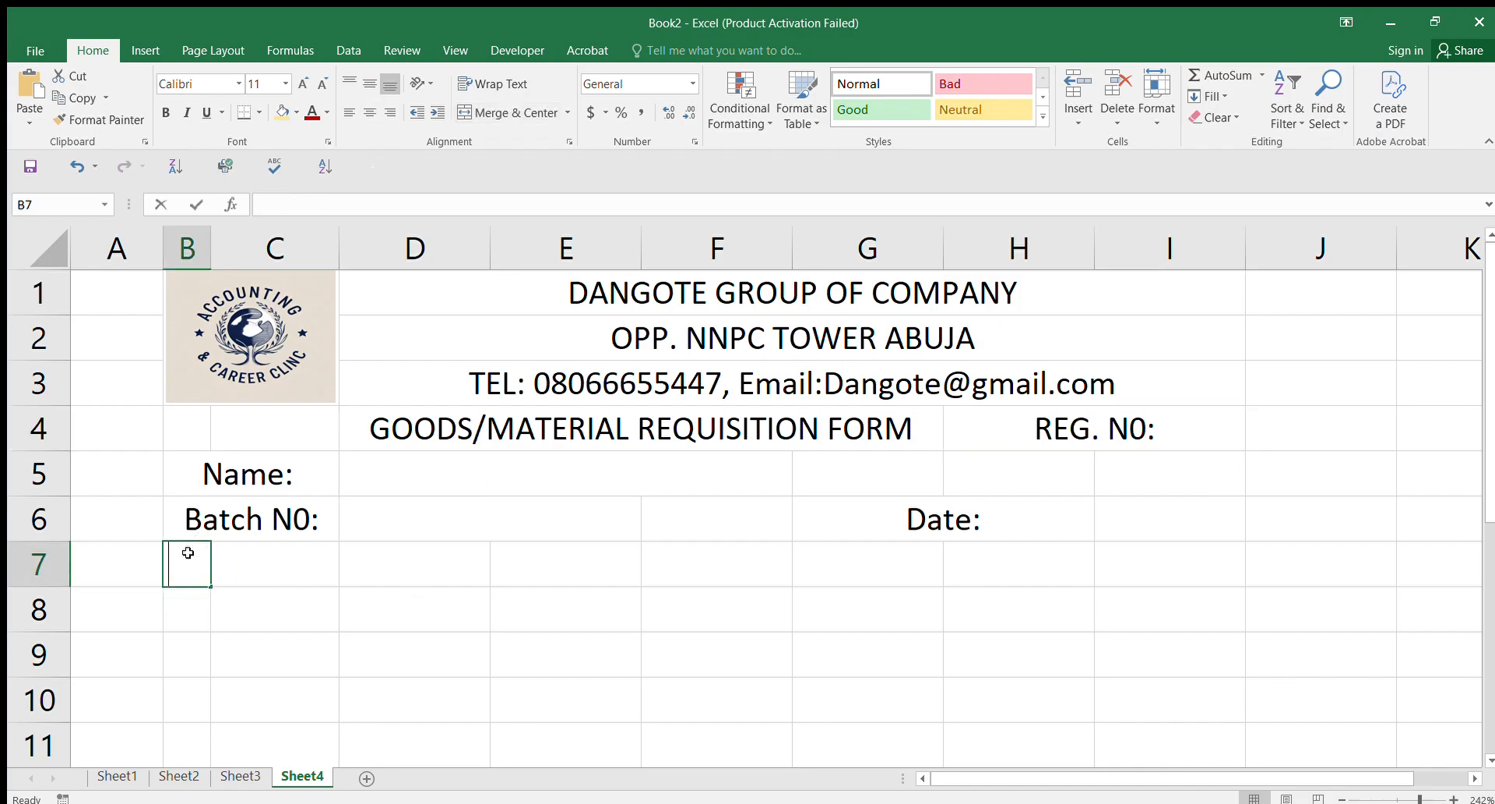
{"action": "type", "text": "s/n"}
{"action": "key", "text": "BackSpace"}
{"action": "type", "text": "N"}
{"action": "key", "text": "BackSpace"}
{"action": "key", "text": "BackSpace"}
{"action": "key", "text": "BackSpace"}
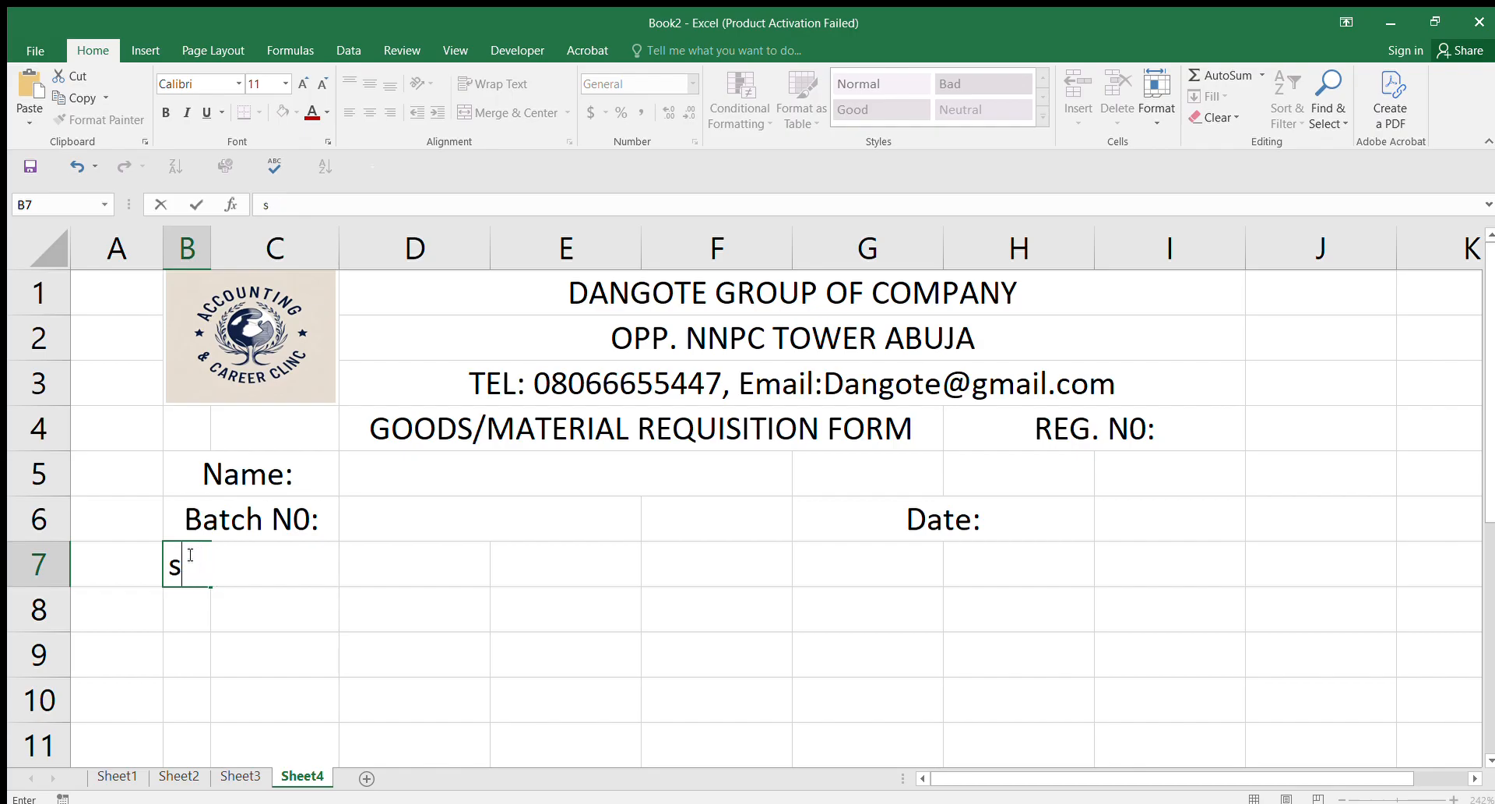
{"action": "type", "text": "S/M"}
{"action": "key", "text": "BackSpace"}
{"action": "type", "text": "N"}
{"action": "key", "text": "Tab"}
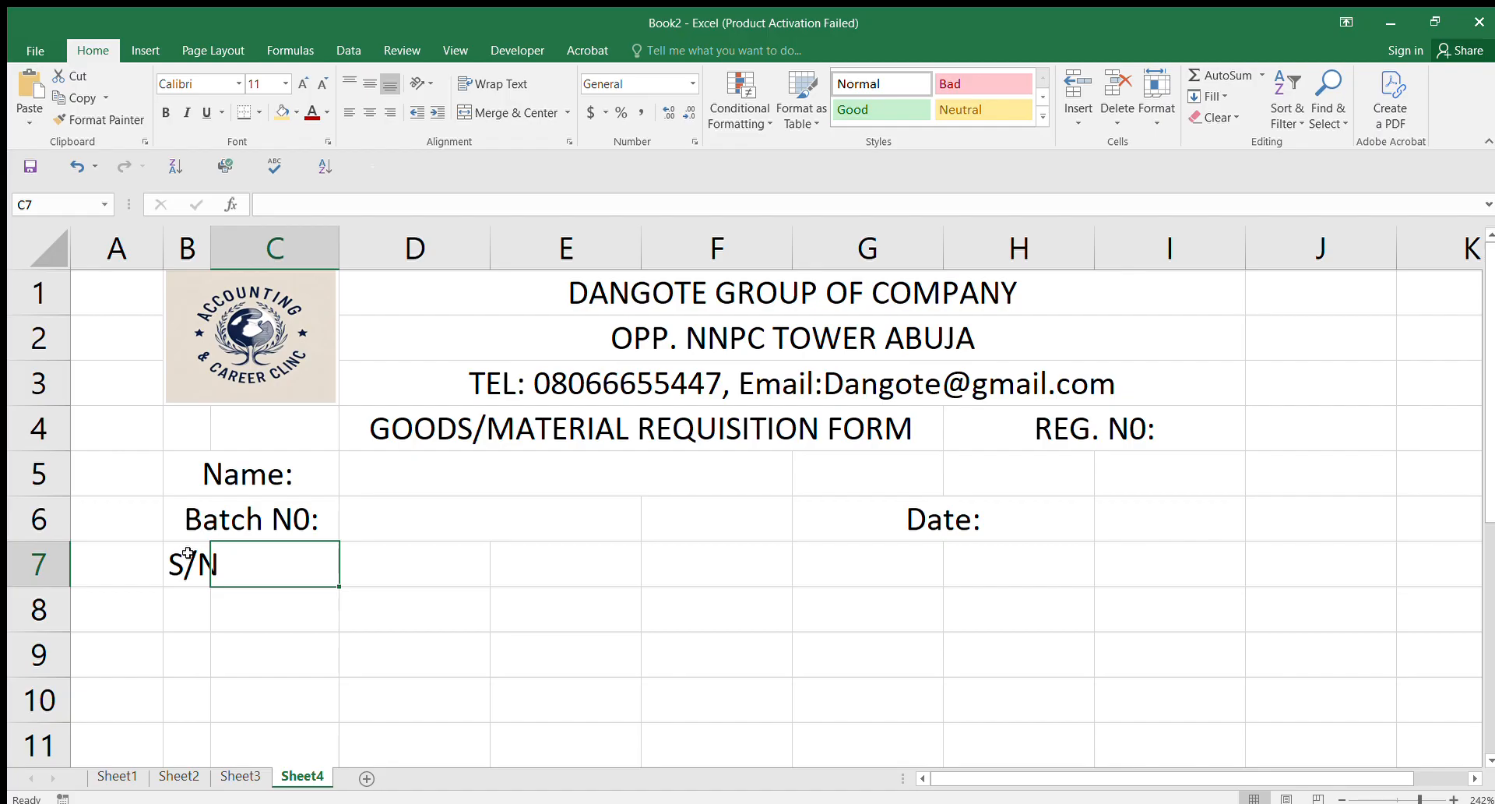
{"action": "type", "text": "Mat"}
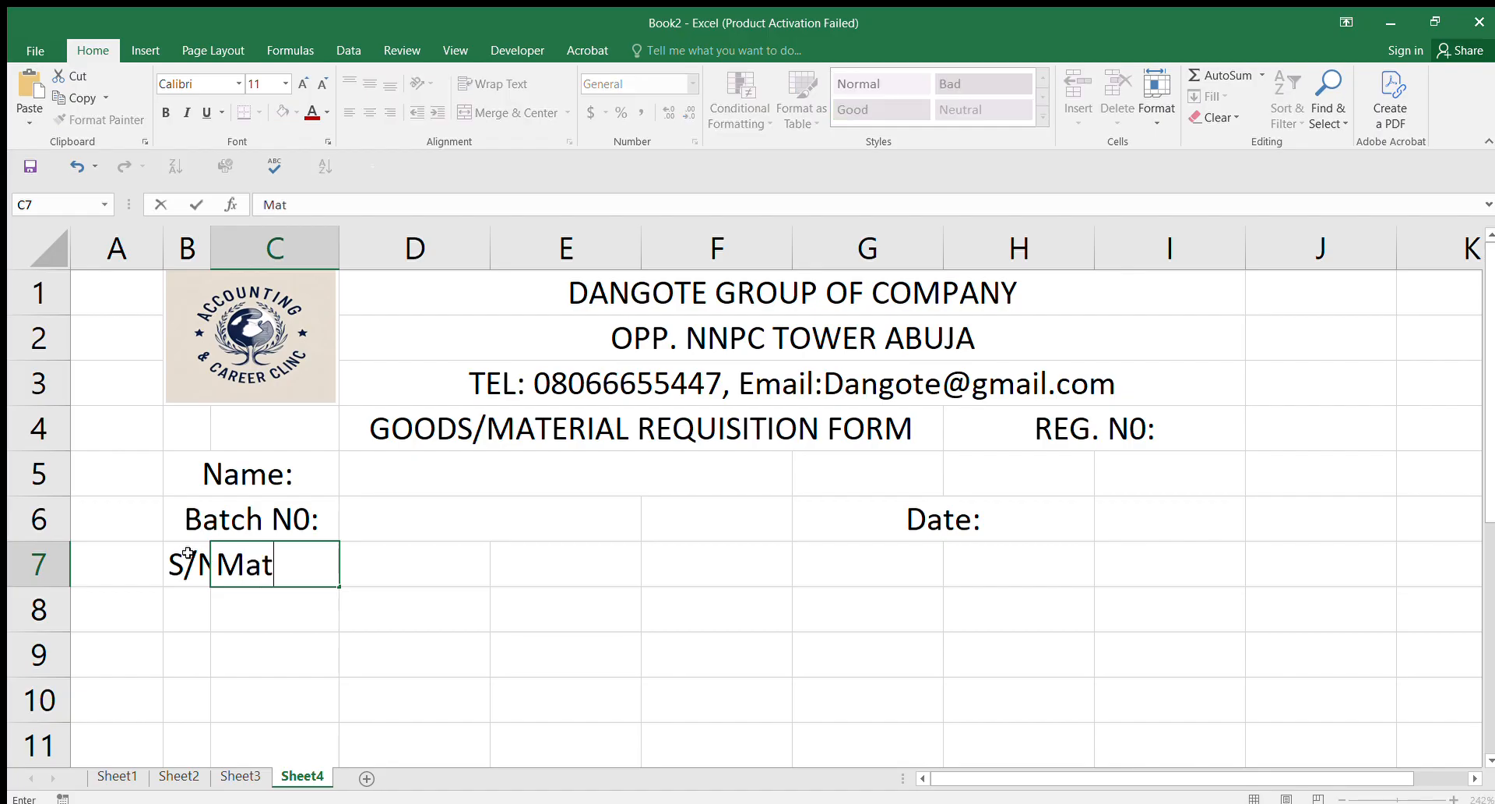
{"action": "type", "text": "erial Code N"}
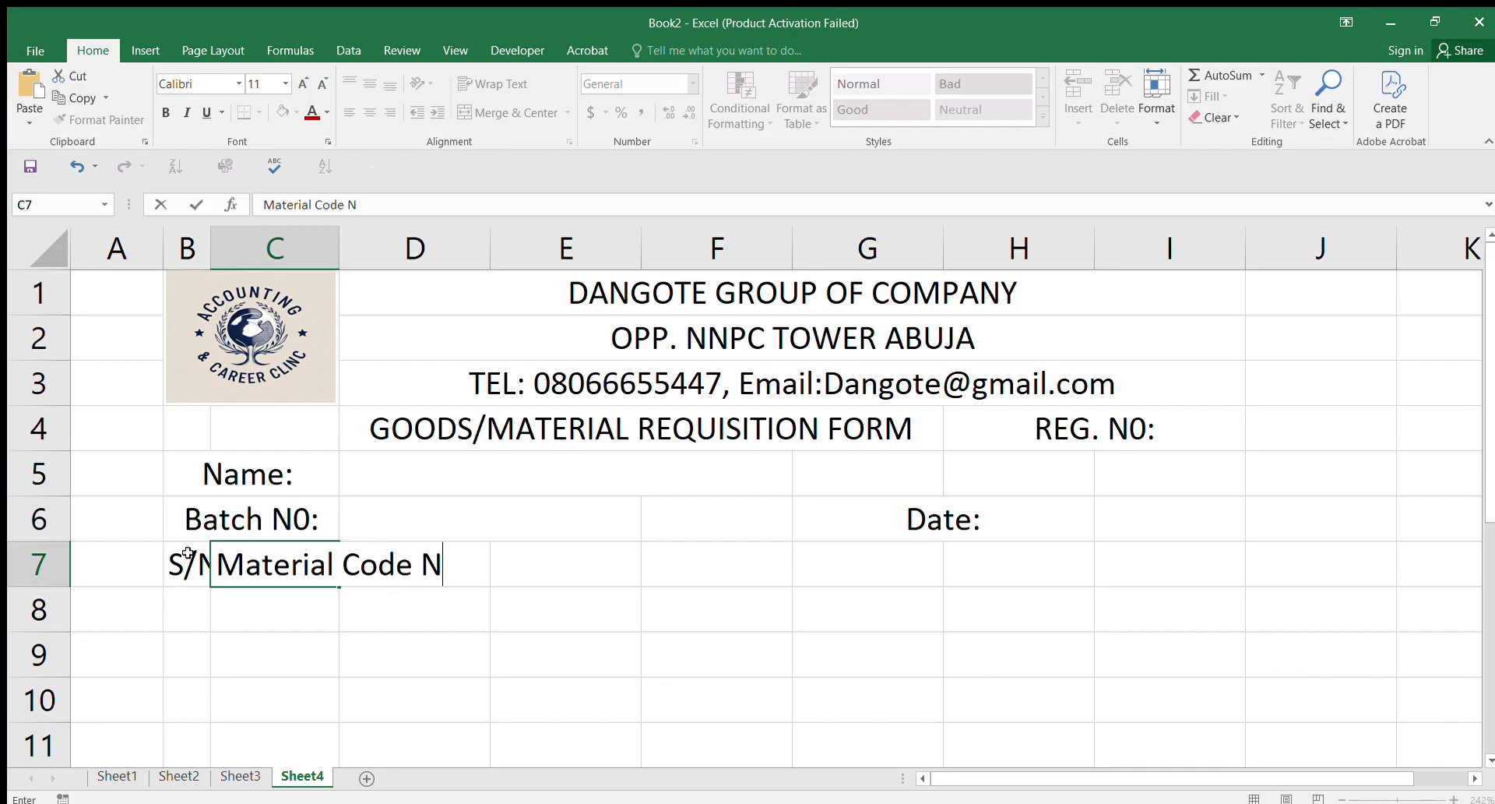
{"action": "type", "text": "o."}
{"action": "key", "text": "Tab"}
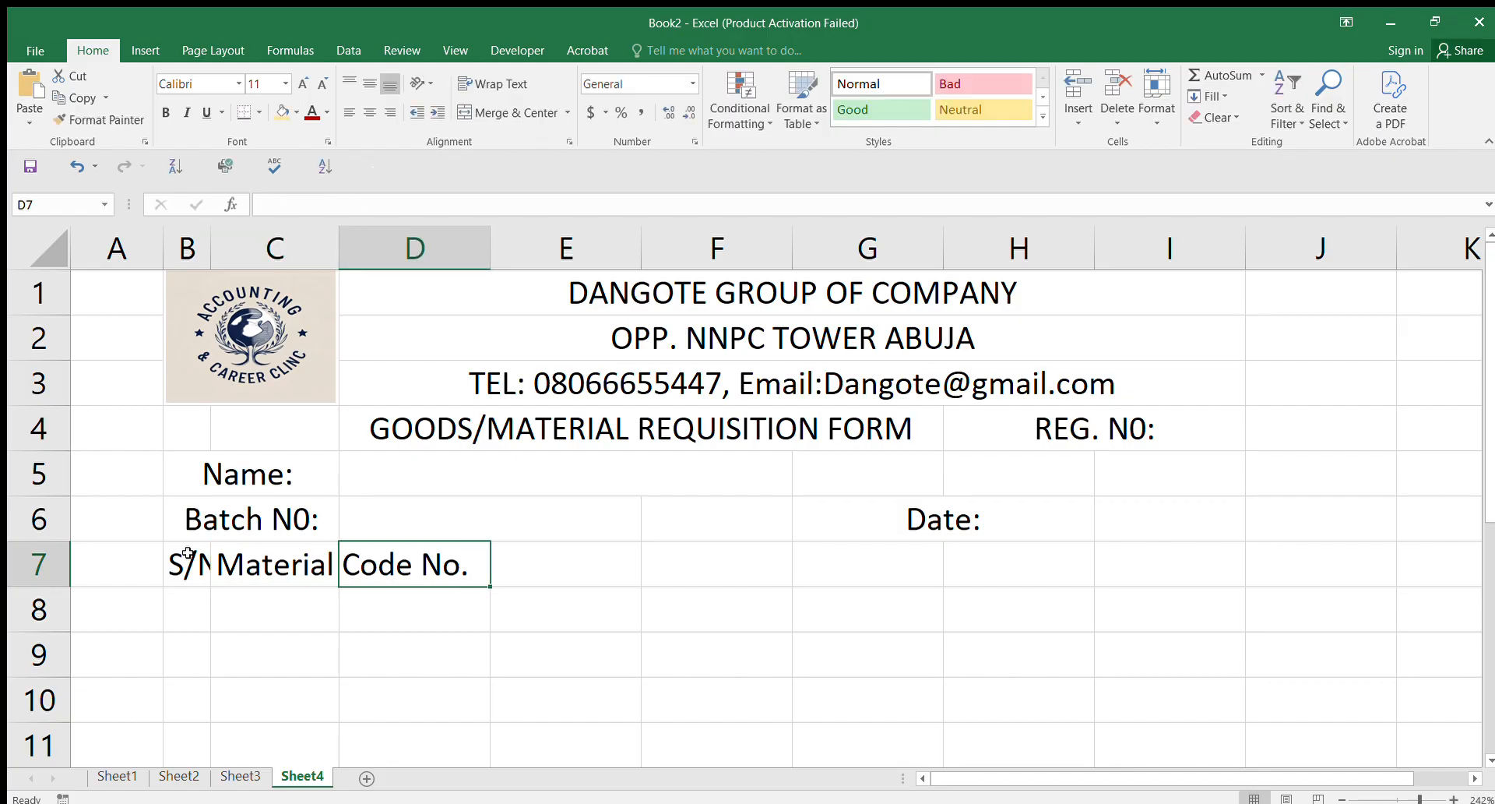
Step: Add the headings Qty Requested, Unit, Batch Name and Qty Issued in D7:G7
{"action": "type", "text": "QTY"}
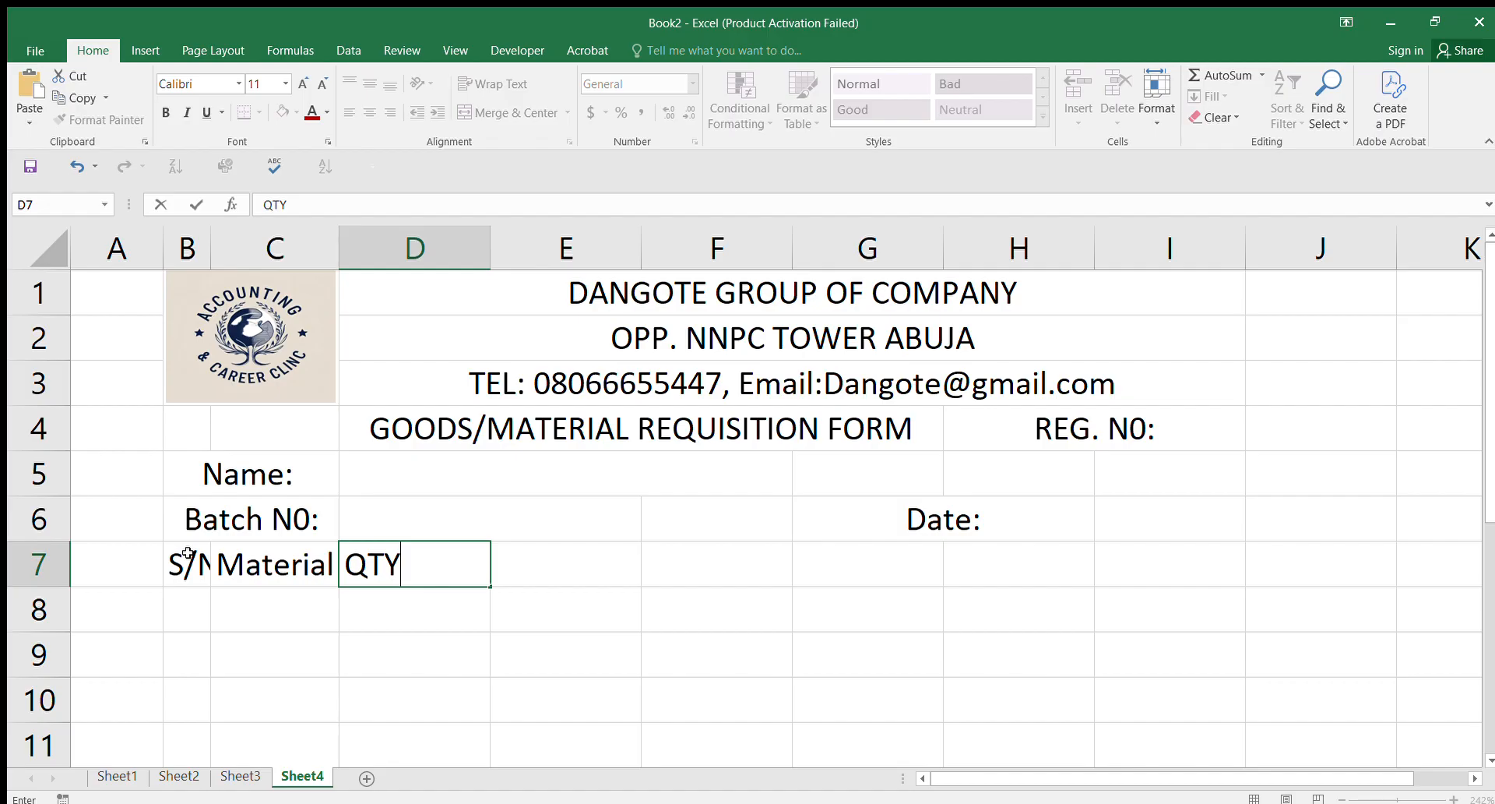
{"action": "key", "text": "BackSpace"}
{"action": "key", "text": "BackSpace"}
{"action": "type", "text": "ty Req"}
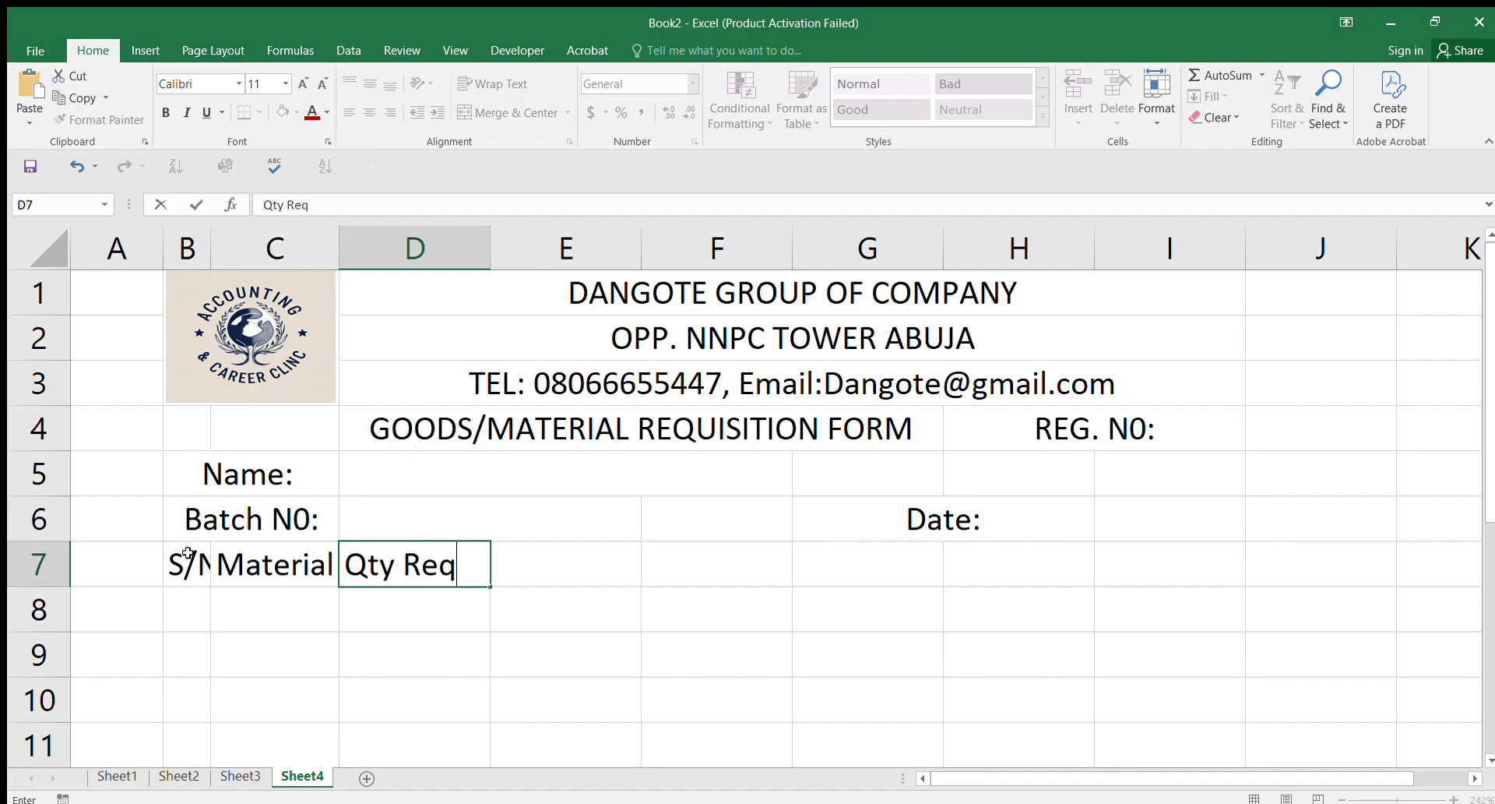
{"action": "type", "text": "uested"}
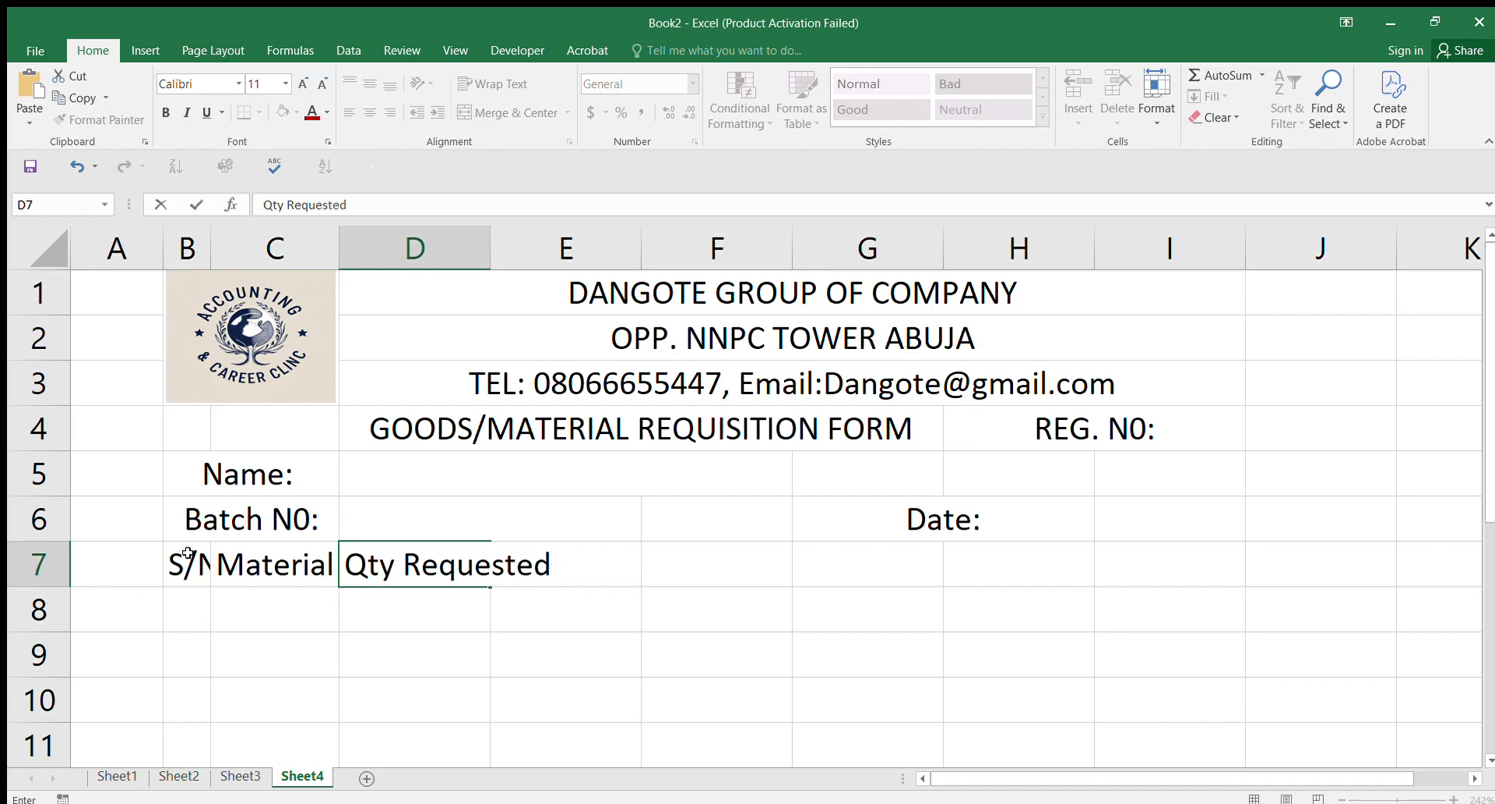
{"action": "key", "text": "Tab"}
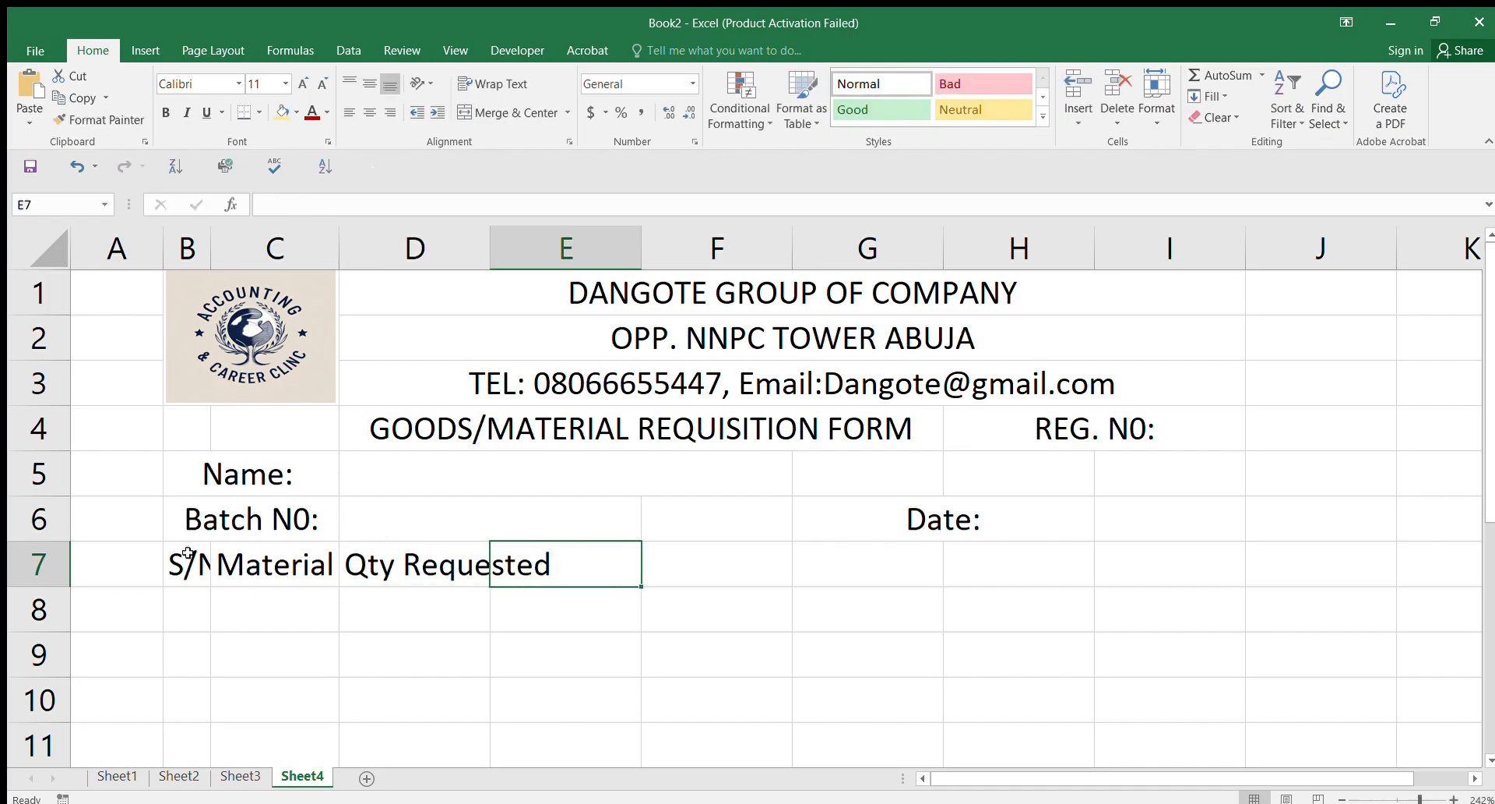
{"action": "type", "text": "Unite"}
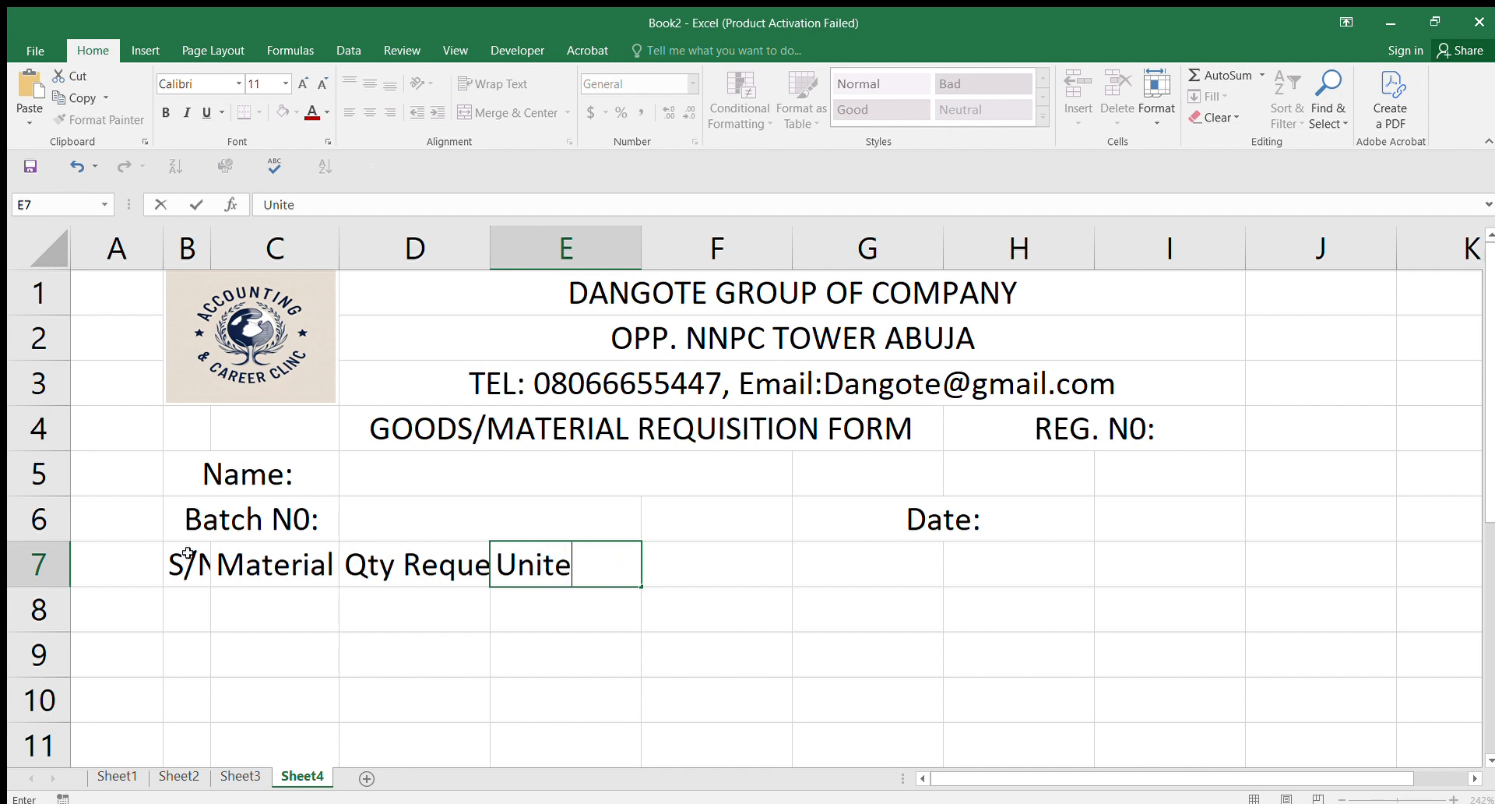
{"action": "key", "text": "BackSpace"}
{"action": "key", "text": "Tab"}
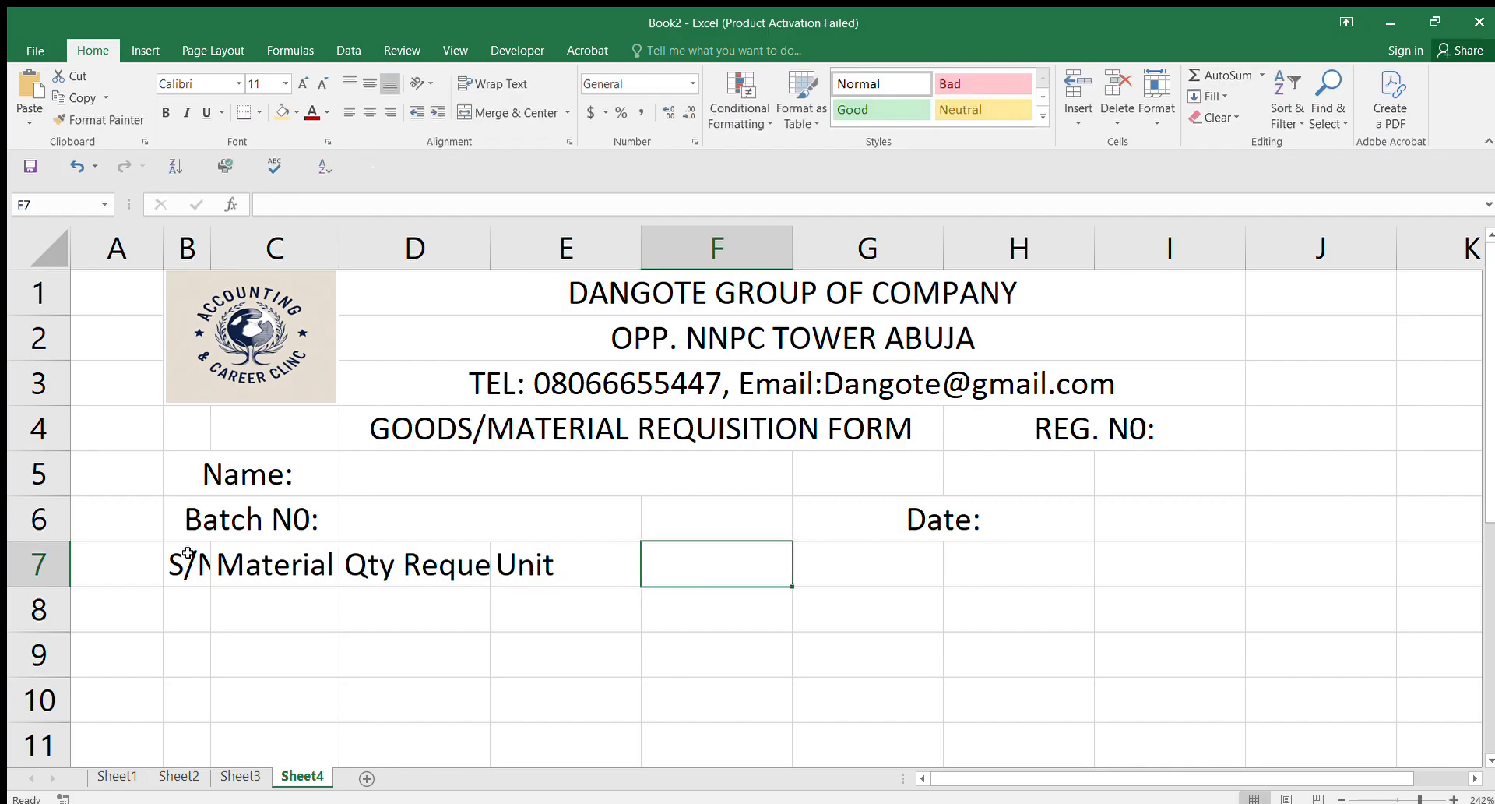
{"action": "type", "text": "B"}
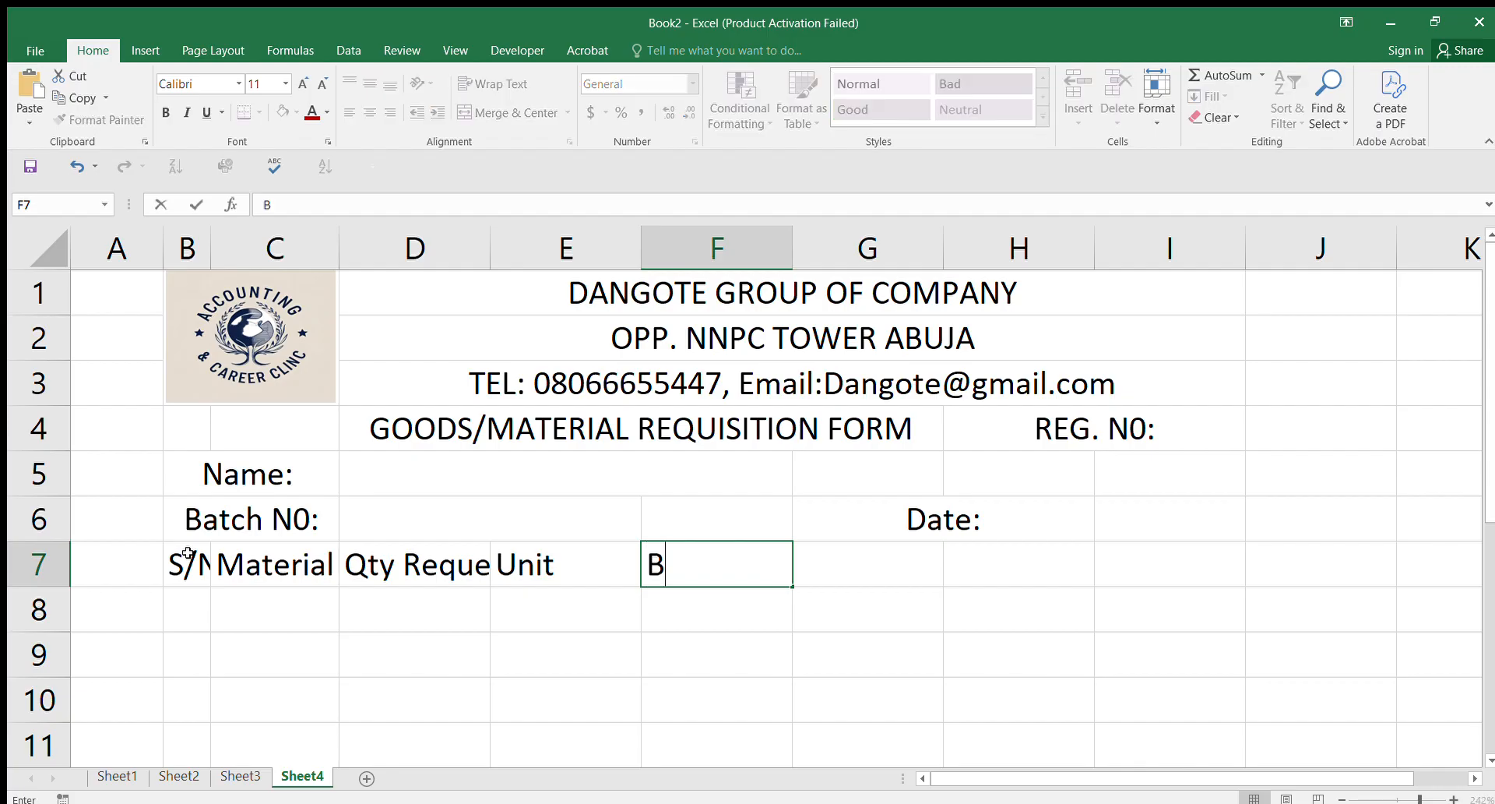
{"action": "type", "text": "atch"}
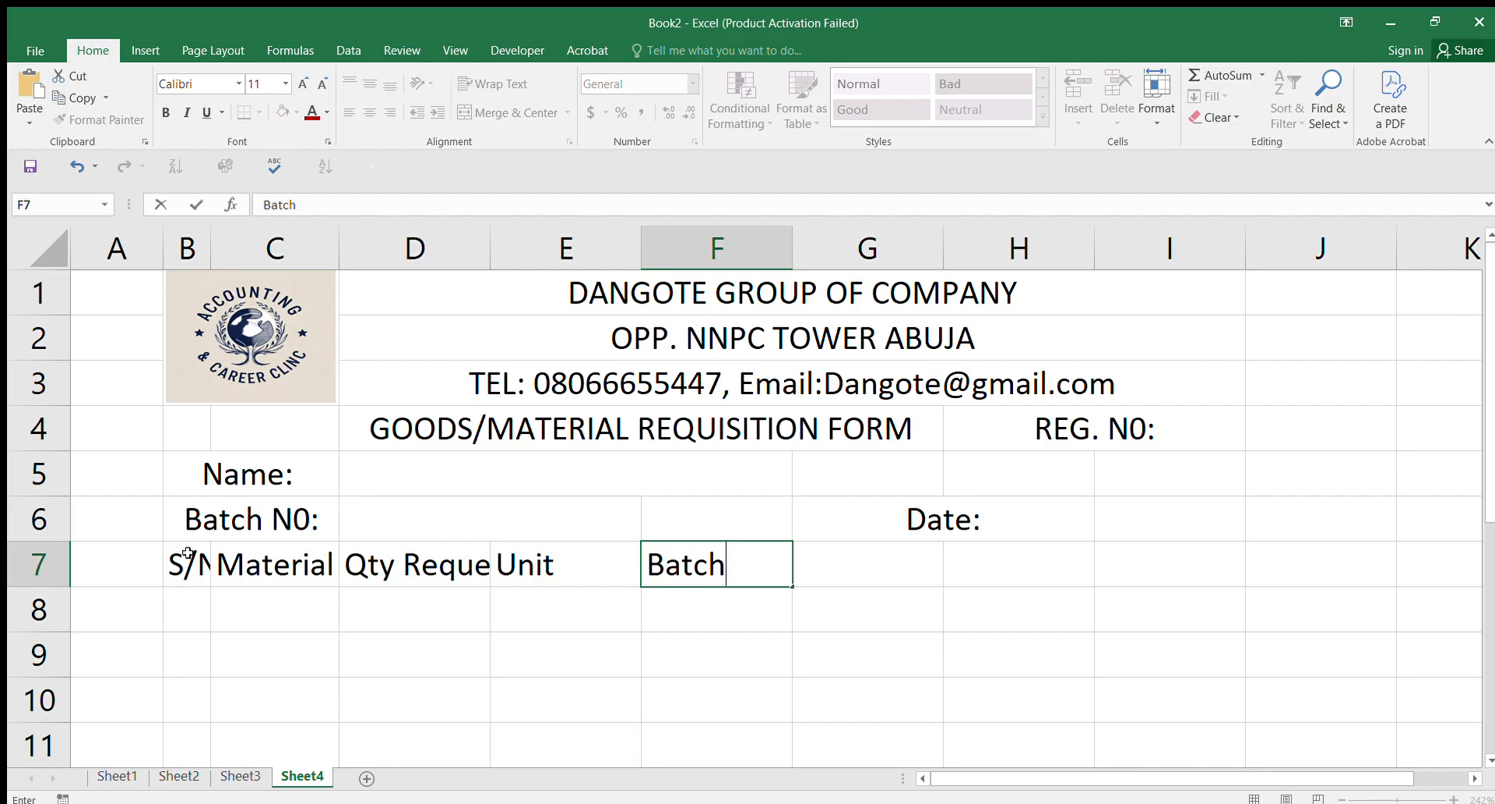
{"action": "type", "text": "Name"}
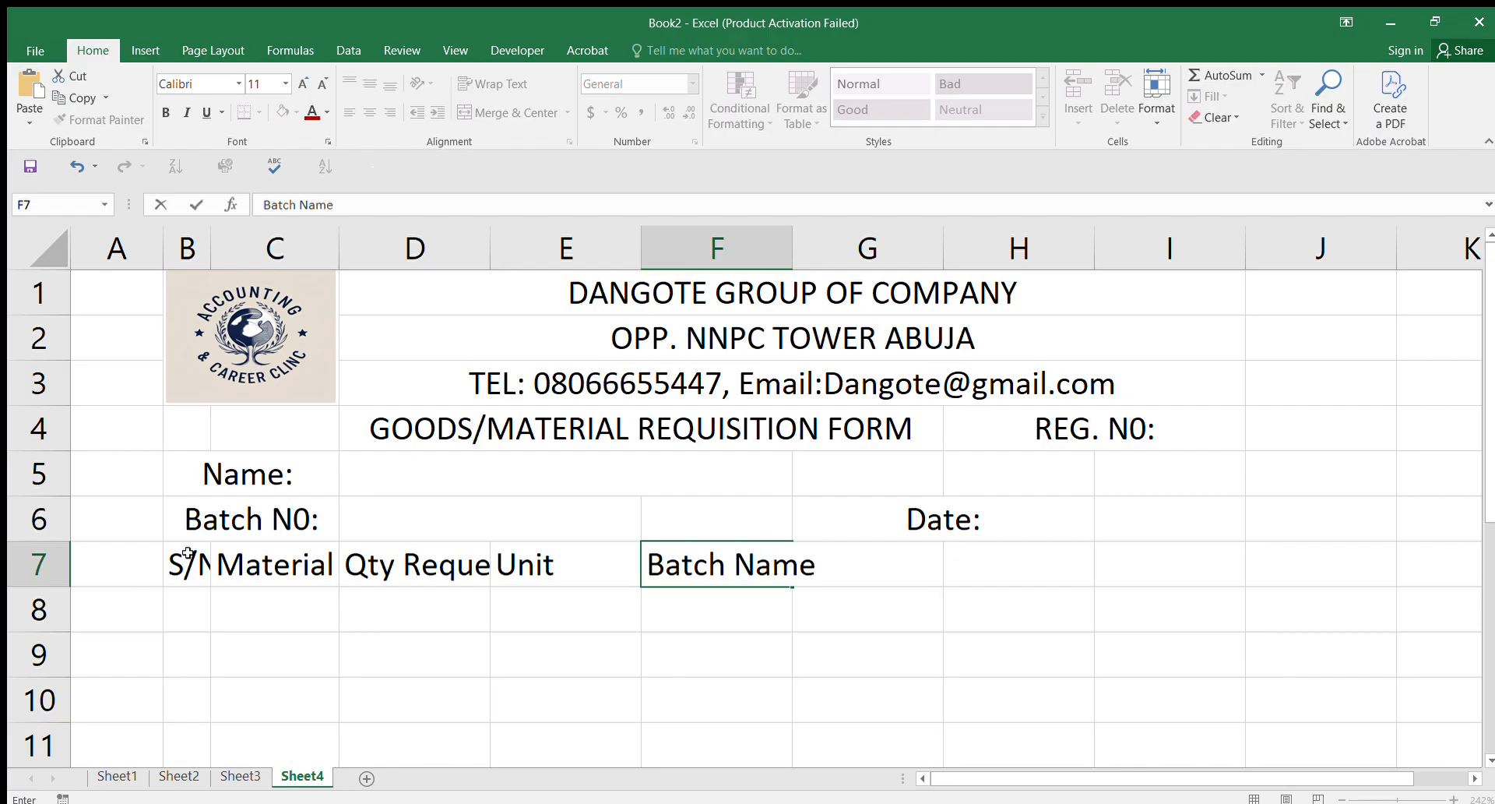
{"action": "key", "text": "Tab"}
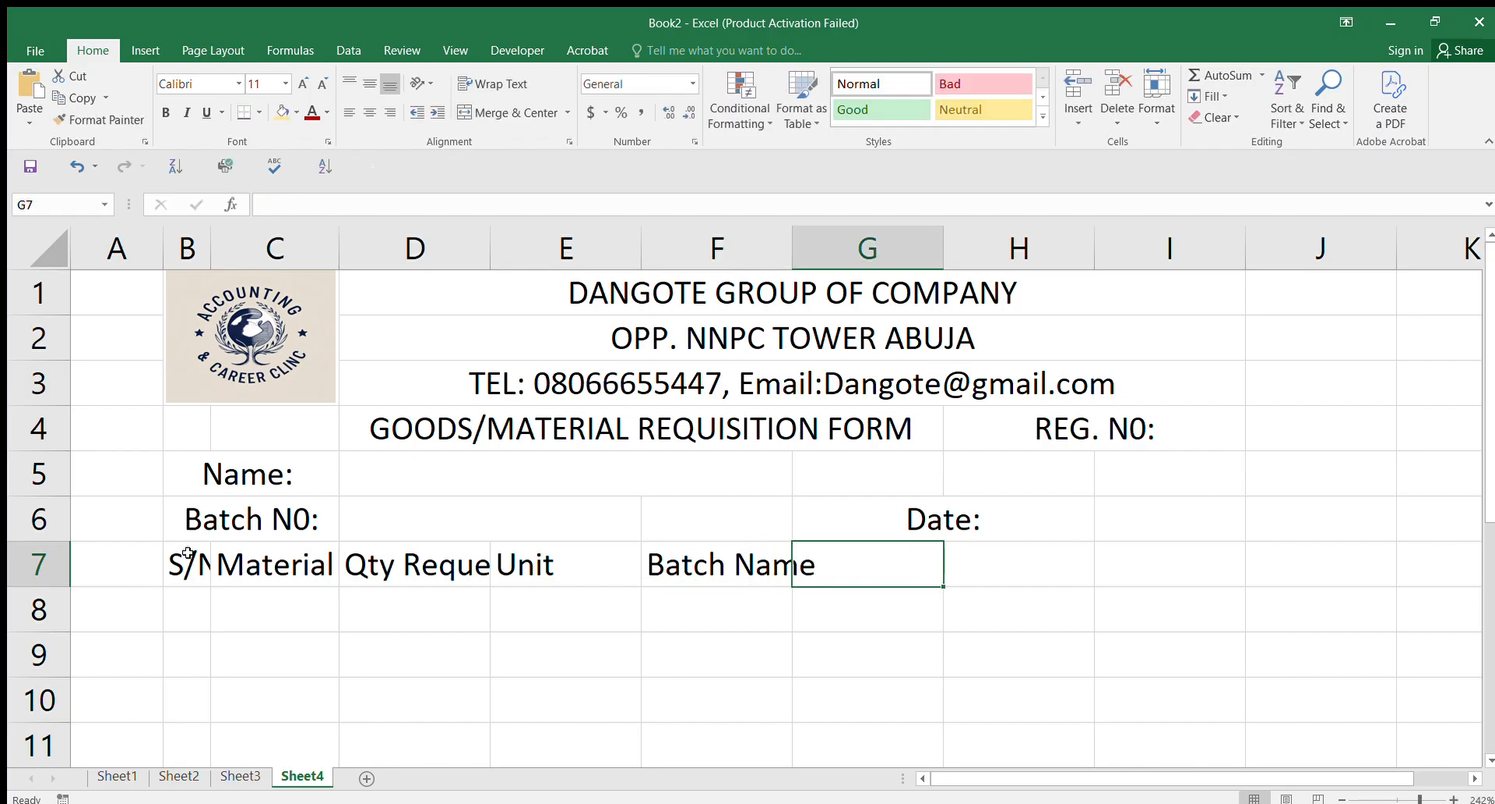
{"action": "type", "text": "QTY"}
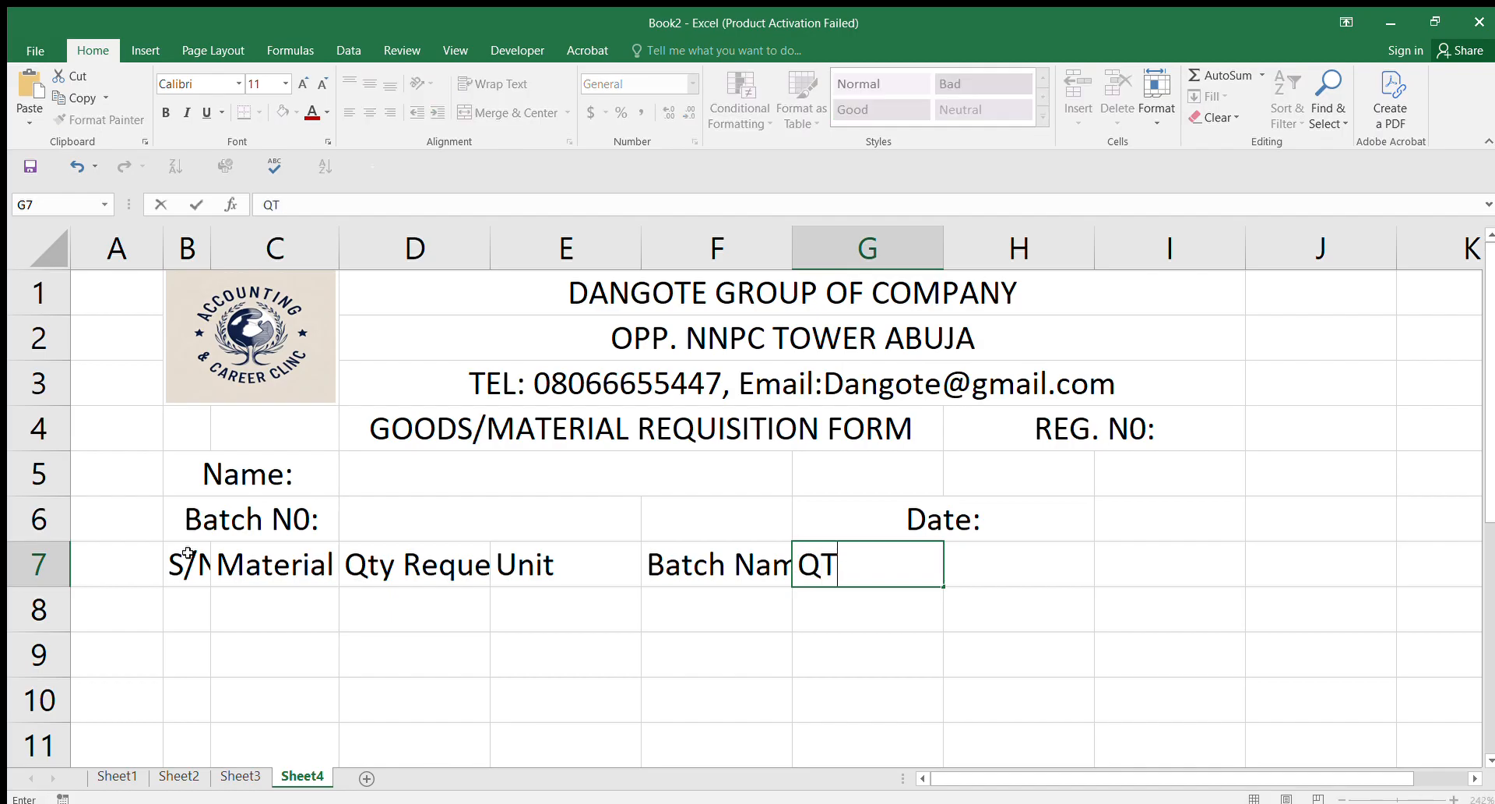
{"action": "key", "text": "BackSpace"}
{"action": "key", "text": "BackSpace"}
{"action": "type", "text": "ty Issue"}
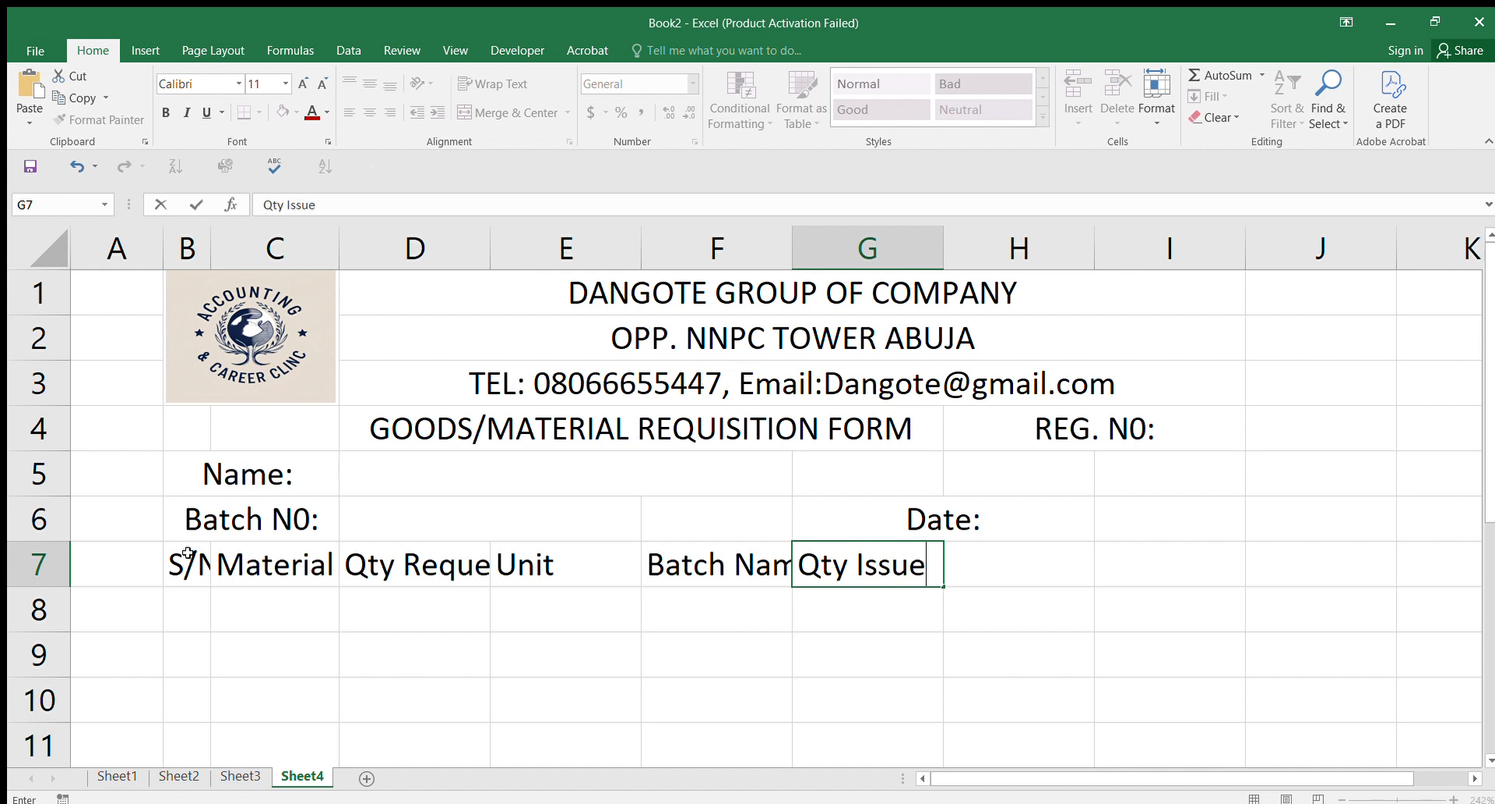
{"action": "type", "text": "d"}
{"action": "key", "text": "Tab"}
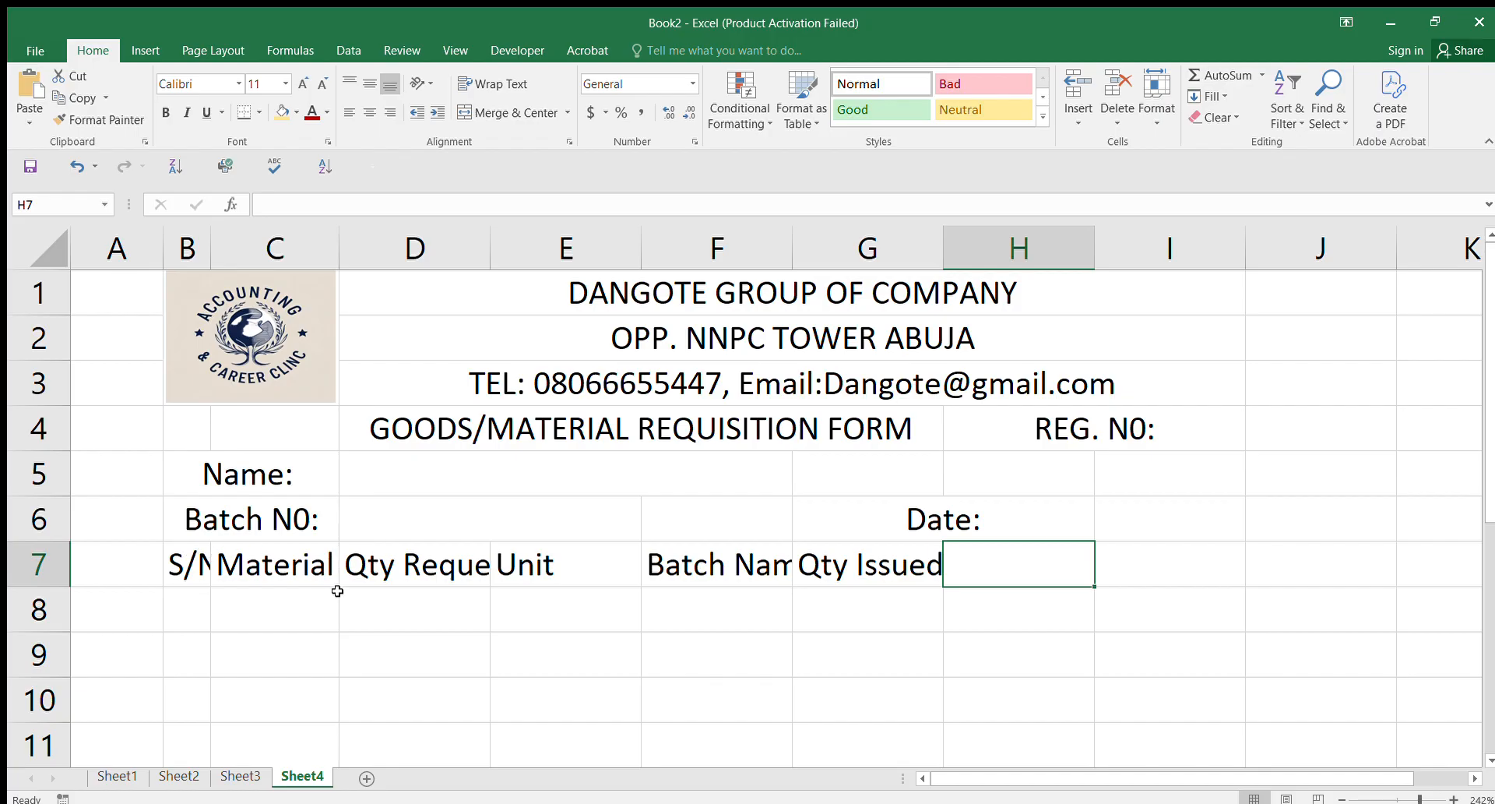
Step: Merge and centre H7:I7 and enter the heading Costing
{"action": "left_click_drag", "start_coordinate": [1078, 558], "coordinate": [1156, 557]}
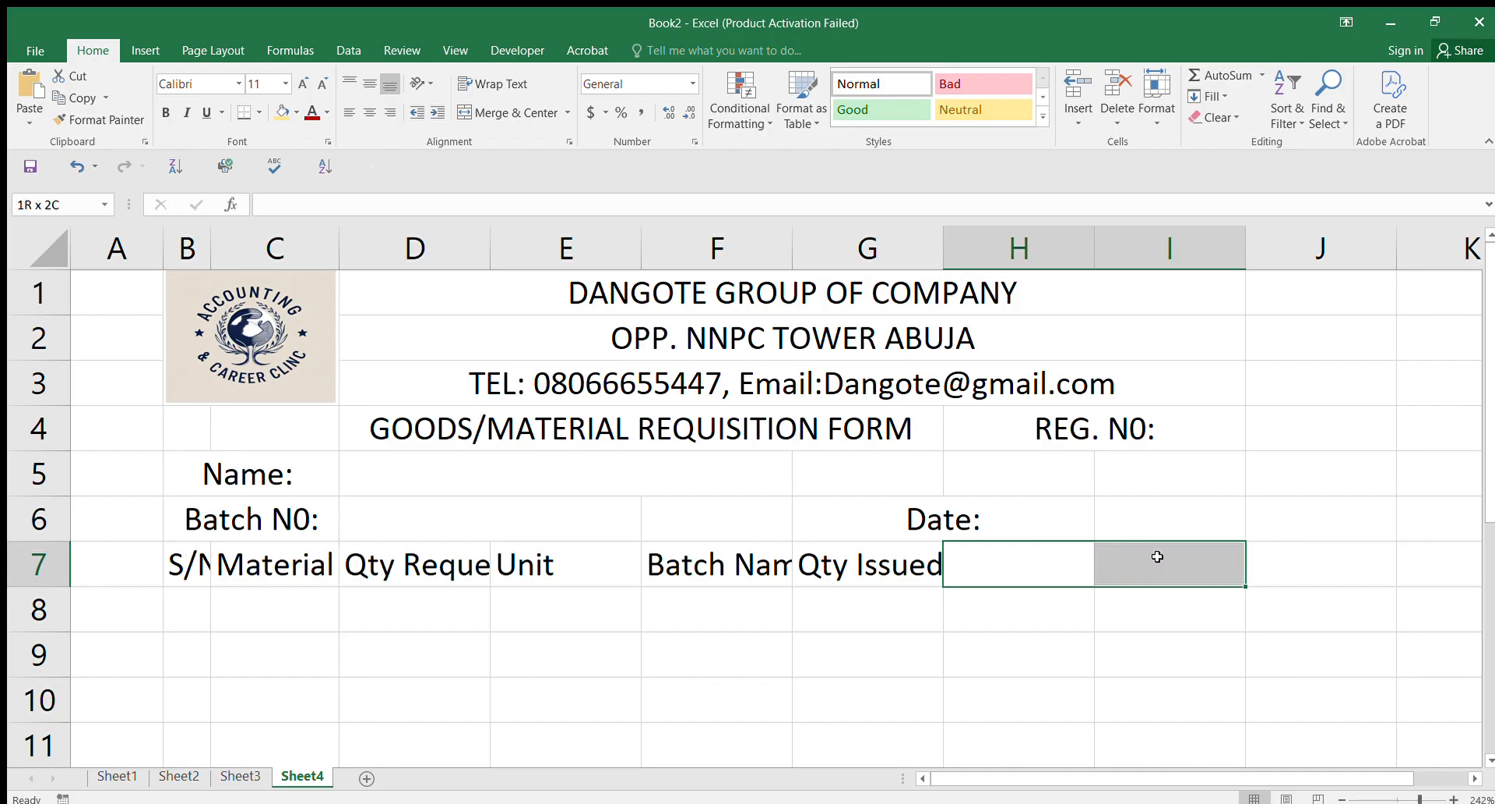
{"action": "left_click", "coordinate": [532, 111]}
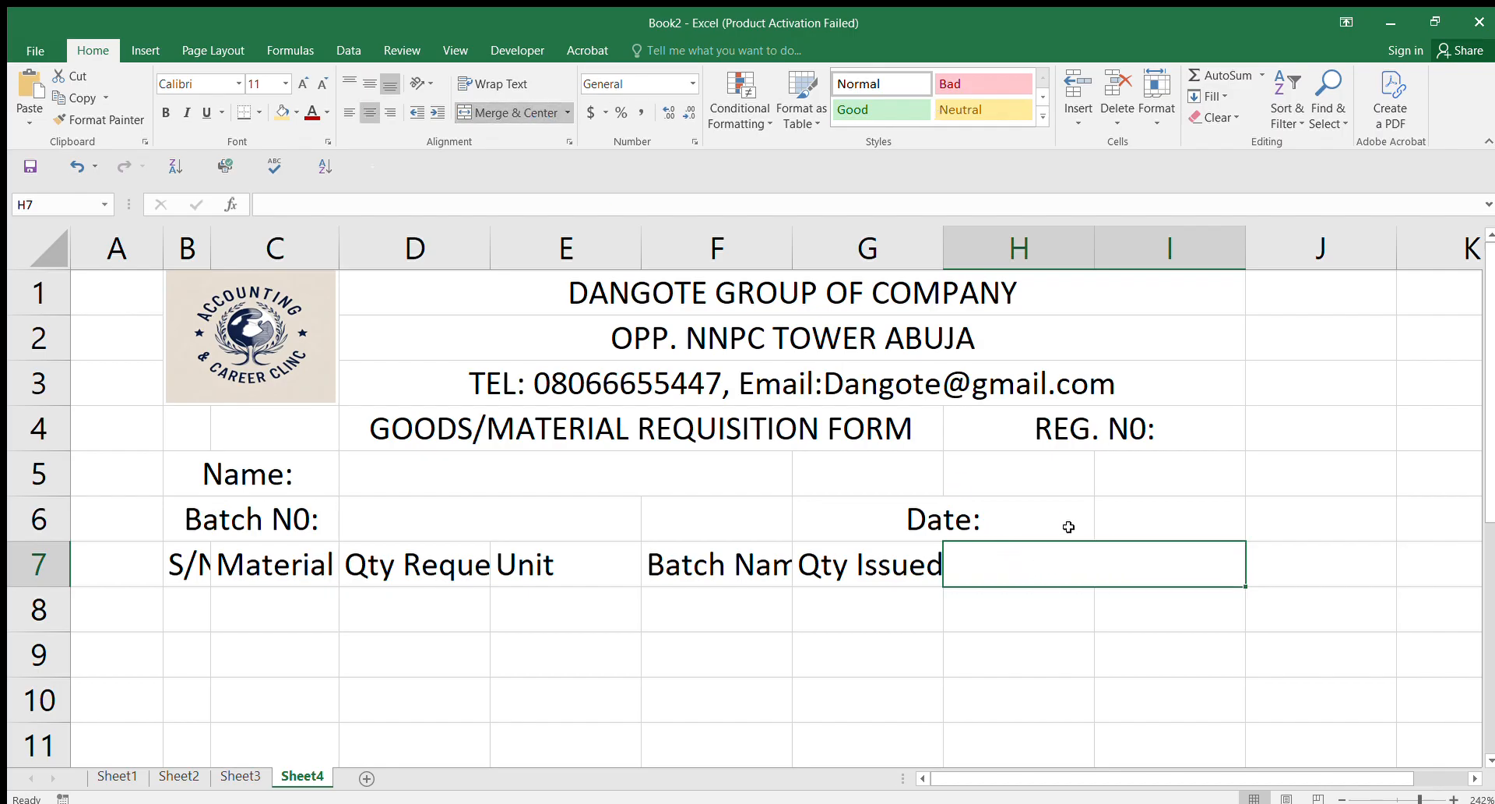
{"action": "type", "text": "cost"}
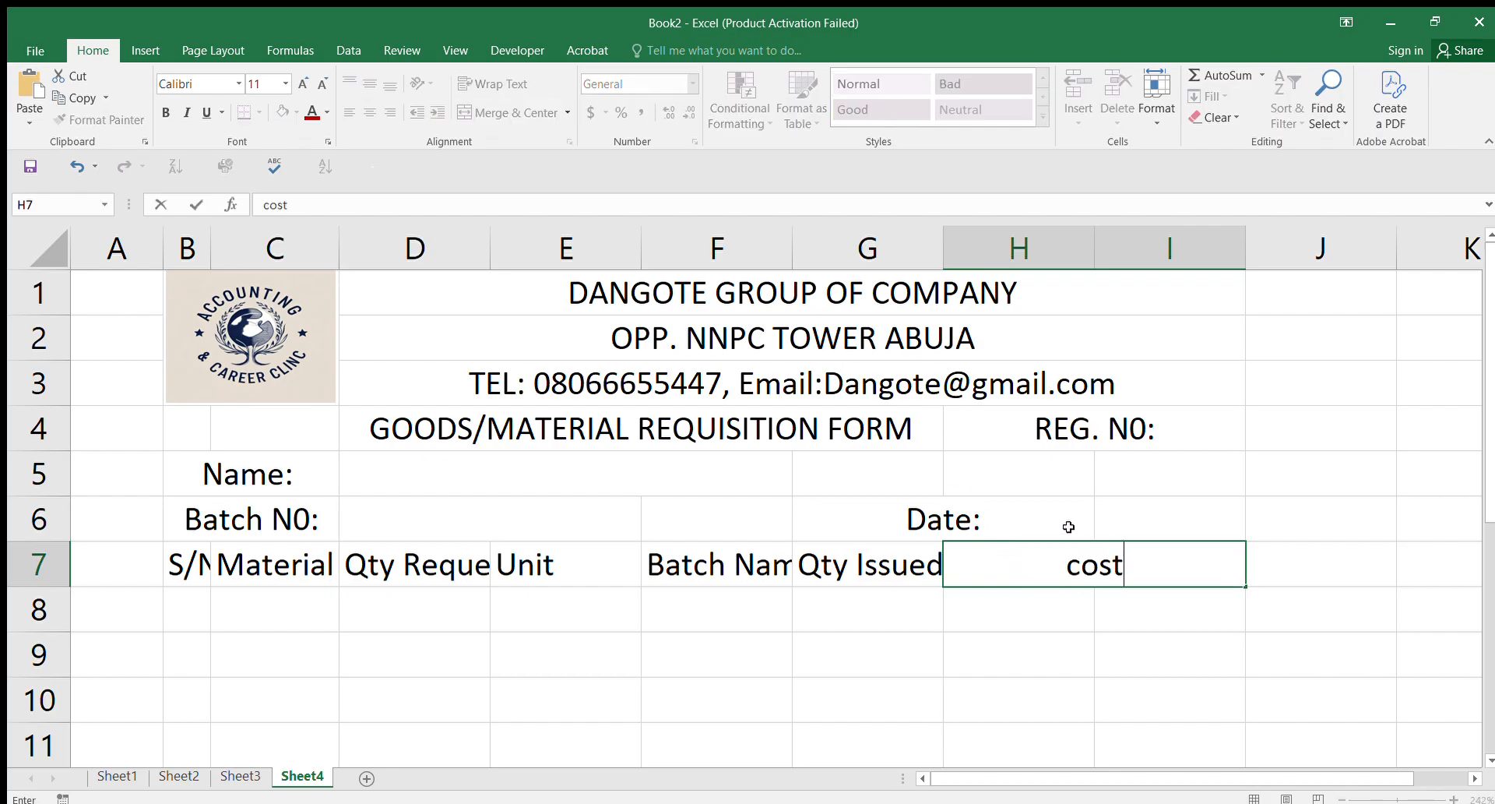
{"action": "type", "text": "ing"}
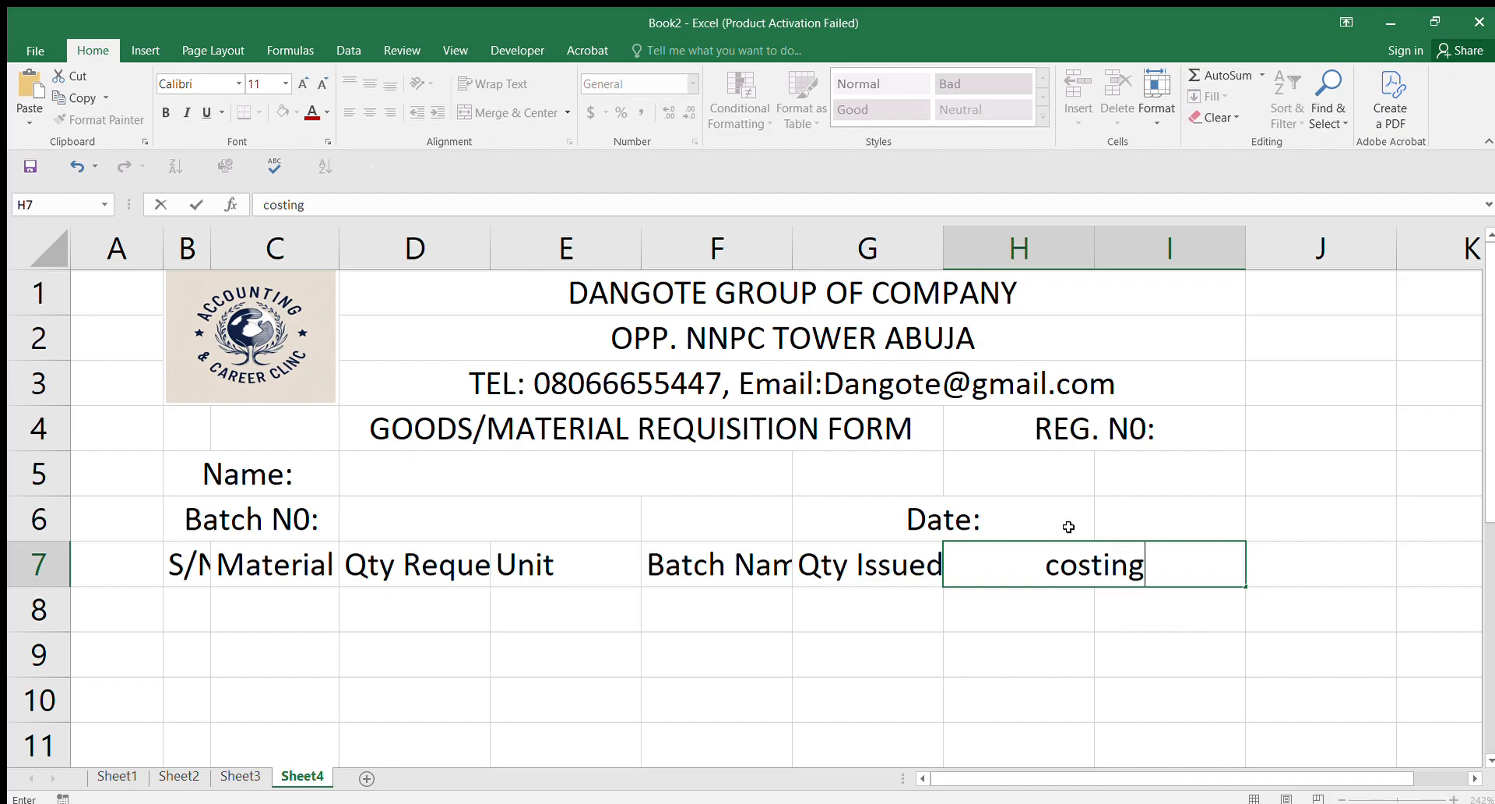
{"action": "left_click", "coordinate": [1066, 583]}
{"action": "key", "text": "BackSpace"}
{"action": "type", "text": "C"}
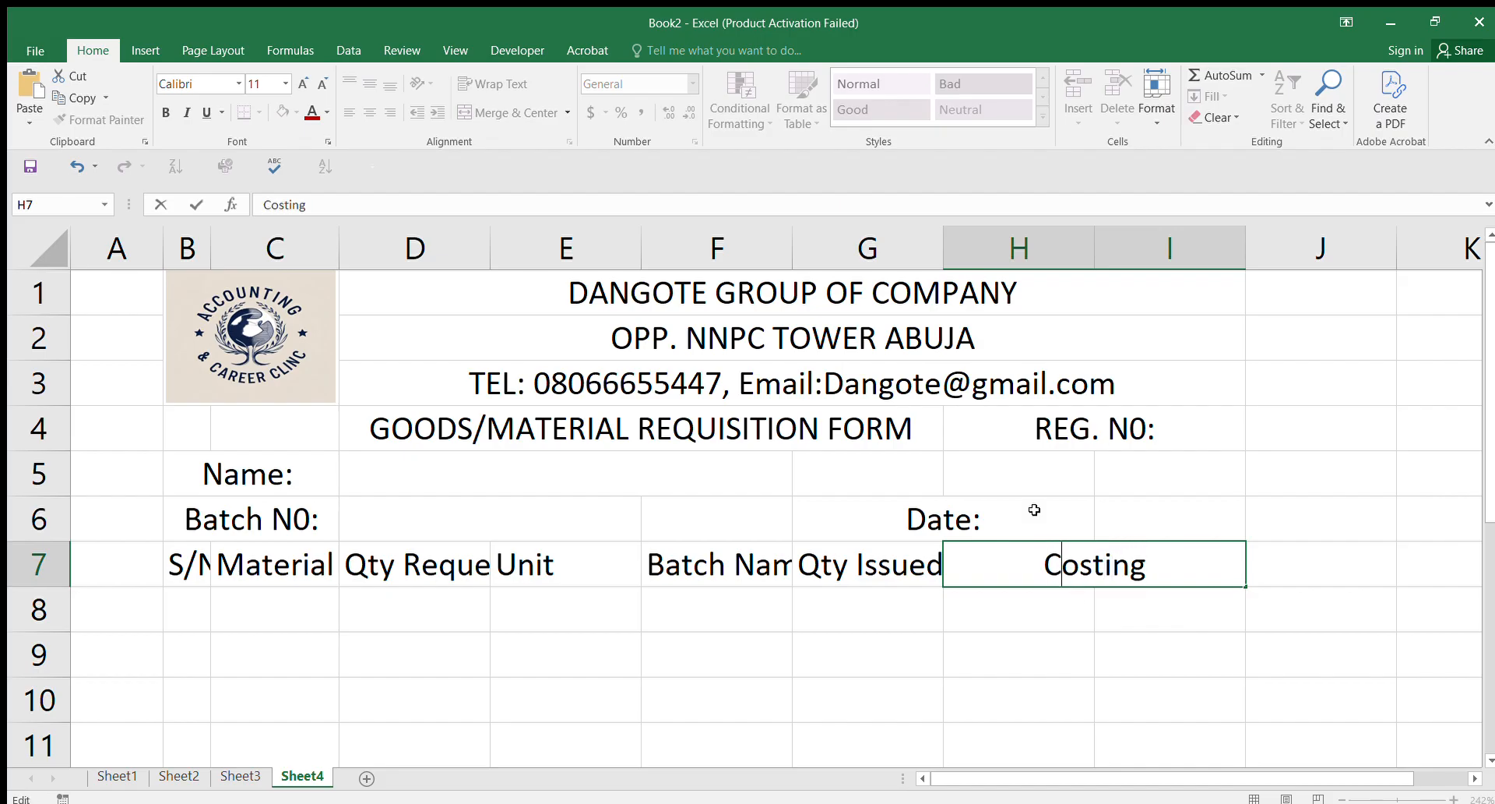
{"action": "left_click", "coordinate": [1027, 606]}
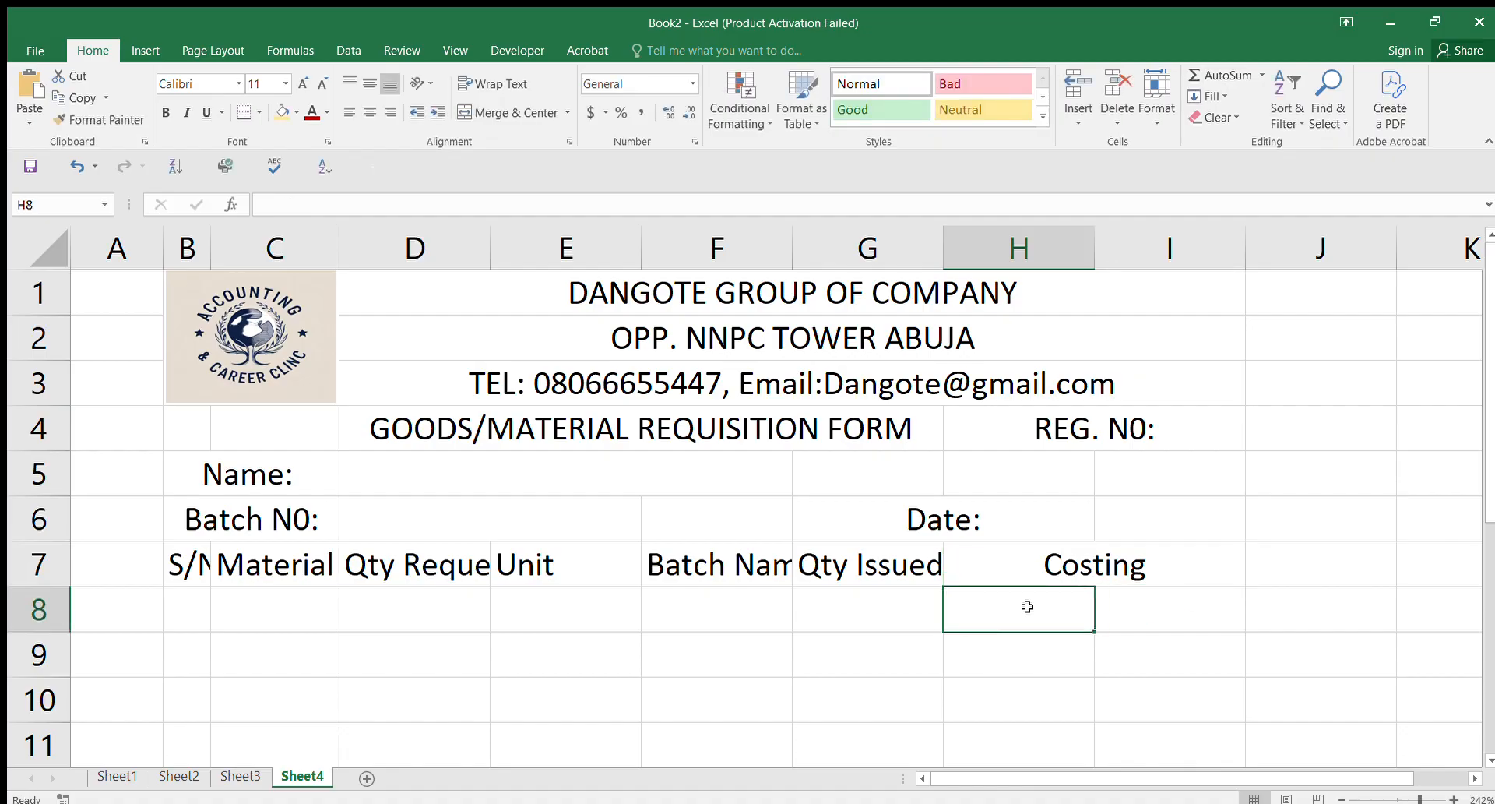
Step: Enter the subheading 'RATE (' in H8 beneath Costing
{"action": "type", "text": "RATE"}
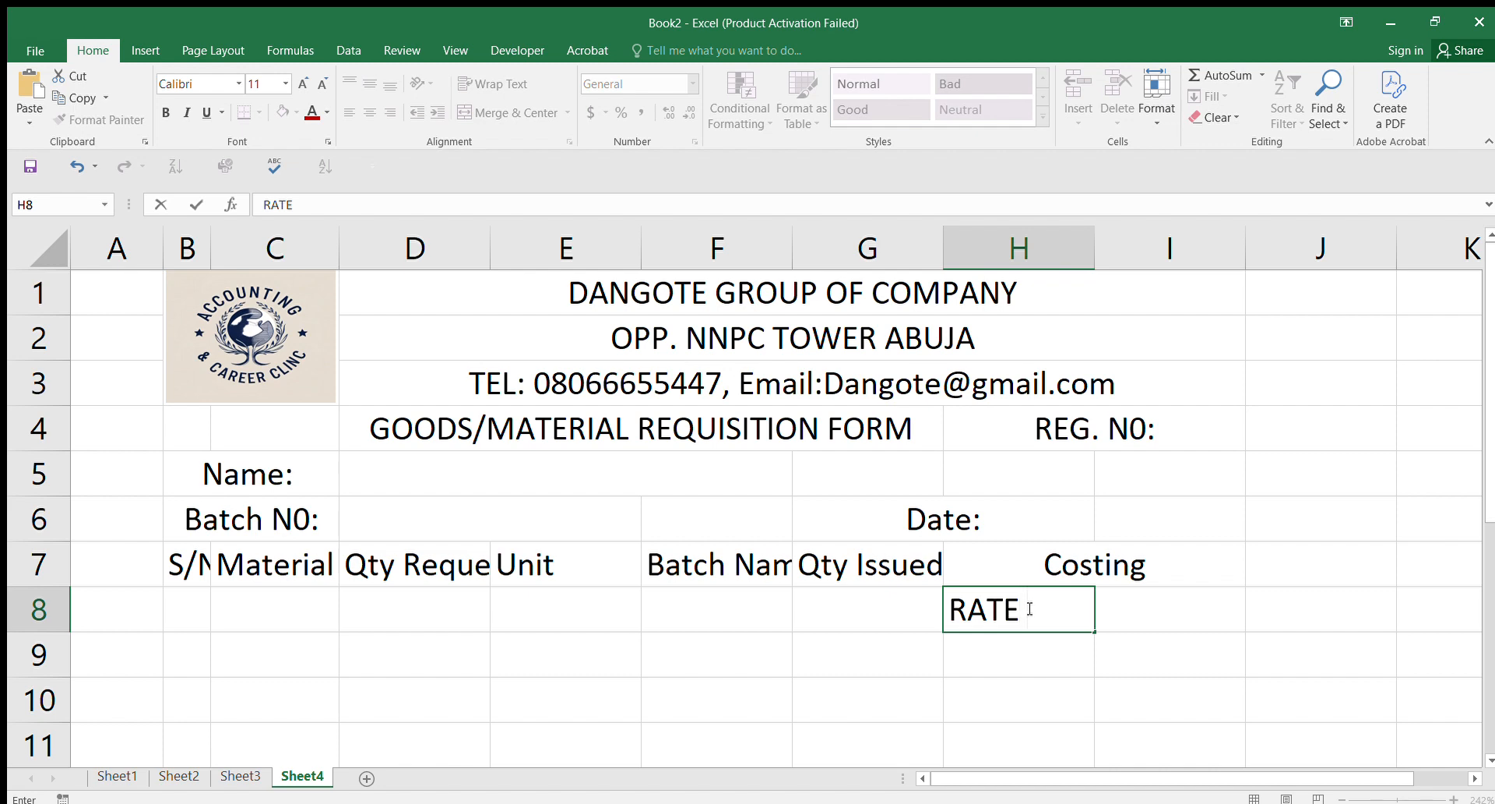
{"action": "type", "text": "("}
{"action": "left_click", "coordinate": [713, 601]}
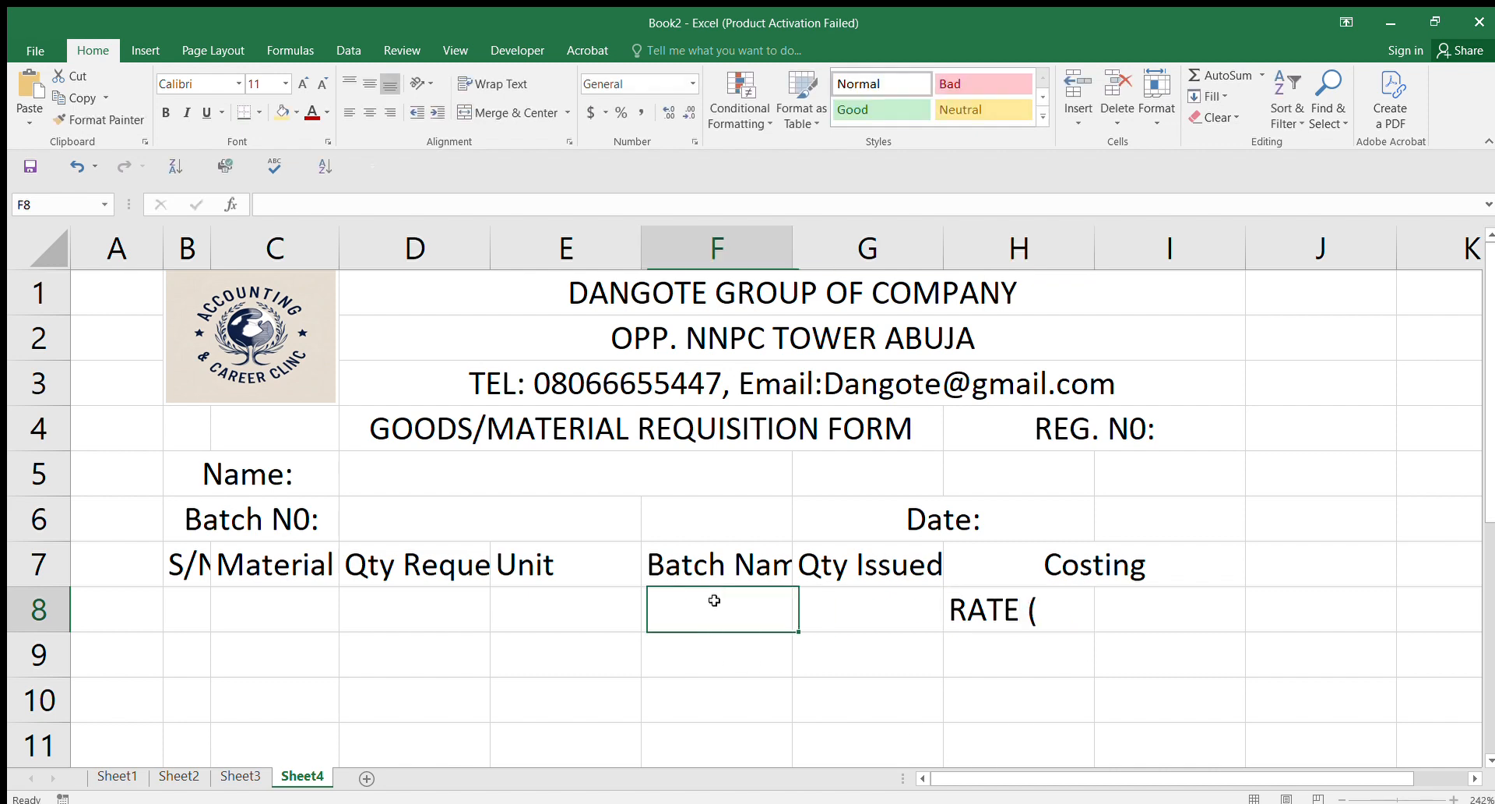
{"action": "left_click", "coordinate": [1043, 613]}
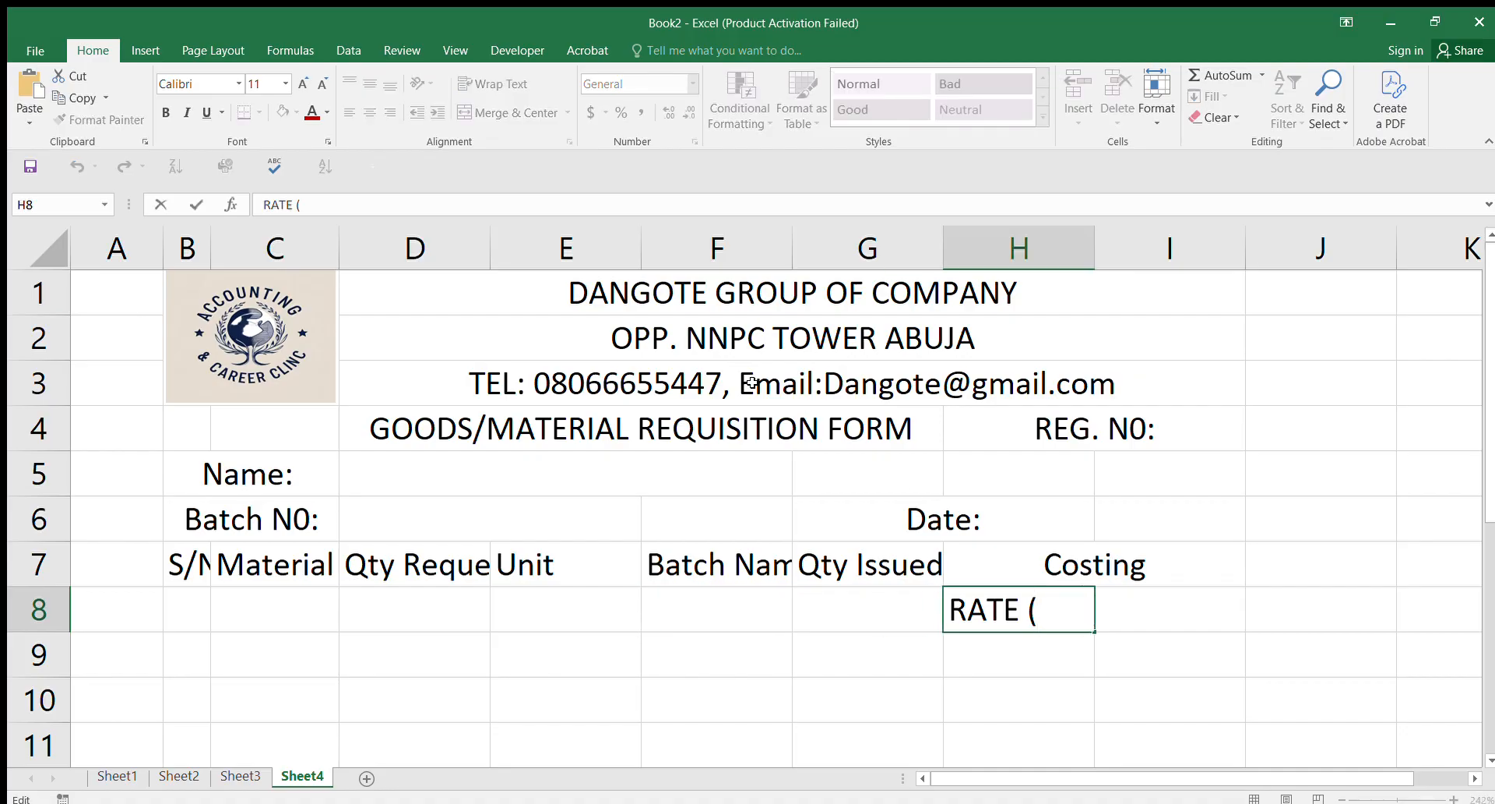
{"action": "left_click_drag", "start_coordinate": [977, 721], "coordinate": [1009, 676]}
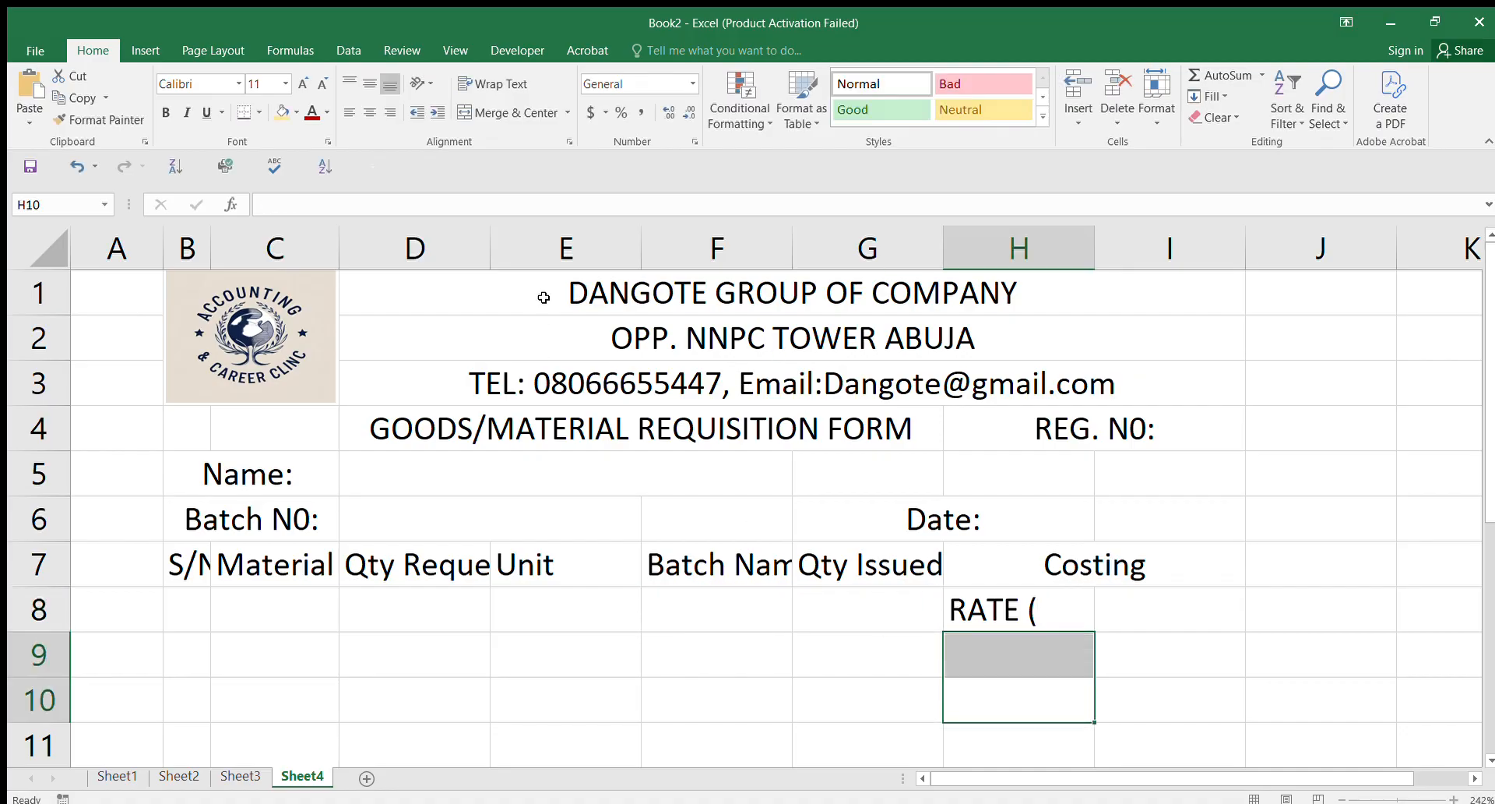
{"action": "left_click", "coordinate": [690, 82]}
Step: Remove the stray bracket after RATE in H8 and enter TOTAL in I8
{"action": "left_click", "coordinate": [1056, 615]}
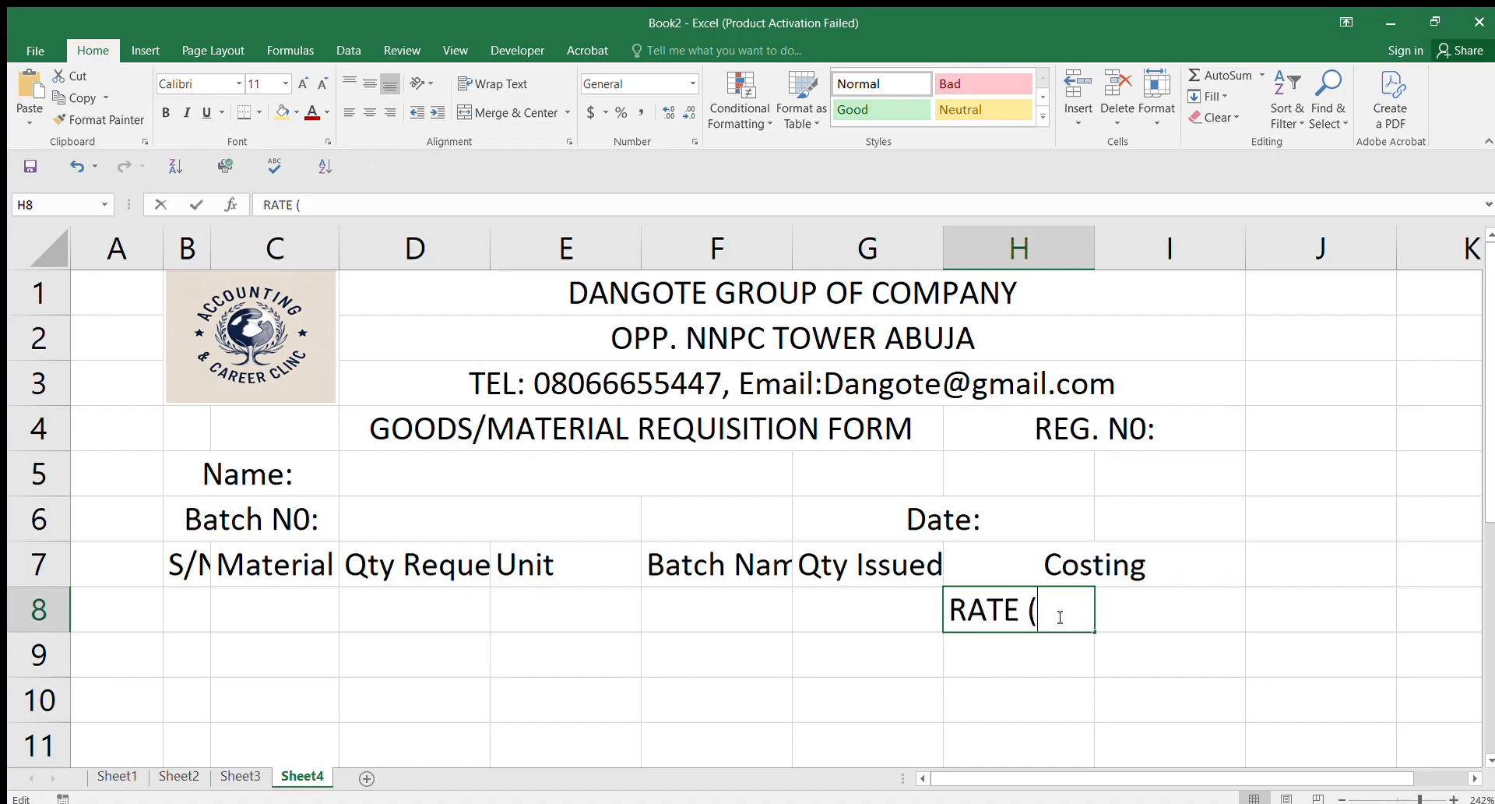
{"action": "double_click", "coordinate": [1060, 616]}
{"action": "key", "text": "BackSpace"}
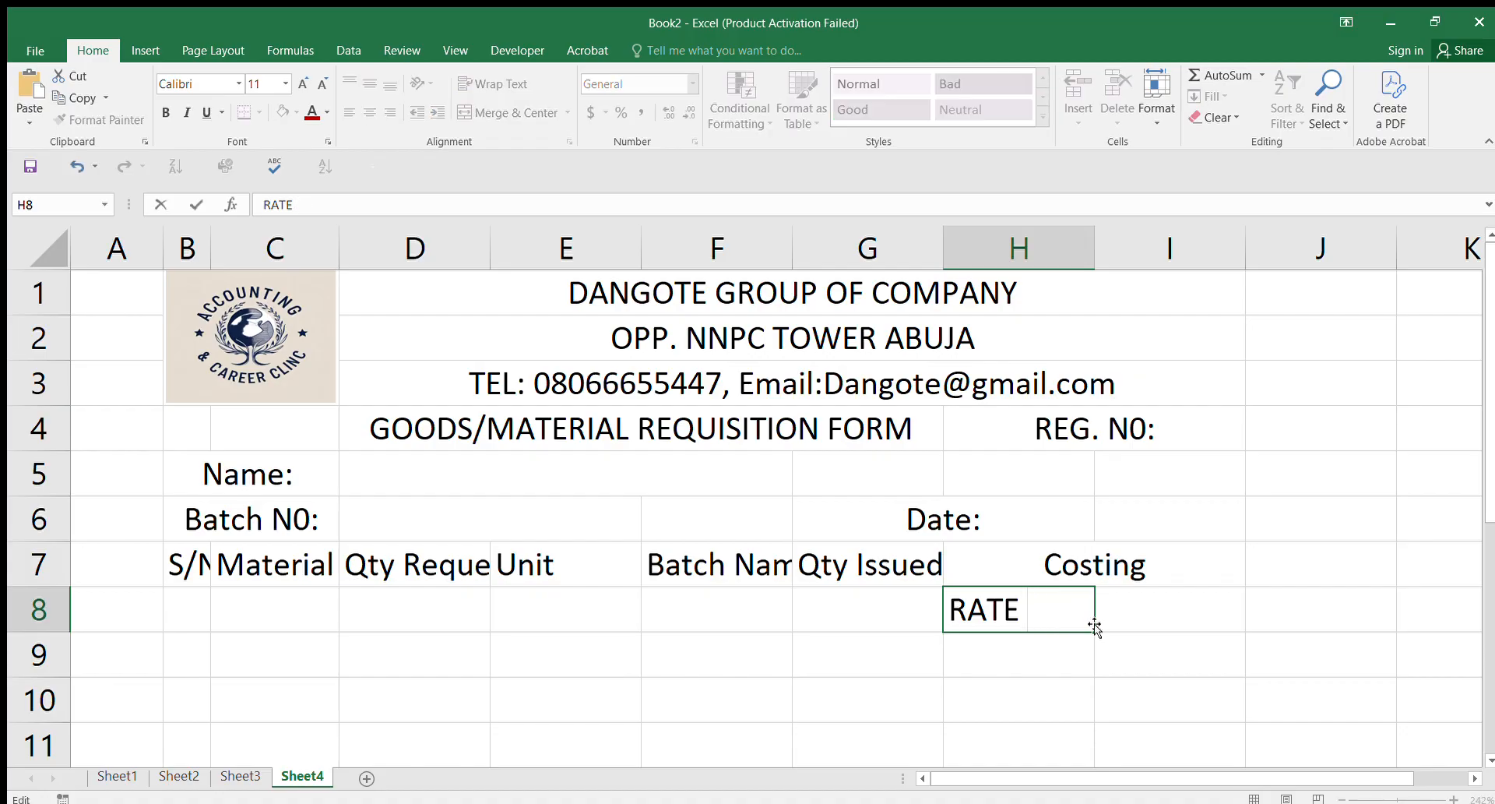
{"action": "left_click", "coordinate": [1124, 612]}
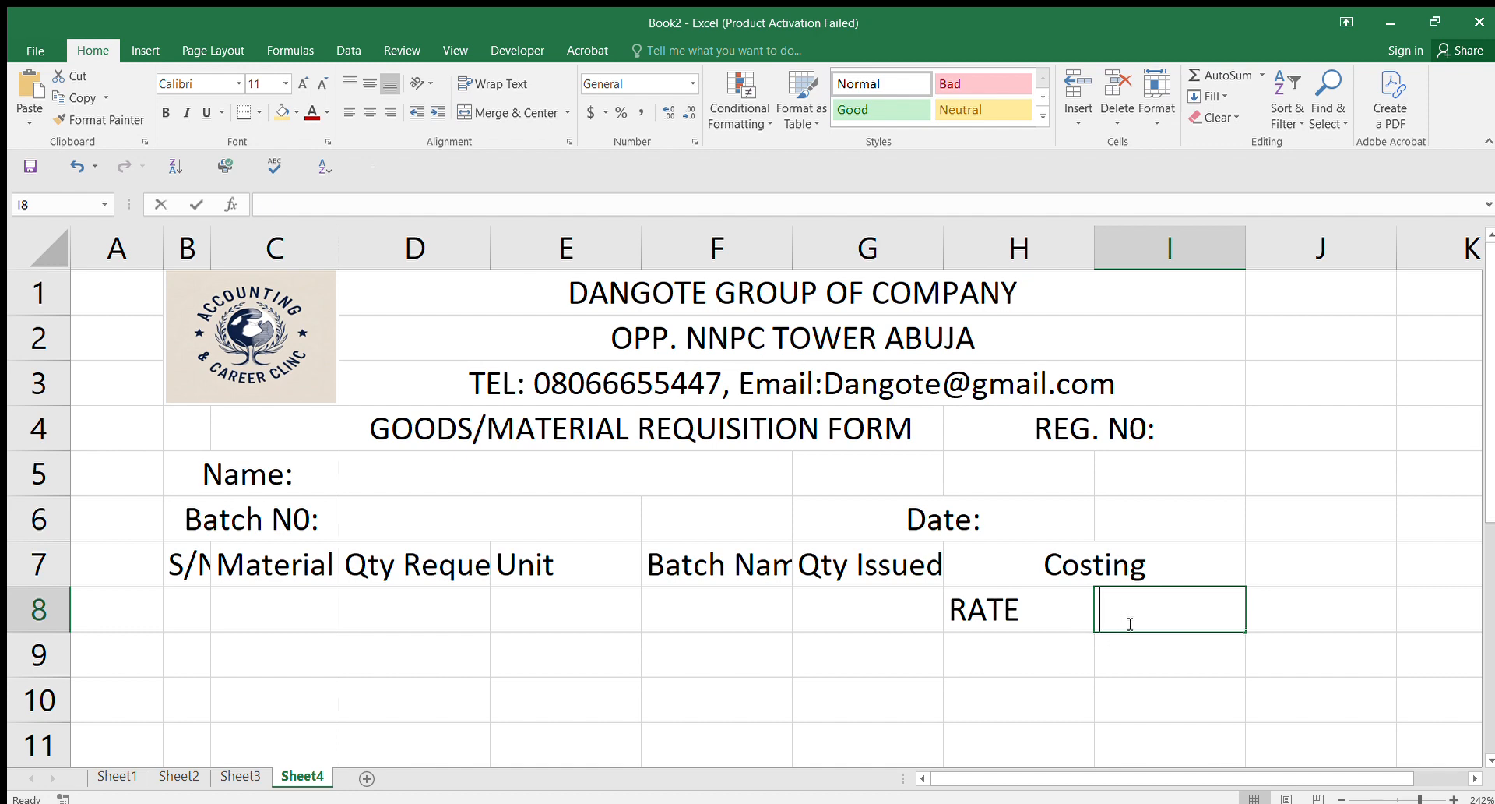
{"action": "type", "text": "TOTAL"}
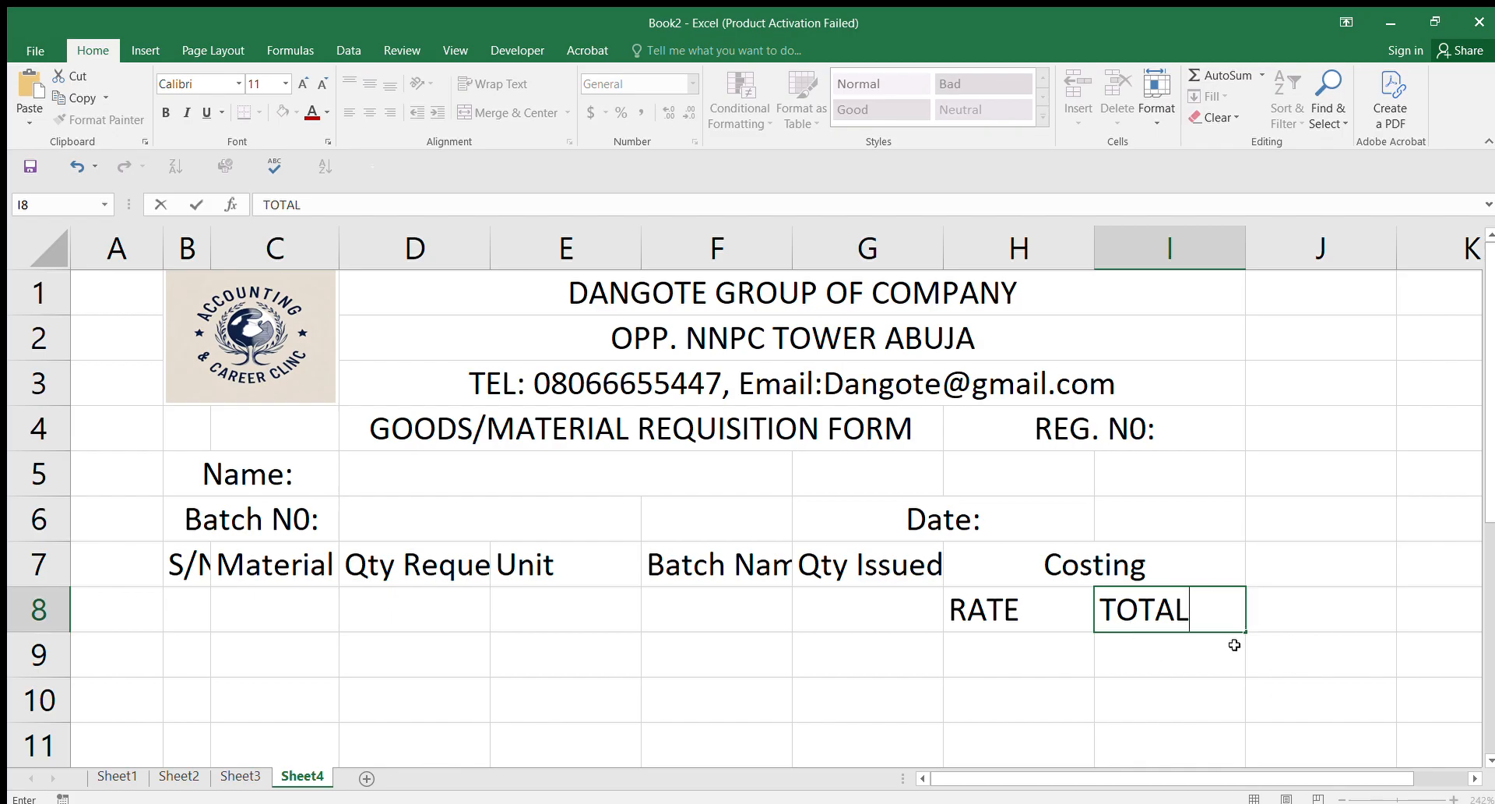
{"action": "left_click", "coordinate": [1190, 671]}
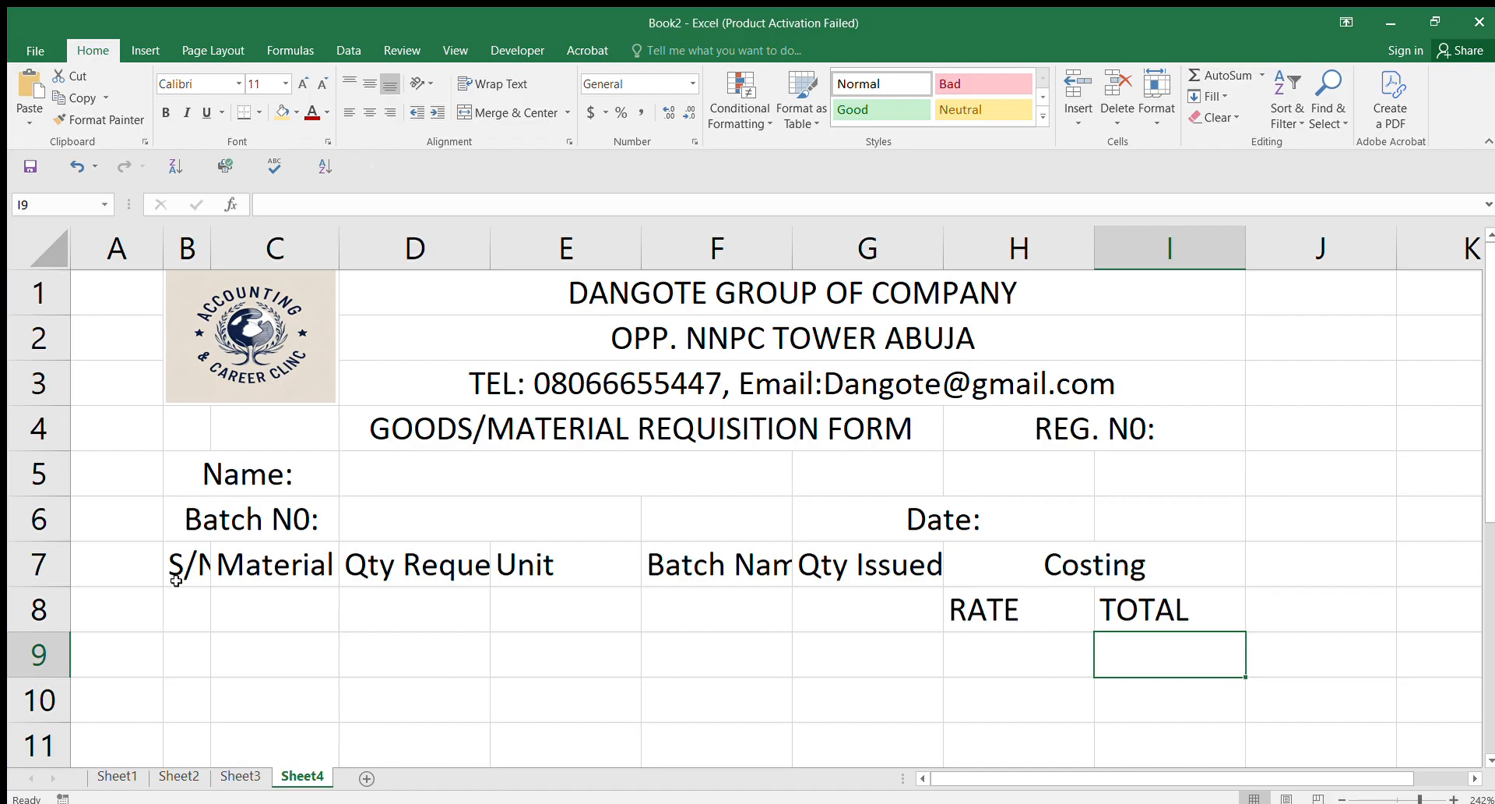
Step: Apply All Borders to the table range B7:I16
{"action": "left_click_drag", "start_coordinate": [176, 580], "coordinate": [1086, 654]}
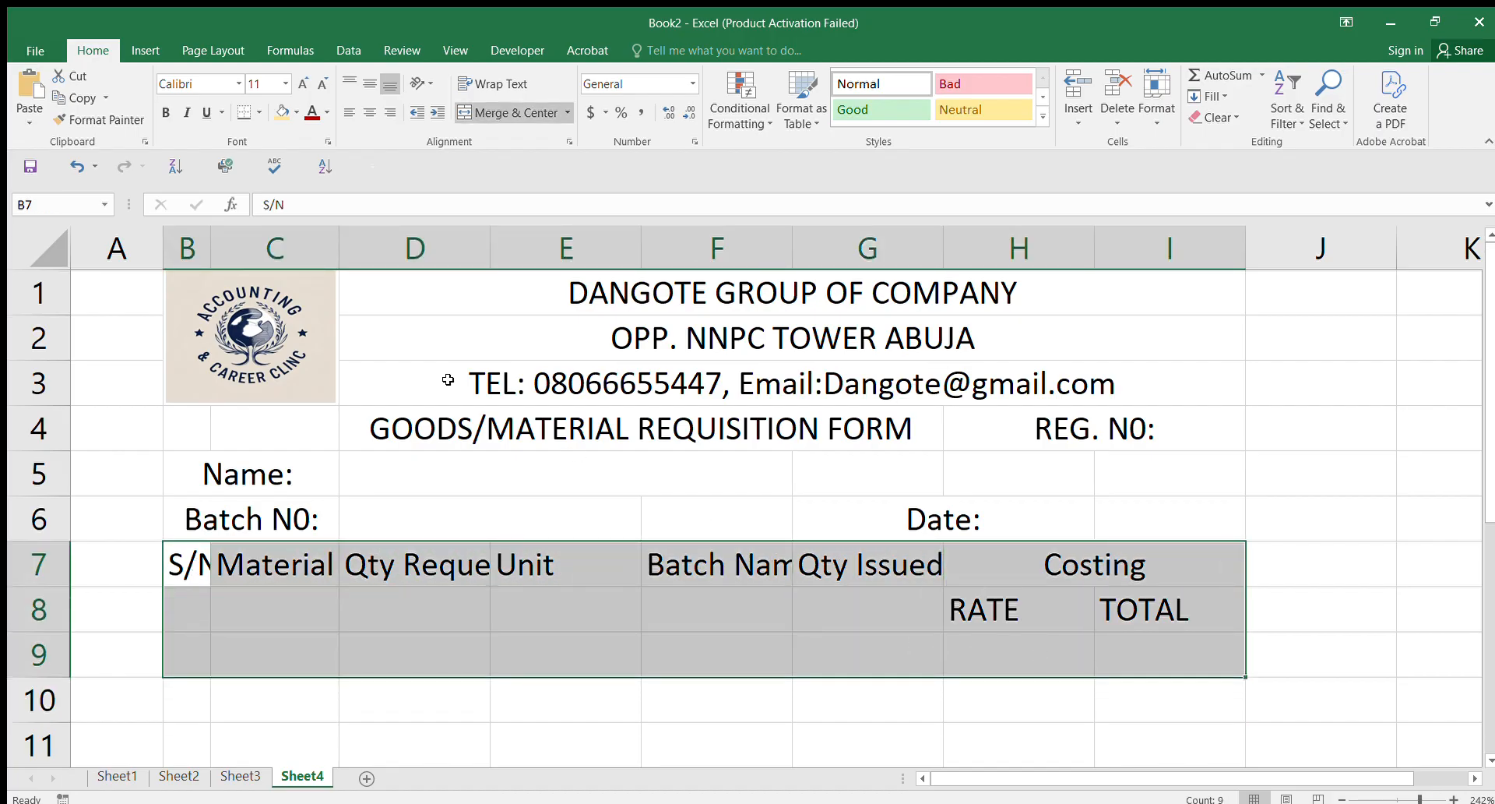
{"action": "left_click_drag", "start_coordinate": [190, 575], "coordinate": [1035, 709]}
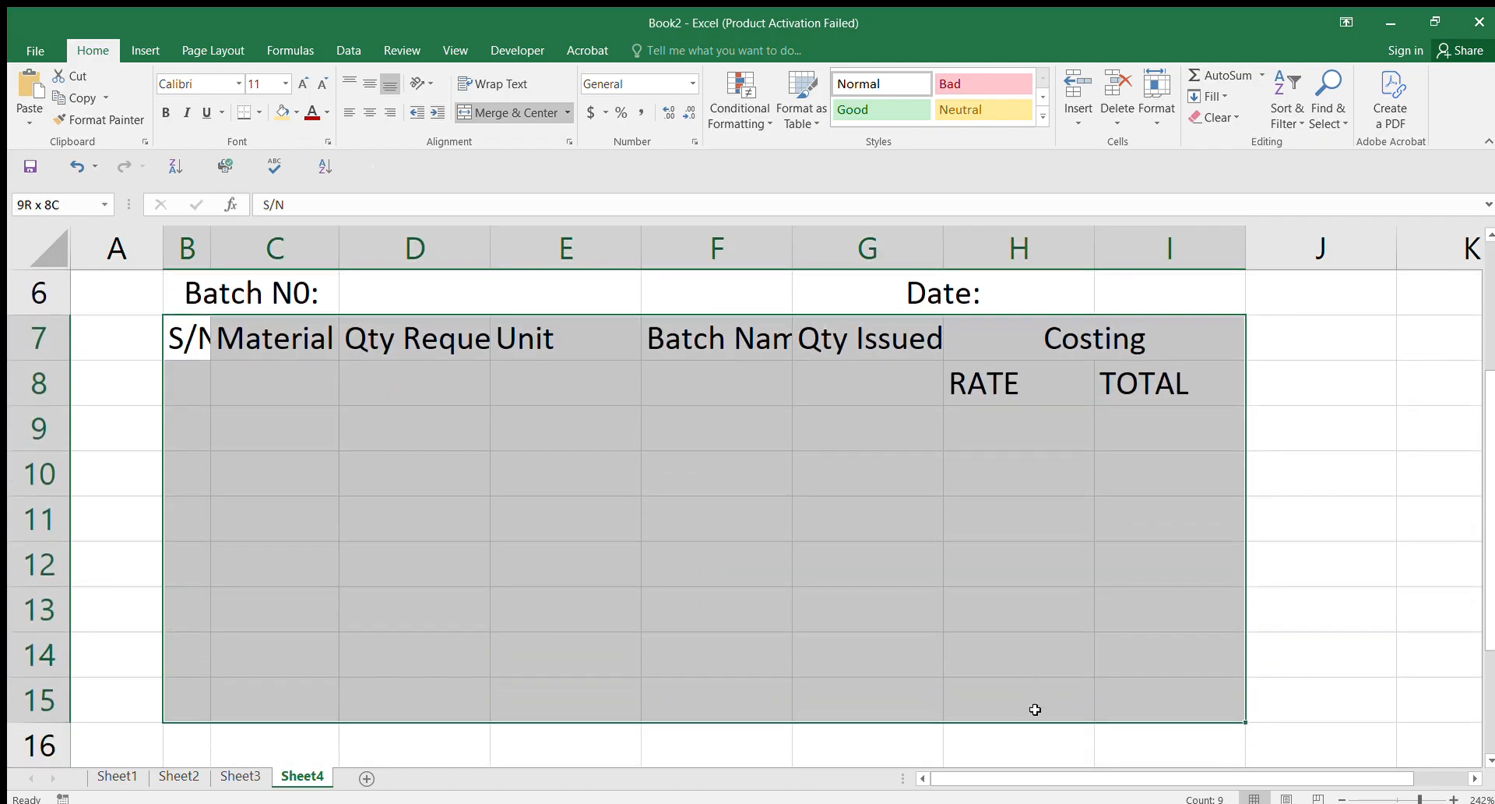
{"action": "left_click_drag", "start_coordinate": [1035, 709], "coordinate": [1037, 729]}
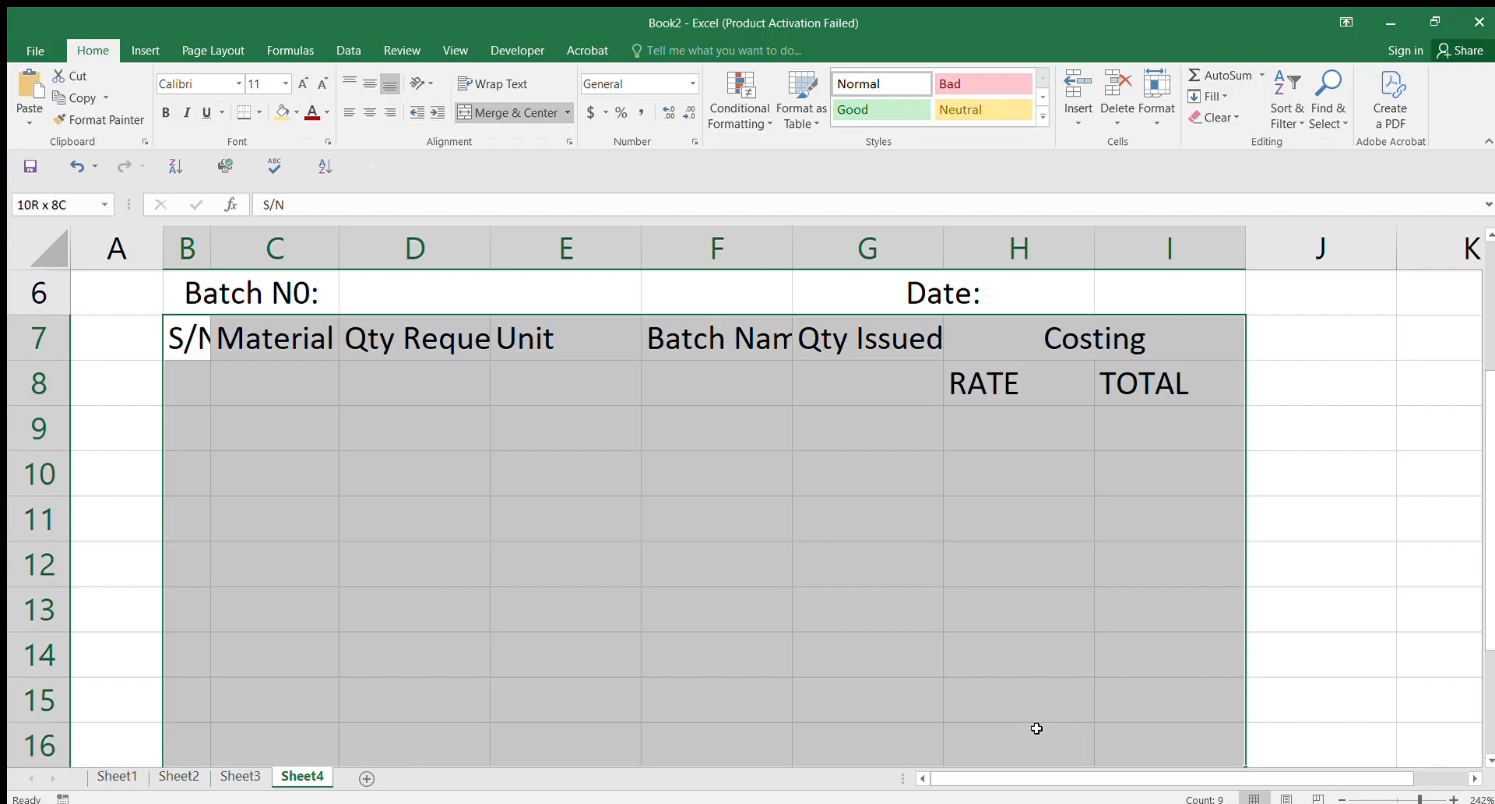
{"action": "left_click_drag", "start_coordinate": [1037, 728], "coordinate": [1036, 728]}
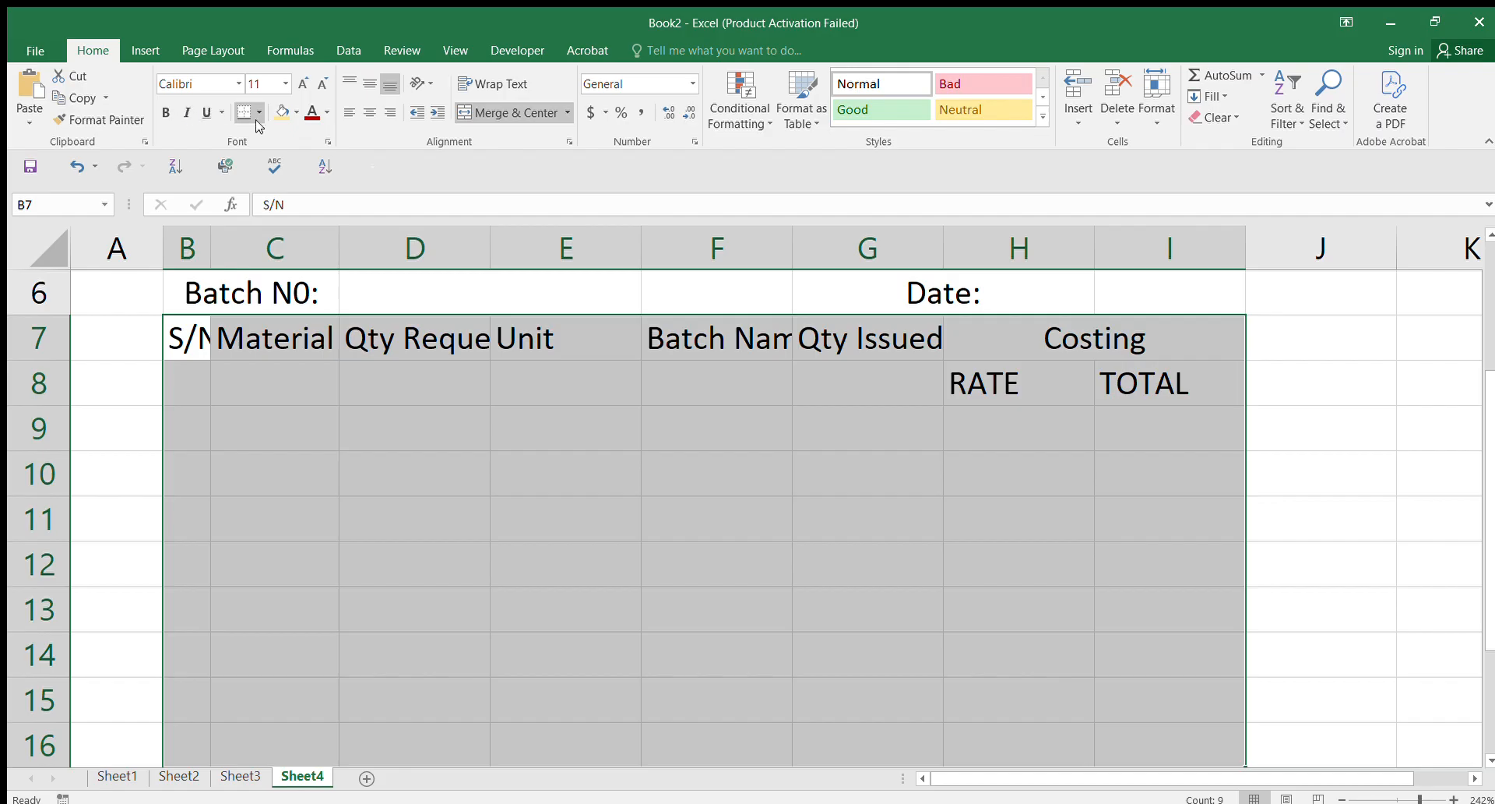
{"action": "left_click", "coordinate": [296, 274]}
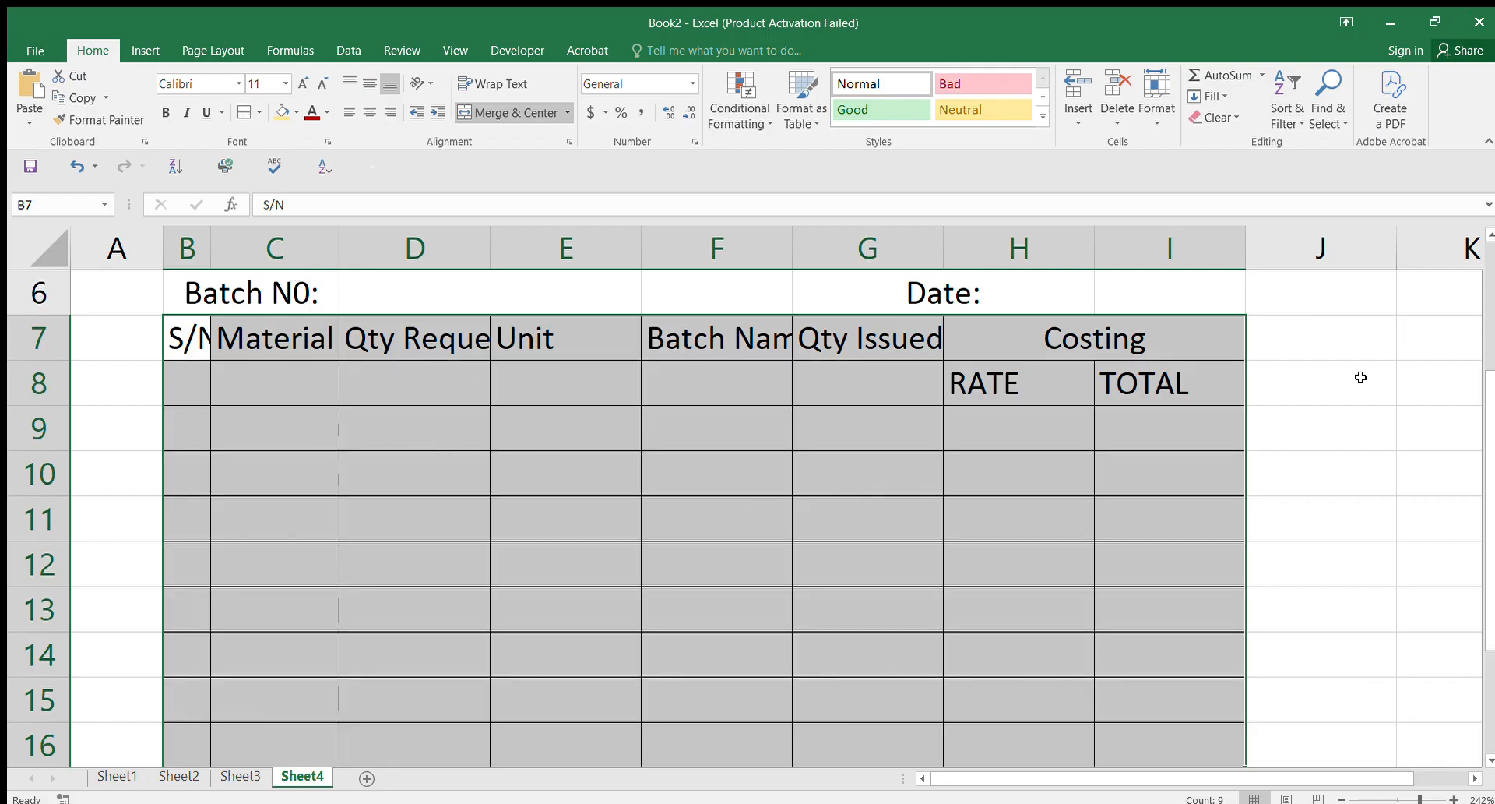
{"action": "left_click_drag", "start_coordinate": [1491, 500], "coordinate": [1491, 621]}
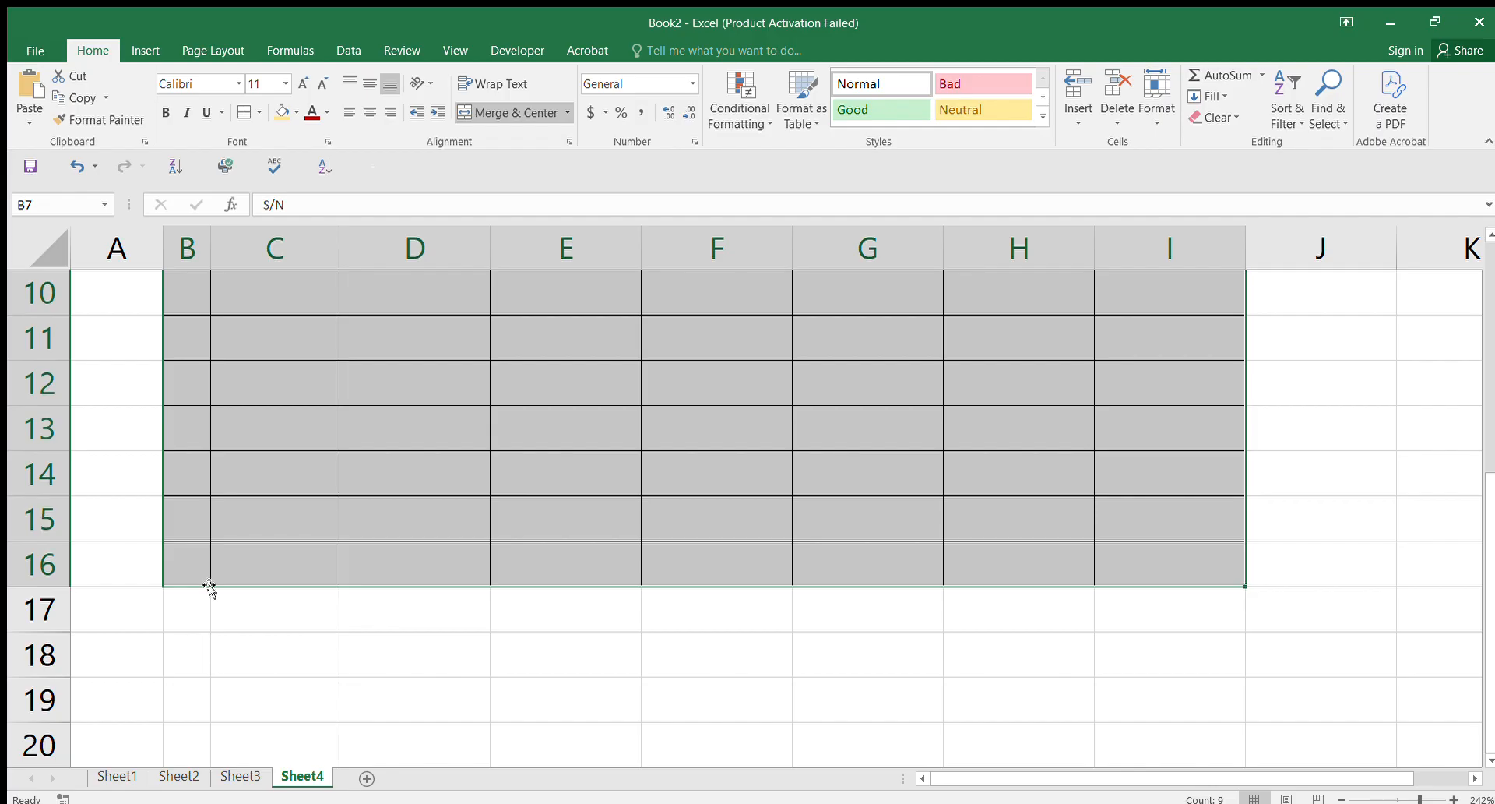
Step: Shrink row 17 to about half height and select B18:D20 below it
{"action": "left_click", "coordinate": [166, 608]}
{"action": "left_click_drag", "start_coordinate": [15, 632], "coordinate": [15, 609]}
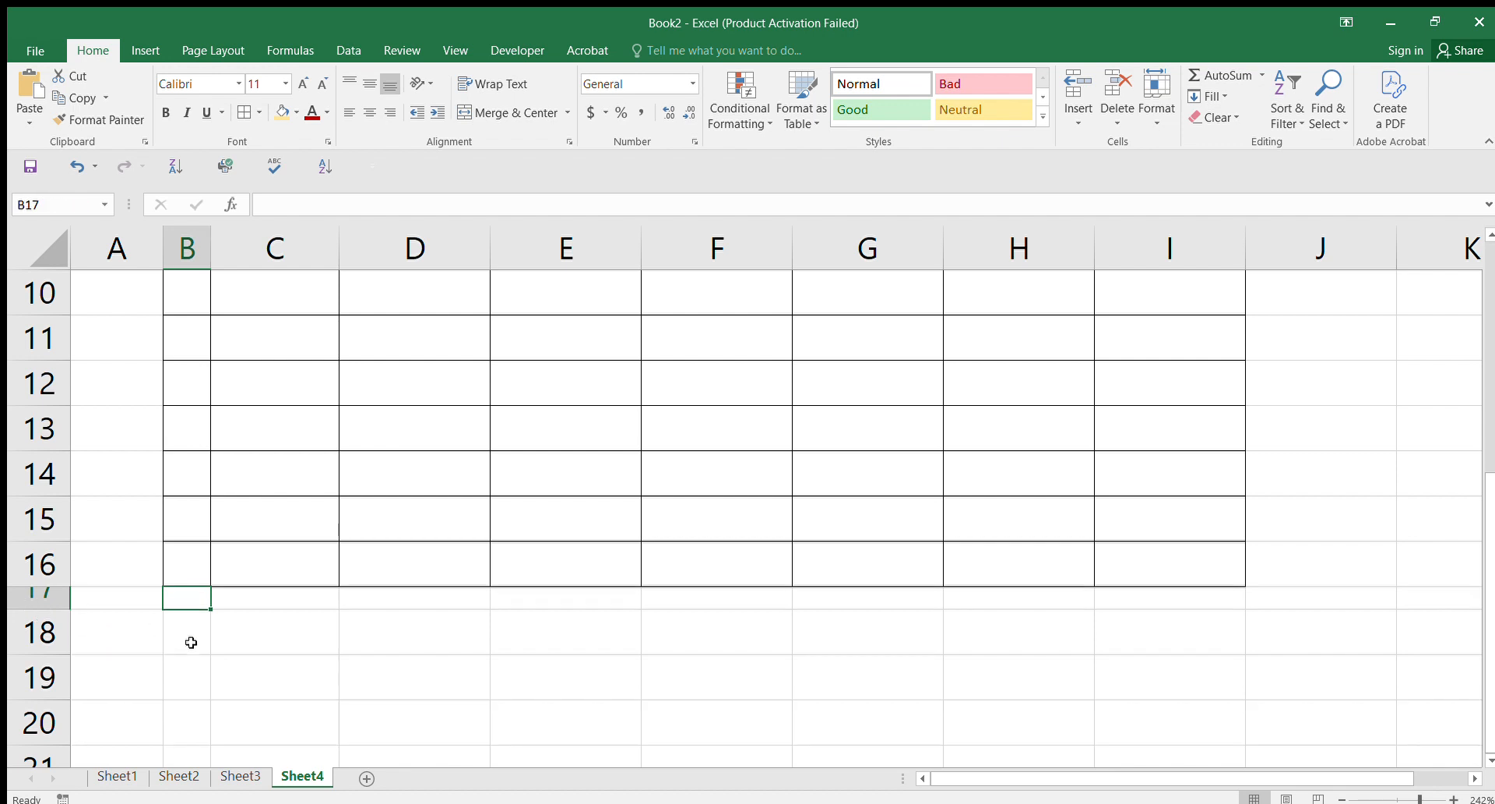
{"action": "left_click_drag", "start_coordinate": [184, 620], "coordinate": [397, 717]}
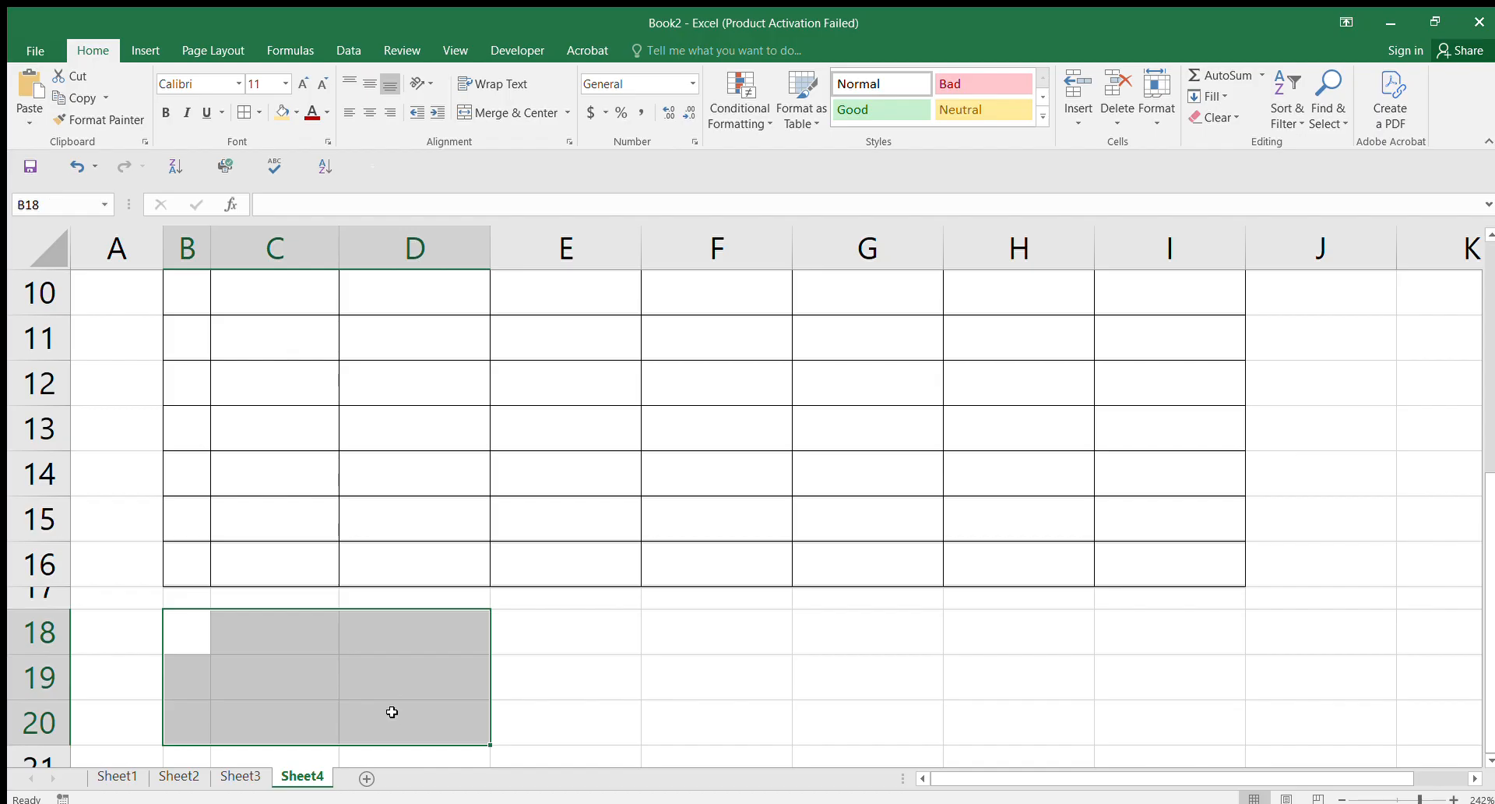
Step: Merge B18:D20 as a centred 'Reason for Request' box, then begin 'Requested' in E18
{"action": "left_click", "coordinate": [497, 113]}
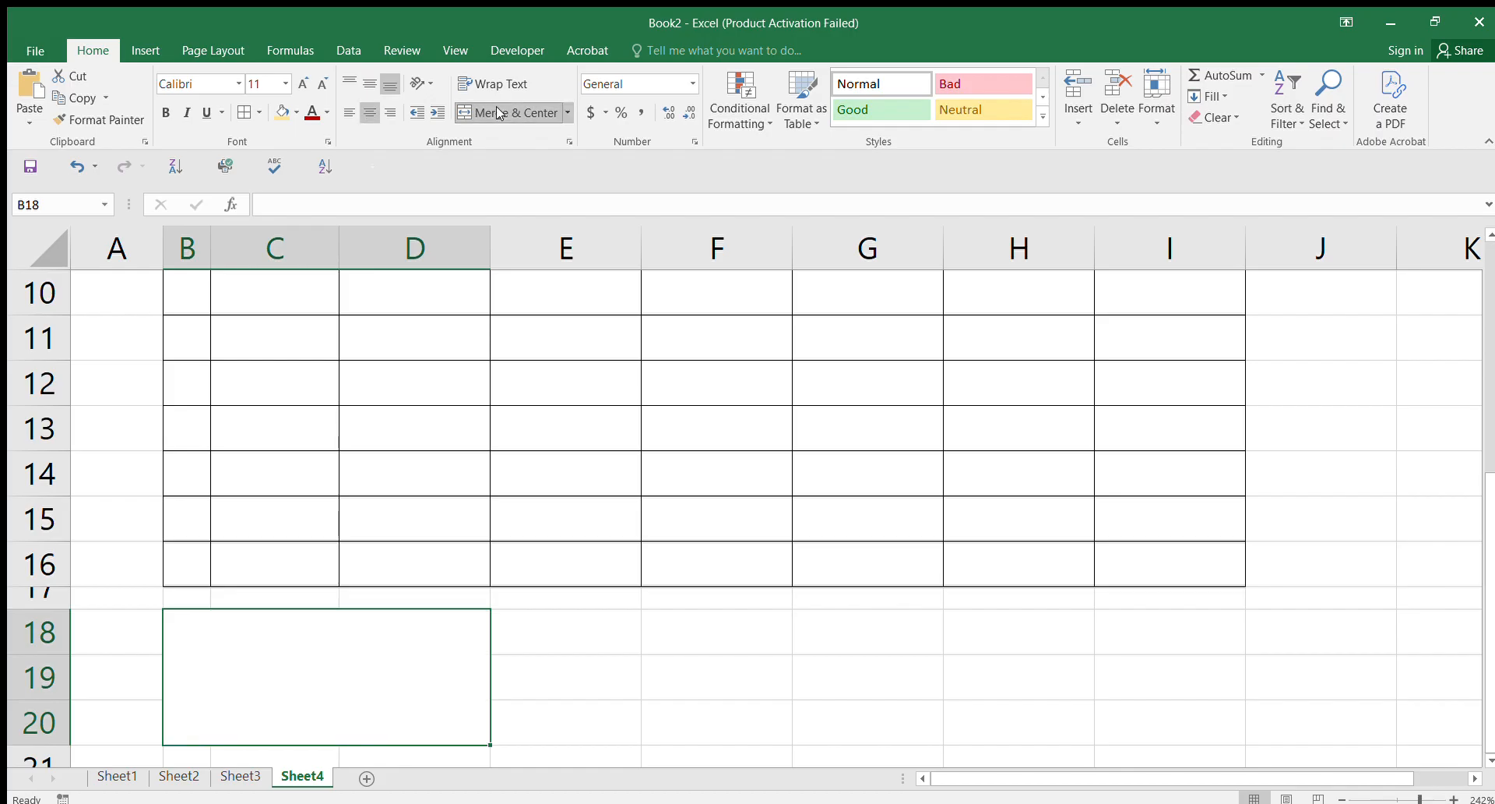
{"action": "type", "text": "rE"}
{"action": "key", "text": "BackSpace"}
{"action": "key", "text": "BackSpace"}
{"action": "type", "text": "R"}
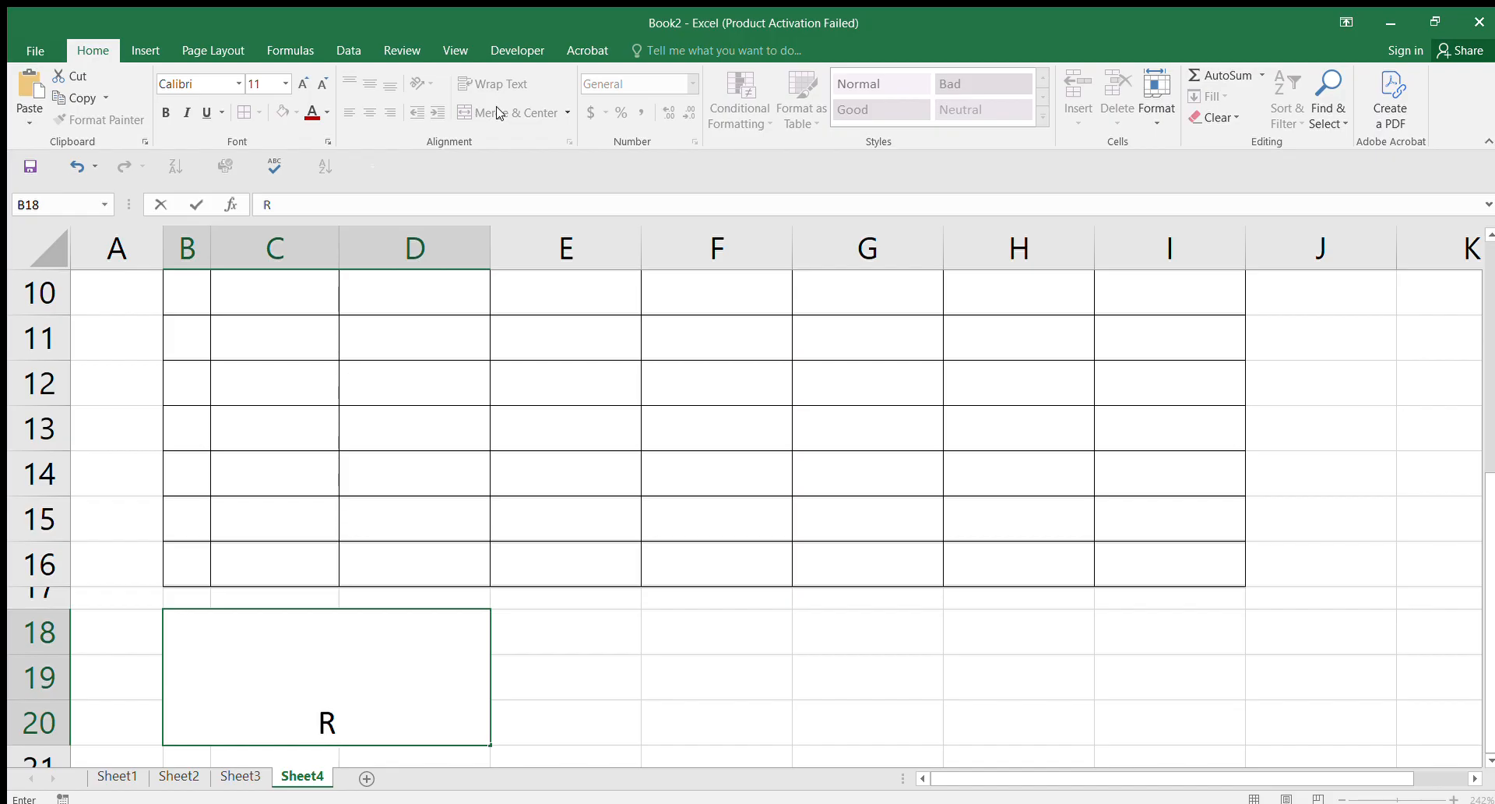
{"action": "type", "text": "eason "}
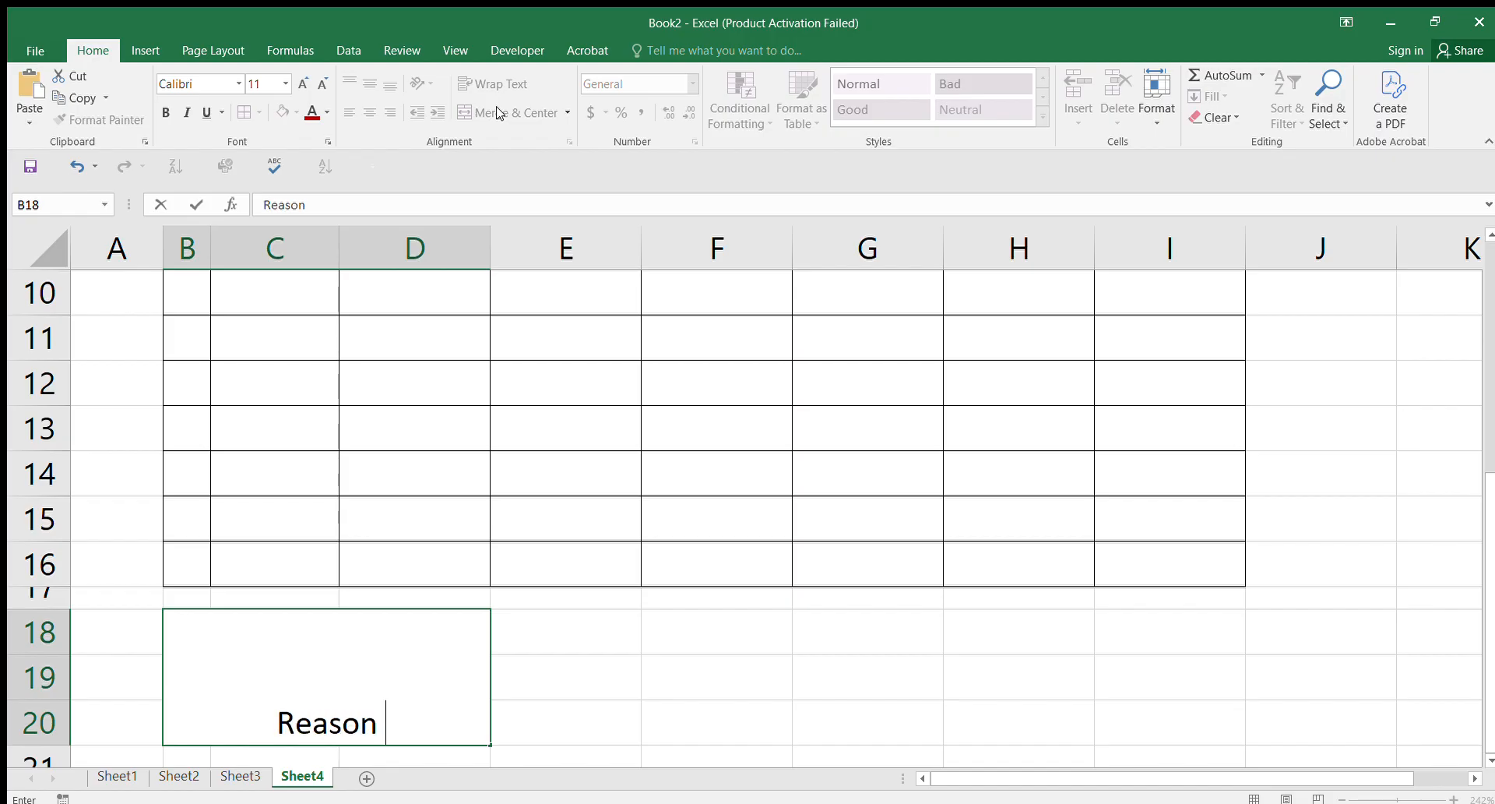
{"action": "type", "text": "for "}
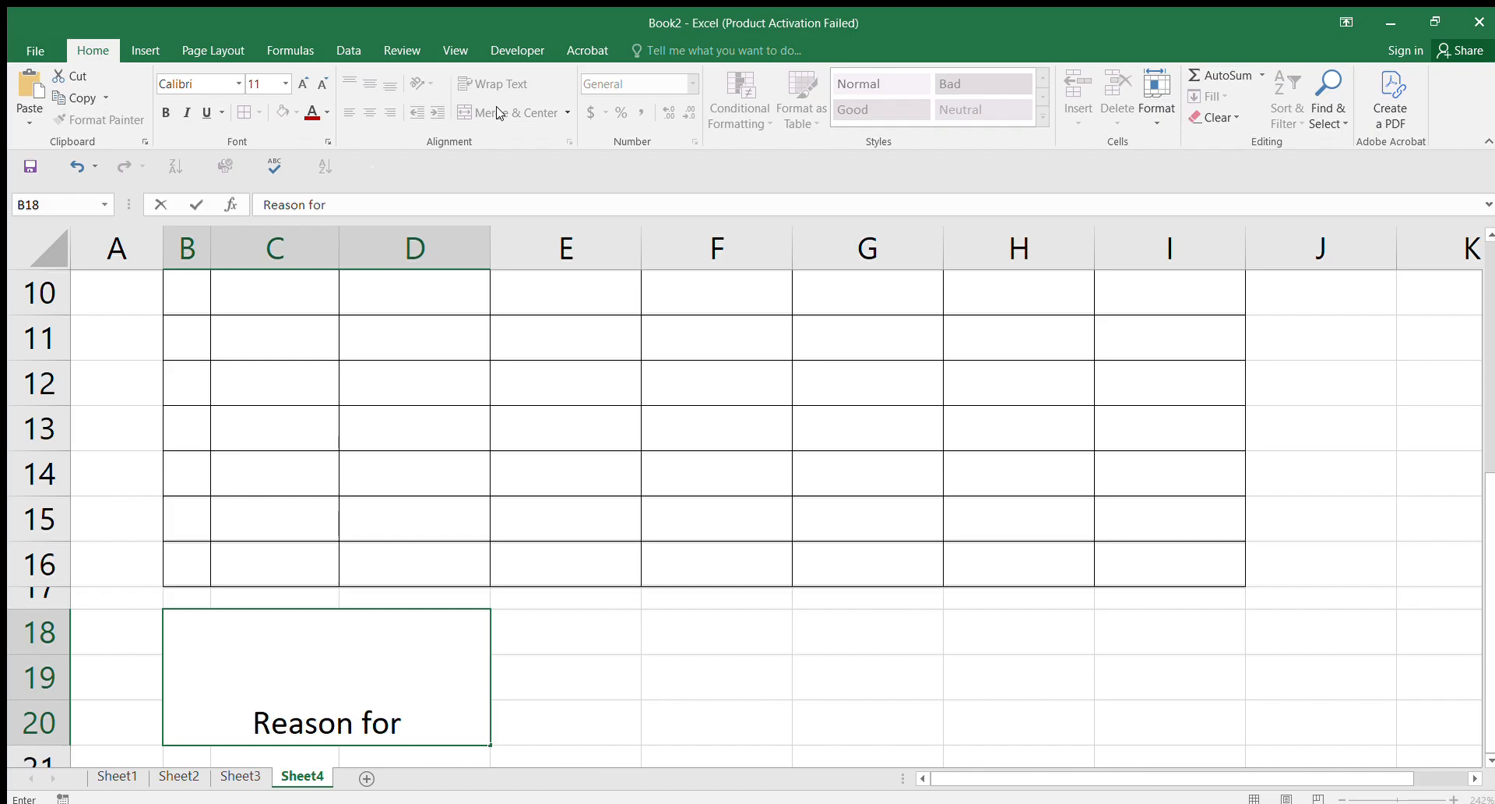
{"action": "type", "text": "Request"}
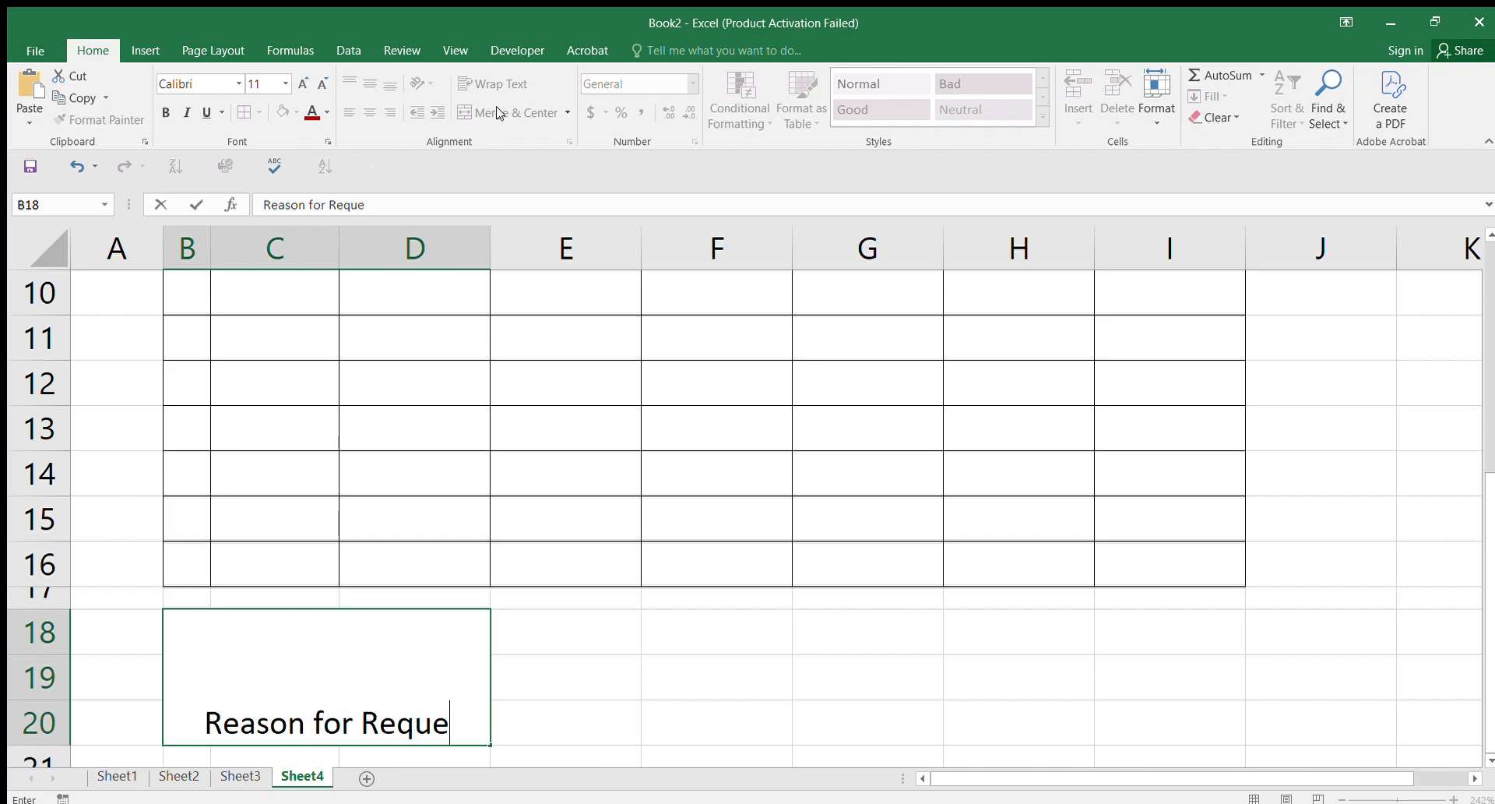
{"action": "left_click", "coordinate": [593, 676]}
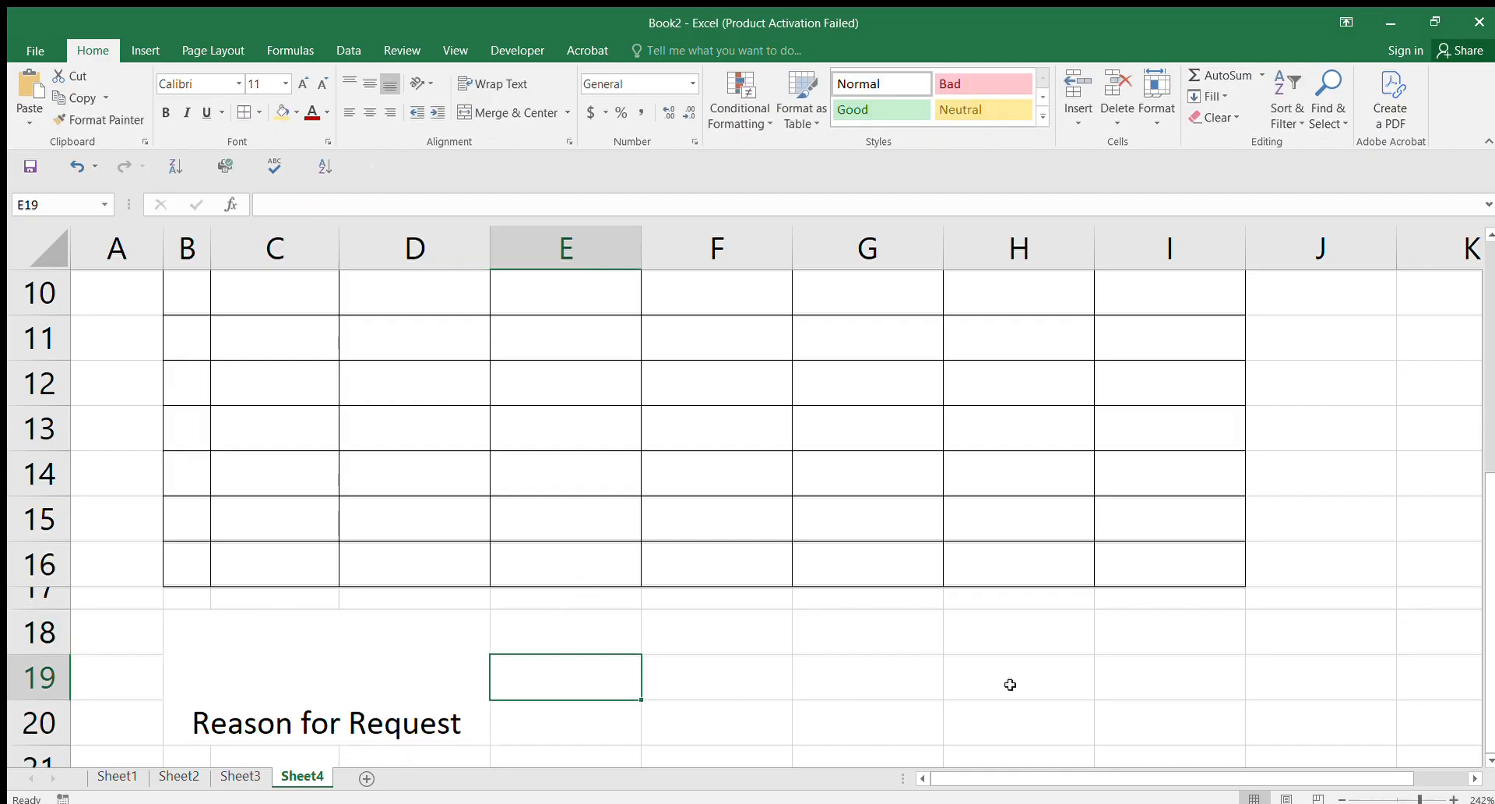
{"action": "left_click", "coordinate": [535, 634]}
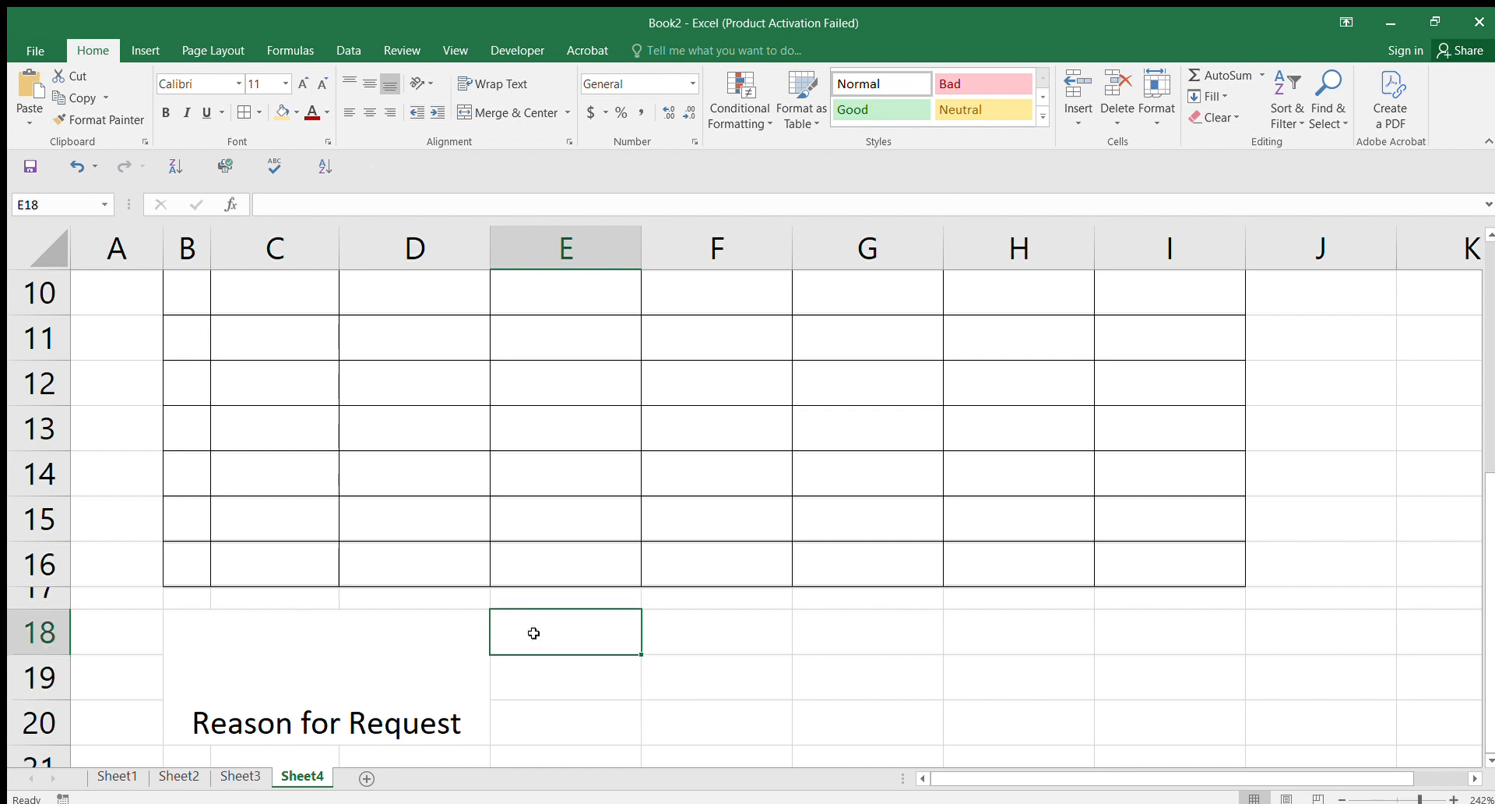
{"action": "type", "text": "Reque"}
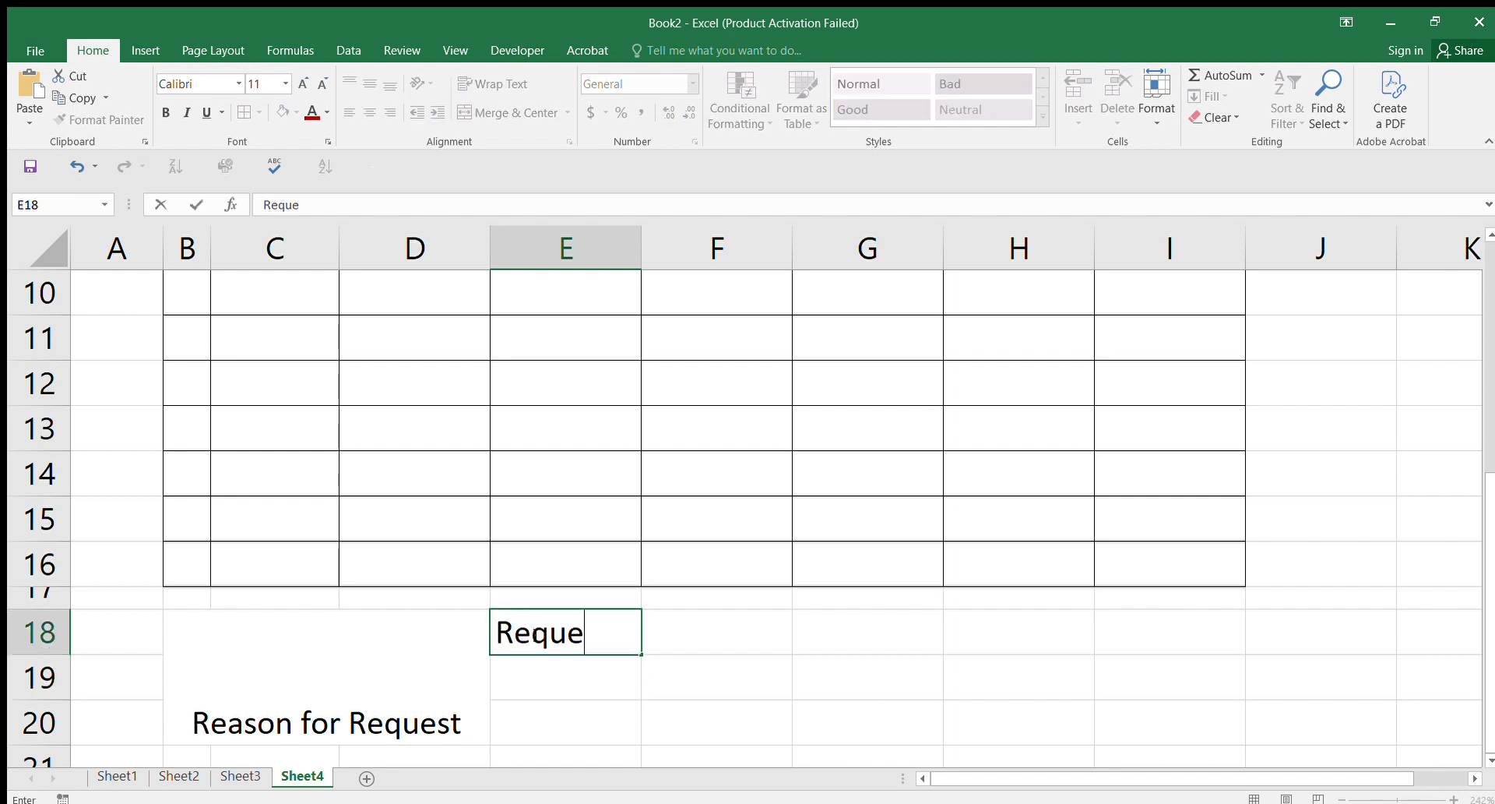
{"action": "type", "text": "sted"}
Step: Complete 'Requested by:' in E18 and enter 'Date:' in E19
{"action": "type", "text": "by"}
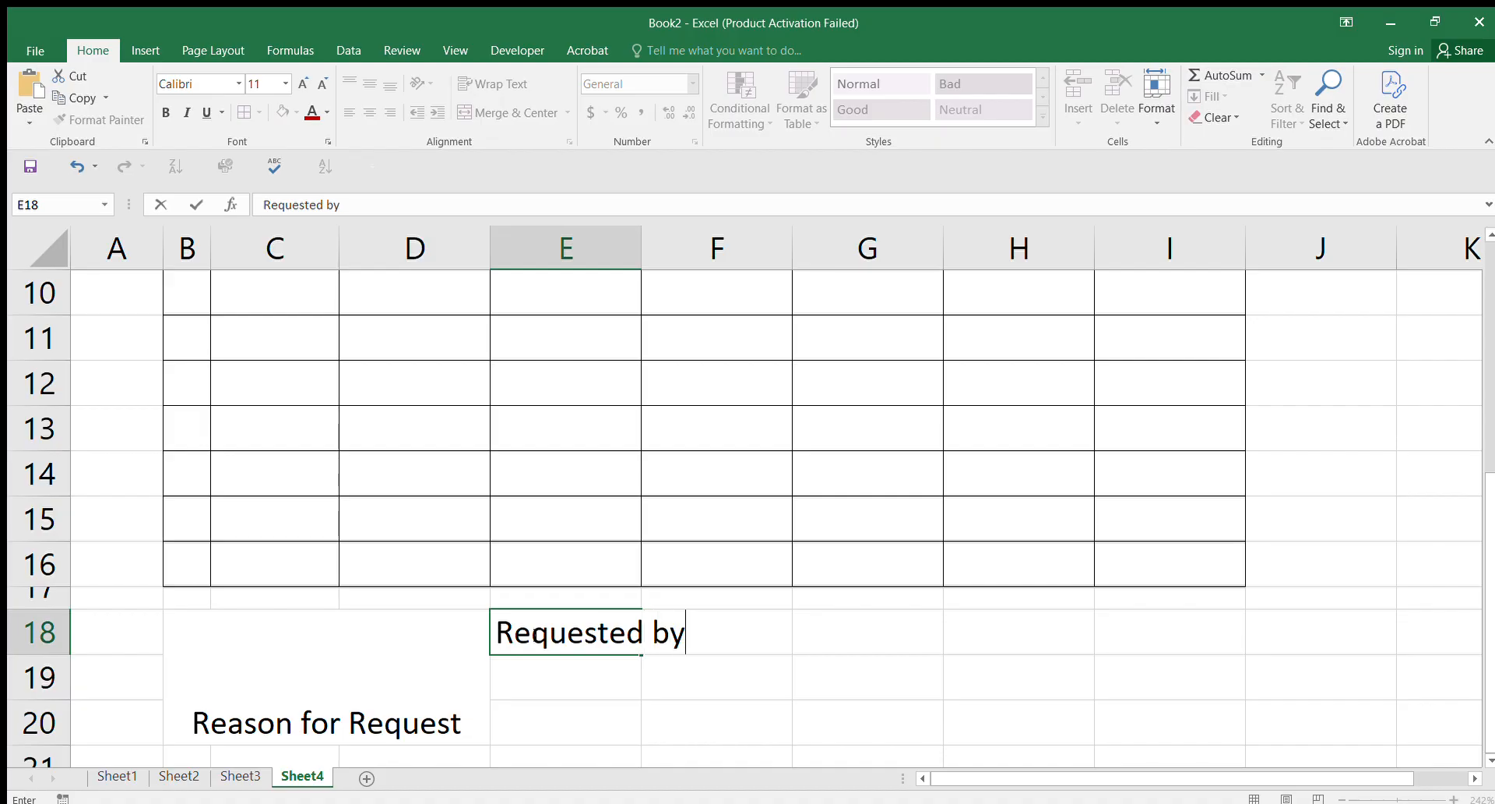
{"action": "type", "text": ":"}
{"action": "left_click", "coordinate": [538, 680]}
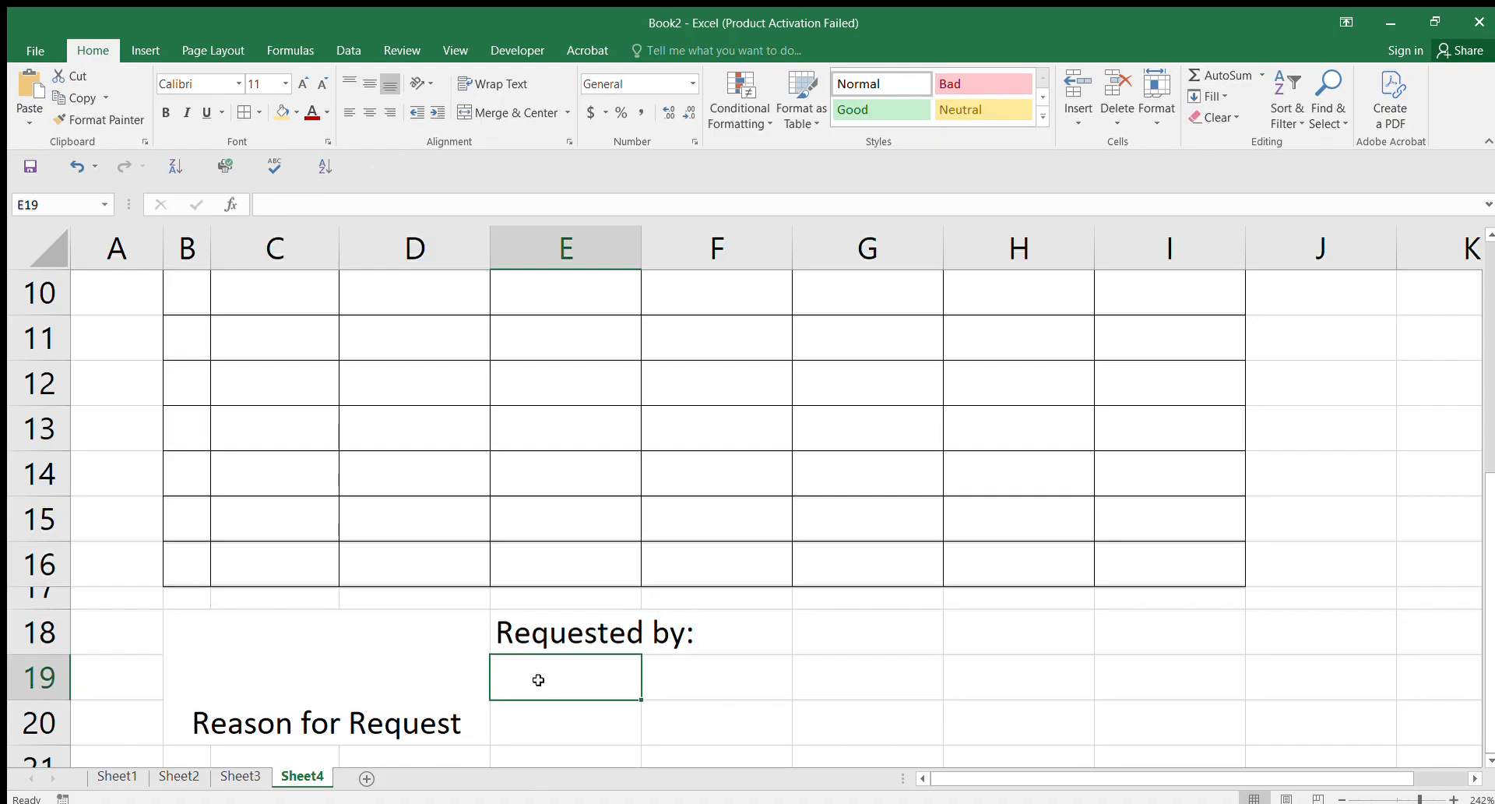
{"action": "type", "text": "d"}
{"action": "key", "text": "BackSpace"}
{"action": "type", "text": "Date"}
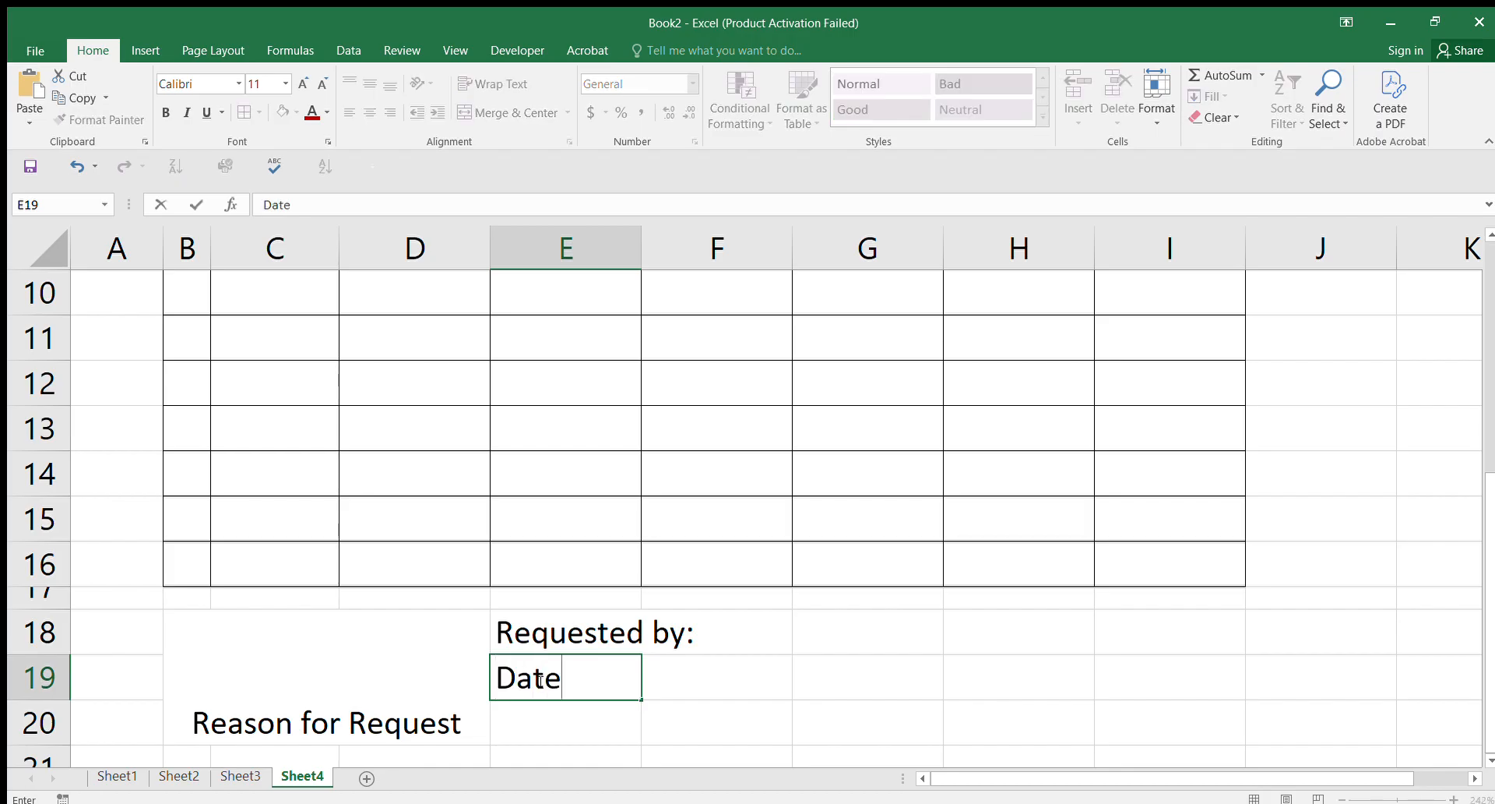
{"action": "type", "text": ":"}
{"action": "key", "text": "Return"}
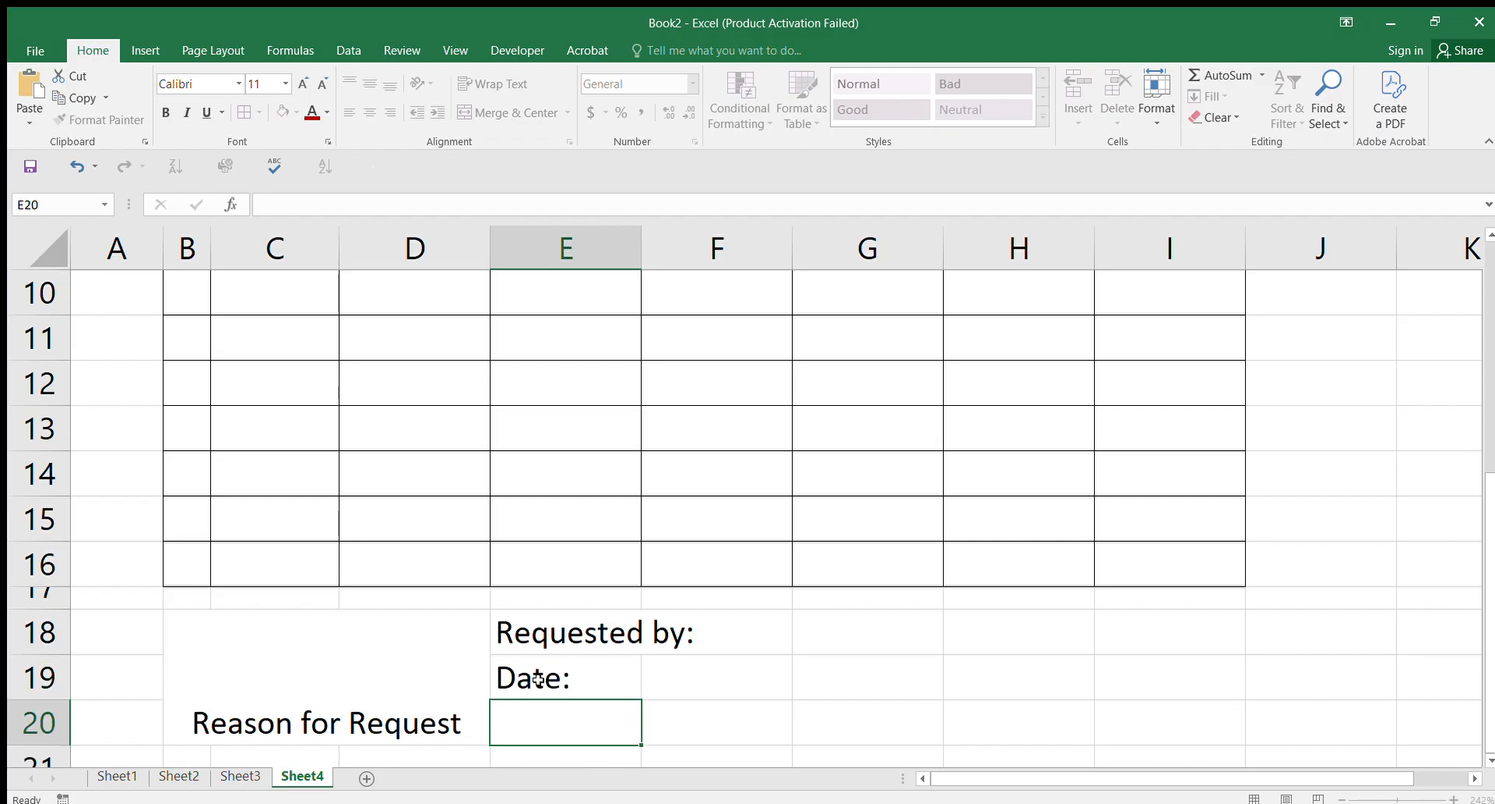
Step: Enter 'Authorized by:' in E20 and another 'Date:' in E21
{"action": "type", "text": "Authorized by:"}
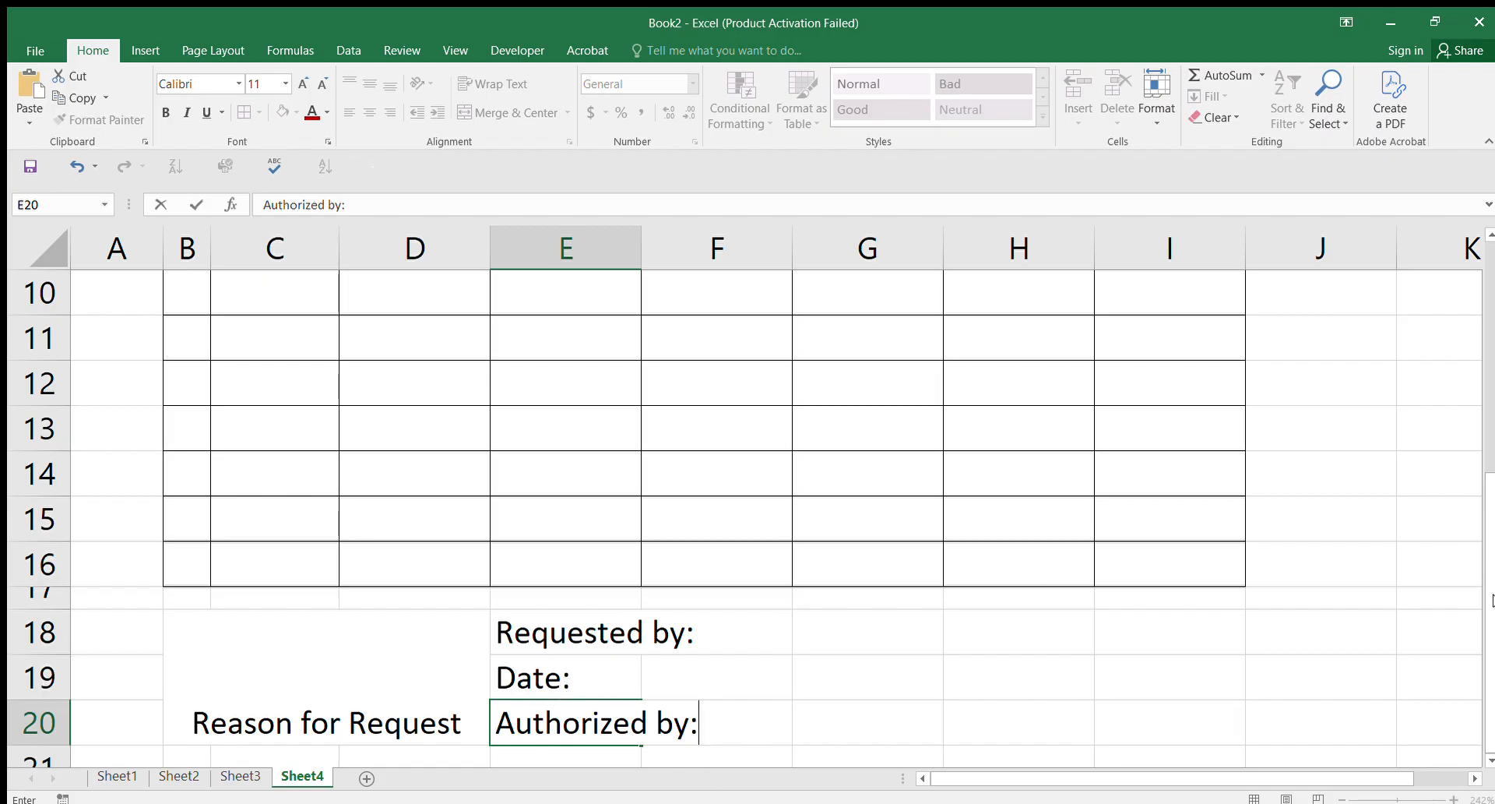
{"action": "scroll", "coordinate": [1489, 760], "scroll_direction": "down", "scroll_amount": 1}
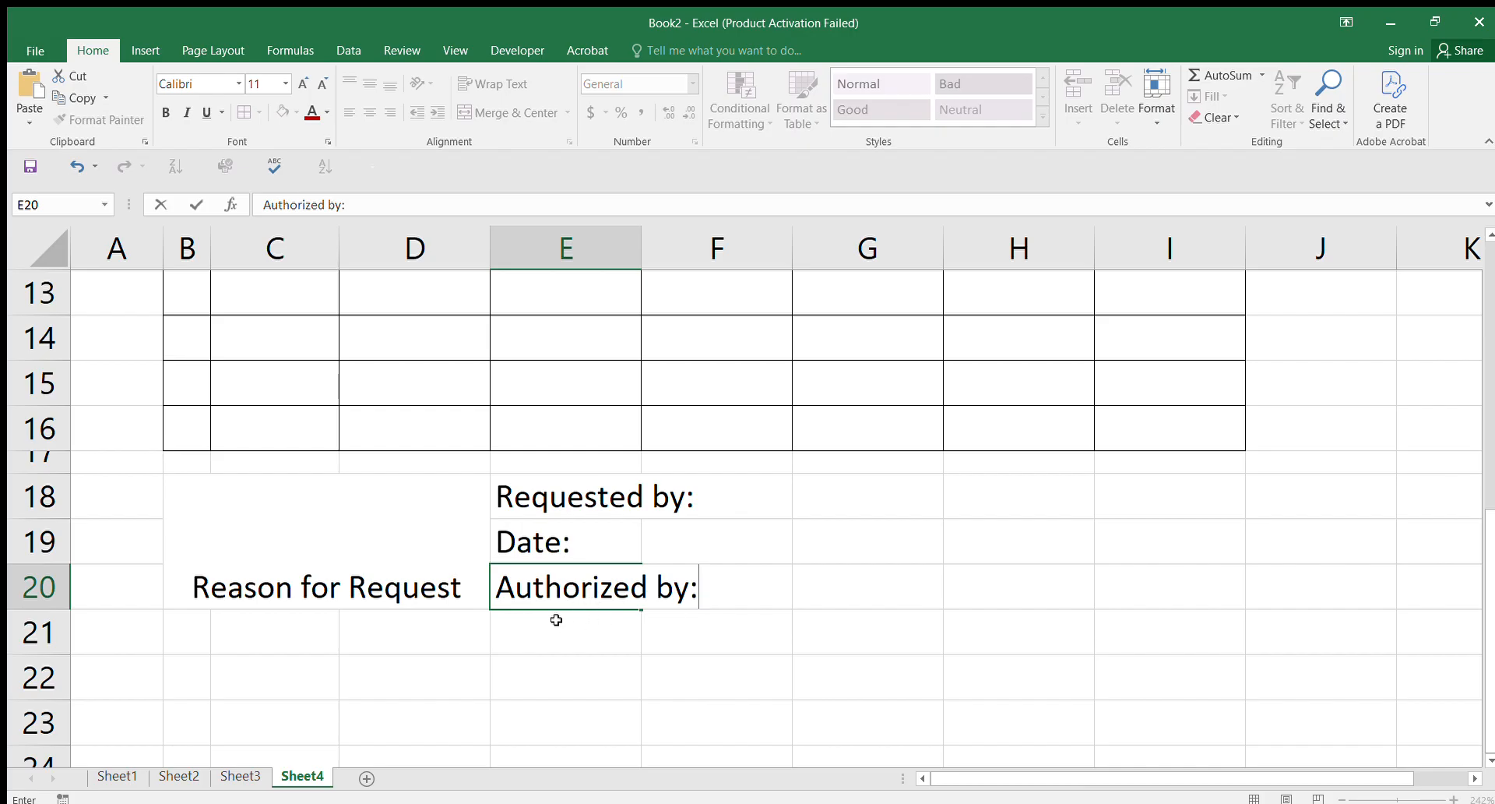
{"action": "left_click", "coordinate": [525, 639]}
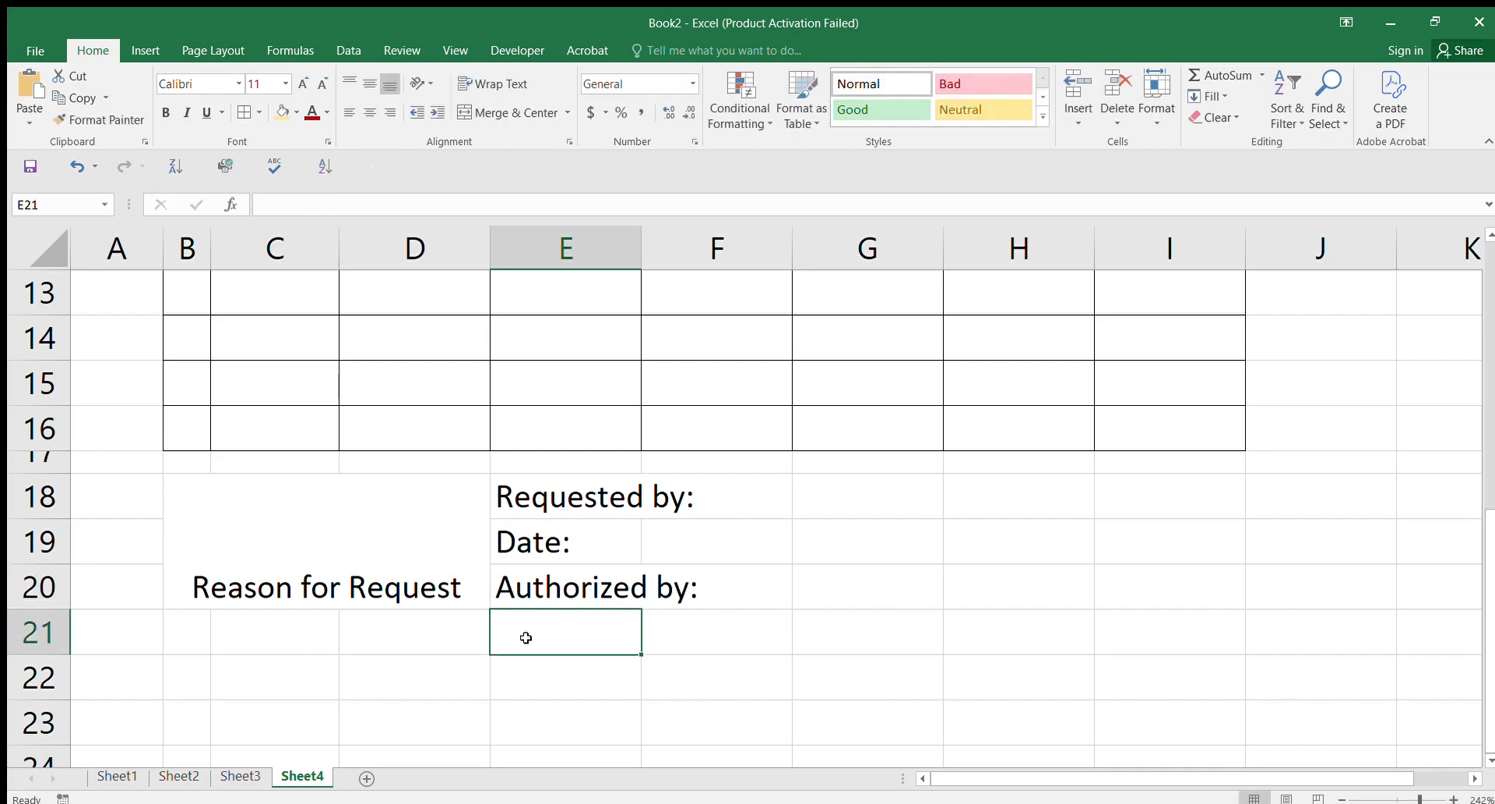
{"action": "type", "text": "Date:"}
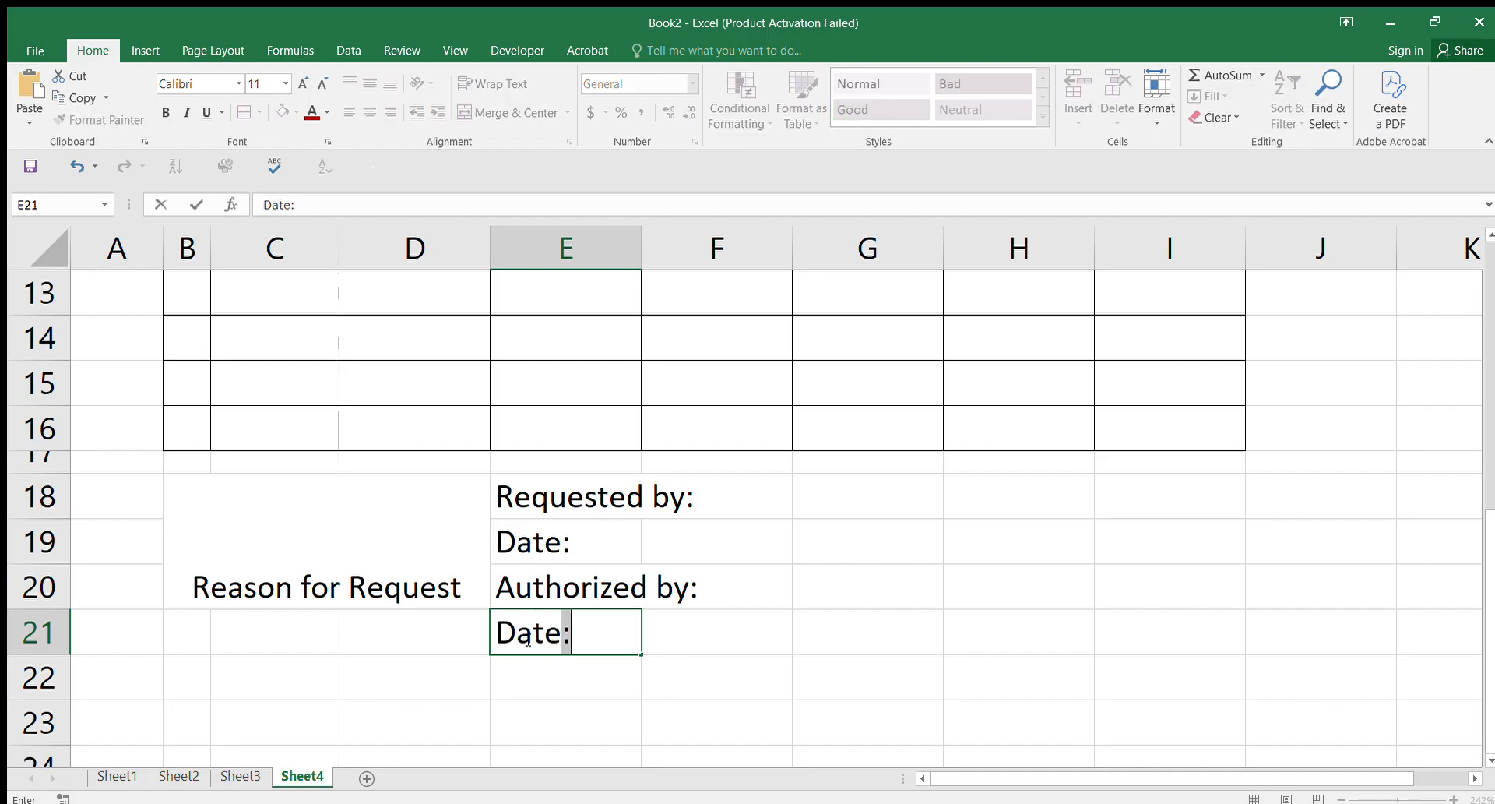
{"action": "left_click", "coordinate": [750, 628]}
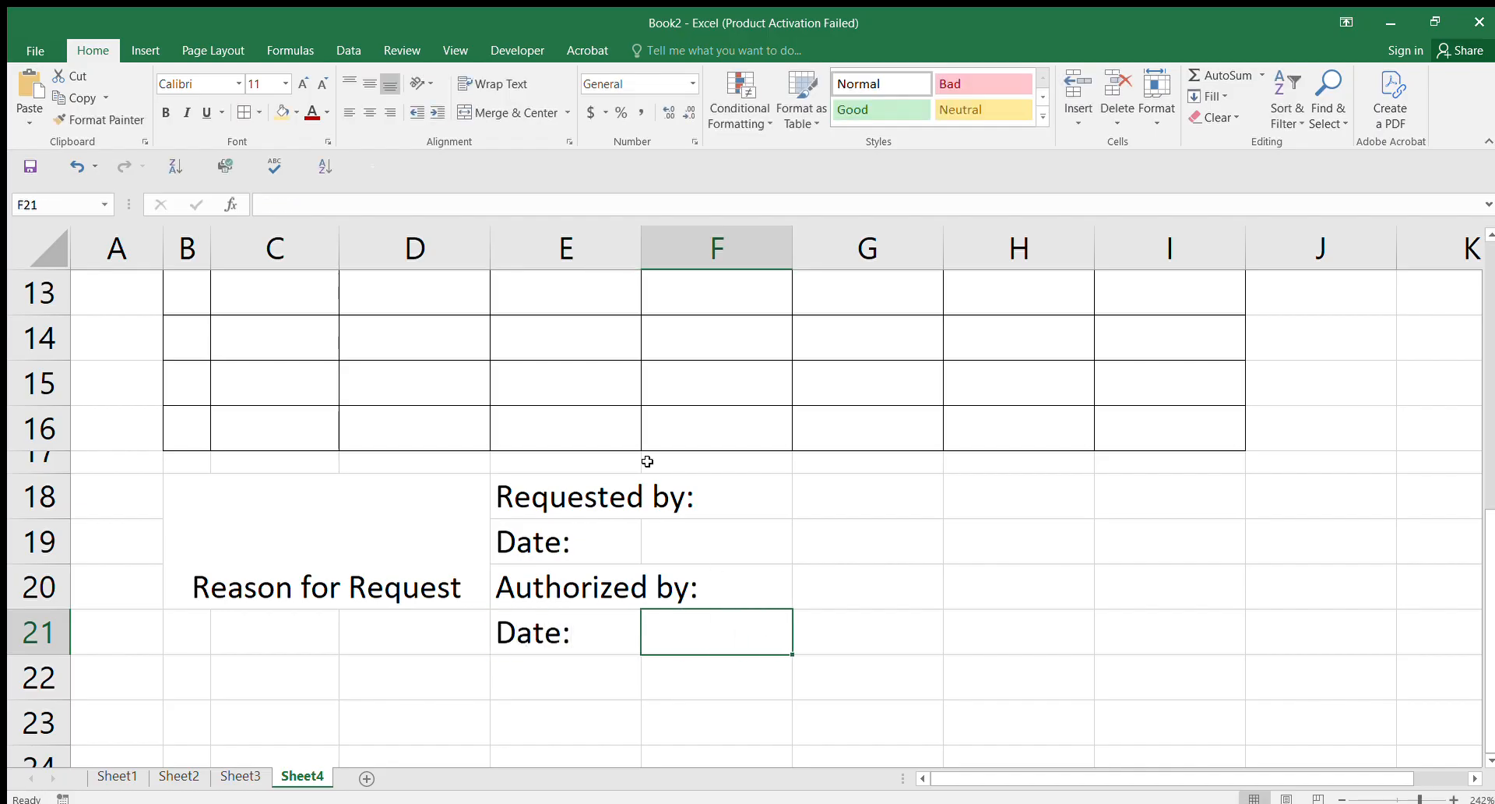
Step: Widen column E to fit the sign-off labels
{"action": "left_click_drag", "start_coordinate": [645, 233], "coordinate": [705, 253]}
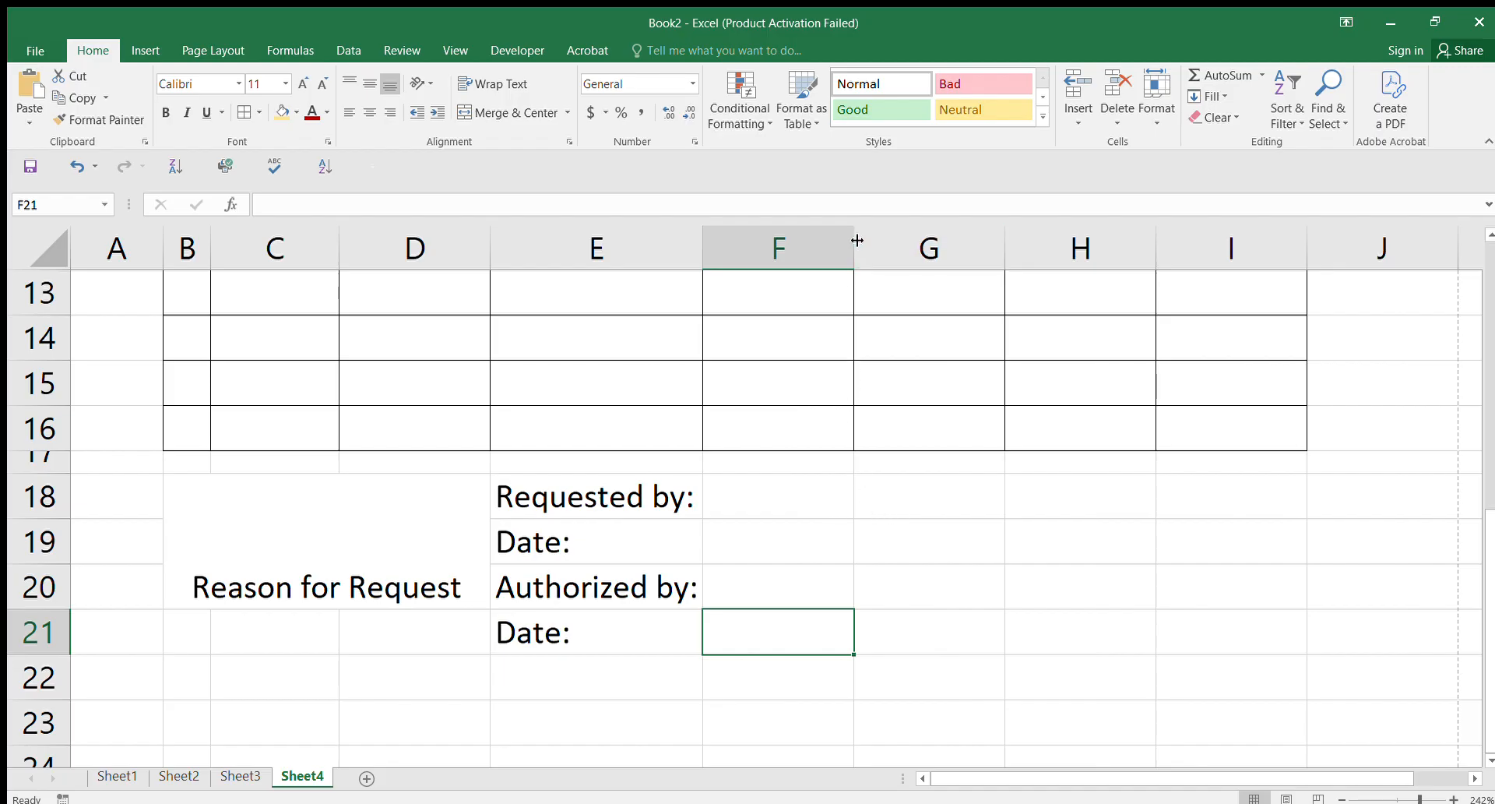
{"action": "left_click_drag", "start_coordinate": [1489, 561], "coordinate": [1472, 339]}
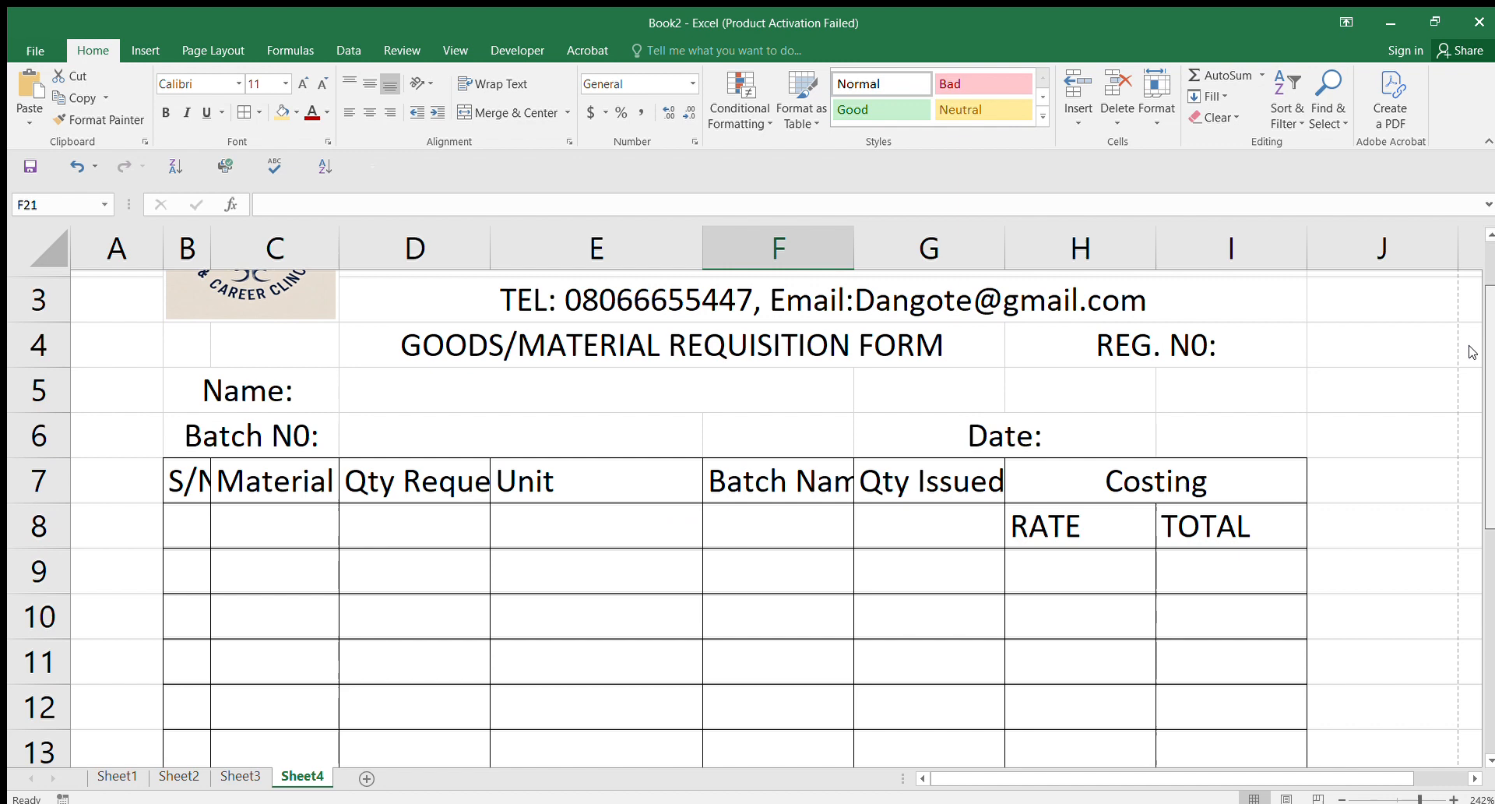
{"action": "scroll", "coordinate": [1469, 358], "scroll_direction": "down", "scroll_amount": 3}
{"action": "scroll", "coordinate": [1418, 560], "scroll_direction": "down", "scroll_amount": 1}
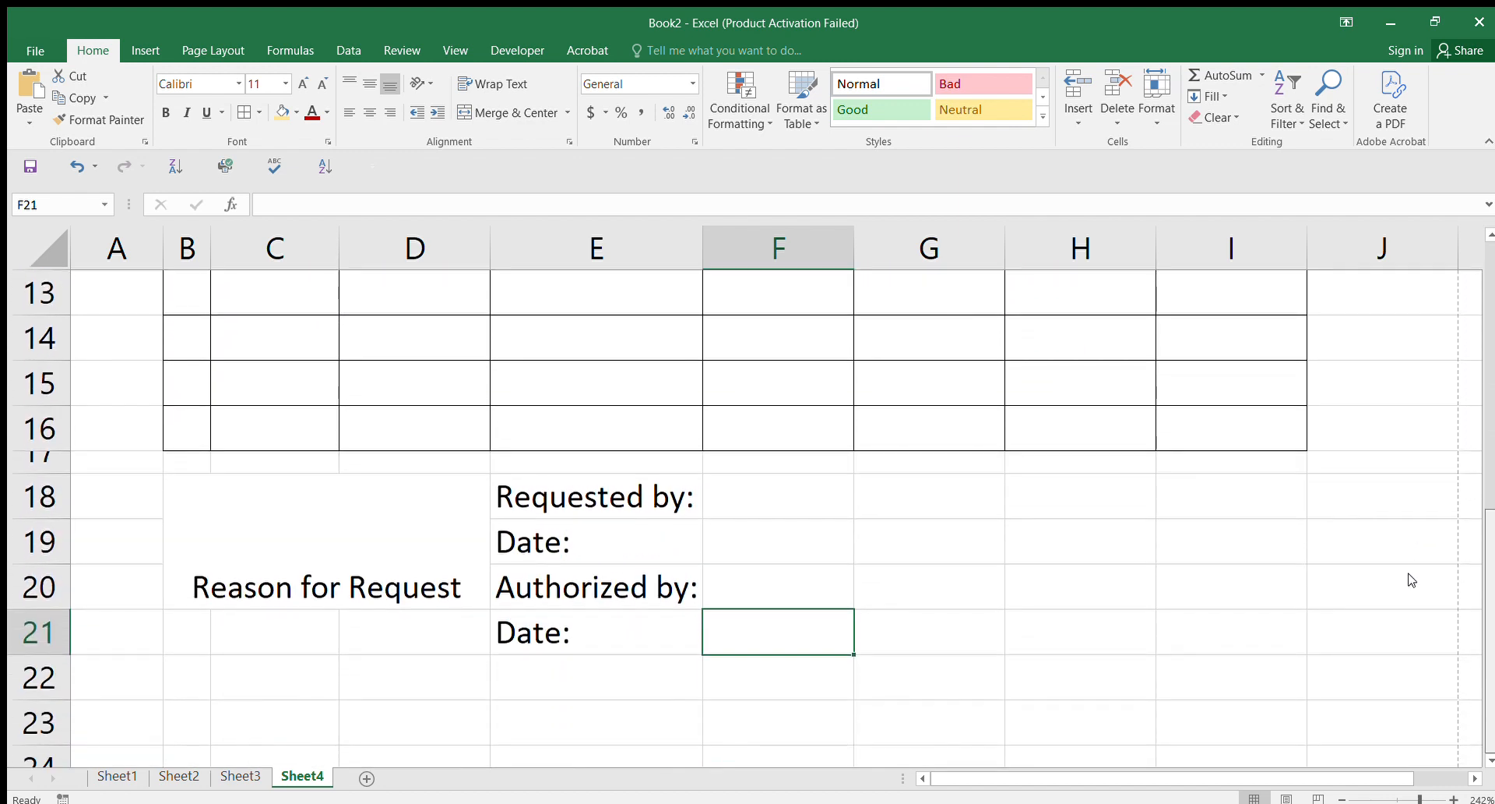
Step: Enter 'Store by:' in G18 and copy the 'Date:' label from E19 into G19
{"action": "left_click", "coordinate": [901, 500]}
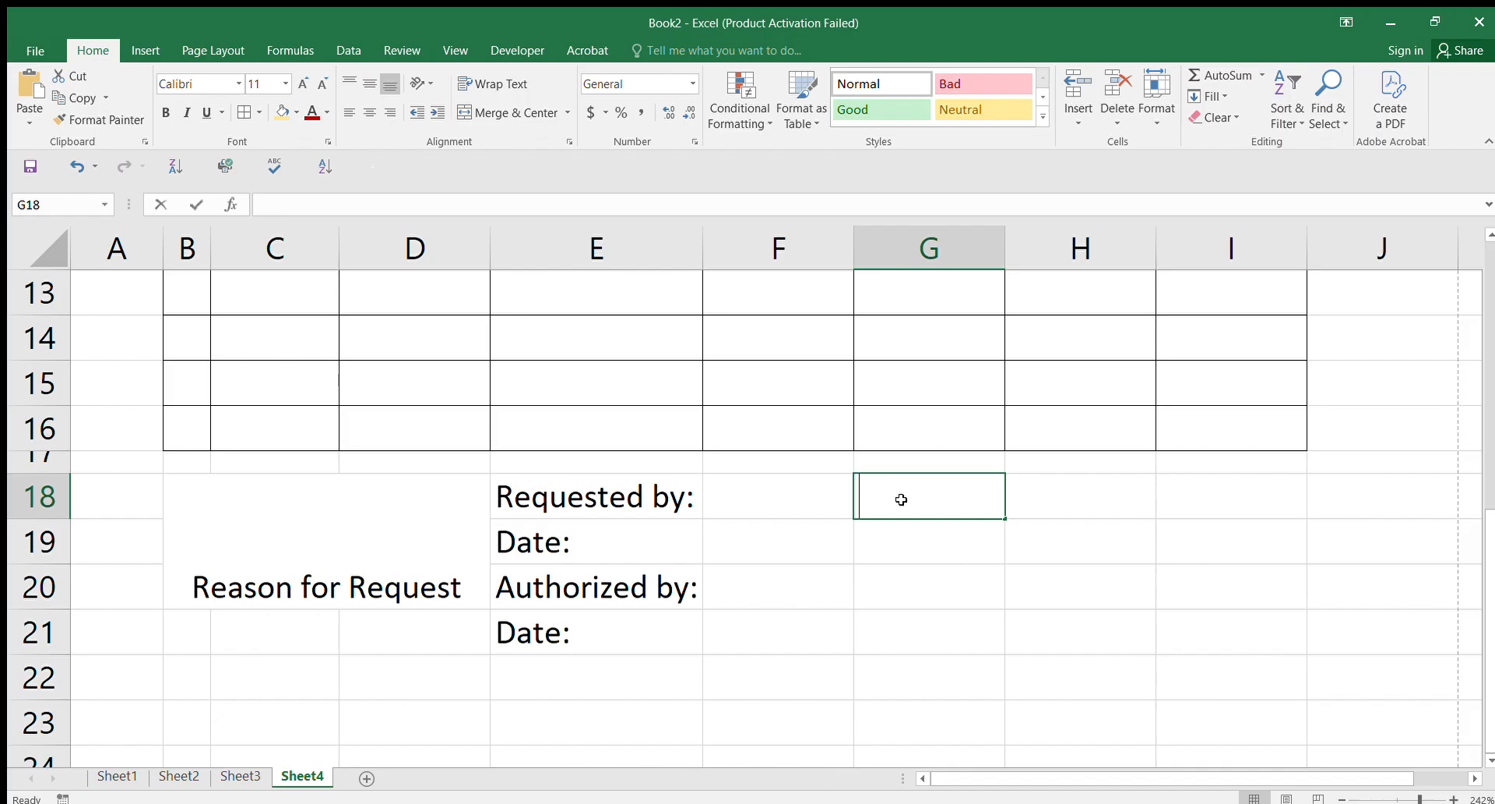
{"action": "type", "text": "st"}
{"action": "key", "text": "BackSpace"}
{"action": "key", "text": "BackSpace"}
{"action": "type", "text": "S"}
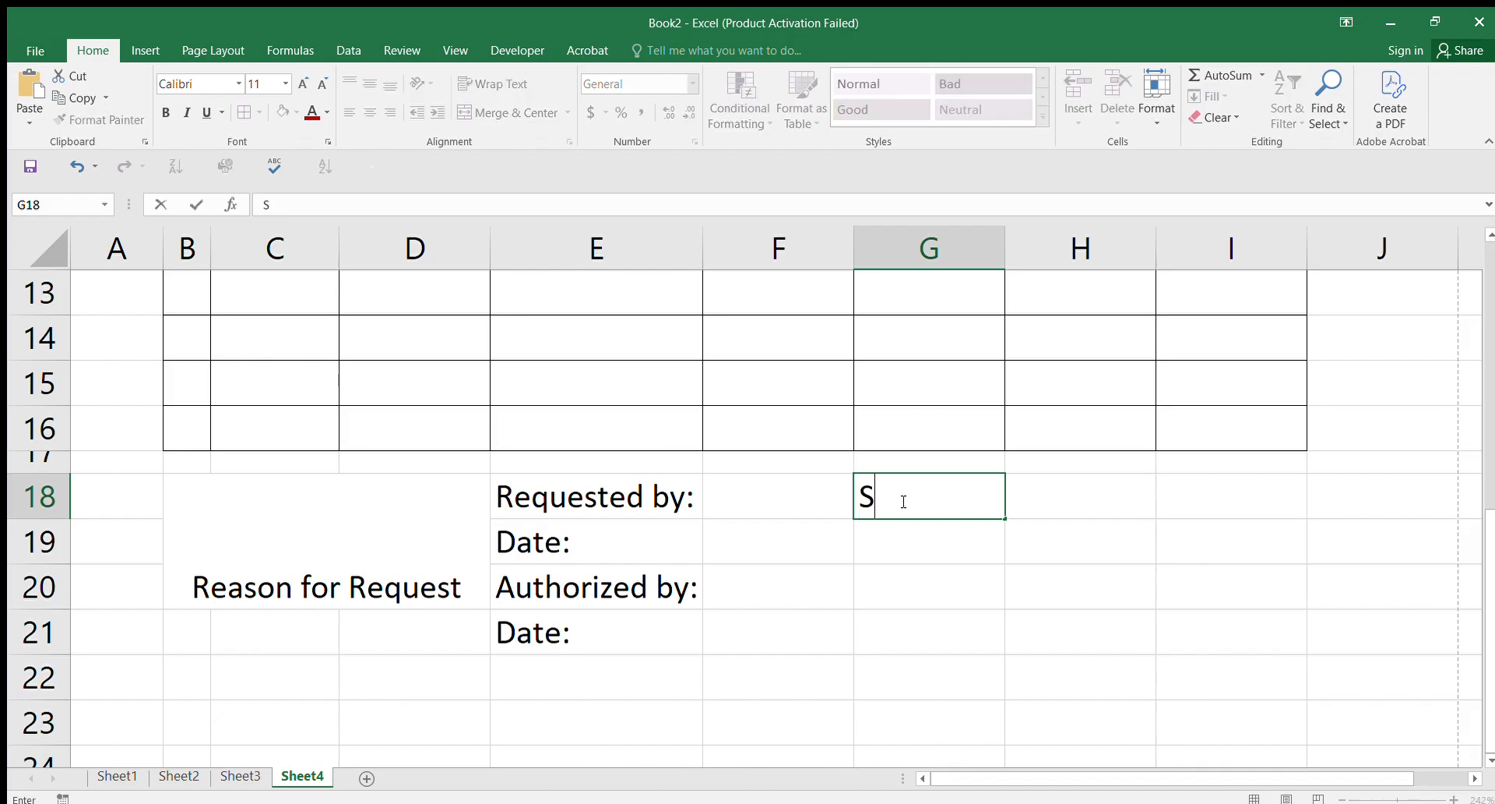
{"action": "type", "text": "tore by:"}
{"action": "key", "text": "Return"}
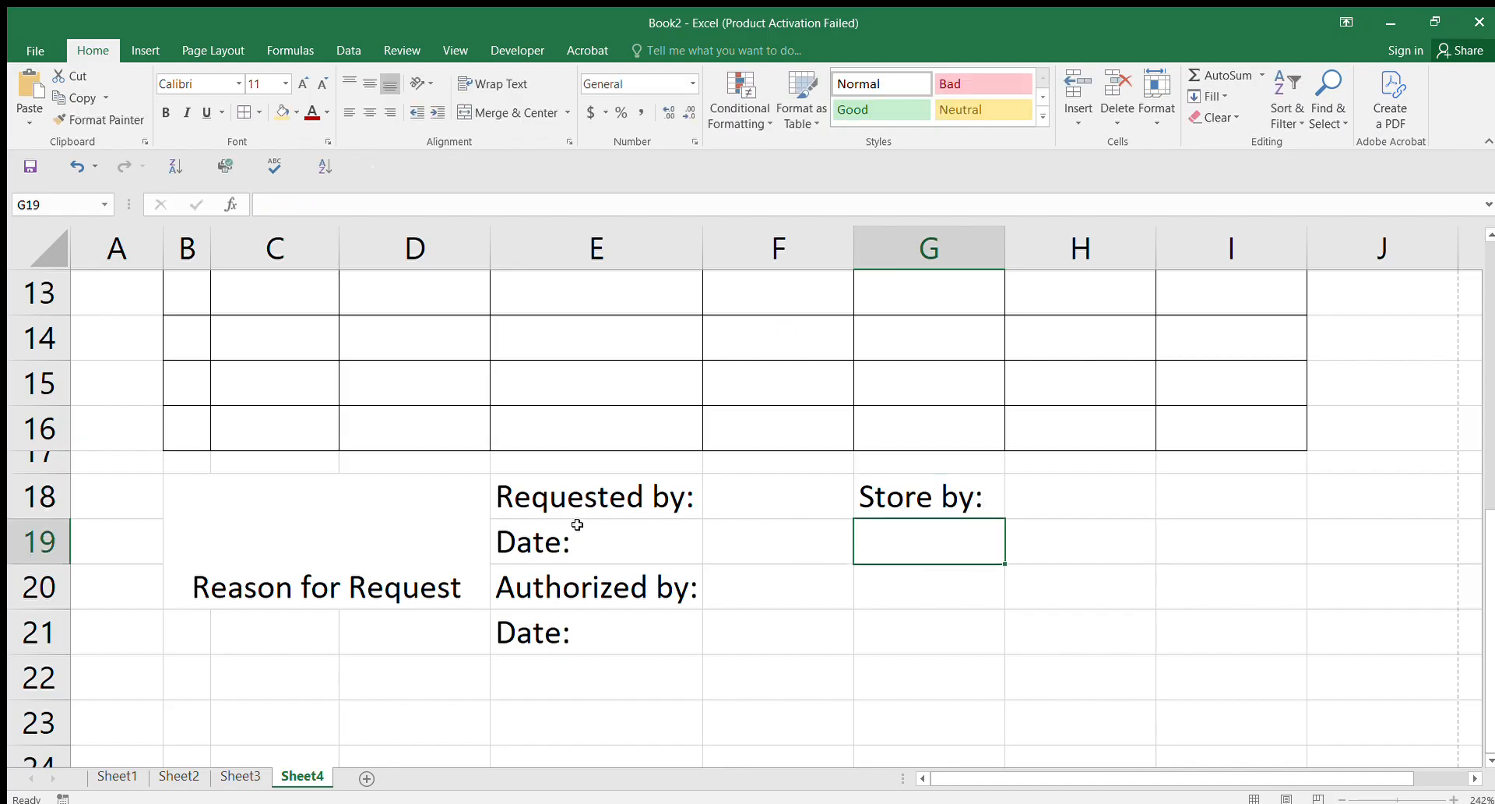
{"action": "left_click", "coordinate": [577, 524]}
{"action": "key", "text": "ctrl+c"}
{"action": "left_click", "coordinate": [908, 541]}
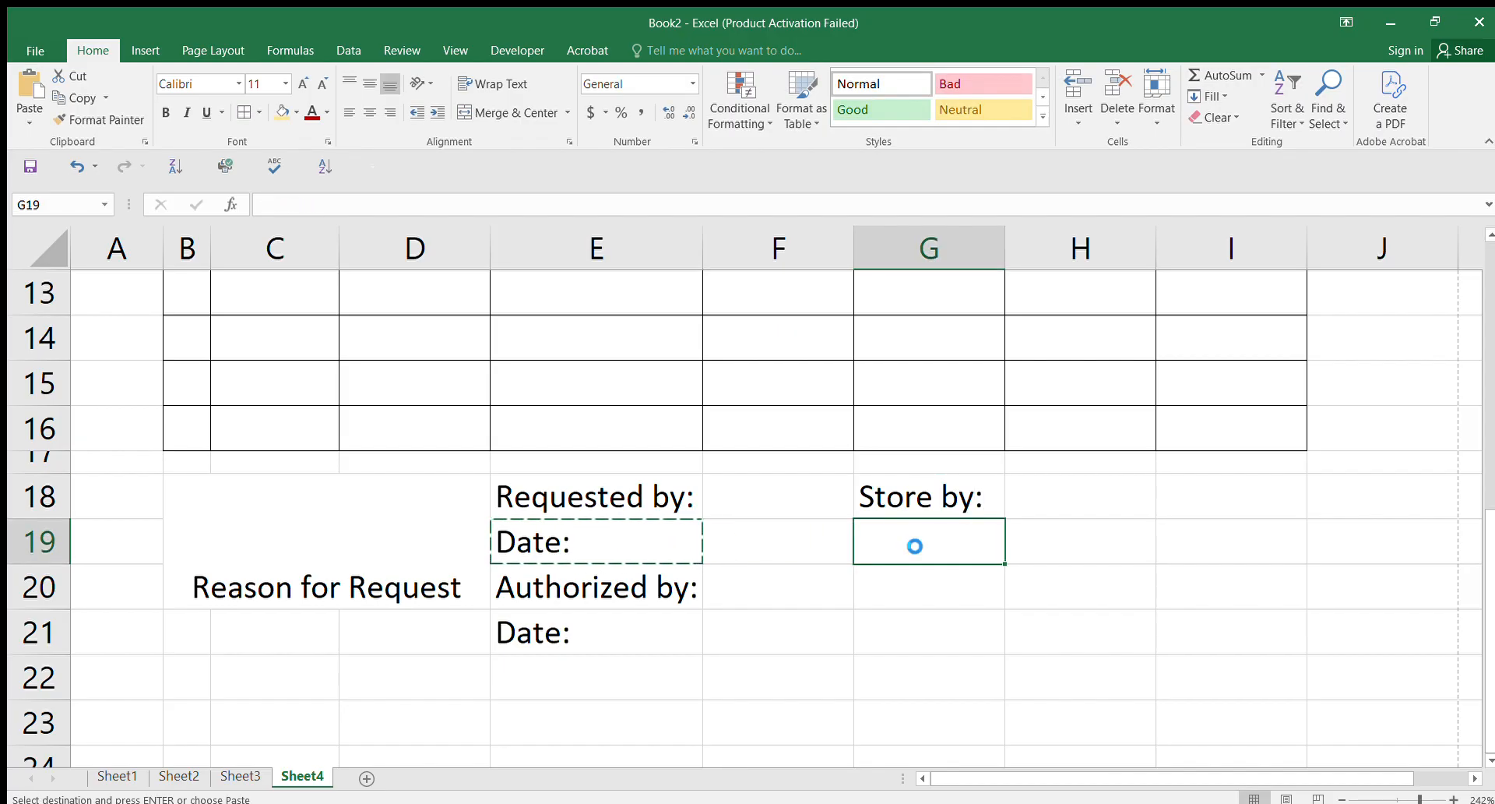
{"action": "key", "text": "ctrl+v"}
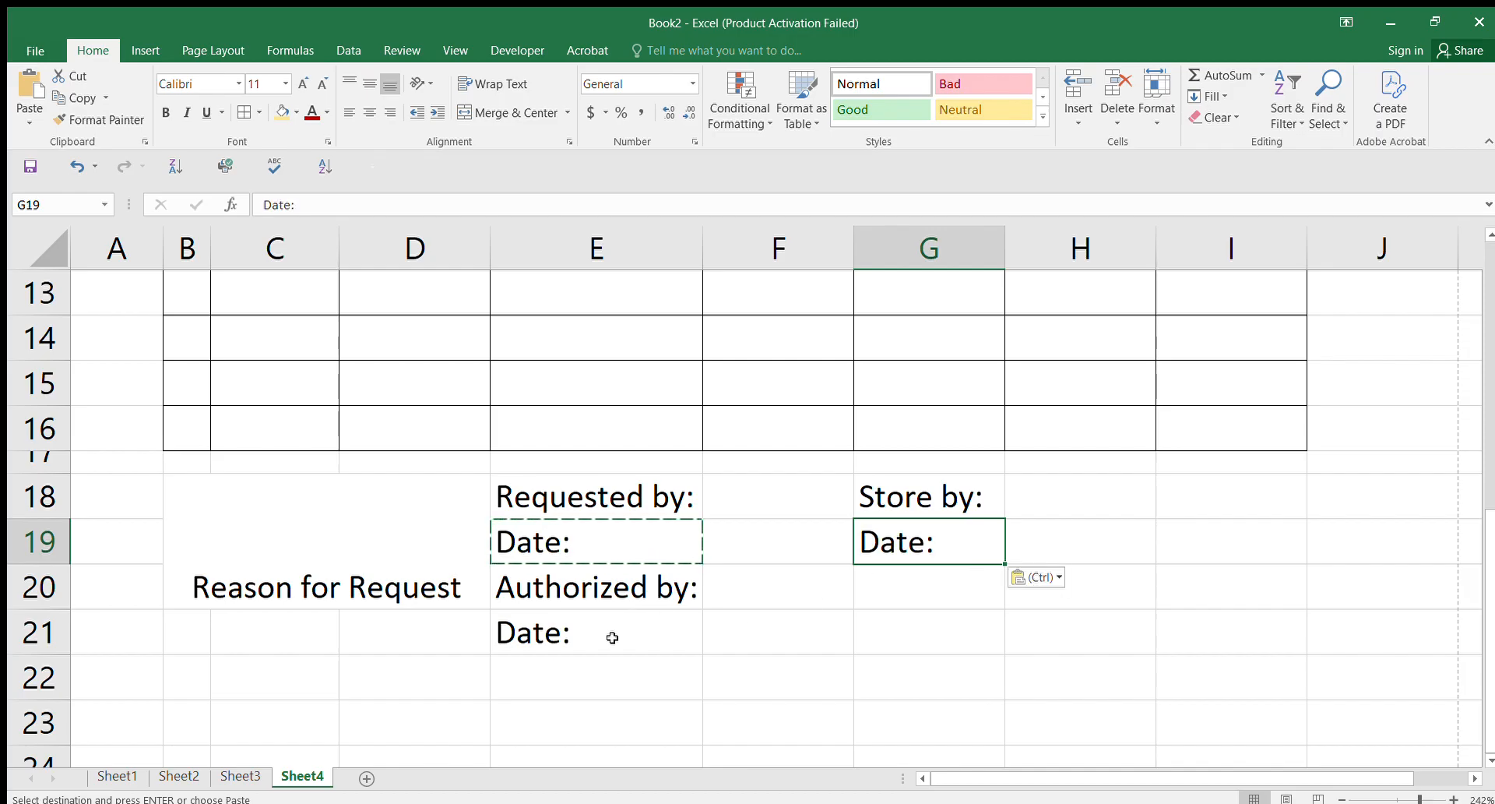
Step: Enter 'Received by' in G20 and copy 'Date:' from E21 into G21
{"action": "left_click", "coordinate": [888, 586]}
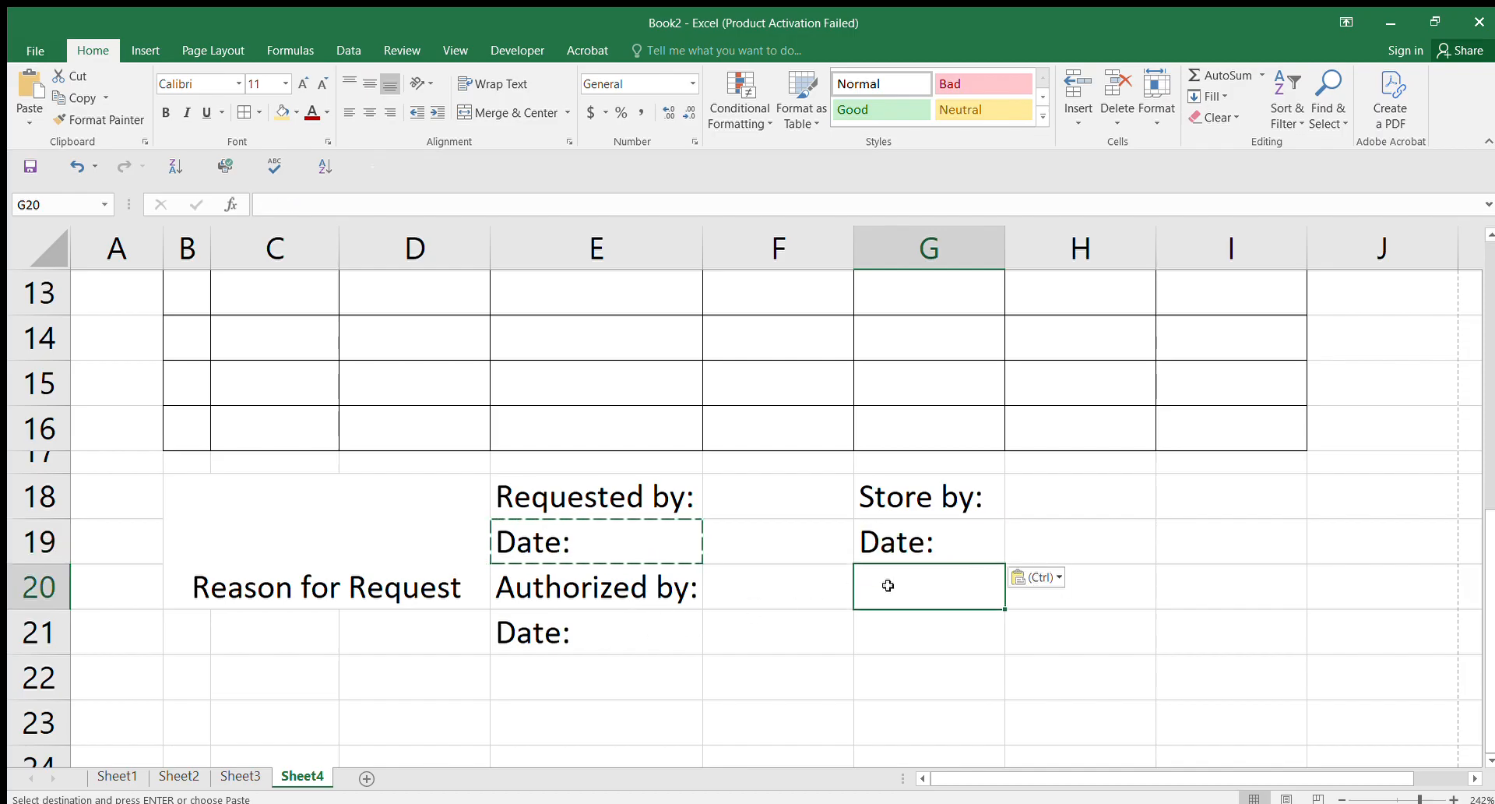
{"action": "type", "text": "R"}
{"action": "type", "text": "ecieved"}
{"action": "type", "text": " by"}
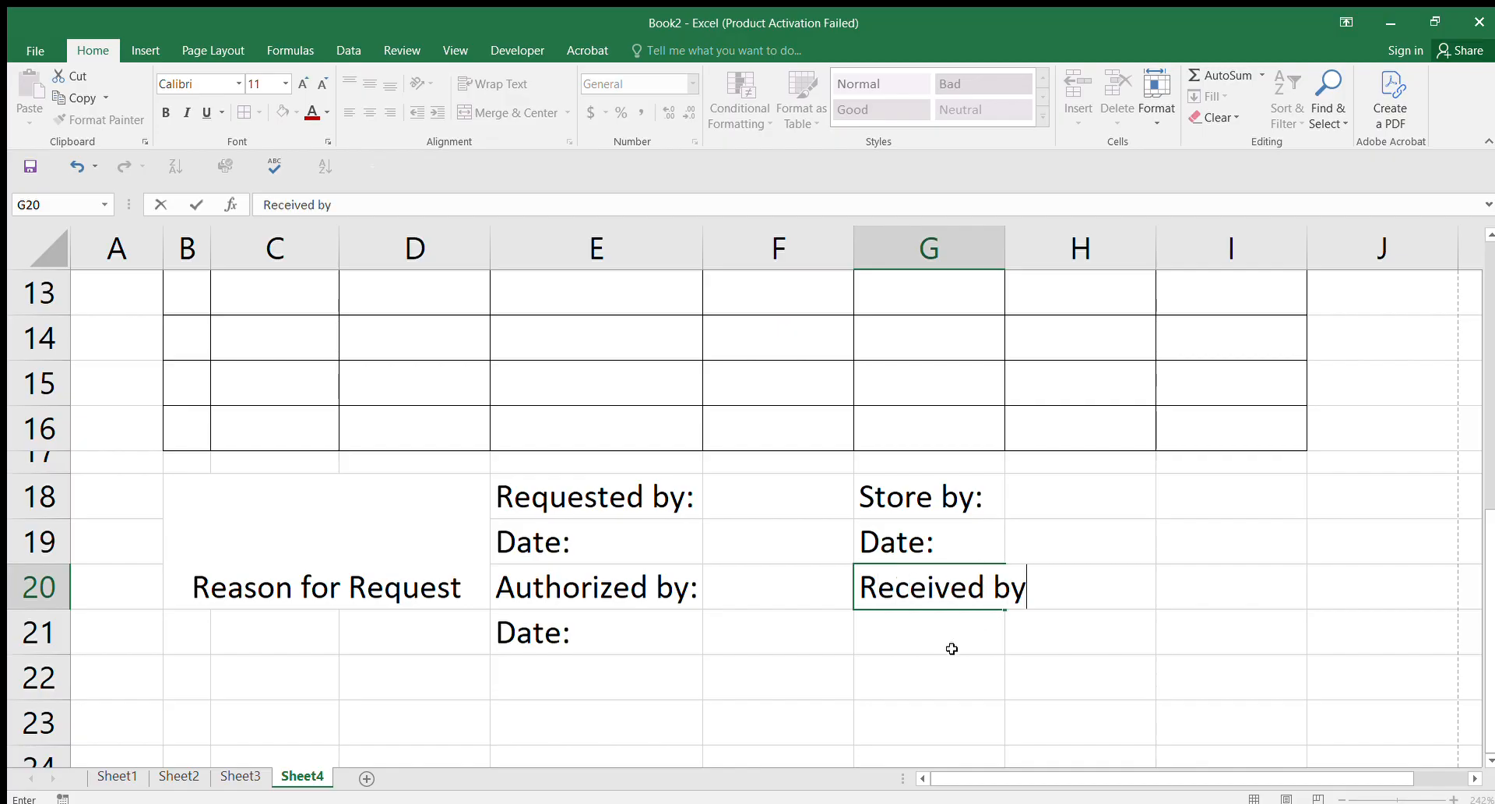
{"action": "key", "text": "Return"}
{"action": "left_click", "coordinate": [575, 631]}
{"action": "key", "text": "ctrl+c"}
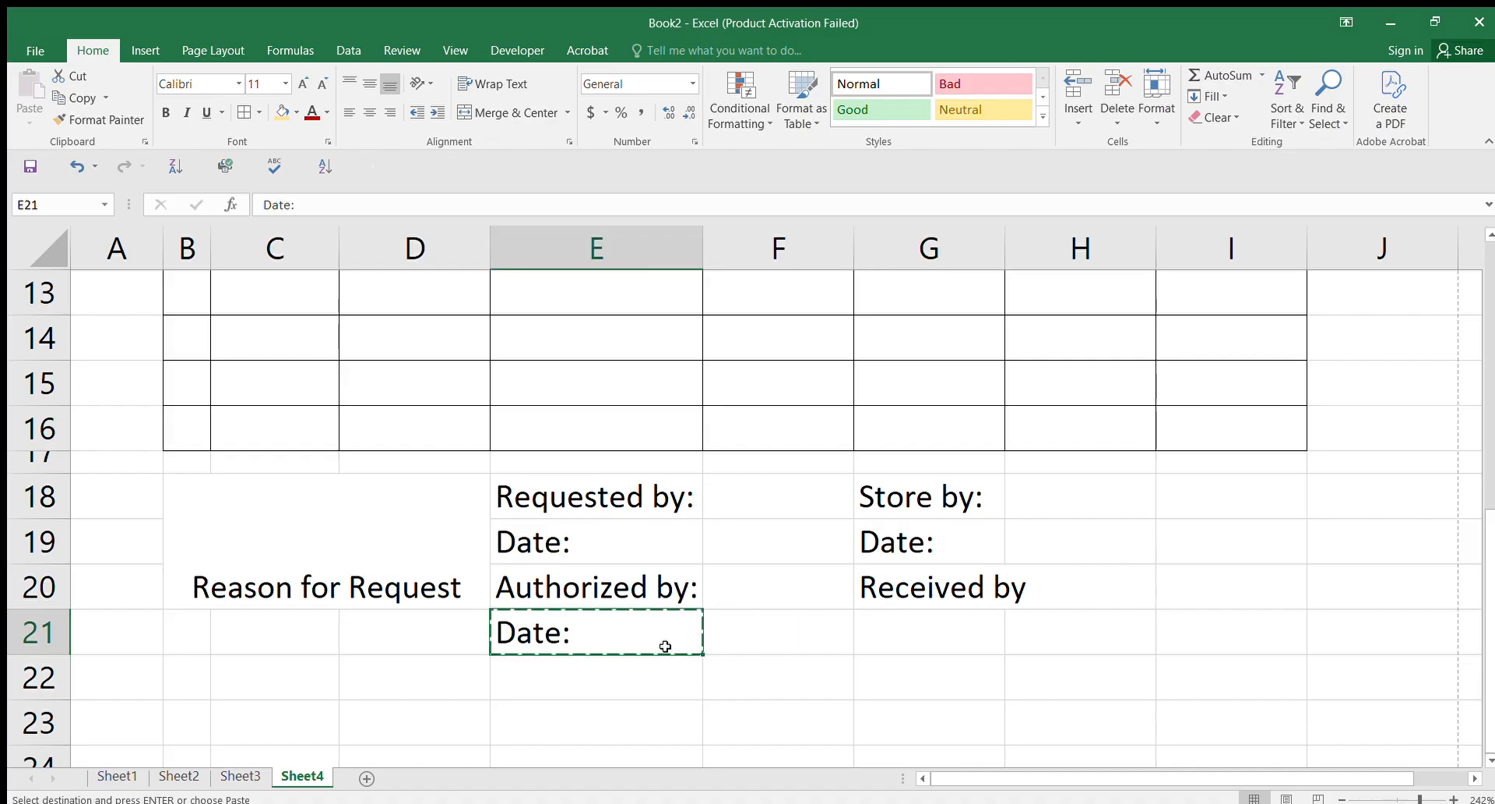
{"action": "left_click", "coordinate": [897, 622]}
{"action": "key", "text": "ctrl+v"}
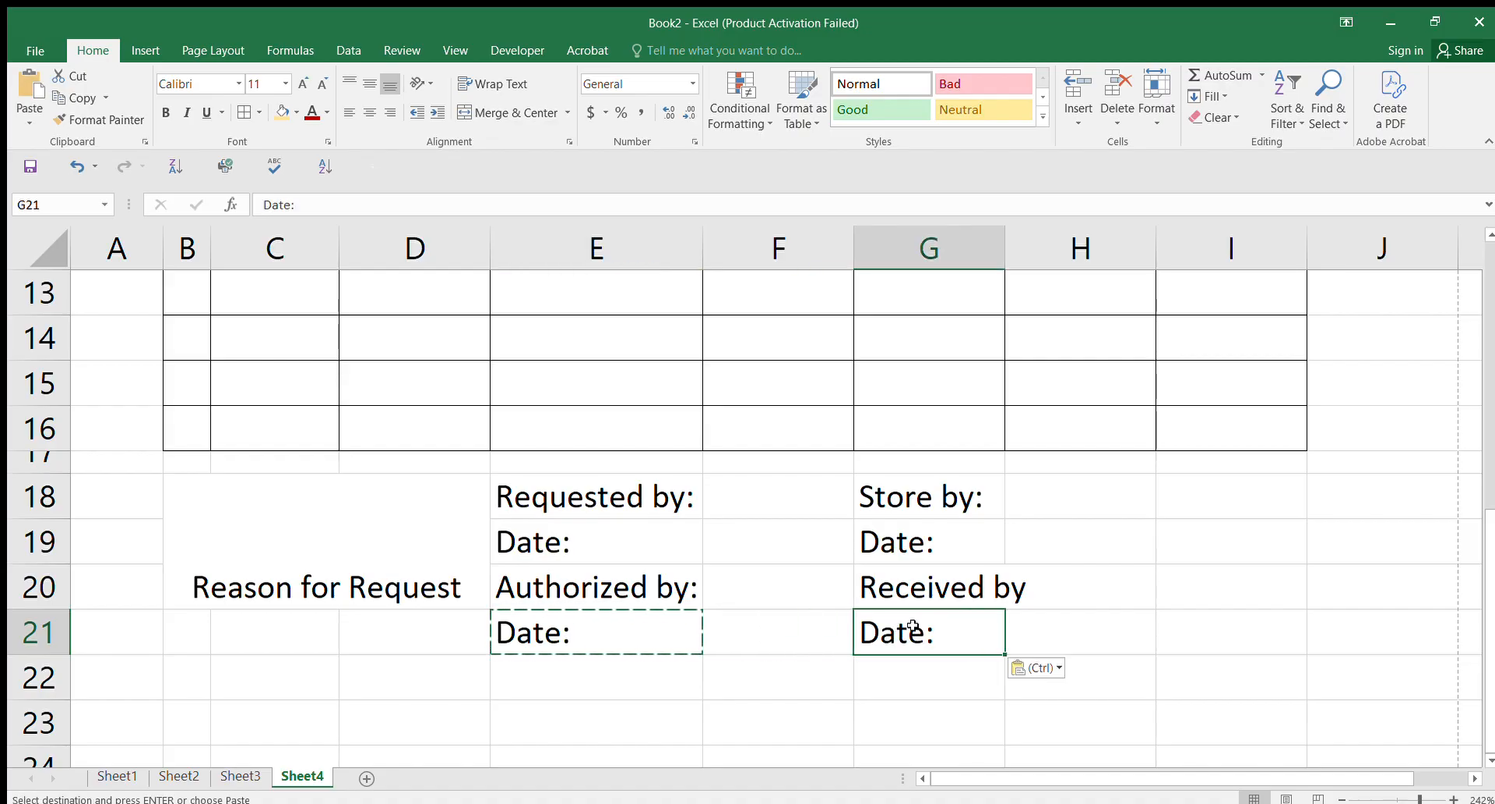
{"action": "left_click", "coordinate": [1055, 596]}
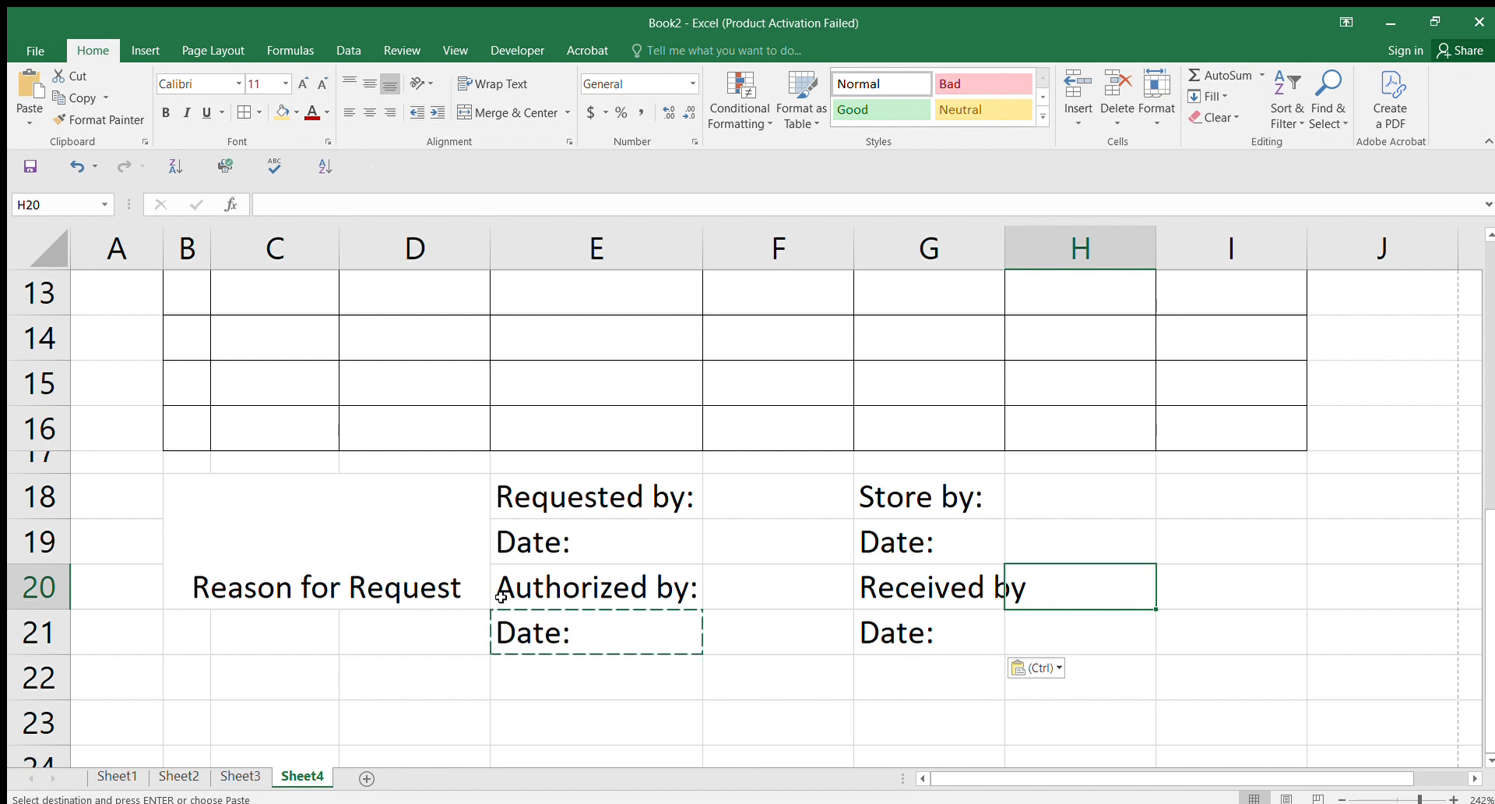
Step: Re-merge B18:D21 as one Reason for Request block and widen column G slightly
{"action": "left_click_drag", "start_coordinate": [217, 515], "coordinate": [355, 647]}
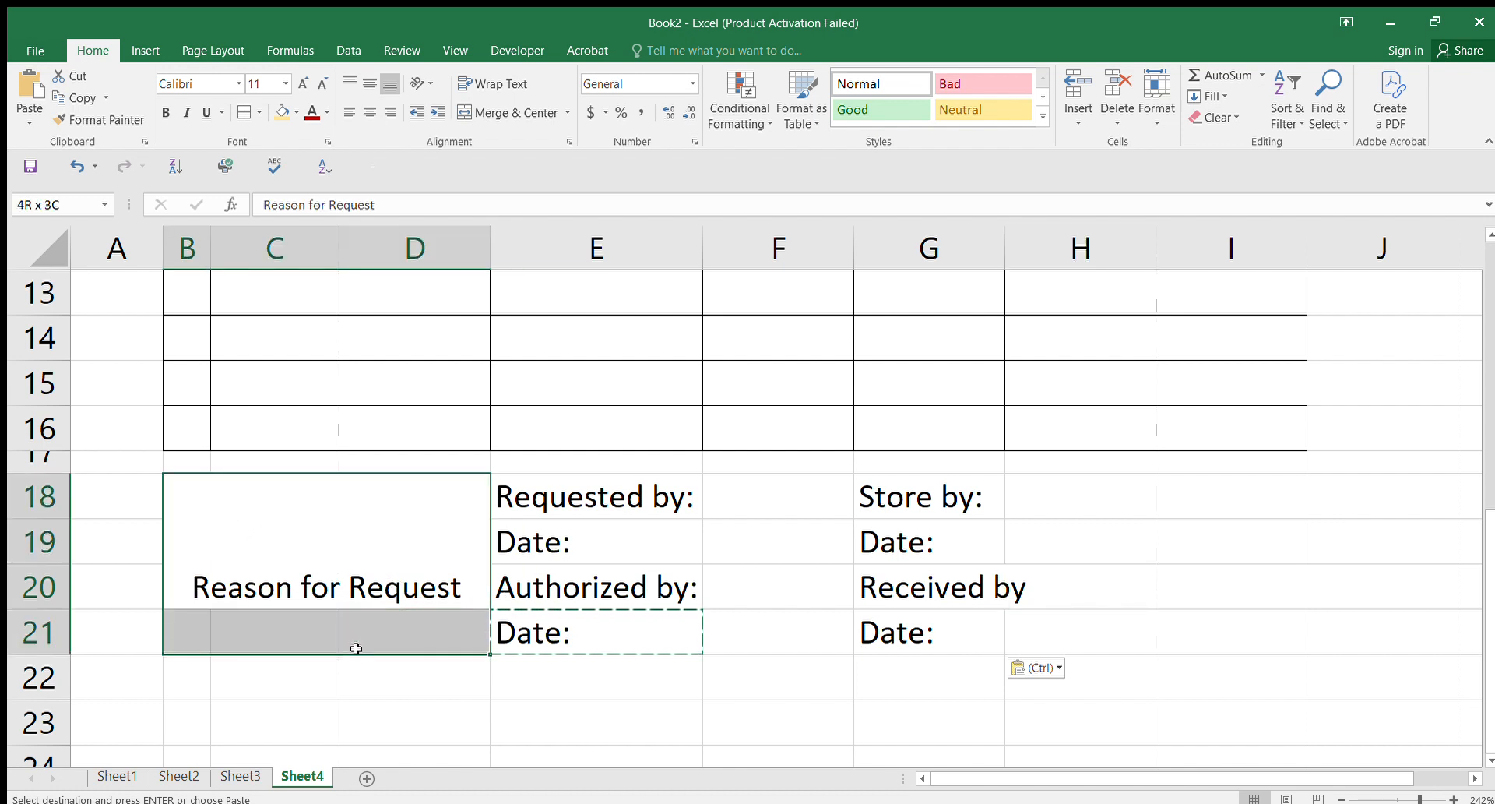
{"action": "left_click", "coordinate": [495, 115]}
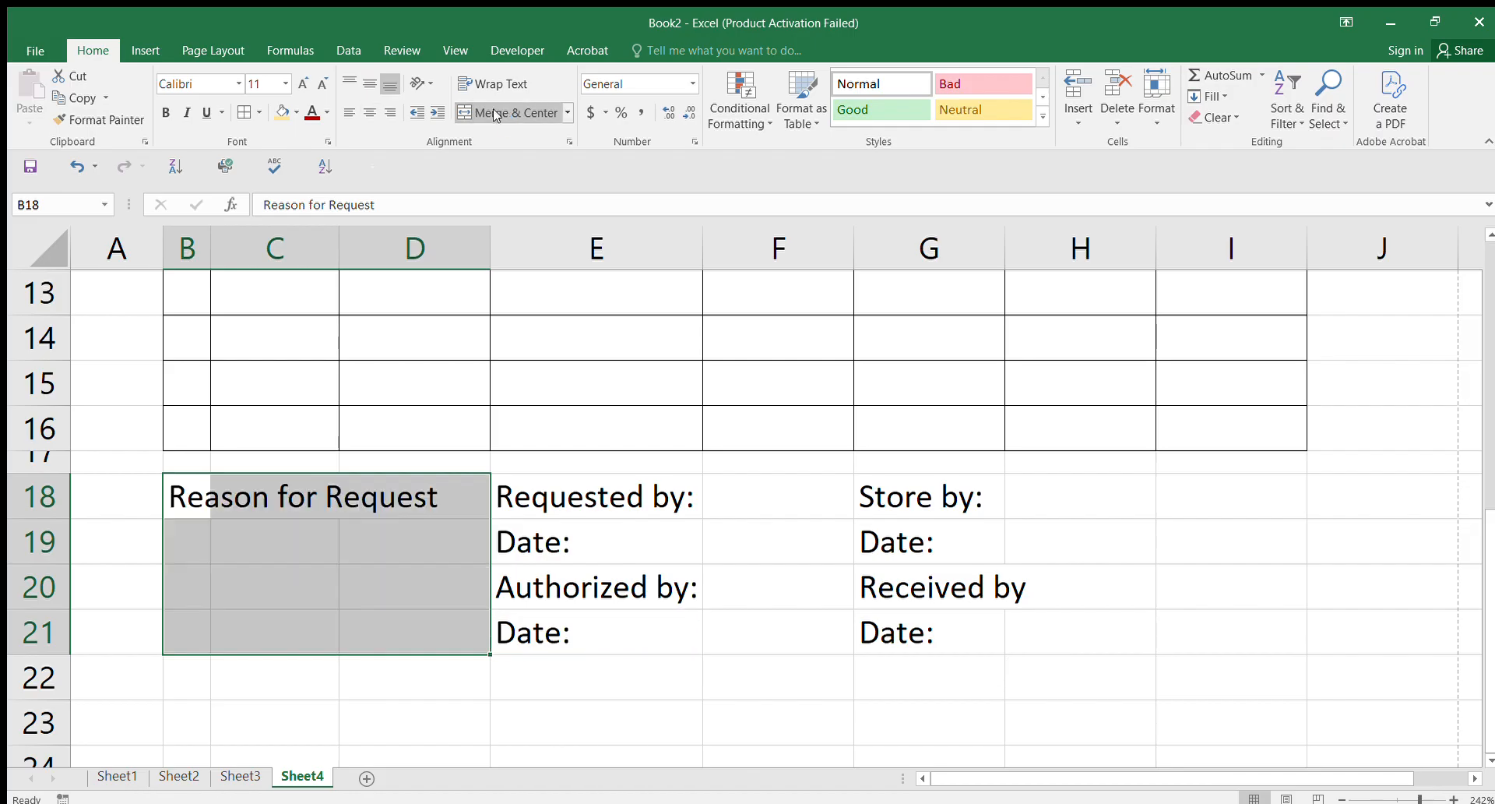
{"action": "left_click", "coordinate": [496, 114]}
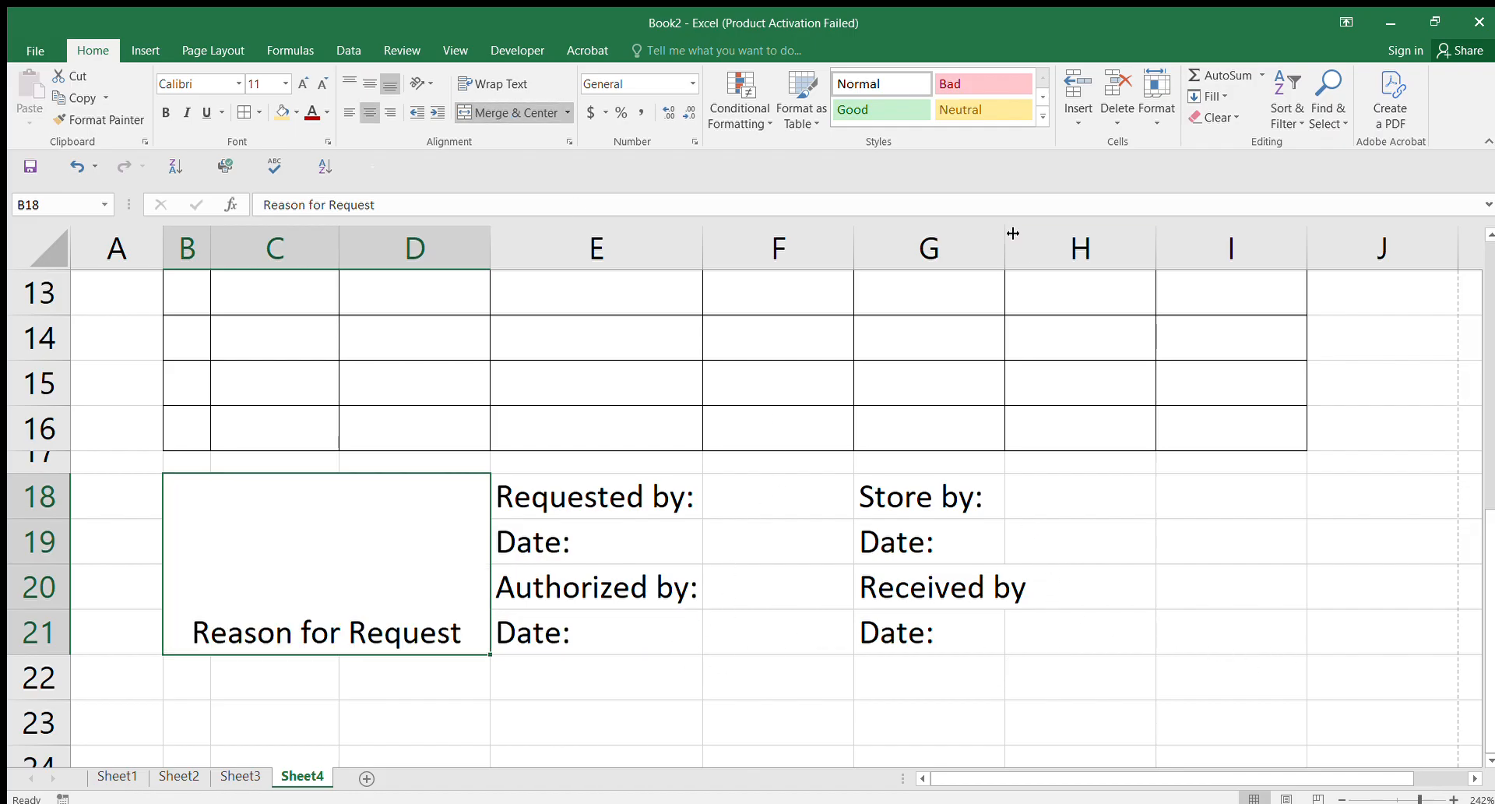
{"action": "left_click_drag", "start_coordinate": [1009, 232], "coordinate": [1028, 233]}
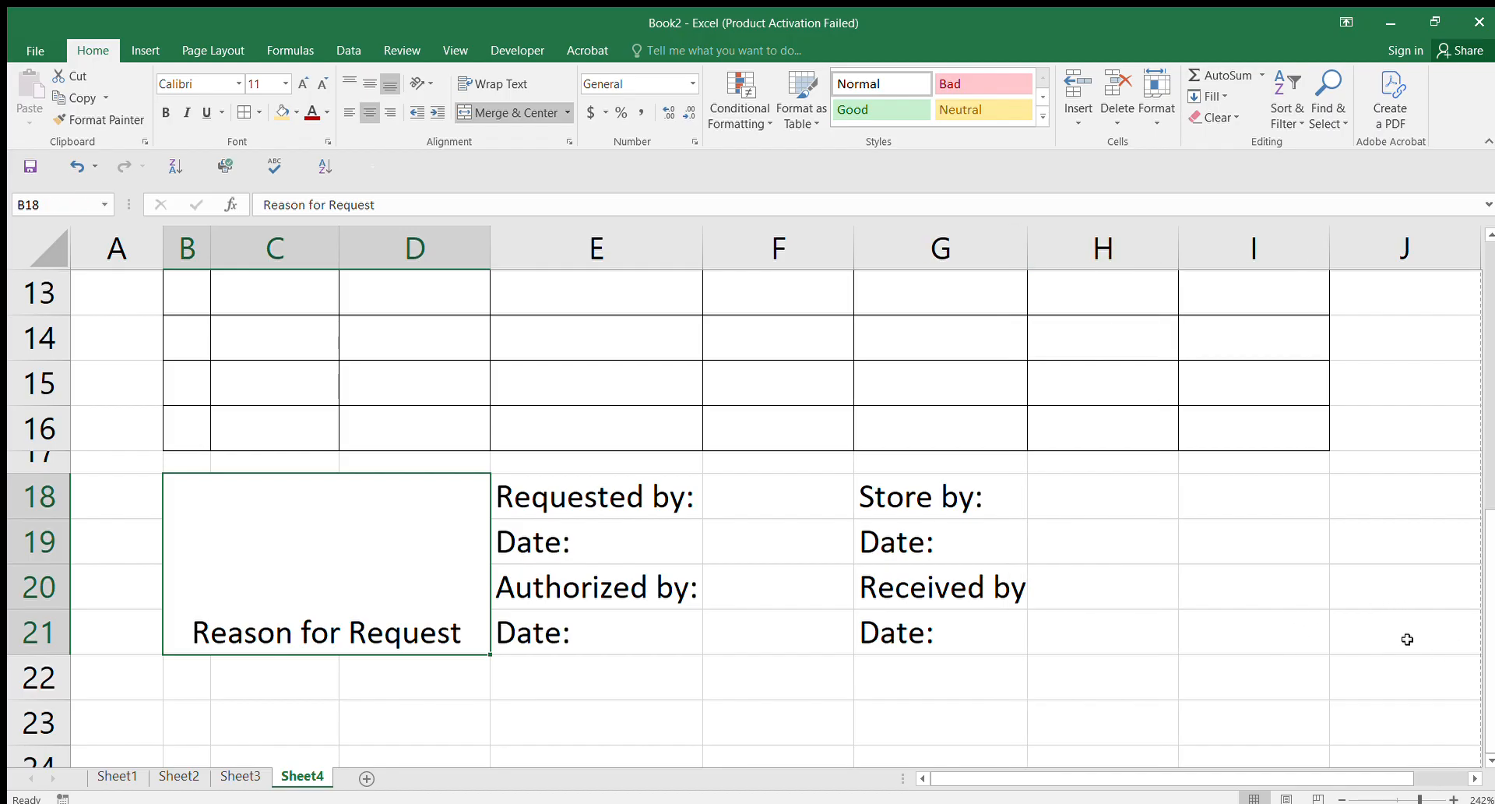
{"action": "left_click_drag", "start_coordinate": [1494, 666], "coordinate": [1493, 444]}
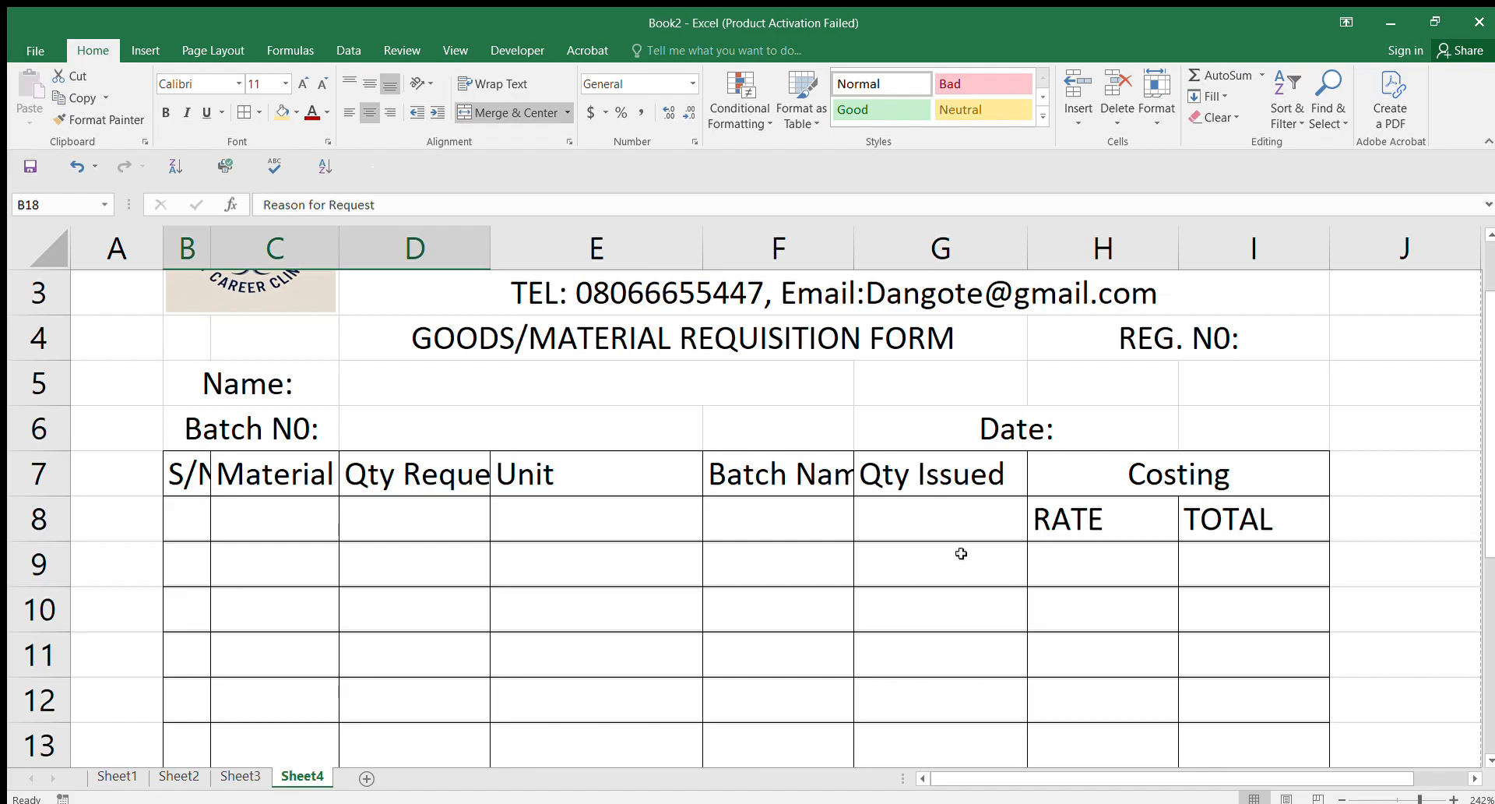
Step: Widen column F, set the E18:E21 labels to 9-point, and narrow column E
{"action": "left_click", "coordinate": [805, 524]}
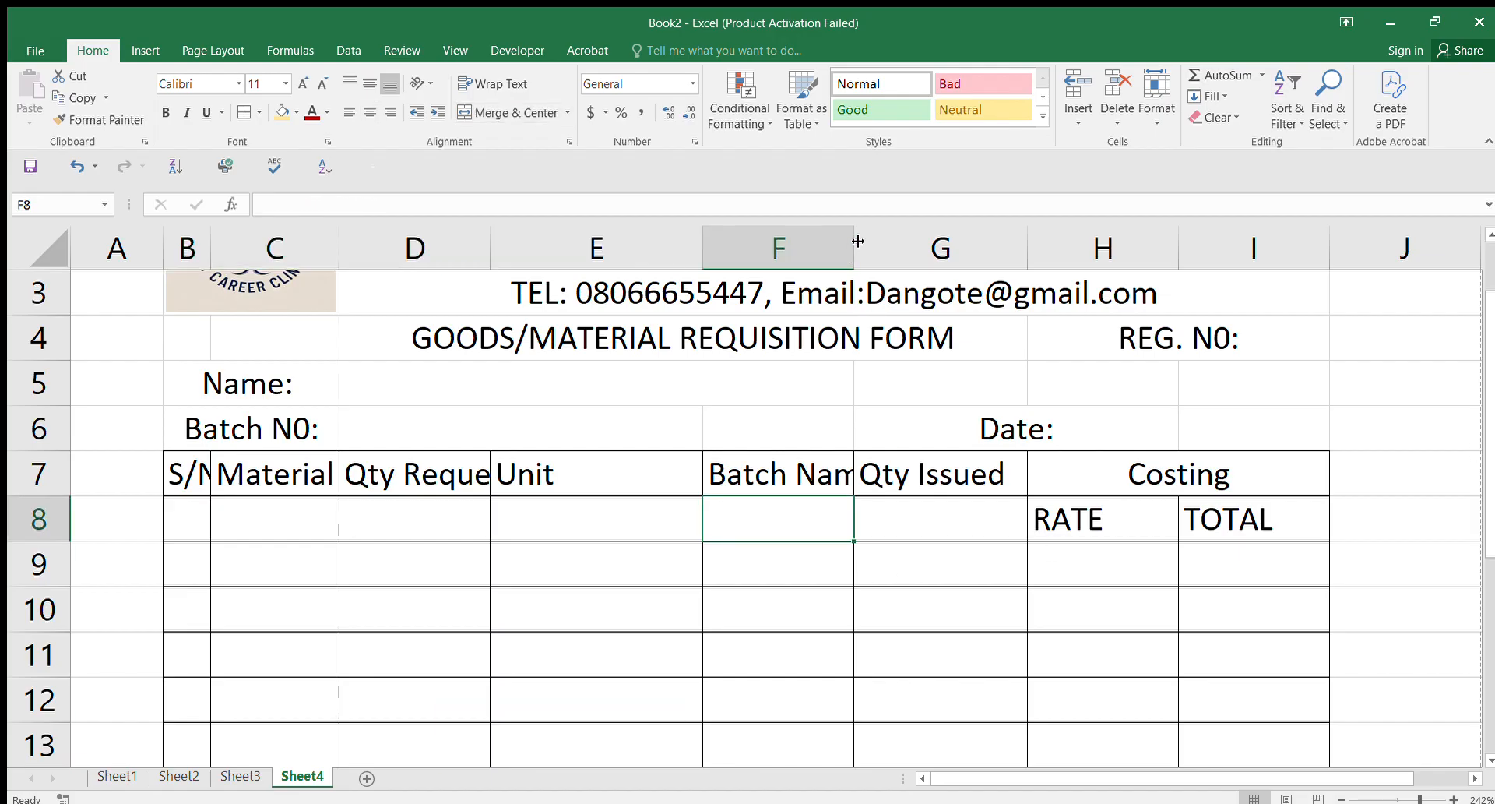
{"action": "left_click_drag", "start_coordinate": [858, 242], "coordinate": [940, 261]}
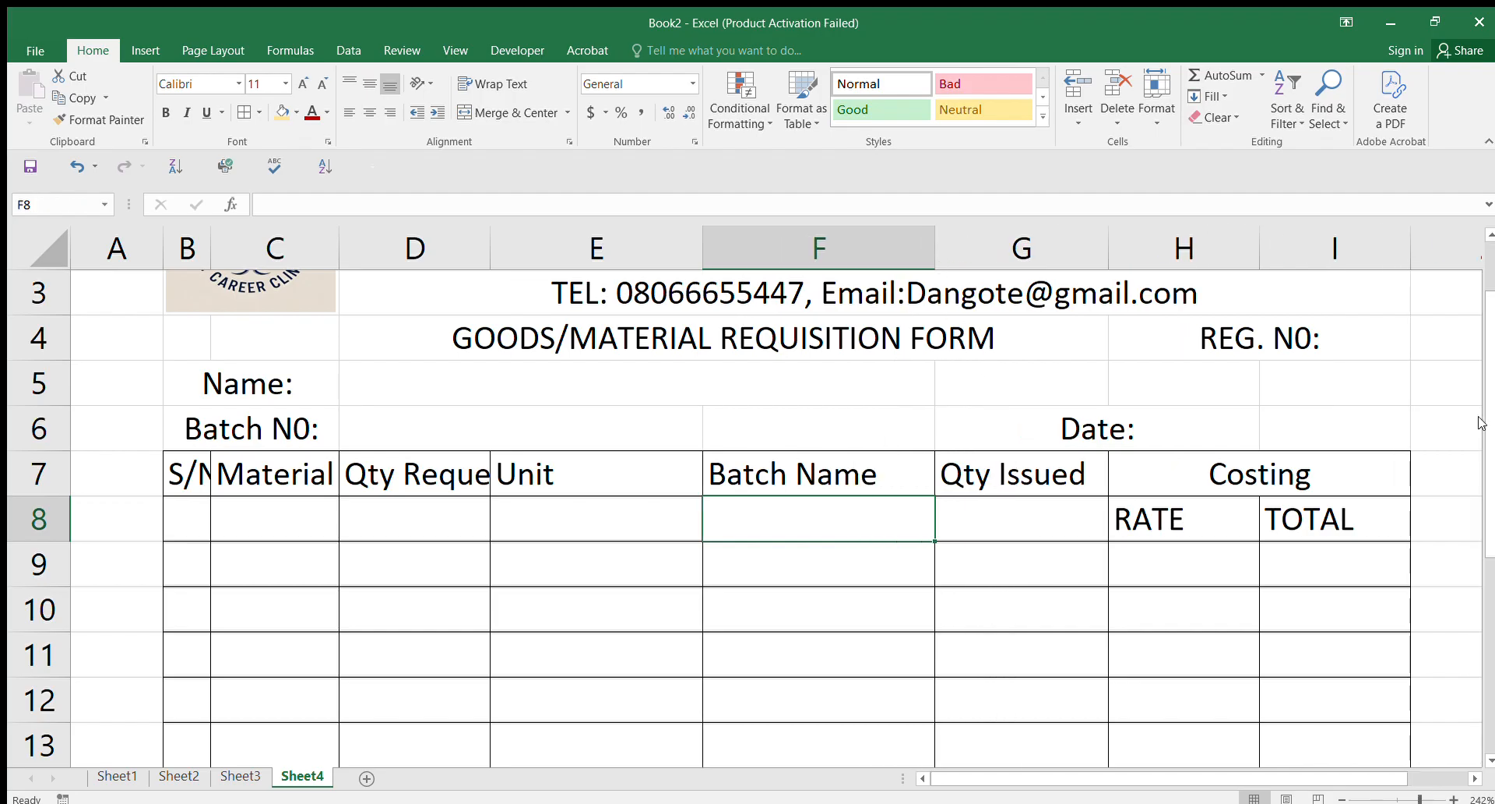
{"action": "left_click_drag", "start_coordinate": [1484, 428], "coordinate": [1490, 656]}
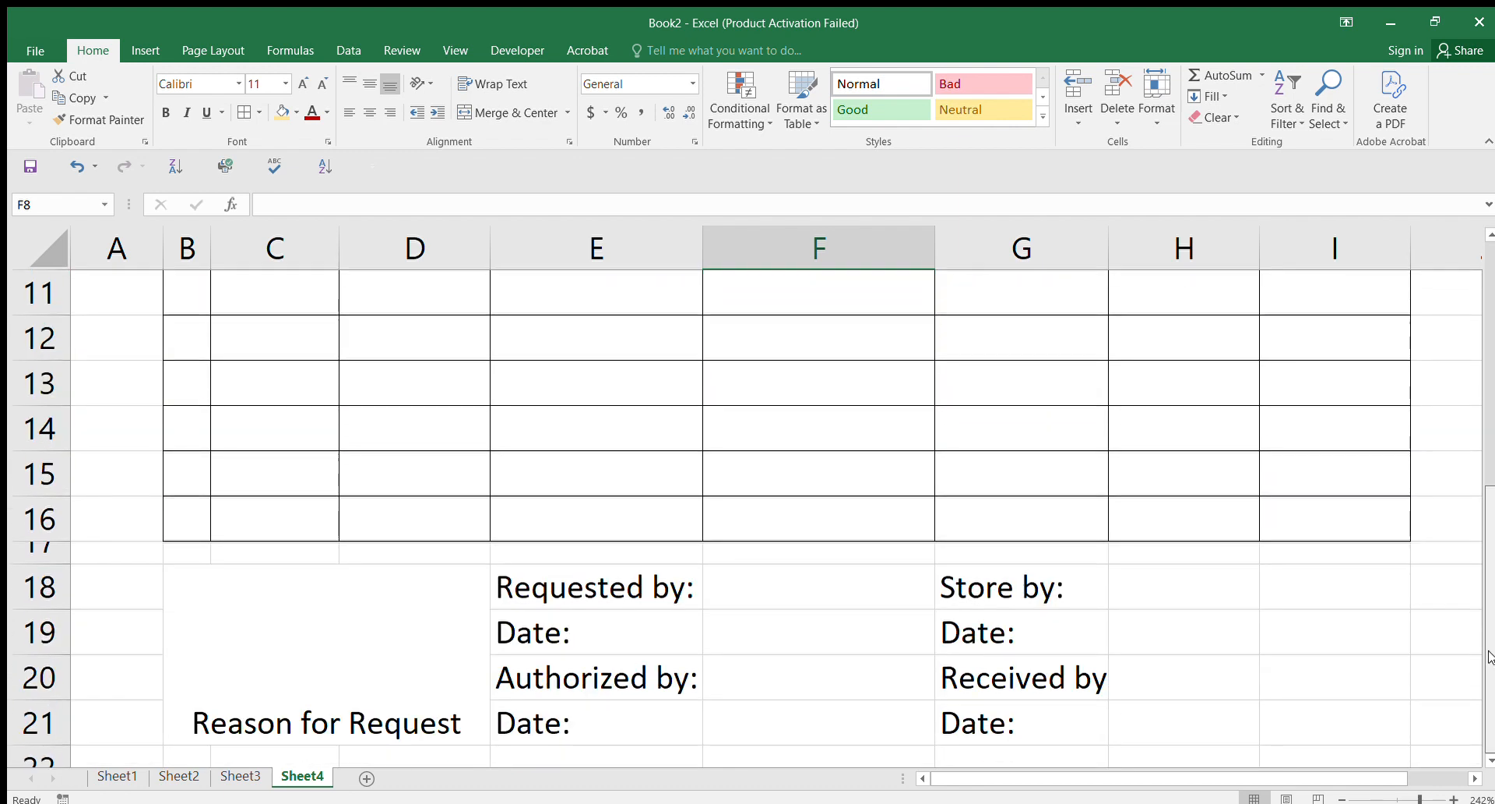
{"action": "left_click_drag", "start_coordinate": [576, 583], "coordinate": [585, 723]}
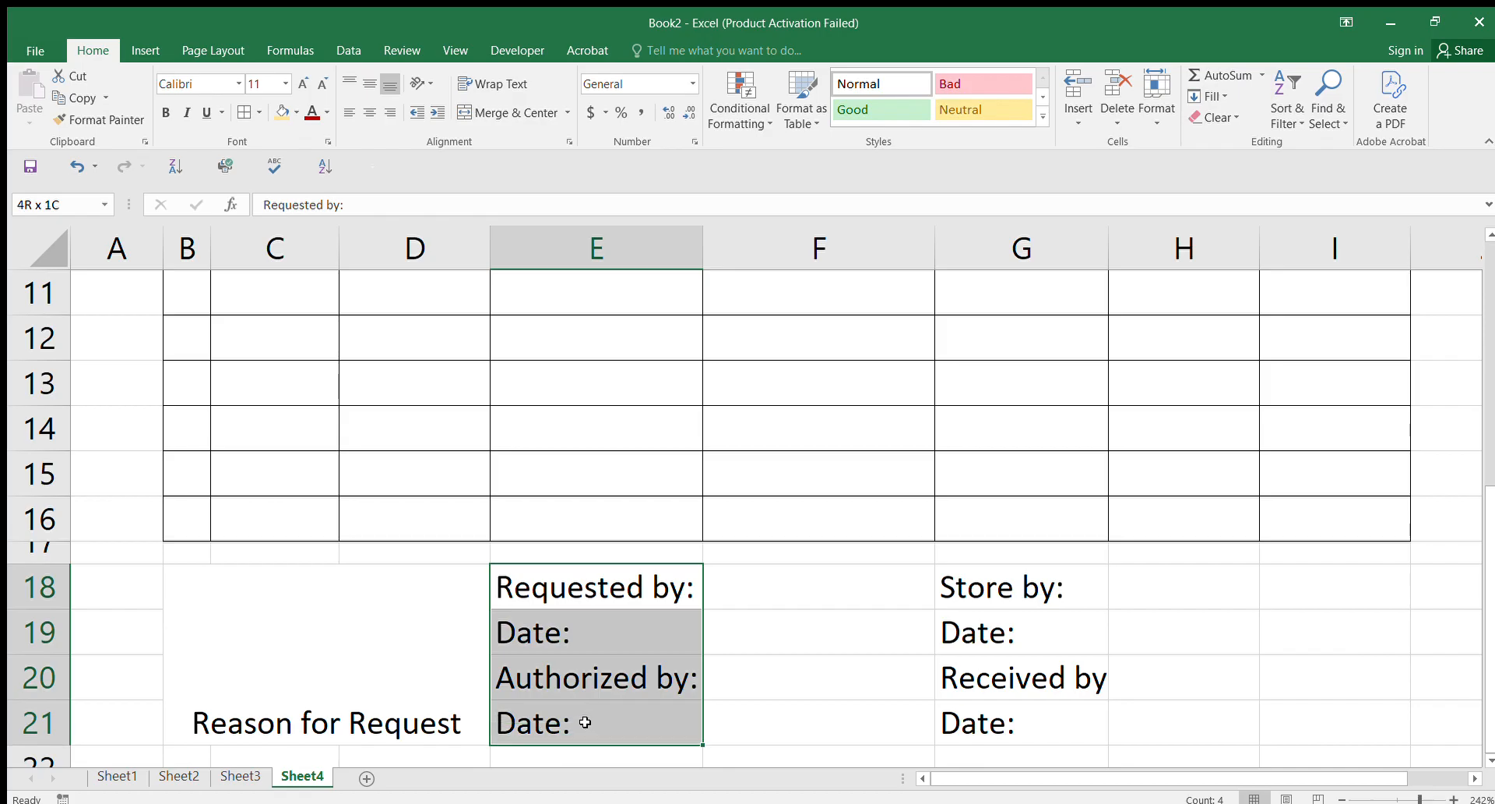
{"action": "left_click", "coordinate": [321, 84]}
{"action": "left_click", "coordinate": [319, 83]}
{"action": "left_click_drag", "start_coordinate": [701, 241], "coordinate": [667, 245]}
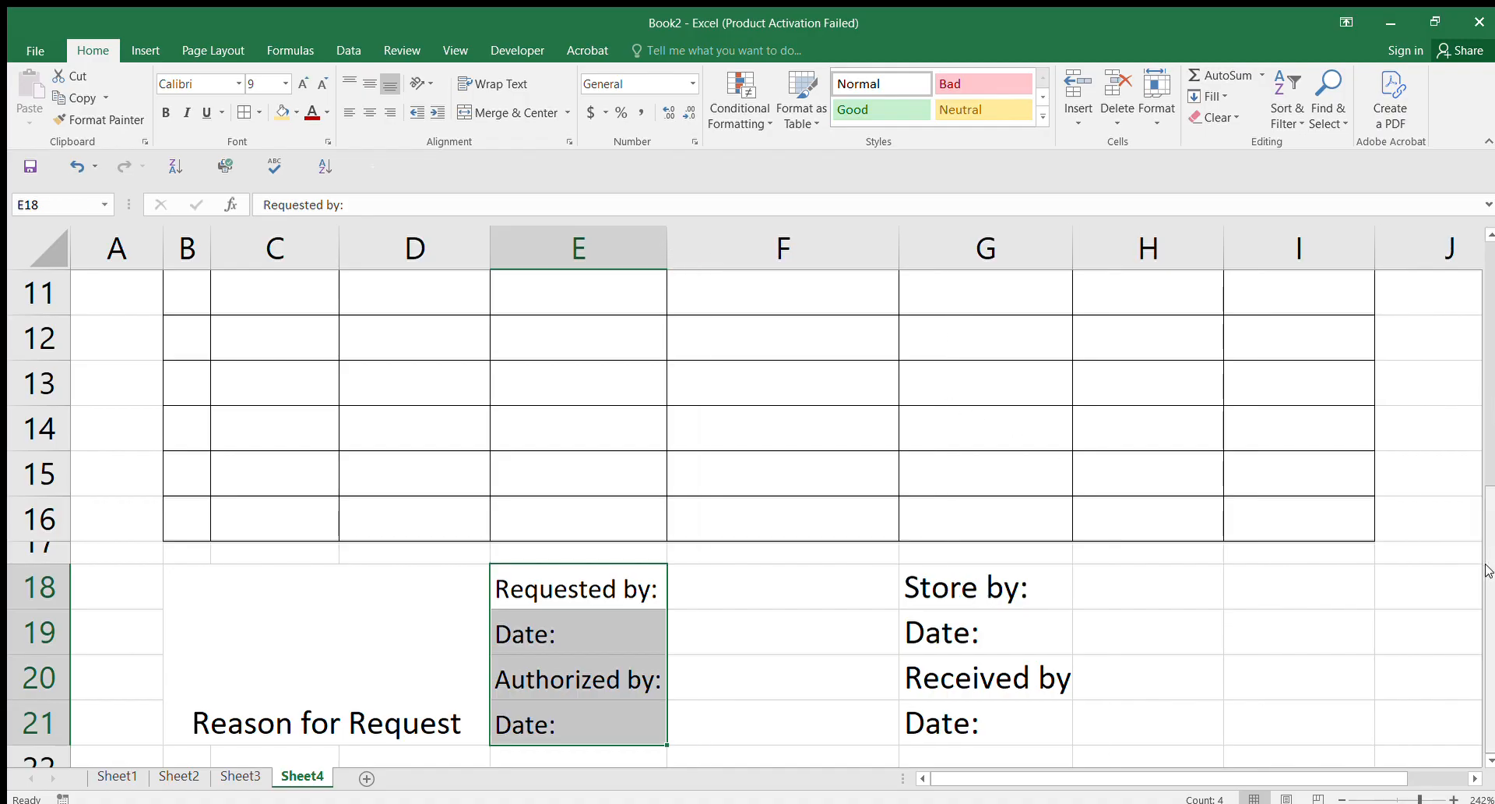
Step: Add a colon after 'Received by' in G20, keeping G18:G21 at size 10
{"action": "left_click_drag", "start_coordinate": [985, 574], "coordinate": [999, 705]}
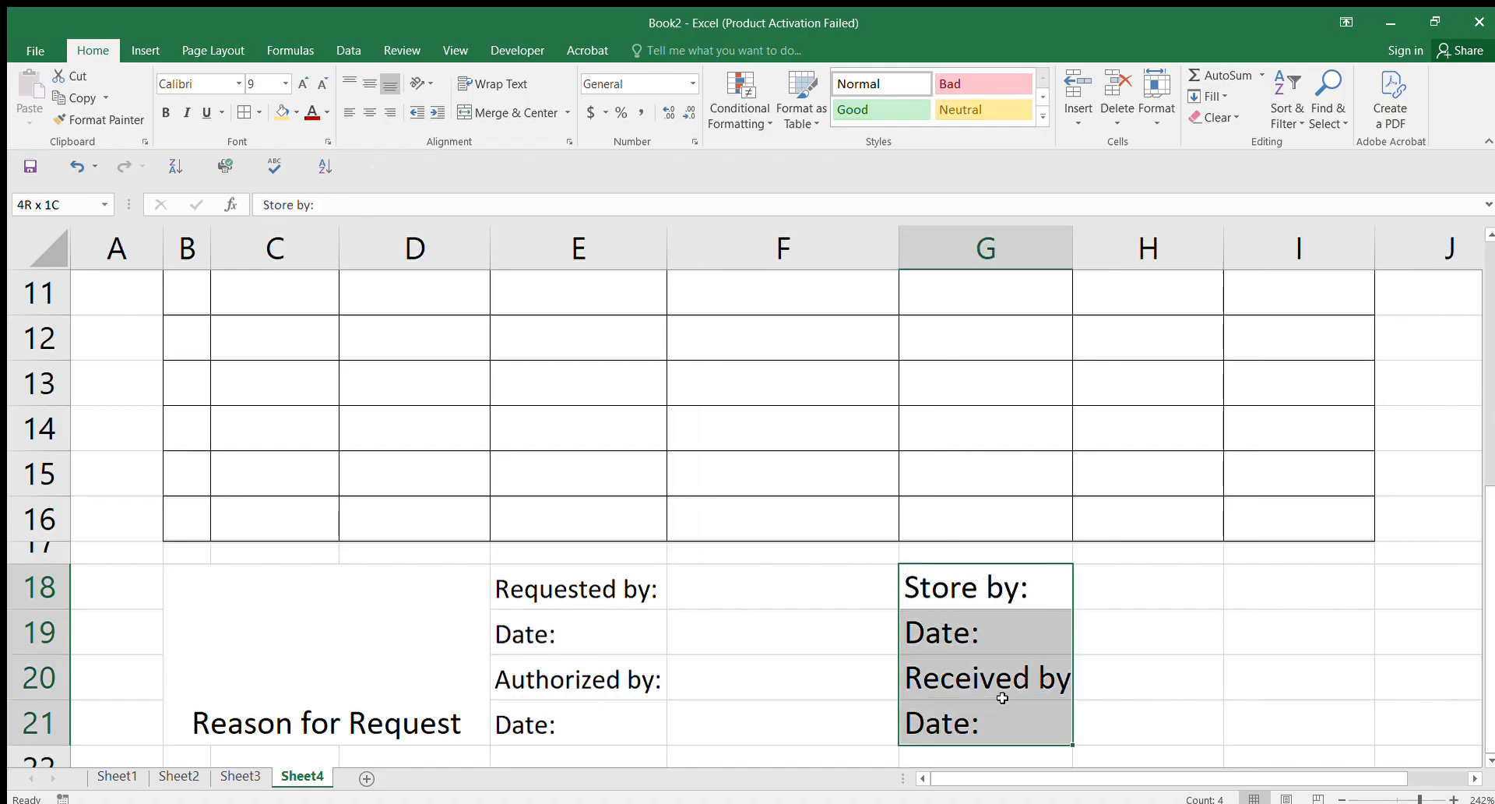
{"action": "left_click", "coordinate": [319, 84]}
{"action": "left_click", "coordinate": [320, 84]}
{"action": "left_click", "coordinate": [303, 83]}
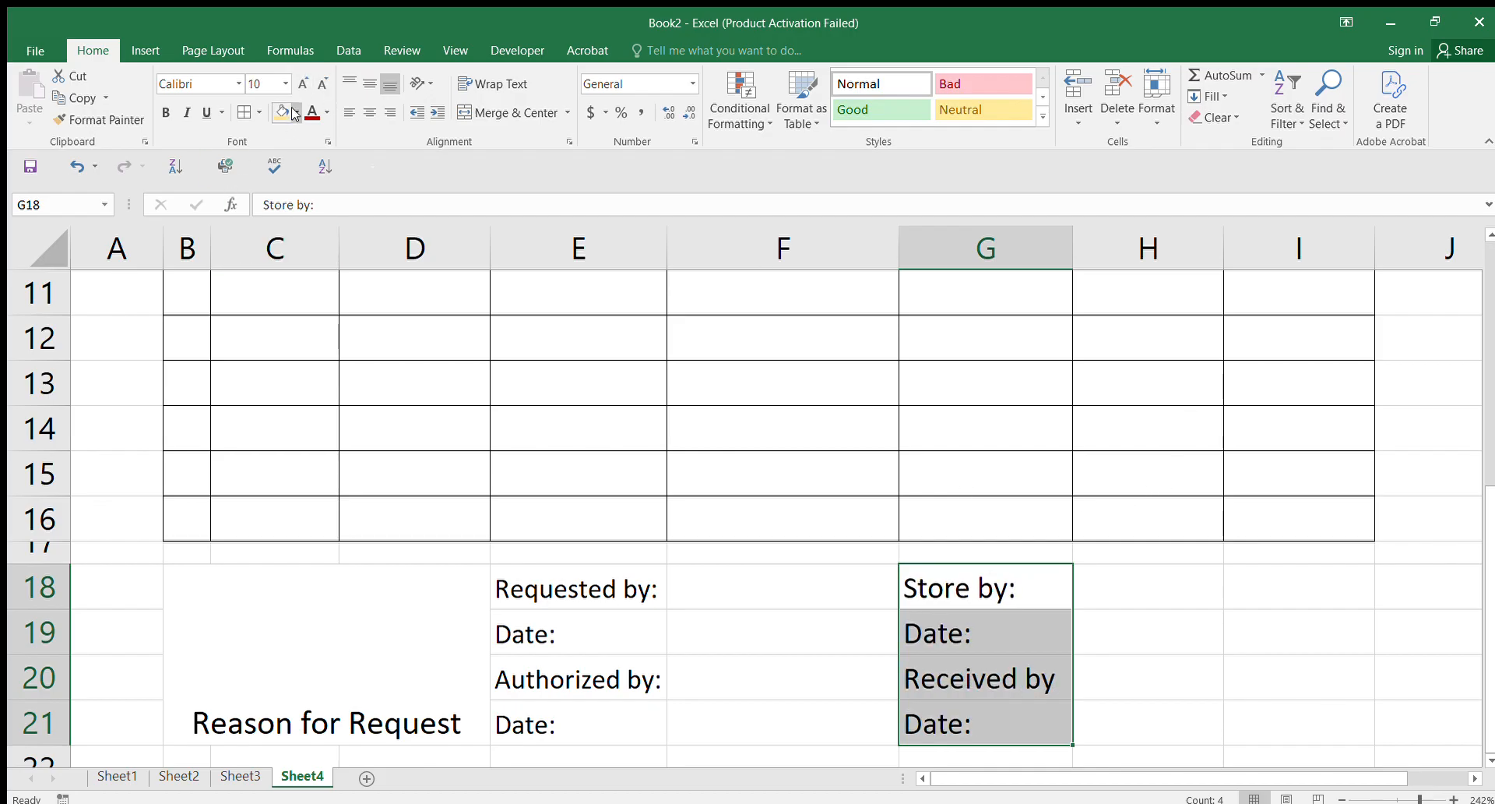
{"action": "left_click_drag", "start_coordinate": [985, 633], "coordinate": [1023, 677]}
{"action": "left_click", "coordinate": [1023, 677]}
{"action": "double_click", "coordinate": [1055, 676]}
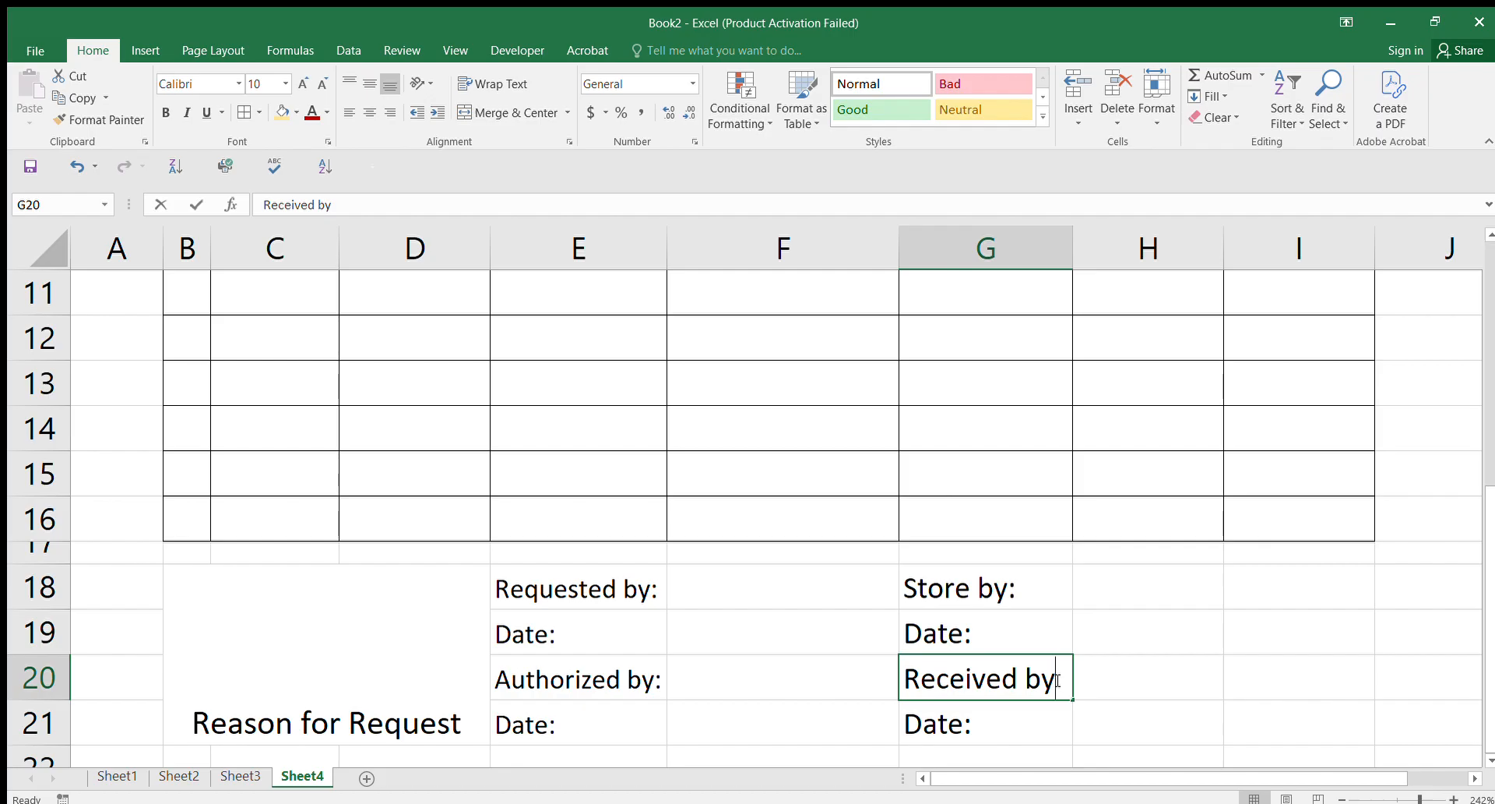
{"action": "type", "text": ":"}
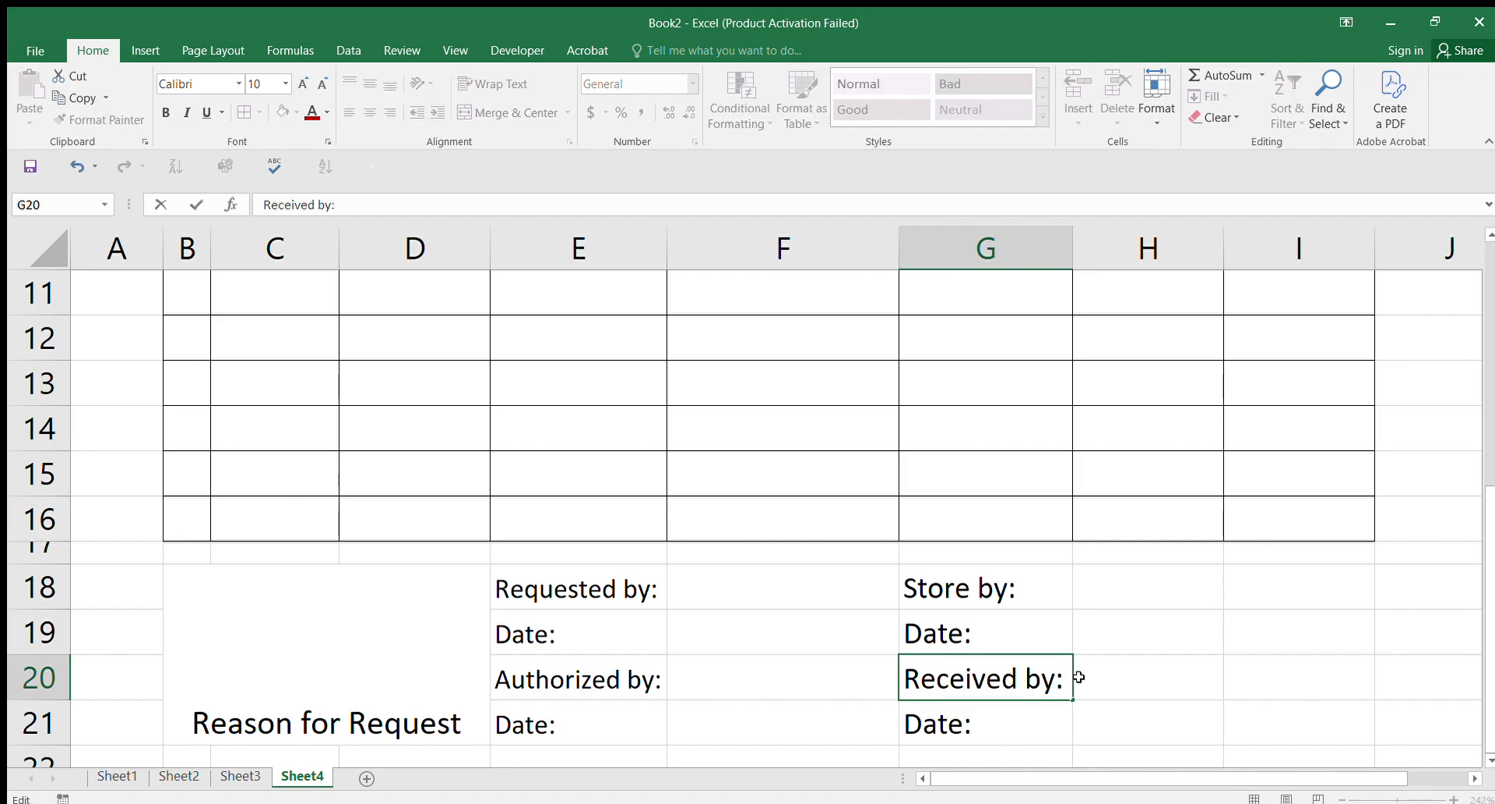
{"action": "left_click", "coordinate": [1067, 631]}
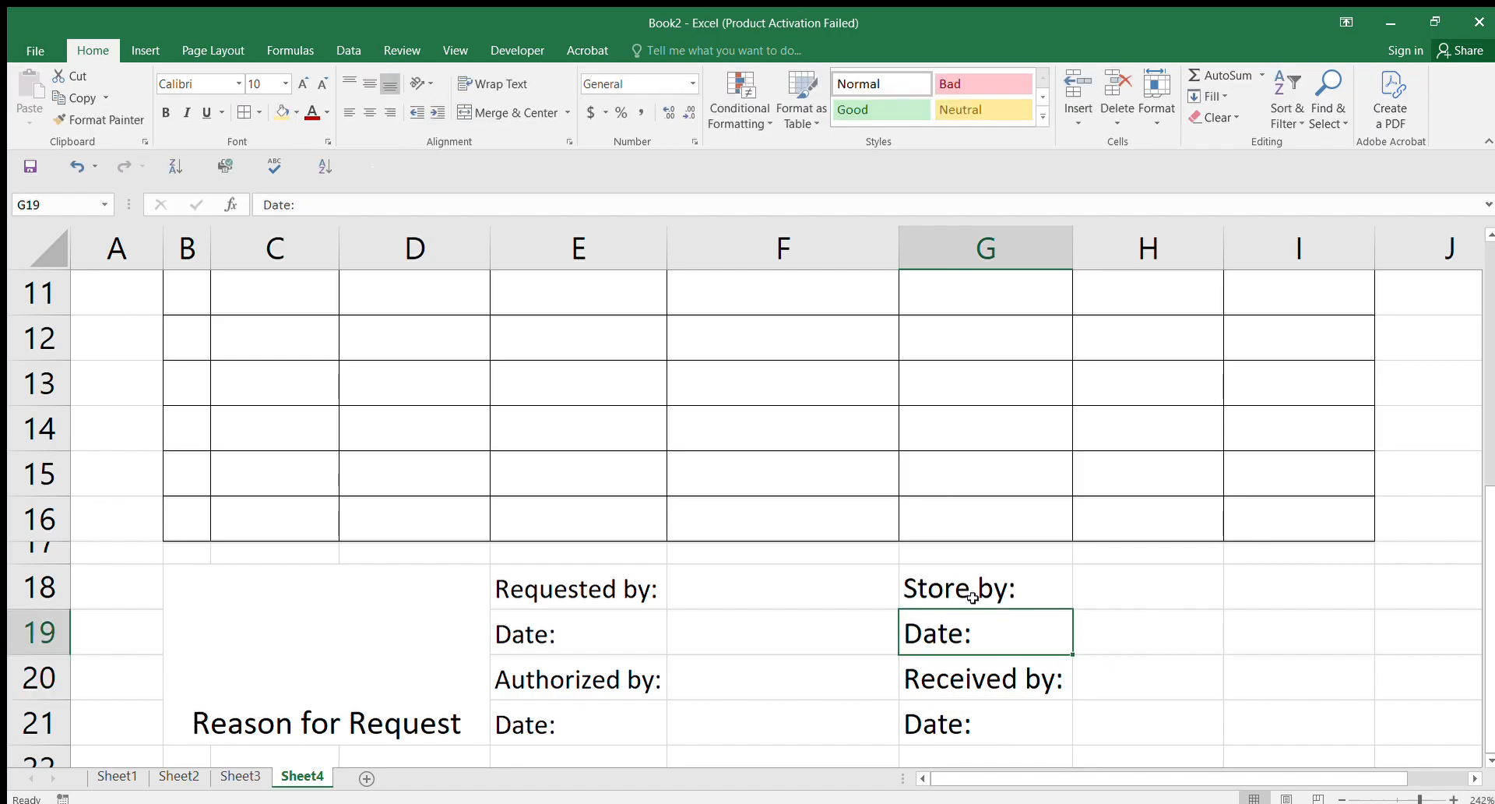
Step: Set the G18:G21 labels to 9-point and narrow column G to fit
{"action": "left_click", "coordinate": [958, 578]}
{"action": "left_click", "coordinate": [543, 595]}
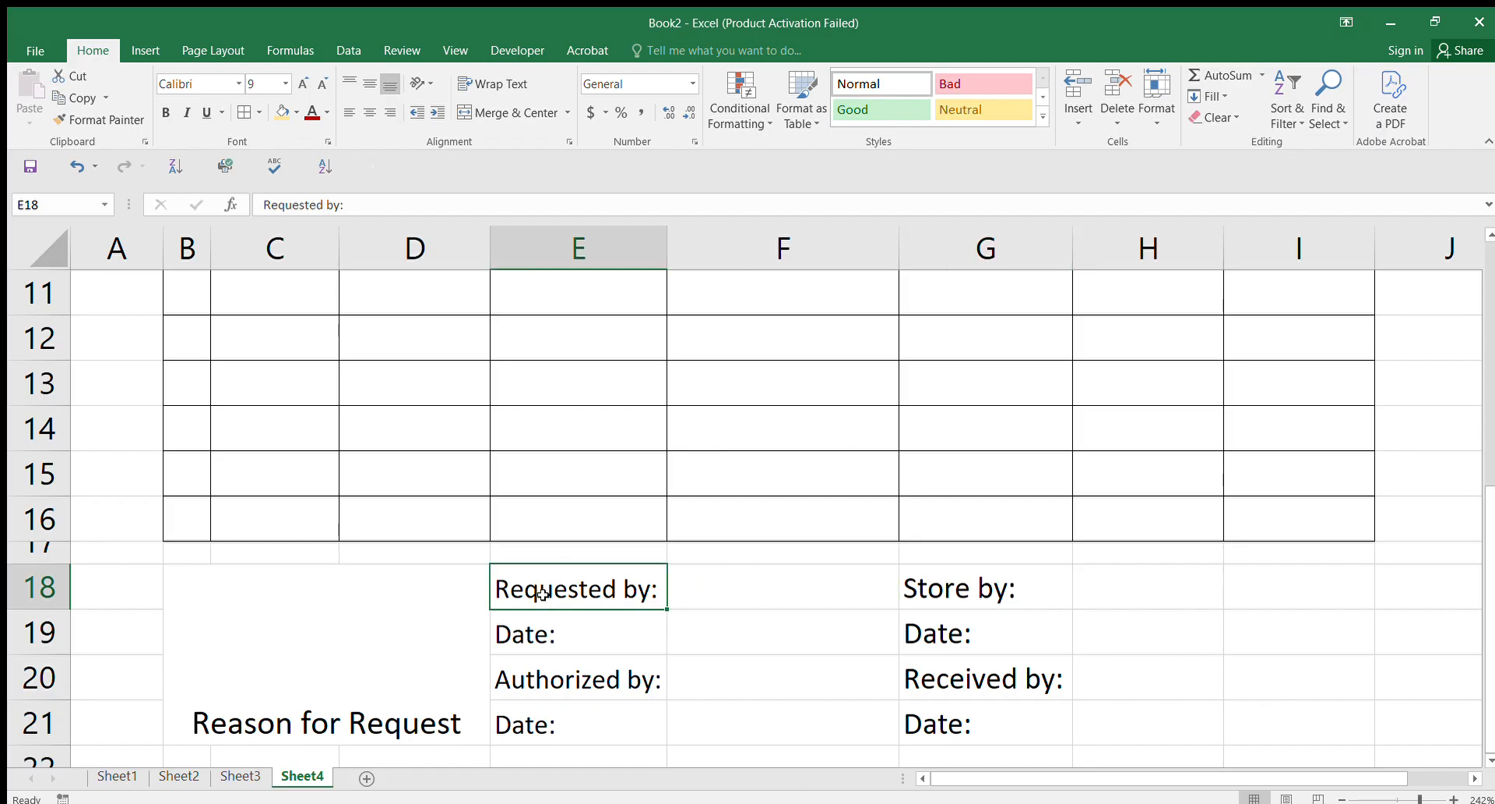
{"action": "left_click", "coordinate": [963, 590]}
{"action": "left_click_drag", "start_coordinate": [965, 590], "coordinate": [966, 725]}
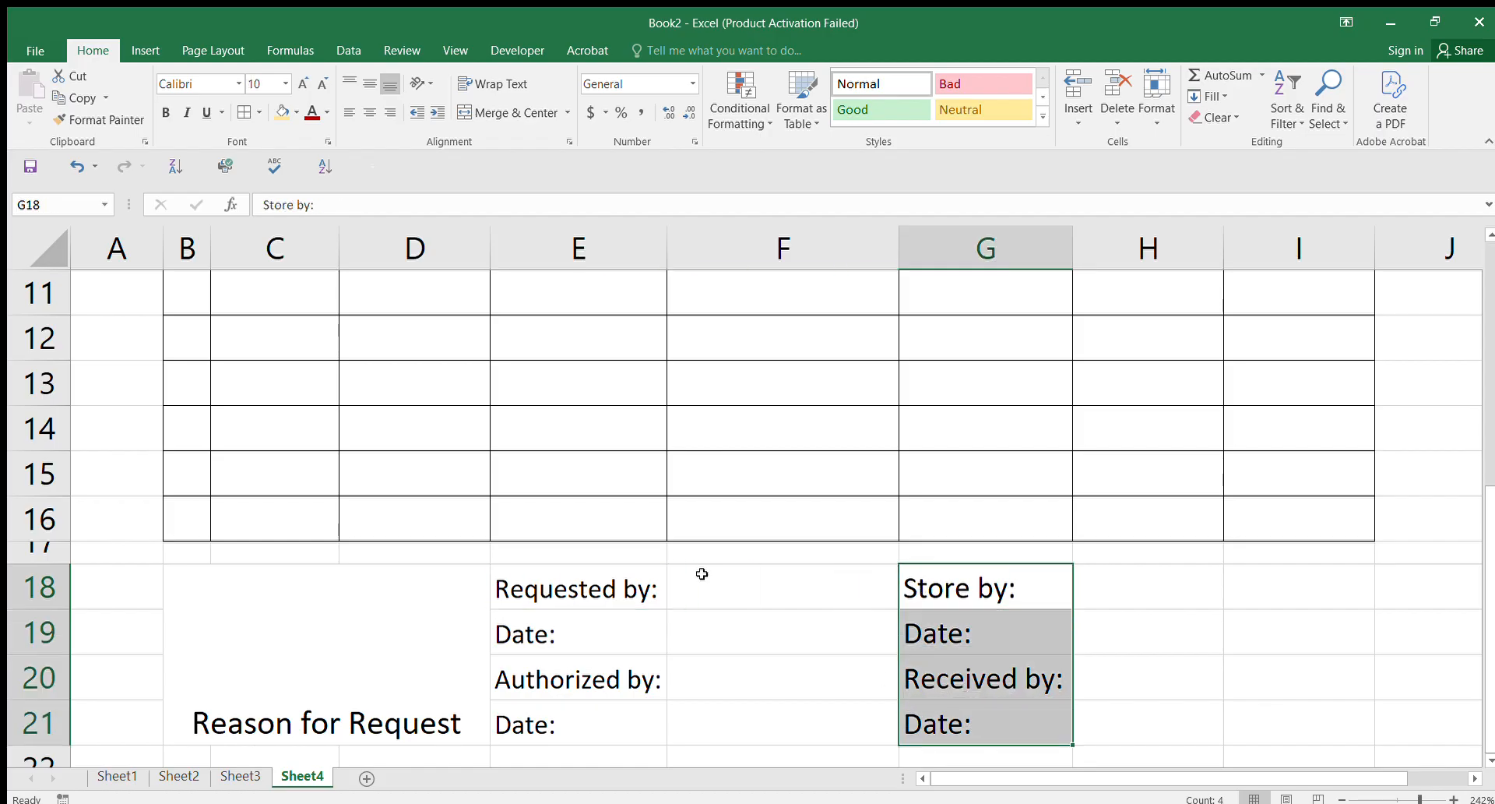
{"action": "left_click", "coordinate": [321, 86]}
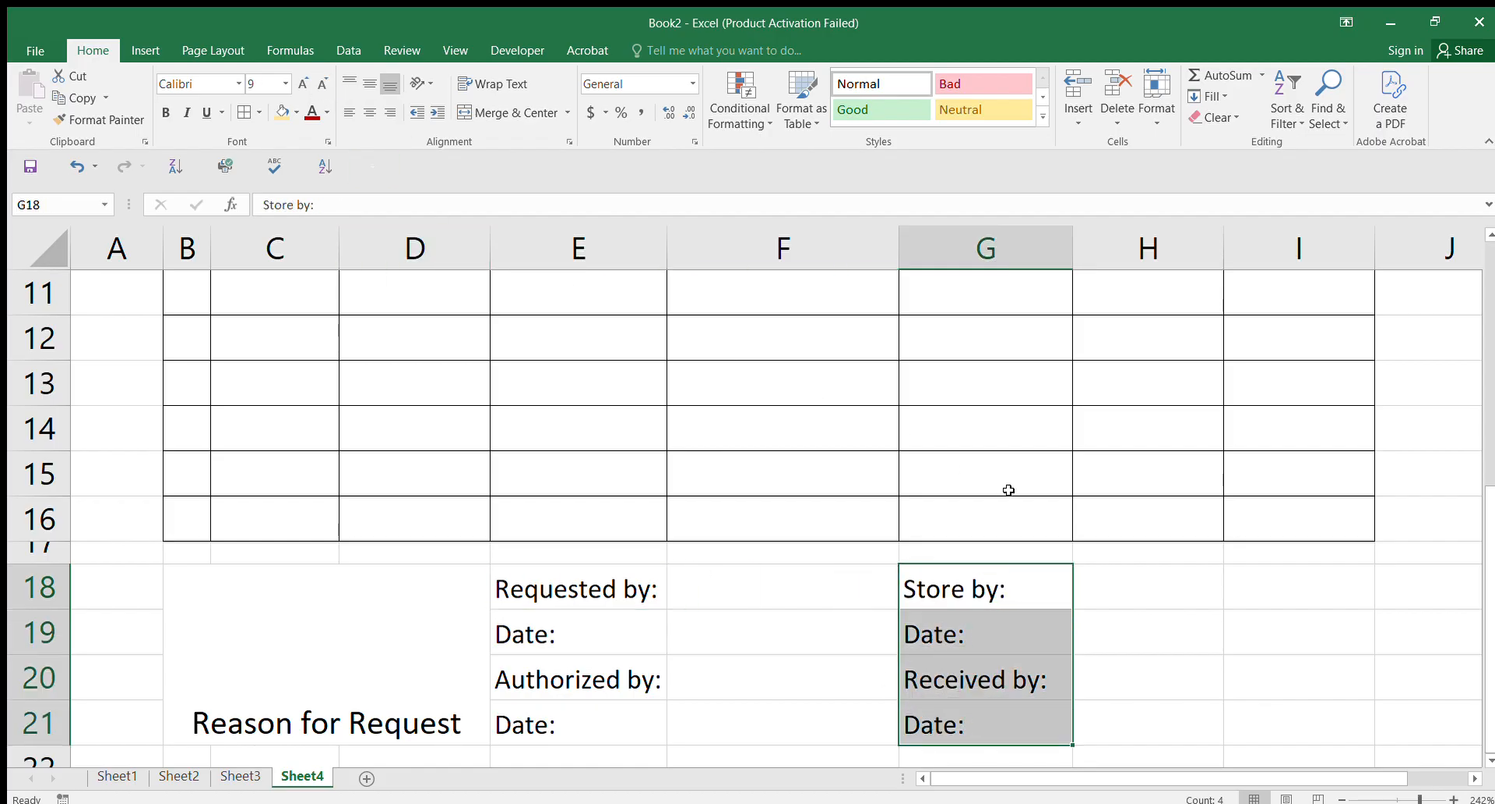
{"action": "left_click_drag", "start_coordinate": [1073, 240], "coordinate": [1050, 240]}
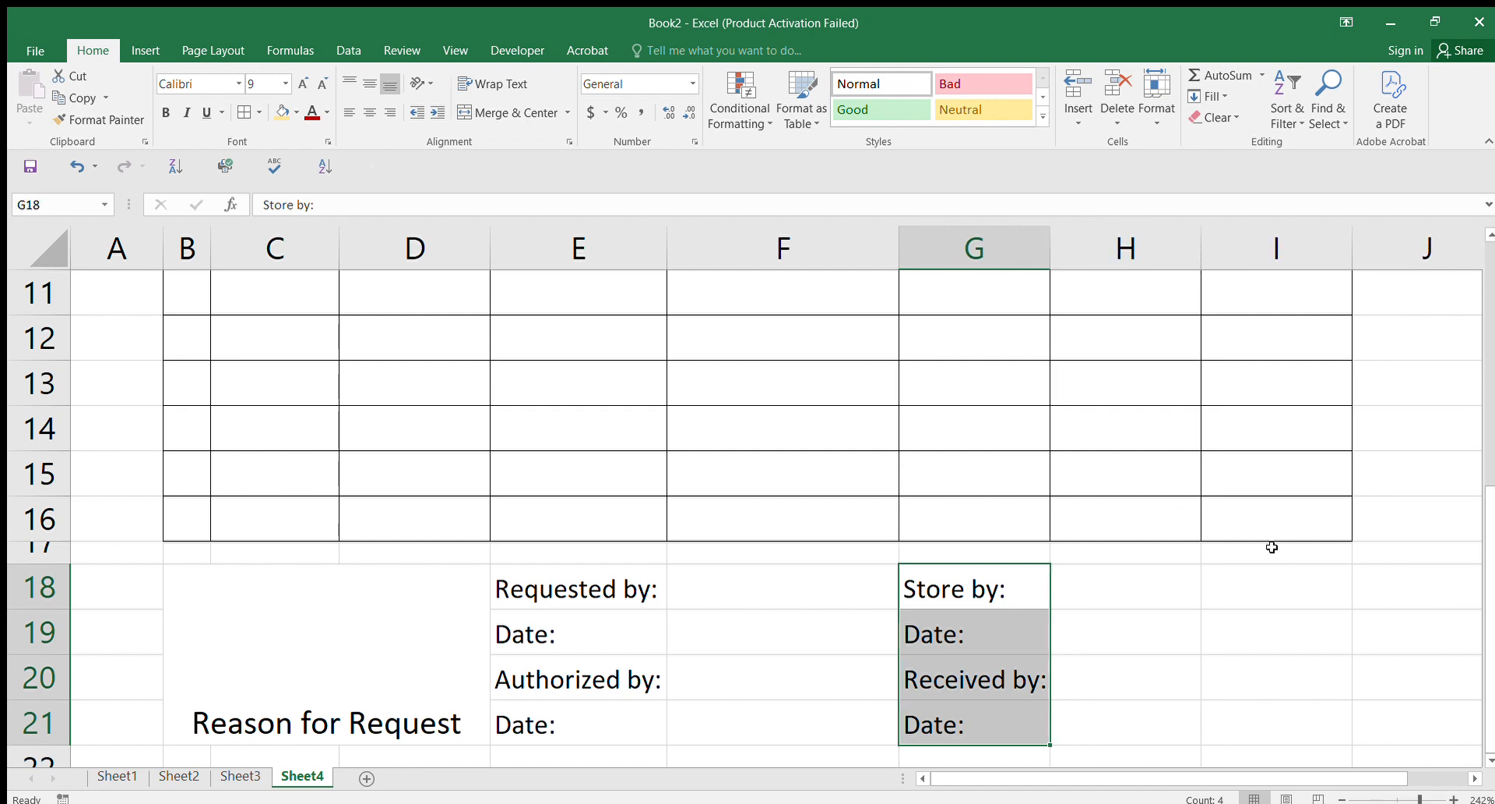
{"action": "left_click", "coordinate": [1273, 550]}
{"action": "scroll", "coordinate": [1479, 551], "scroll_direction": "up", "scroll_amount": 3}
{"action": "scroll", "coordinate": [1479, 520], "scroll_direction": "down", "scroll_amount": 1}
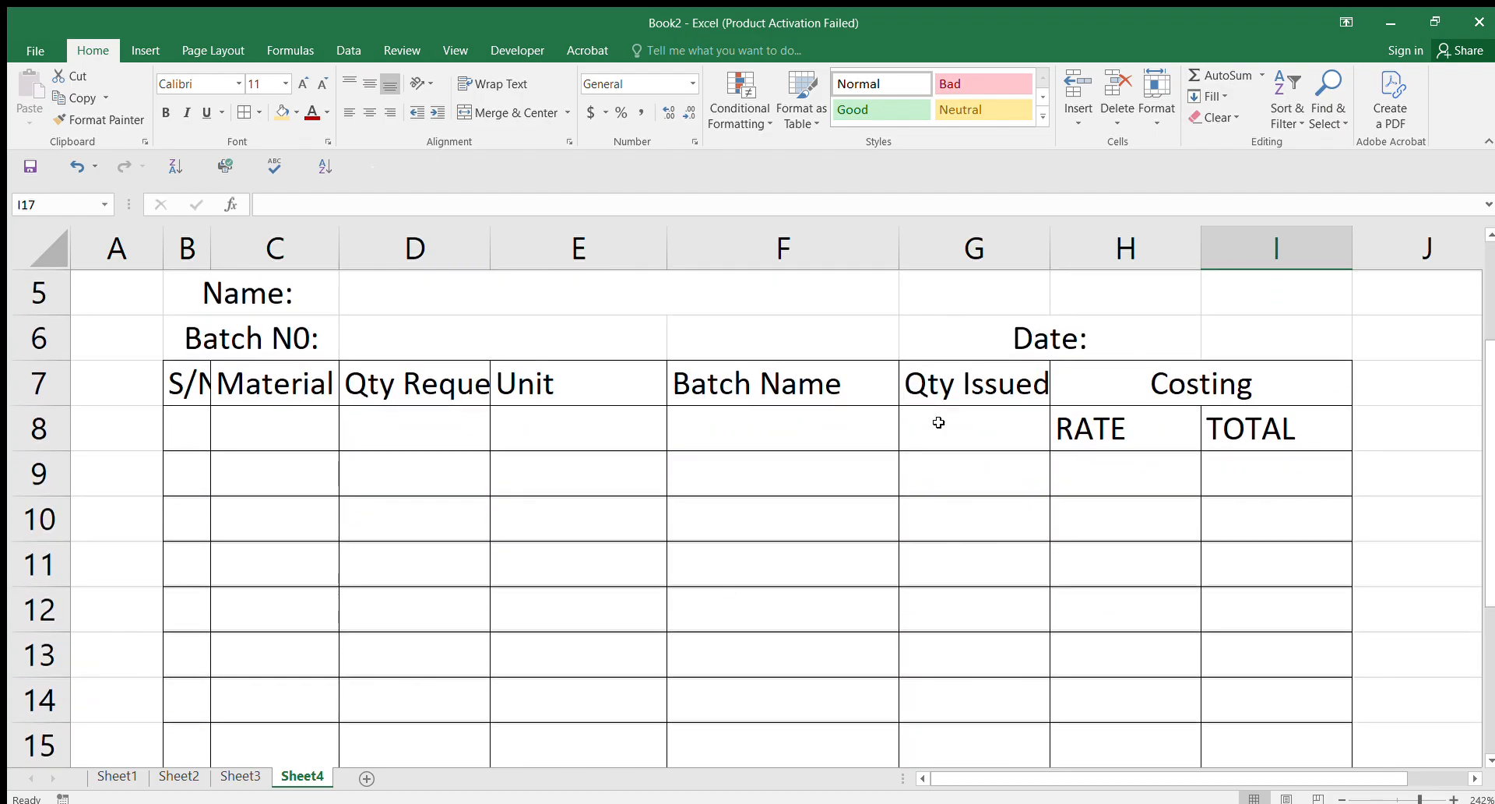
Step: Turn on Wrap Text for the heading block B7:I8
{"action": "left_click_drag", "start_coordinate": [1489, 455], "coordinate": [1484, 379]}
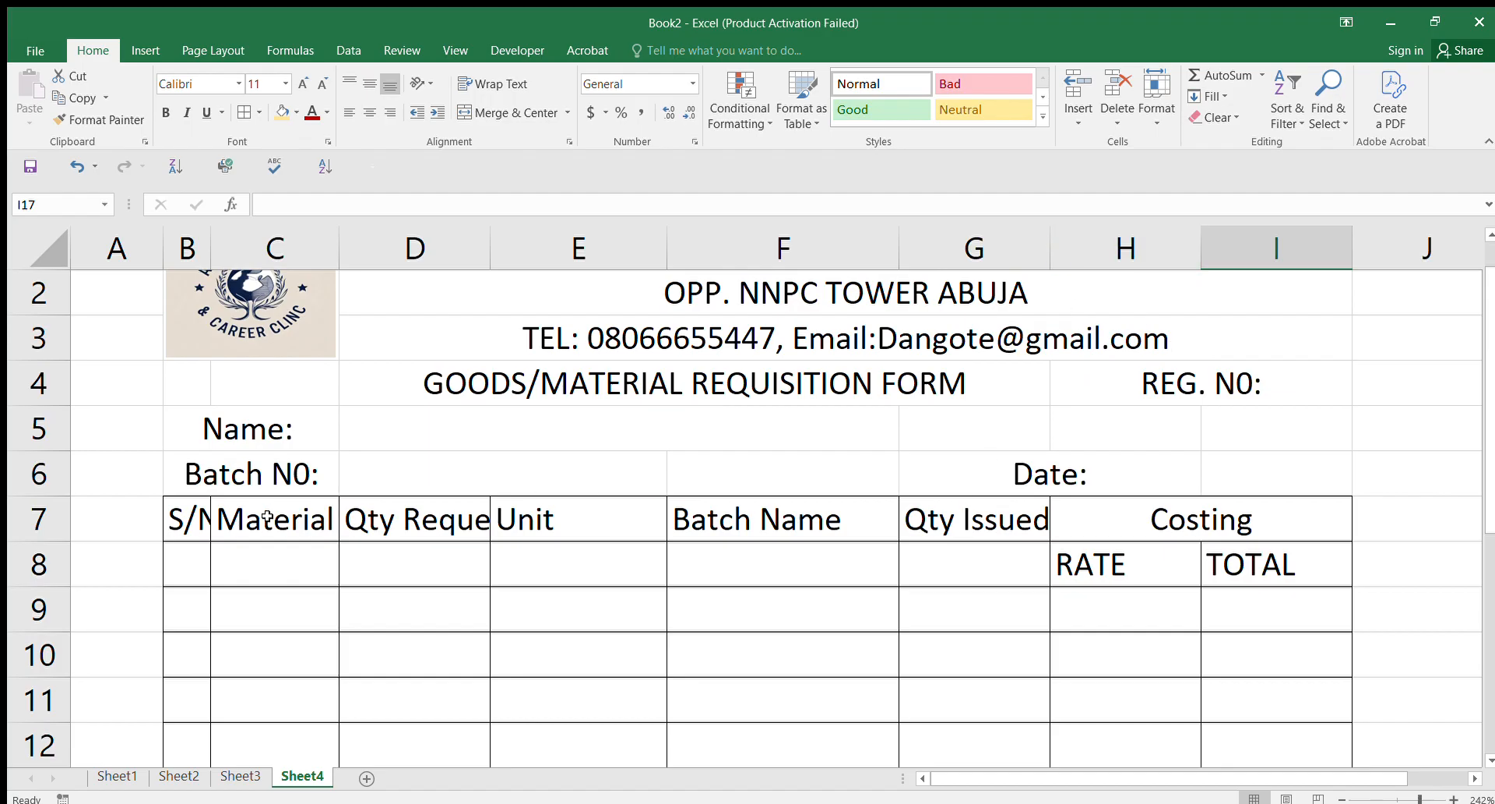
{"action": "left_click_drag", "start_coordinate": [198, 520], "coordinate": [1165, 570]}
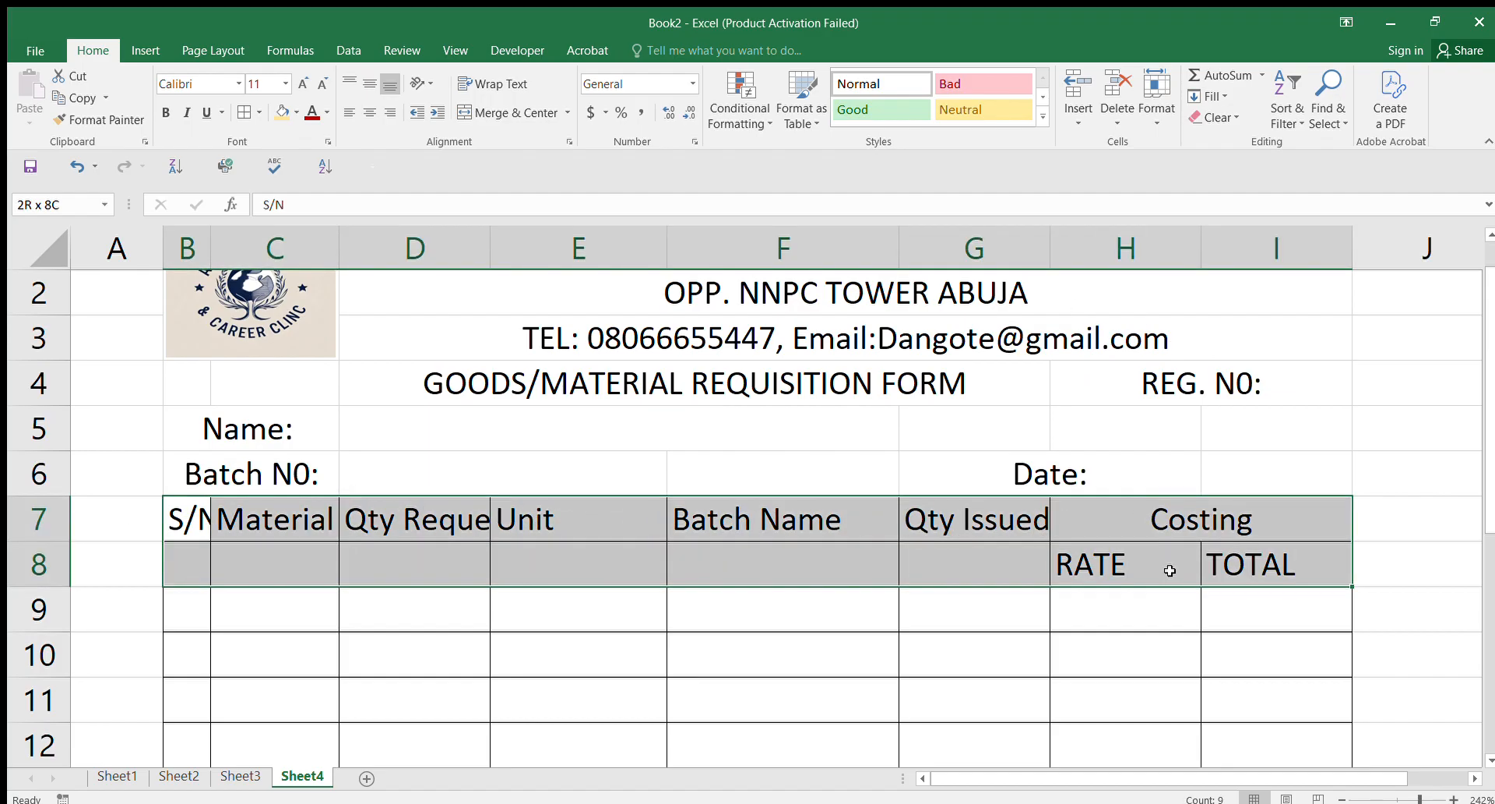
{"action": "left_click_drag", "start_coordinate": [1170, 570], "coordinate": [1169, 571]}
{"action": "left_click", "coordinate": [500, 84]}
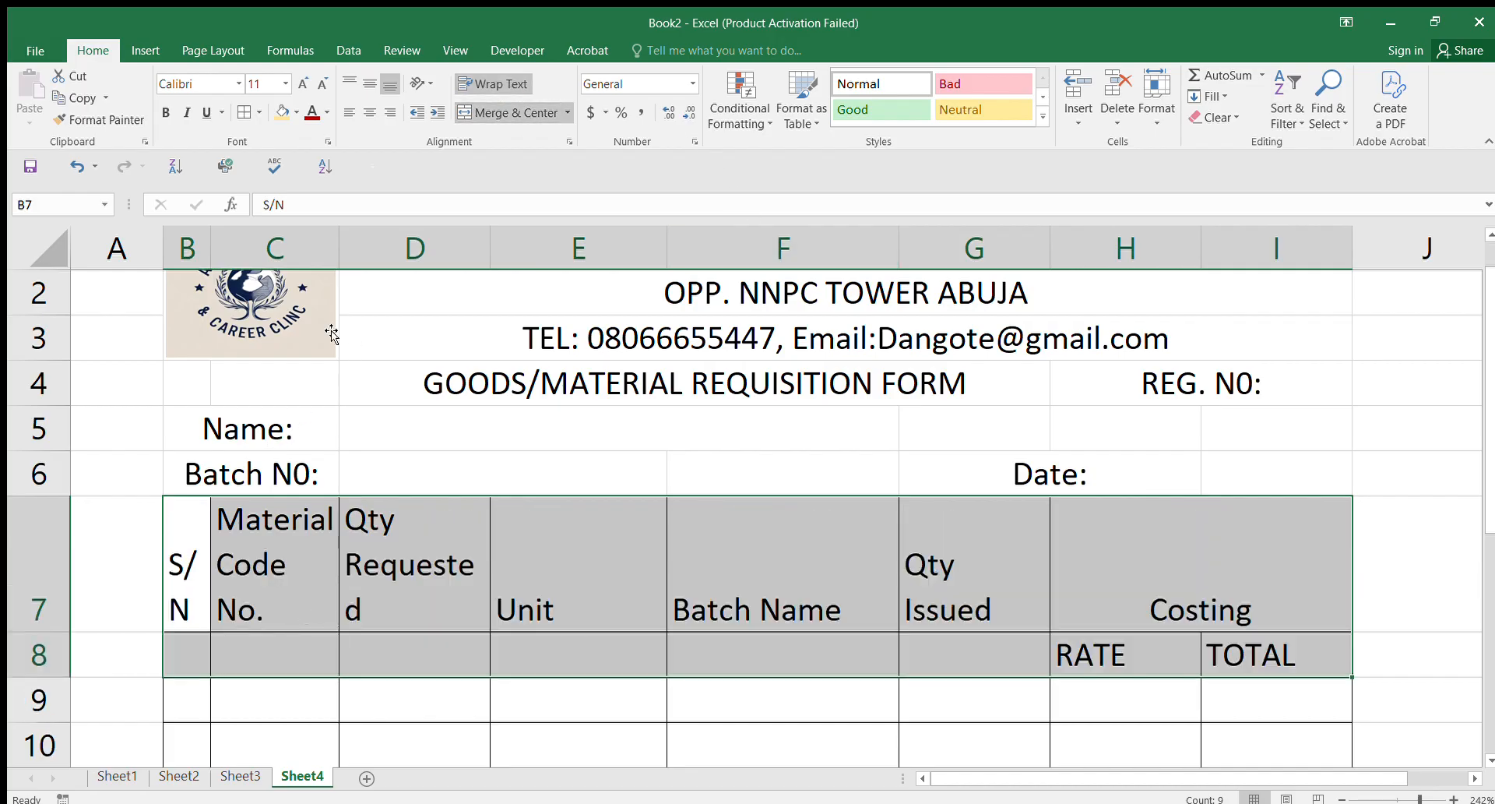
Step: Widen columns C, B and D so Material Code No. and Qty Requested fit
{"action": "left_click_drag", "start_coordinate": [339, 242], "coordinate": [353, 242]}
{"action": "left_click_drag", "start_coordinate": [210, 243], "coordinate": [213, 243]}
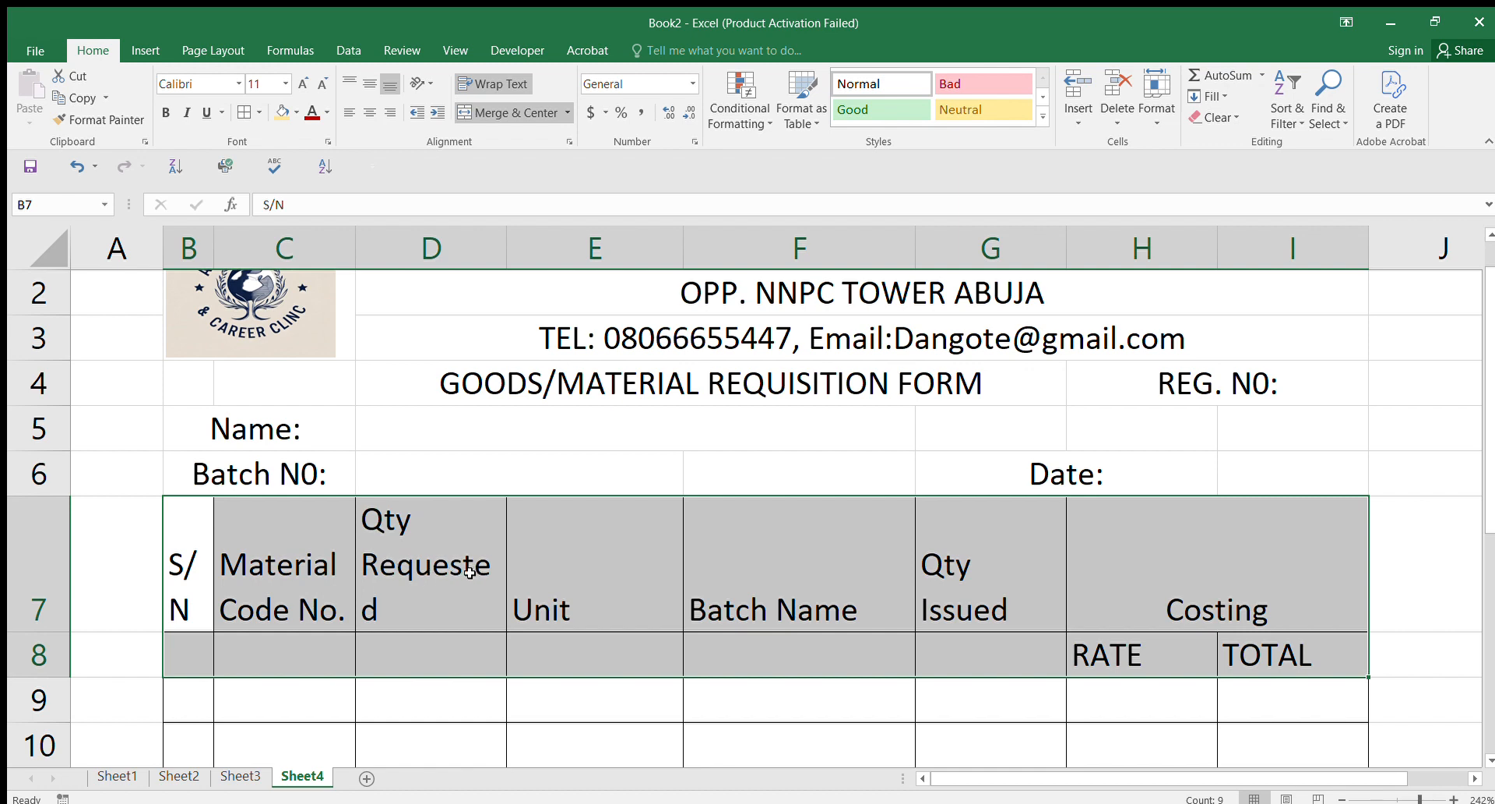
{"action": "left_click_drag", "start_coordinate": [507, 238], "coordinate": [517, 238]}
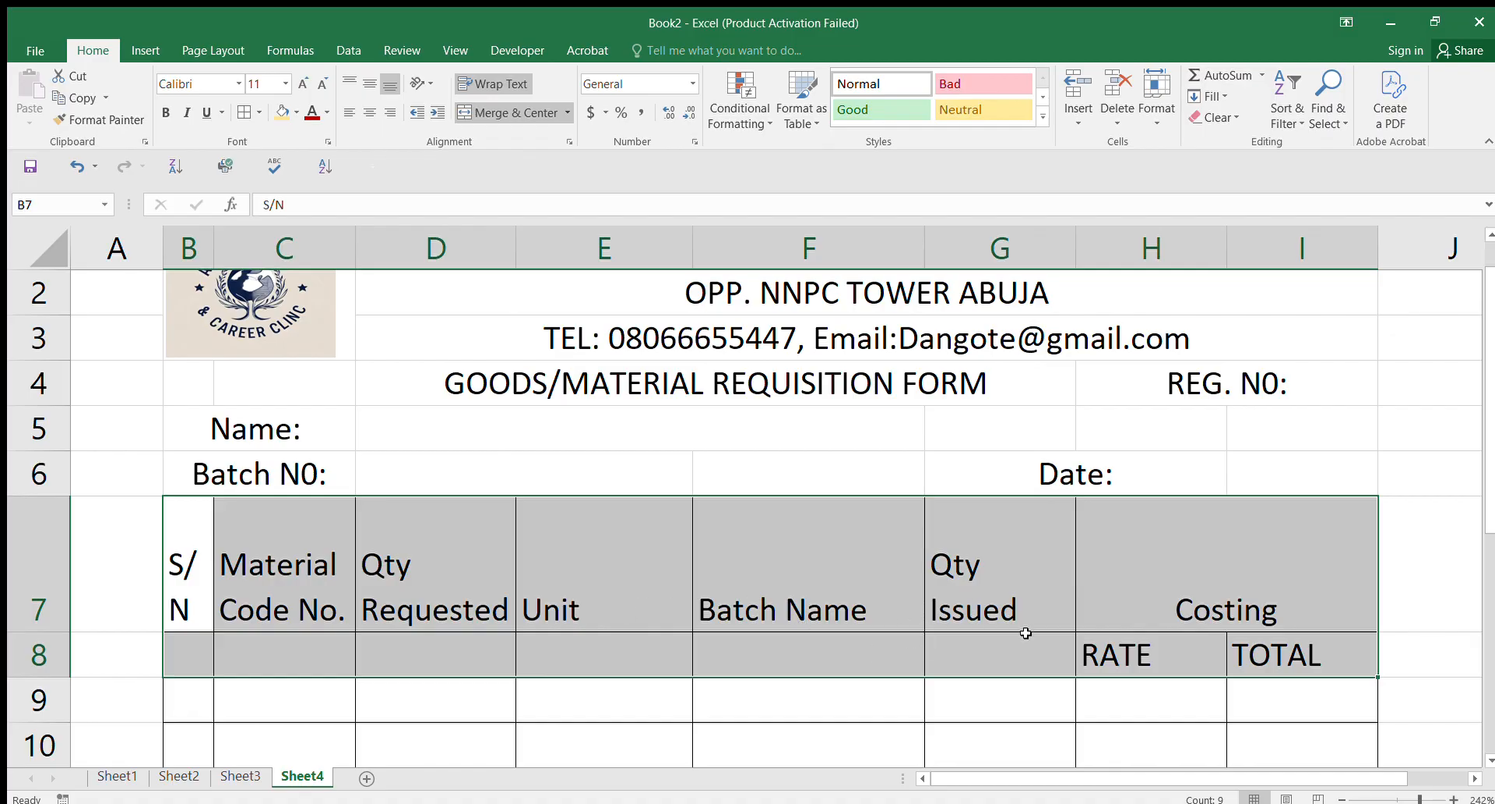
{"action": "left_click", "coordinate": [825, 726]}
{"action": "scroll", "coordinate": [1490, 461], "scroll_direction": "down", "scroll_amount": 3}
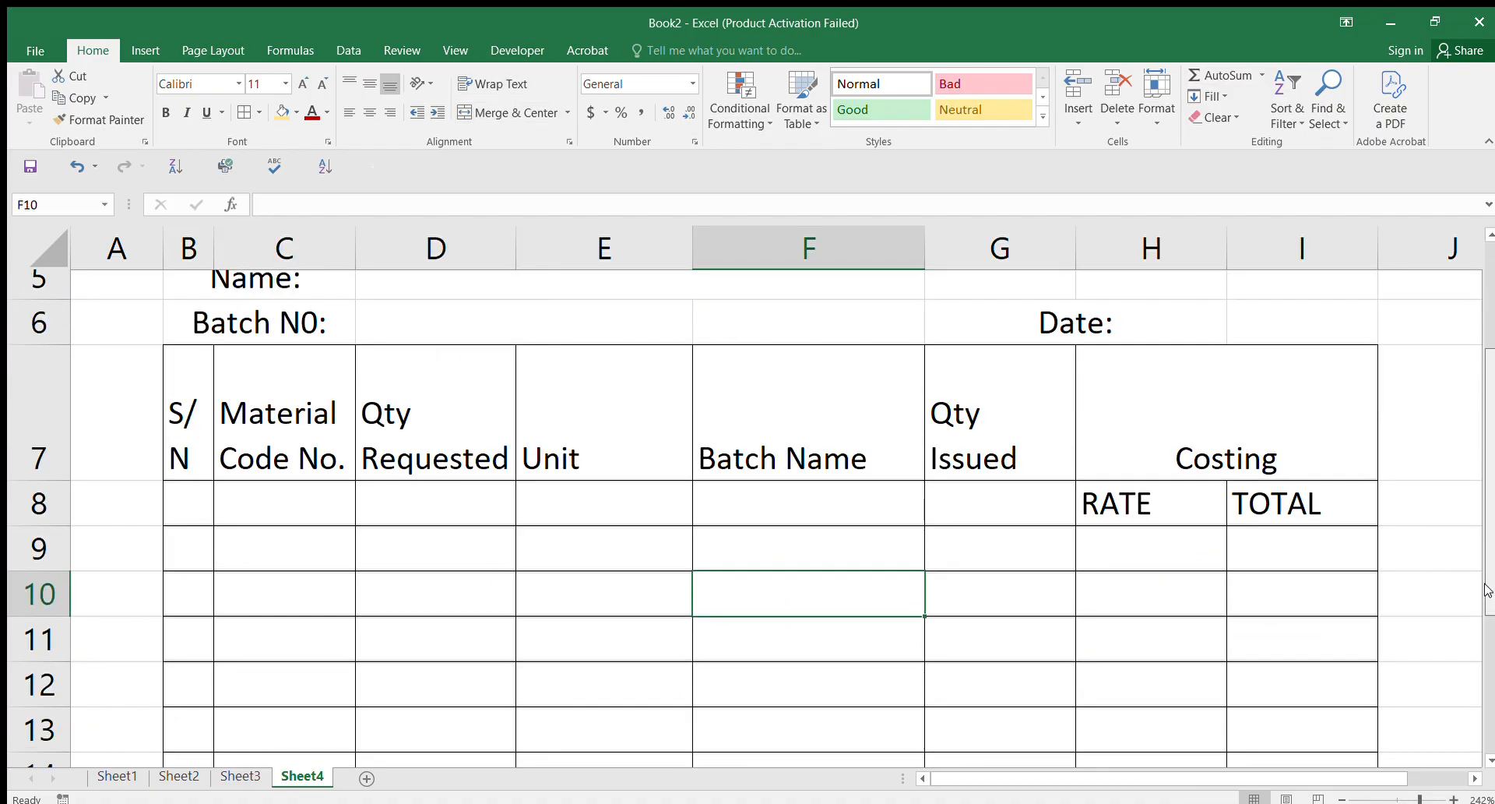
{"action": "scroll", "coordinate": [1476, 705], "scroll_direction": "up", "scroll_amount": 4}
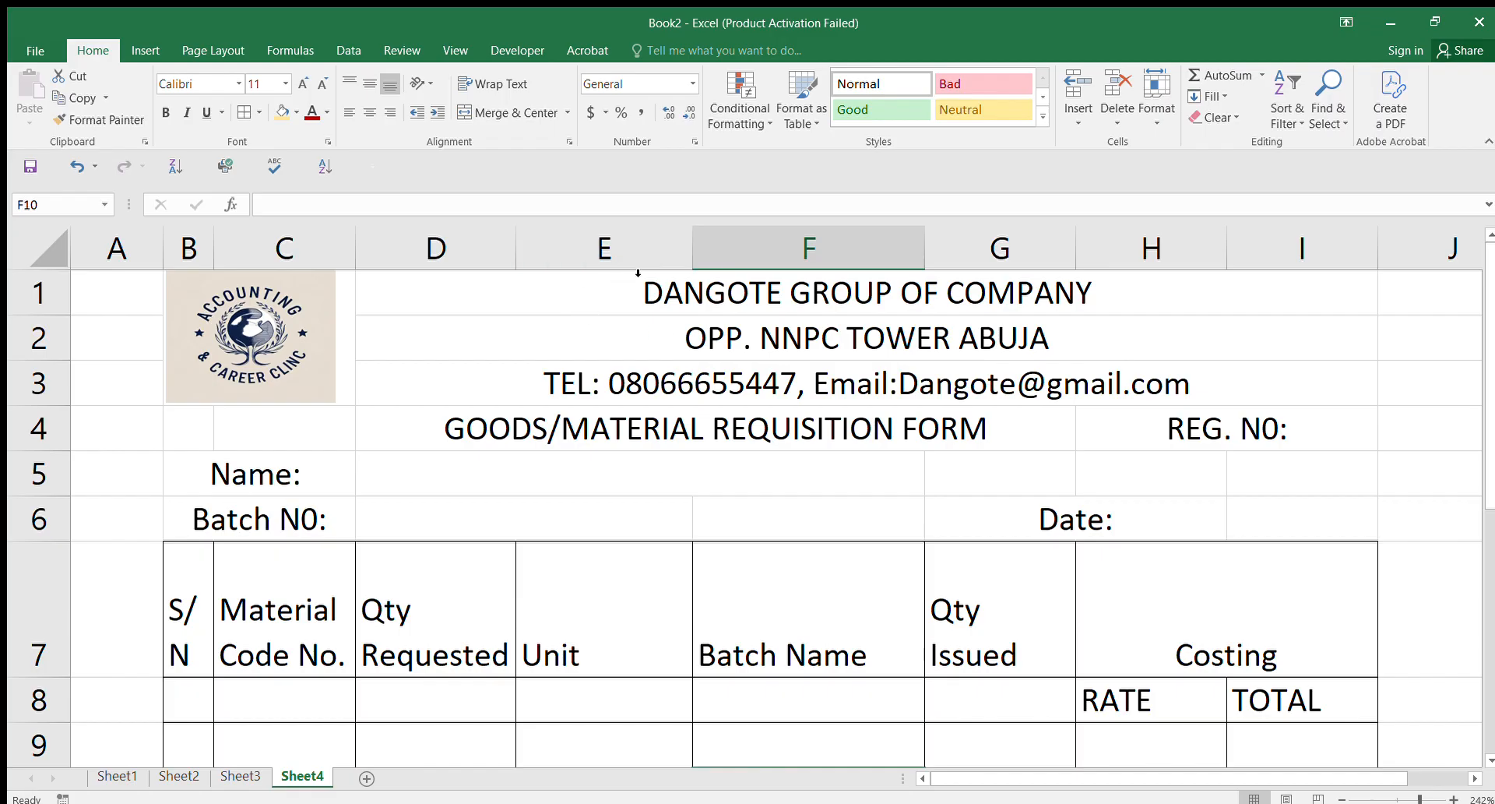
Step: Make the DANGOTE GROUP OF COMPANY title in D1 red Arial Black
{"action": "left_click", "coordinate": [764, 293]}
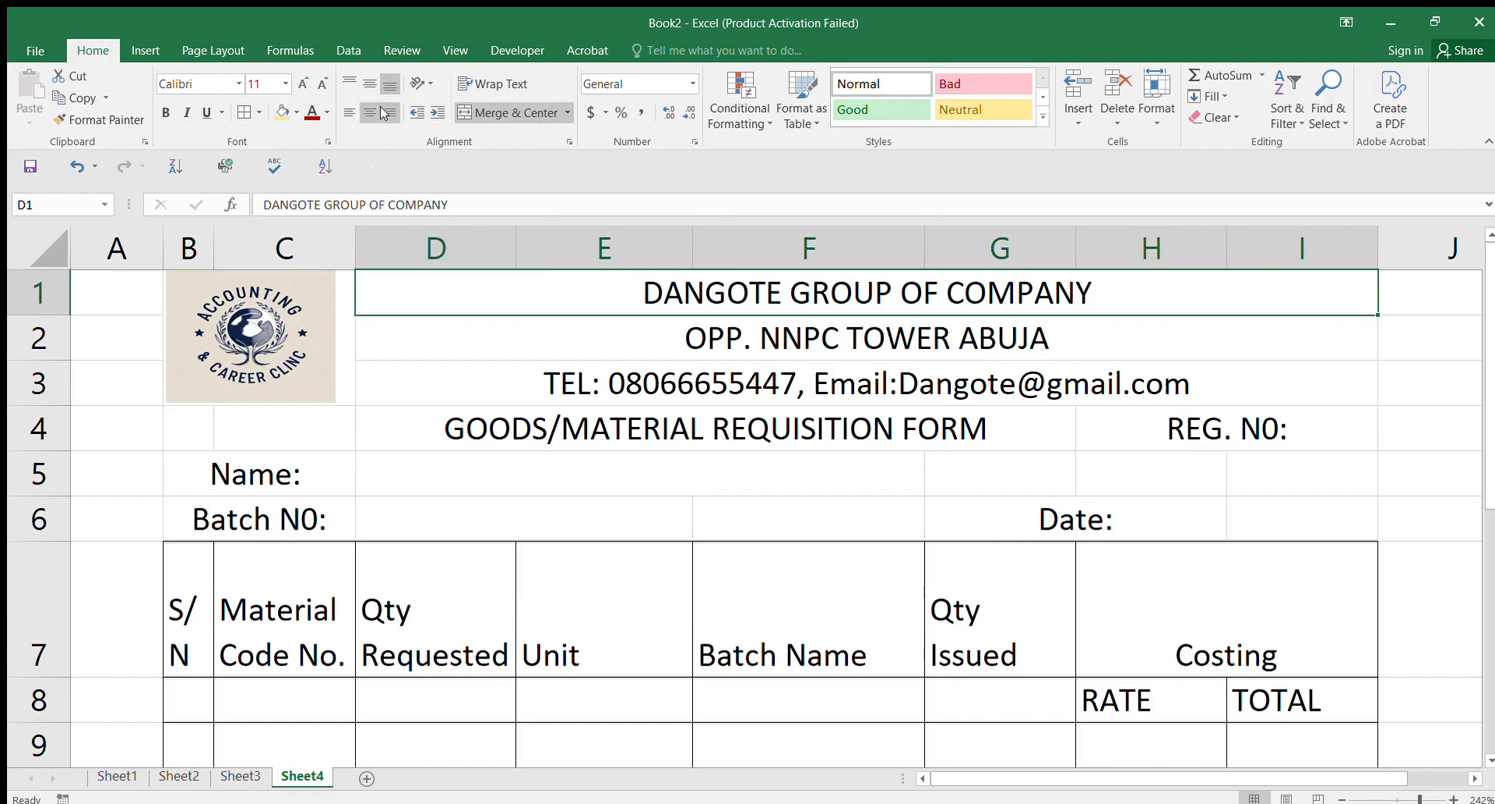
{"action": "left_click", "coordinate": [325, 113]}
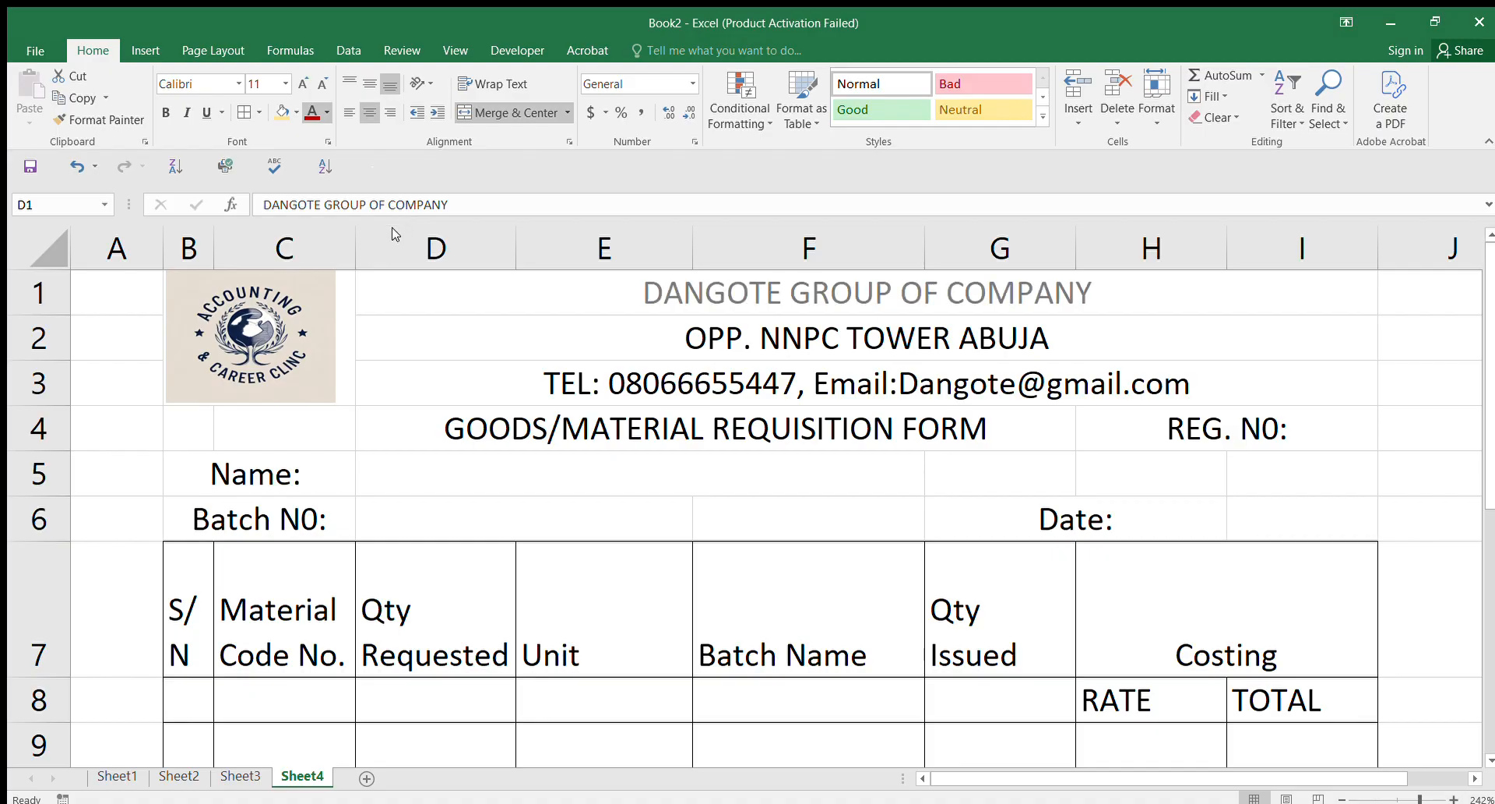
{"action": "left_click", "coordinate": [326, 285]}
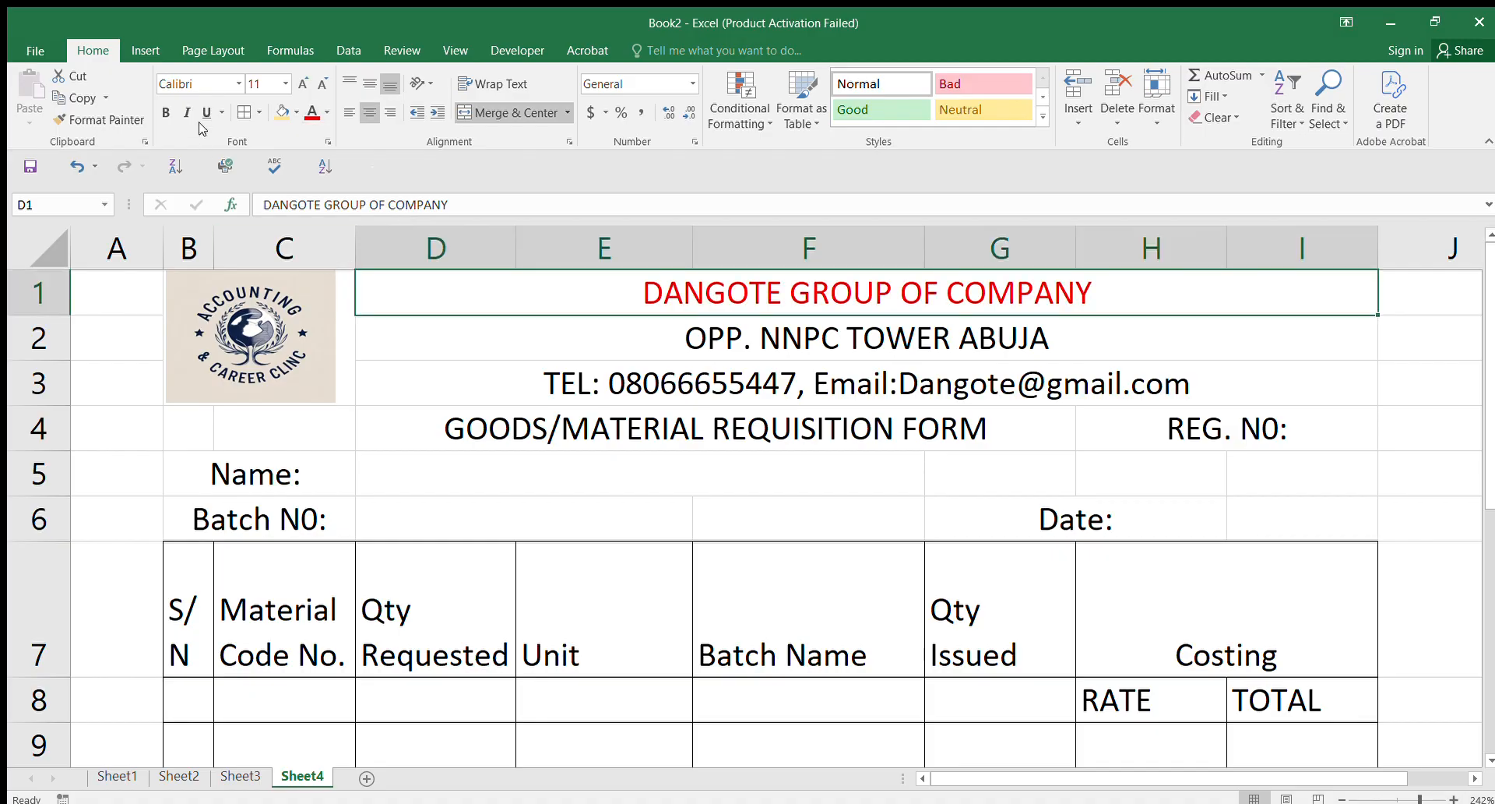
{"action": "left_click", "coordinate": [234, 82]}
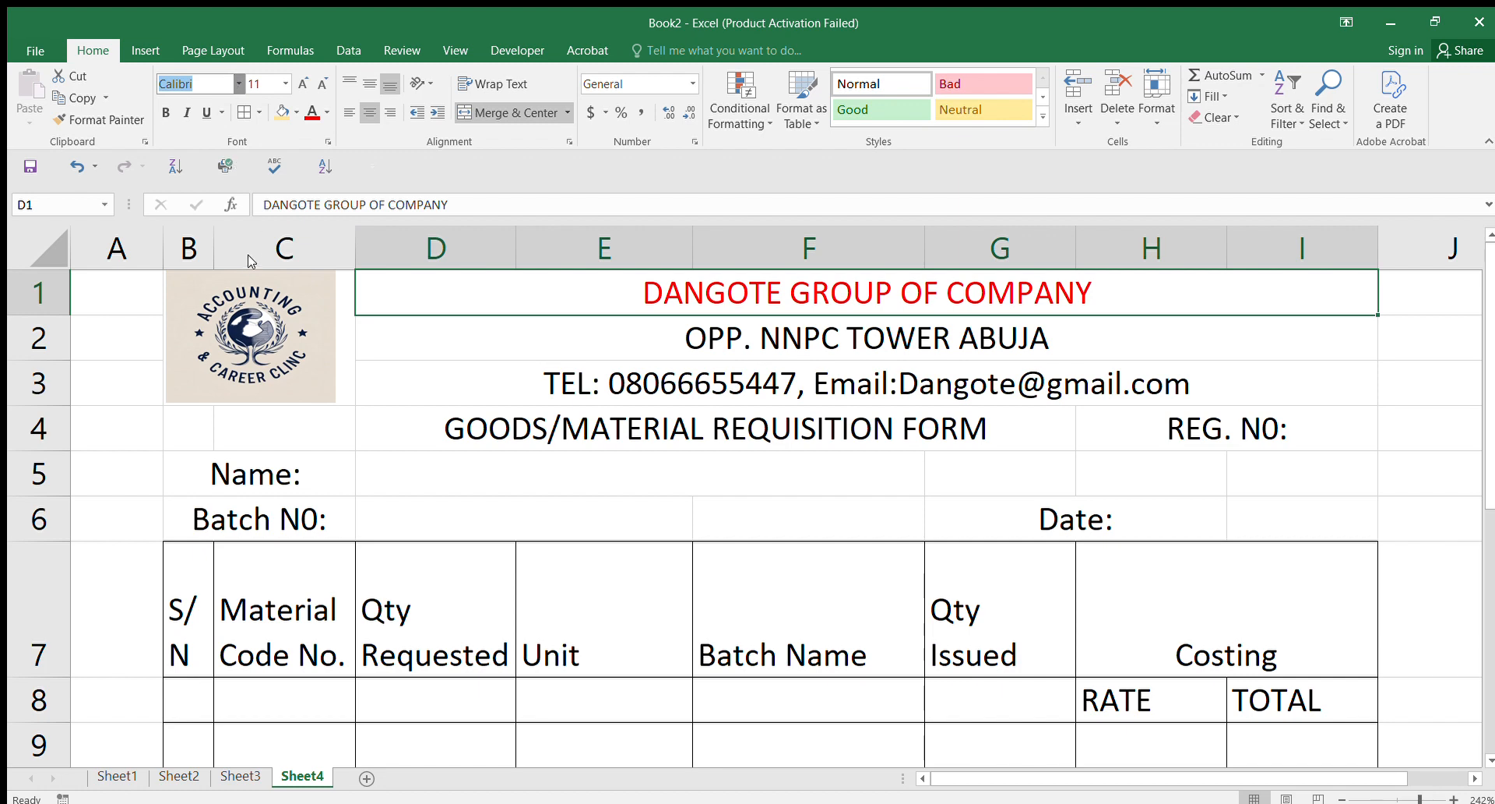
{"action": "left_click", "coordinate": [233, 77]}
{"action": "left_click", "coordinate": [232, 74]}
{"action": "left_click", "coordinate": [233, 75]}
{"action": "left_click", "coordinate": [232, 73]}
{"action": "left_click", "coordinate": [236, 263]}
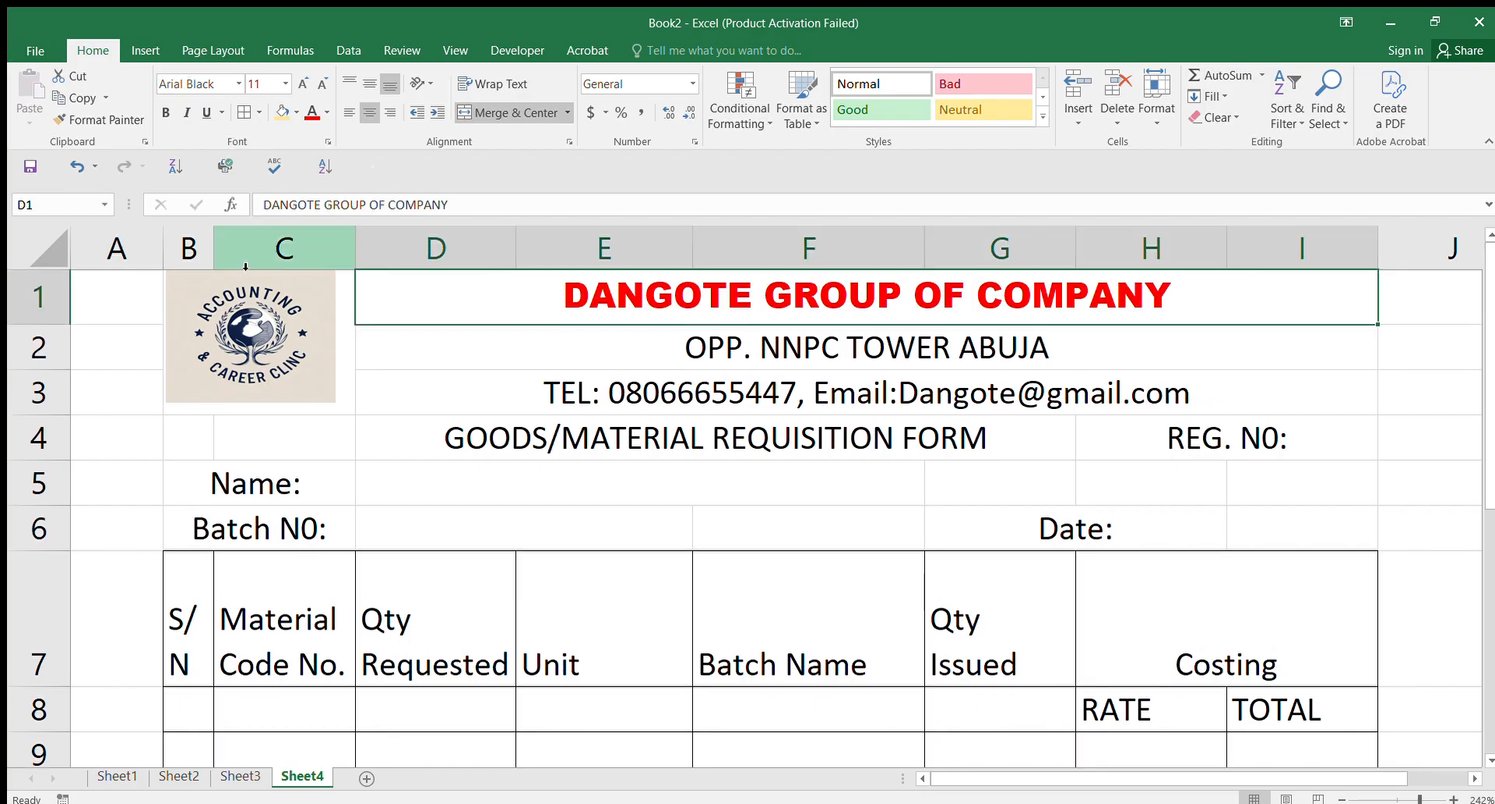
Step: Enlarge the title font to 16 points
{"action": "left_click", "coordinate": [321, 84]}
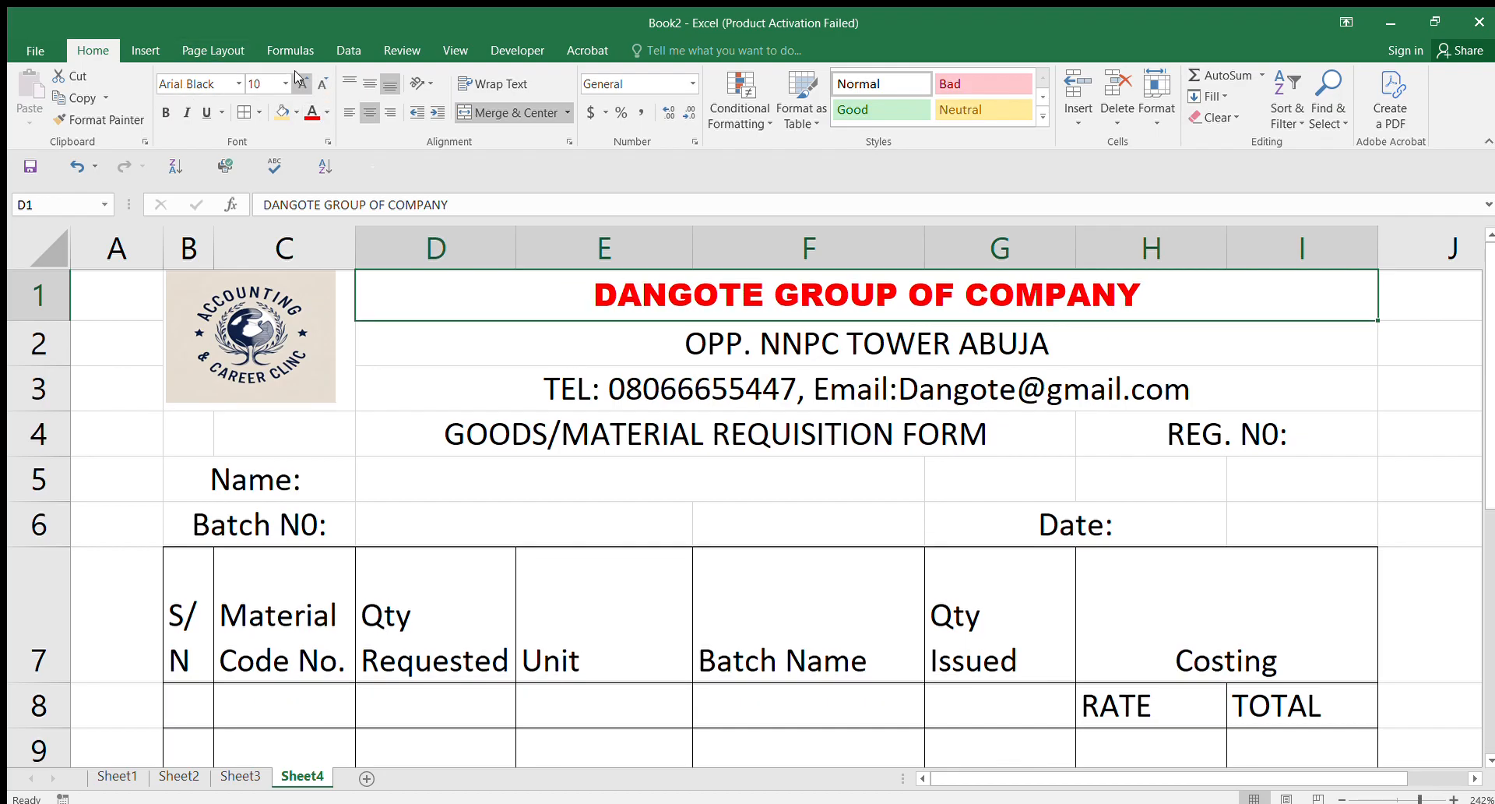
{"action": "left_click", "coordinate": [301, 81]}
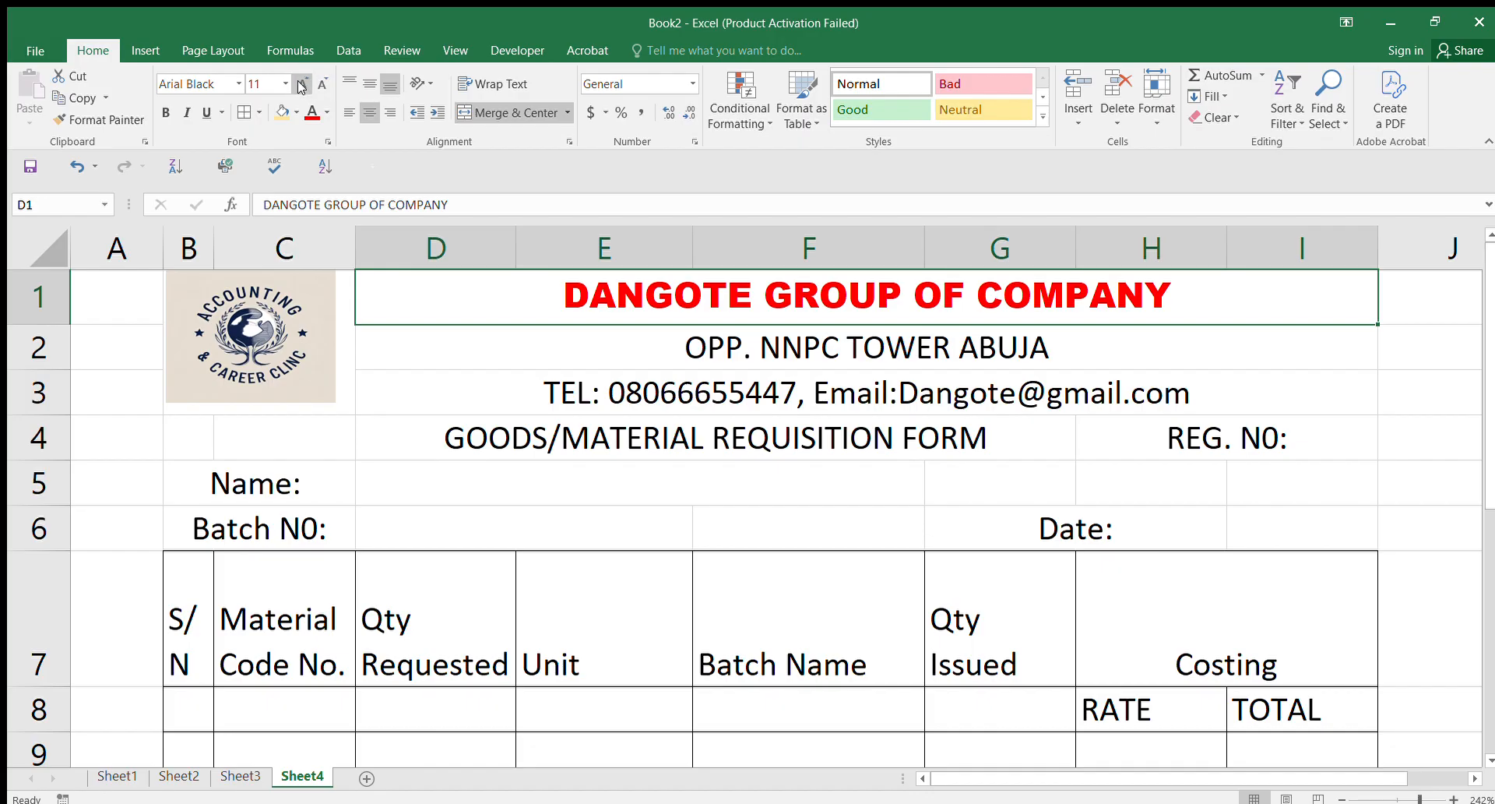
{"action": "left_click", "coordinate": [301, 84]}
{"action": "left_click", "coordinate": [301, 84]}
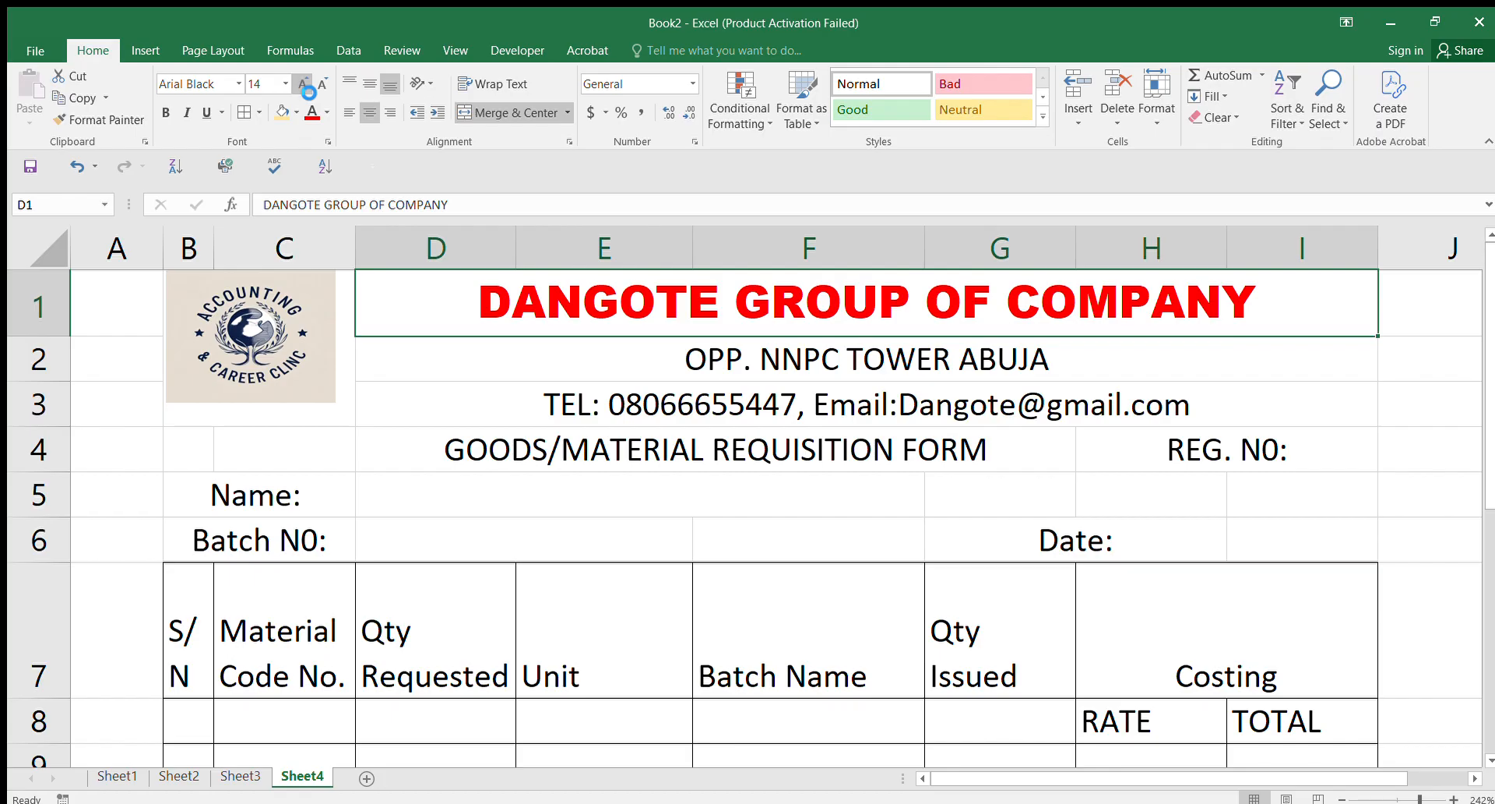
{"action": "left_click", "coordinate": [300, 84]}
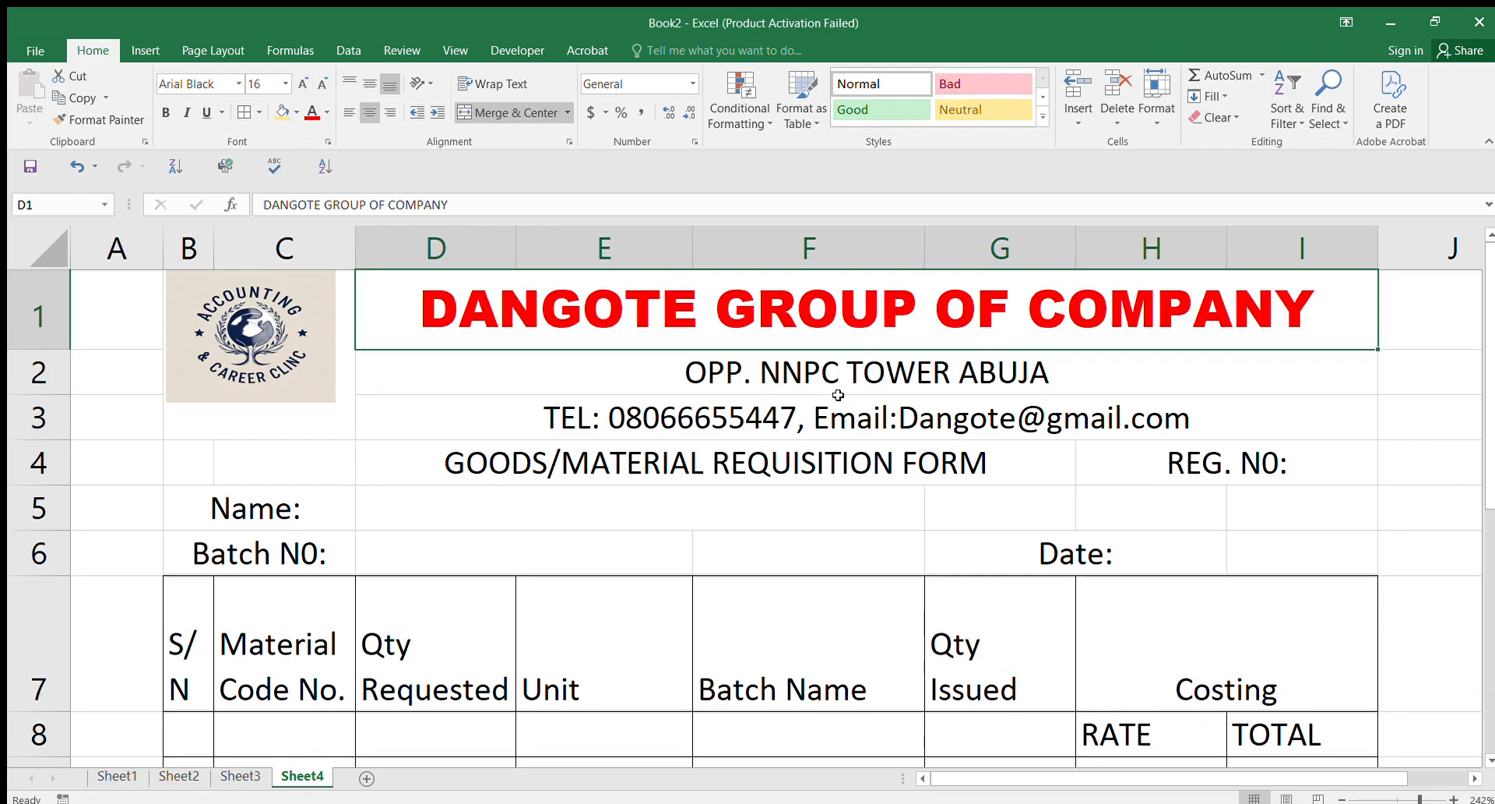
{"action": "left_click", "coordinate": [798, 367]}
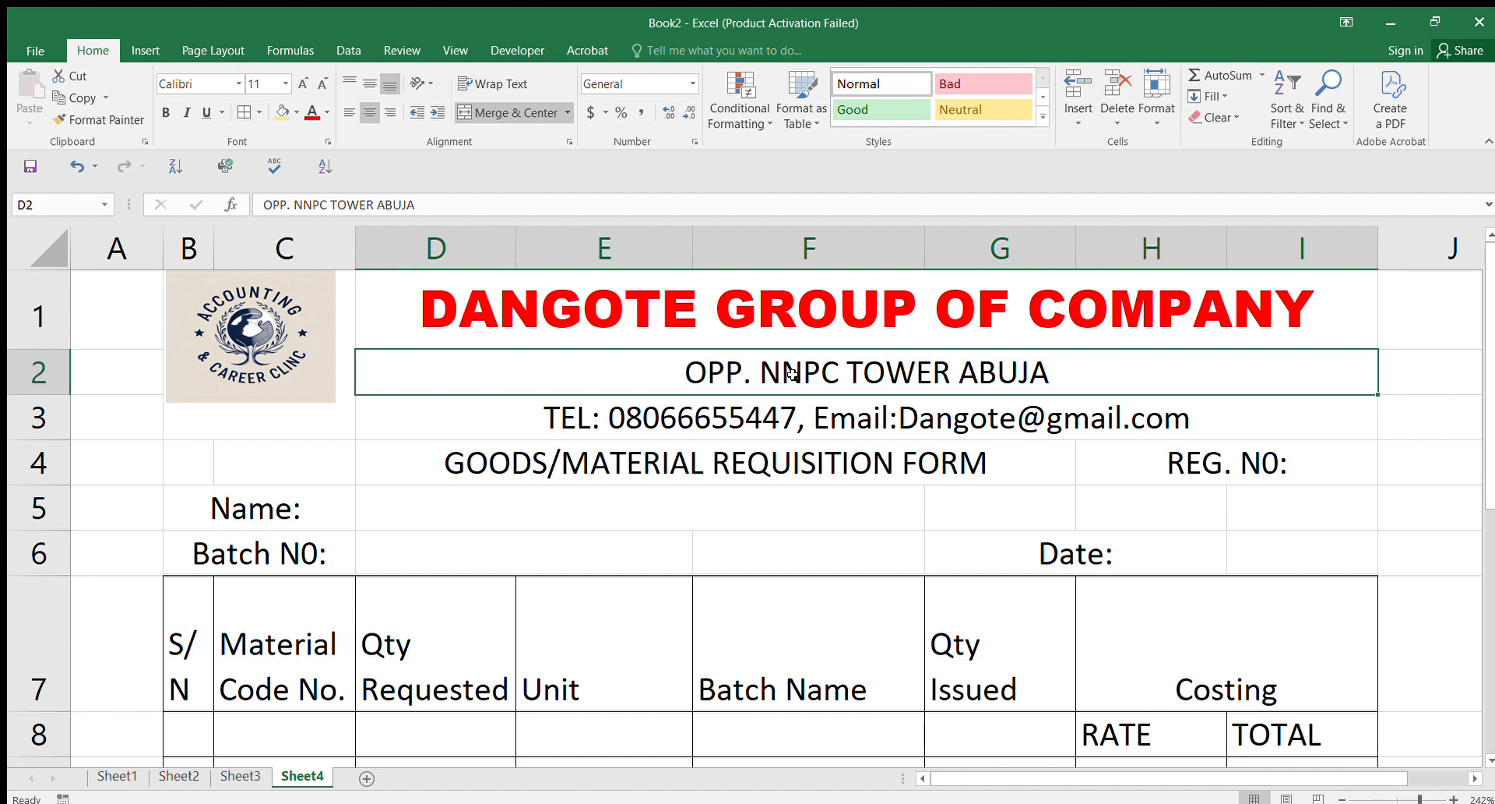
Step: Try a purple text colour on the address lines, undo it, and shorten row 2
{"action": "left_click_drag", "start_coordinate": [790, 371], "coordinate": [783, 407]}
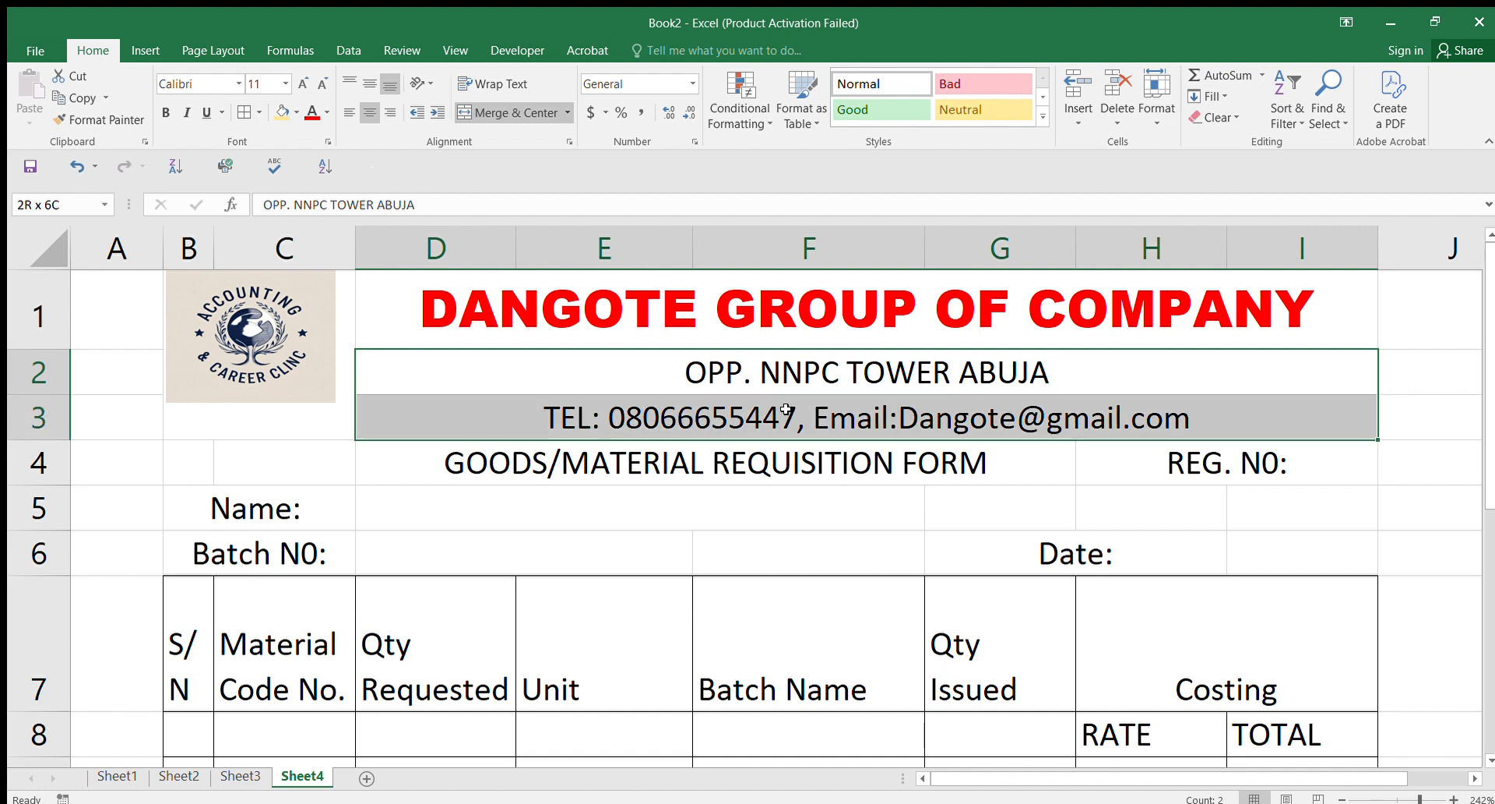
{"action": "left_click", "coordinate": [312, 113]}
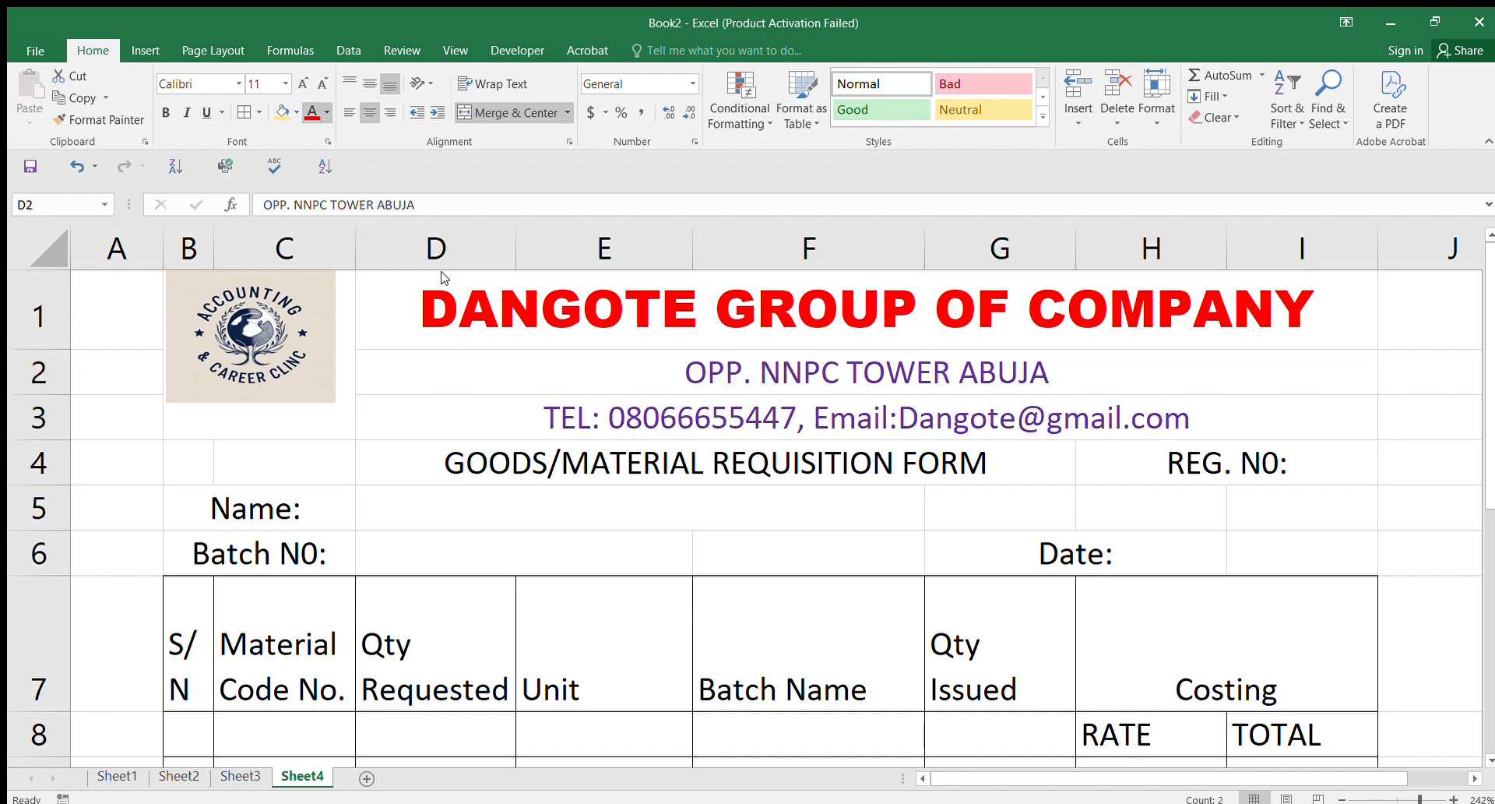
{"action": "key", "text": "ctrl+z"}
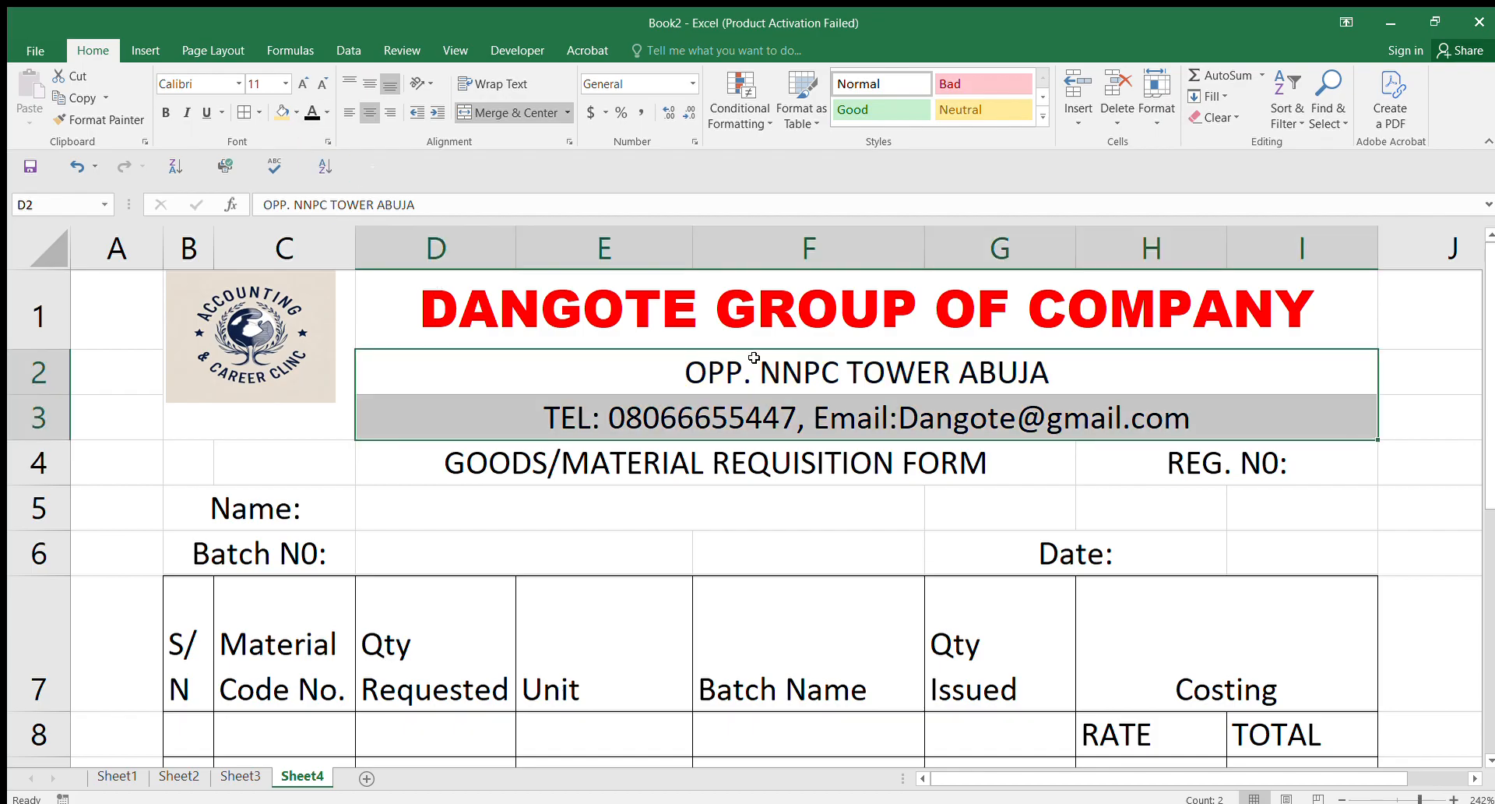
{"action": "left_click", "coordinate": [592, 368]}
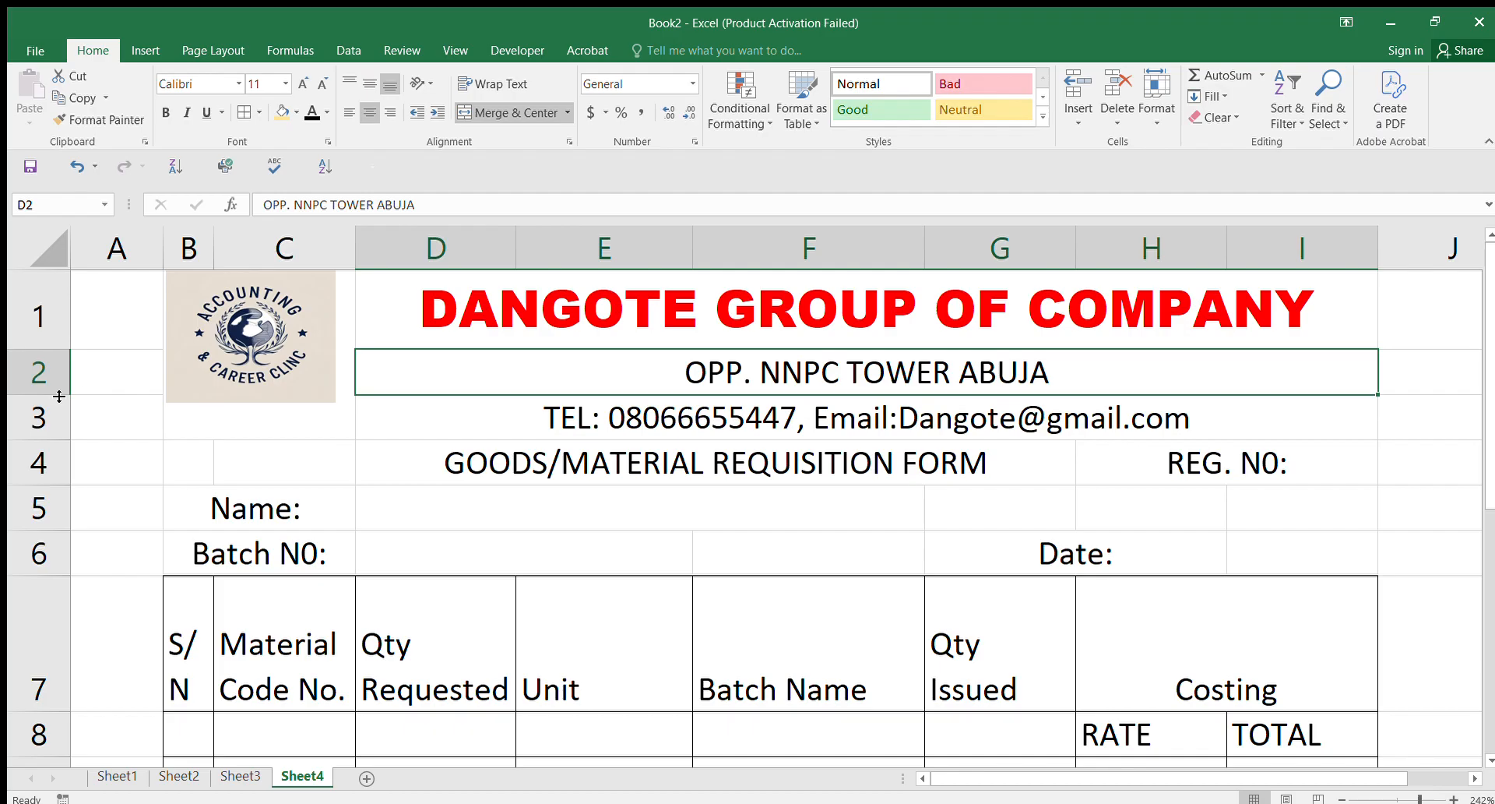
{"action": "mouse_move", "coordinate": [49, 394]}
{"action": "left_mouse_down"}
{"action": "mouse_move", "coordinate": [48, 376]}
{"action": "mouse_move", "coordinate": [56, 385]}
{"action": "left_mouse_up"}
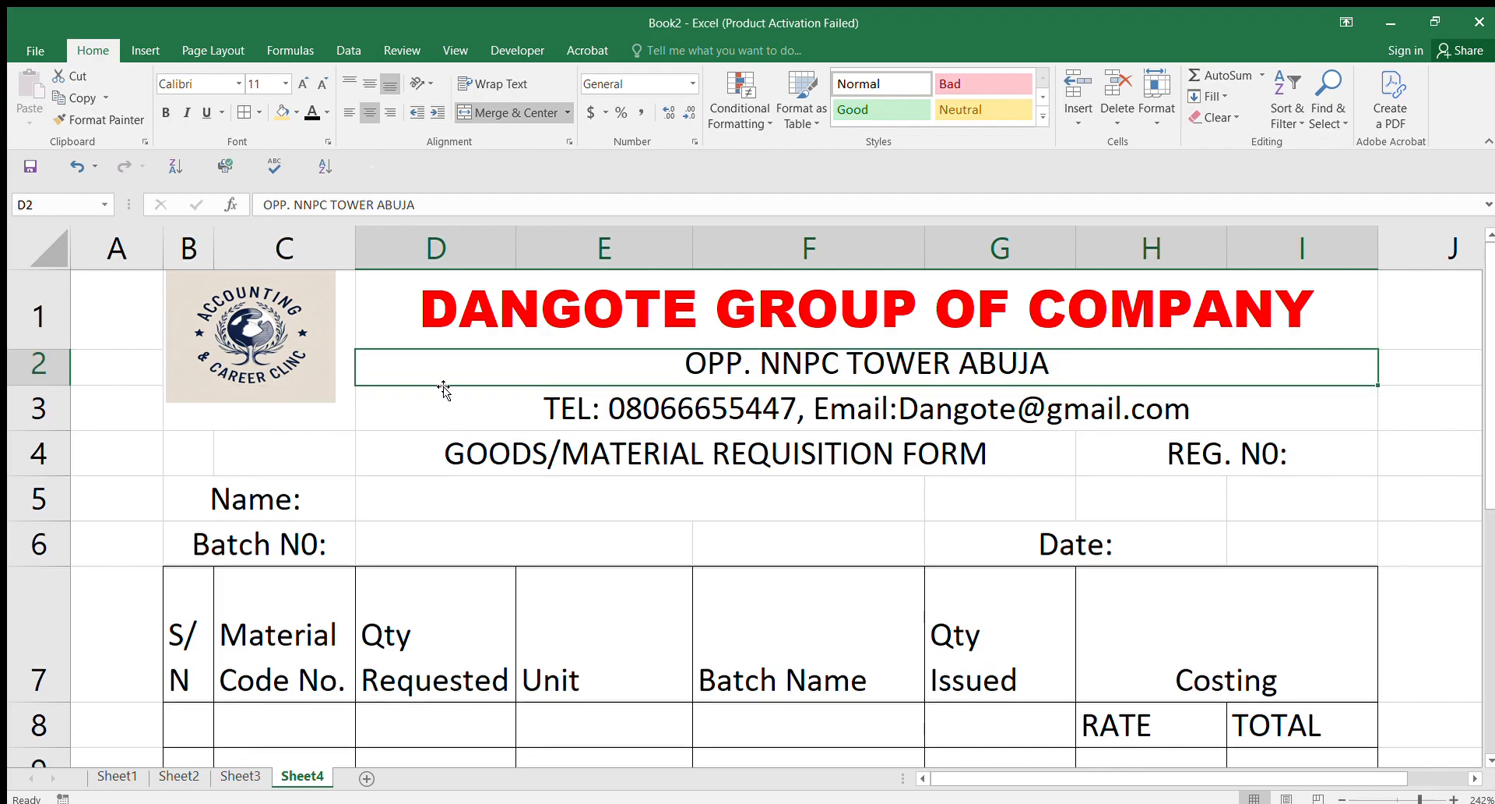
Step: Shrink the D2:D3 address text to size 8 and make rows 2 and 3 shorter
{"action": "left_click_drag", "start_coordinate": [554, 365], "coordinate": [553, 390]}
{"action": "left_click", "coordinate": [322, 84]}
{"action": "left_click", "coordinate": [323, 84]}
{"action": "left_click", "coordinate": [322, 84]}
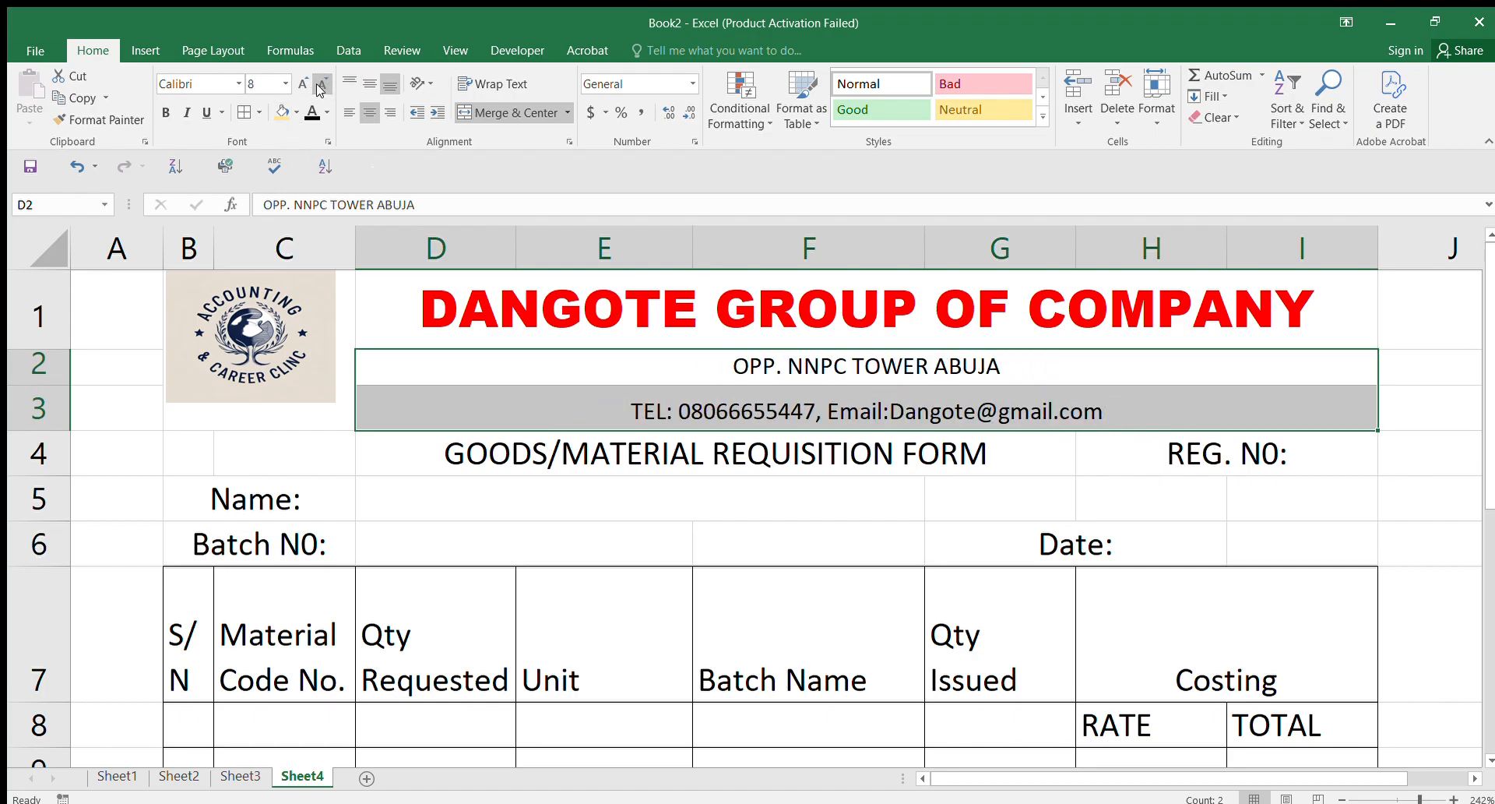
{"action": "left_click", "coordinate": [461, 380]}
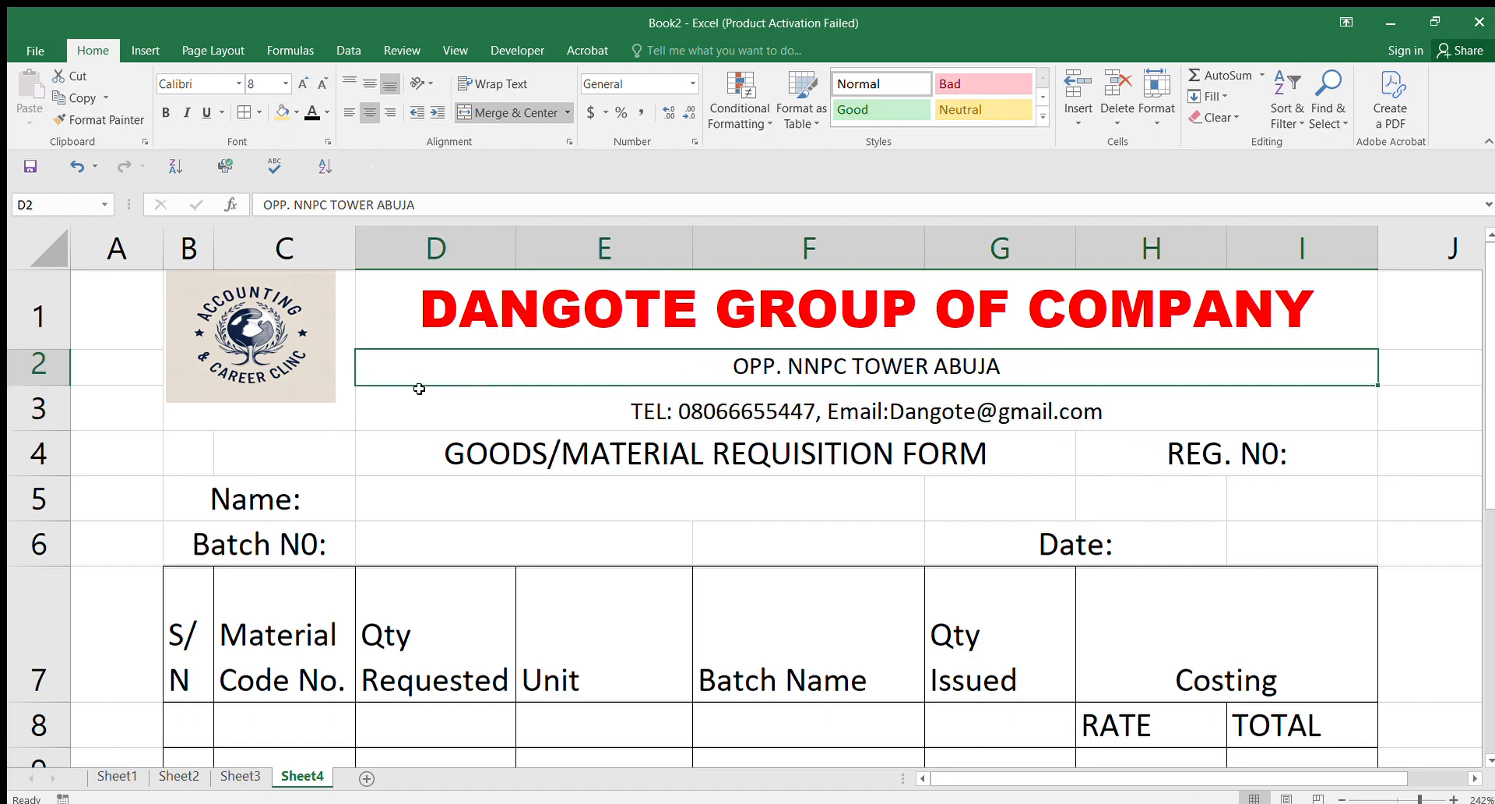
{"action": "left_click_drag", "start_coordinate": [55, 383], "coordinate": [67, 380]}
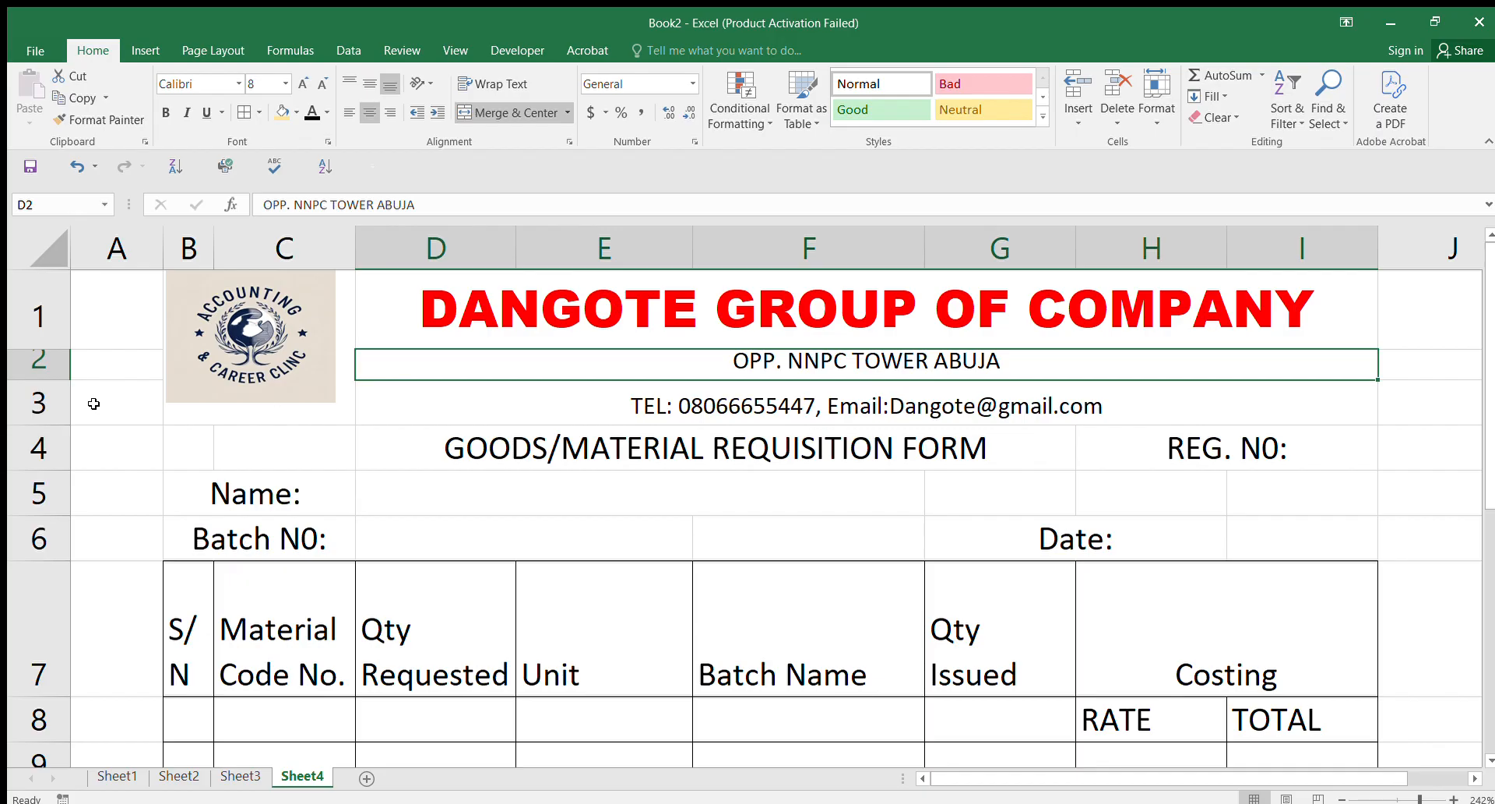
{"action": "left_click", "coordinate": [74, 412]}
{"action": "left_click_drag", "start_coordinate": [46, 426], "coordinate": [46, 411]}
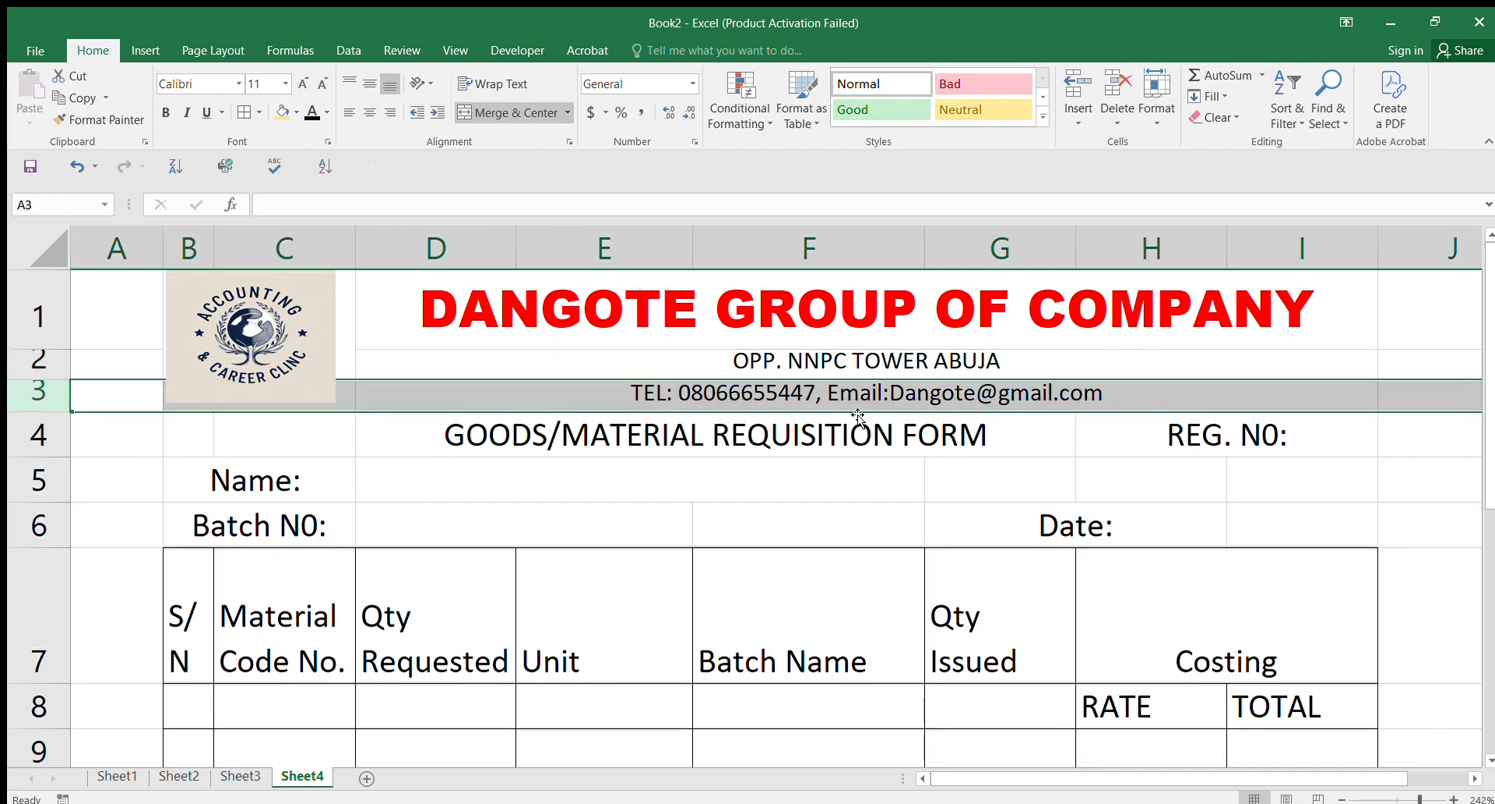
Step: Change the vertical alignment of D2:D3, keeping the address lines horizontally centred
{"action": "left_click", "coordinate": [861, 354]}
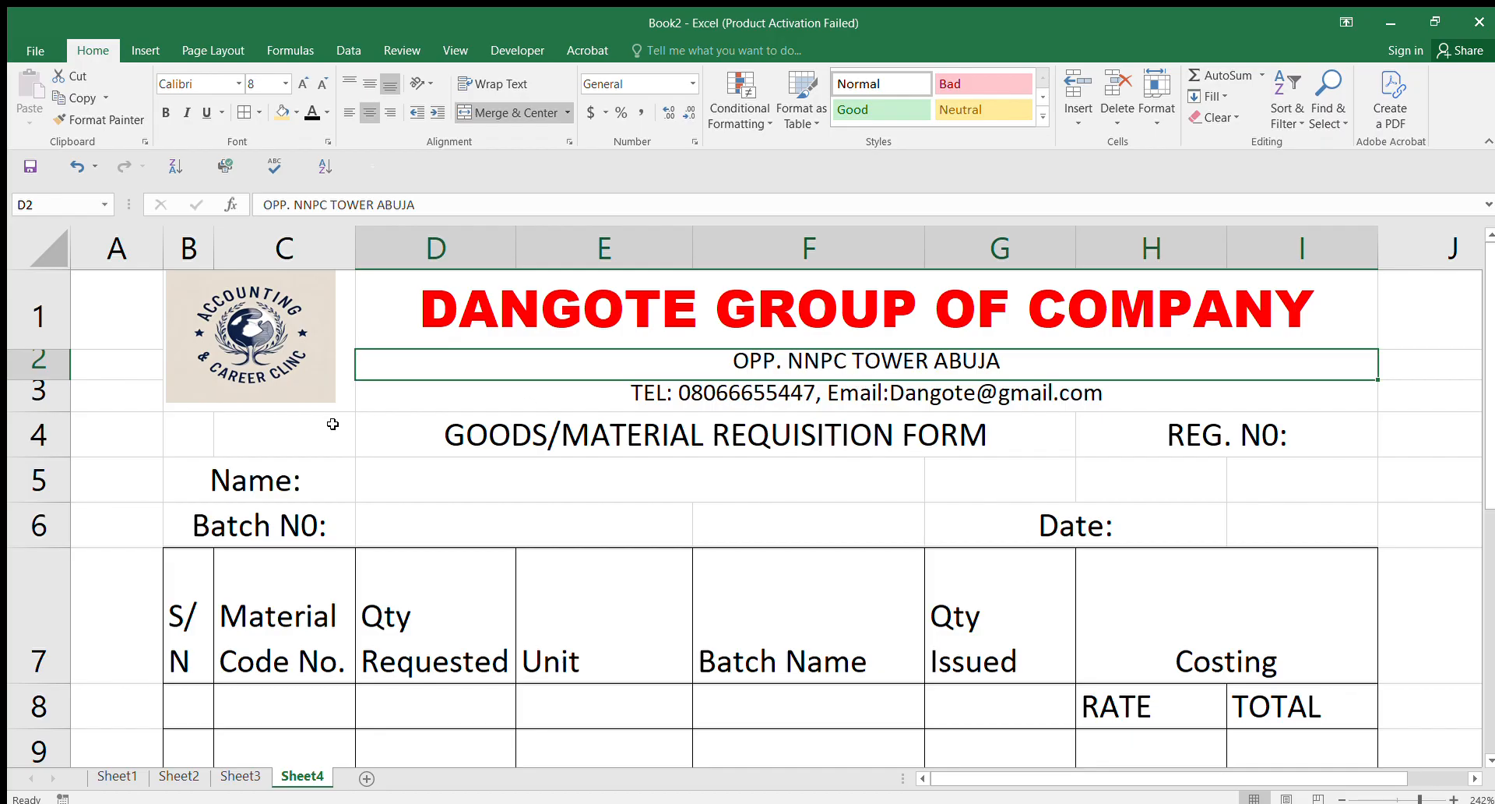
{"action": "left_click_drag", "start_coordinate": [815, 376], "coordinate": [817, 397]}
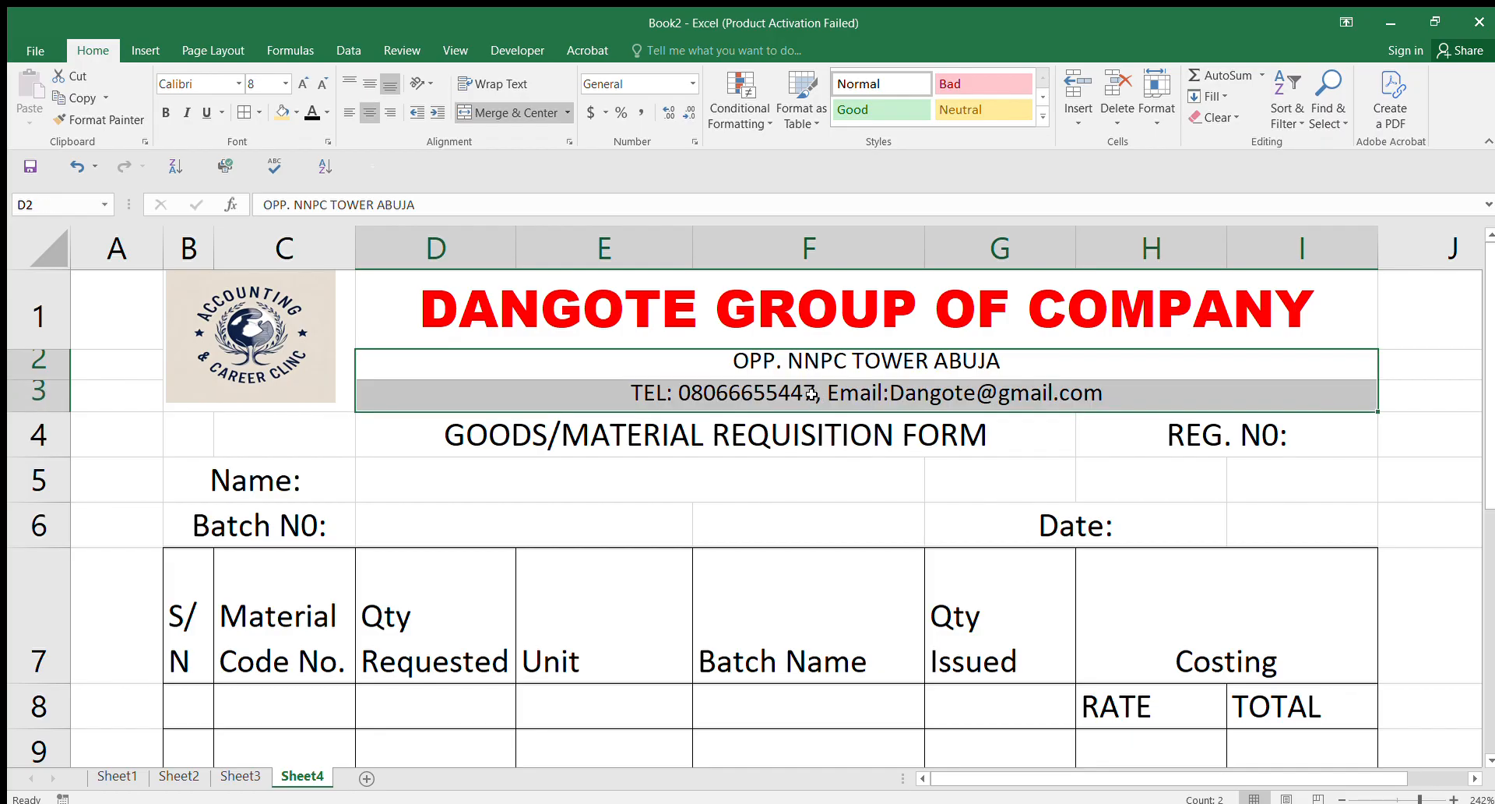
{"action": "left_click", "coordinate": [348, 81]}
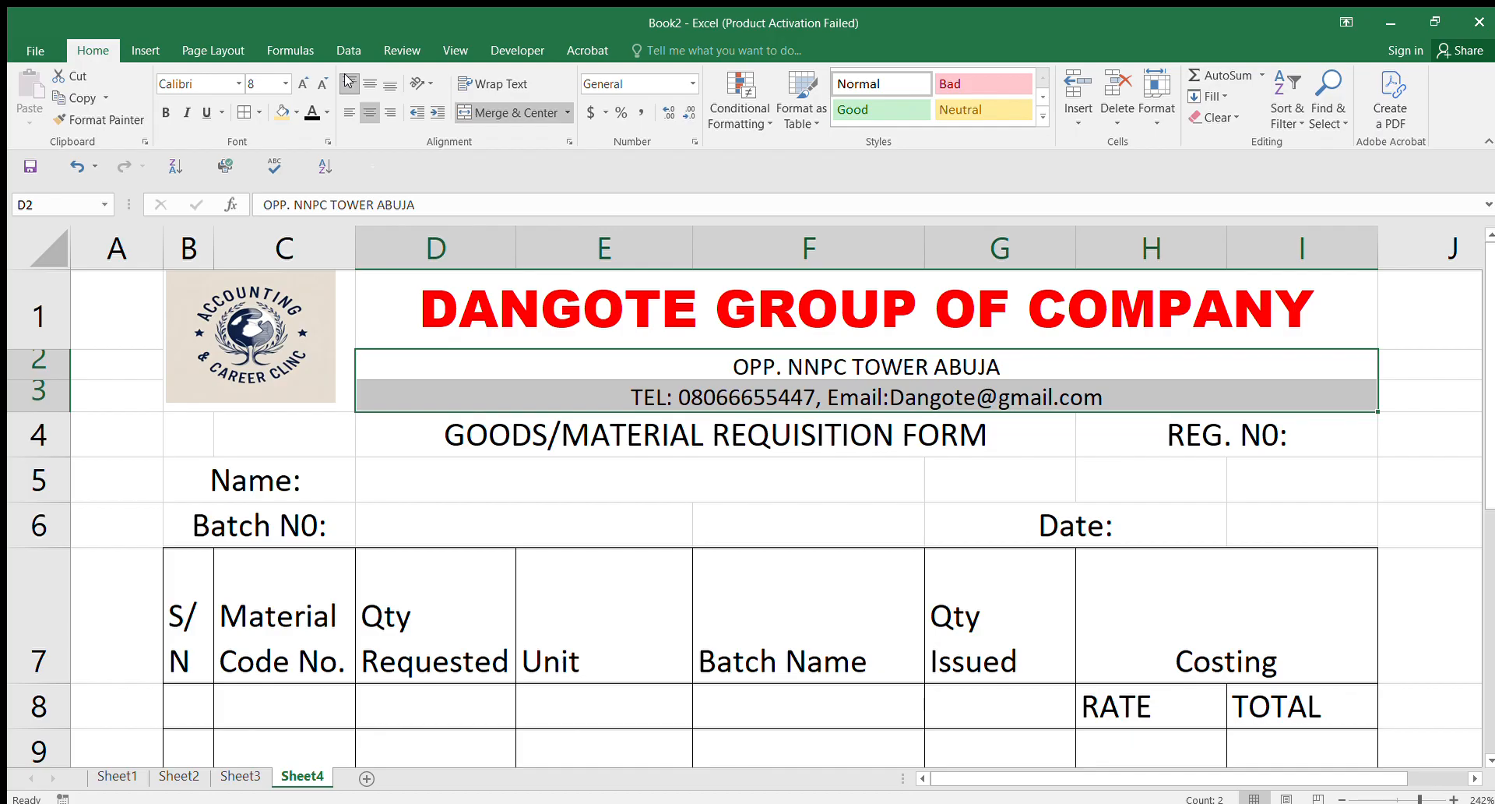
{"action": "left_click", "coordinate": [348, 113]}
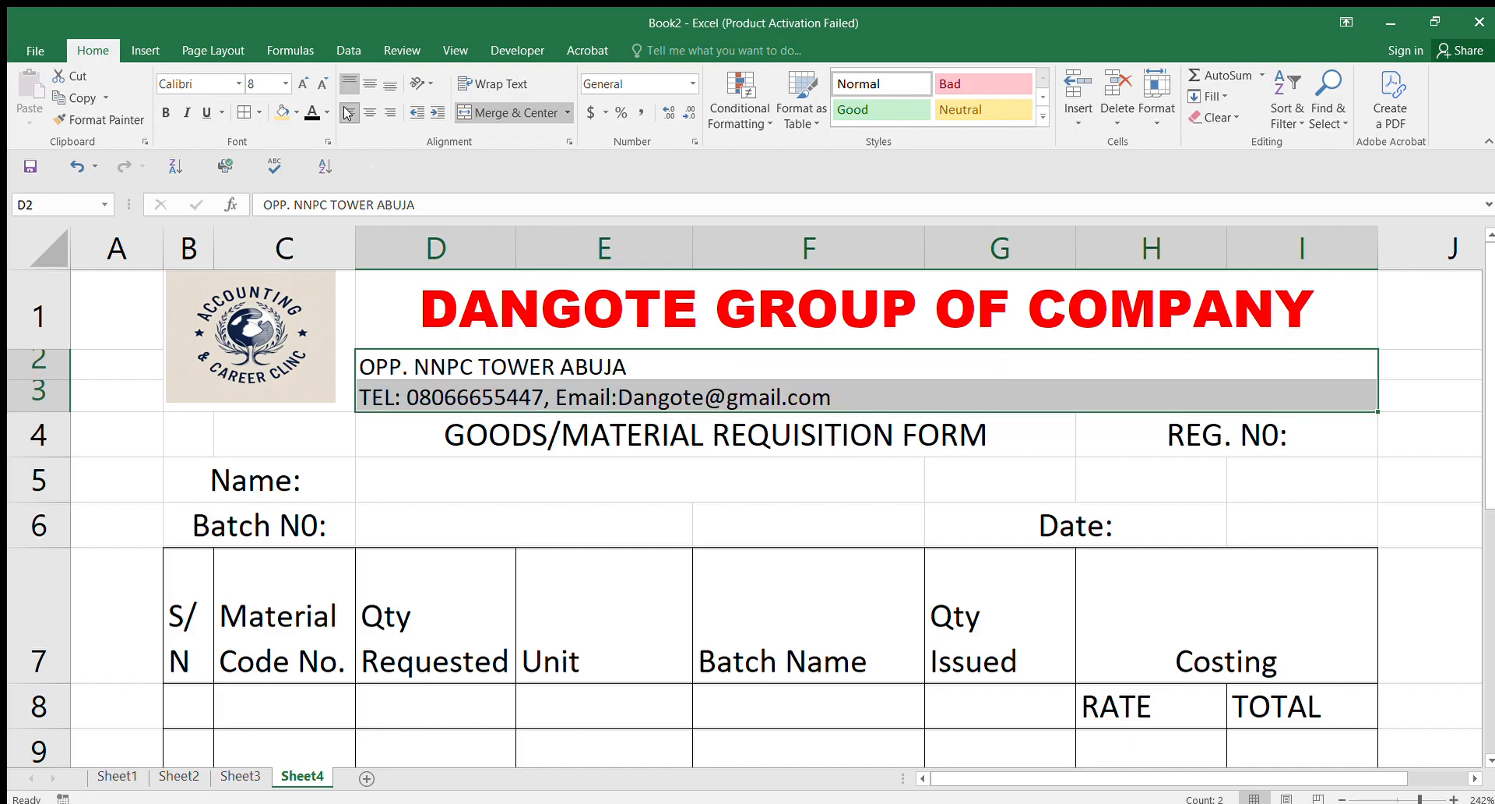
{"action": "left_click", "coordinate": [370, 114]}
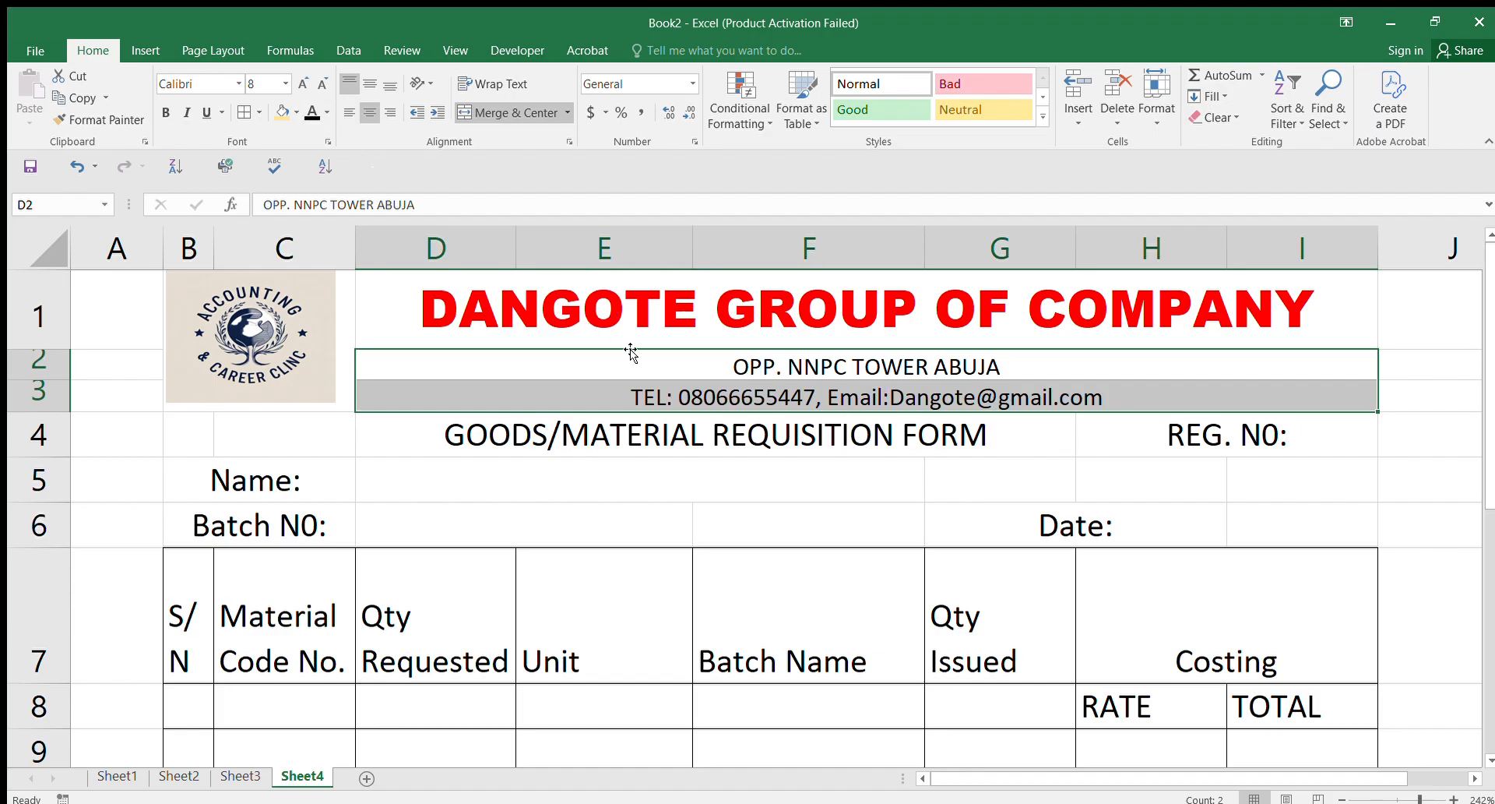
{"action": "left_click", "coordinate": [393, 292]}
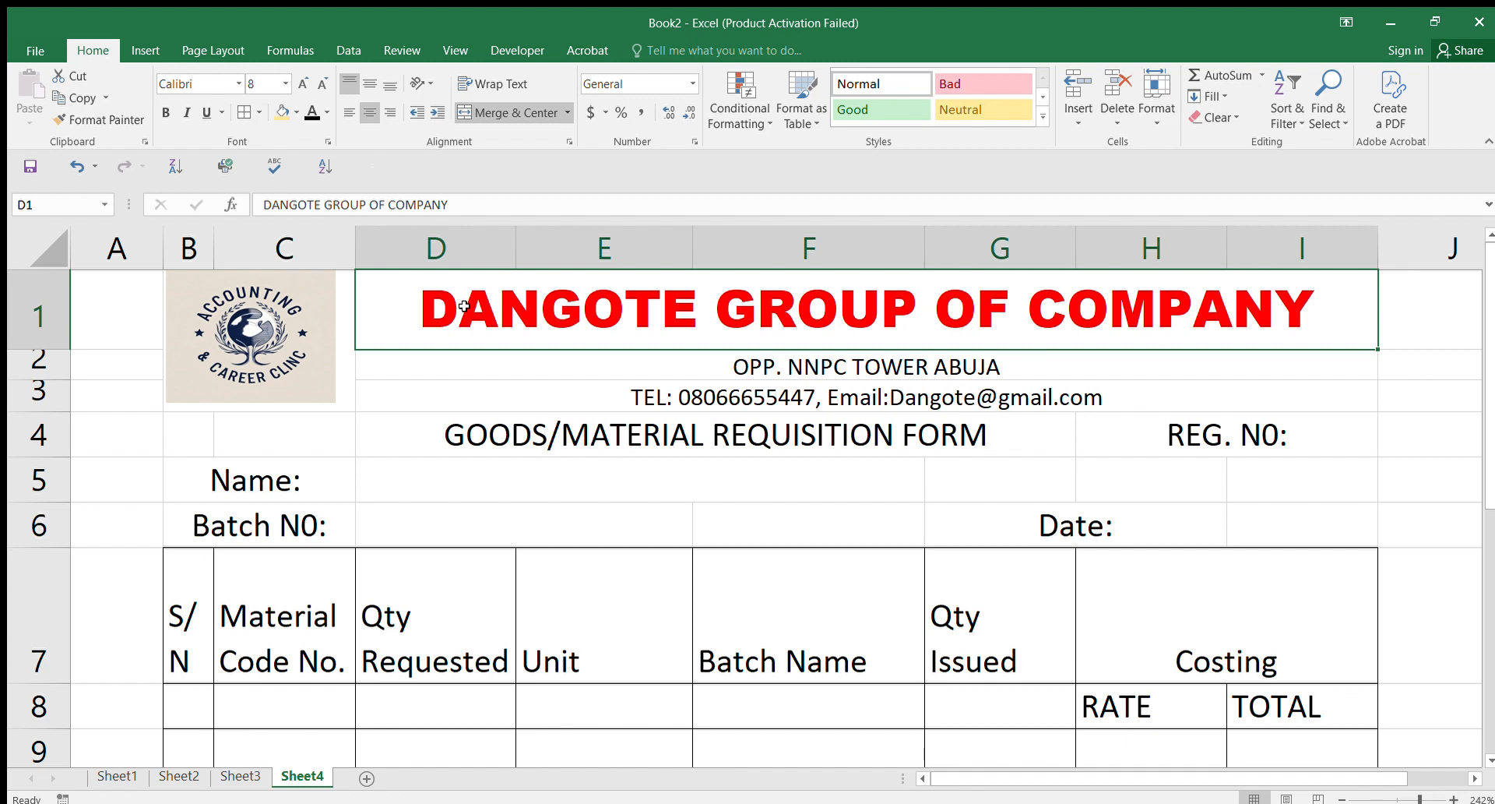
Step: Fill the title yellow, and make the address rows bold on a tan fill
{"action": "left_click", "coordinate": [291, 114]}
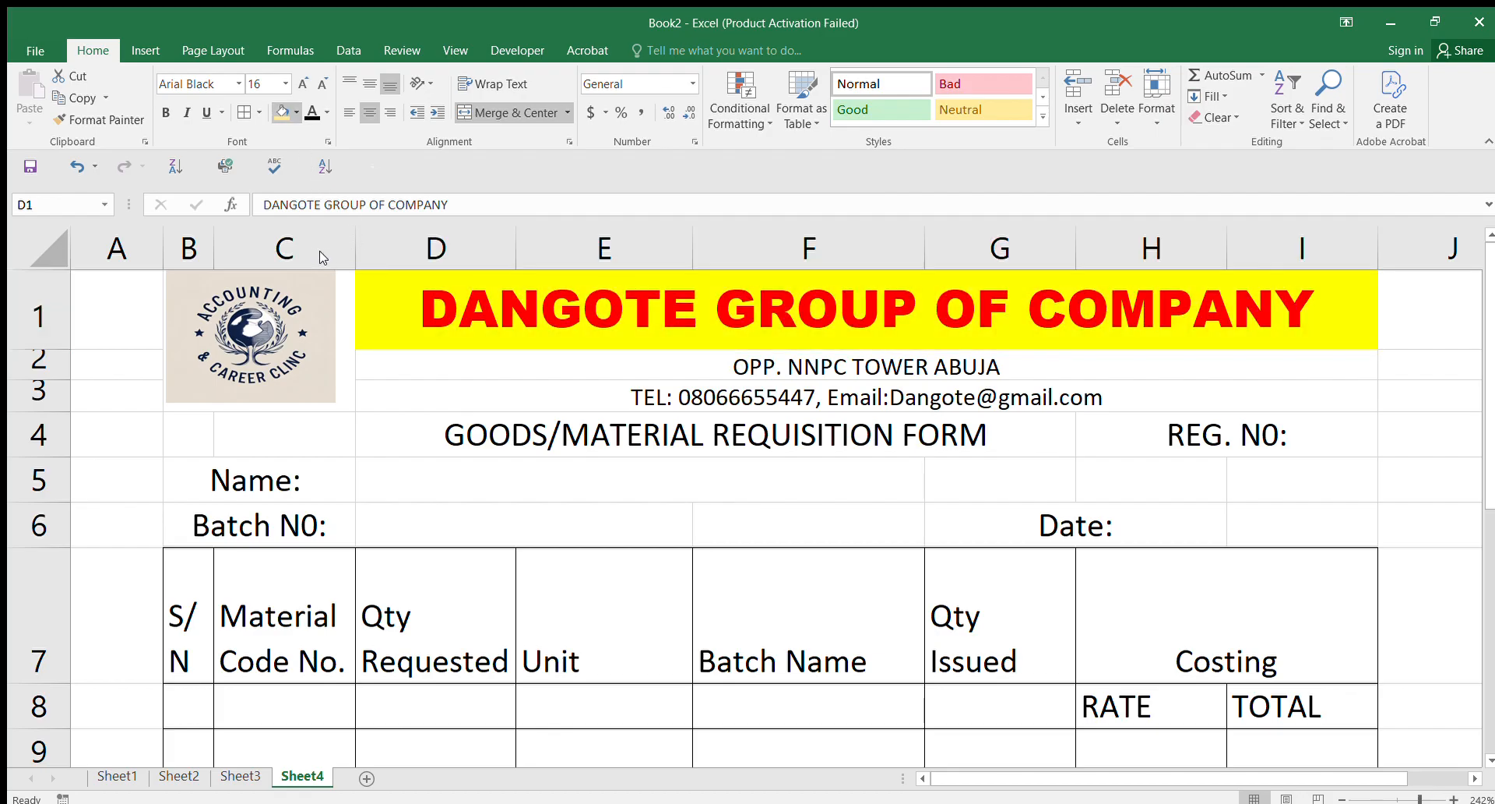
{"action": "left_click_drag", "start_coordinate": [466, 360], "coordinate": [471, 390]}
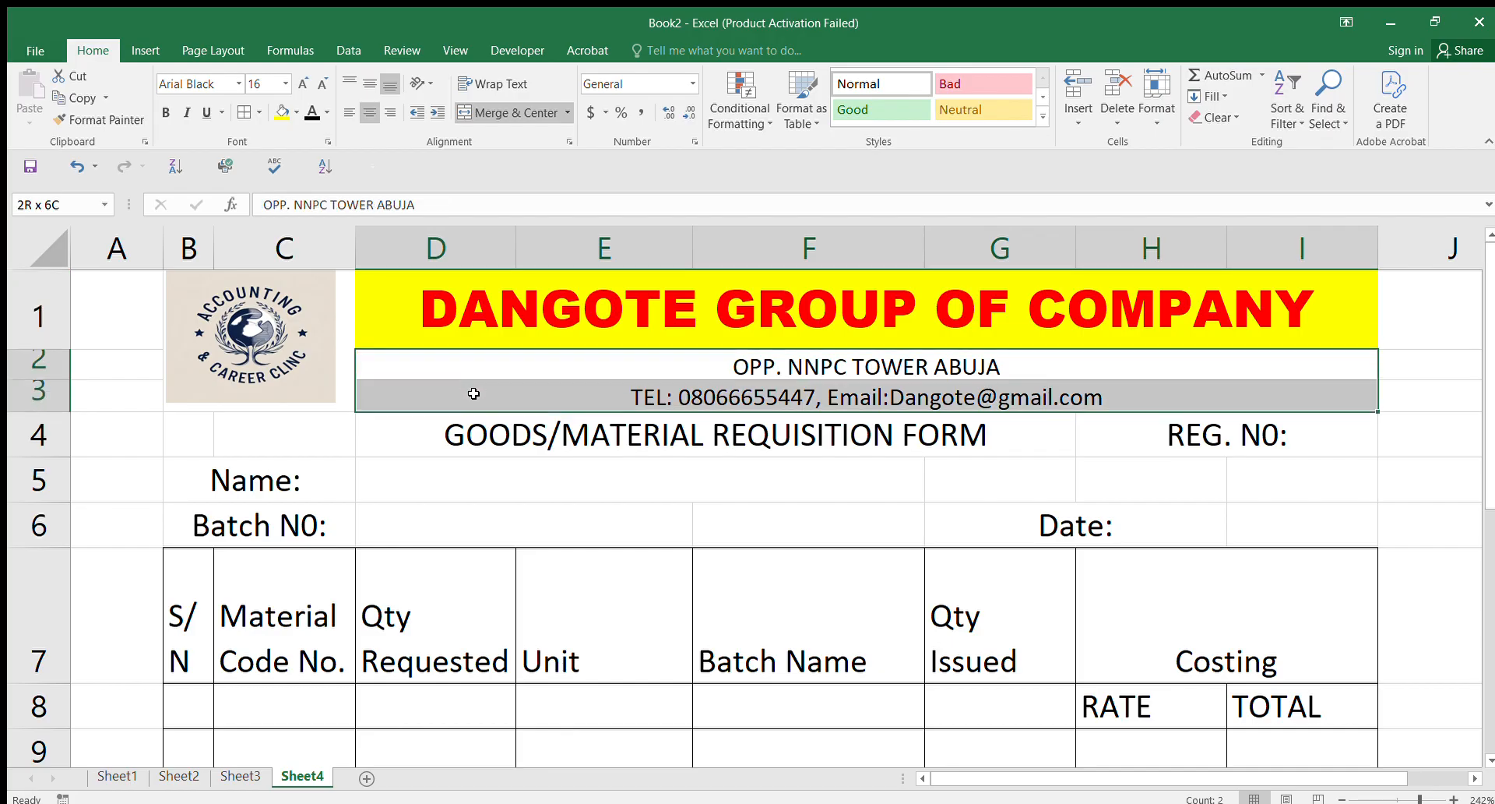
{"action": "left_click", "coordinate": [290, 114]}
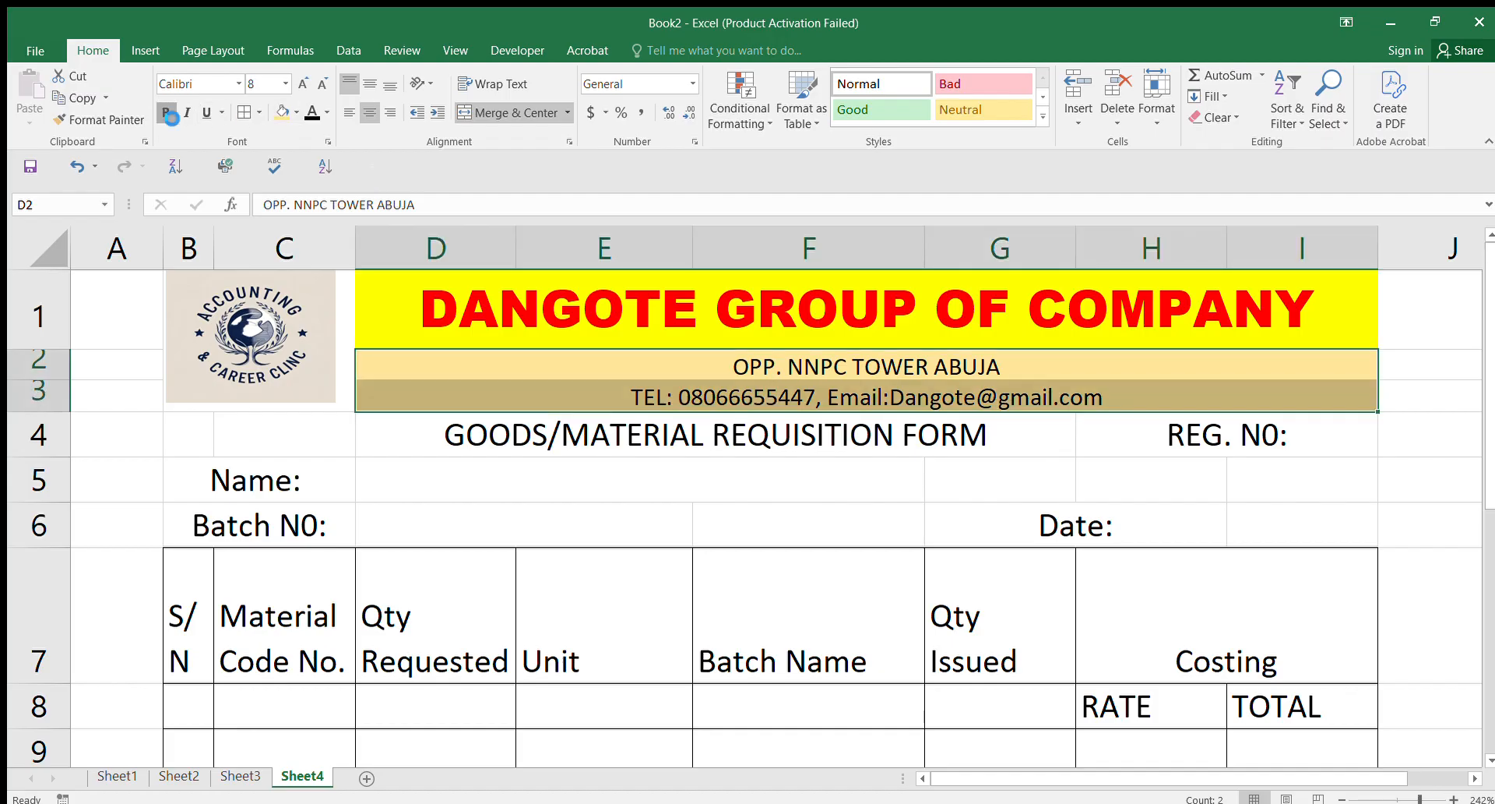
{"action": "left_click", "coordinate": [164, 113]}
{"action": "left_click", "coordinate": [1038, 444]}
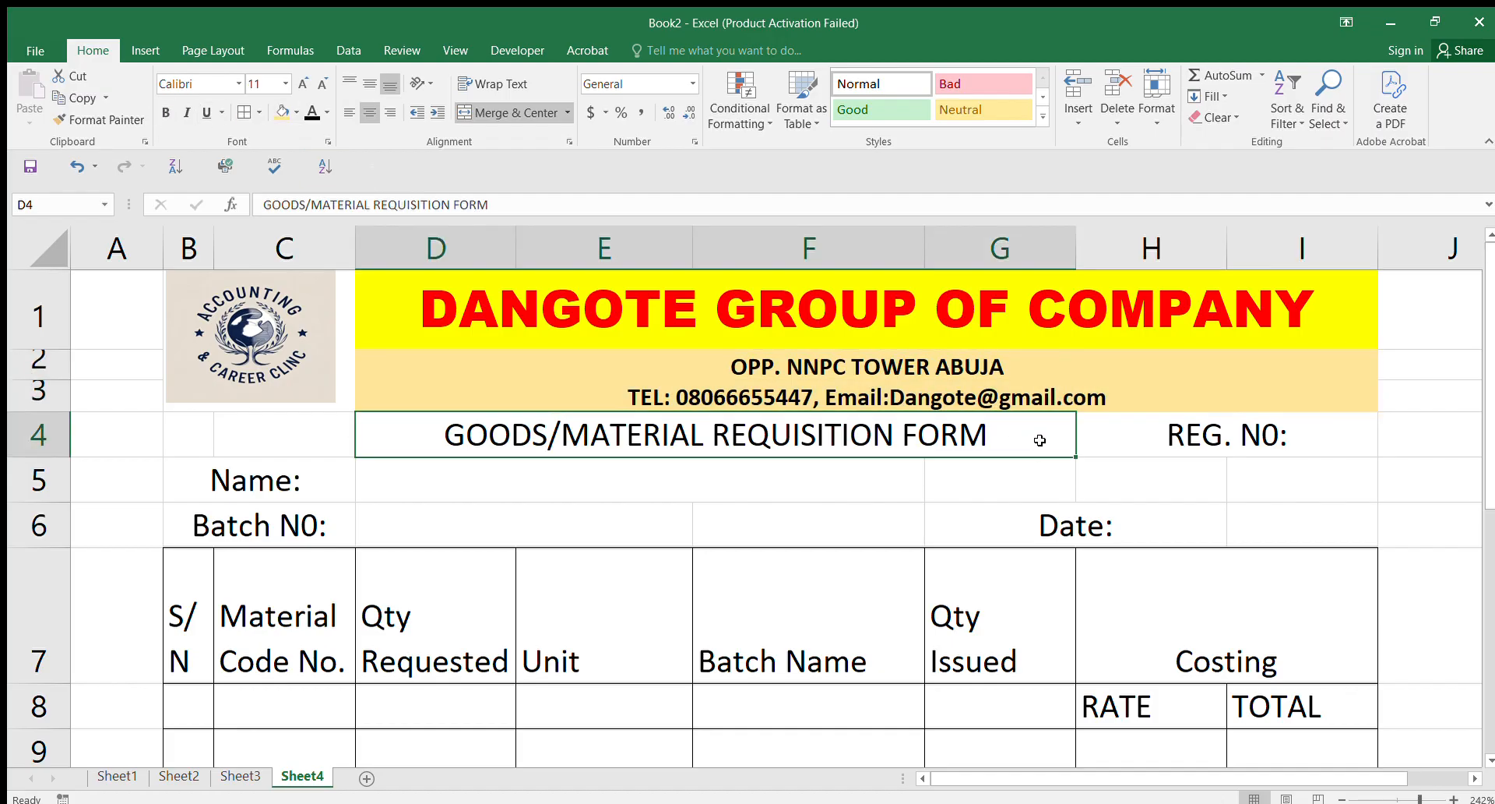
Step: Give the form title in D4 a navy fill with white text
{"action": "left_click", "coordinate": [522, 478]}
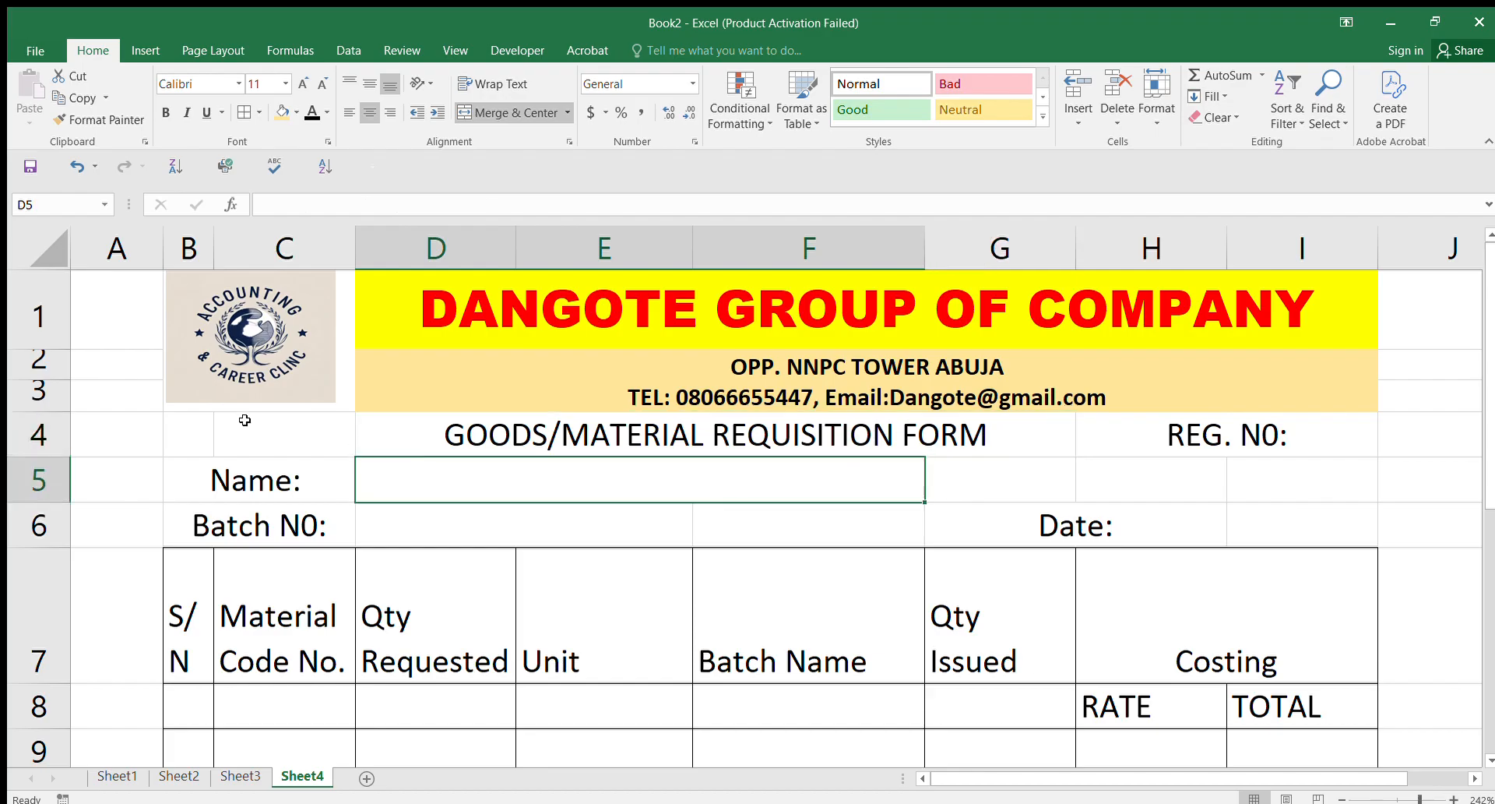
{"action": "left_click", "coordinate": [515, 426]}
{"action": "left_click", "coordinate": [294, 113]}
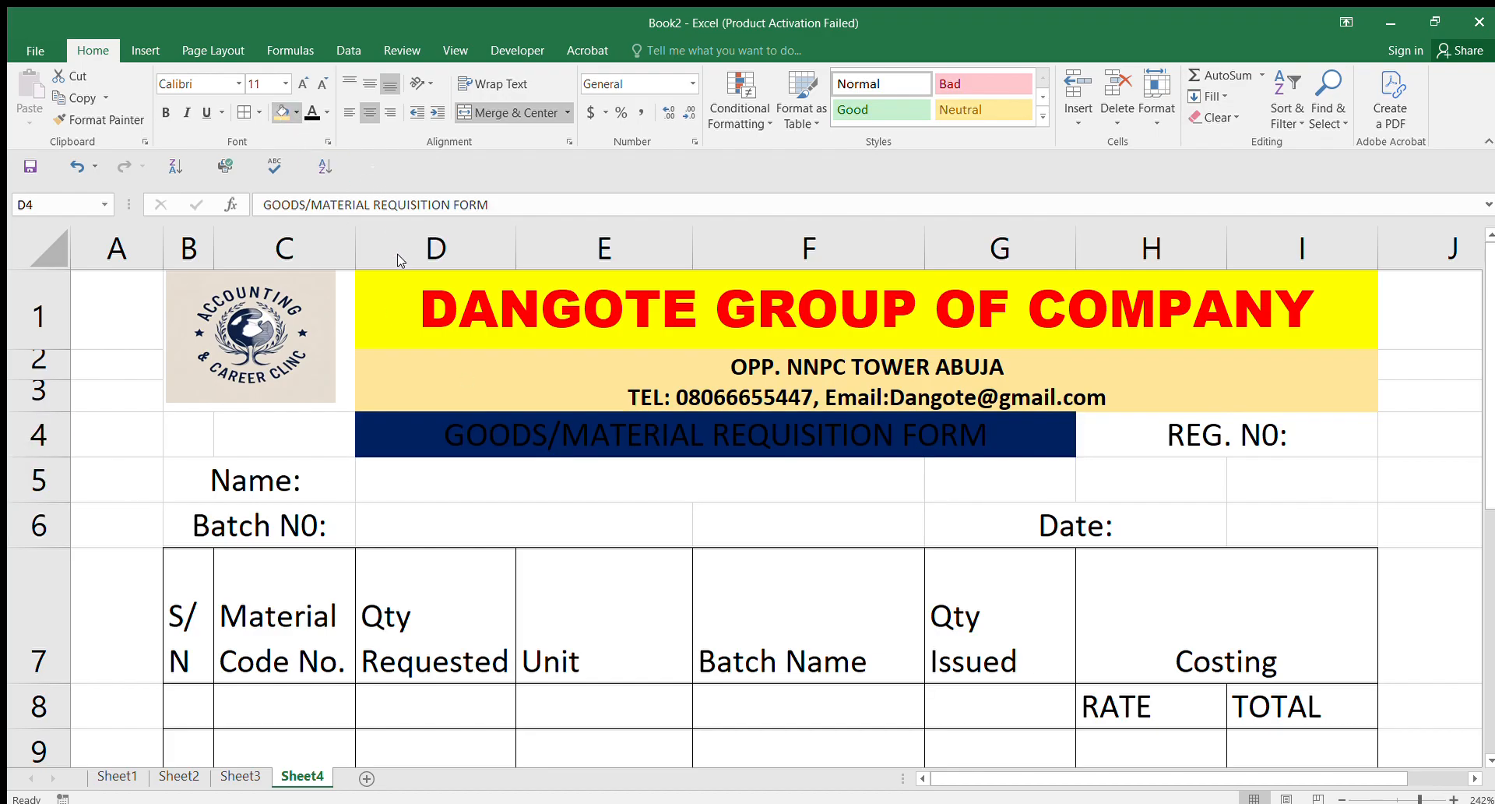
{"action": "left_click", "coordinate": [324, 113]}
{"action": "left_click", "coordinate": [310, 178]}
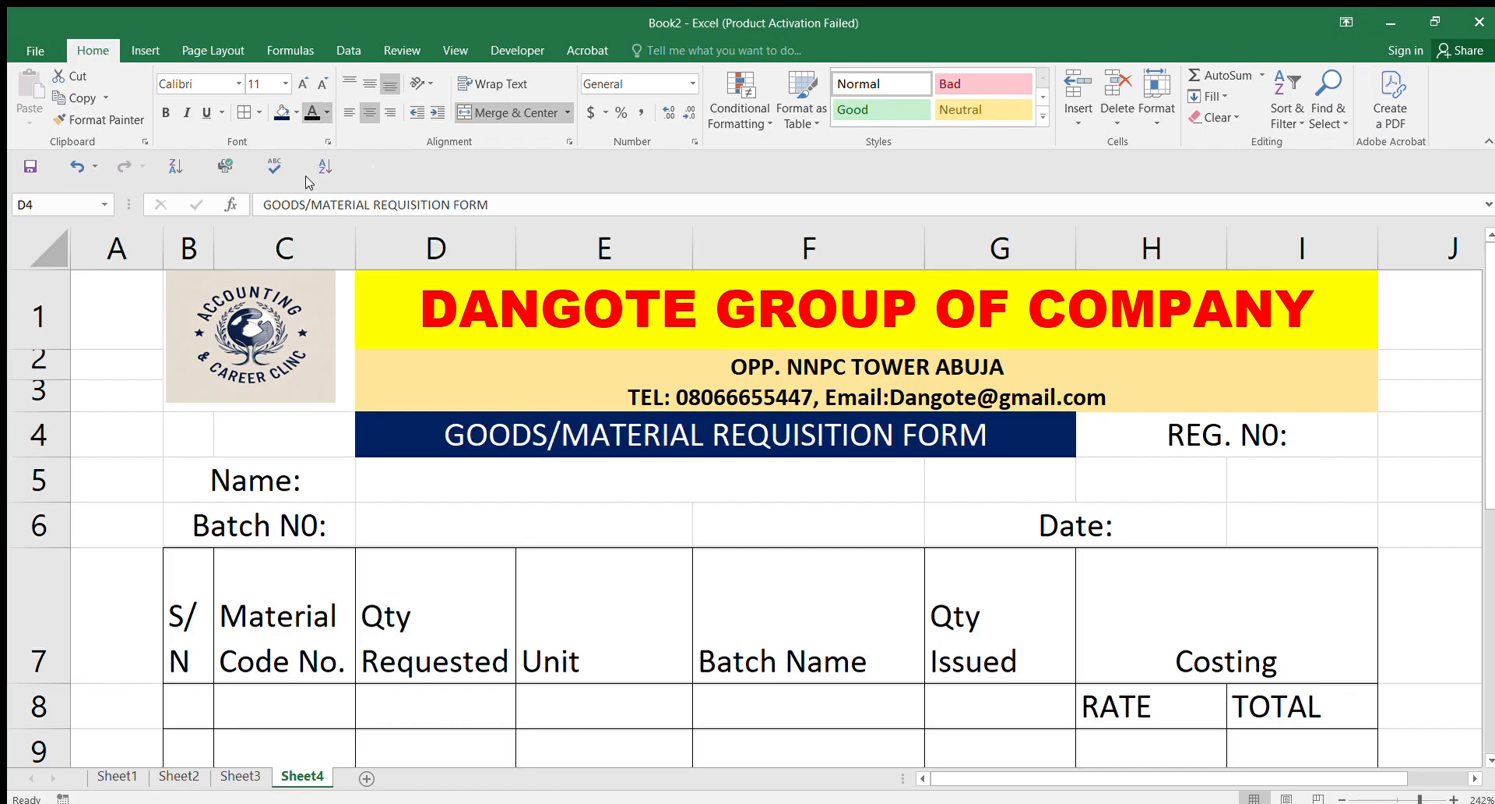
Step: Set the form title font to Arial Black at size 10
{"action": "left_click", "coordinate": [238, 84]}
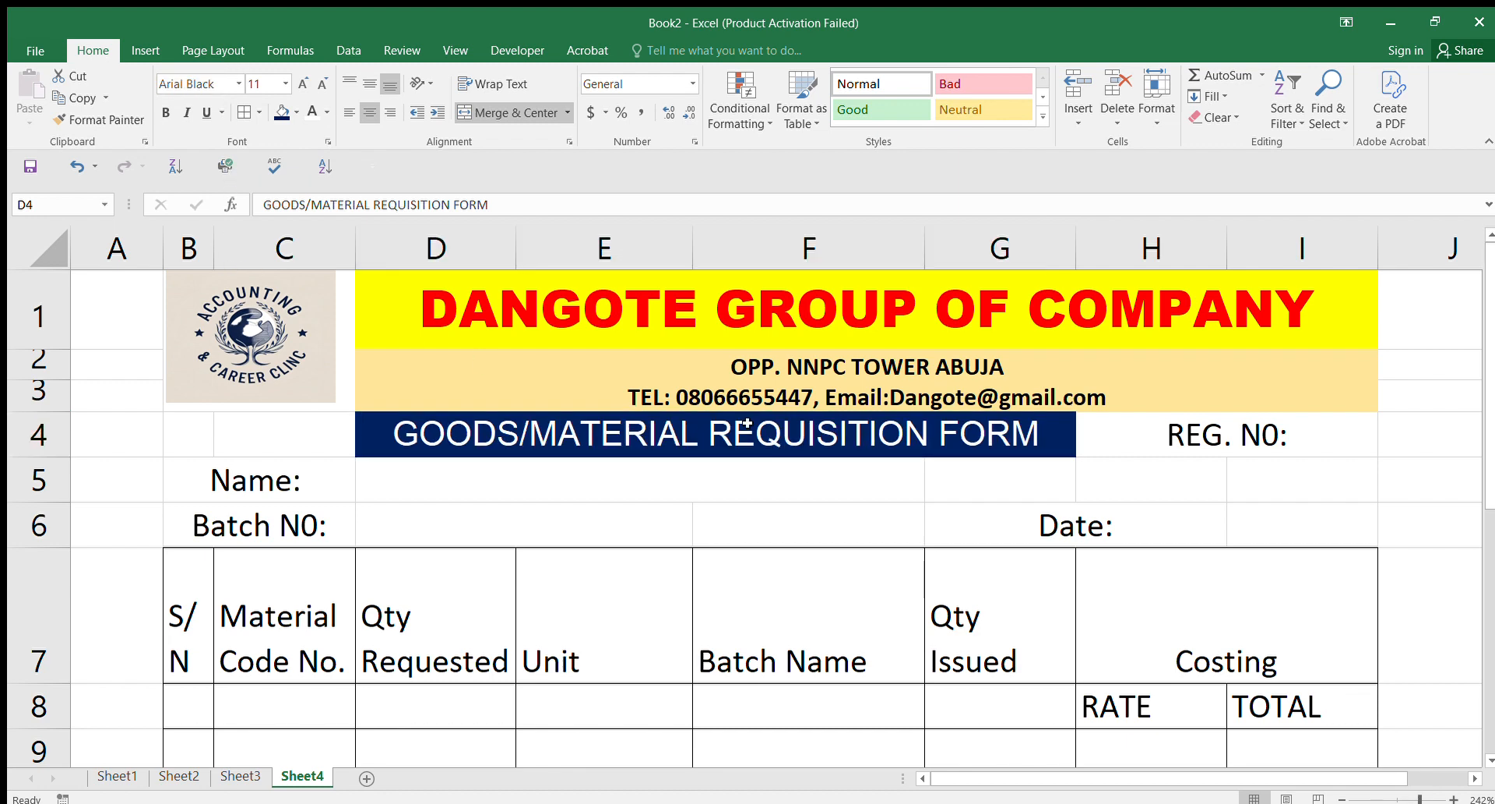
{"action": "left_click", "coordinate": [236, 269]}
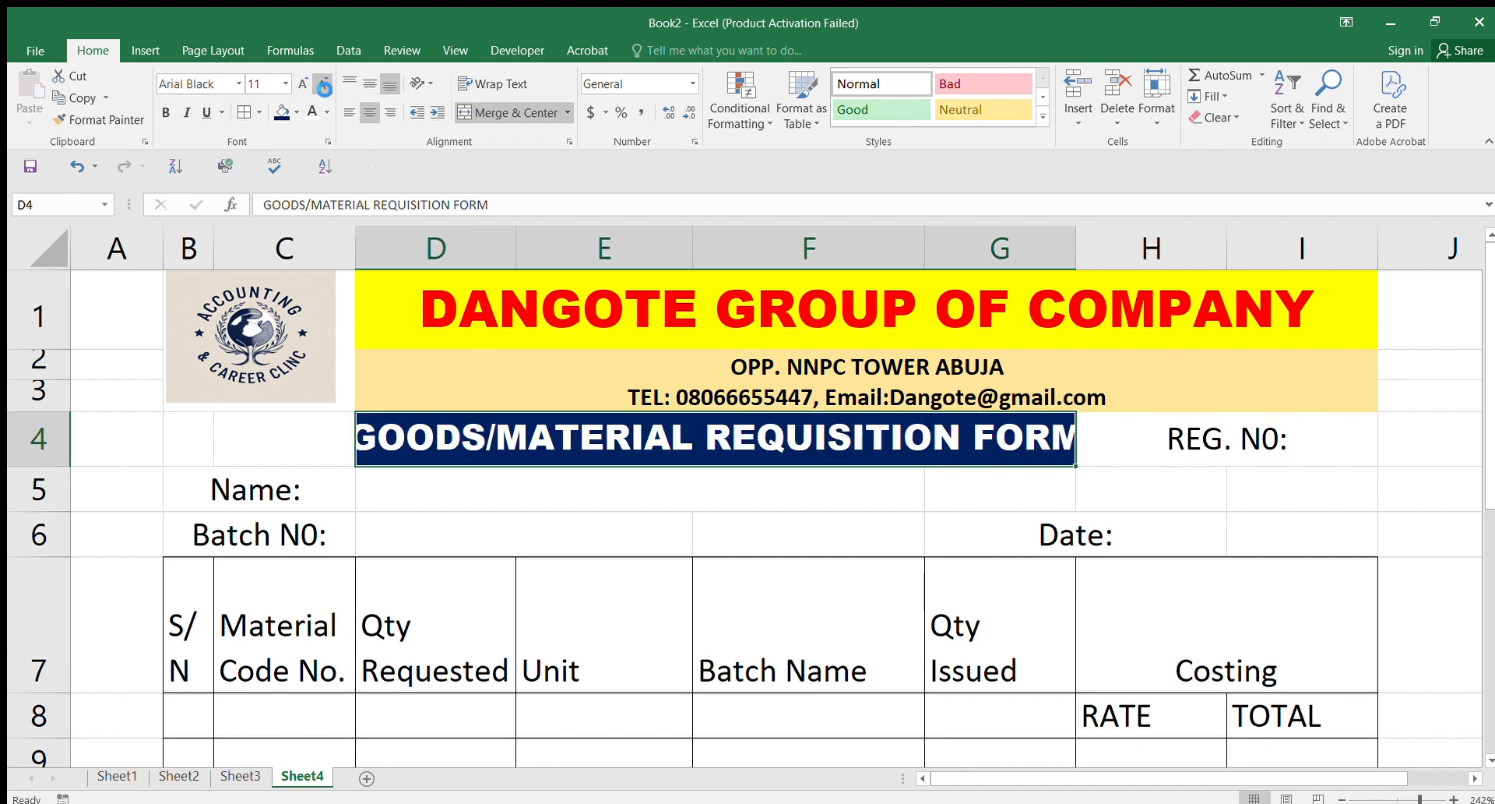
{"action": "left_click", "coordinate": [315, 84]}
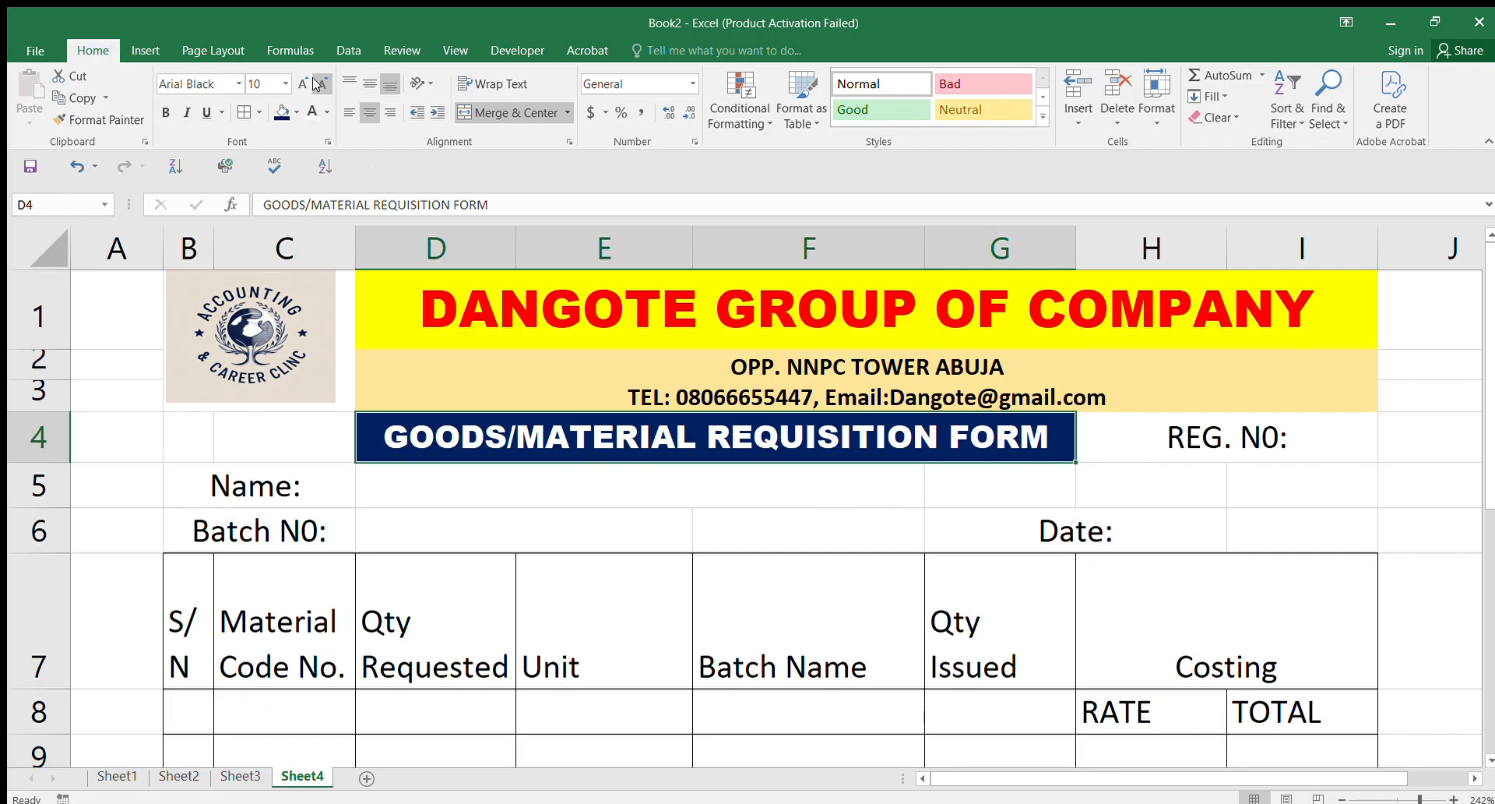
{"action": "key", "text": "ctrl+z"}
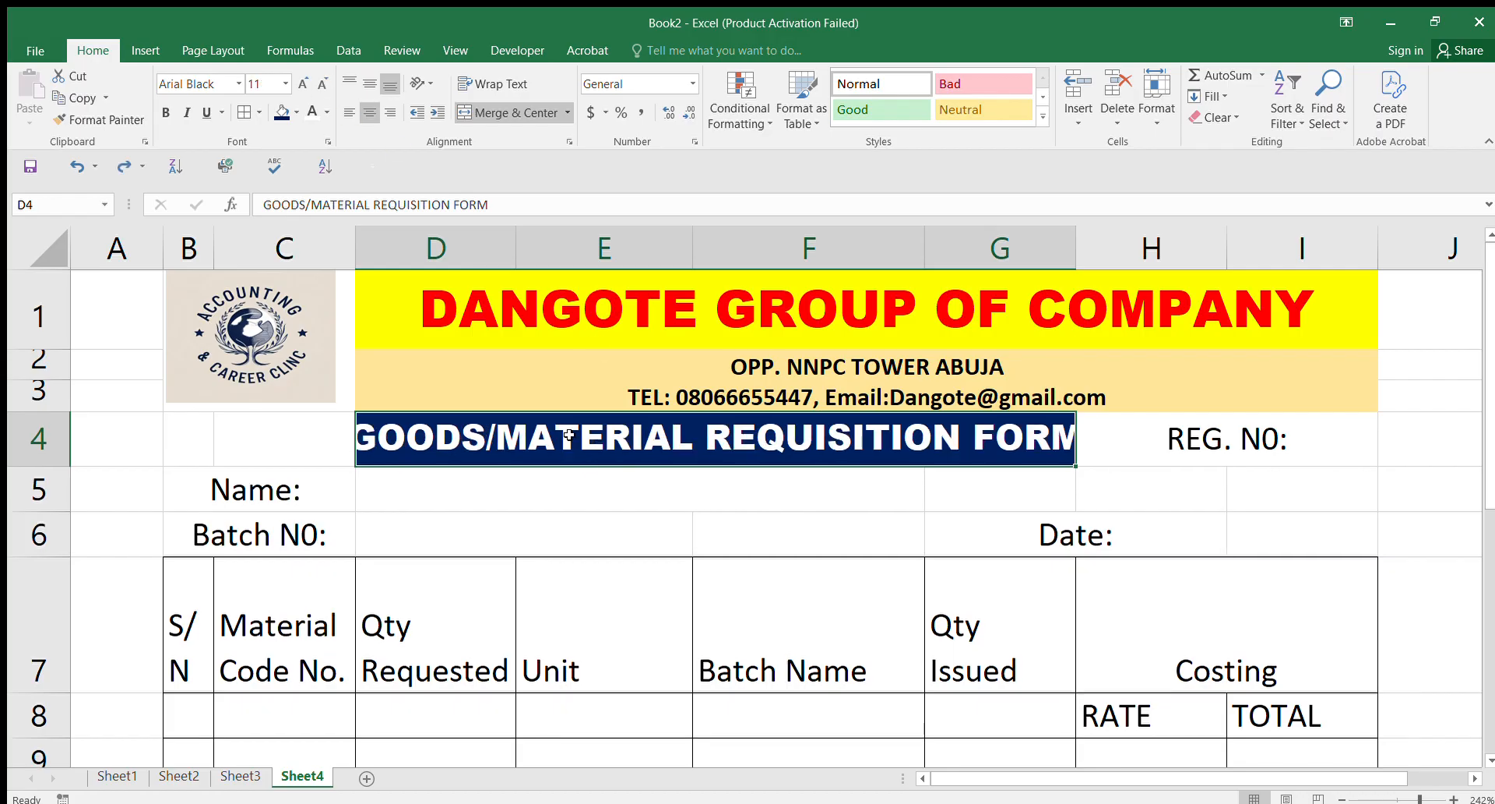
{"action": "left_click", "coordinate": [320, 83]}
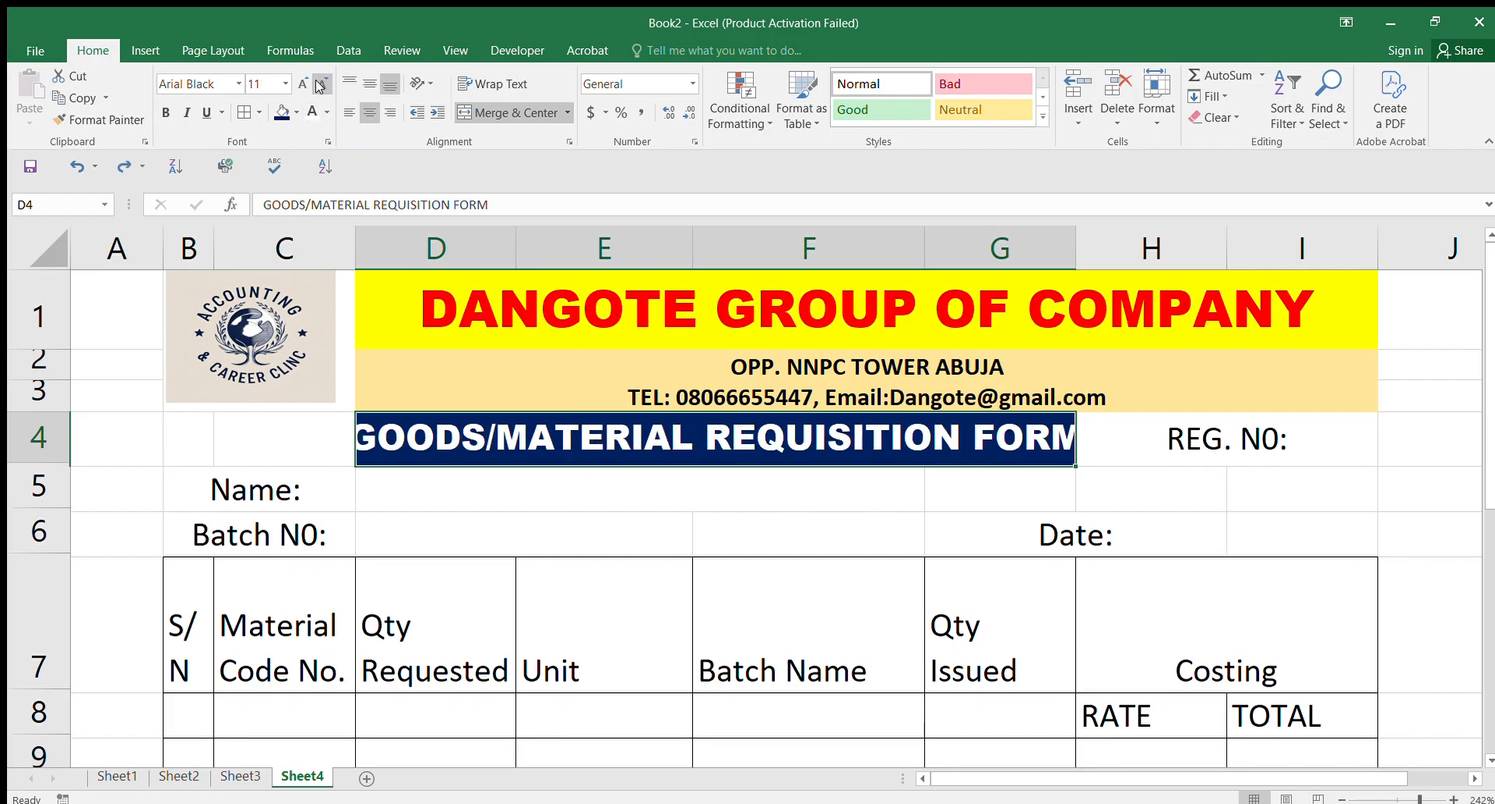
{"action": "left_click", "coordinate": [319, 84]}
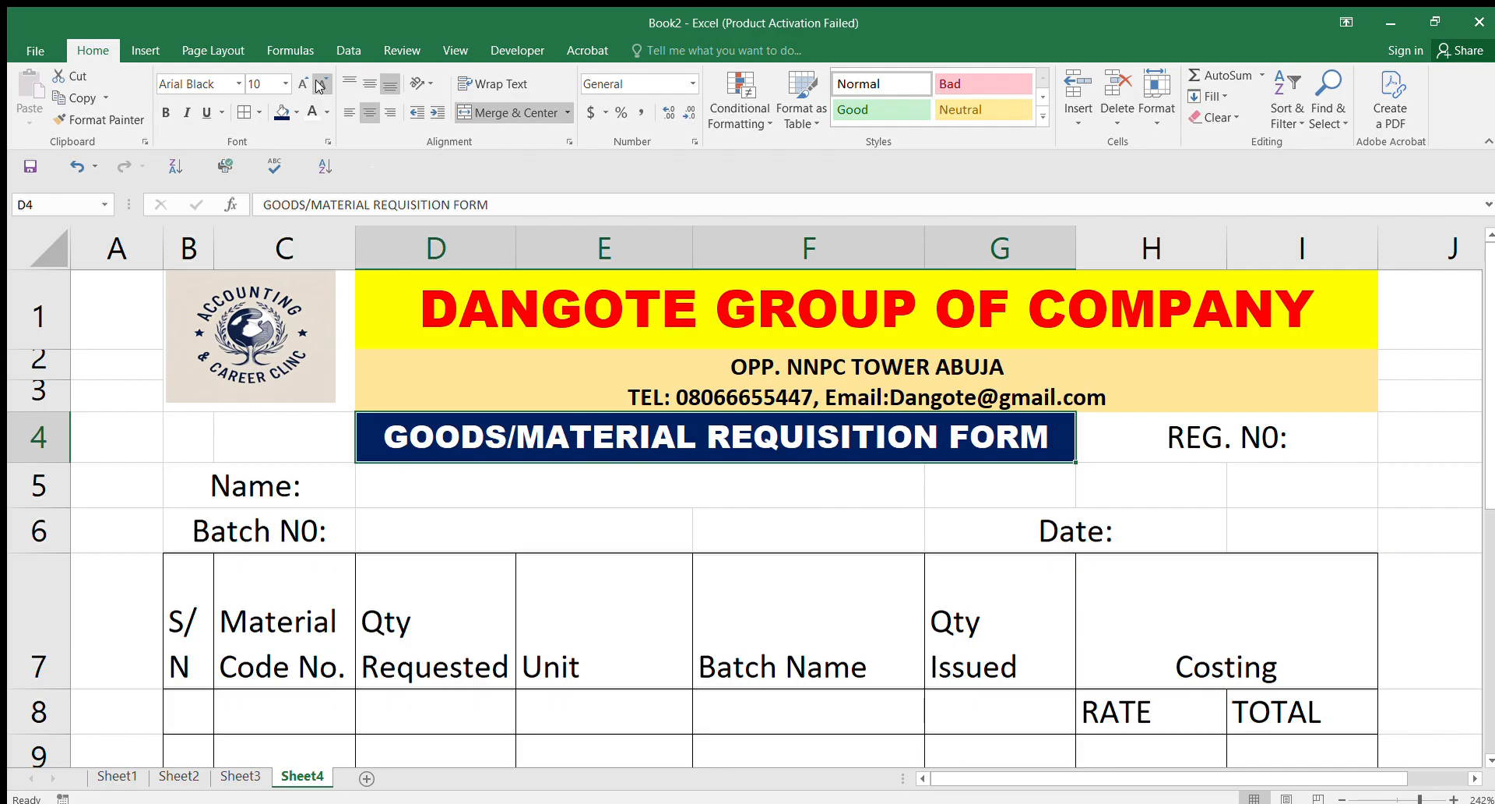
{"action": "left_click", "coordinate": [1189, 446]}
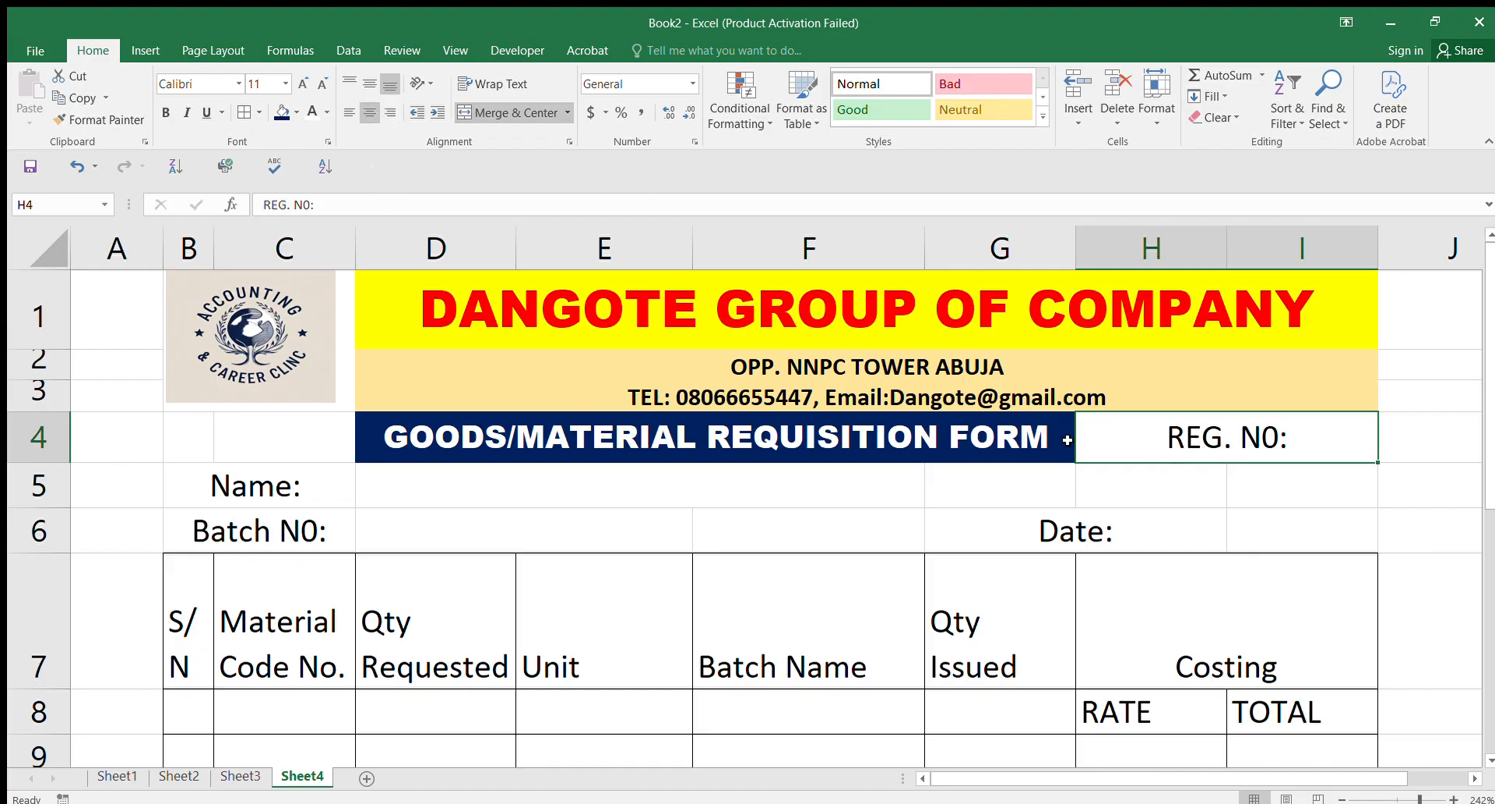
Step: Left-align and vertically centre REG. N0: in H4
{"action": "left_click", "coordinate": [350, 114]}
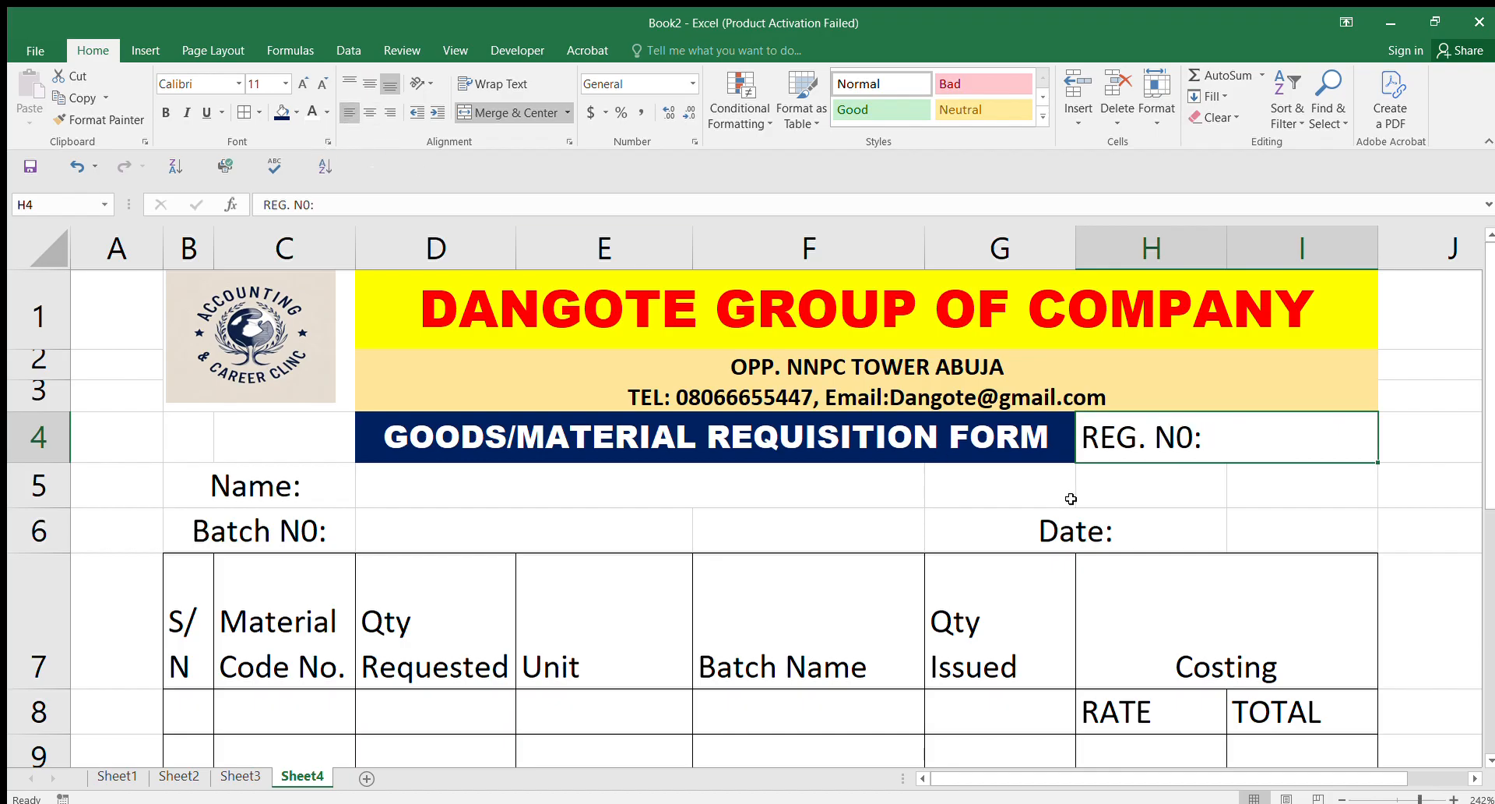
{"action": "left_click", "coordinate": [363, 81]}
{"action": "left_click", "coordinate": [368, 113]}
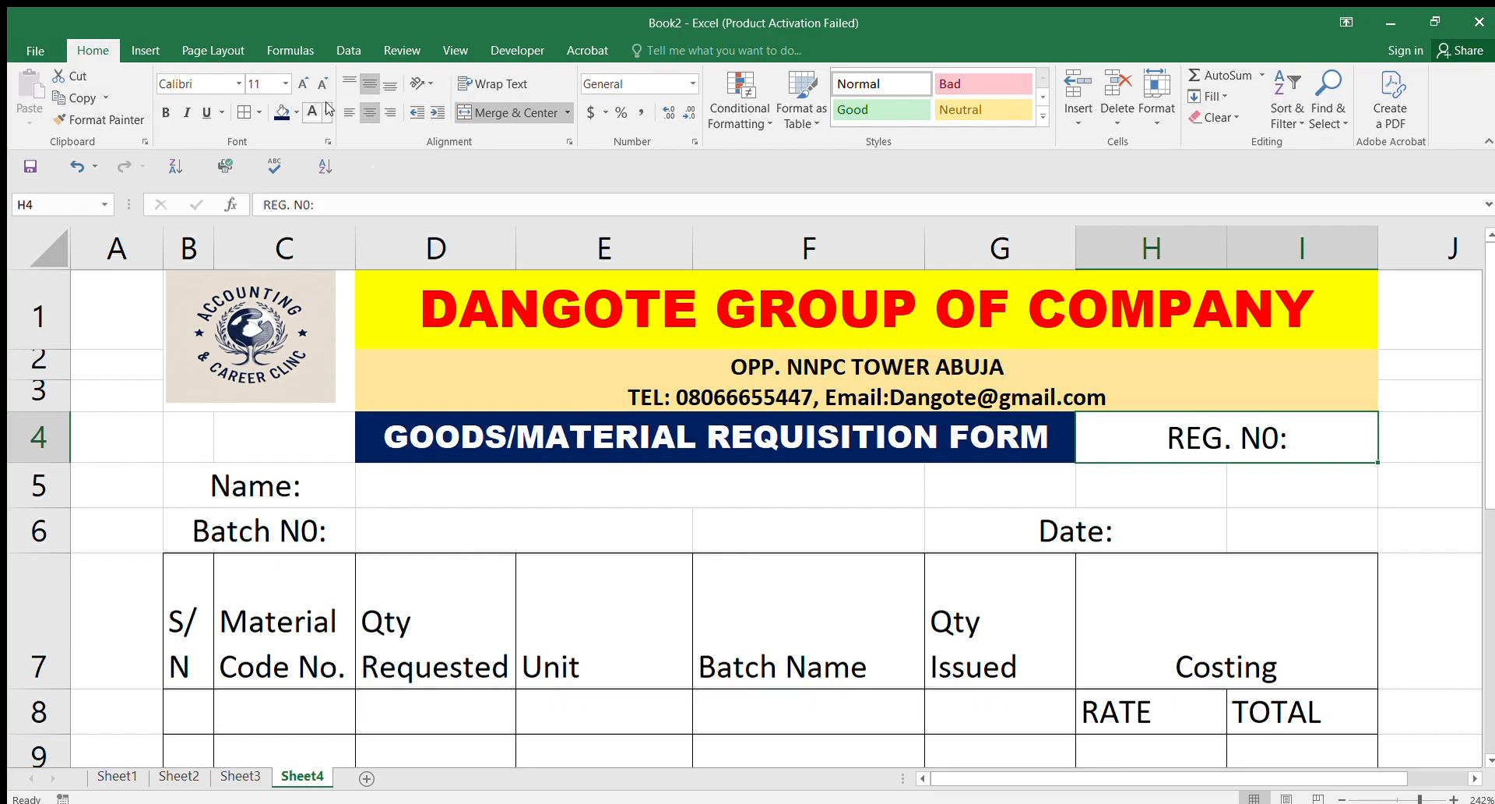
{"action": "left_click", "coordinate": [346, 109]}
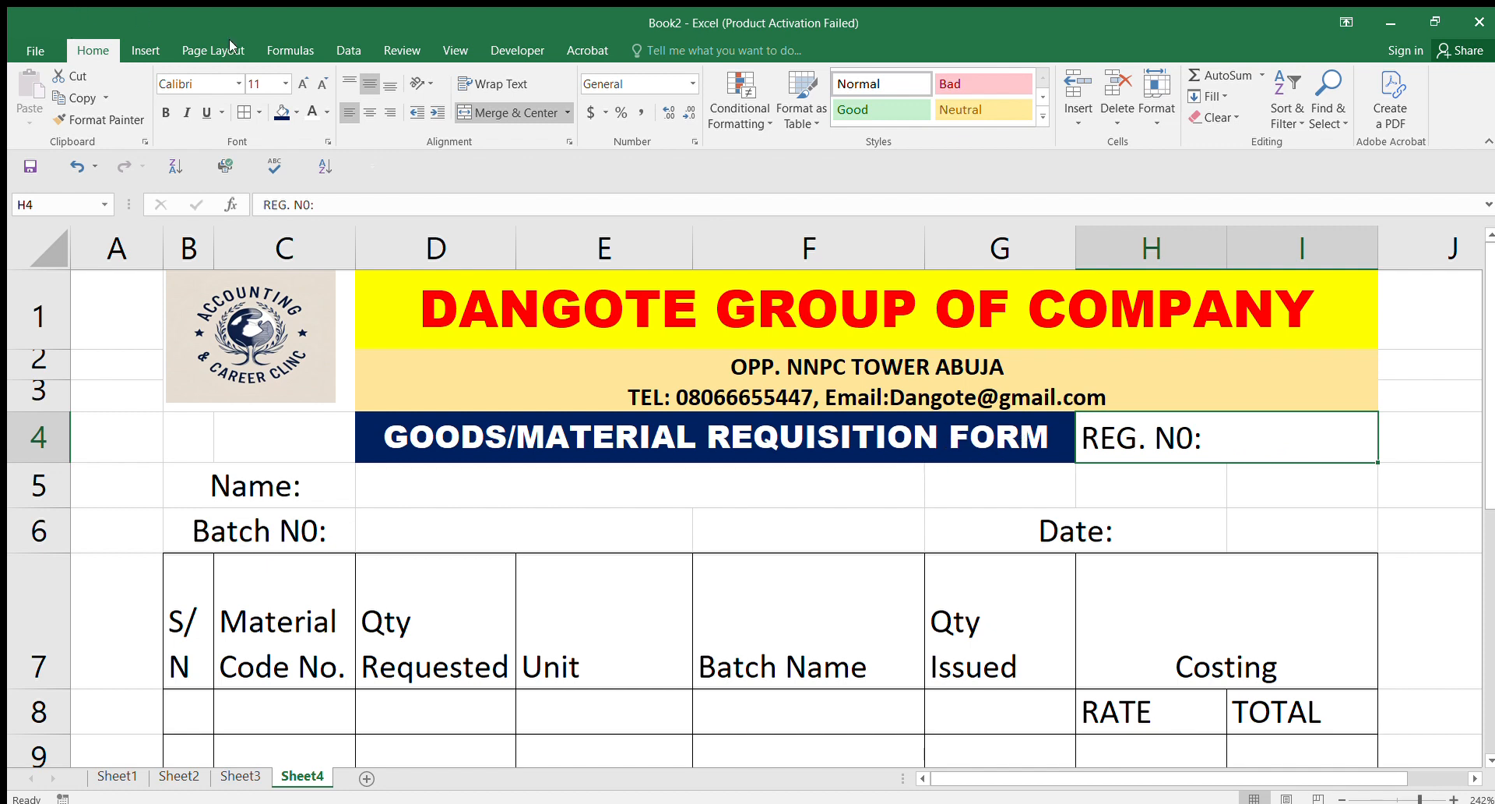
Step: Give REG. N0: an orange fill and keep Arial Black on the form title
{"action": "left_click", "coordinate": [282, 112]}
{"action": "key", "text": "ctrl+z"}
{"action": "key", "text": "ctrl+z"}
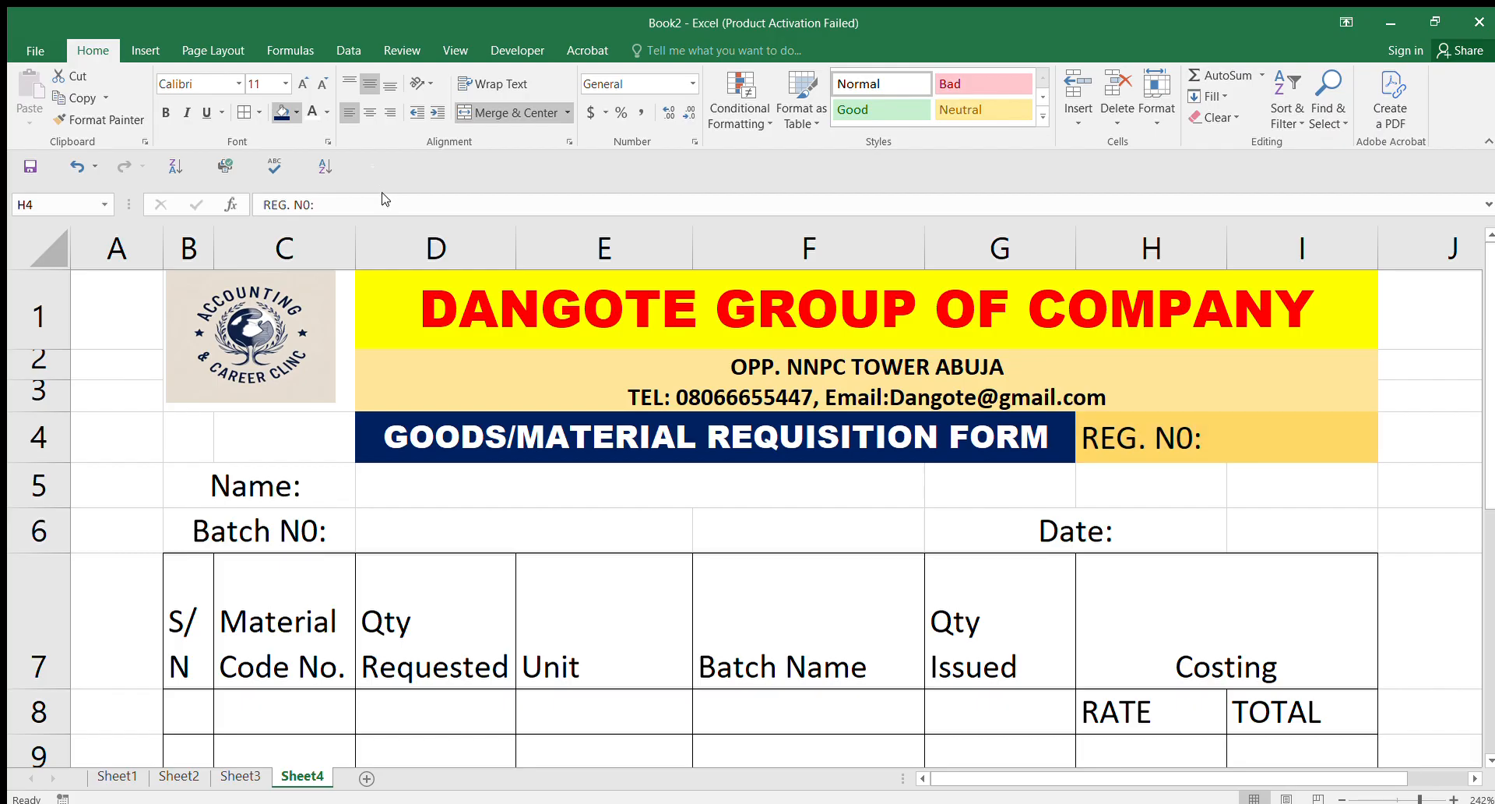
{"action": "left_click", "coordinate": [390, 199]}
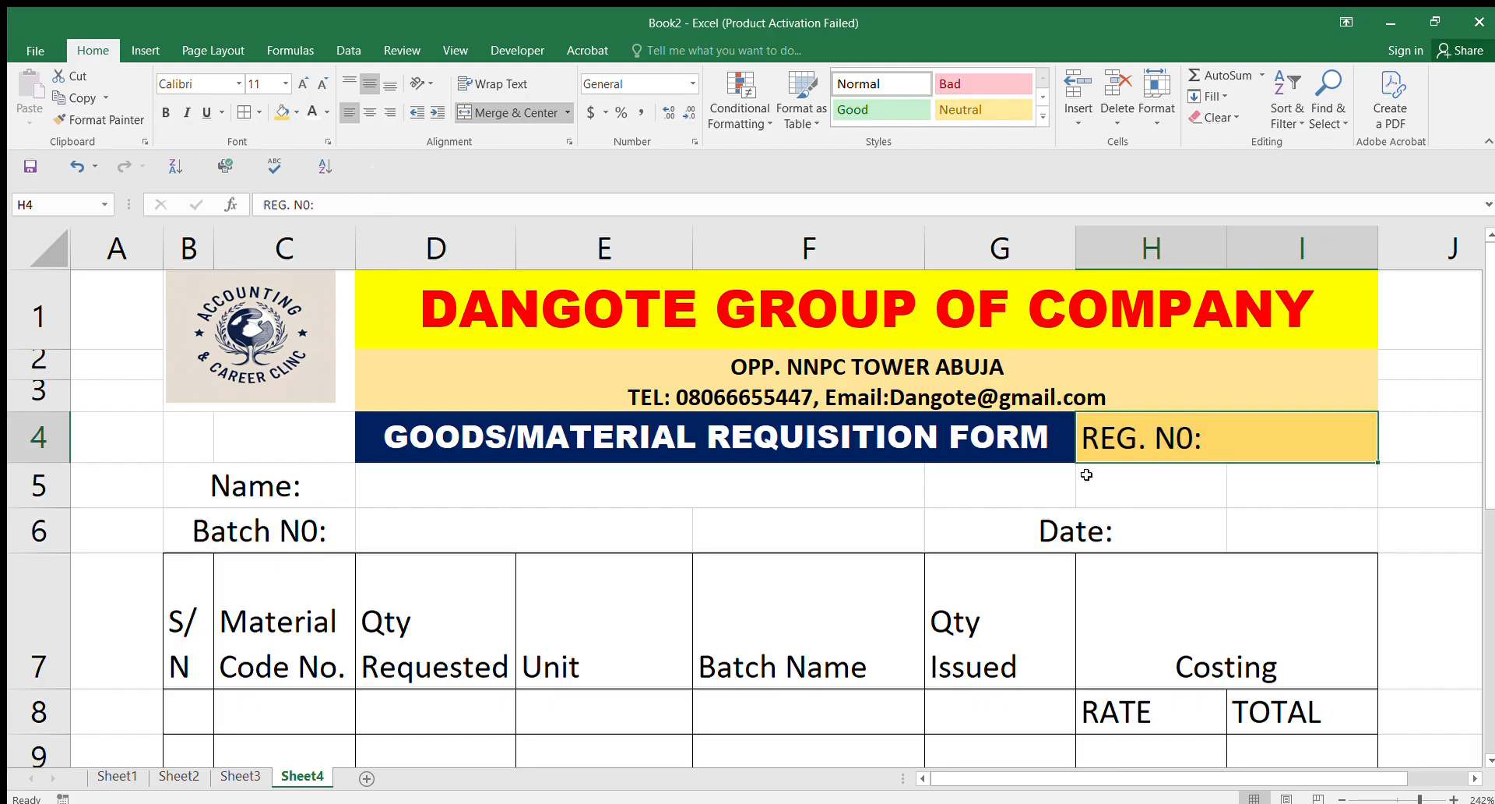
{"action": "left_click", "coordinate": [581, 429]}
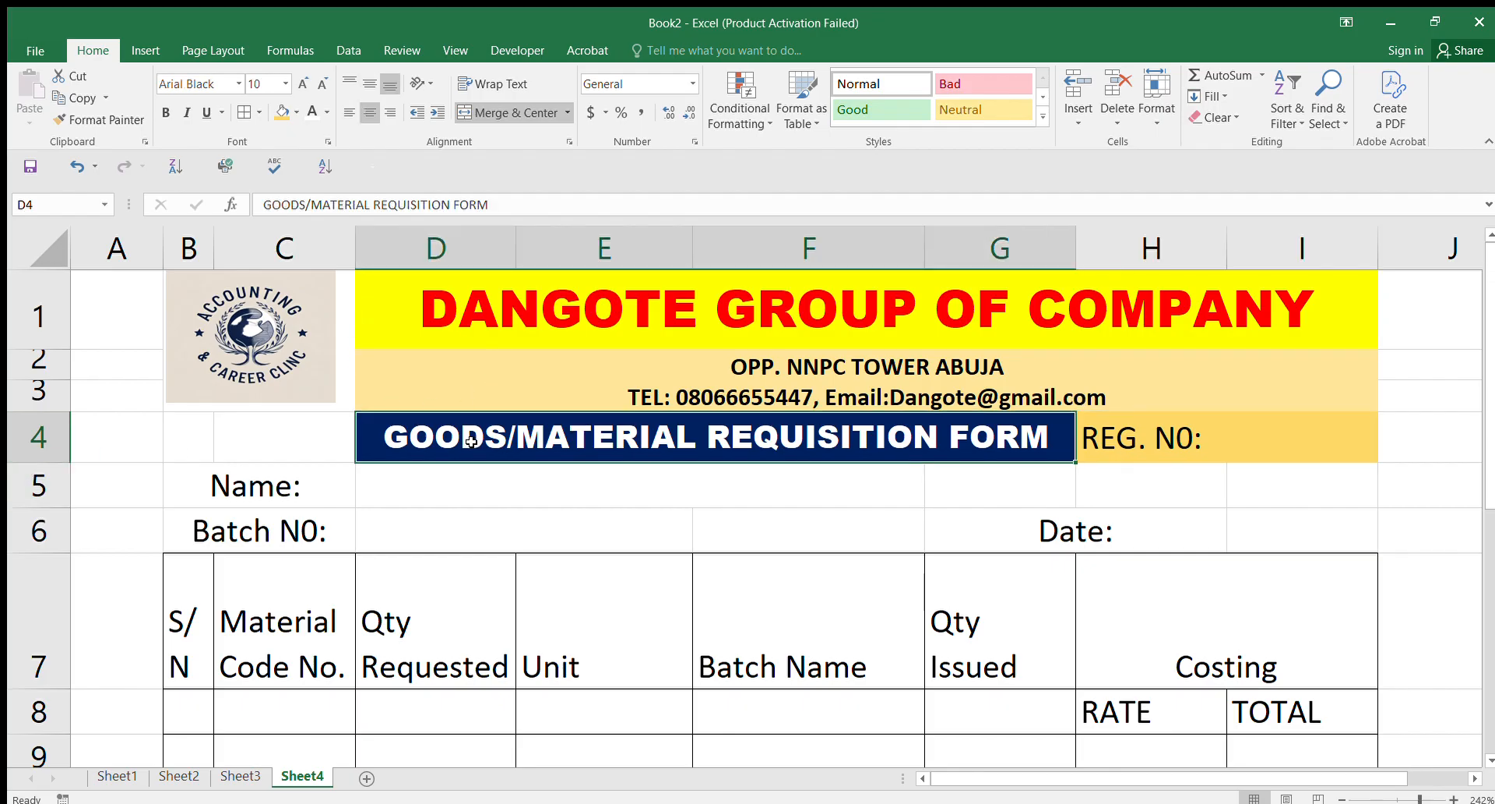
{"action": "left_click", "coordinate": [235, 83]}
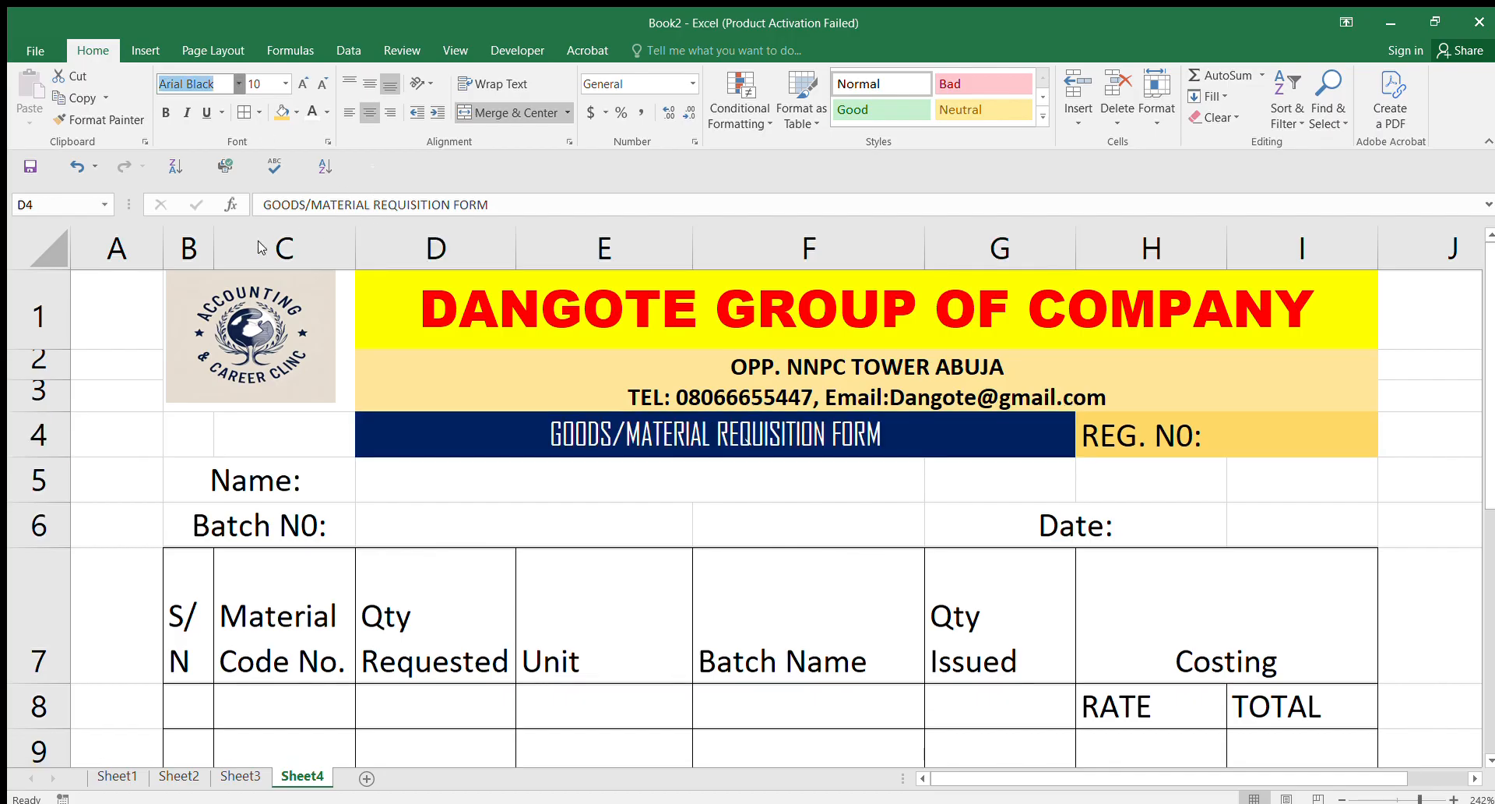
{"action": "key", "text": "Return"}
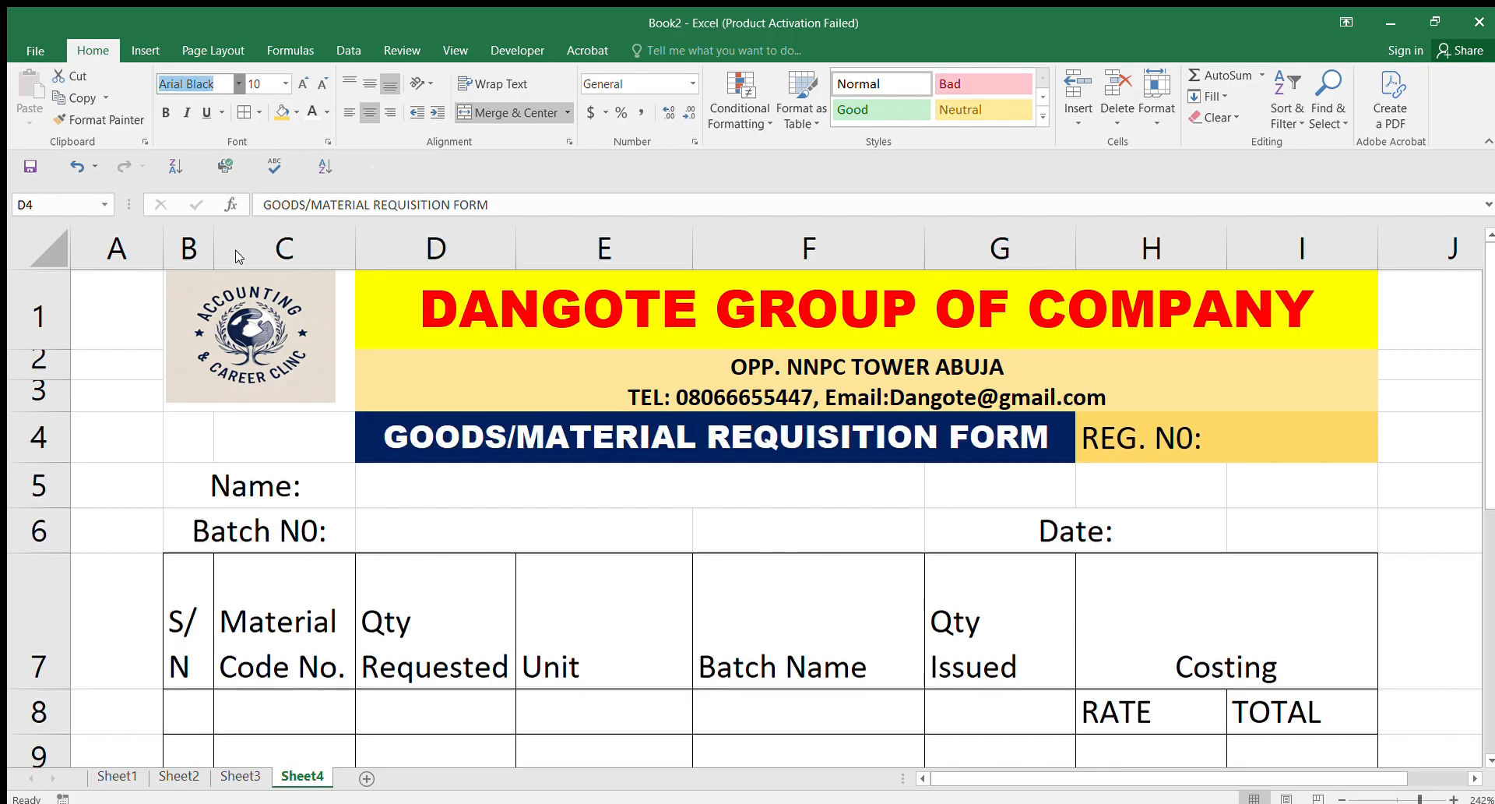
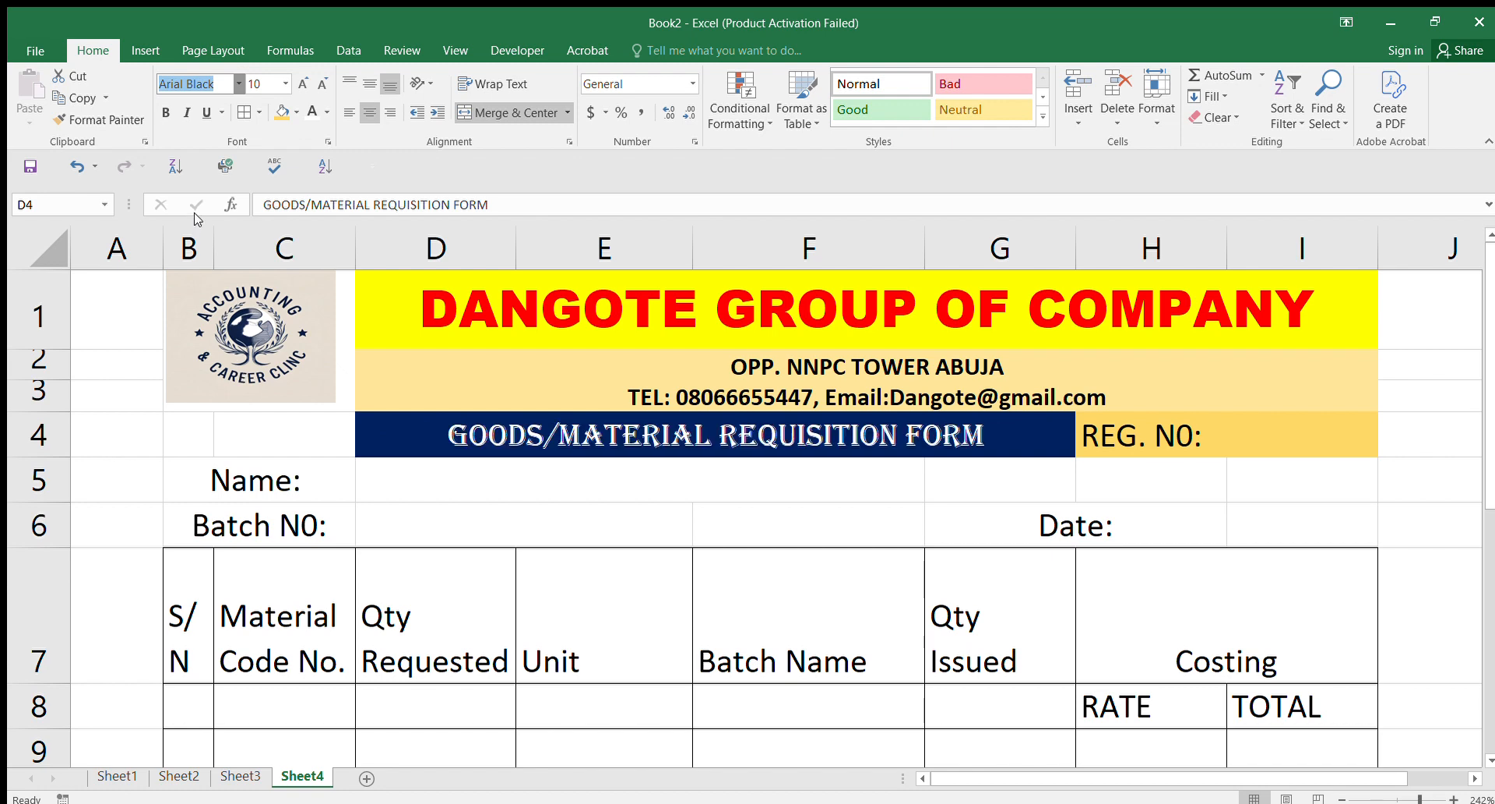
Step: Colour the Name: and Batch N0: labels in B5:C6 dark blue
{"action": "left_click", "coordinate": [840, 488]}
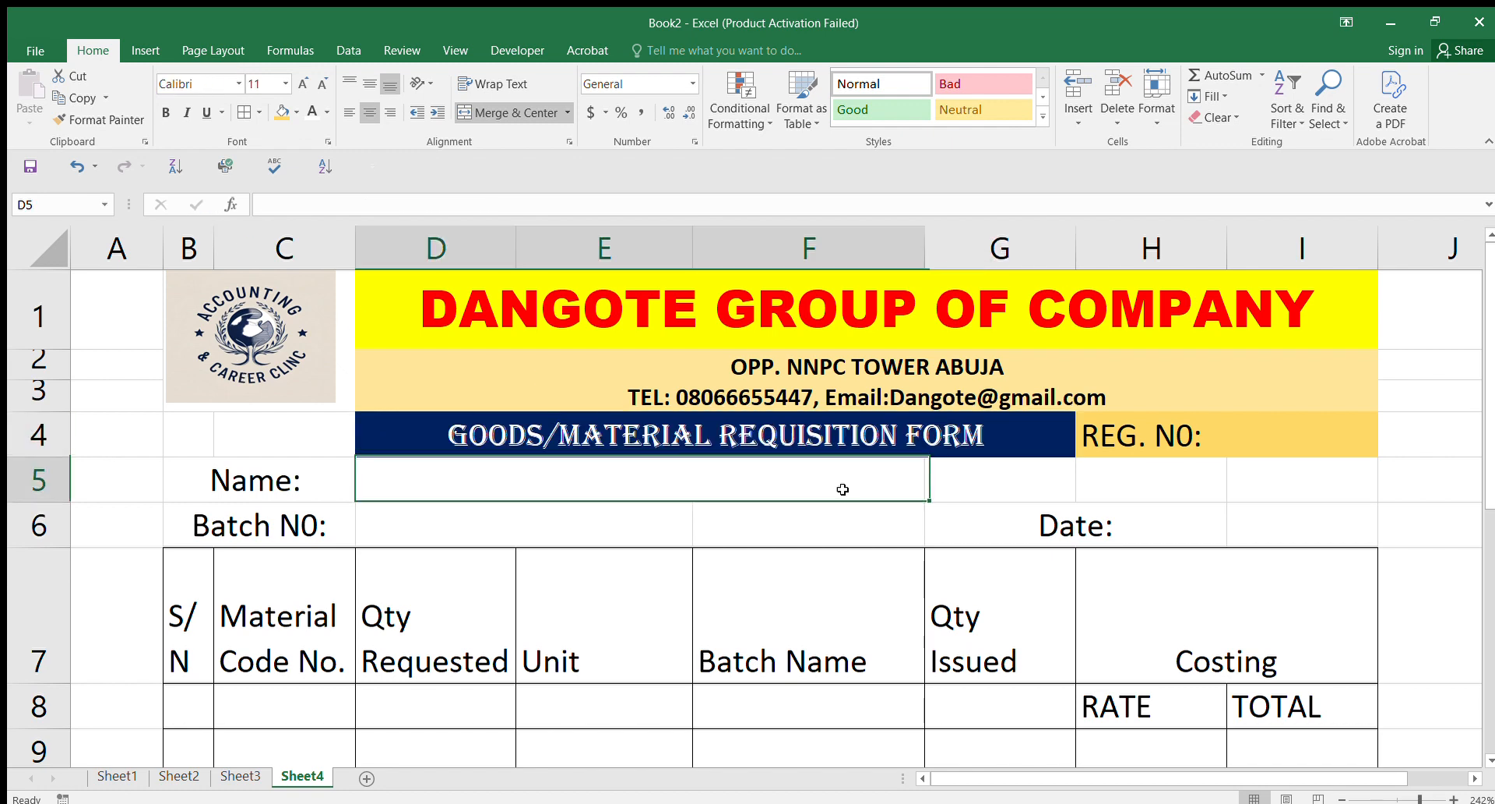
{"action": "left_click", "coordinate": [226, 480]}
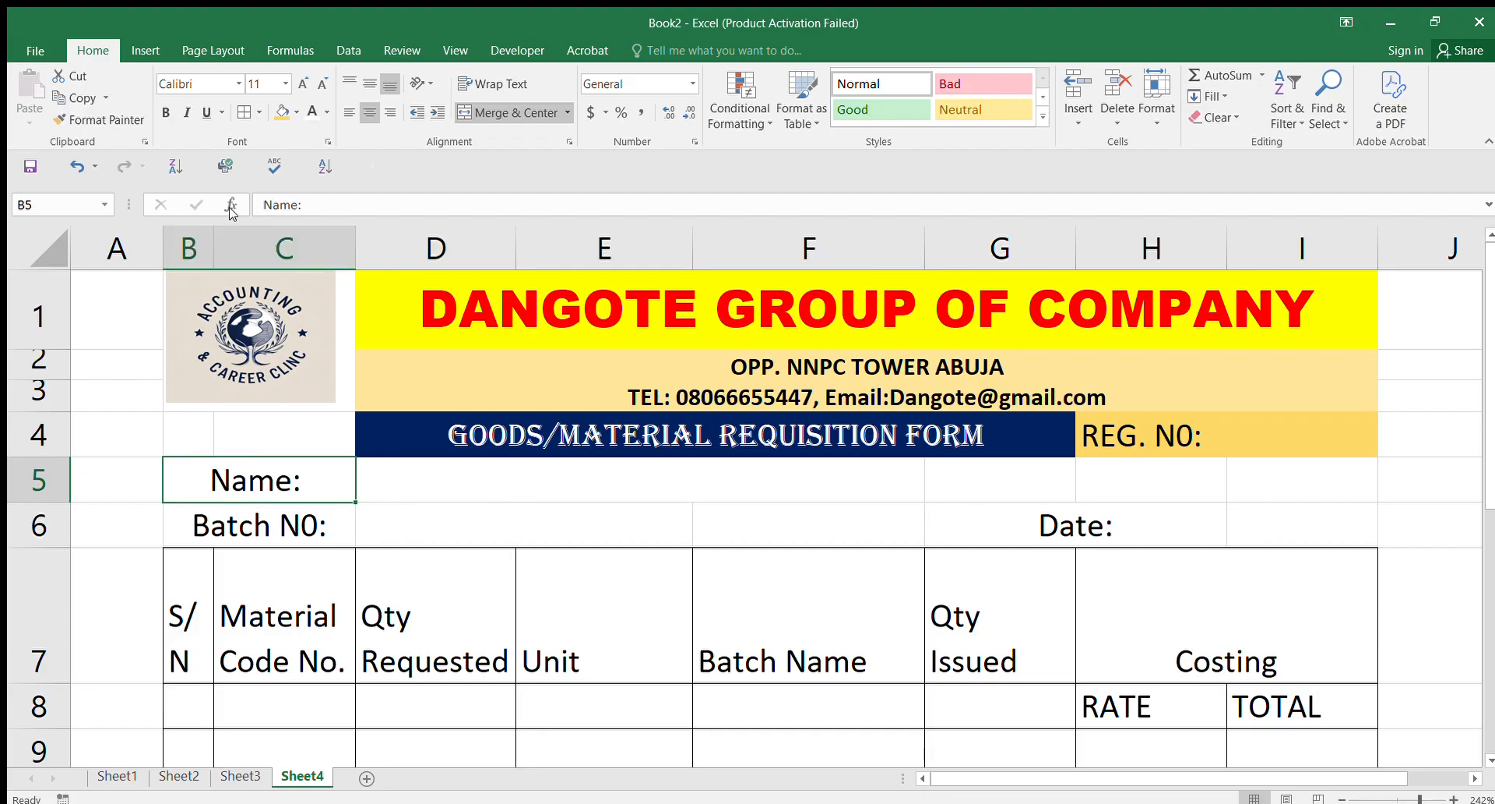
{"action": "left_click_drag", "start_coordinate": [259, 474], "coordinate": [259, 520]}
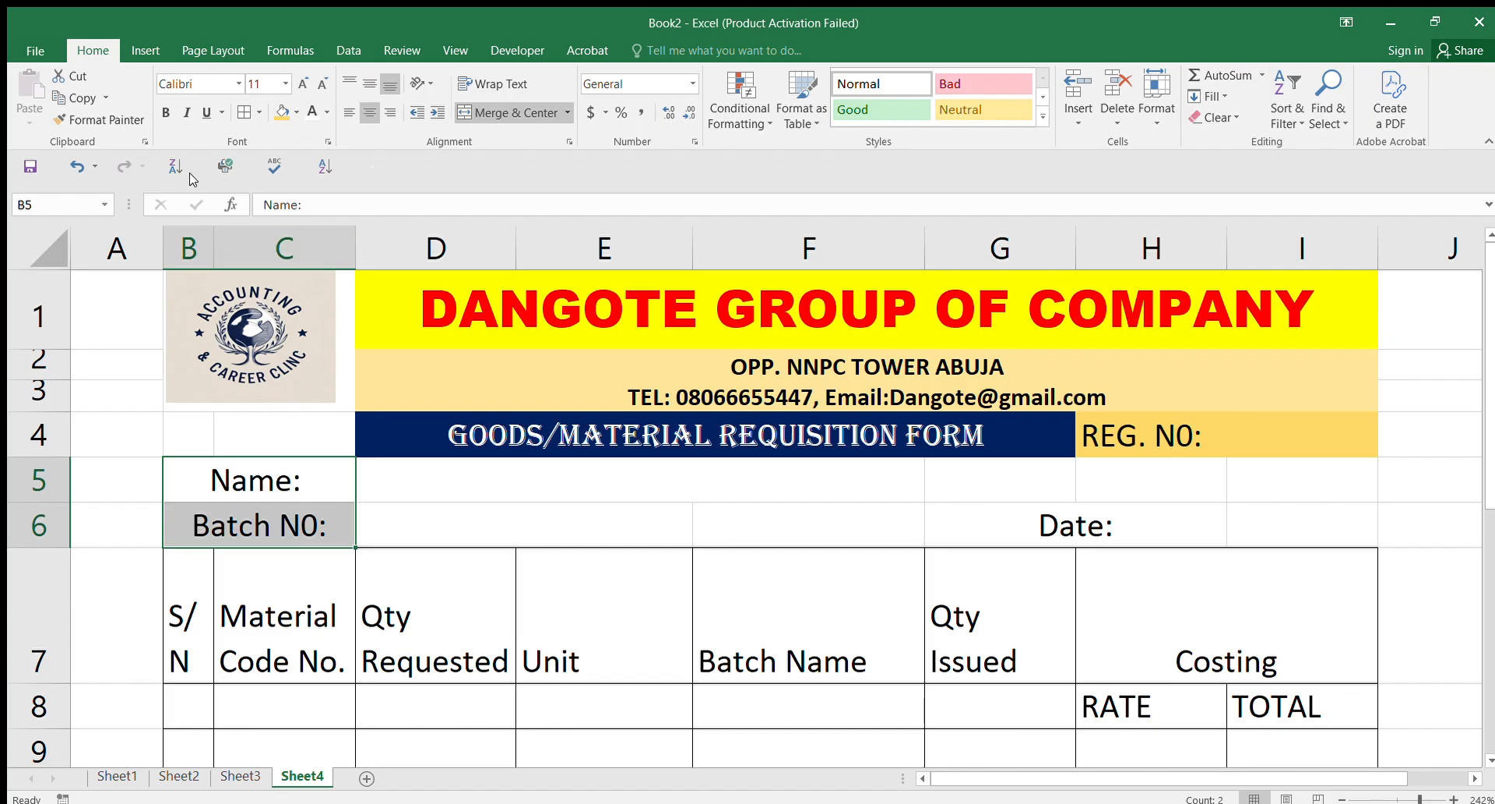
{"action": "left_click", "coordinate": [326, 116]}
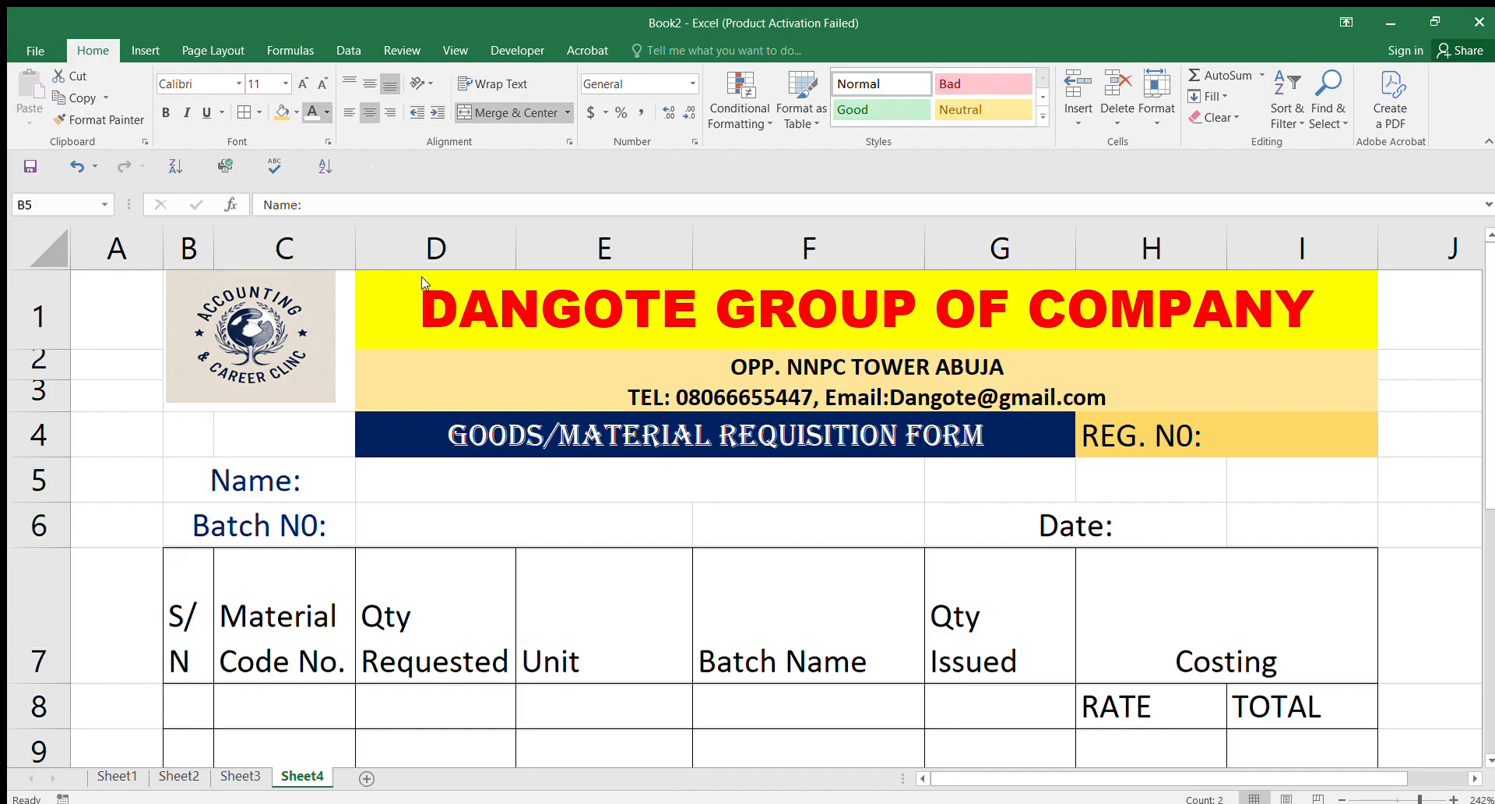
{"action": "left_click", "coordinate": [426, 282]}
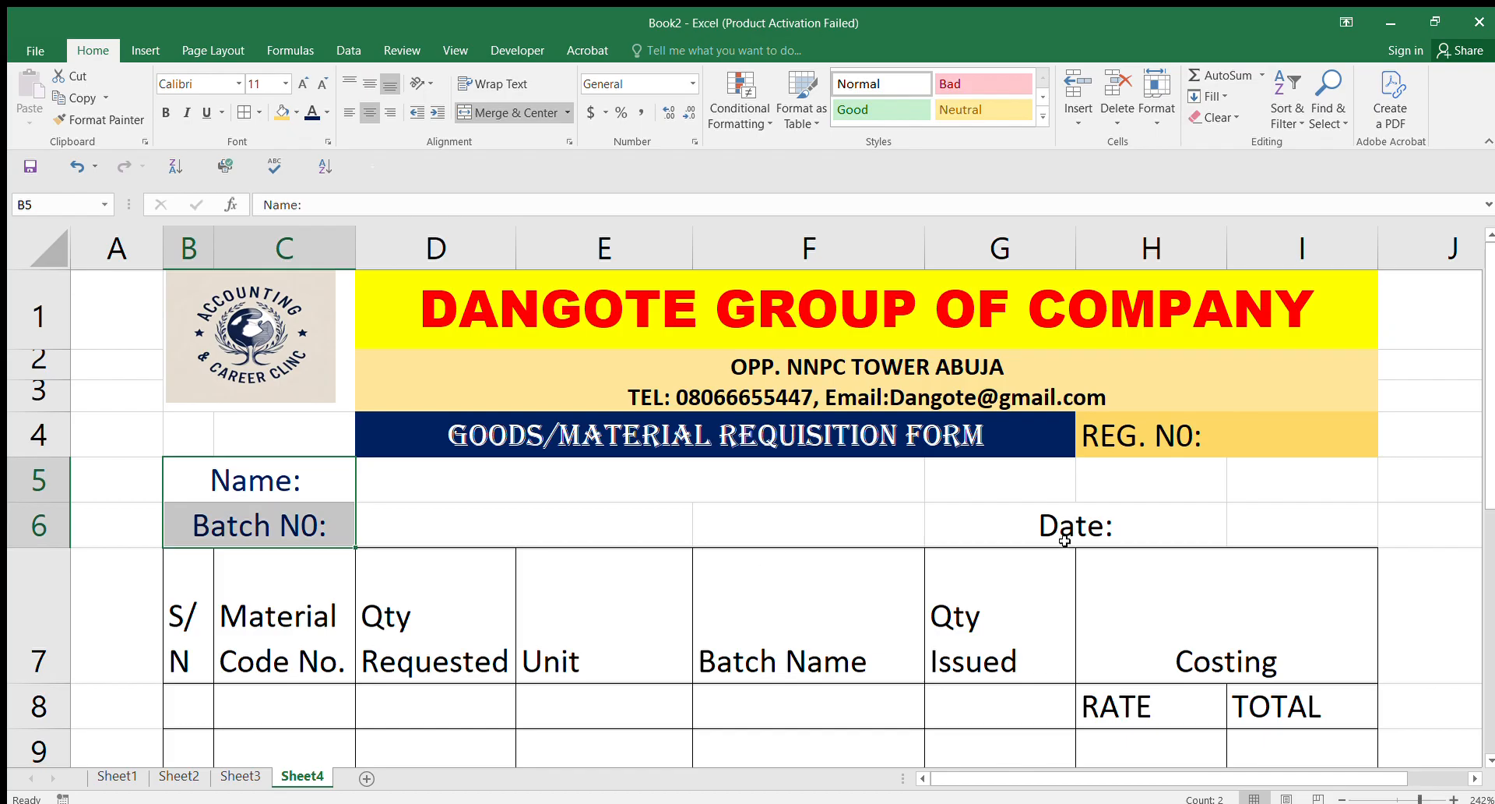
Step: Bold the Name: and Batch N0: labels, leaving the Date: label in G6 unbolded
{"action": "left_click", "coordinate": [935, 506]}
{"action": "left_click", "coordinate": [166, 112]}
{"action": "left_click", "coordinate": [276, 483]}
{"action": "left_click_drag", "start_coordinate": [279, 505], "coordinate": [279, 514]}
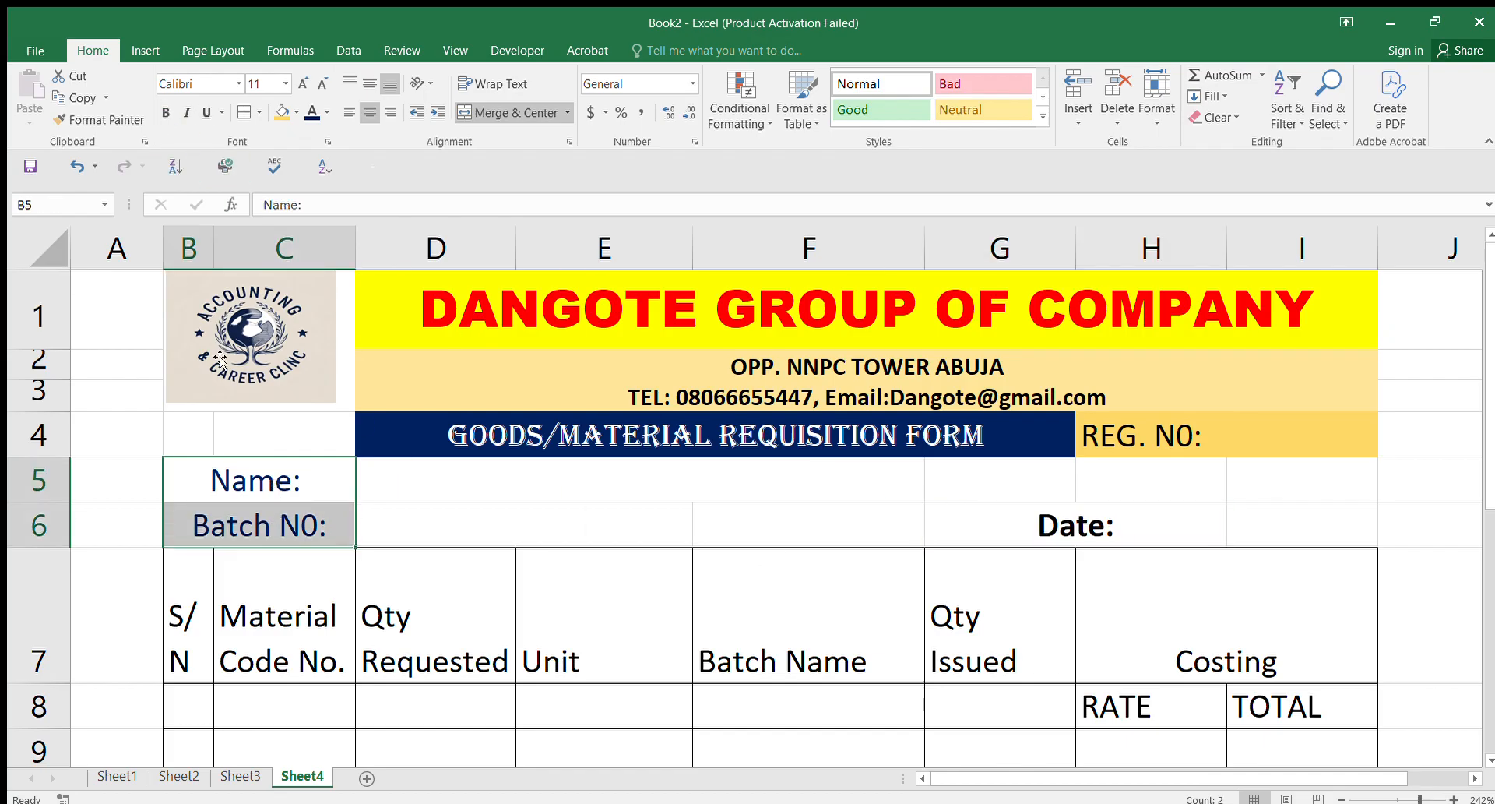
{"action": "left_click", "coordinate": [166, 112]}
{"action": "left_click", "coordinate": [970, 506]}
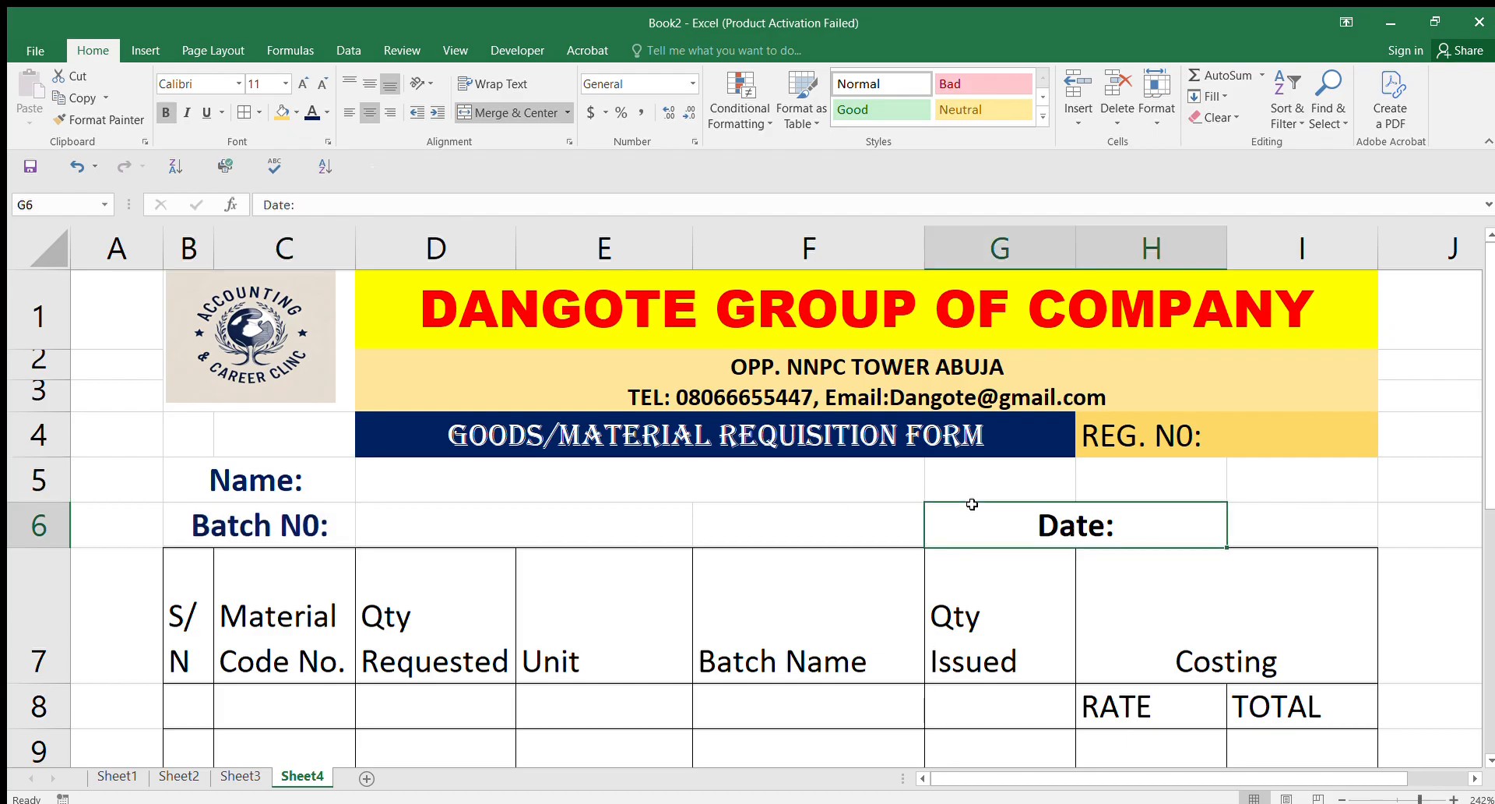
{"action": "left_click", "coordinate": [165, 112]}
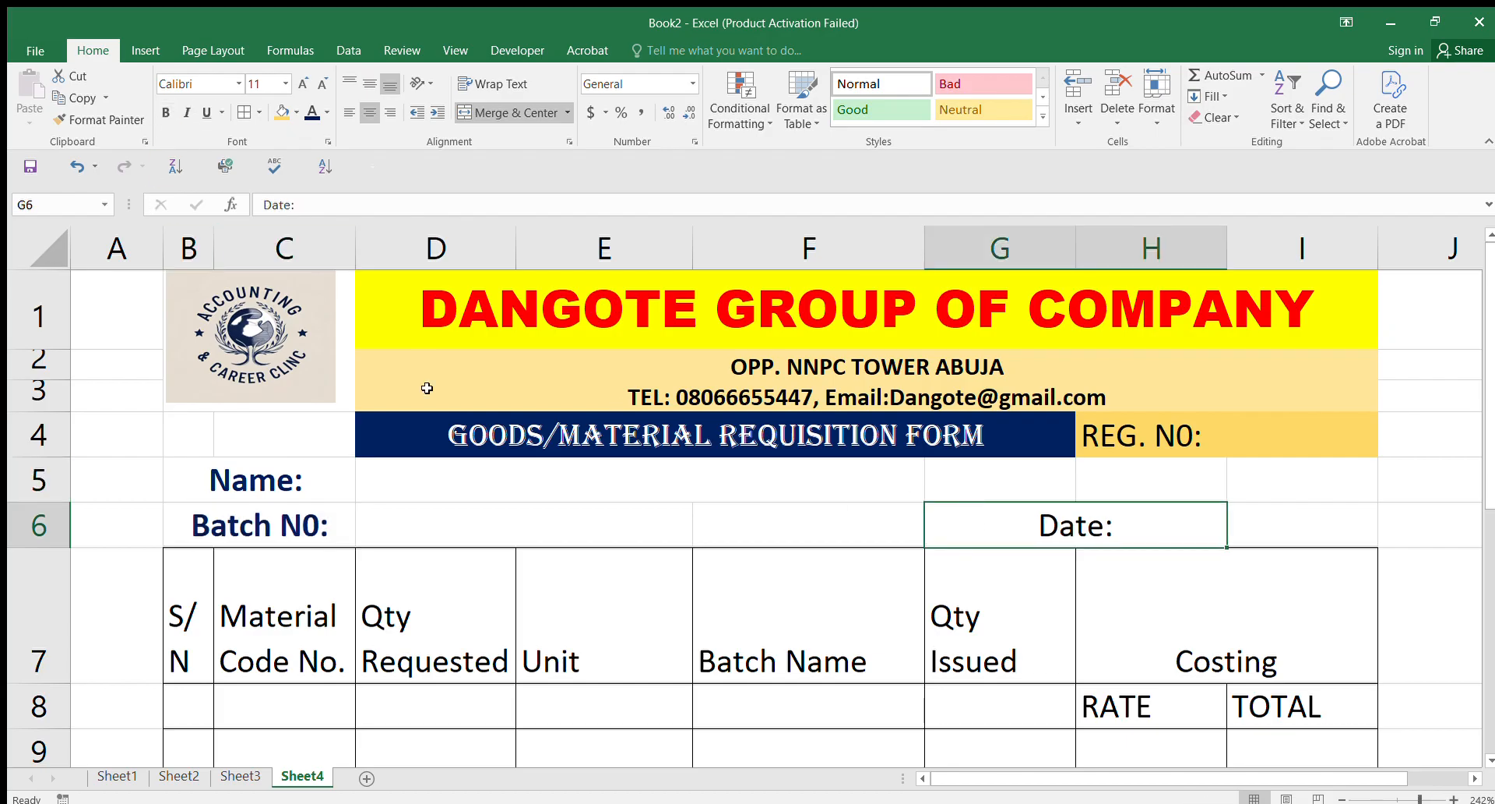
{"action": "left_click", "coordinate": [483, 463]}
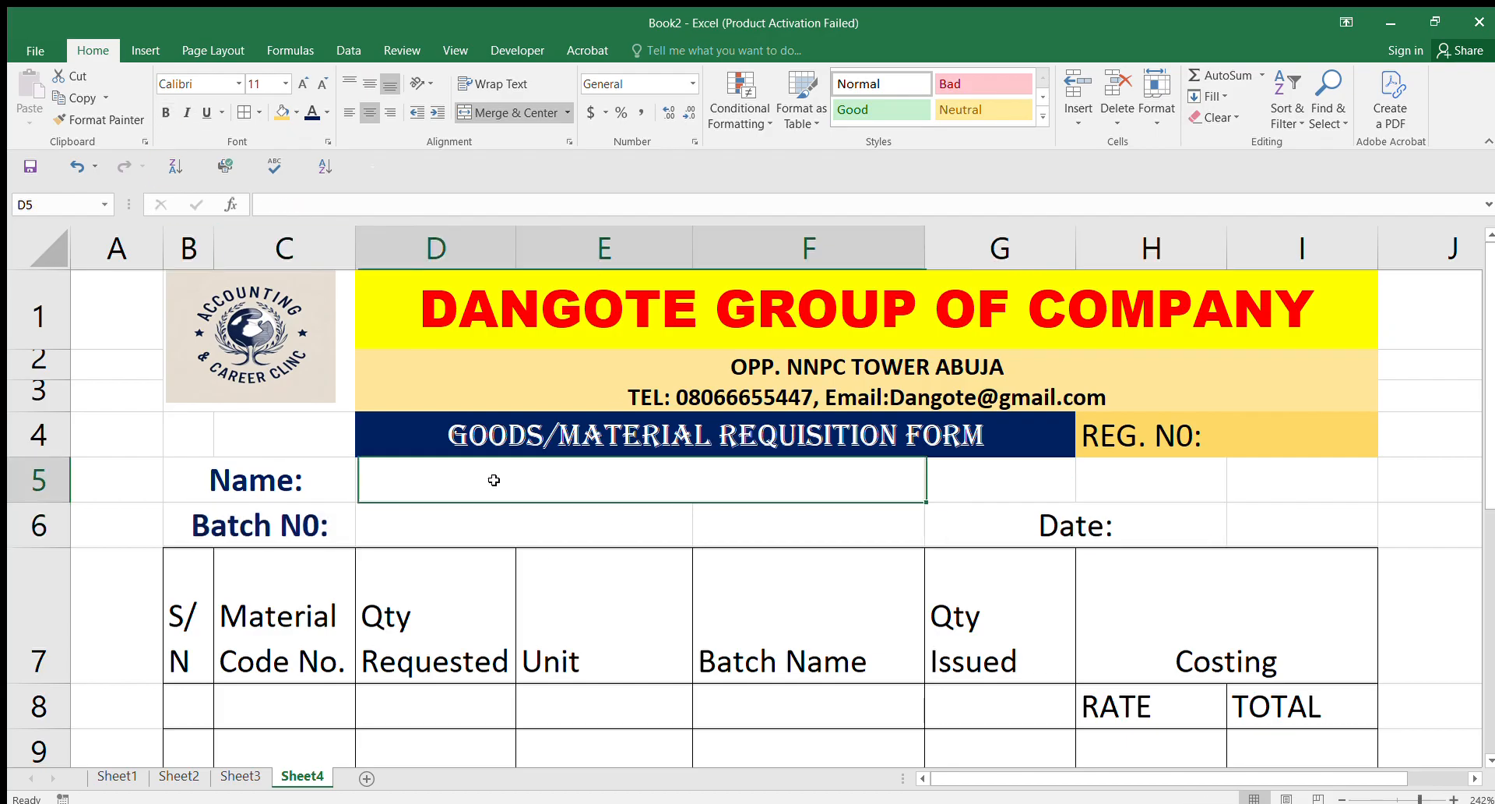
Step: Add underline borders to the Name: and Batch N0: entry spaces
{"action": "left_click", "coordinate": [254, 111]}
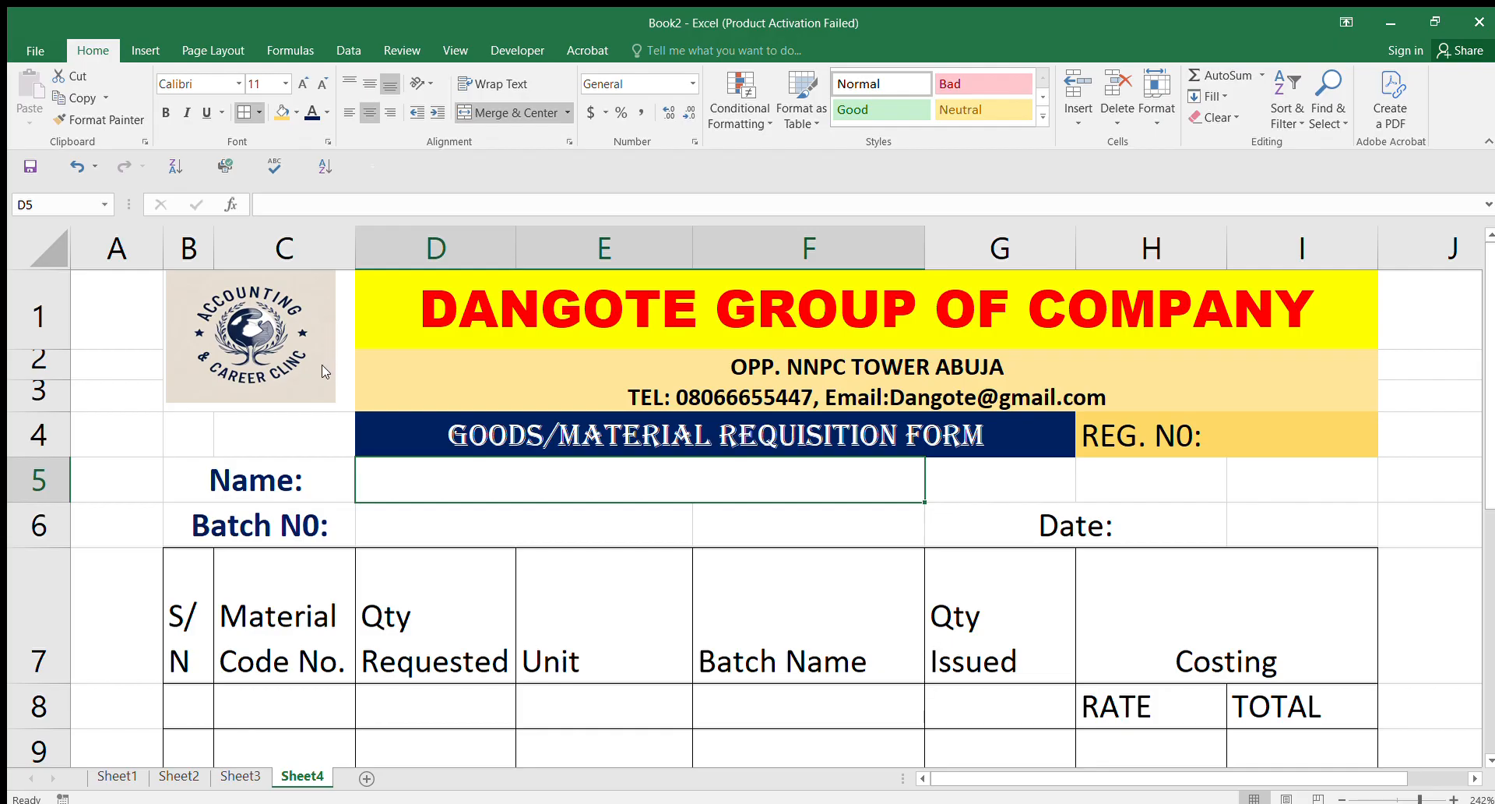
{"action": "left_click", "coordinate": [731, 532]}
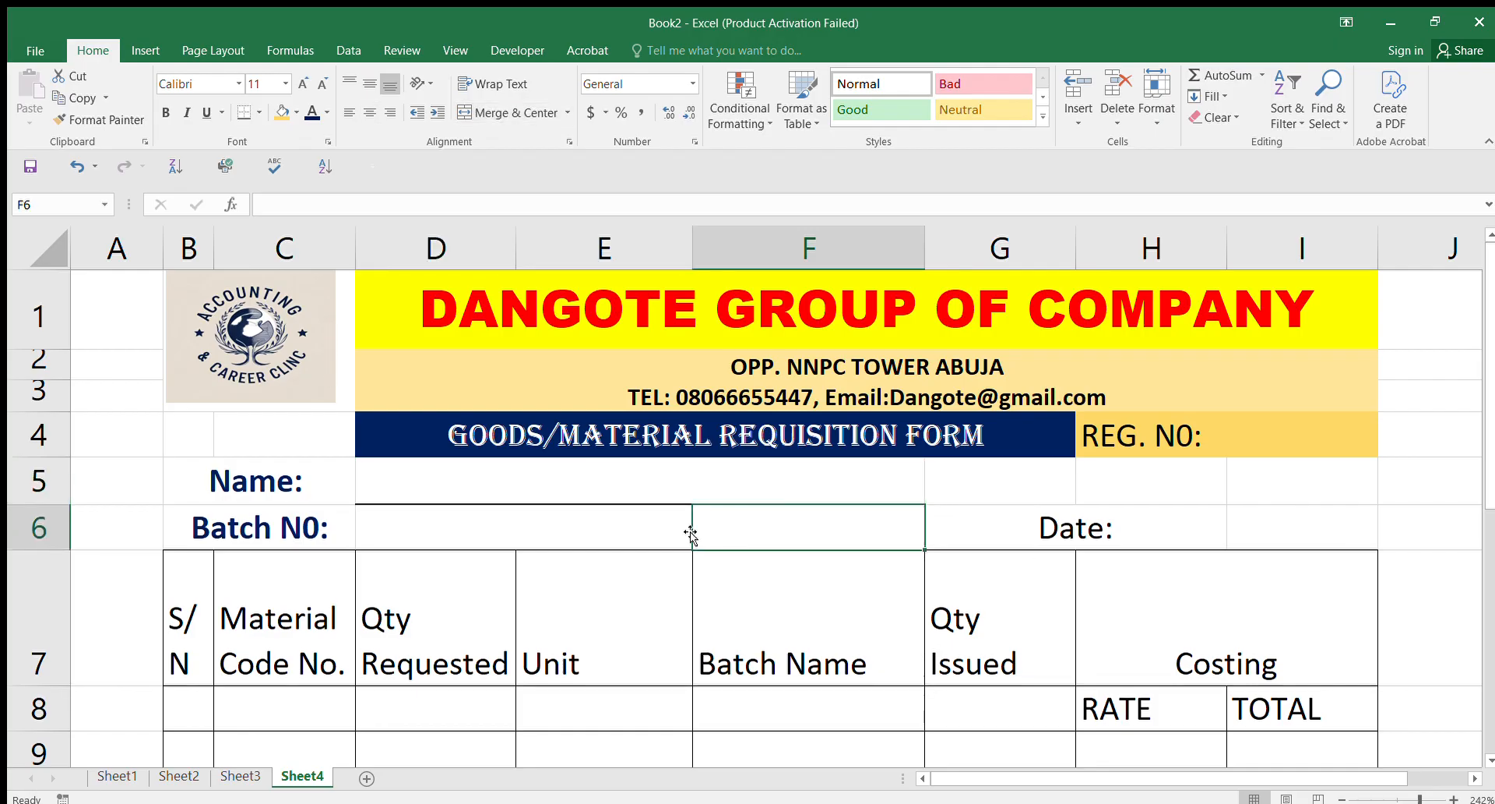
{"action": "left_click", "coordinate": [432, 534]}
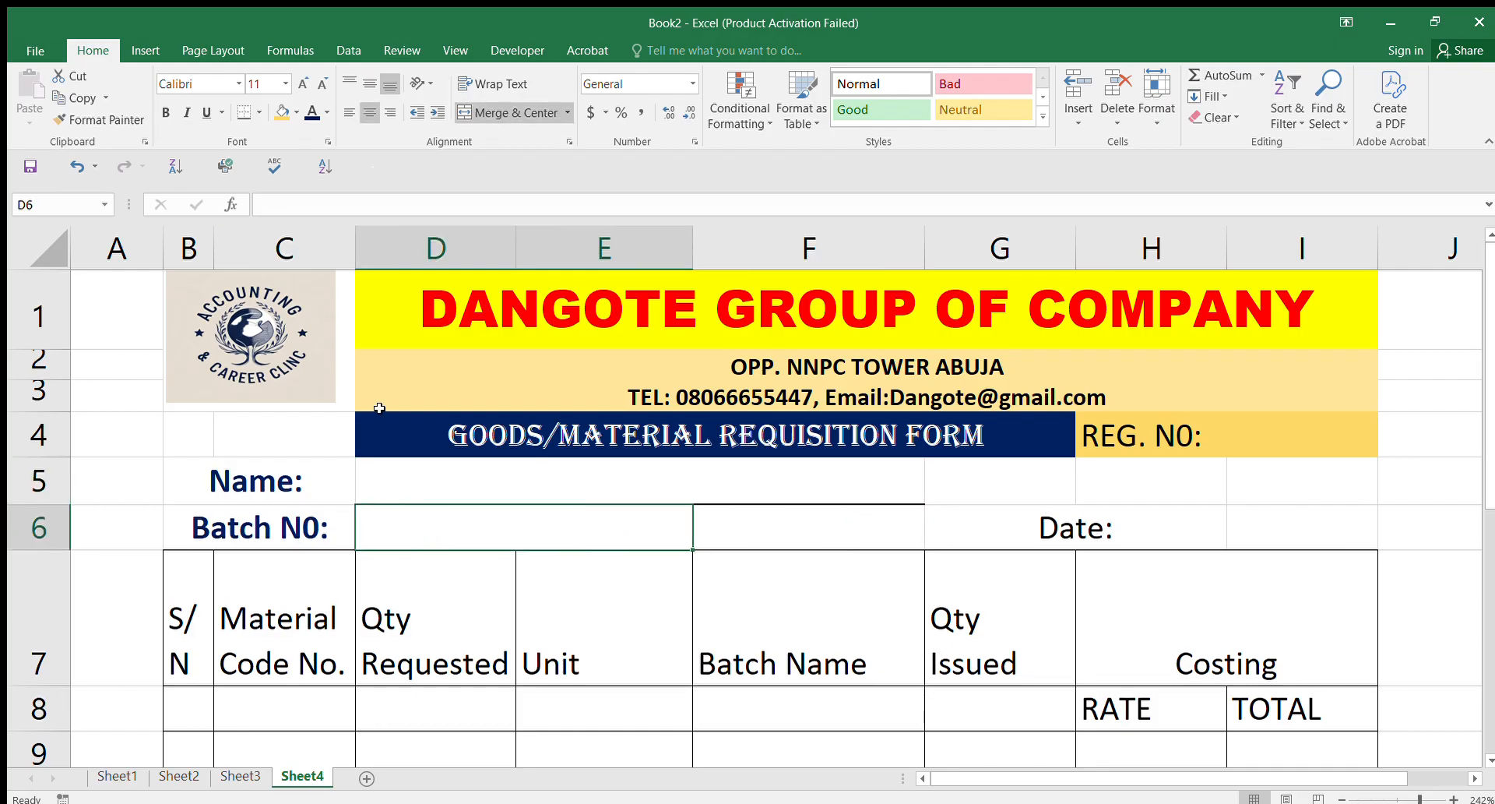
{"action": "left_click", "coordinate": [239, 116]}
Step: Left-align the Date: label in G6
{"action": "left_click", "coordinate": [1168, 530]}
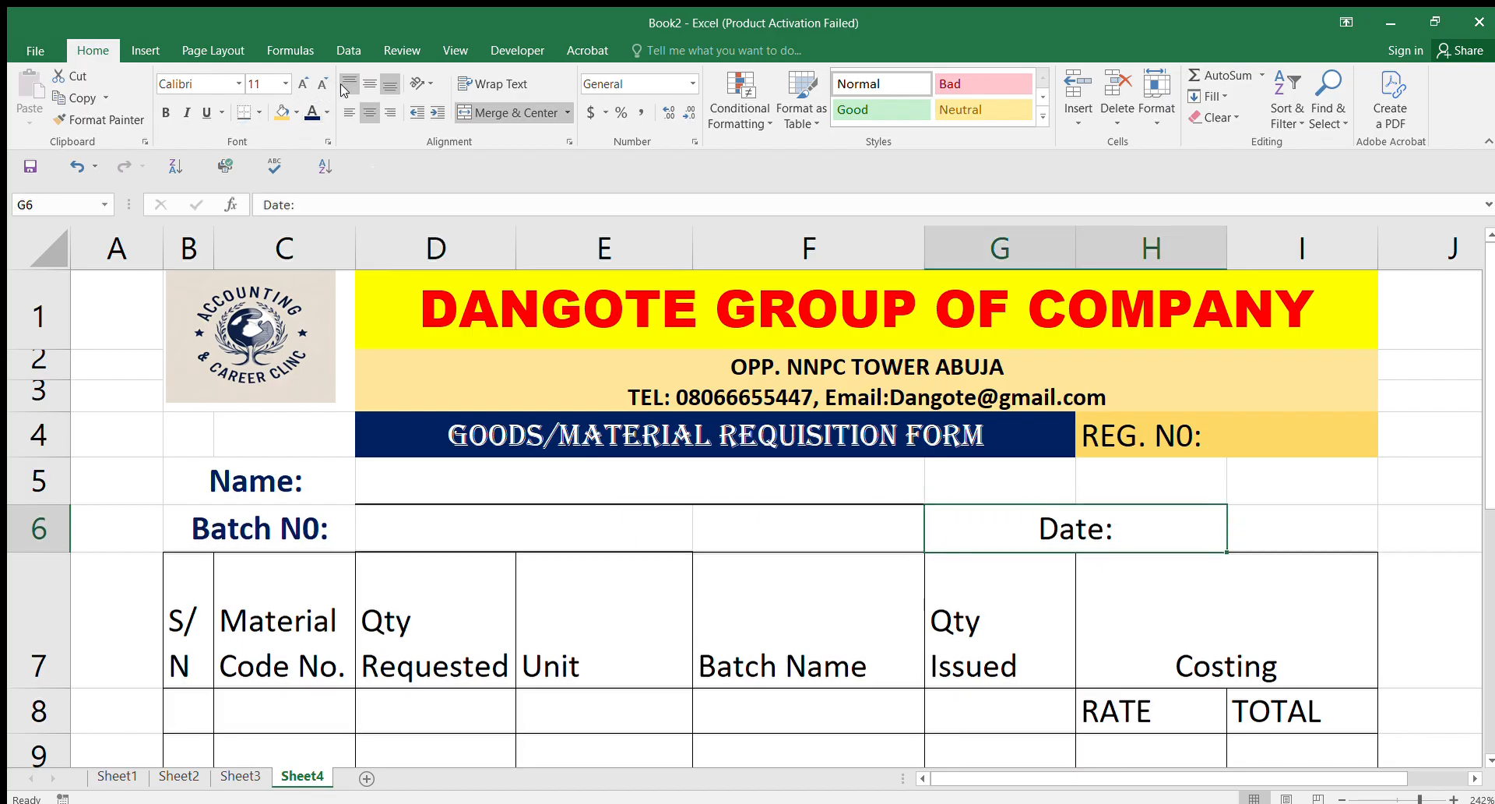
{"action": "left_click", "coordinate": [350, 113]}
{"action": "left_click", "coordinate": [1282, 528]}
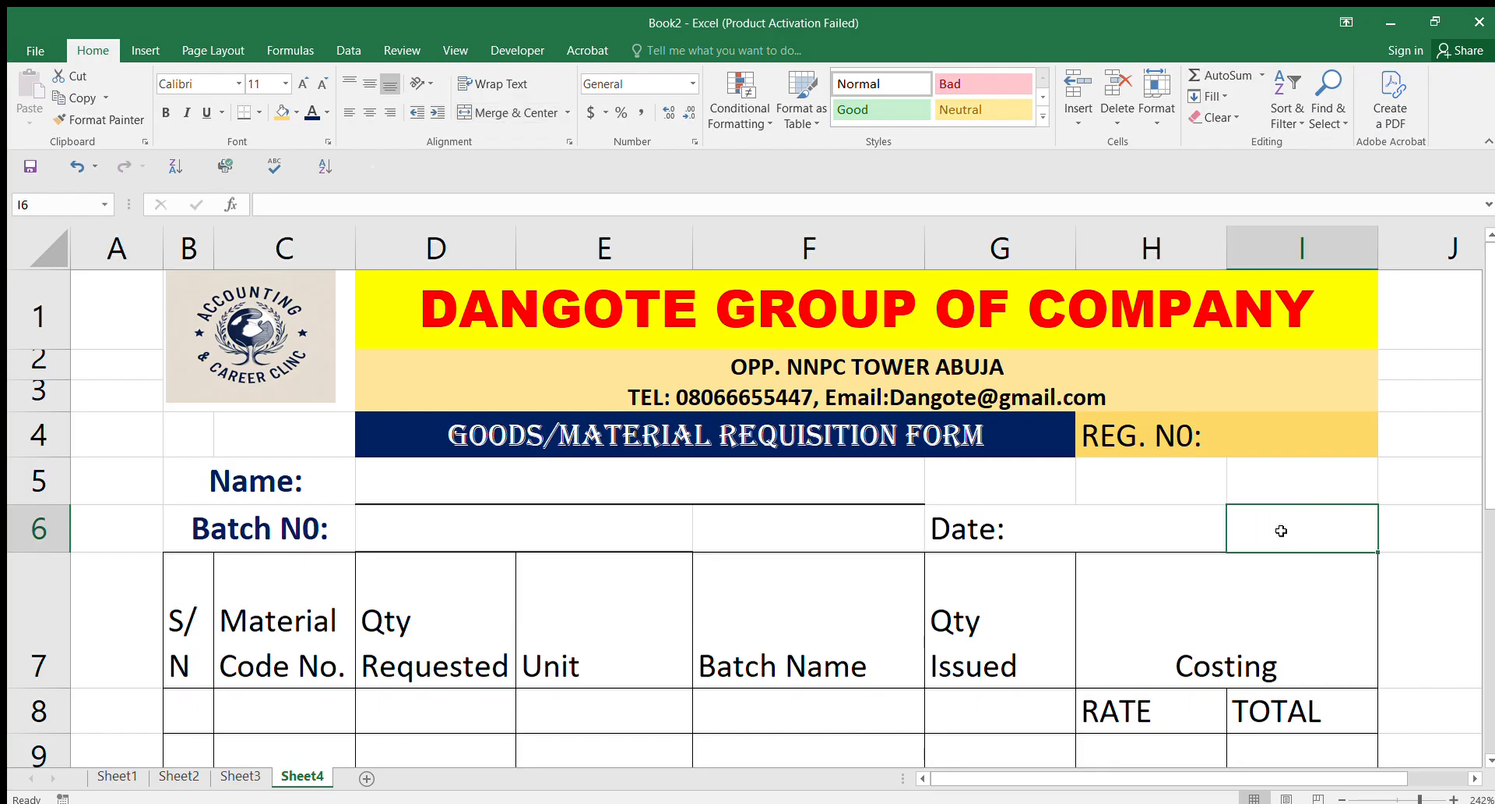
{"action": "left_click", "coordinate": [1190, 532]}
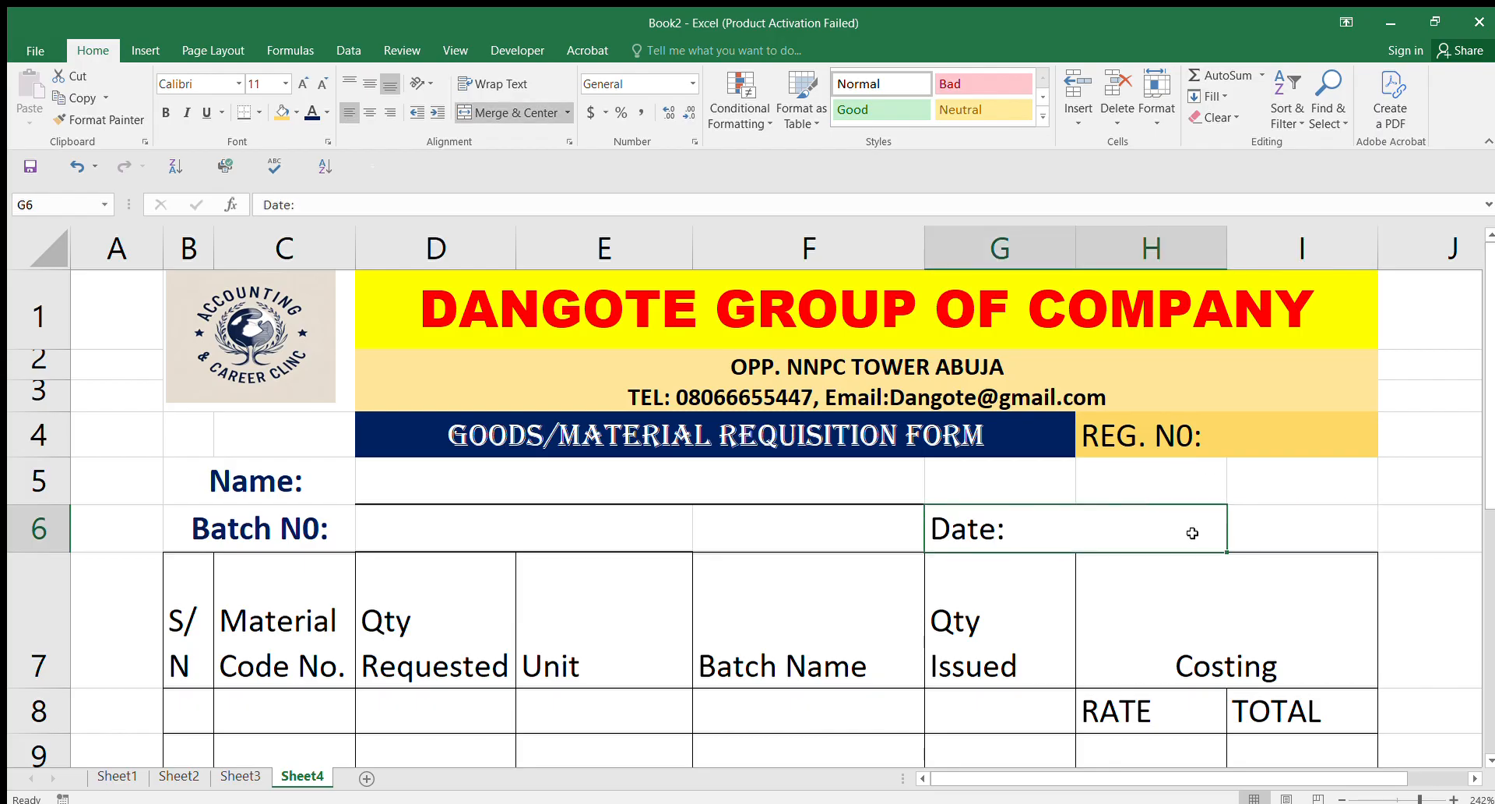
{"action": "left_click", "coordinate": [1246, 531]}
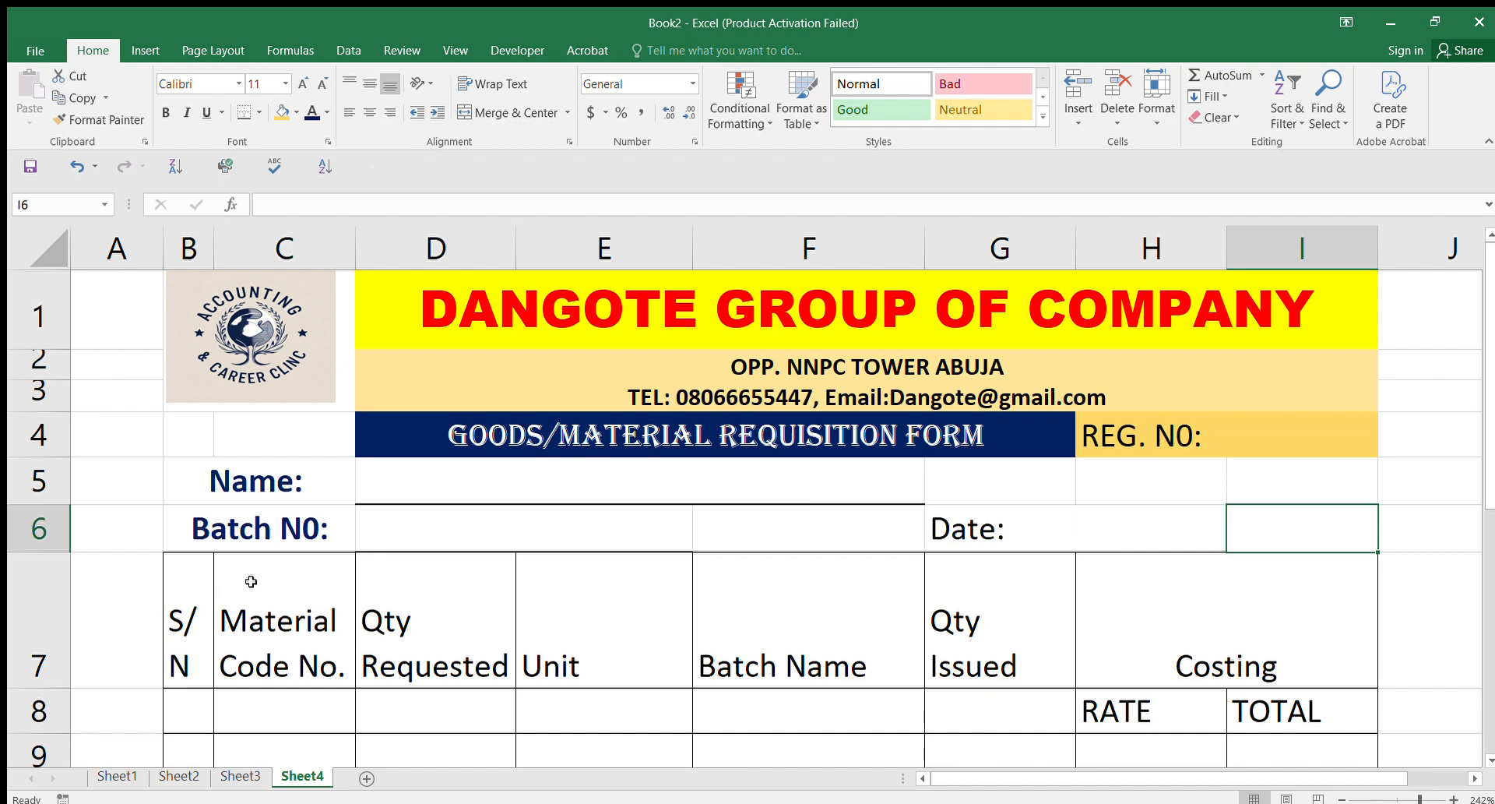
Step: Fill the Name-to-Date block B5:I6 light orange
{"action": "mouse_move", "coordinate": [197, 478]}
{"action": "left_mouse_down"}
{"action": "mouse_move", "coordinate": [1236, 511]}
{"action": "mouse_move", "coordinate": [1186, 515]}
{"action": "left_mouse_up"}
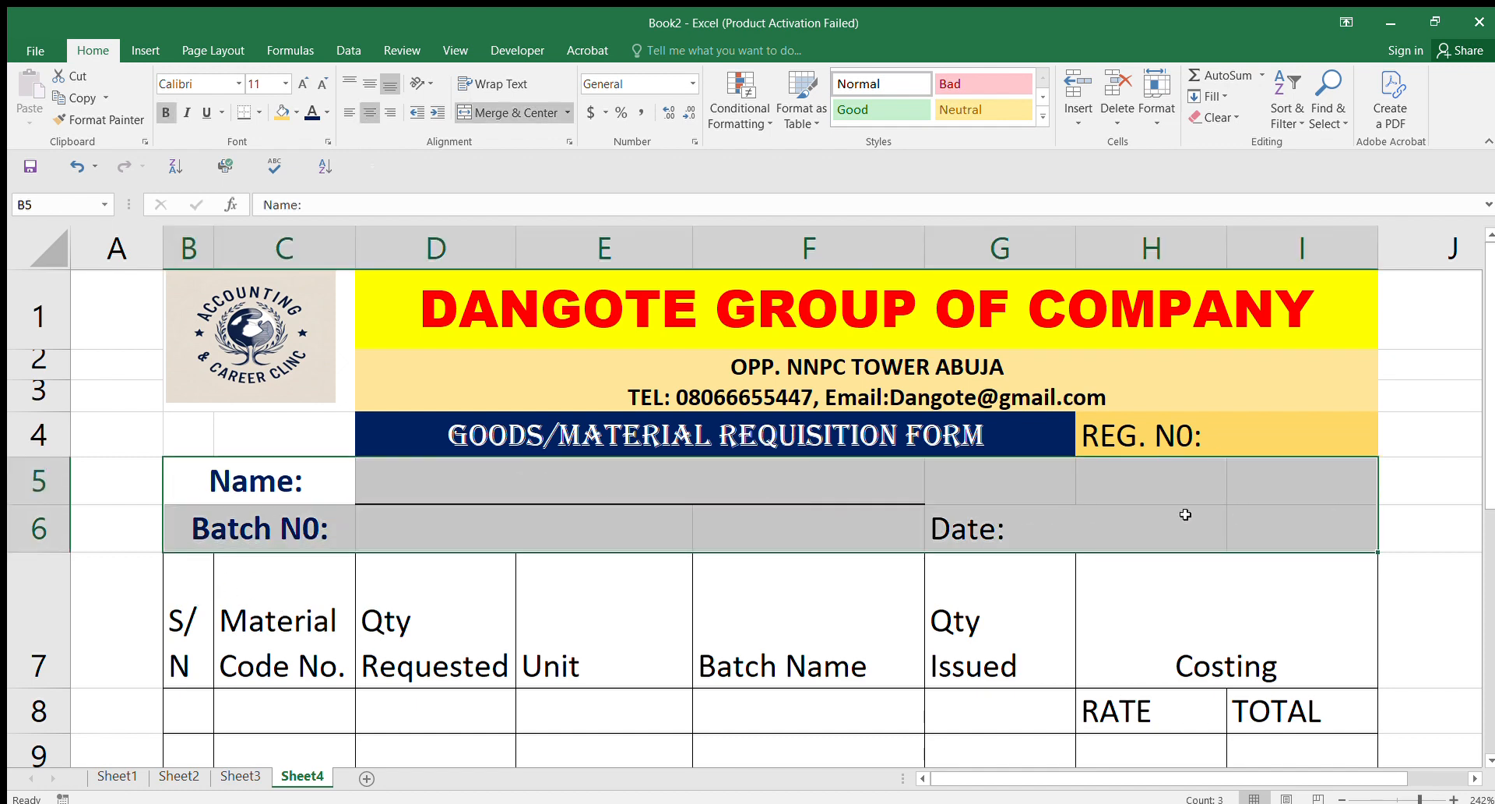
{"action": "left_click", "coordinate": [283, 114]}
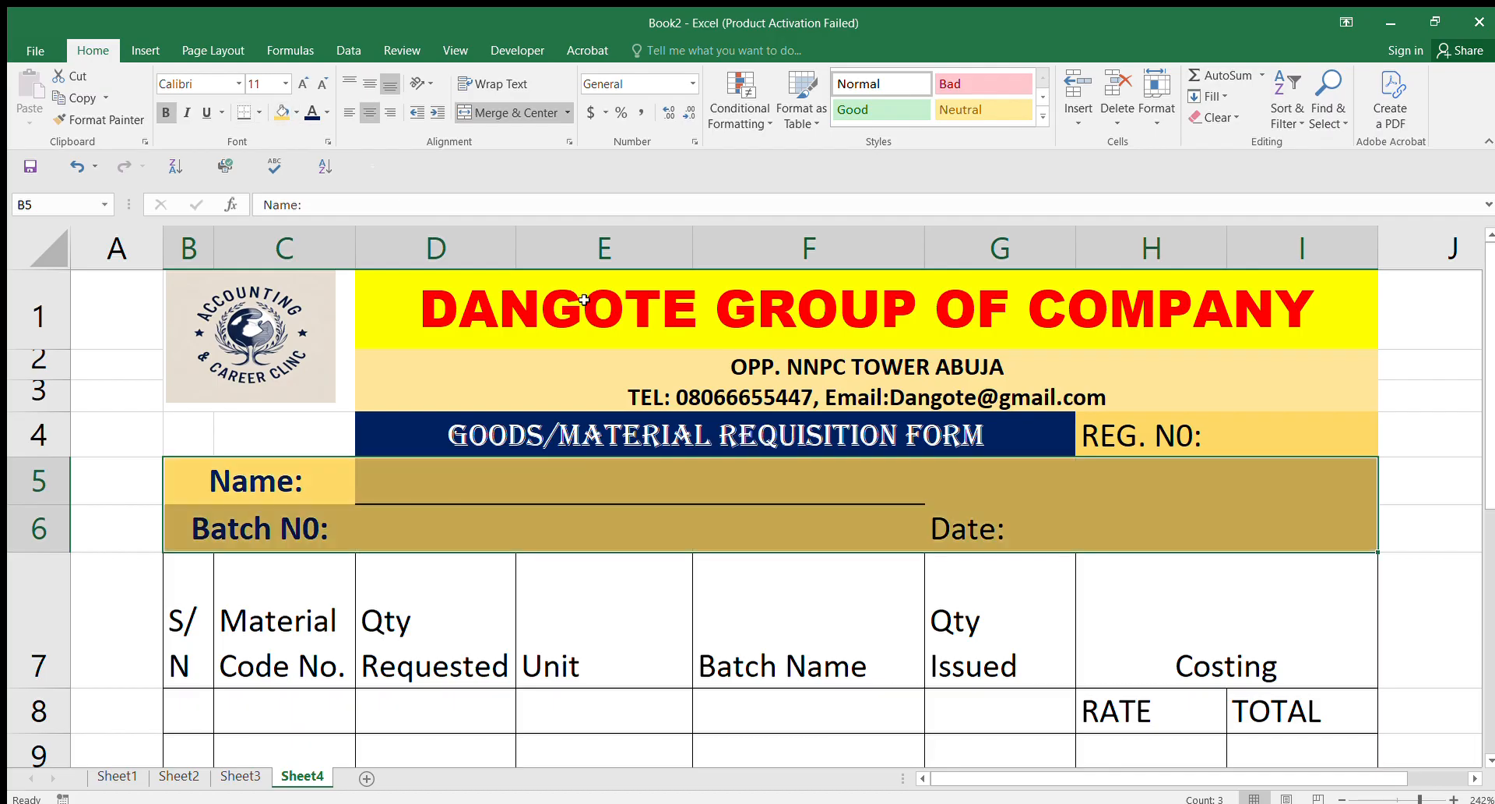
{"action": "left_click", "coordinate": [1184, 627]}
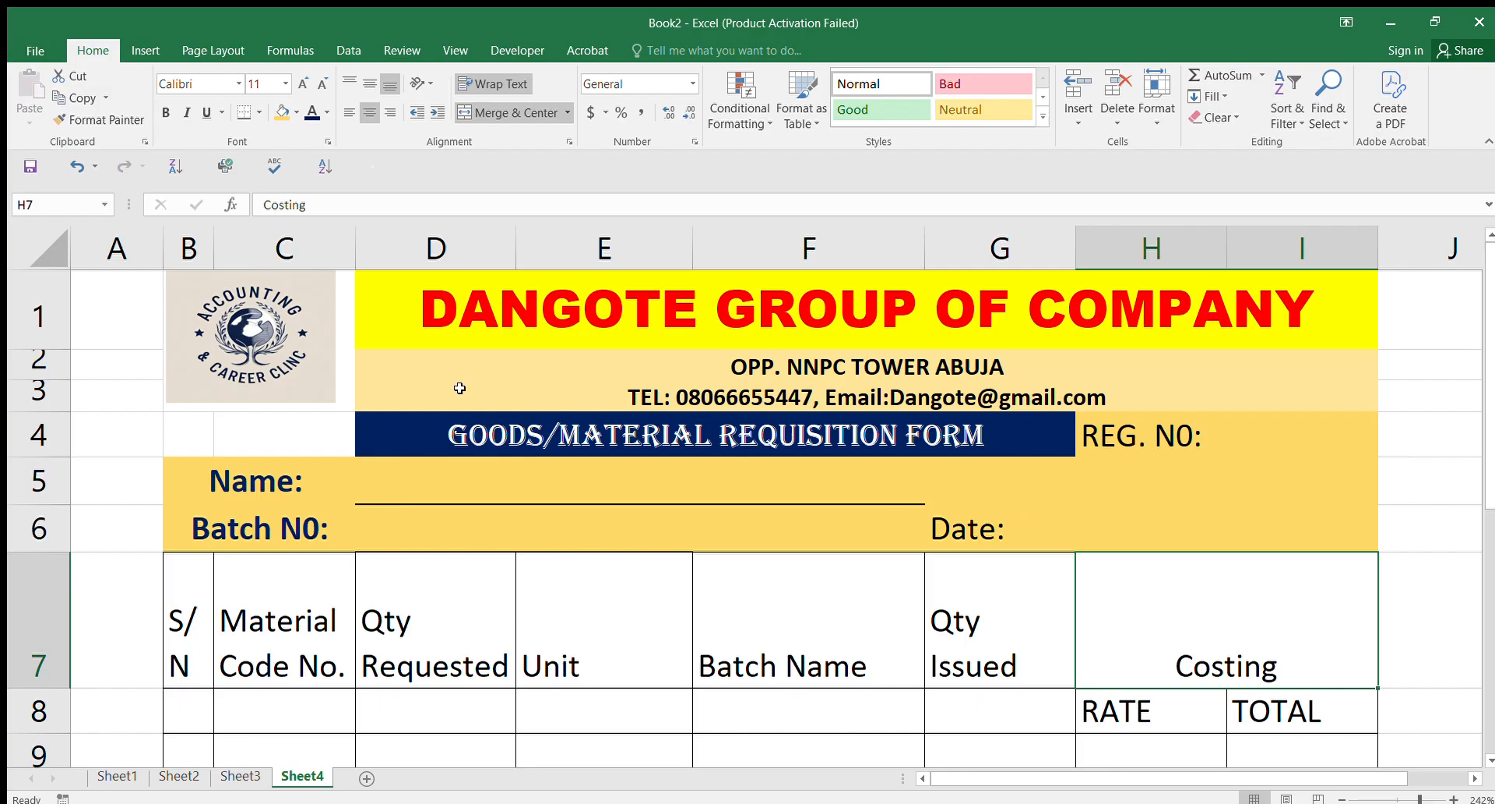
Step: Fill only address rows D2:I3 light orange, keeping the navy title band visible
{"action": "left_click_drag", "start_coordinate": [422, 373], "coordinate": [831, 501]}
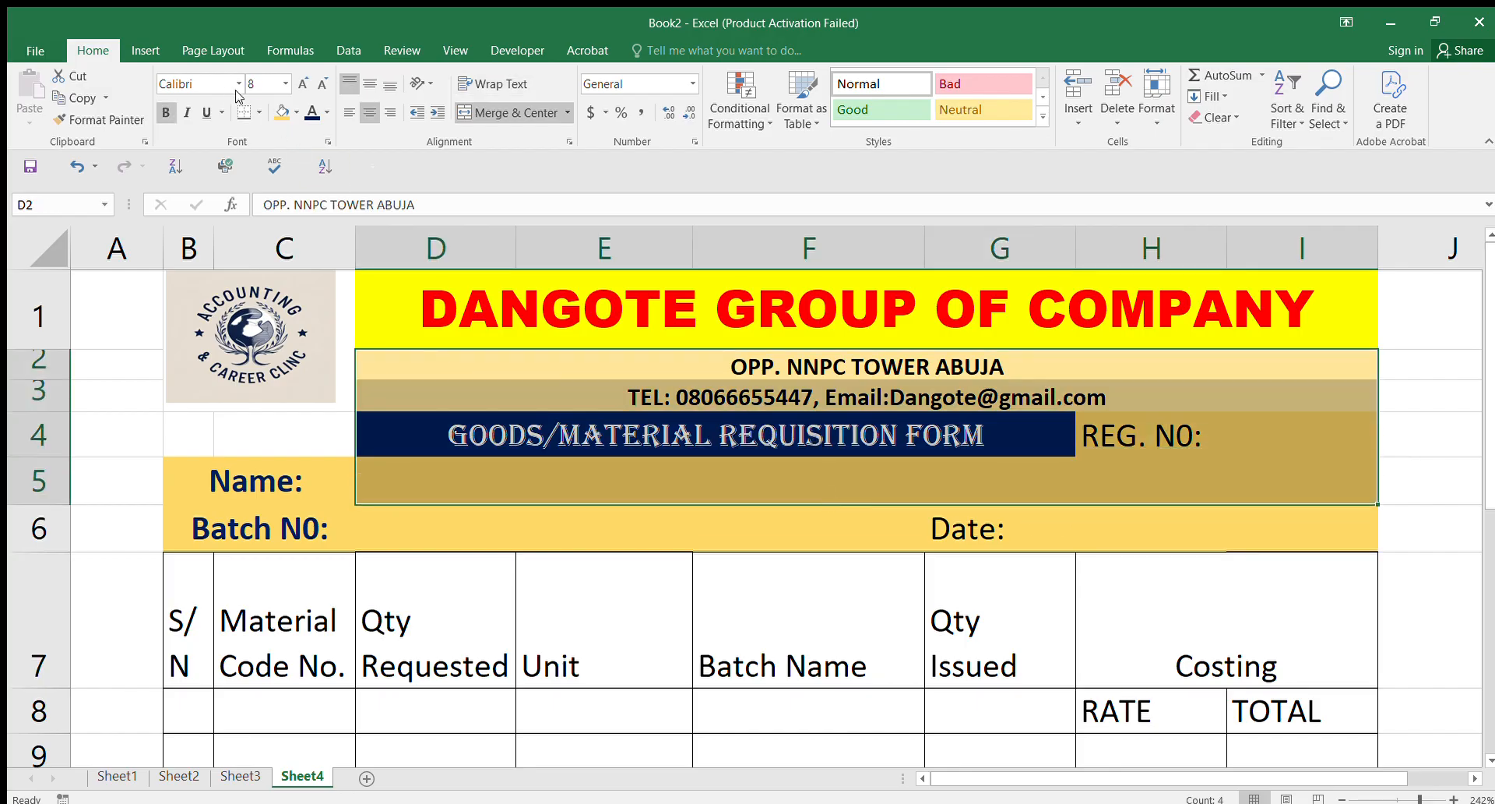
{"action": "left_click", "coordinate": [282, 113]}
{"action": "left_click", "coordinate": [1030, 520]}
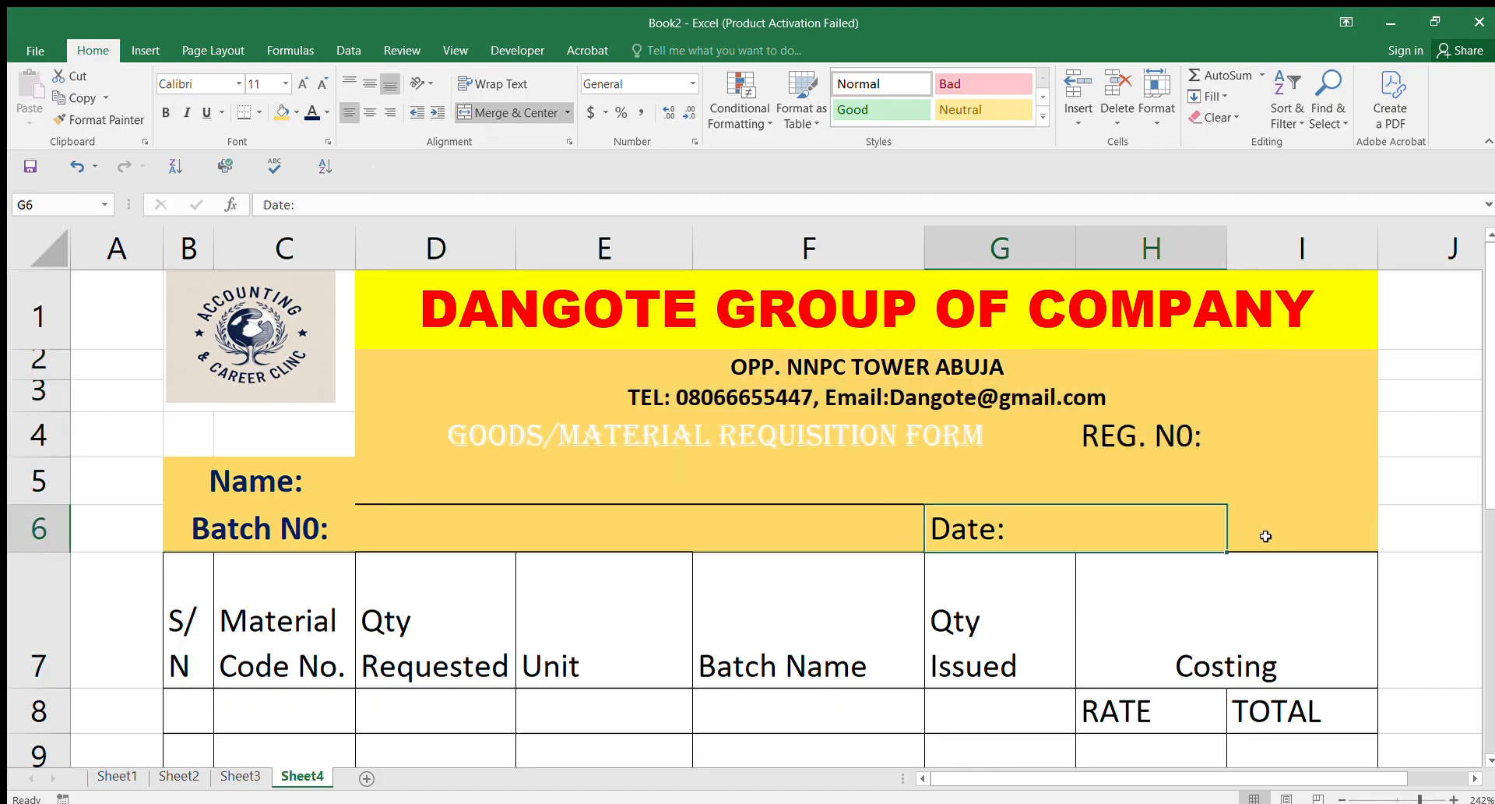
{"action": "key", "text": "ctrl+z"}
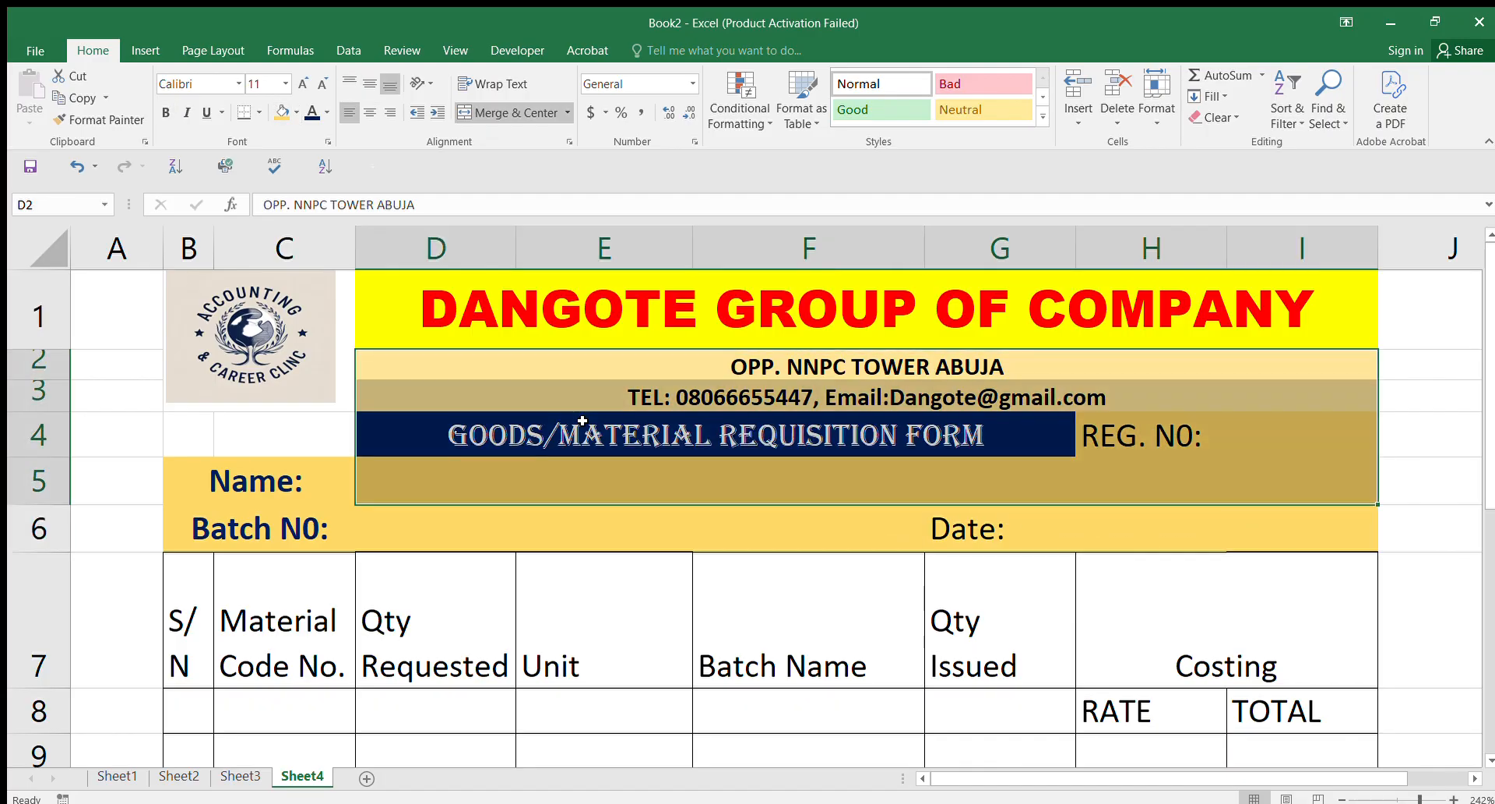
{"action": "left_click_drag", "start_coordinate": [478, 354], "coordinate": [1100, 389]}
{"action": "left_click", "coordinate": [279, 113]}
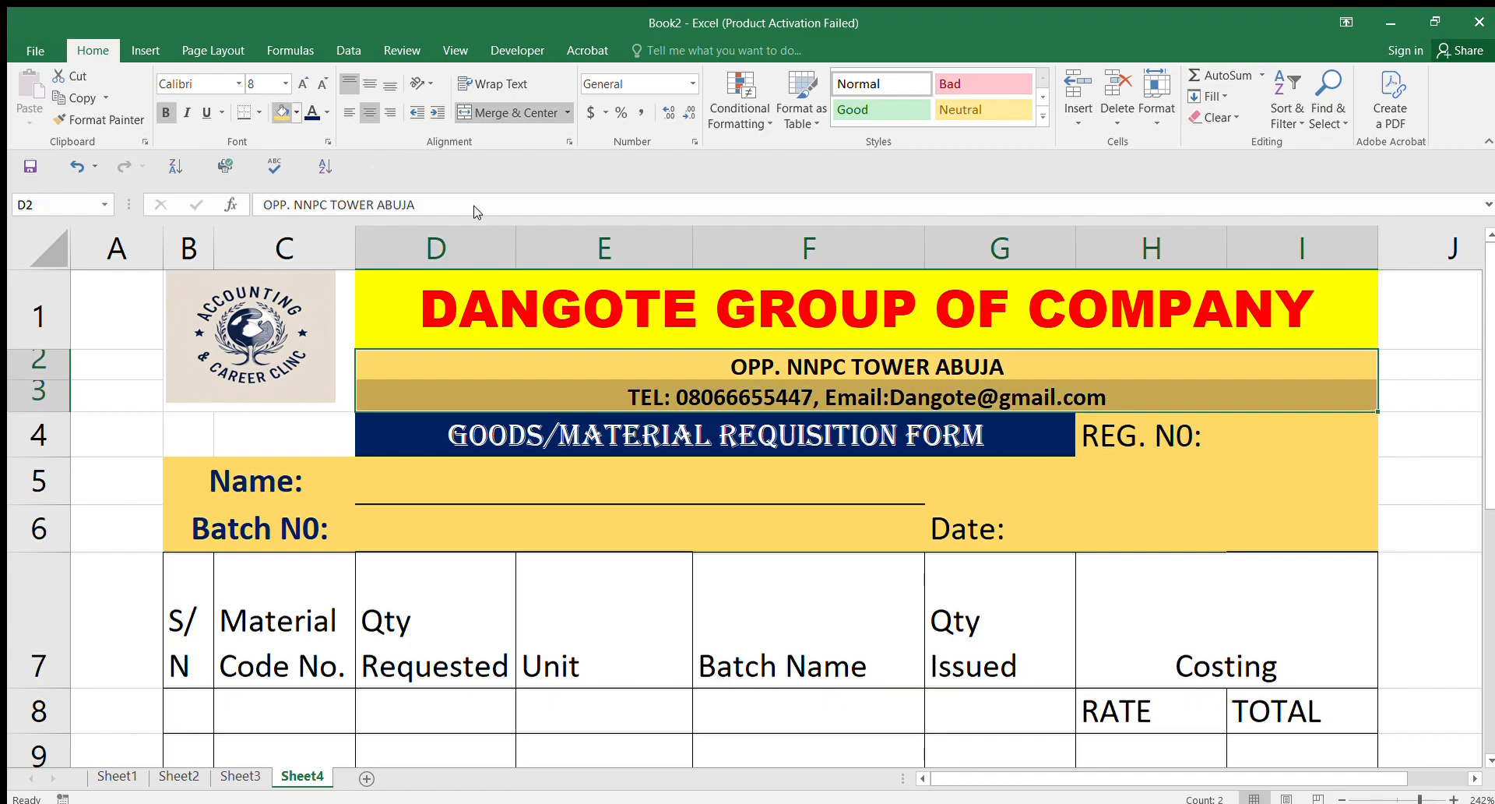
{"action": "left_click", "coordinate": [1136, 491]}
{"action": "left_click_drag", "start_coordinate": [1487, 400], "coordinate": [1484, 495]}
{"action": "left_click_drag", "start_coordinate": [205, 418], "coordinate": [1348, 522]}
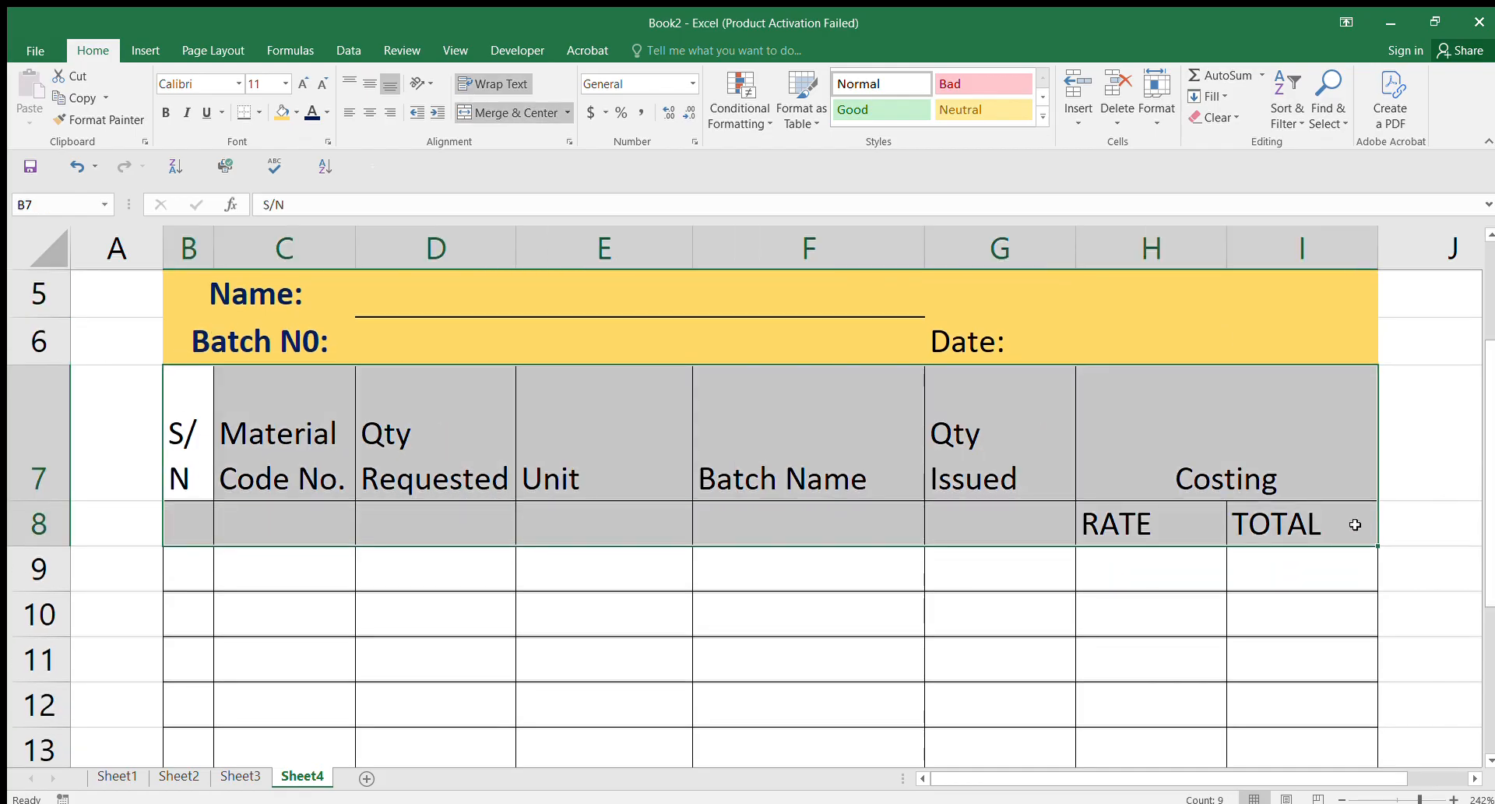
Step: Style headers B7:I7 navy with bold white size-10 text and shorten row 7
{"action": "left_click", "coordinate": [184, 438]}
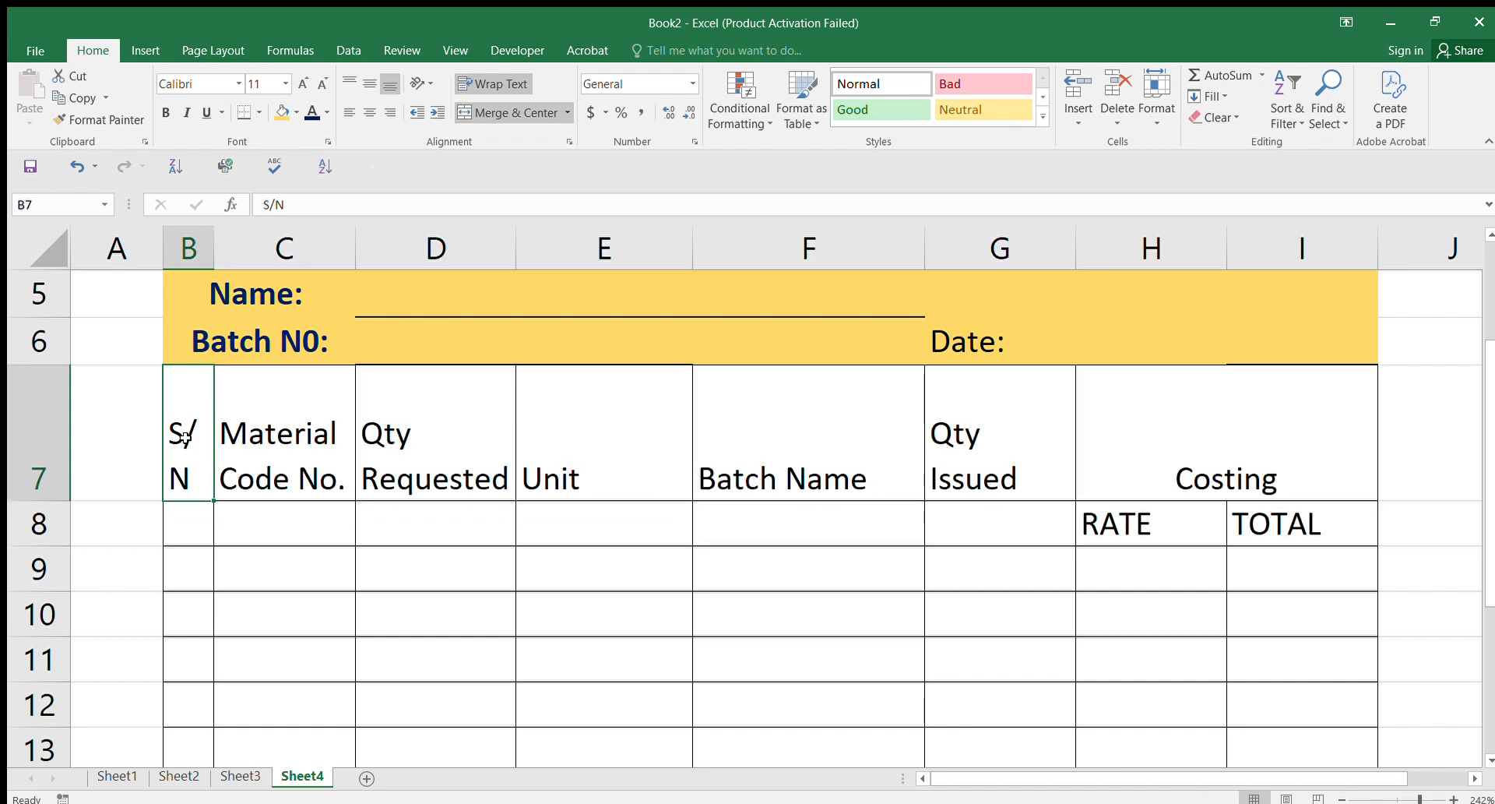
{"action": "left_click_drag", "start_coordinate": [188, 438], "coordinate": [1225, 450]}
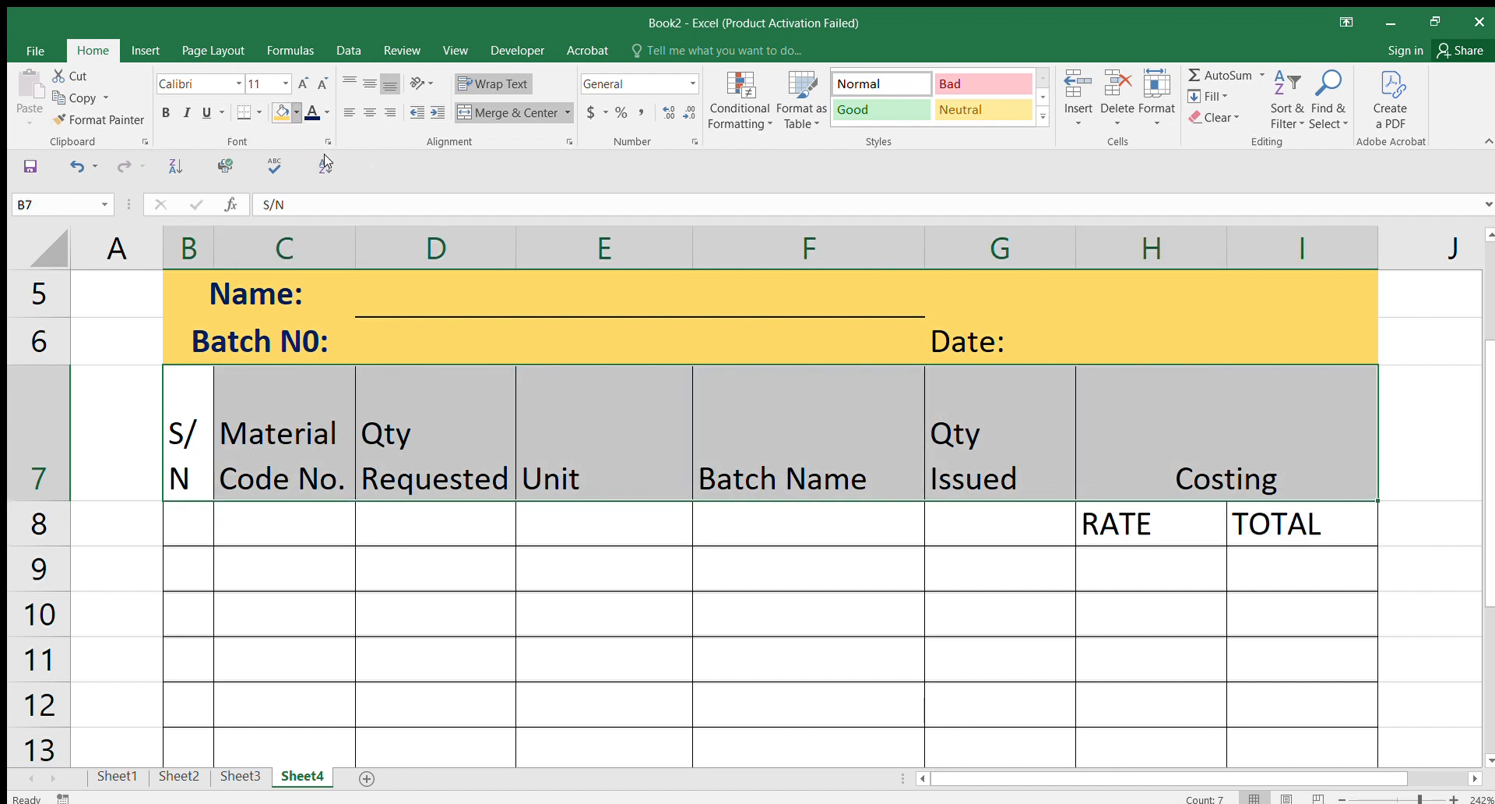
{"action": "left_click", "coordinate": [282, 111]}
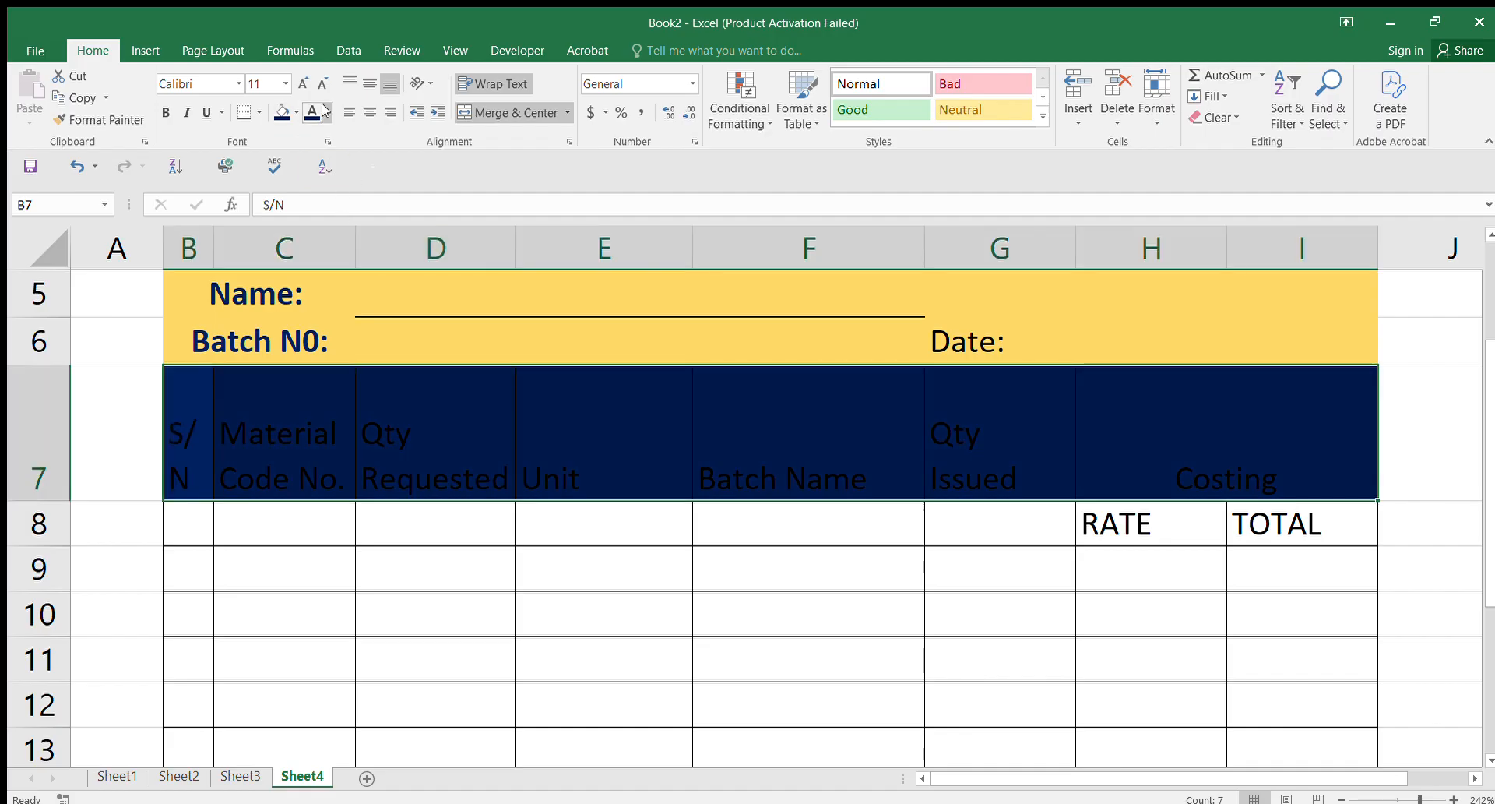
{"action": "left_click", "coordinate": [312, 111]}
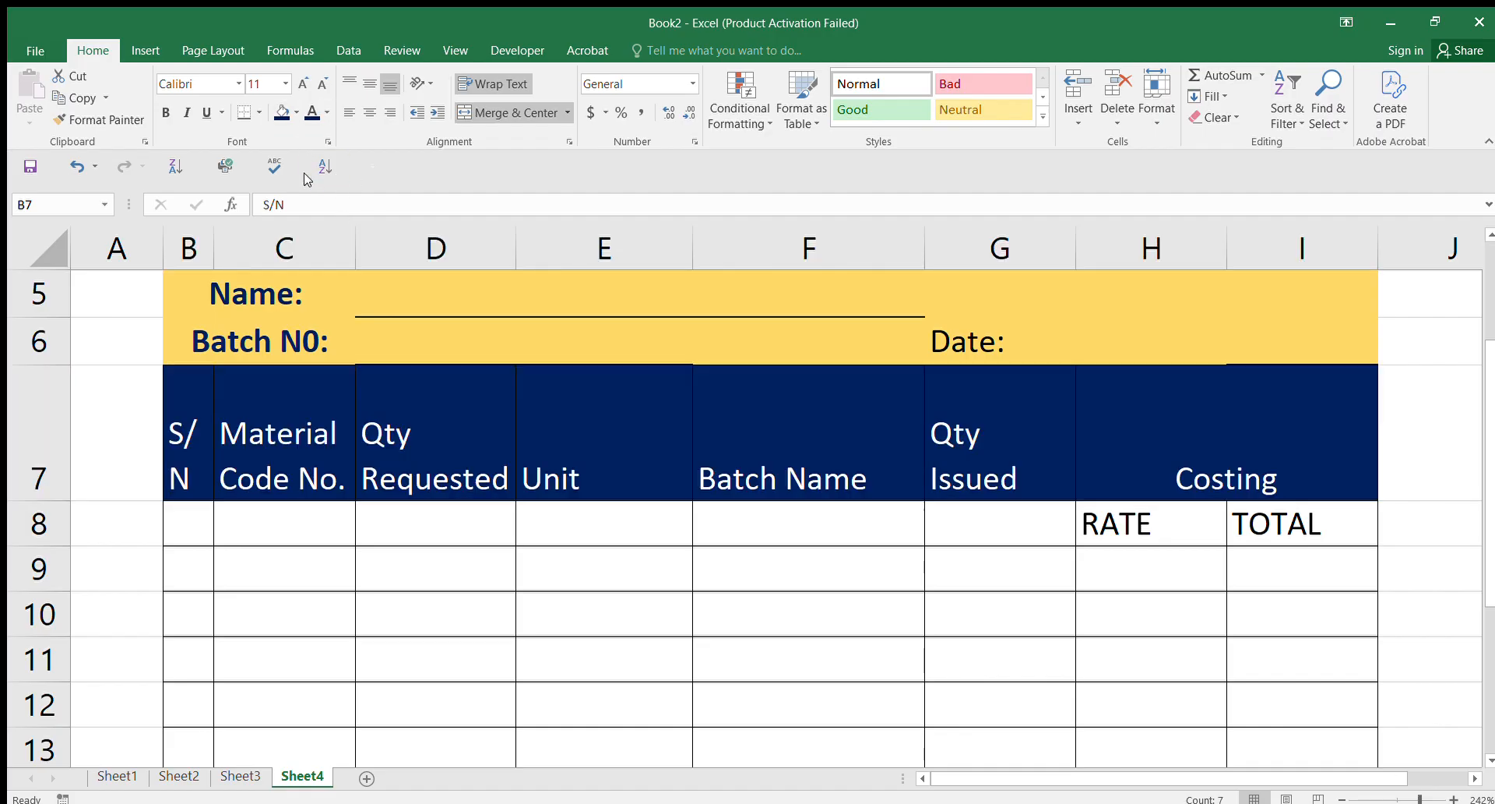
{"action": "left_click", "coordinate": [166, 113]}
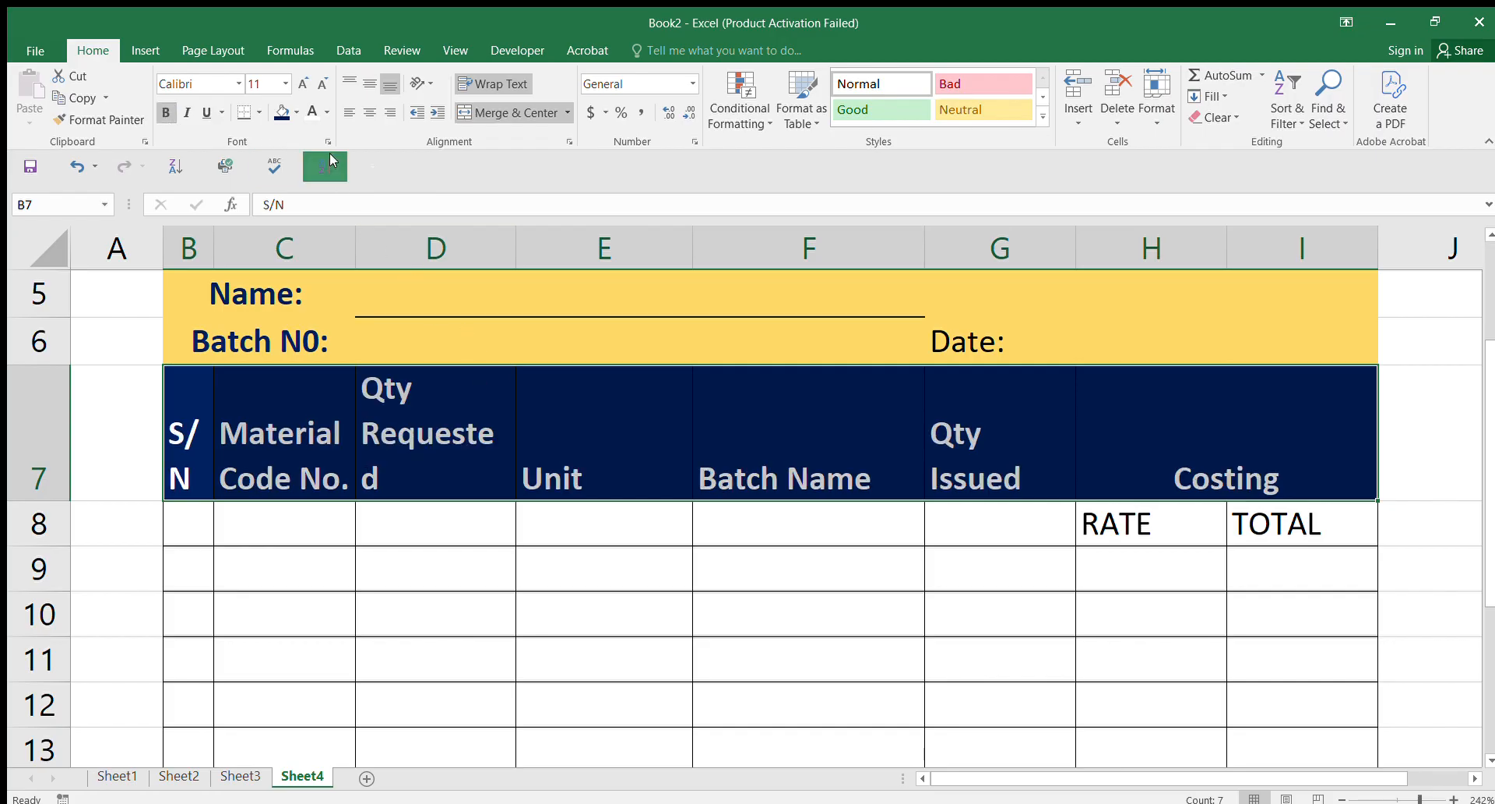
{"action": "left_click", "coordinate": [323, 84]}
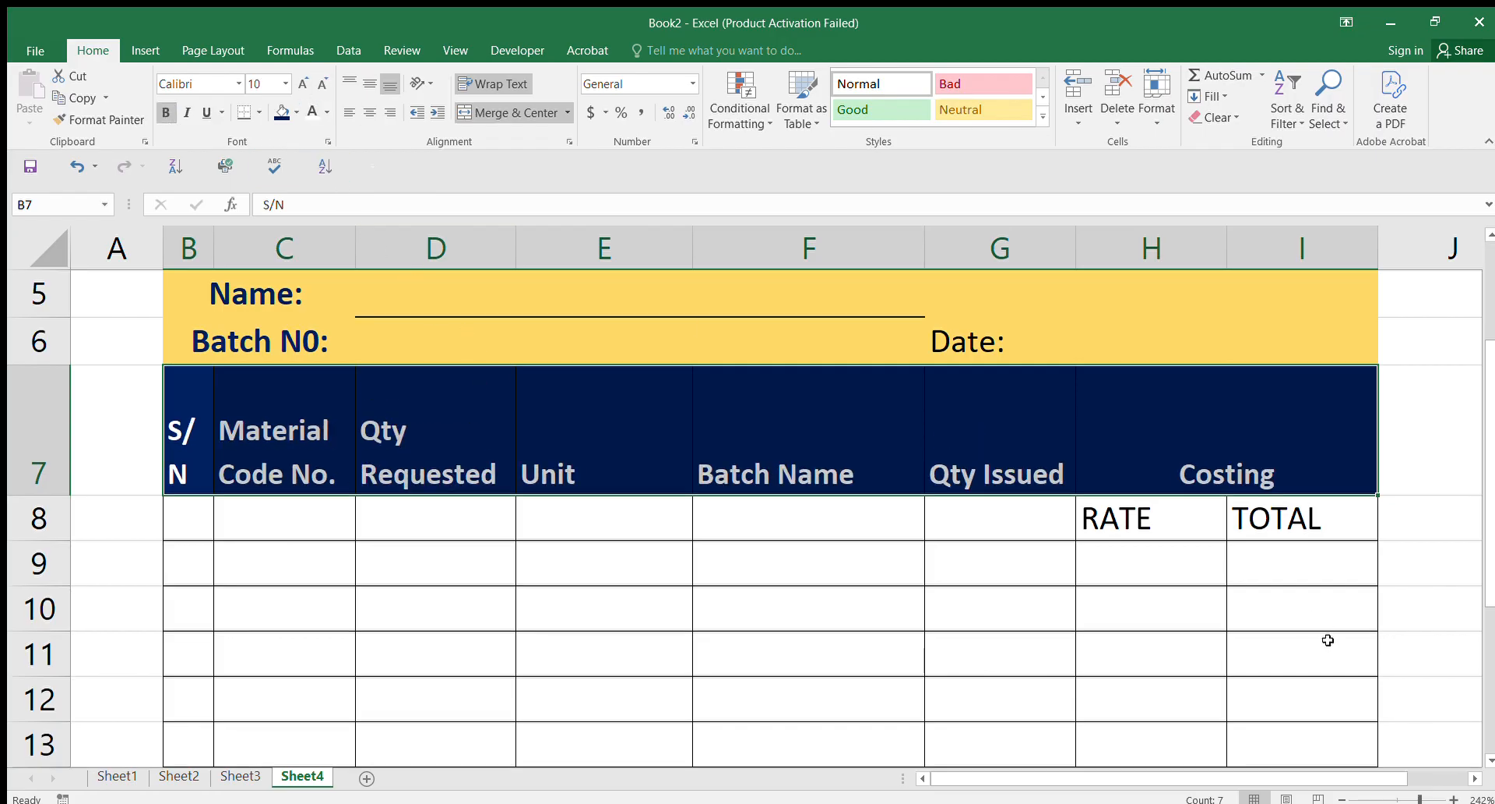
{"action": "left_click_drag", "start_coordinate": [35, 494], "coordinate": [45, 439]}
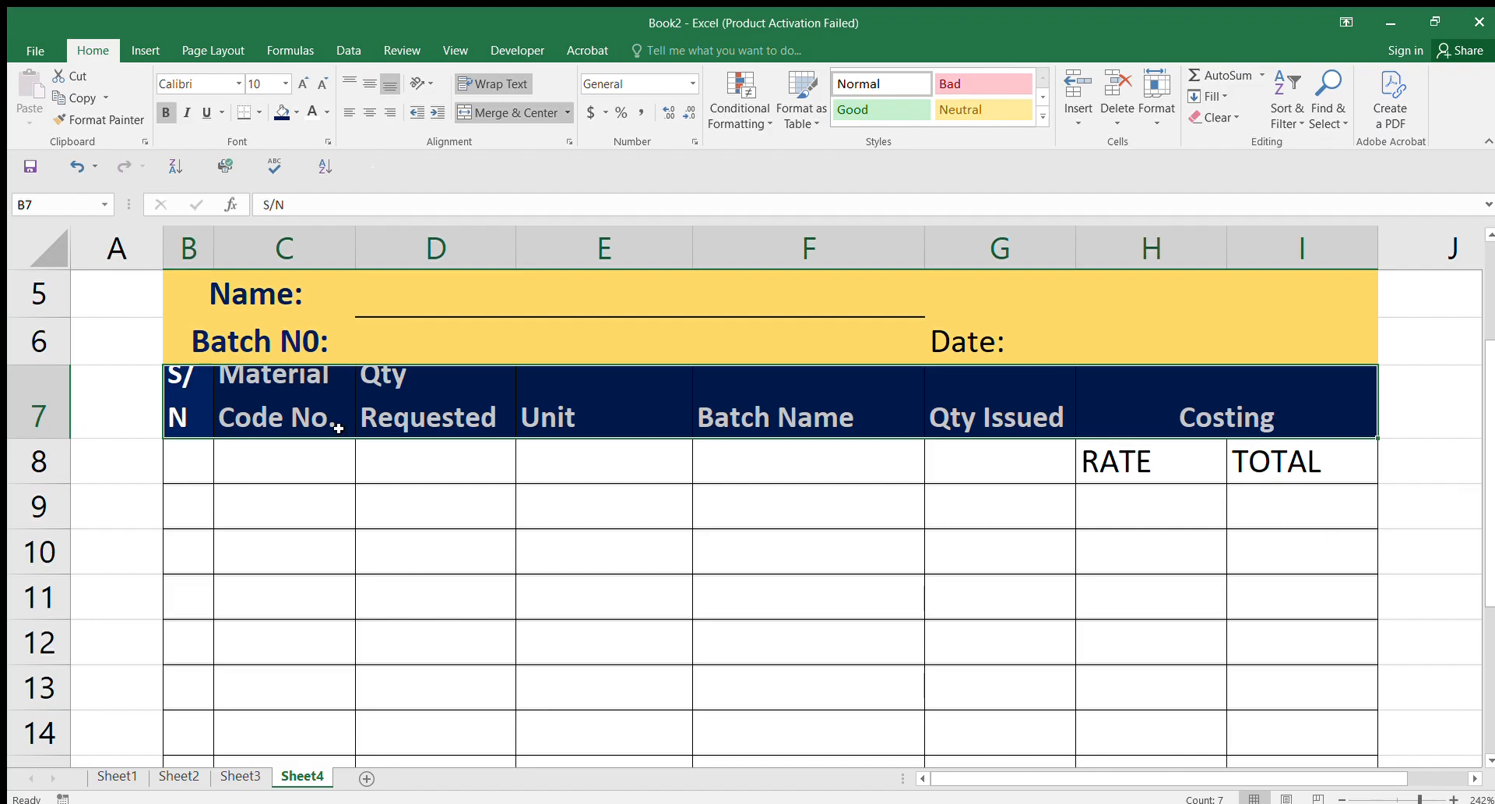
Step: Give RATE and TOTAL in H8:I8 a navy fill with bold white text
{"action": "left_click_drag", "start_coordinate": [49, 441], "coordinate": [49, 446]}
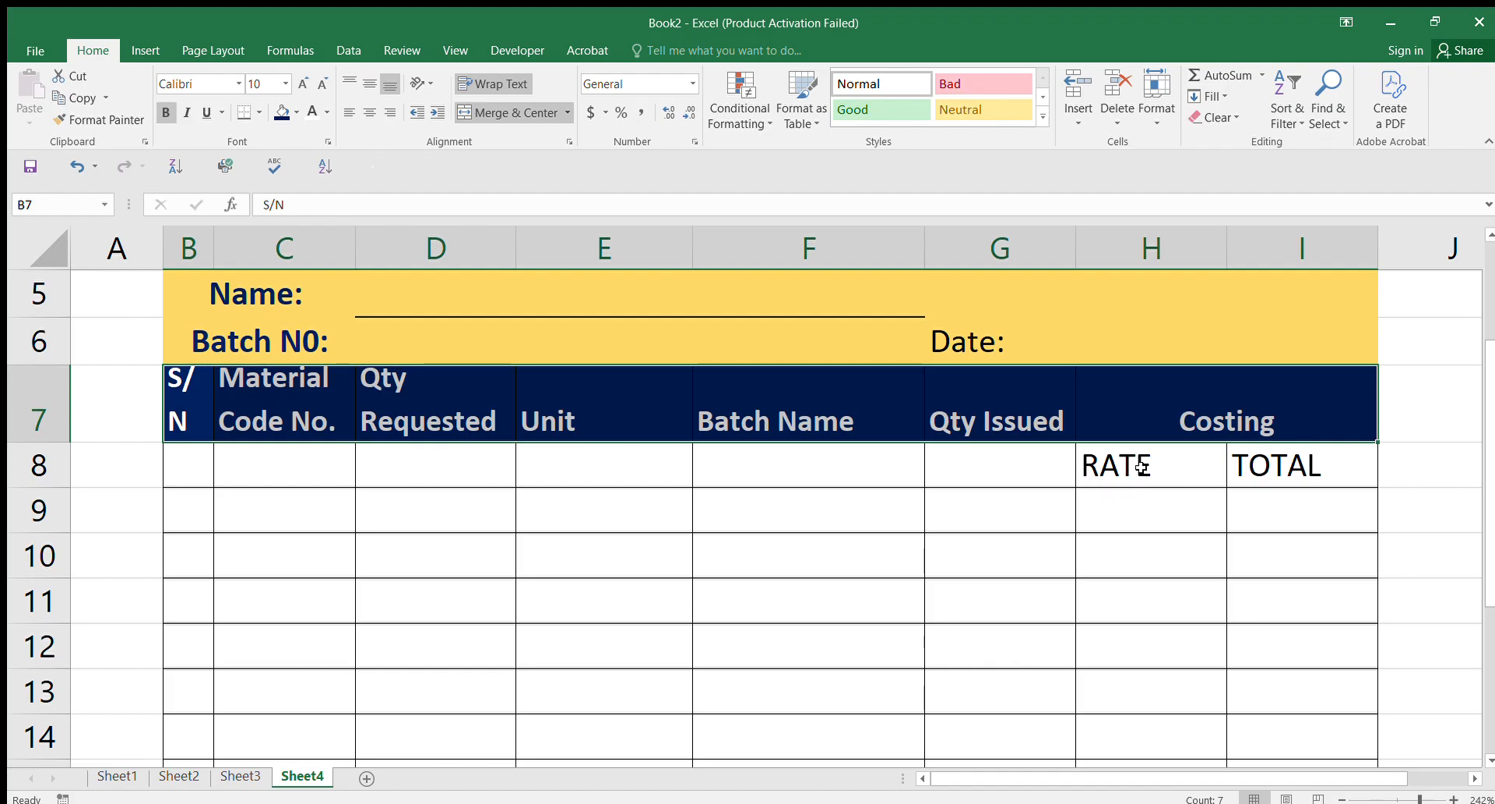
{"action": "left_click_drag", "start_coordinate": [1135, 467], "coordinate": [1237, 466]}
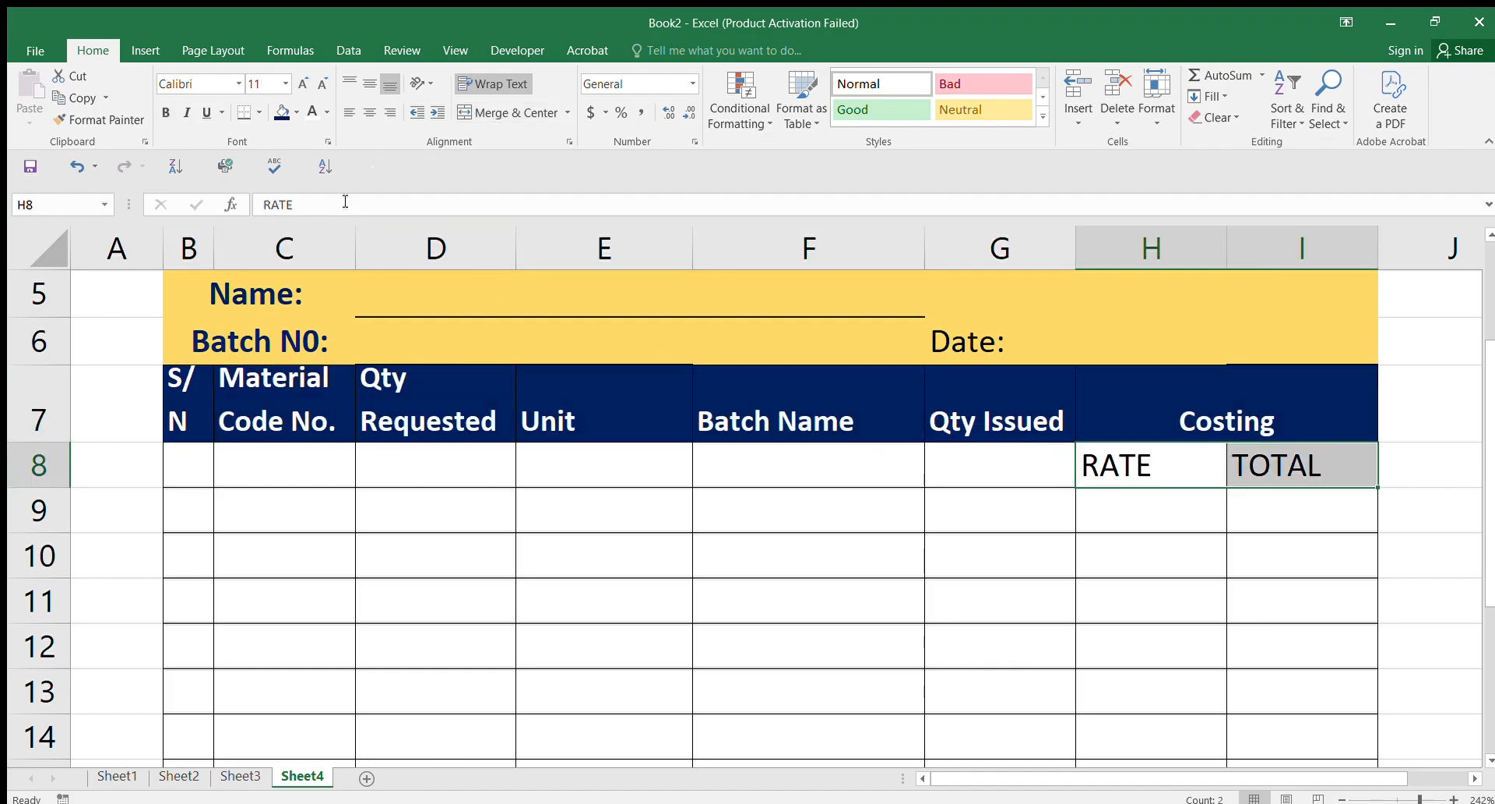
{"action": "left_click", "coordinate": [282, 113]}
{"action": "left_click", "coordinate": [311, 113]}
{"action": "left_click", "coordinate": [165, 112]}
{"action": "left_click", "coordinate": [1166, 670]}
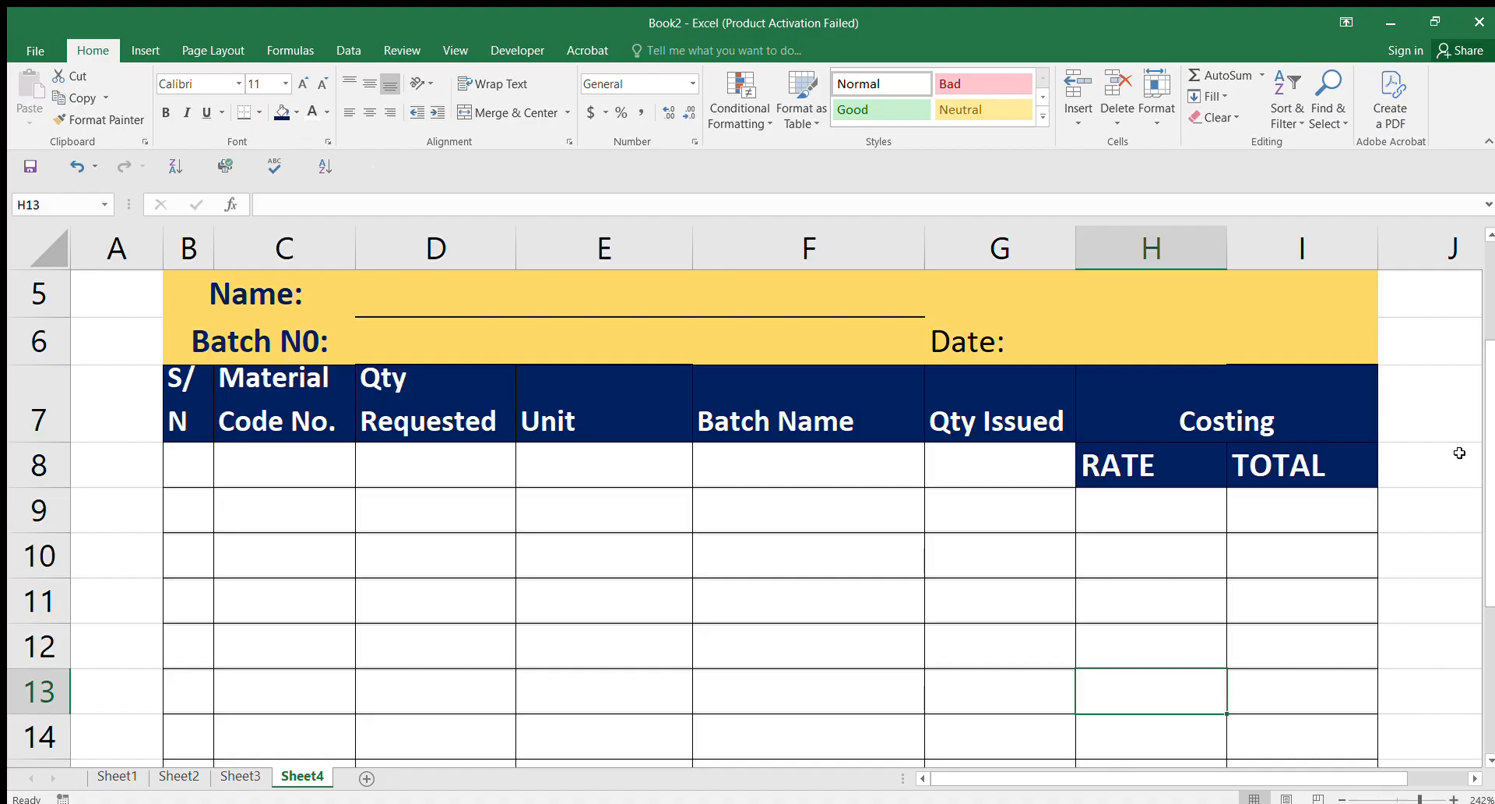
Step: Fill cells B8 through G8 navy to complete the header band
{"action": "left_click_drag", "start_coordinate": [974, 467], "coordinate": [220, 451]}
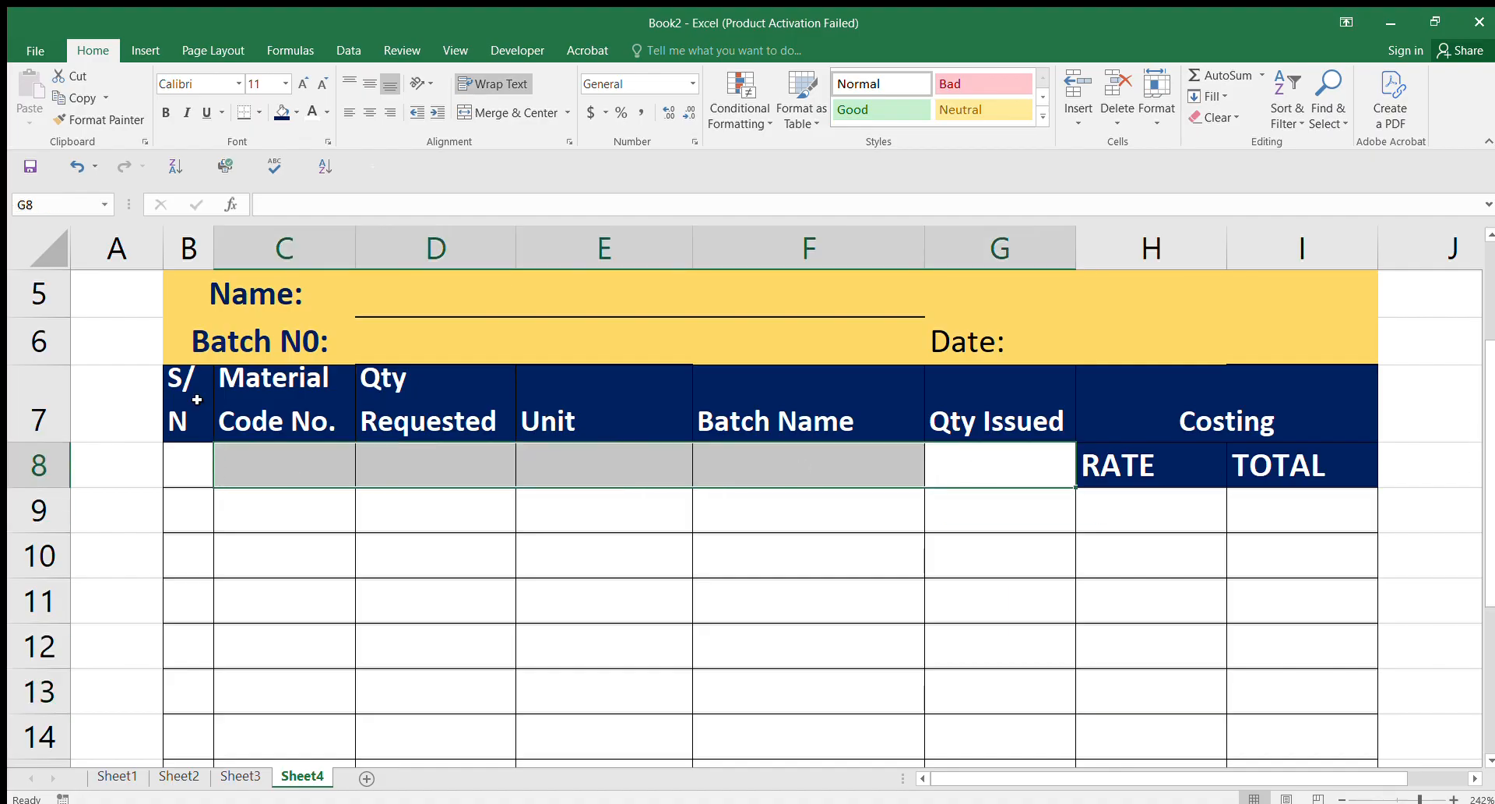
{"action": "left_click", "coordinate": [283, 112]}
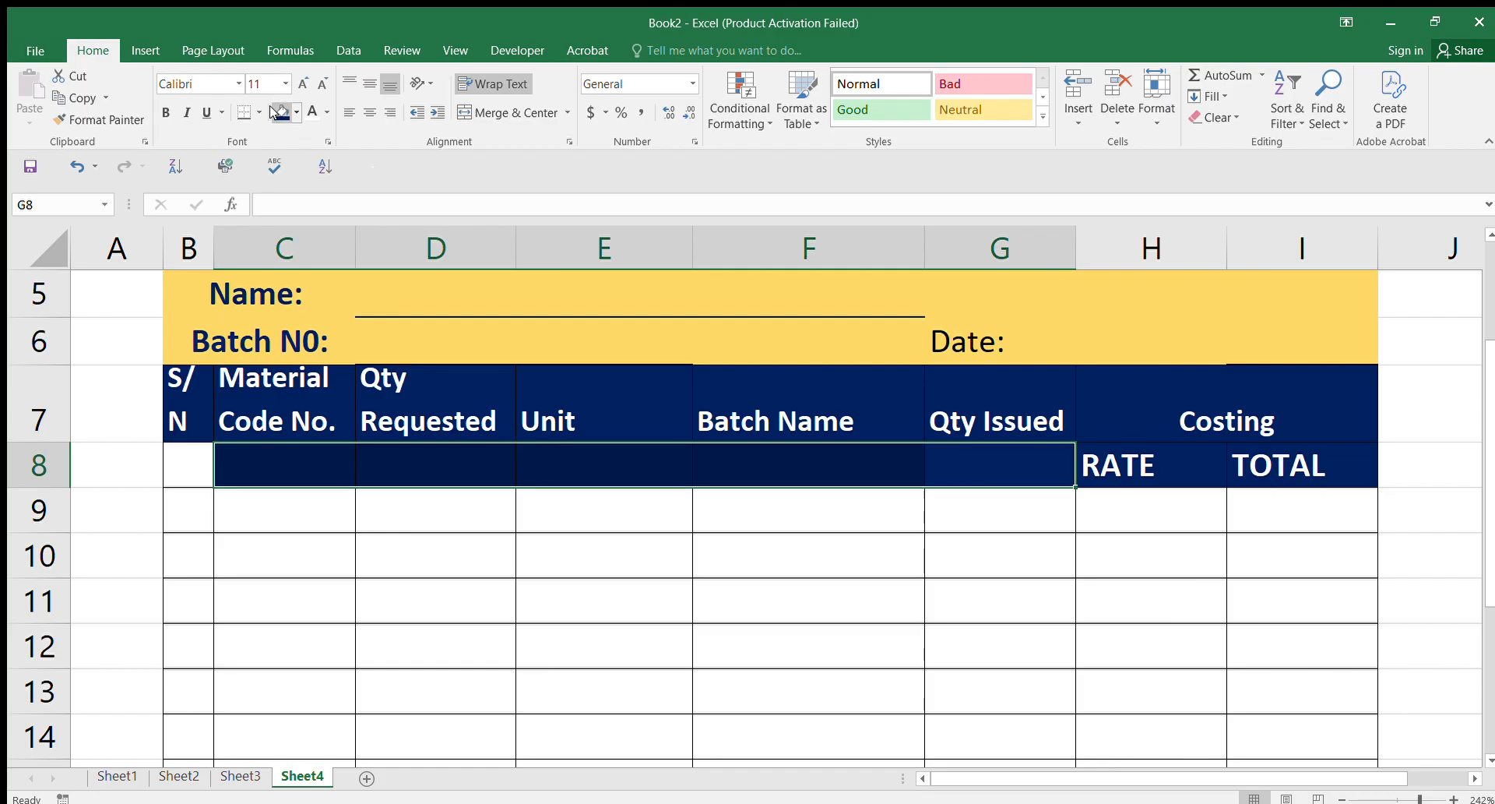
{"action": "left_click", "coordinate": [746, 502]}
{"action": "left_click", "coordinate": [165, 455]}
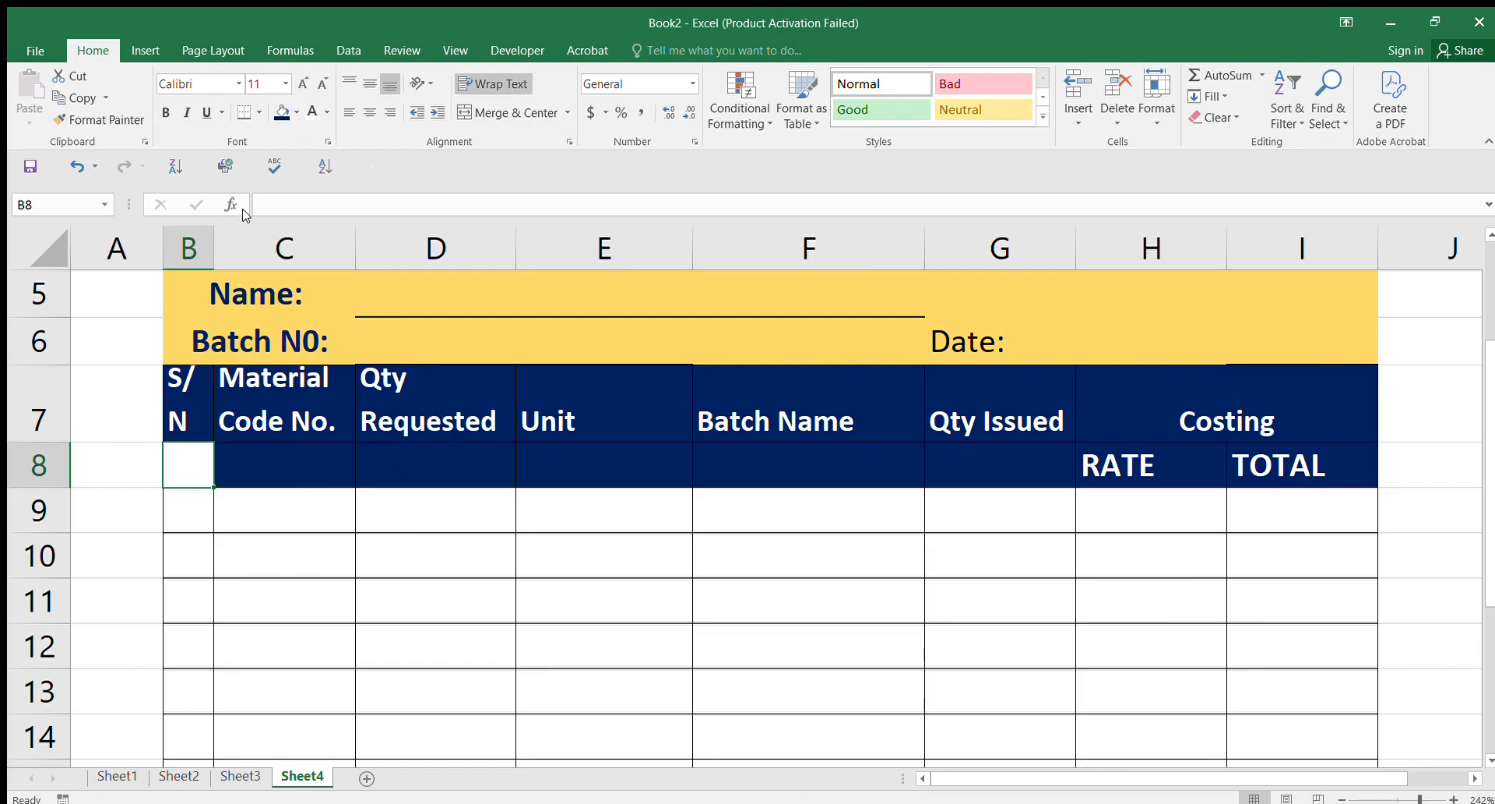
{"action": "left_click", "coordinate": [282, 111]}
{"action": "left_click", "coordinate": [808, 555]}
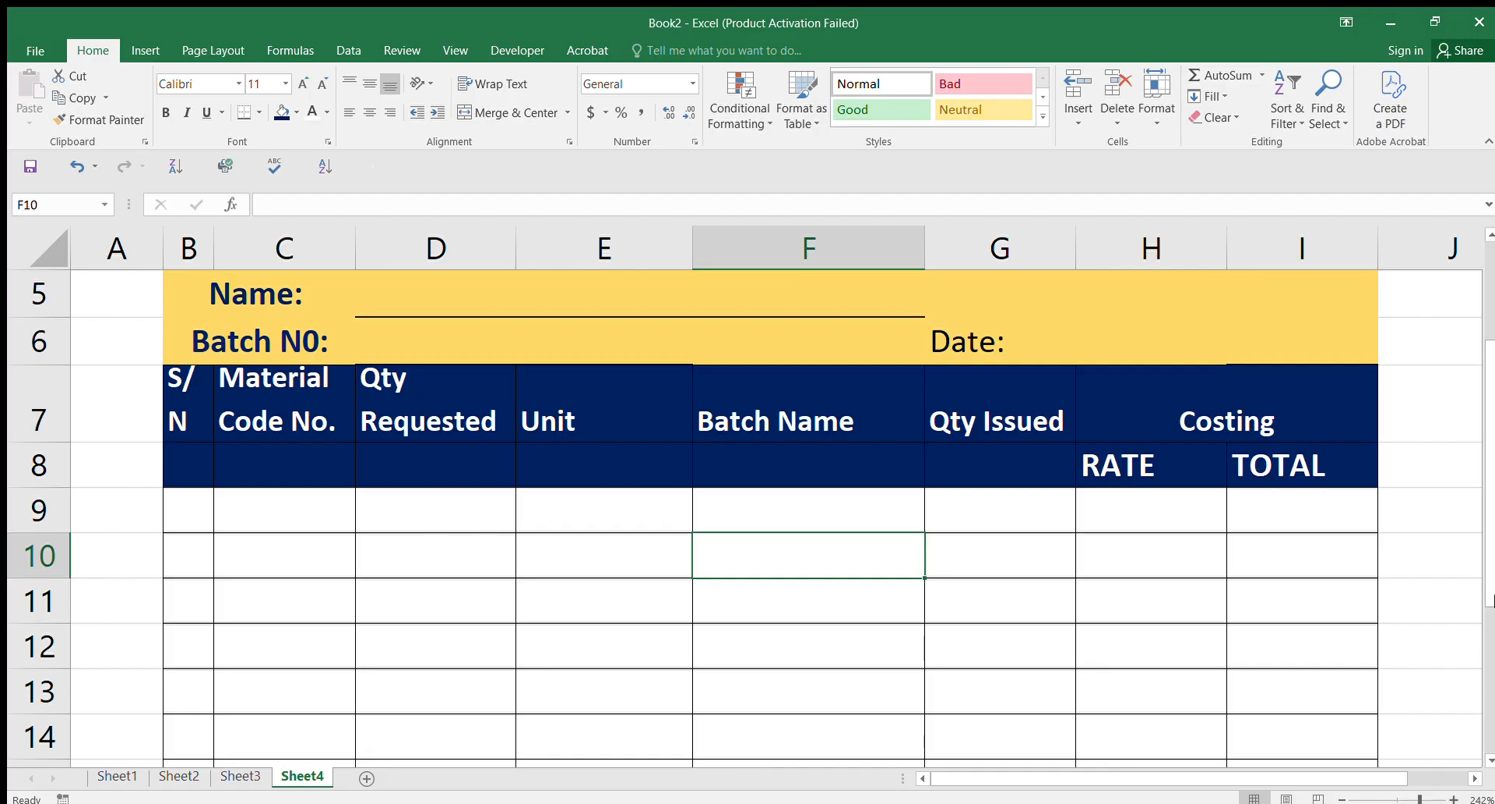
{"action": "scroll", "coordinate": [254, 455], "scroll_direction": "down", "scroll_amount": 1}
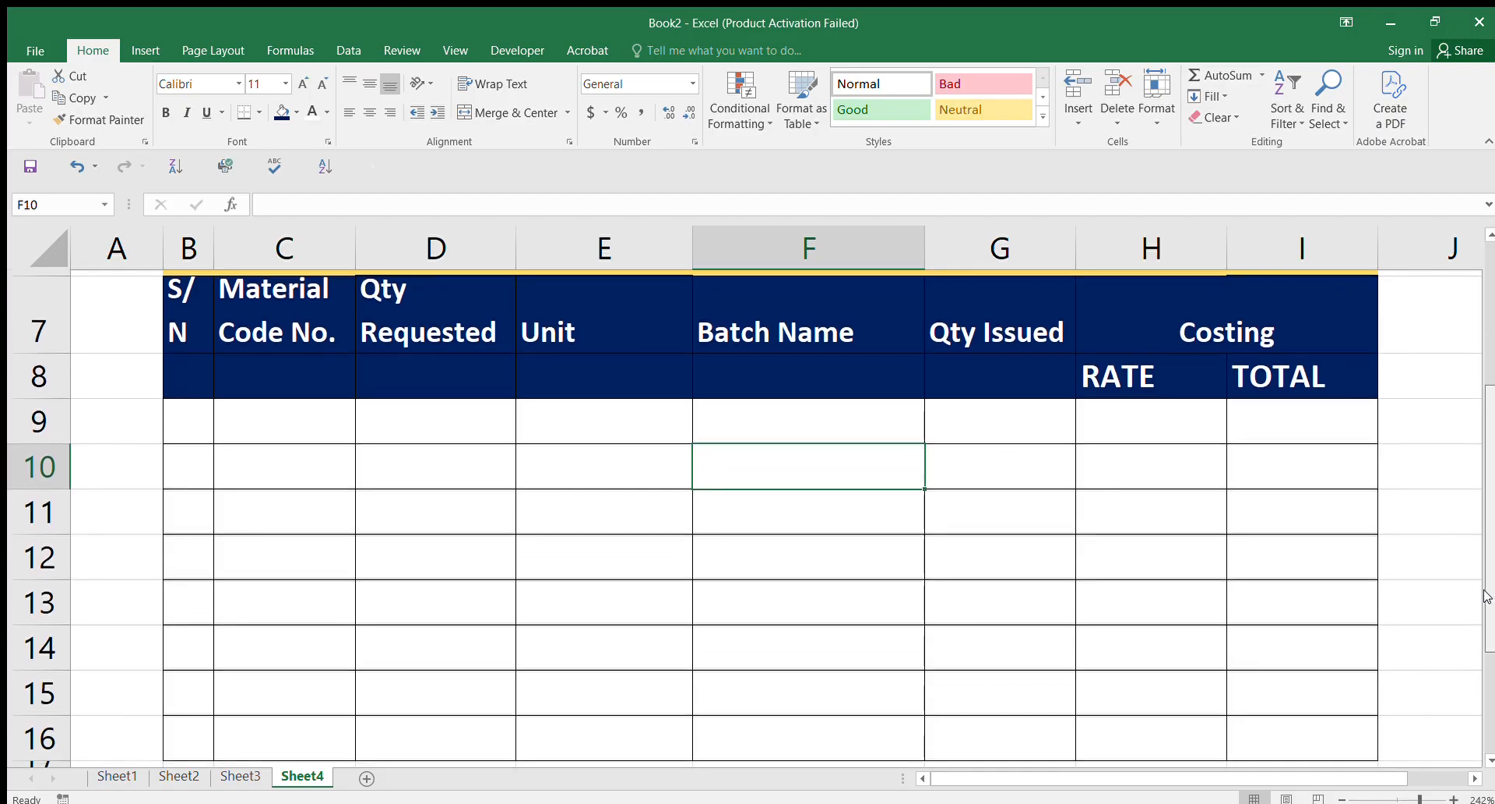
{"action": "left_click_drag", "start_coordinate": [190, 417], "coordinate": [1248, 341]}
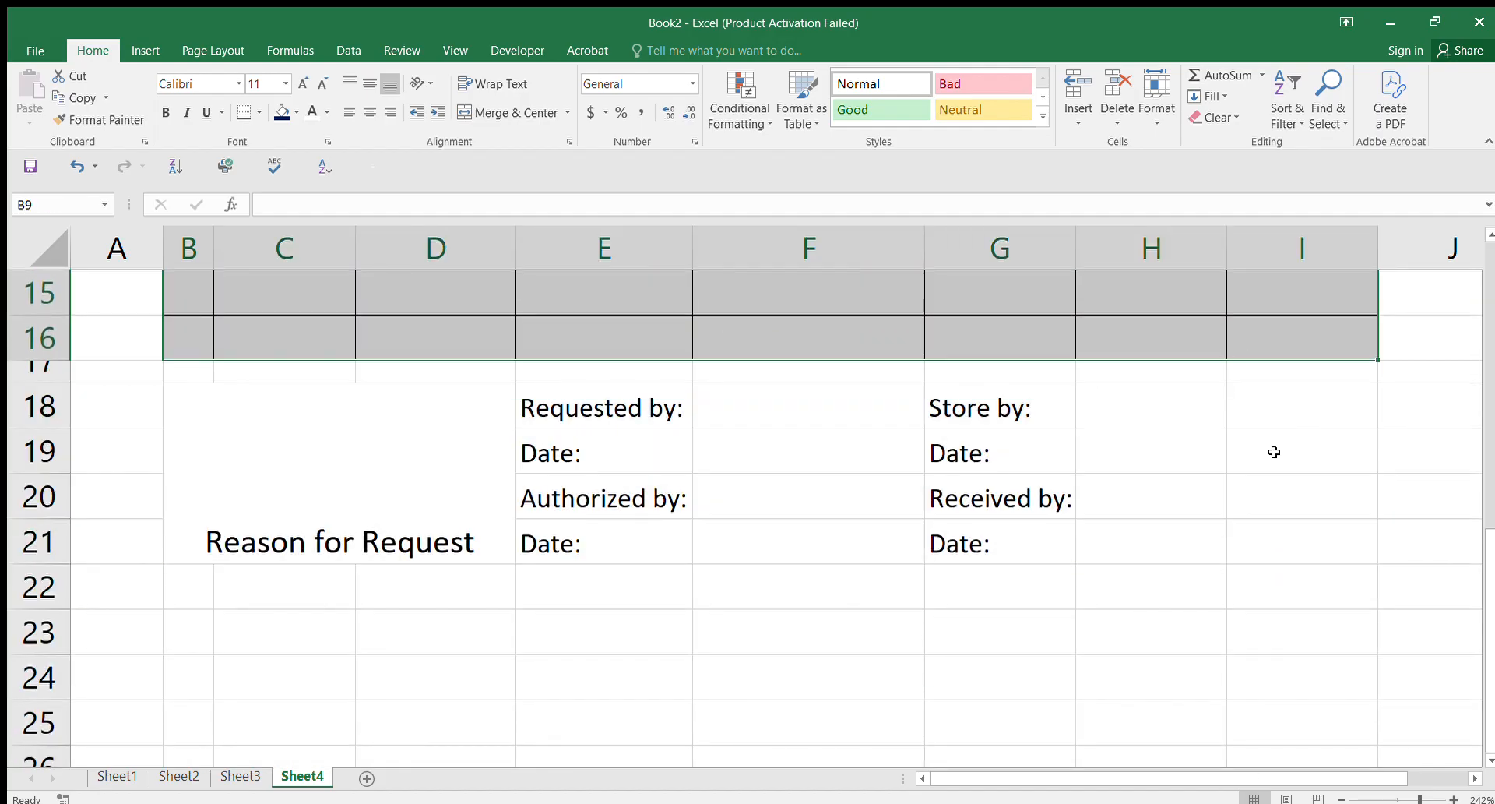
{"action": "left_click", "coordinate": [903, 385]}
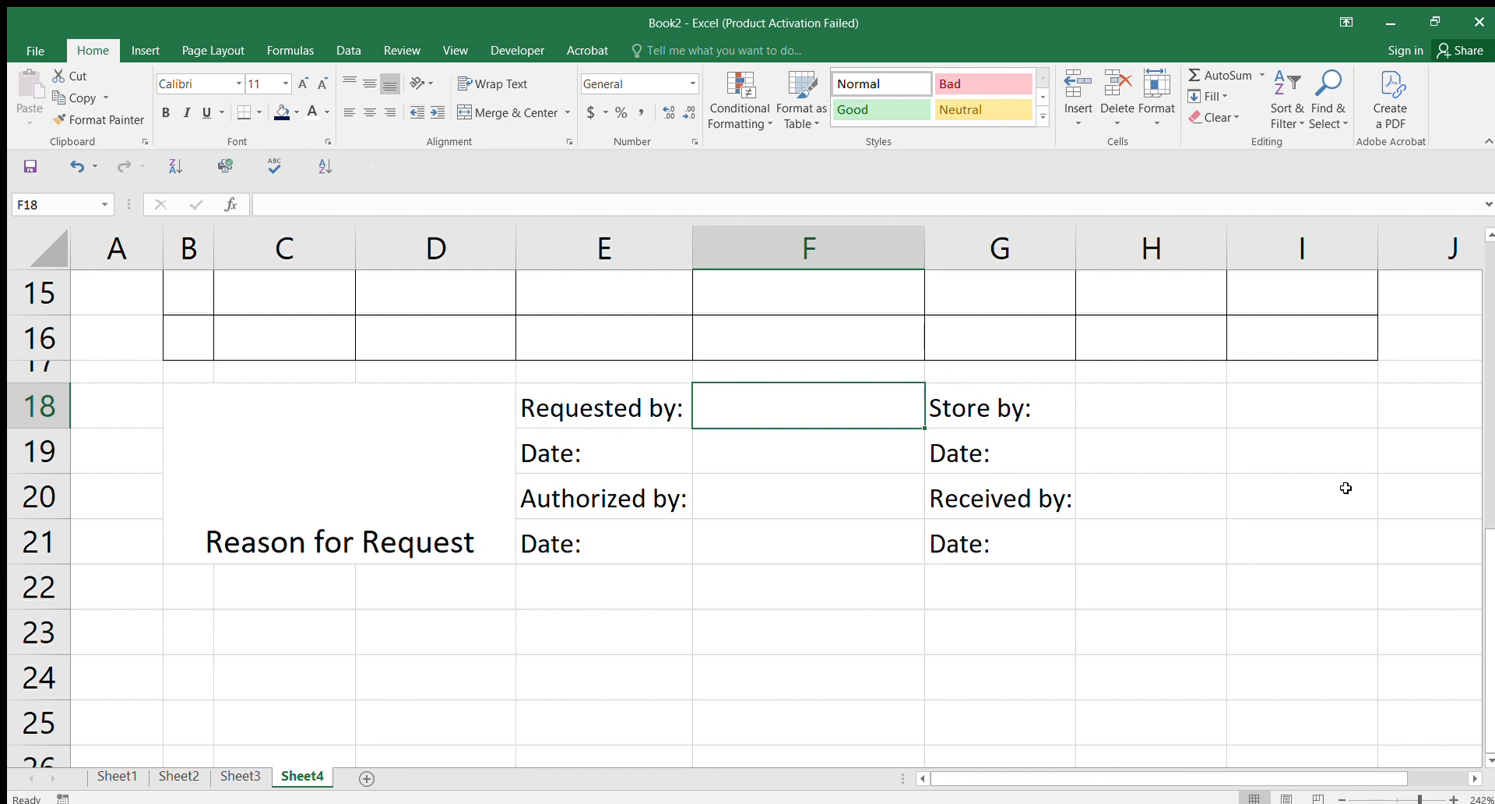
{"action": "scroll", "coordinate": [1216, 462], "scroll_direction": "up", "scroll_amount": 3}
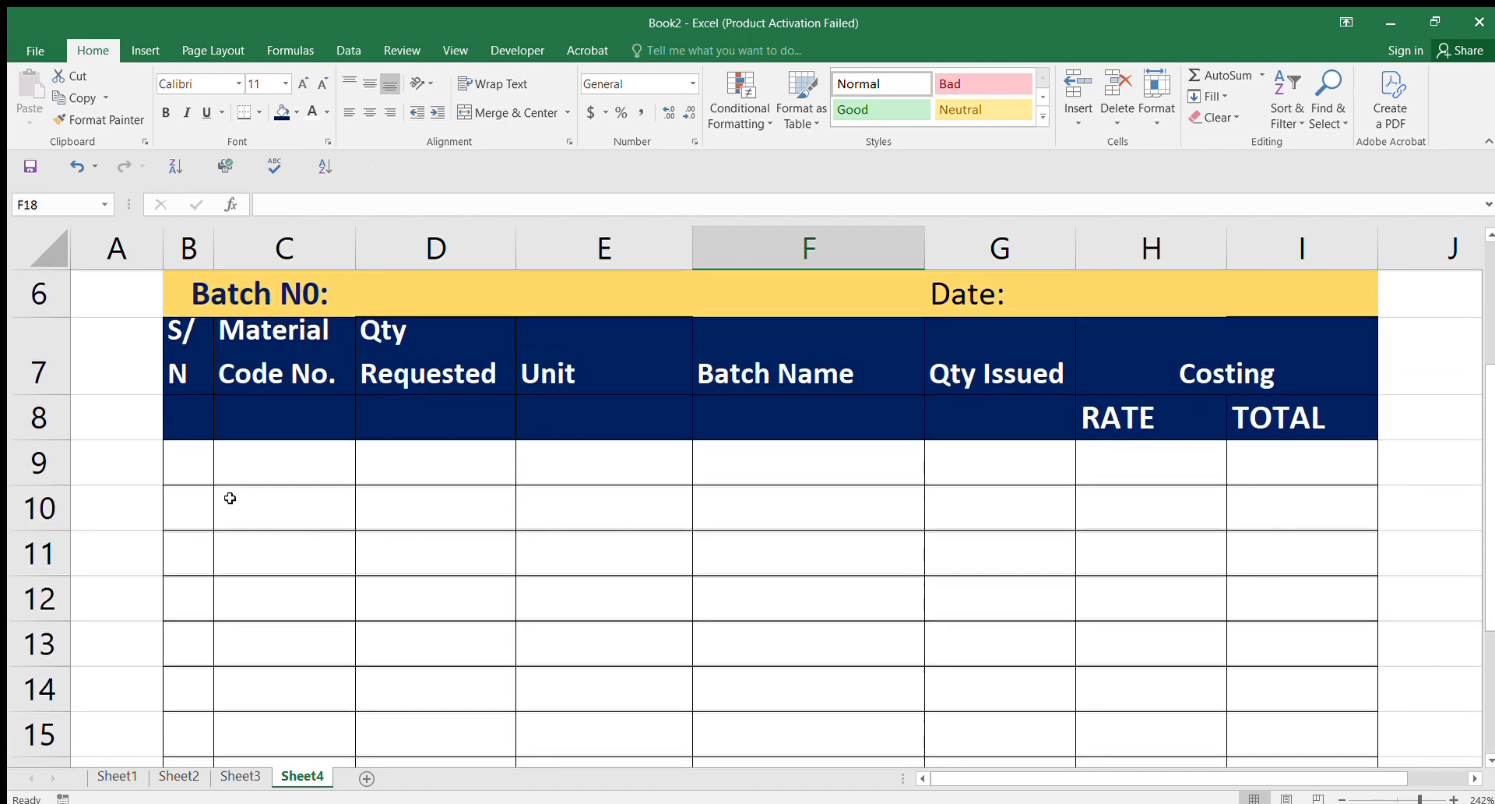
{"action": "left_click_drag", "start_coordinate": [173, 462], "coordinate": [1288, 557]}
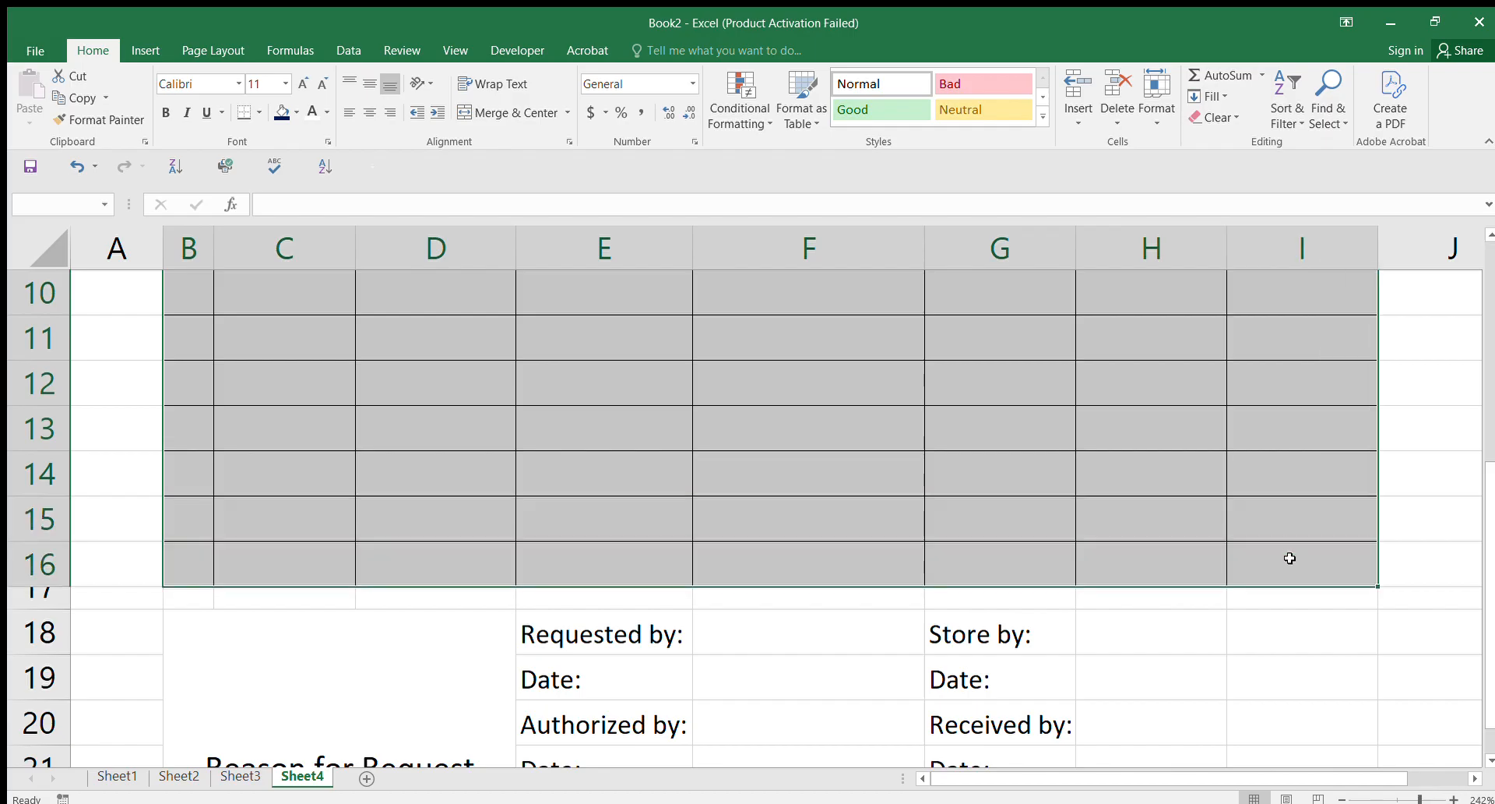
{"action": "left_click", "coordinate": [284, 113]}
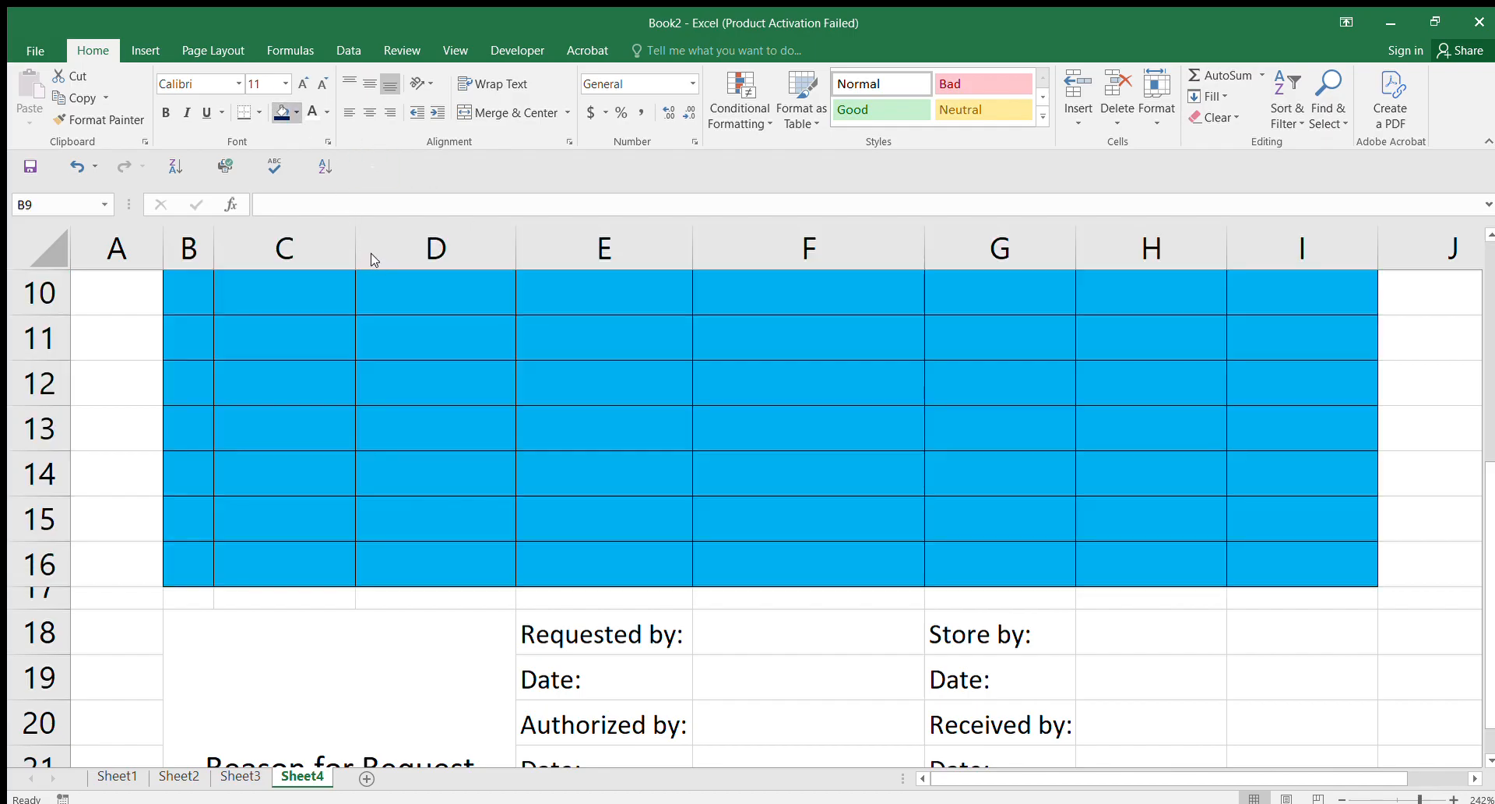
{"action": "key", "text": "ctrl+z"}
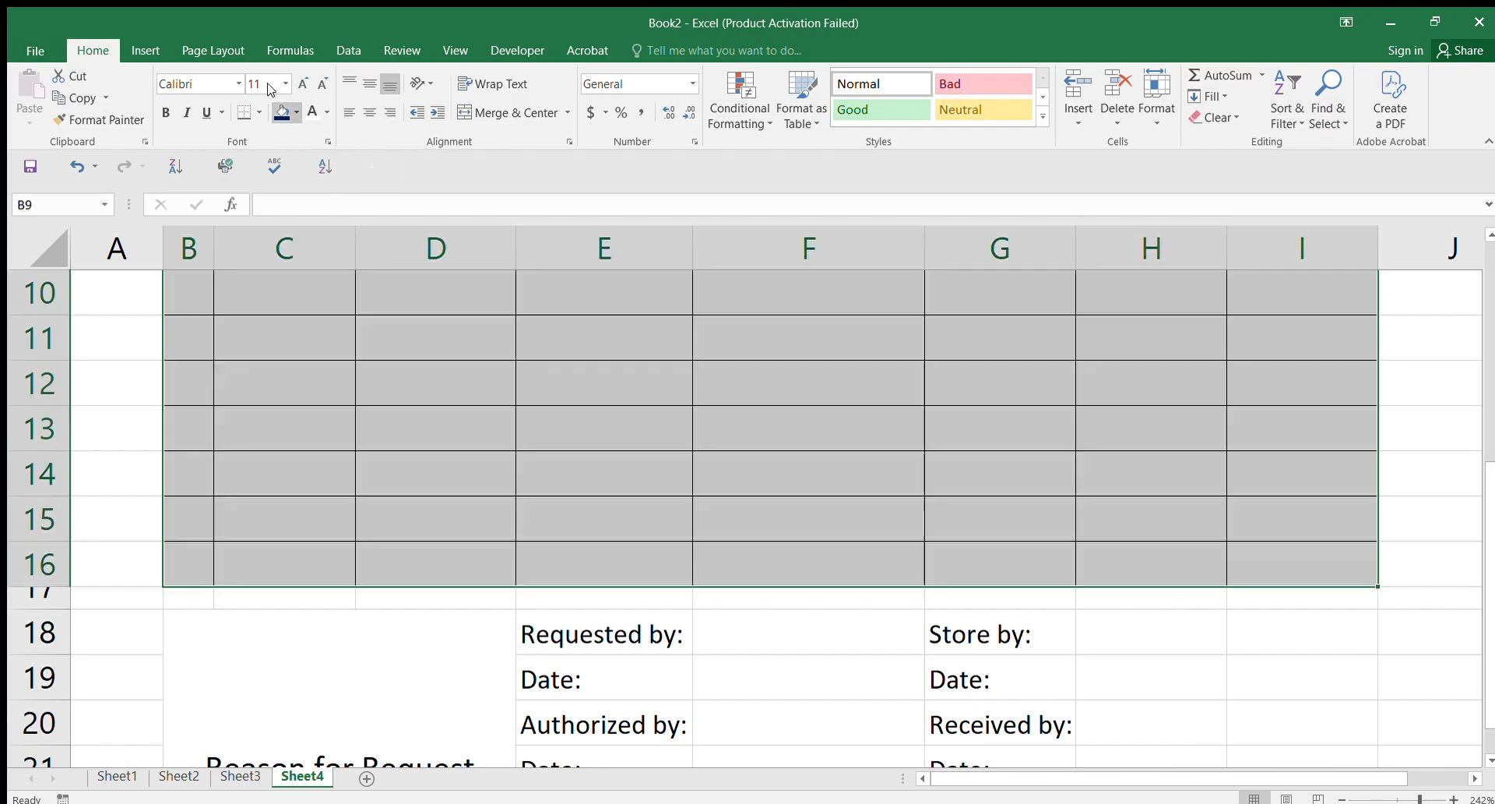
{"action": "left_click", "coordinate": [327, 110]}
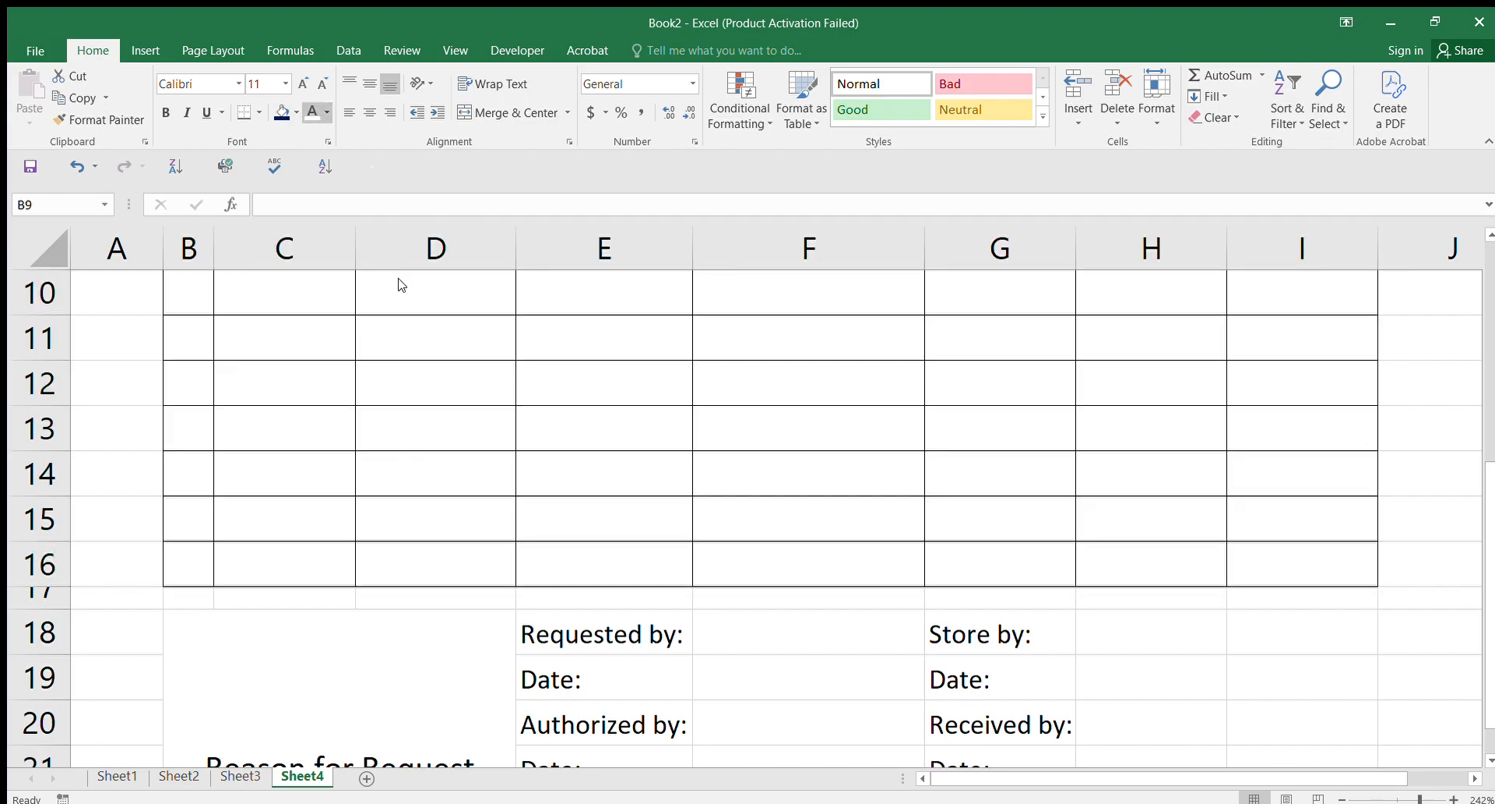
{"action": "scroll", "coordinate": [801, 494], "scroll_direction": "up", "scroll_amount": 2}
{"action": "left_click", "coordinate": [891, 644]}
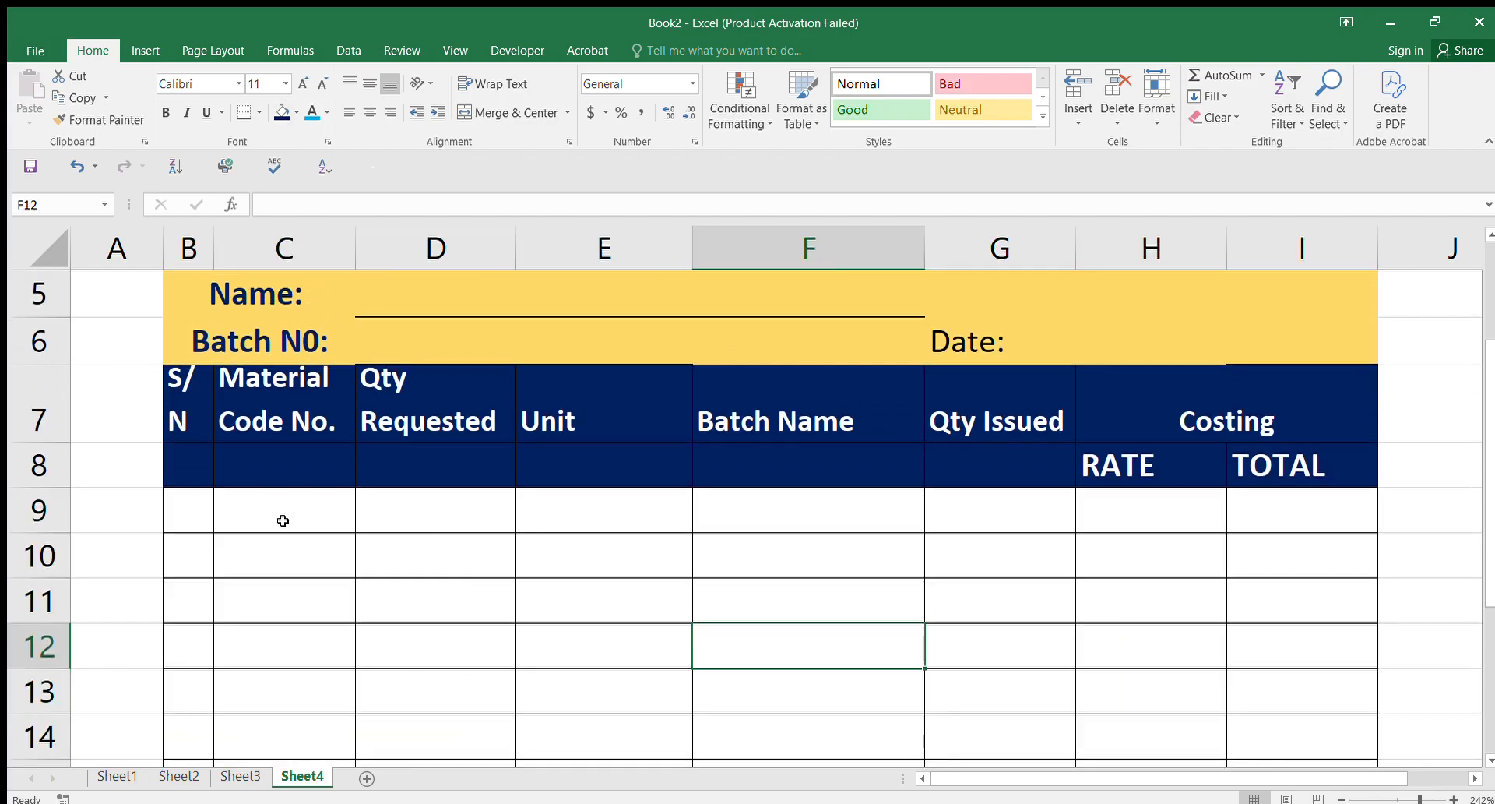
{"action": "scroll", "coordinate": [1492, 733], "scroll_direction": "down", "scroll_amount": 2}
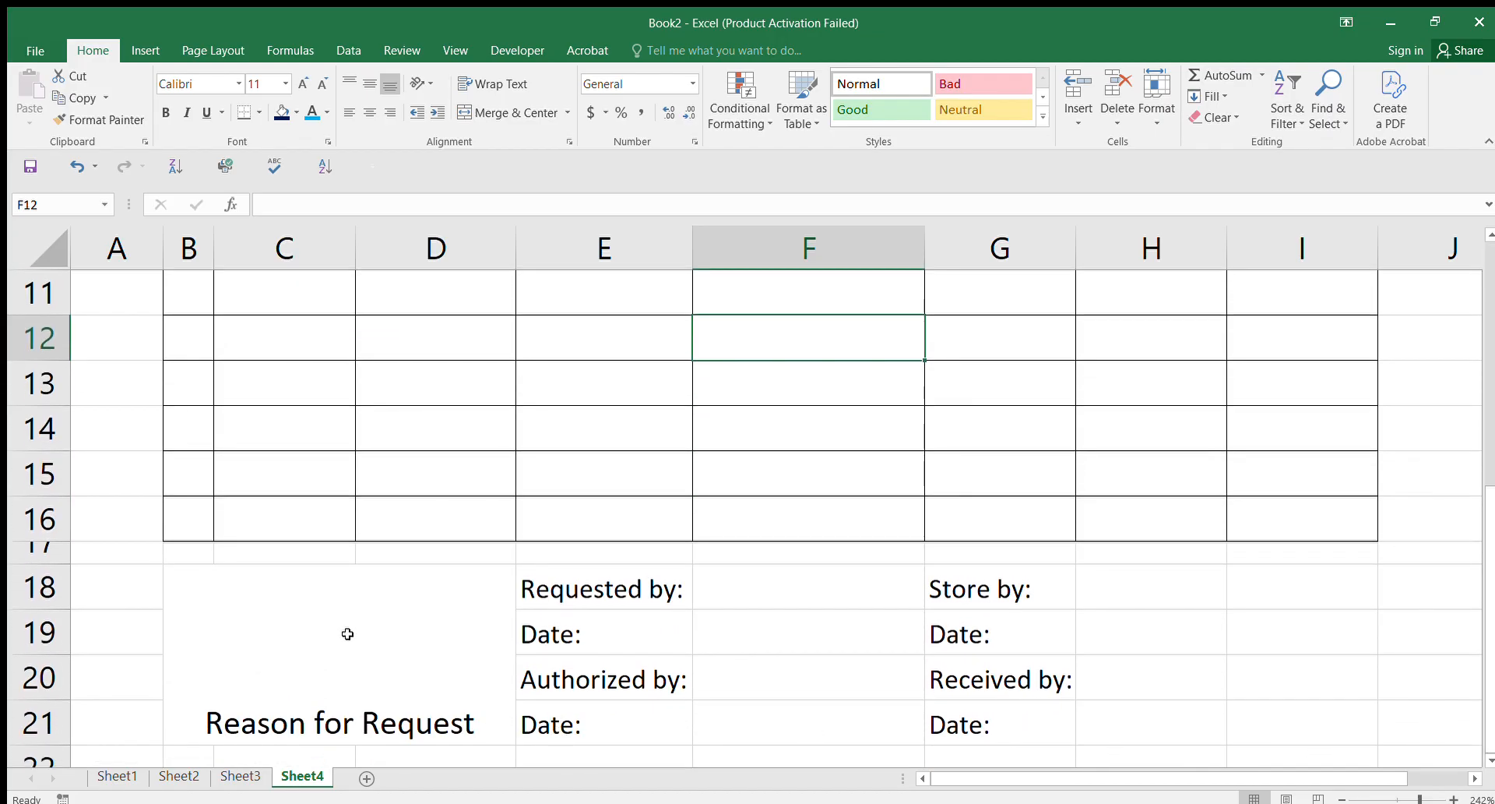
Step: Top-align the Reason for Request label and colour it dark blue
{"action": "left_click", "coordinate": [388, 725]}
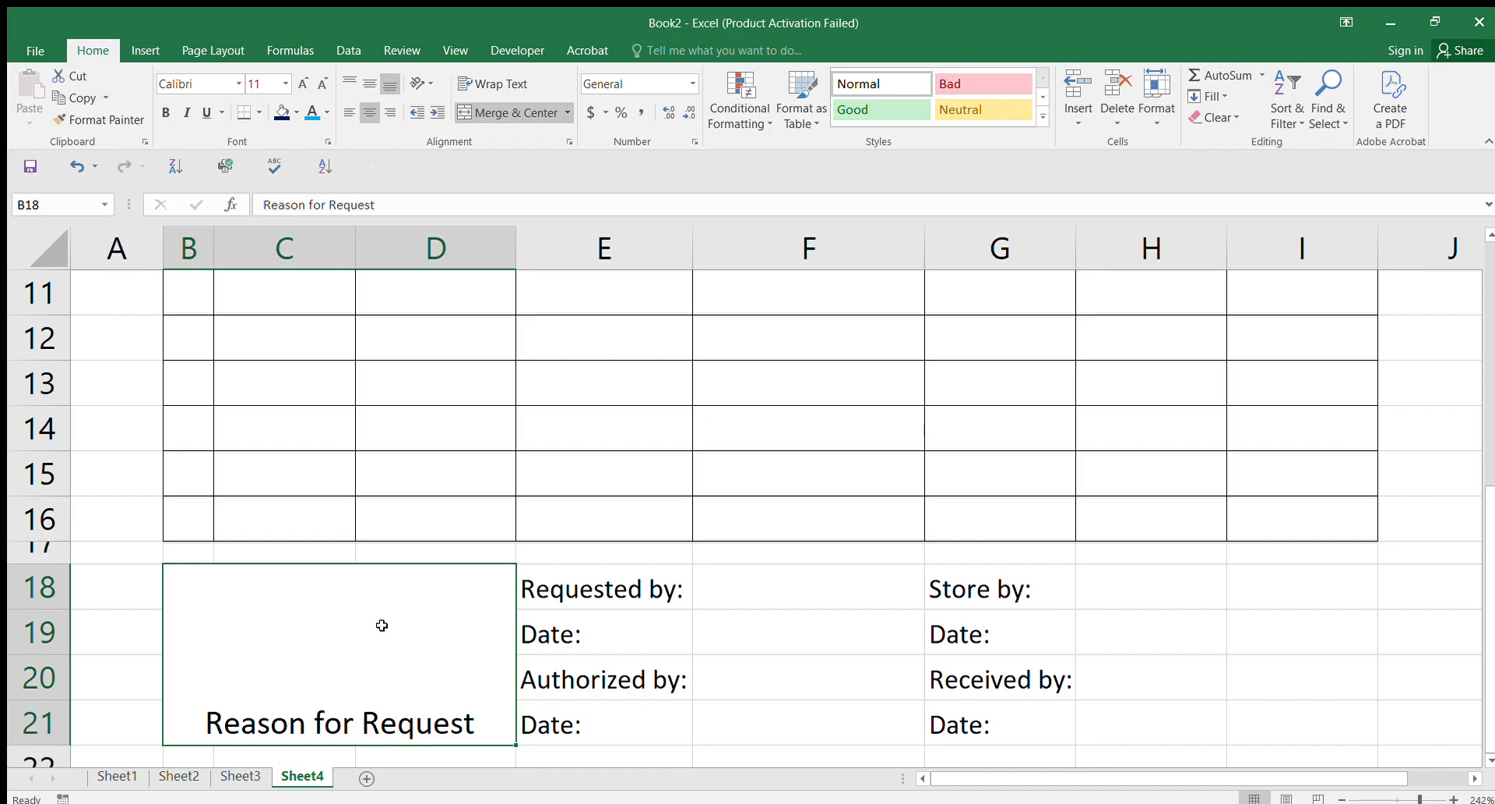
{"action": "left_click", "coordinate": [365, 83]}
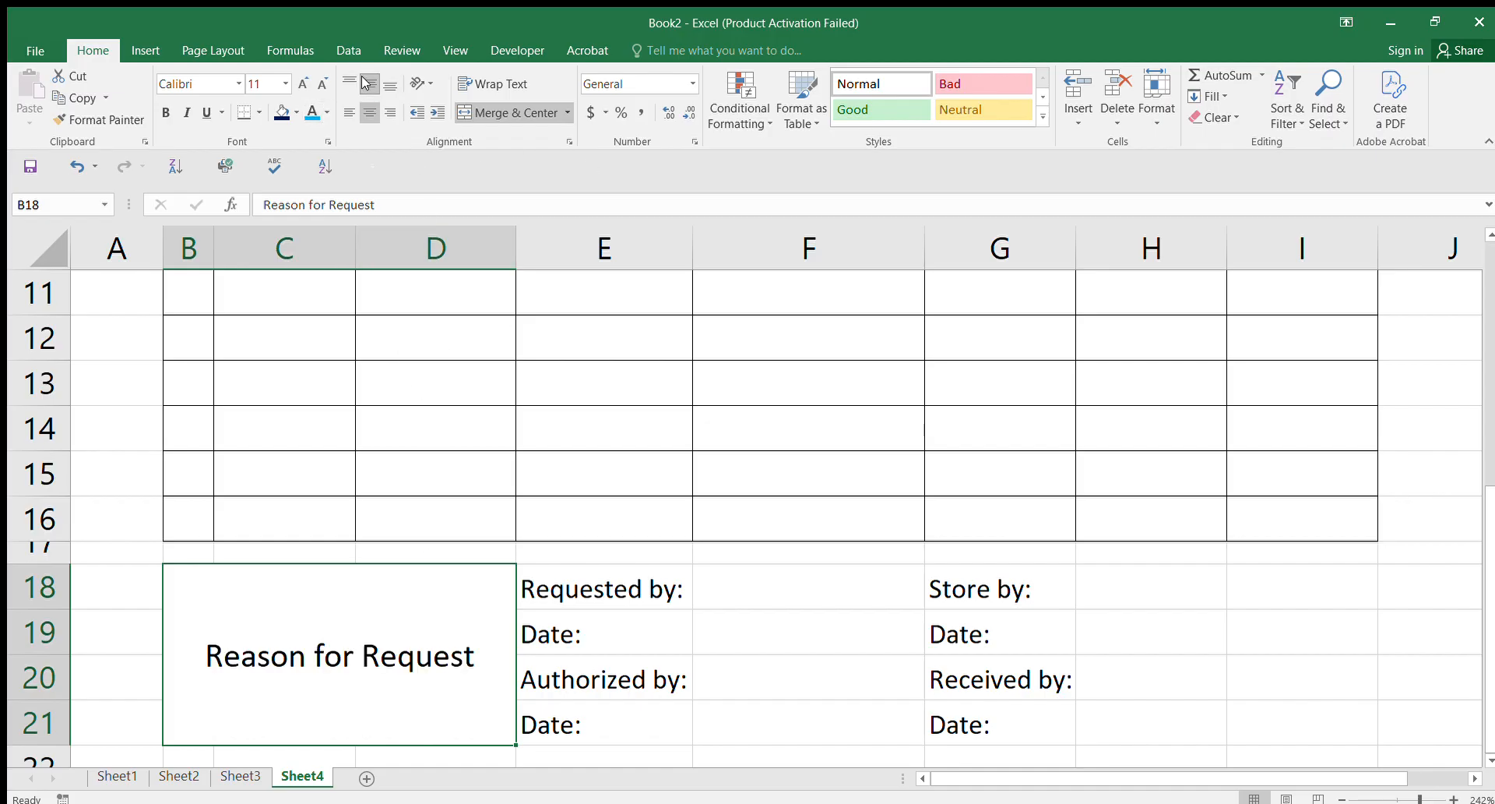
{"action": "left_click", "coordinate": [365, 82]}
{"action": "left_click", "coordinate": [365, 83]}
{"action": "left_click", "coordinate": [348, 81]}
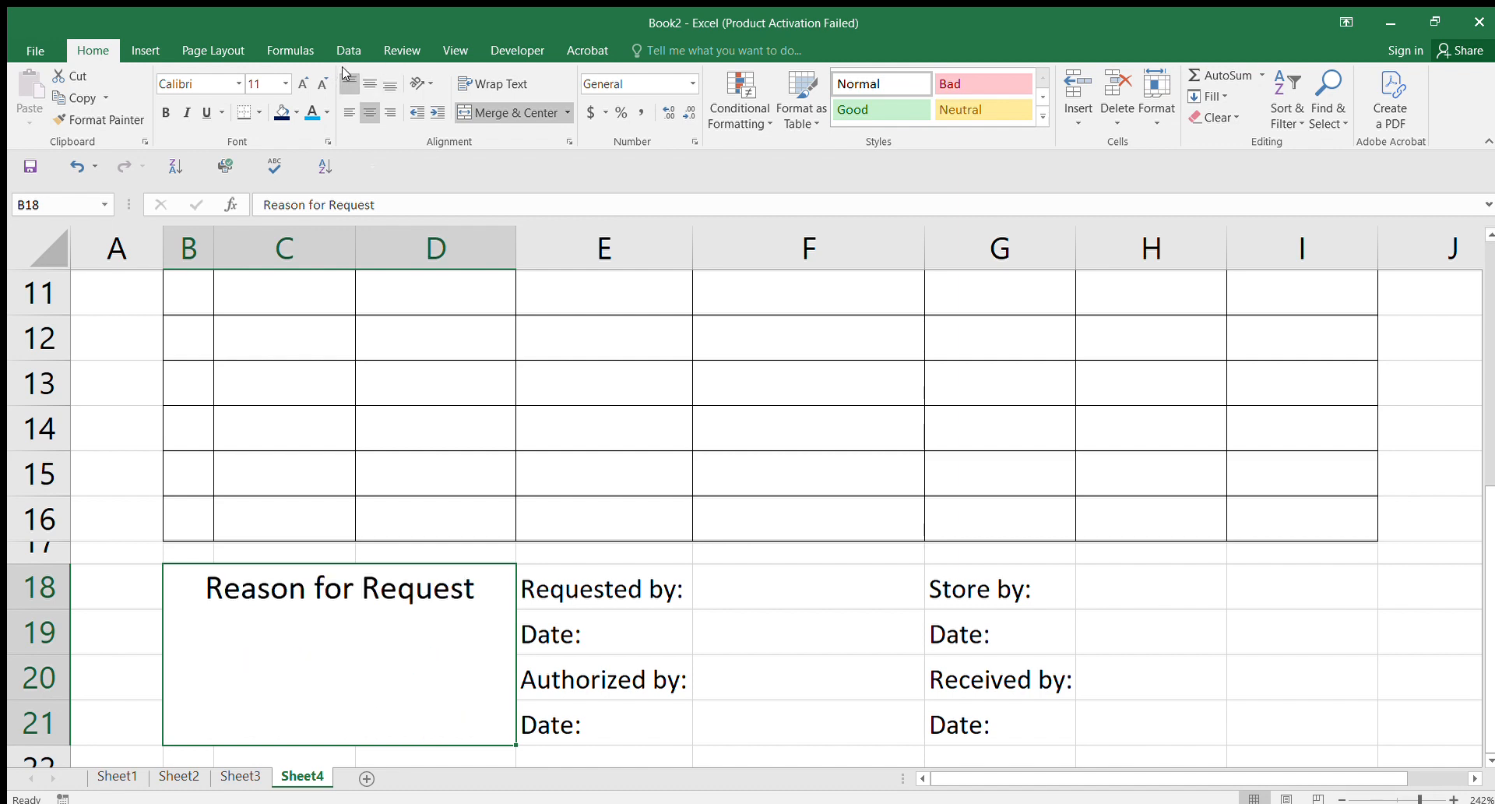
{"action": "left_click", "coordinate": [312, 112]}
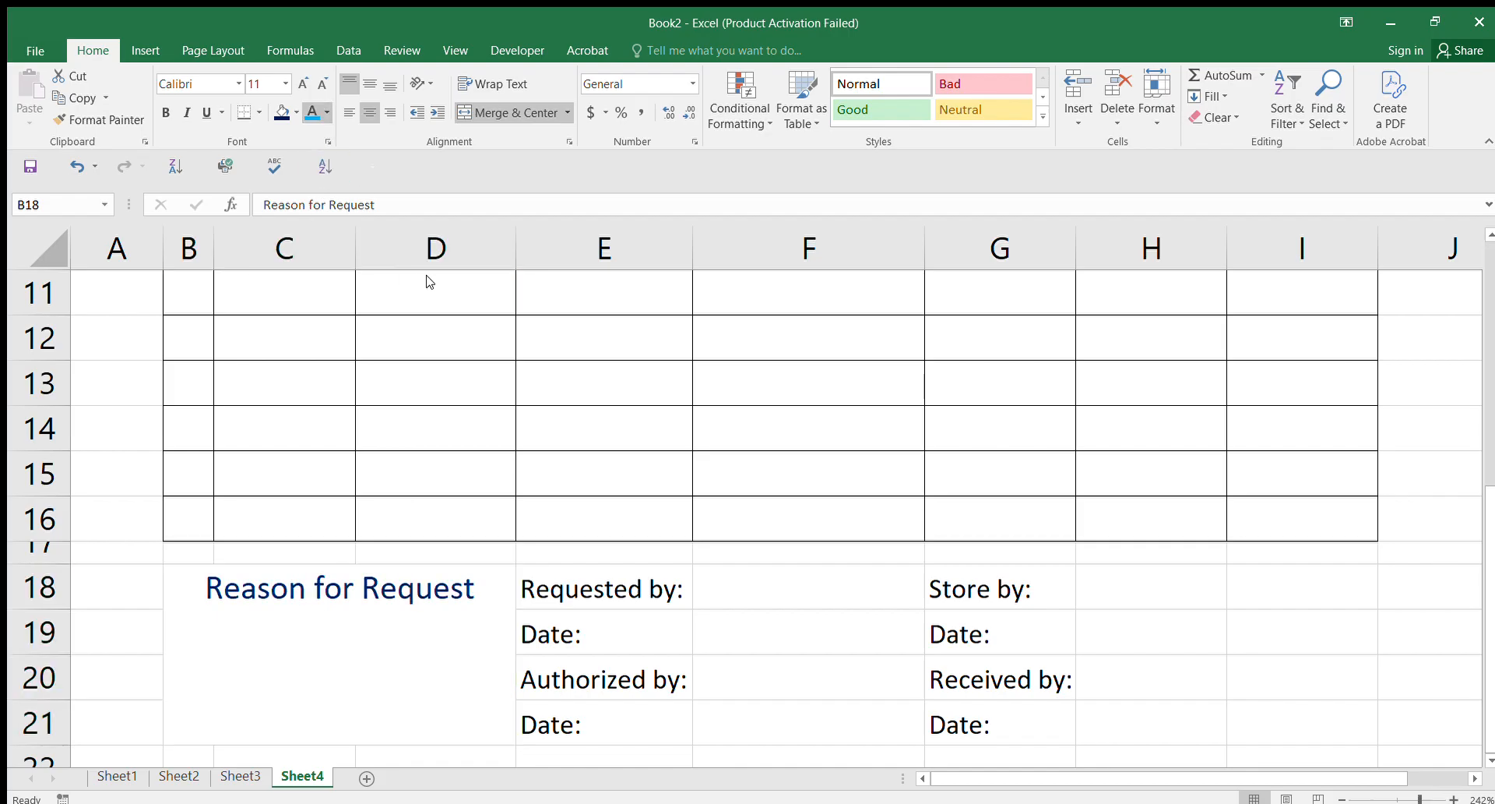
{"action": "left_click", "coordinate": [394, 584]}
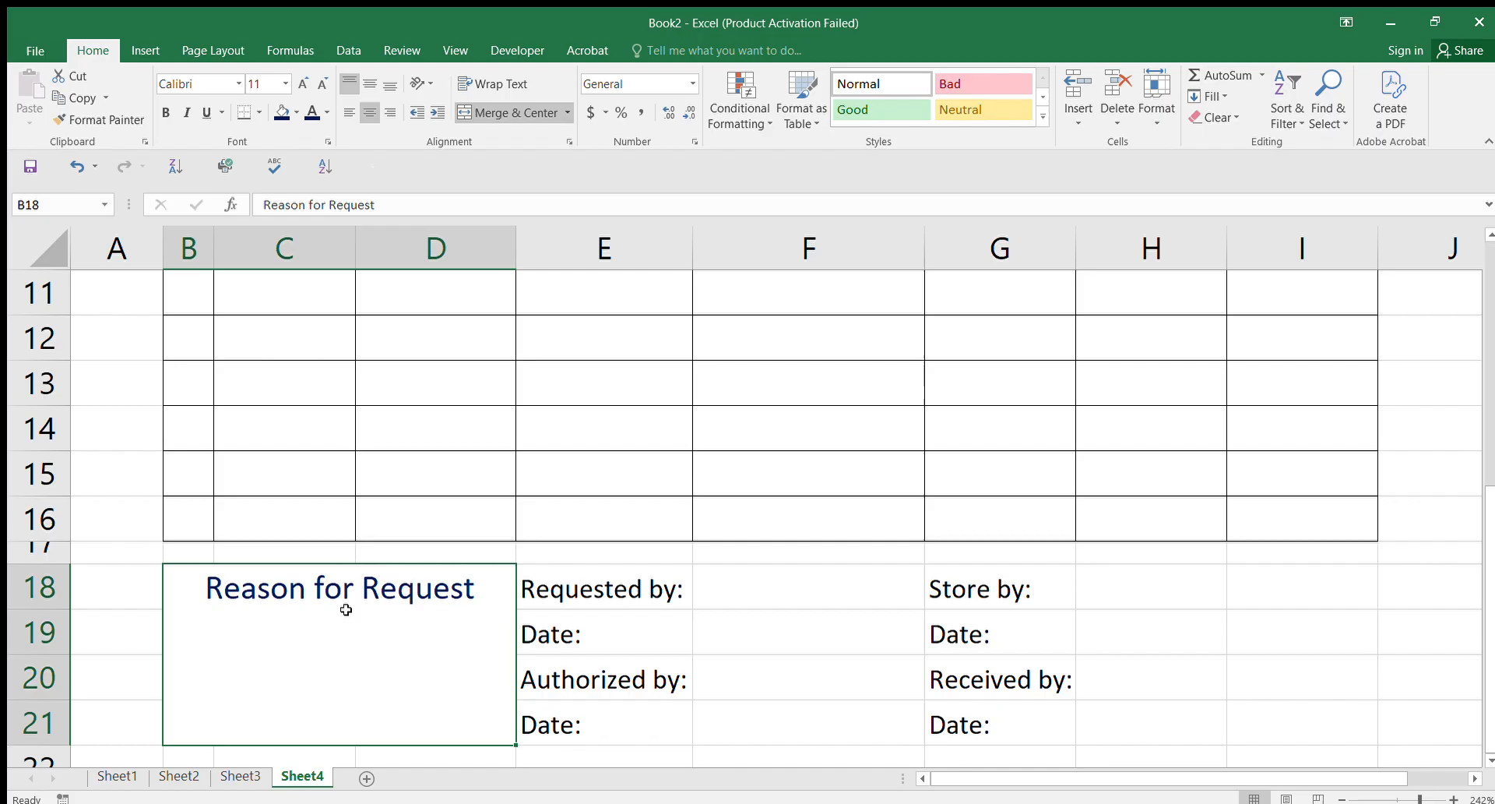
Step: Add a trailing colon to 'Reason for Request:', leaving it without underline
{"action": "double_click", "coordinate": [468, 588]}
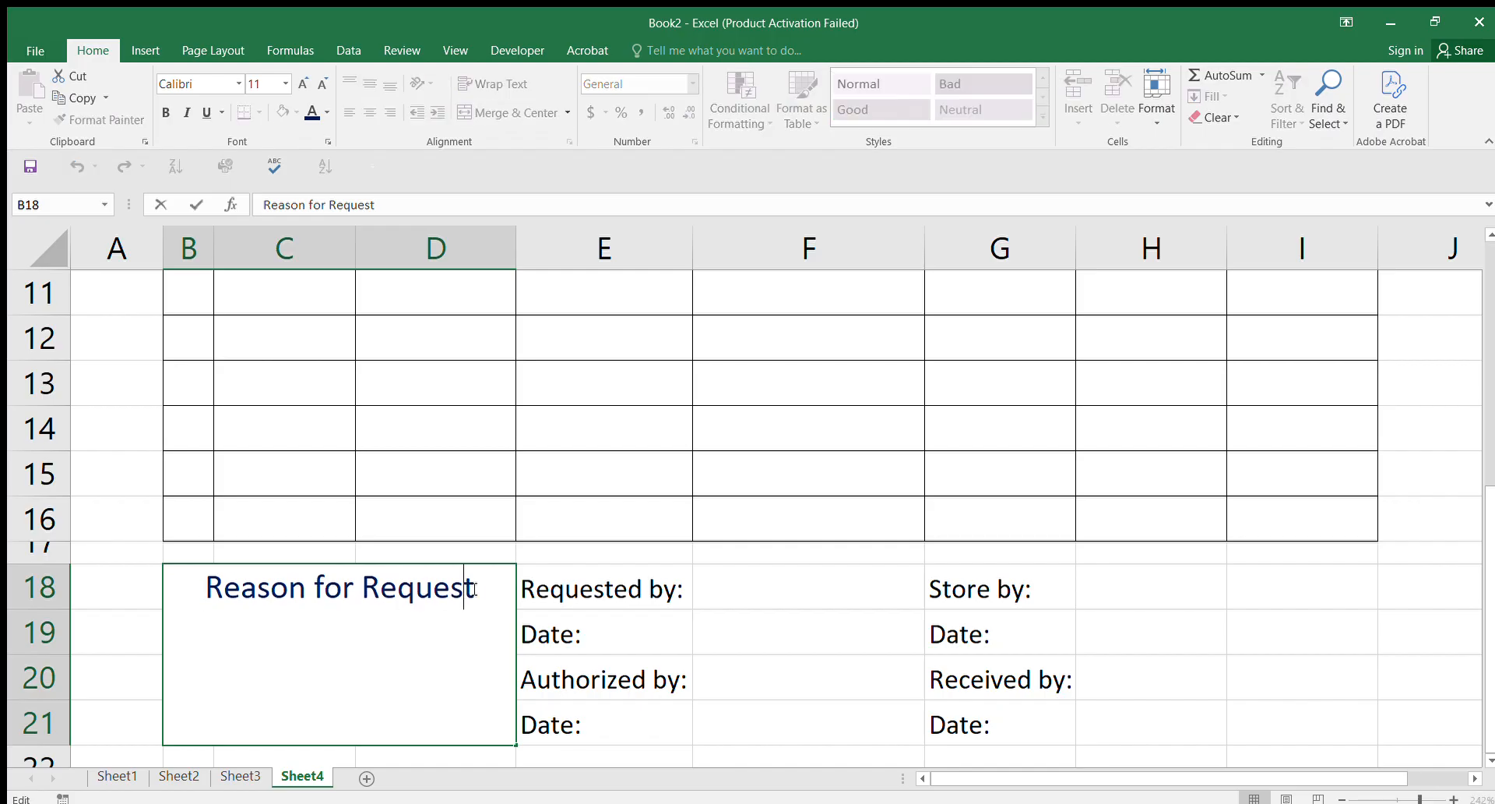
{"action": "type", "text": ":"}
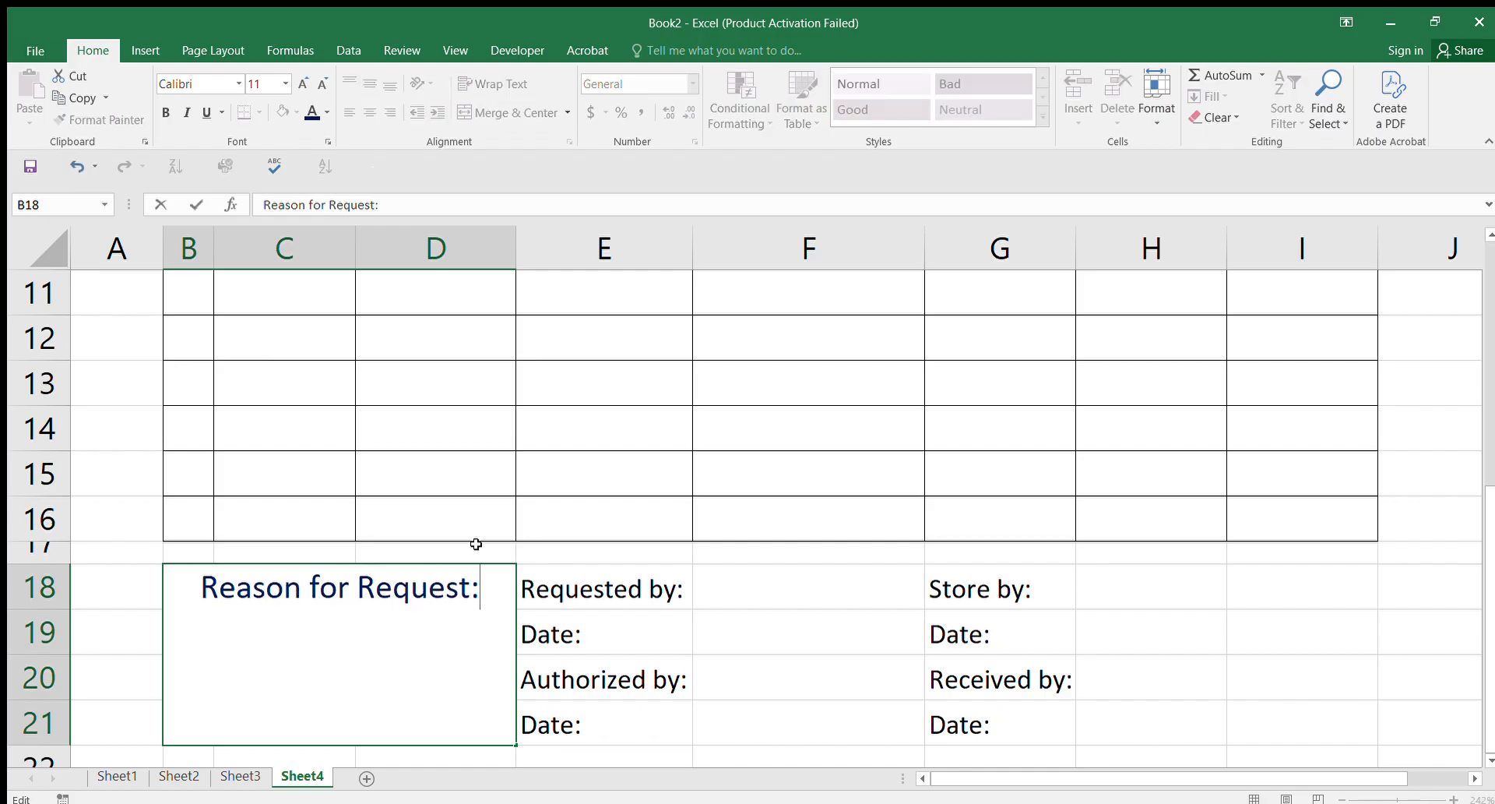
{"action": "left_click", "coordinate": [734, 584]}
{"action": "left_click", "coordinate": [478, 583]}
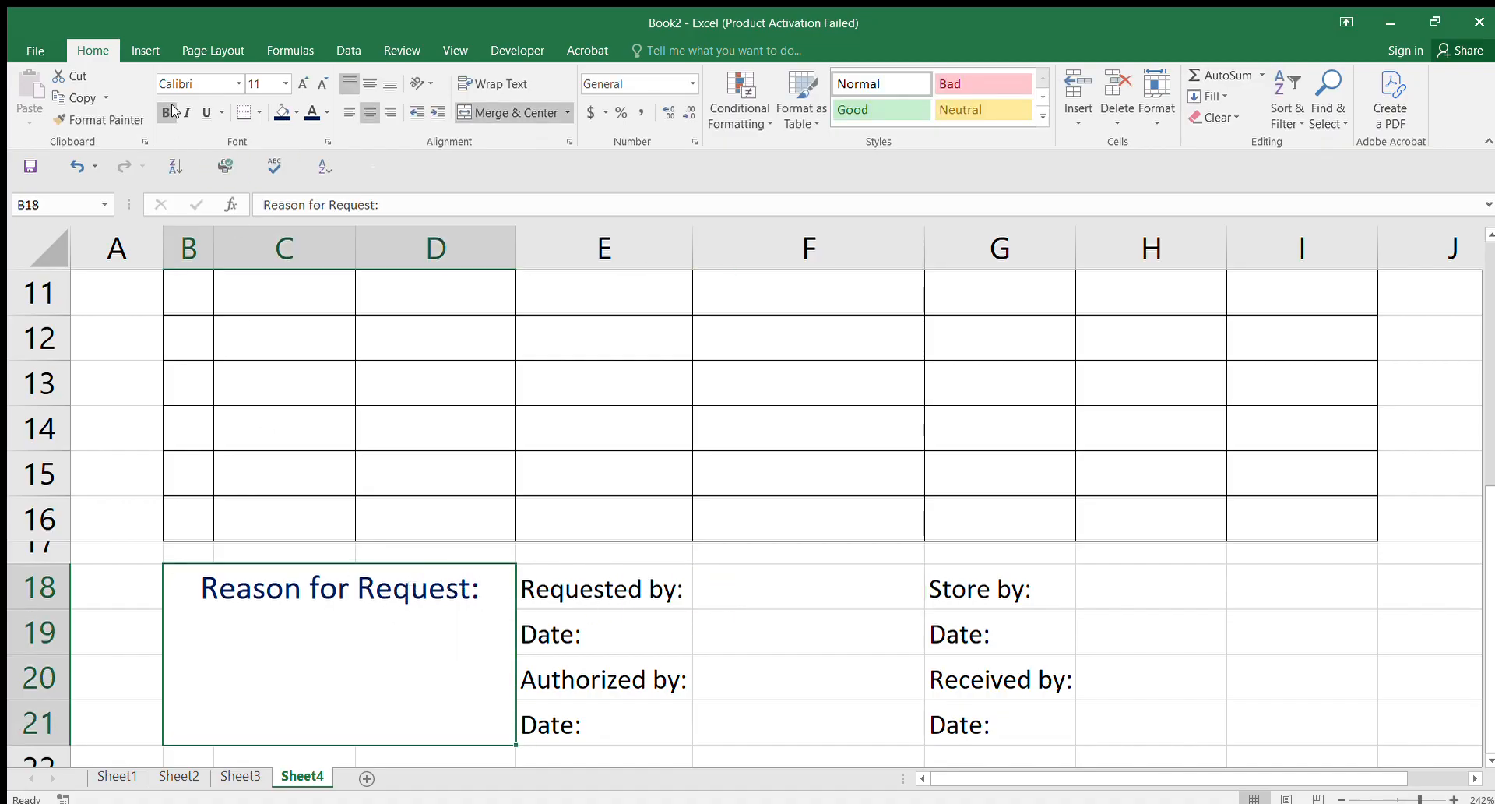
{"action": "left_click", "coordinate": [201, 112]}
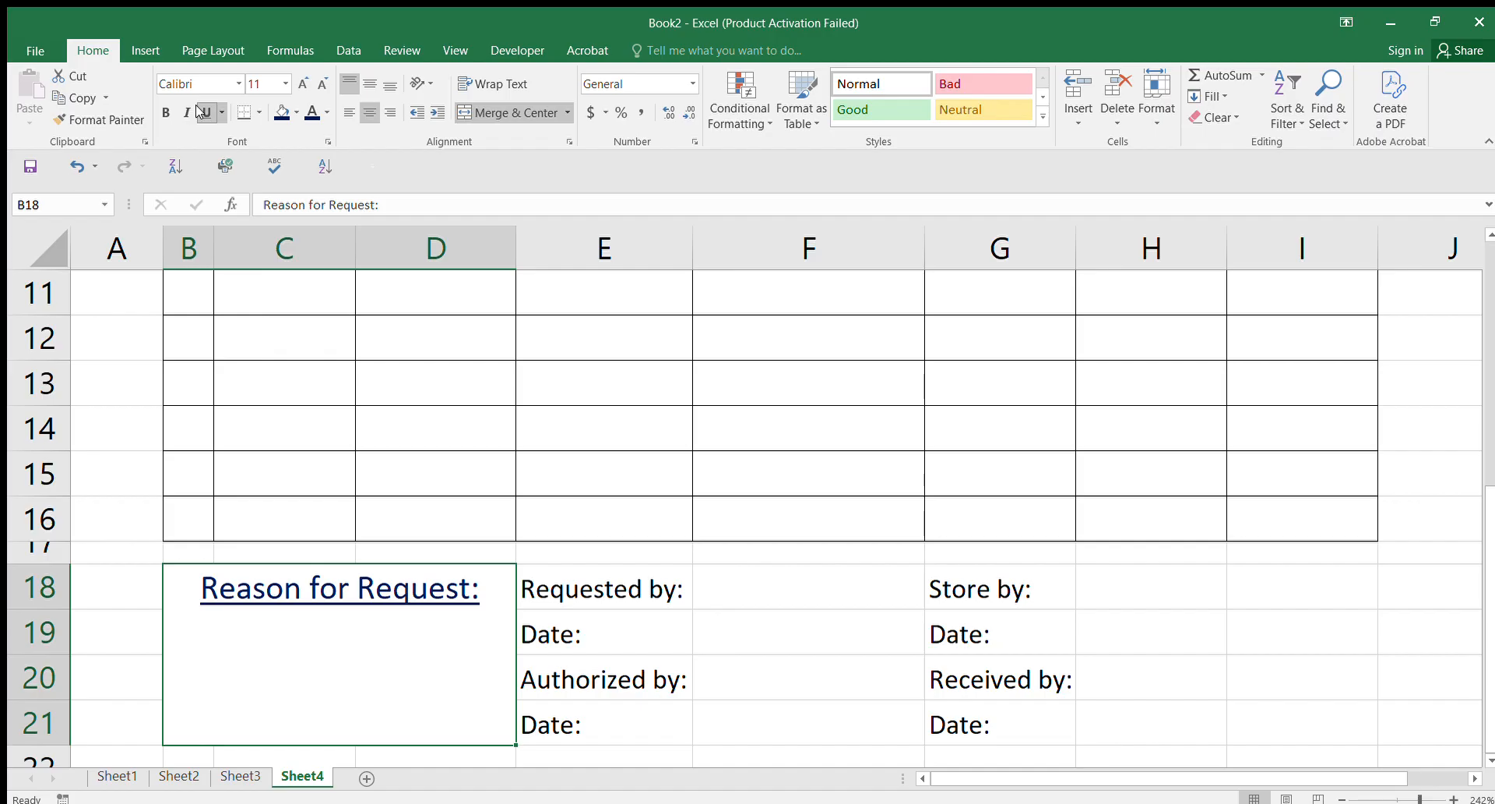
{"action": "key", "text": "ctrl+z"}
Step: Give the E18:E21 signature labels a navy fill with bold white text
{"action": "left_click", "coordinate": [840, 627]}
{"action": "left_click_drag", "start_coordinate": [626, 576], "coordinate": [618, 713]}
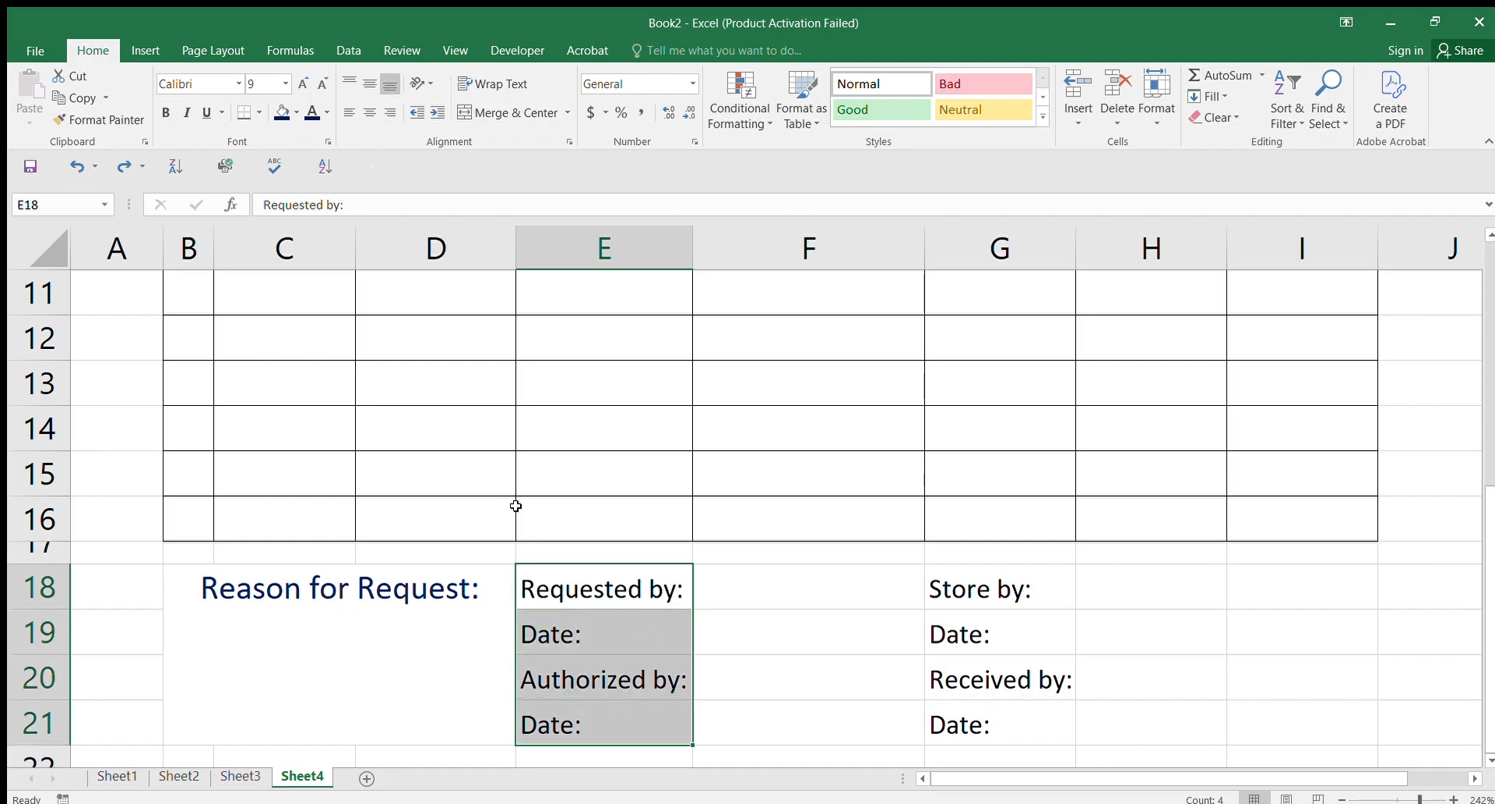
{"action": "left_click", "coordinate": [282, 112]}
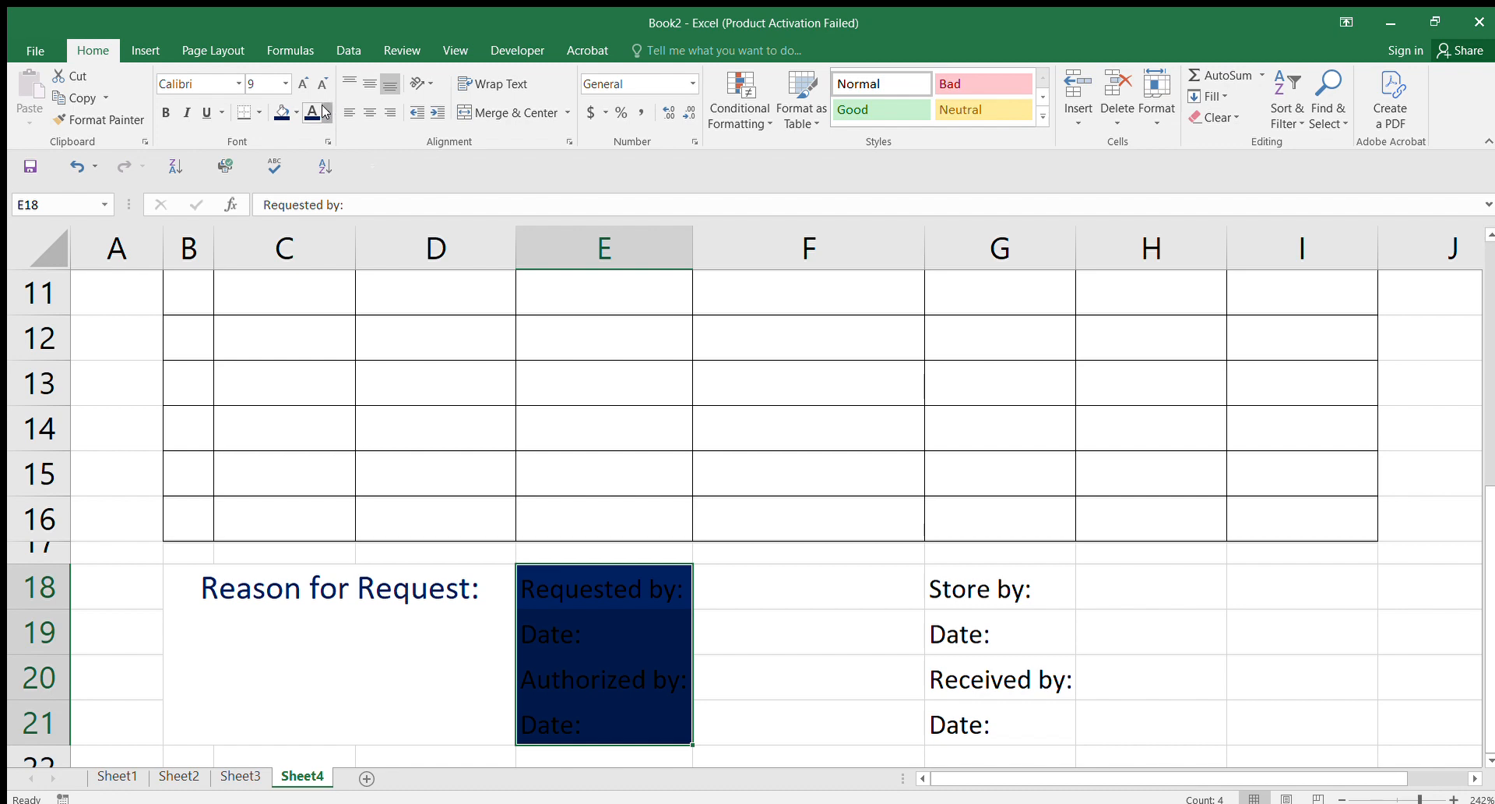
{"action": "left_click", "coordinate": [327, 112]}
{"action": "left_click", "coordinate": [306, 175]}
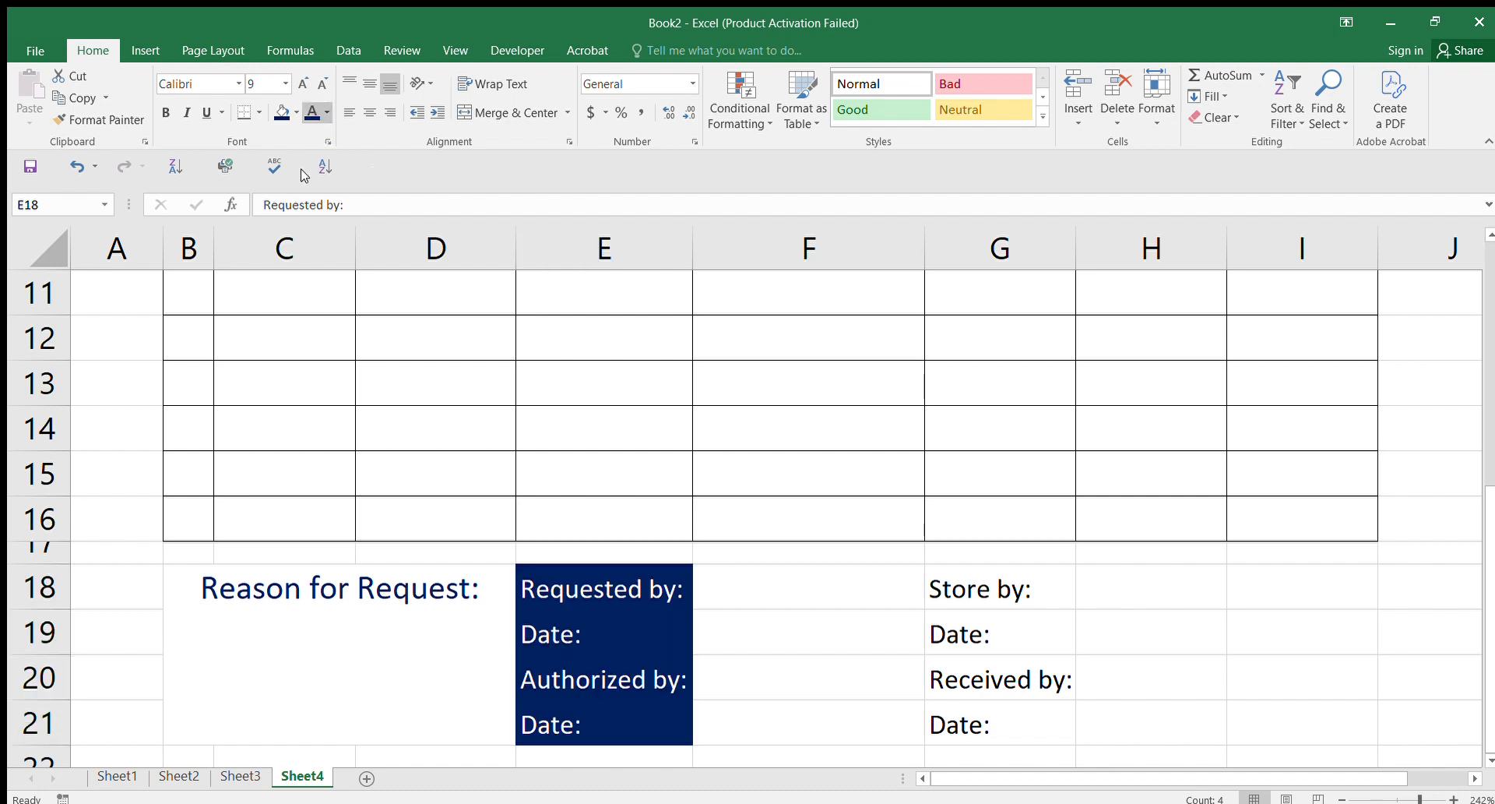
{"action": "left_click", "coordinate": [165, 112]}
Step: Apply the same navy fill and bold white text to labels G18:G21
{"action": "left_click_drag", "start_coordinate": [962, 588], "coordinate": [978, 715]}
{"action": "left_click", "coordinate": [282, 112]}
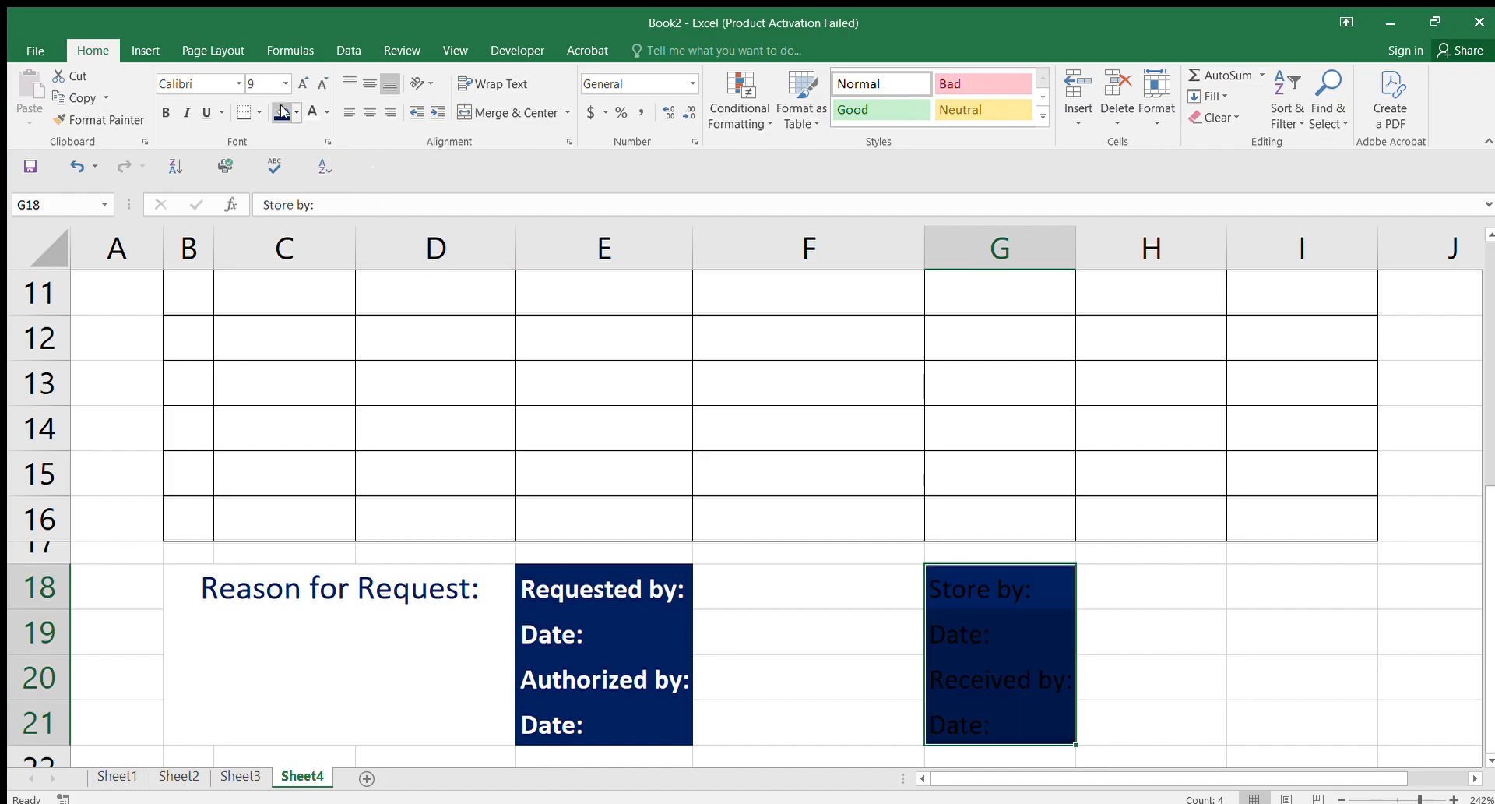
{"action": "left_click", "coordinate": [313, 113]}
{"action": "left_click", "coordinate": [165, 112]}
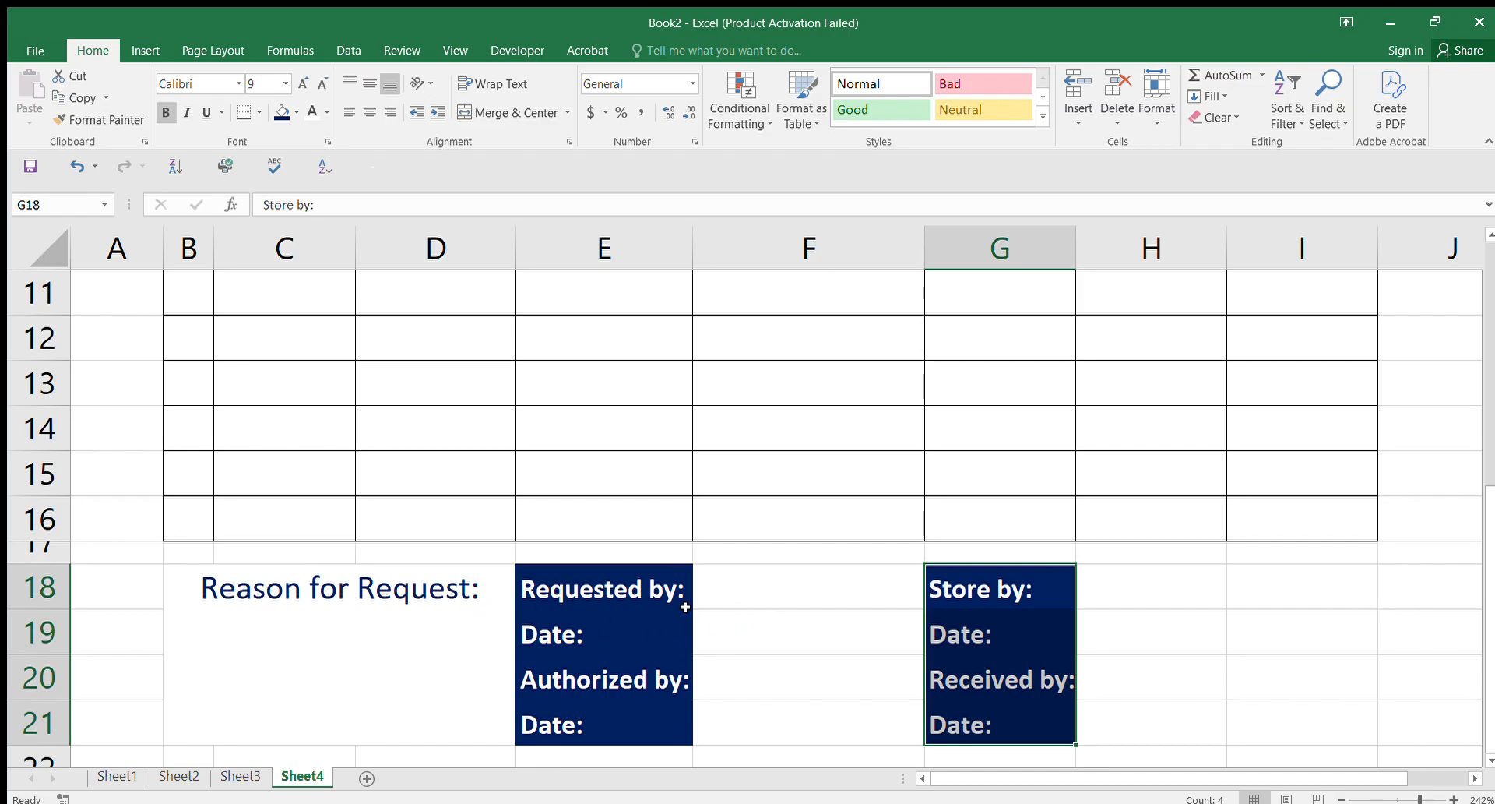
{"action": "left_click", "coordinate": [343, 645]}
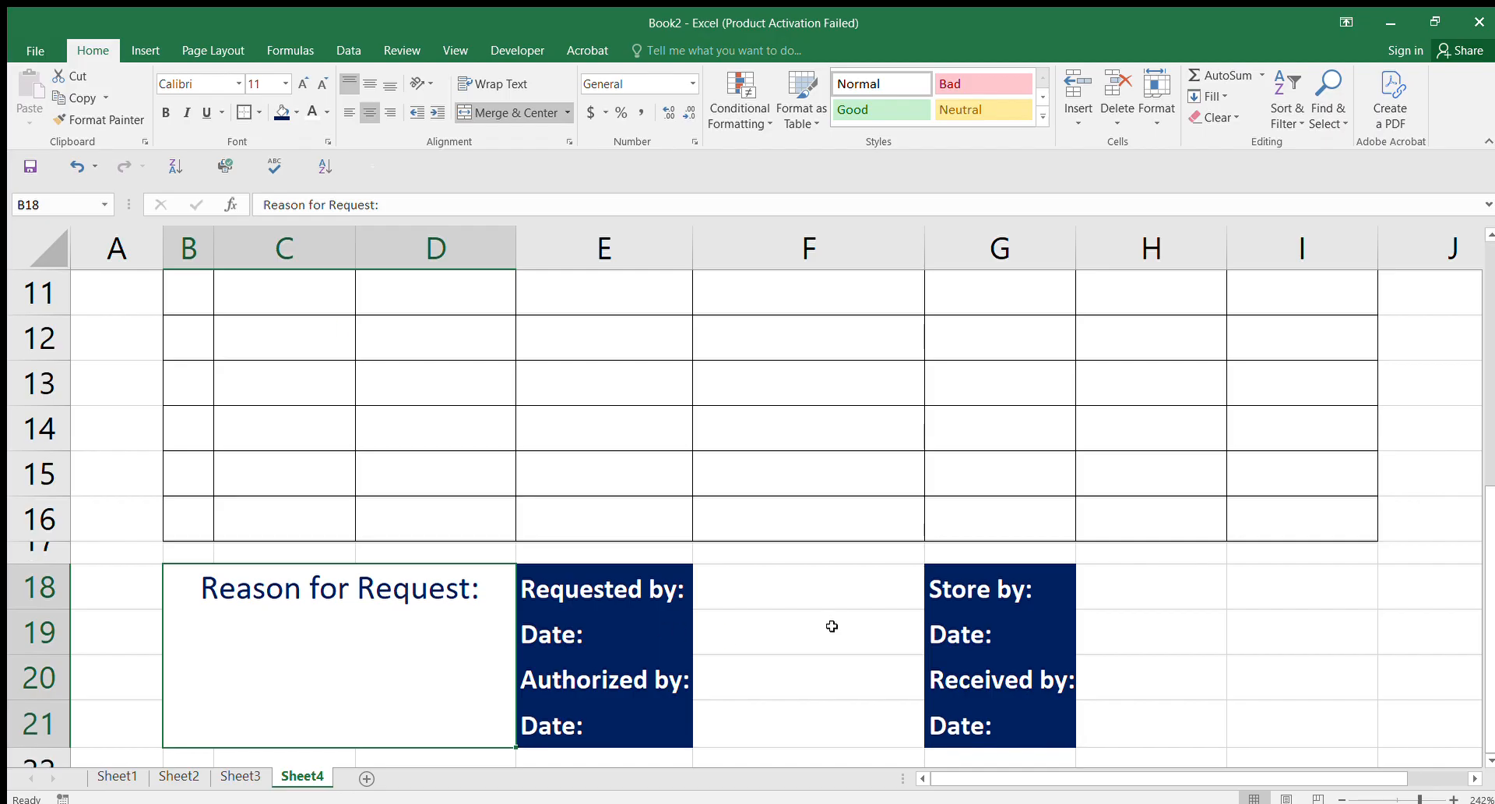
Step: Add borders to entry cells F18, F19, F20 and F21
{"action": "left_click", "coordinate": [739, 627]}
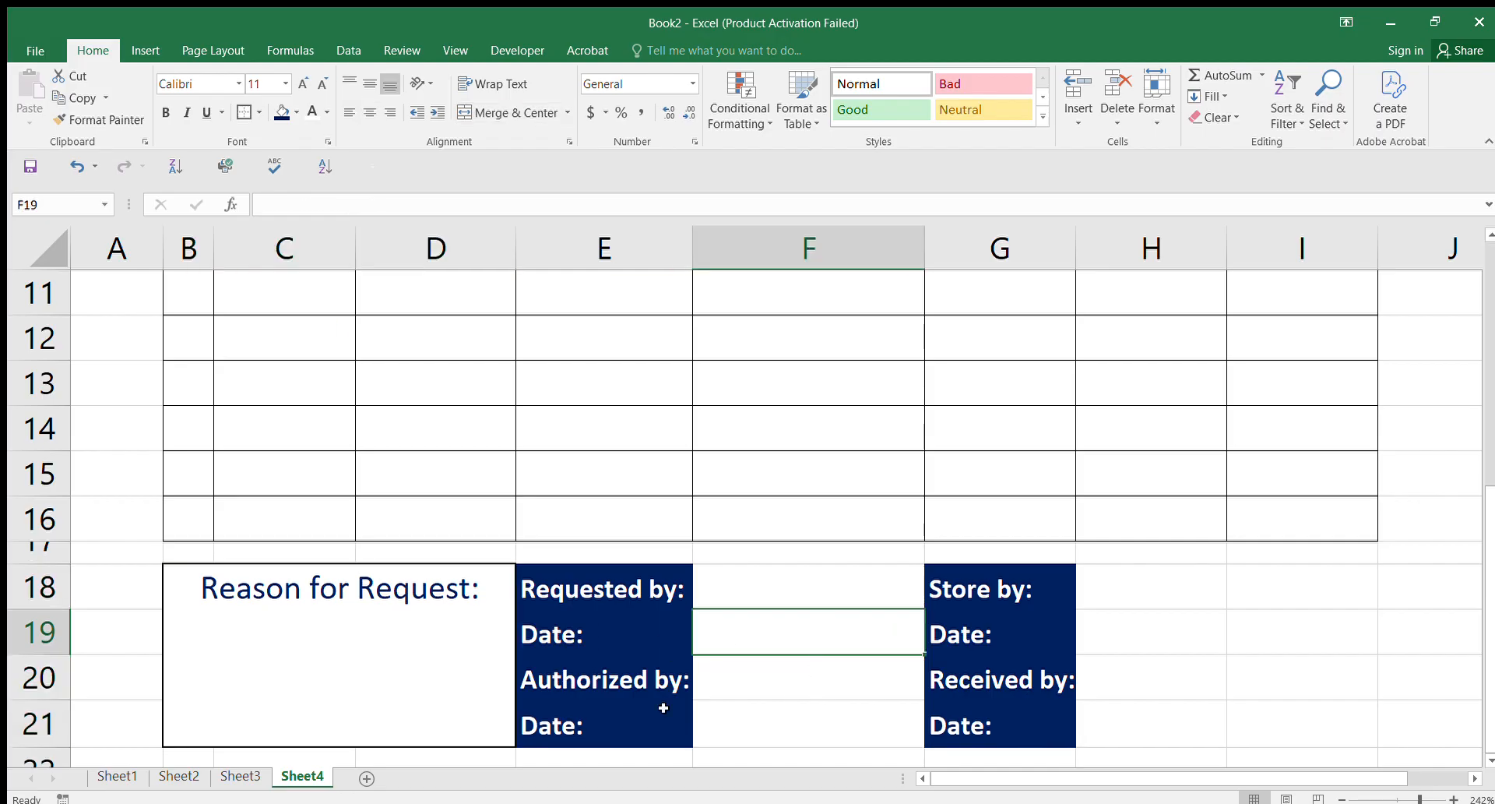
{"action": "left_click", "coordinate": [788, 585]}
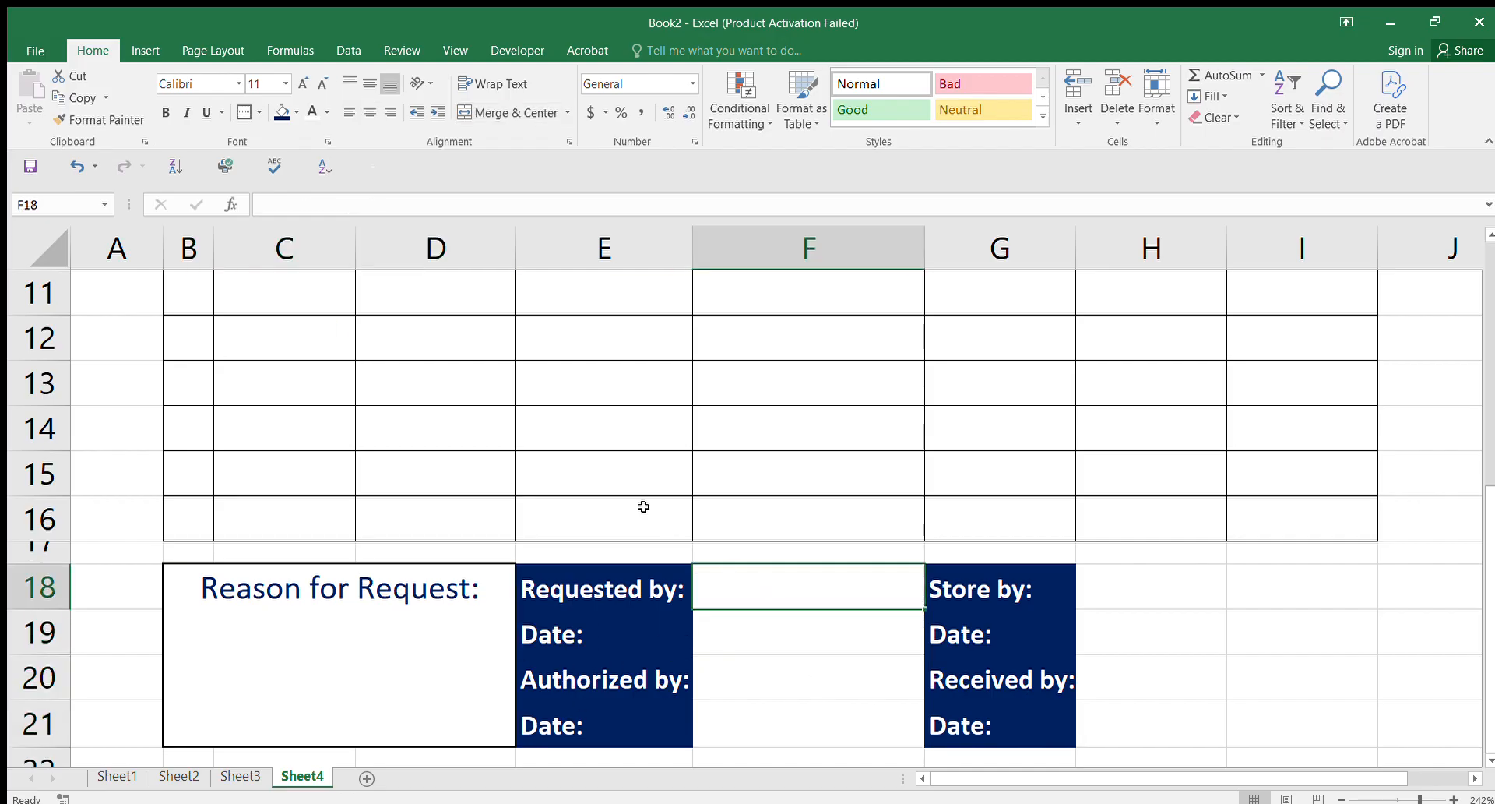
{"action": "left_click", "coordinate": [241, 112]}
{"action": "left_click", "coordinate": [777, 645]}
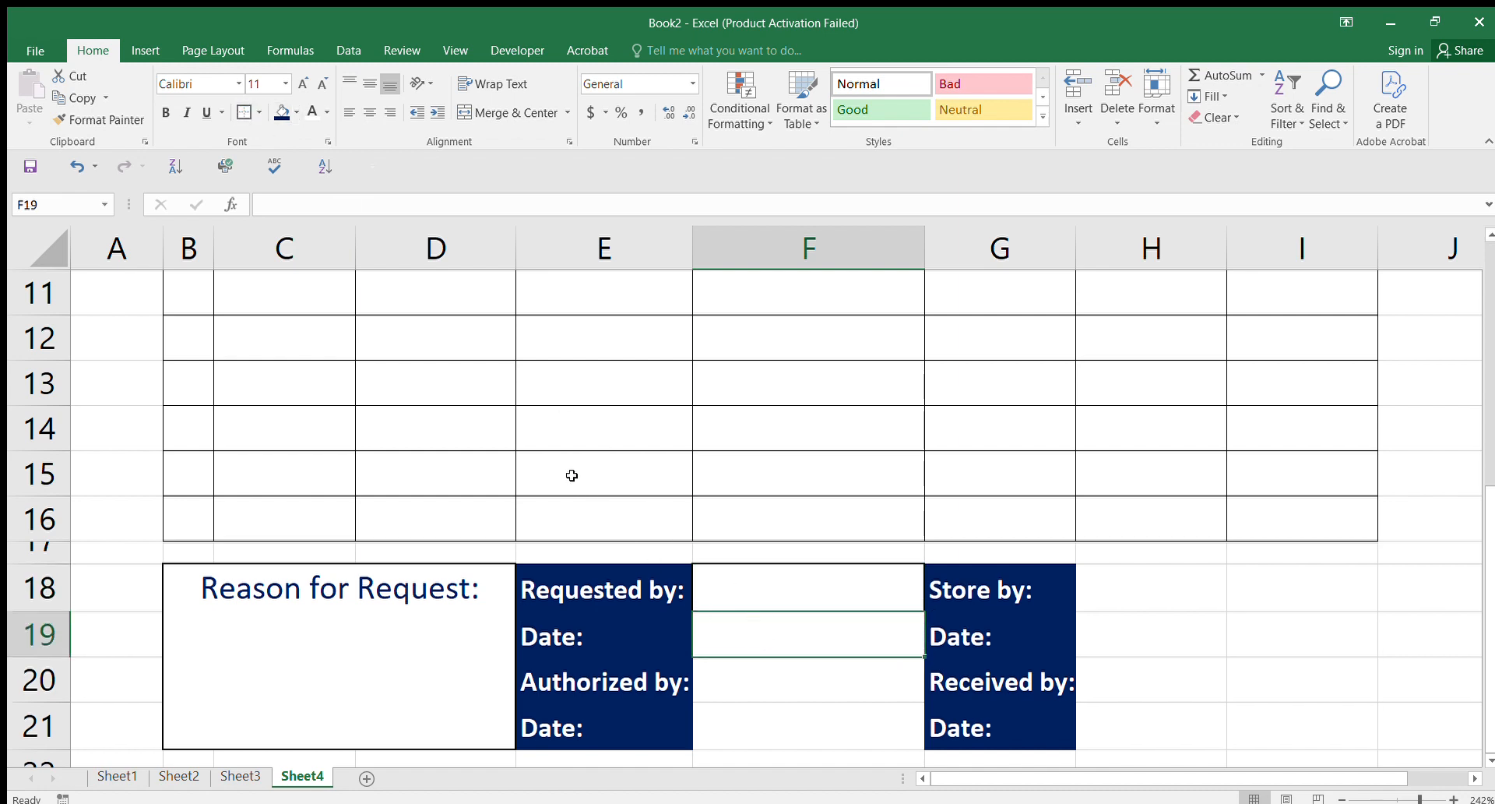
{"action": "left_click", "coordinate": [244, 112]}
{"action": "left_click", "coordinate": [774, 675]}
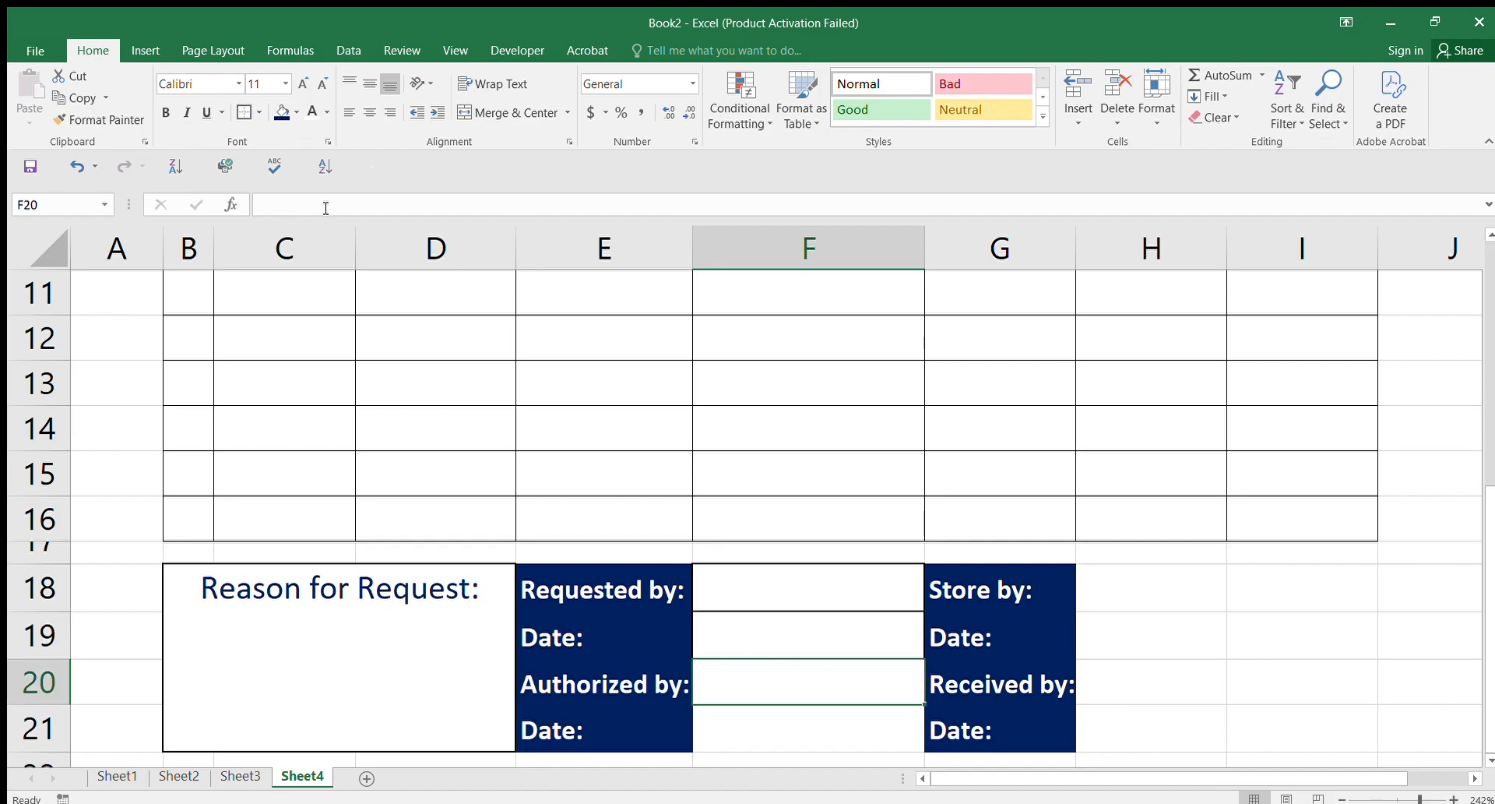
{"action": "left_click", "coordinate": [244, 111]}
{"action": "left_click", "coordinate": [766, 729]}
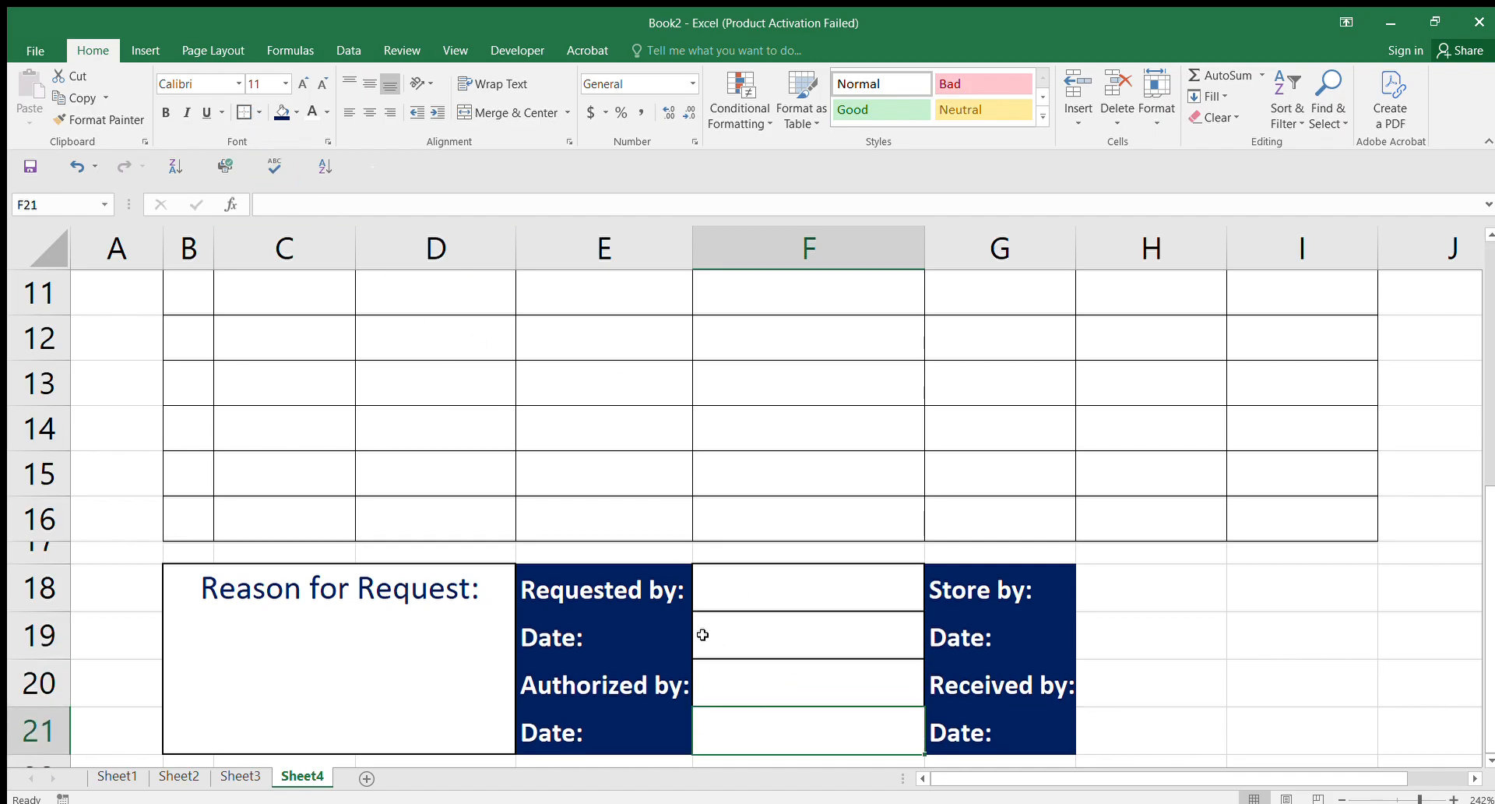
{"action": "left_click", "coordinate": [244, 112]}
Step: Undo the borders and clear the stray characters typed into F19
{"action": "key", "text": "ctrl+z"}
{"action": "key", "text": "ctrl+z"}
{"action": "key", "text": "ctrl+z"}
{"action": "key", "text": "BackSpace"}
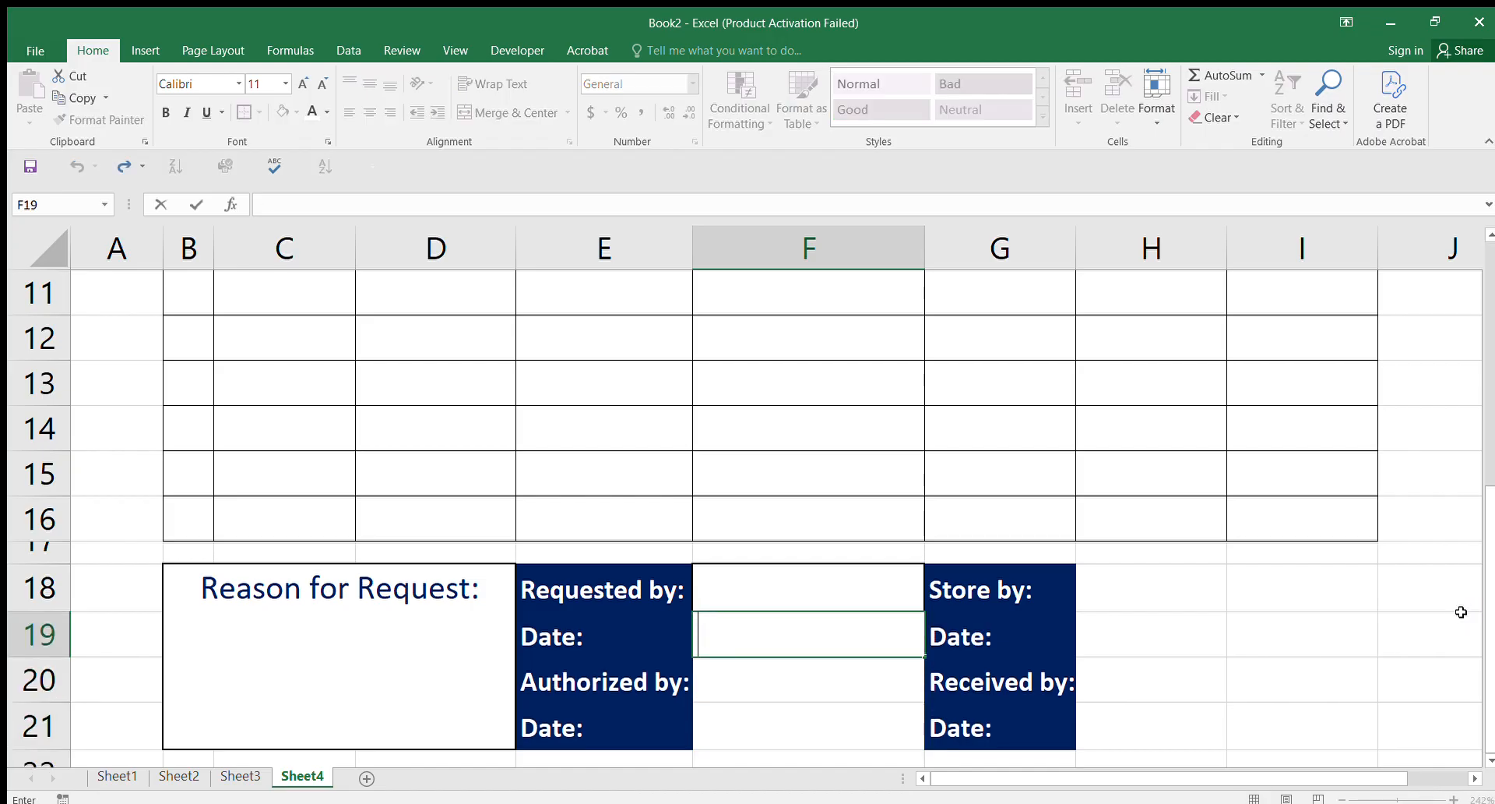
{"action": "type", "text": "z"}
{"action": "key", "text": "BackSpace"}
{"action": "type", "text": "z"}
{"action": "key", "text": "ctrl+z"}
{"action": "left_click", "coordinate": [1330, 621]}
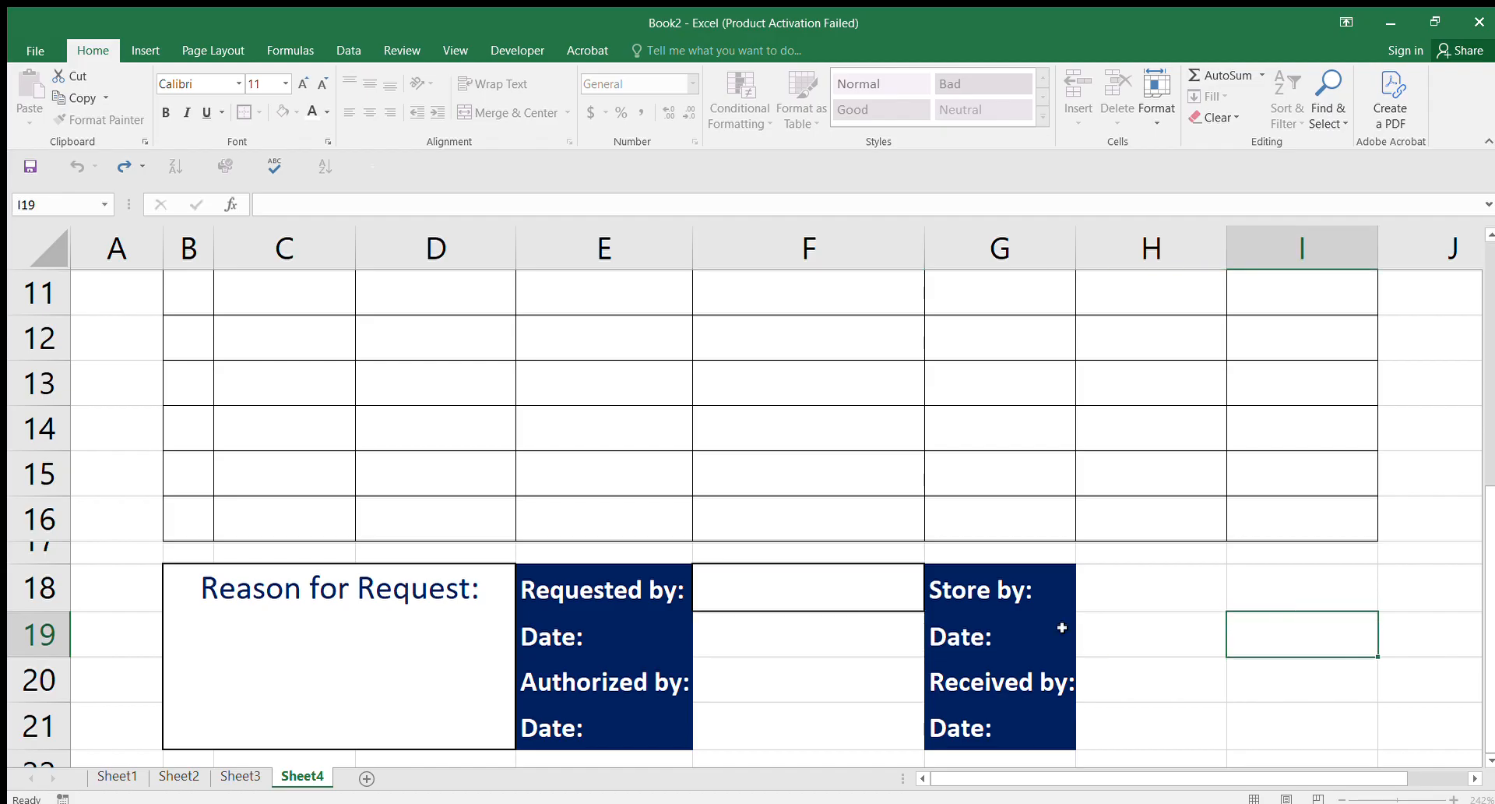
{"action": "left_click", "coordinate": [902, 617]}
{"action": "key", "text": "ctrl+z"}
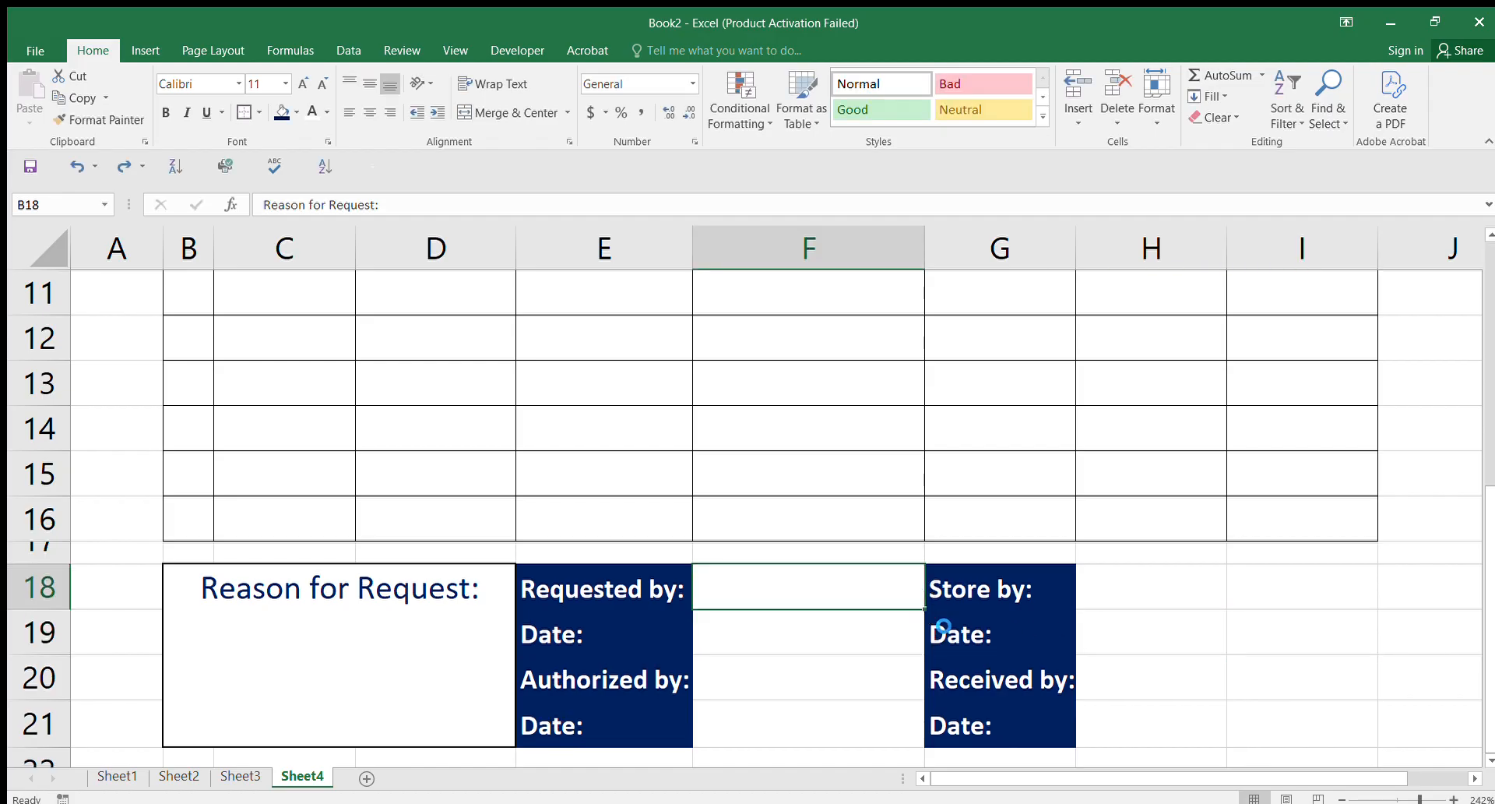
{"action": "key", "text": "ctrl+z"}
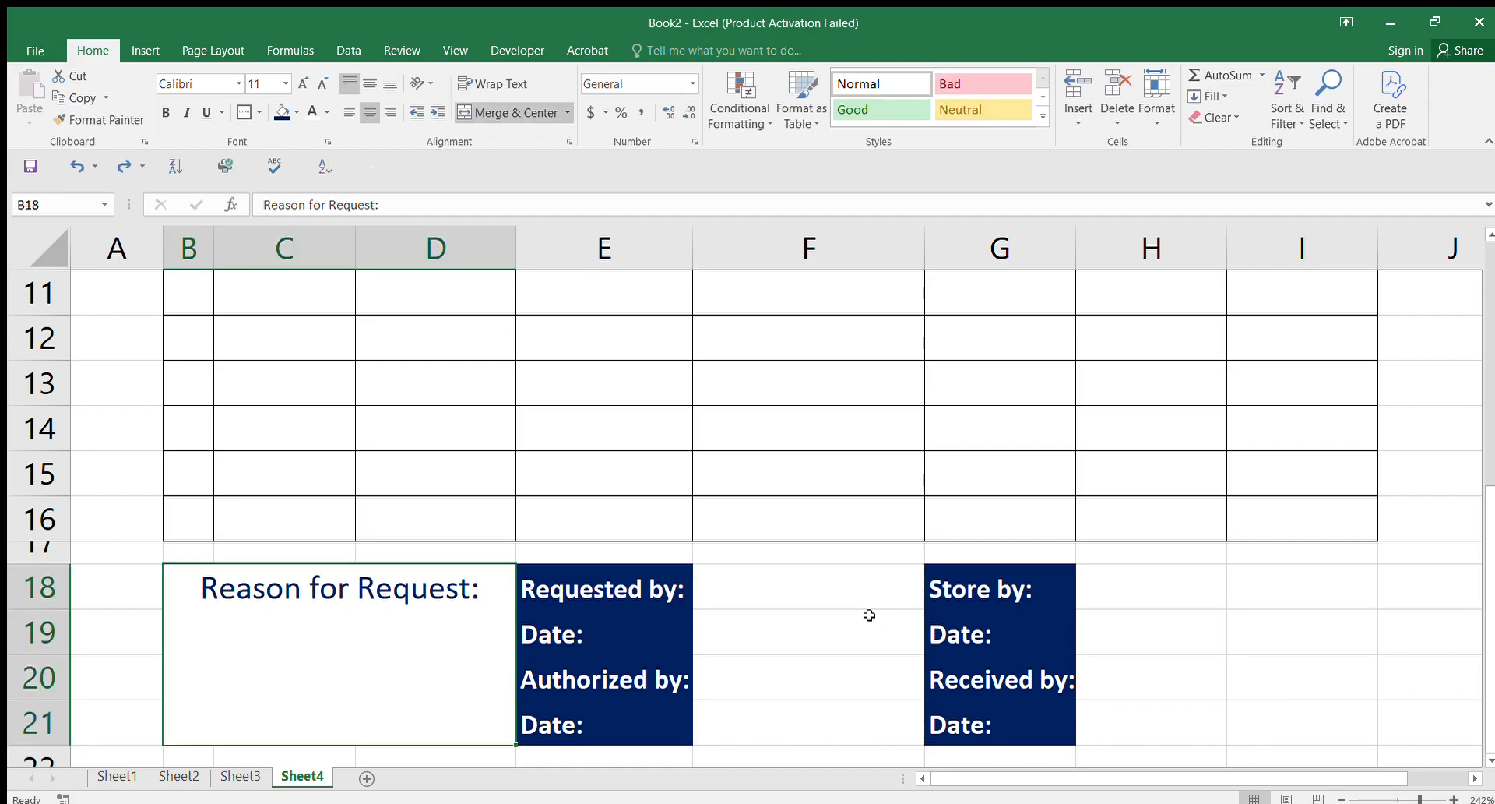
Step: Reapply borders to entry cells F19, F20 and F21
{"action": "left_click", "coordinate": [813, 584]}
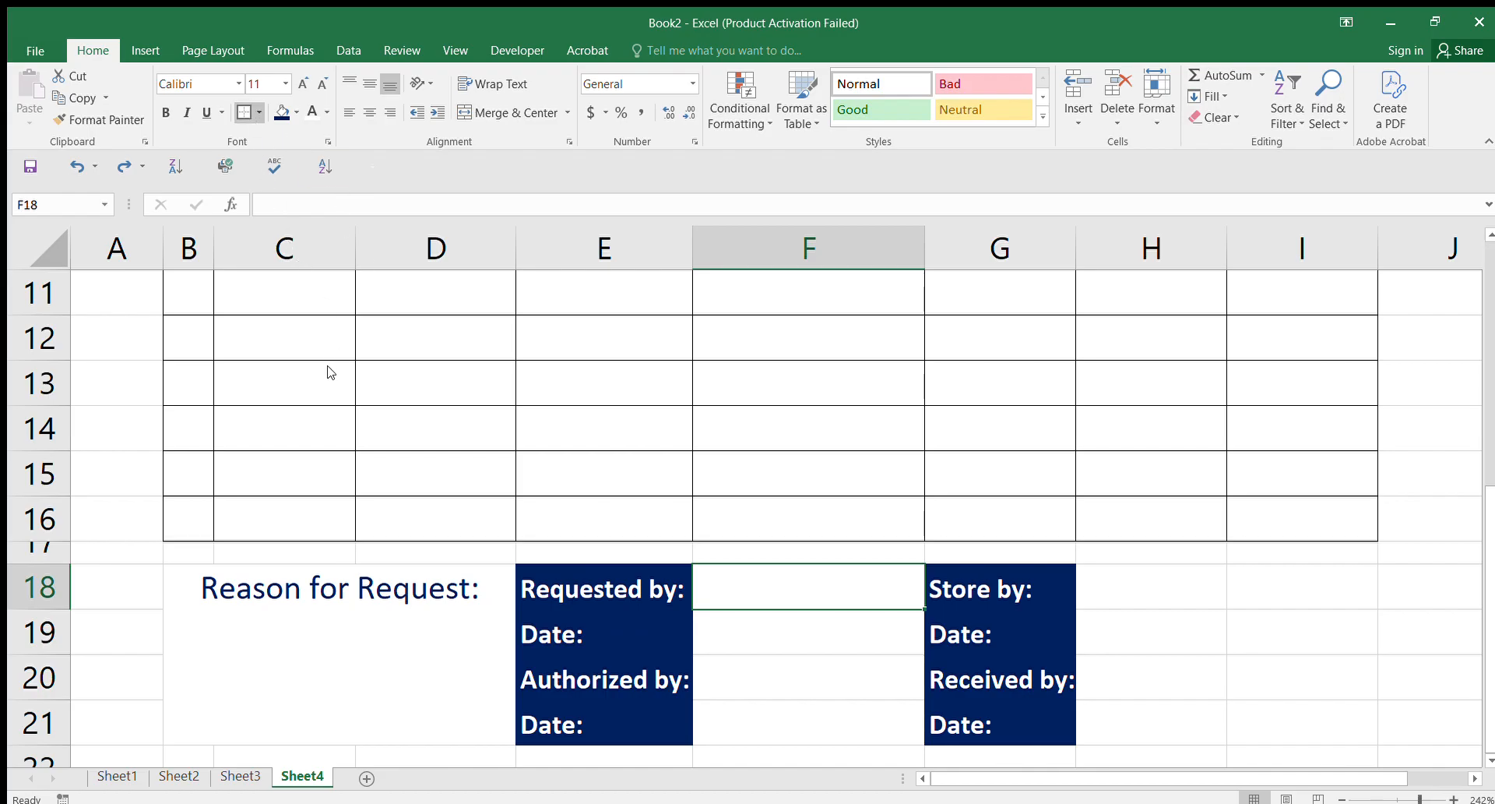
{"action": "left_click", "coordinate": [801, 634]}
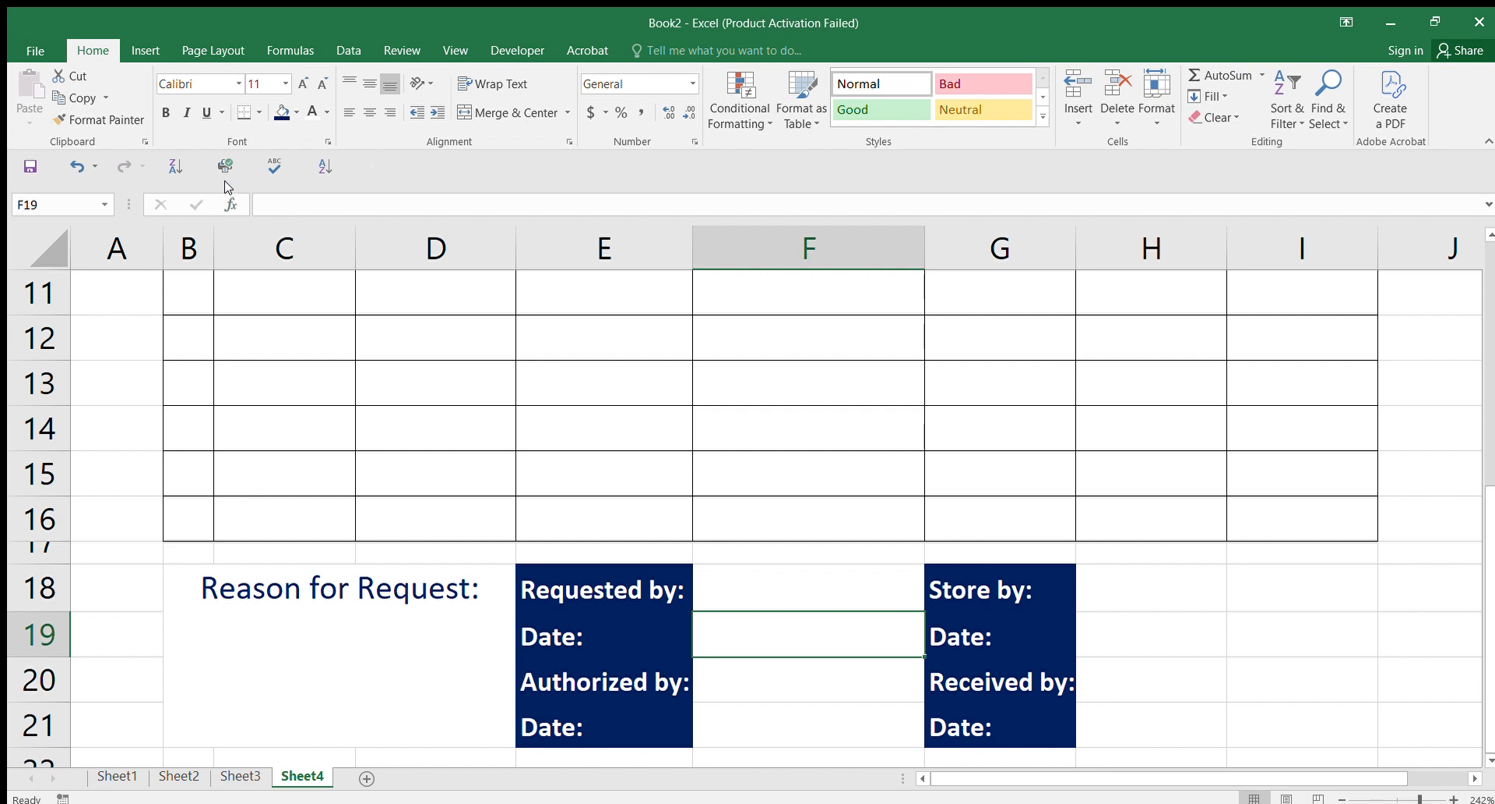
{"action": "left_click", "coordinate": [244, 112]}
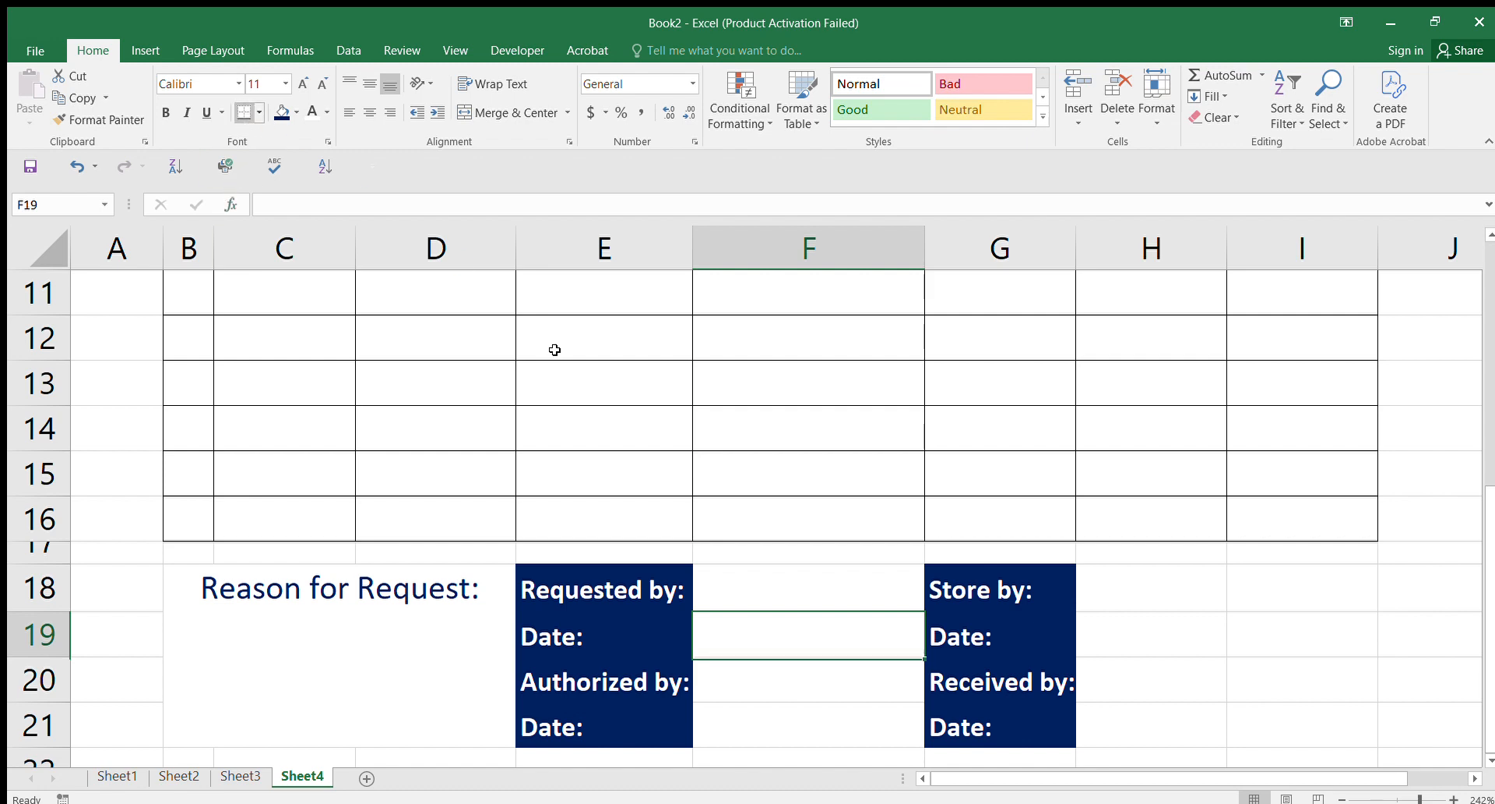
{"action": "left_click", "coordinate": [764, 675]}
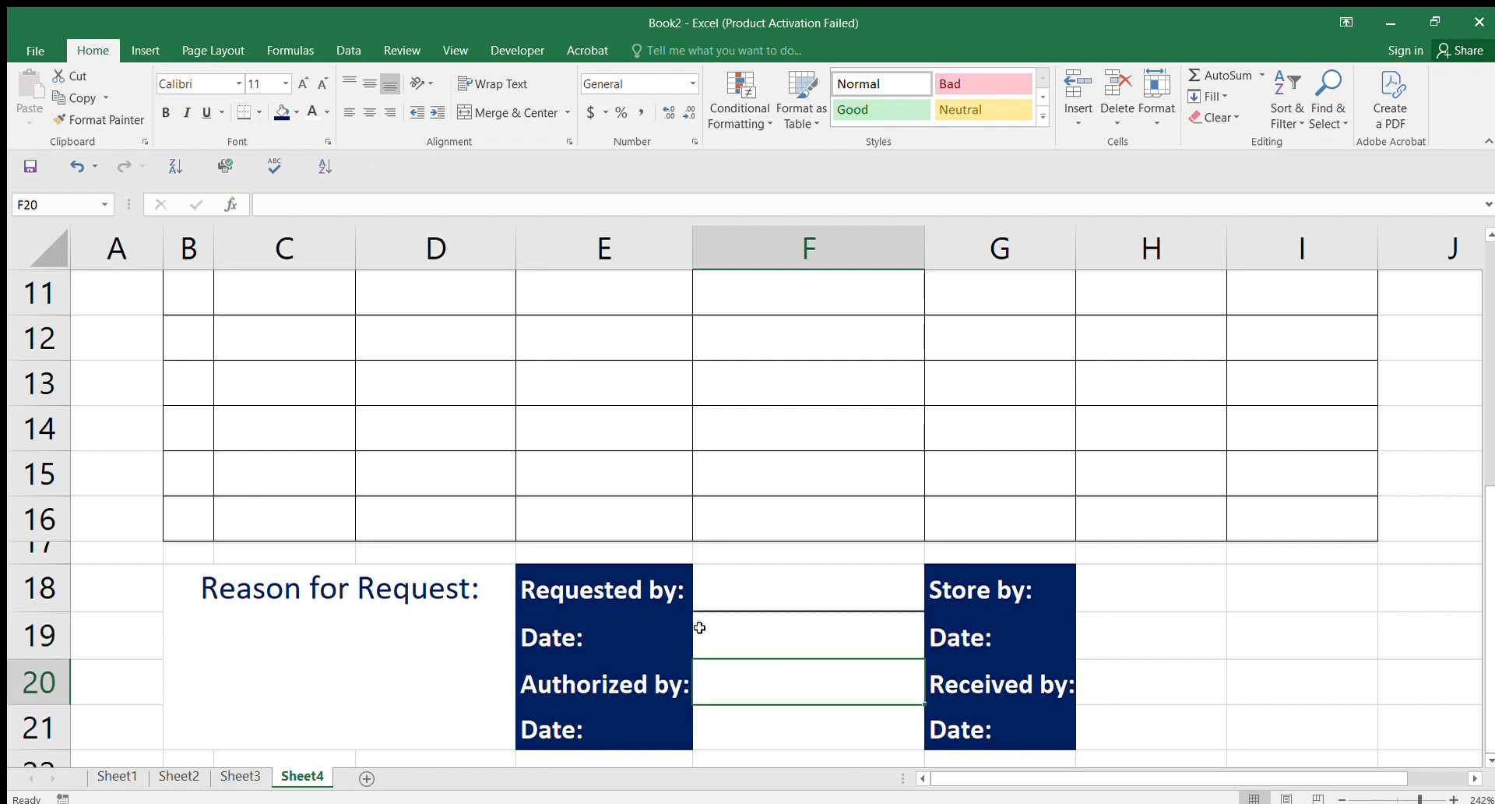
{"action": "left_click", "coordinate": [244, 112]}
{"action": "left_click", "coordinate": [778, 730]}
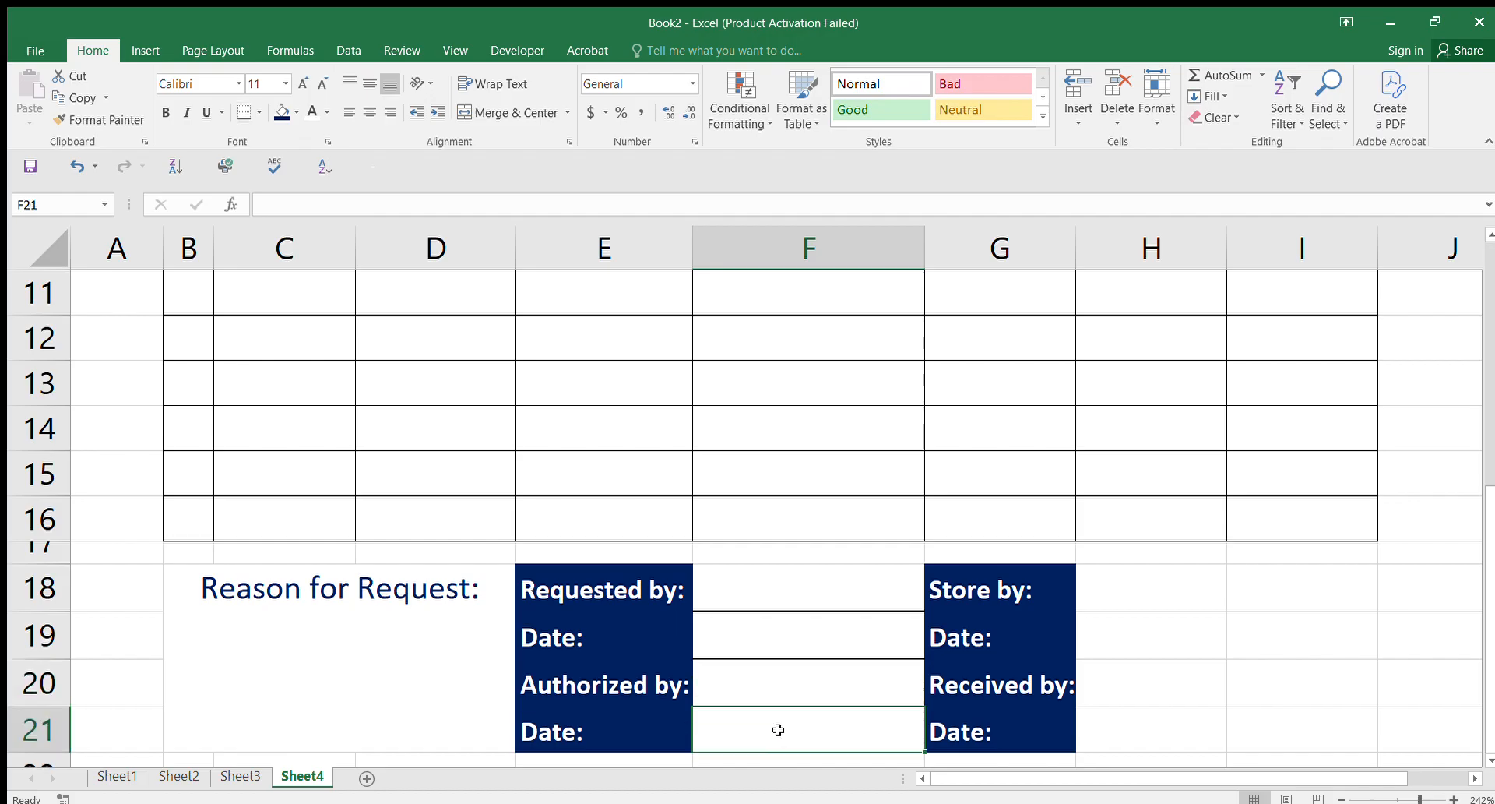
{"action": "left_click", "coordinate": [244, 112]}
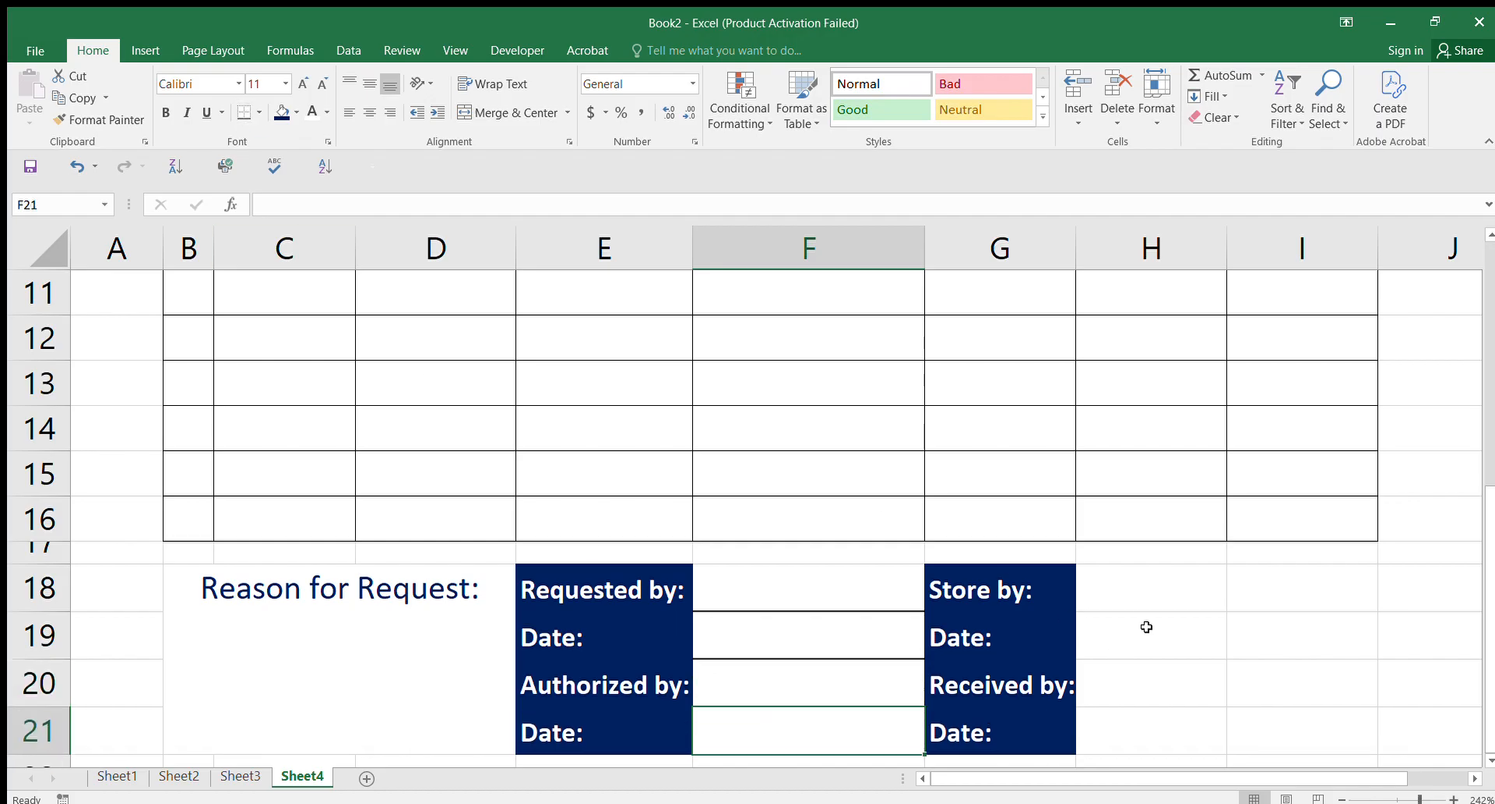
{"action": "left_click", "coordinate": [1195, 588]}
{"action": "left_click_drag", "start_coordinate": [1171, 583], "coordinate": [1304, 588]}
Step: Merge H18:I18, H19:I19, H20:I20 and H21:I21, adding a border under the final Date entry
{"action": "left_click", "coordinate": [496, 113]}
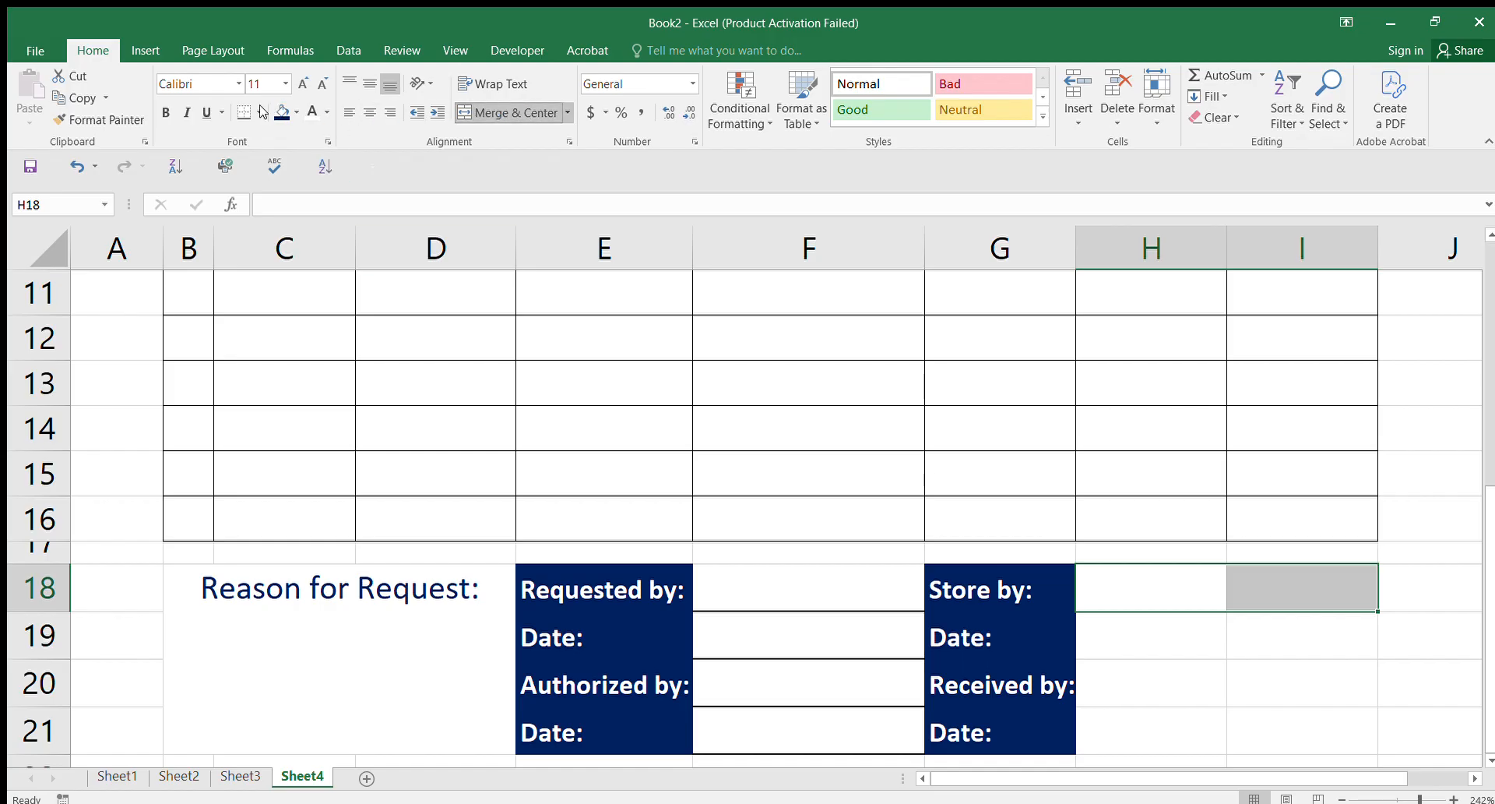
{"action": "left_click_drag", "start_coordinate": [1183, 626], "coordinate": [1282, 627]}
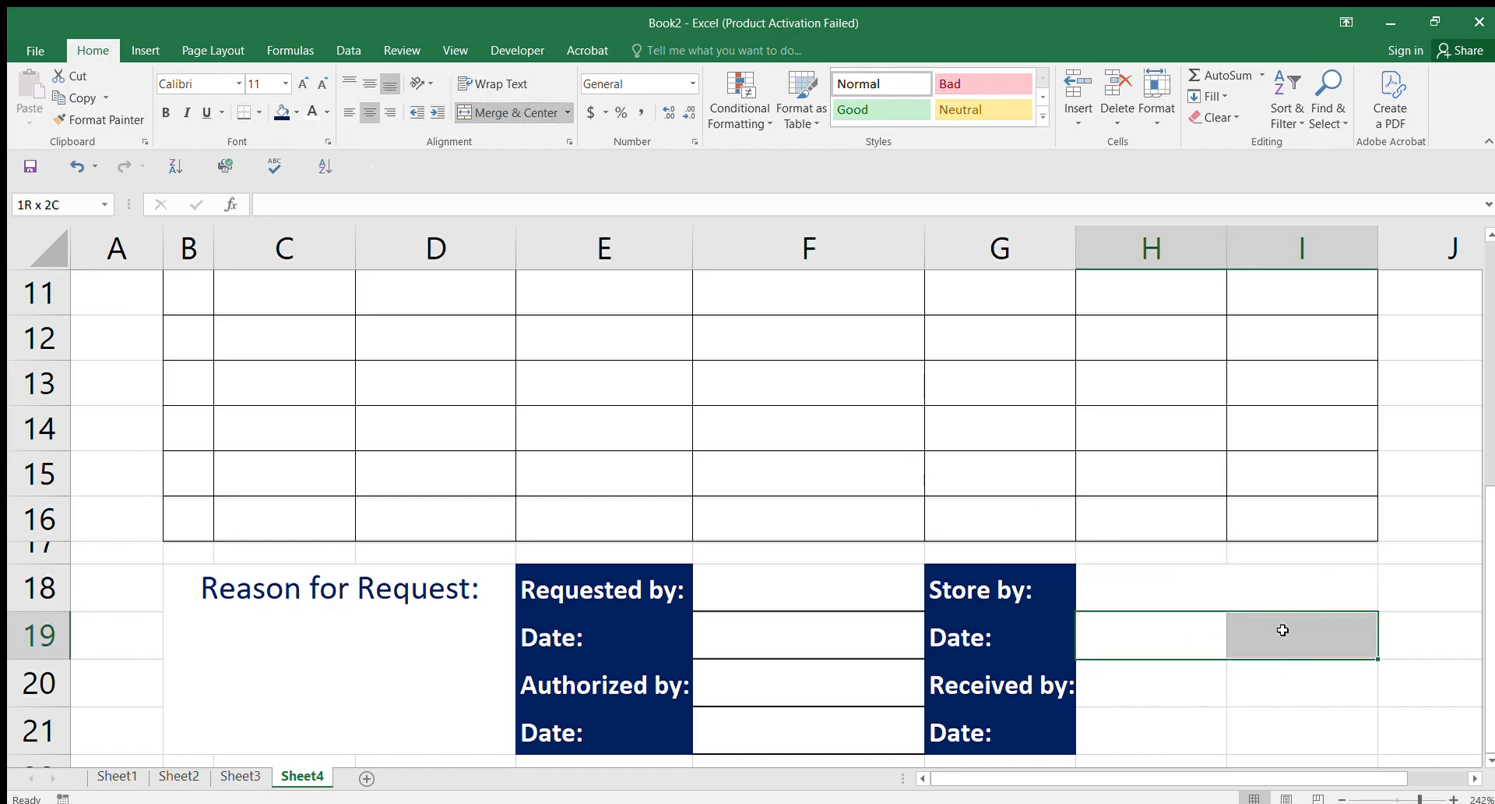
{"action": "left_click", "coordinate": [496, 113]}
{"action": "left_click_drag", "start_coordinate": [1122, 686], "coordinate": [1318, 685]}
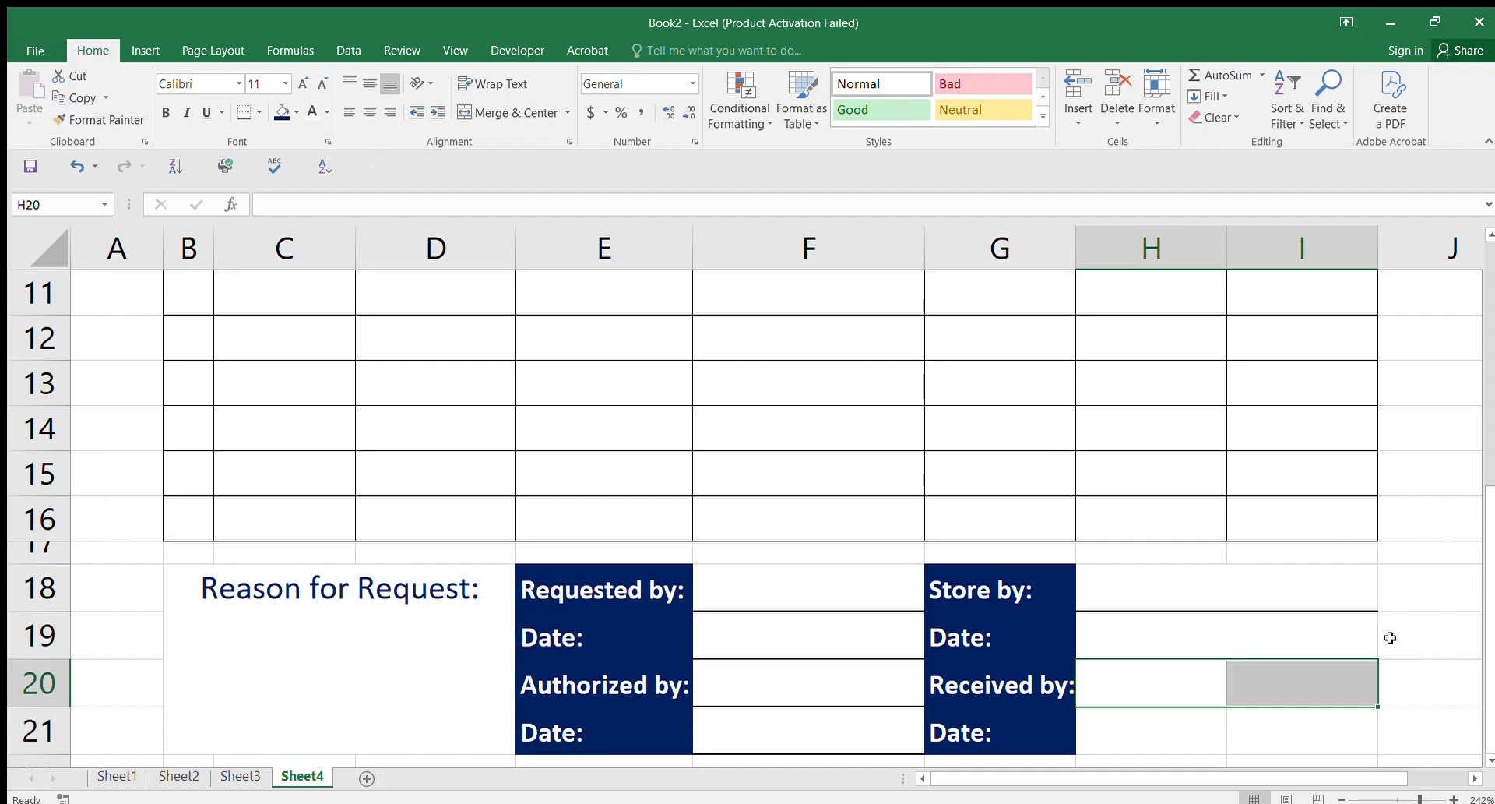
{"action": "left_click", "coordinate": [515, 114]}
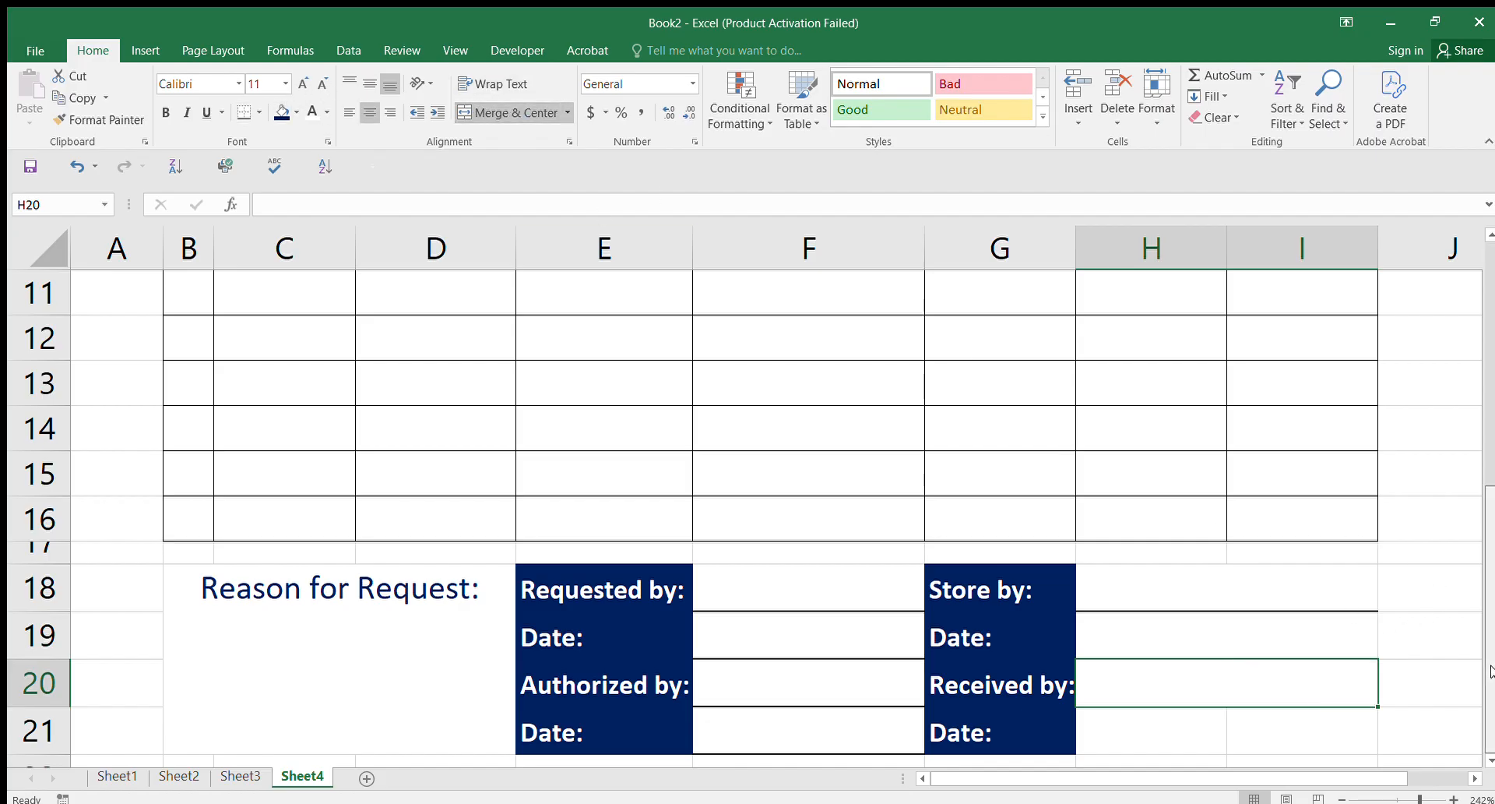
{"action": "scroll", "coordinate": [1486, 755], "scroll_direction": "down", "scroll_amount": 1}
{"action": "left_click_drag", "start_coordinate": [1169, 600], "coordinate": [1285, 600]}
{"action": "left_click", "coordinate": [510, 114]}
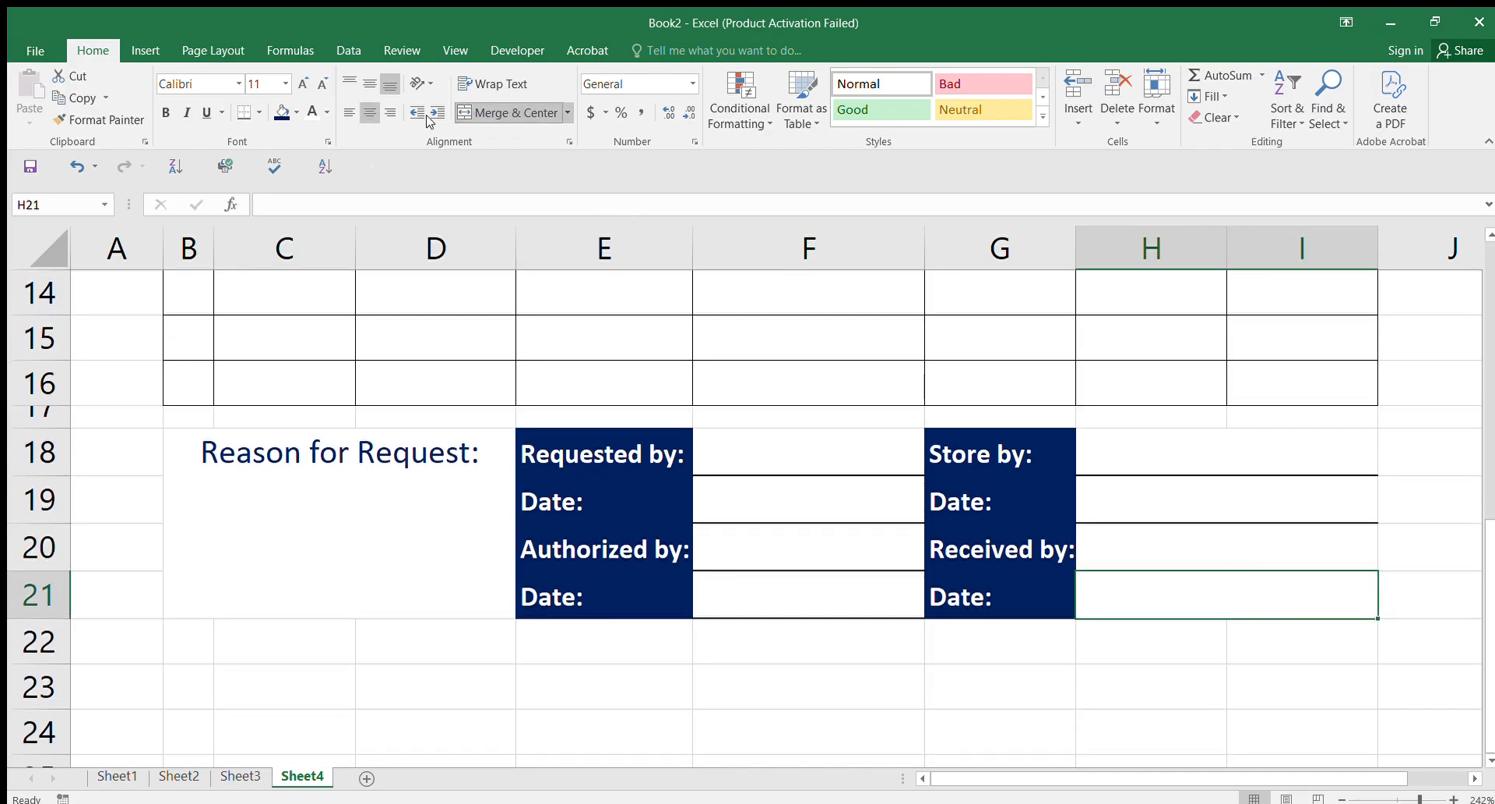
{"action": "left_click", "coordinate": [244, 111]}
Step: Apply Outside Borders to the merged Reason for Request box at B18
{"action": "left_click", "coordinate": [286, 523]}
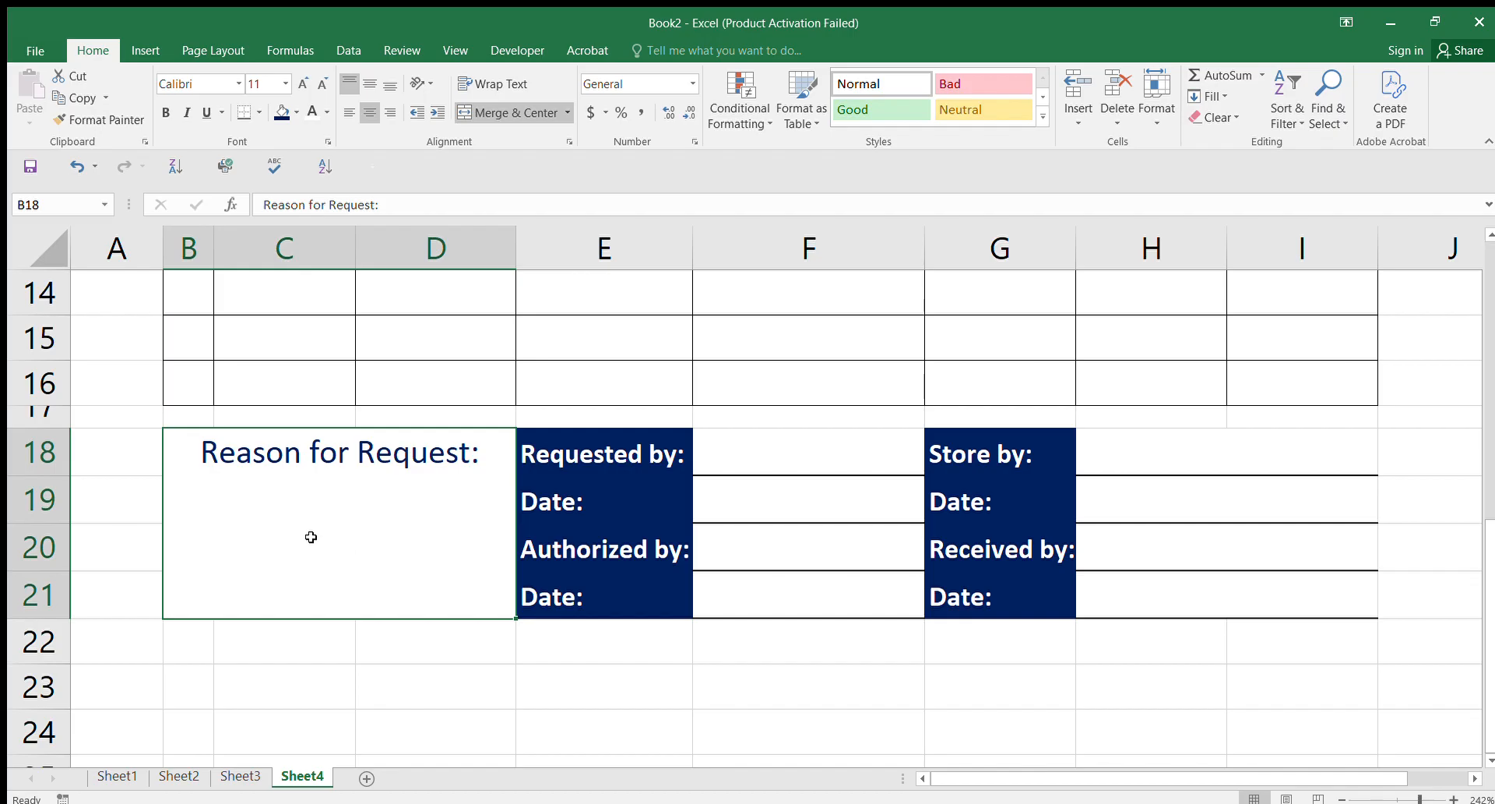
{"action": "left_click", "coordinate": [248, 112]}
{"action": "left_click", "coordinate": [825, 674]}
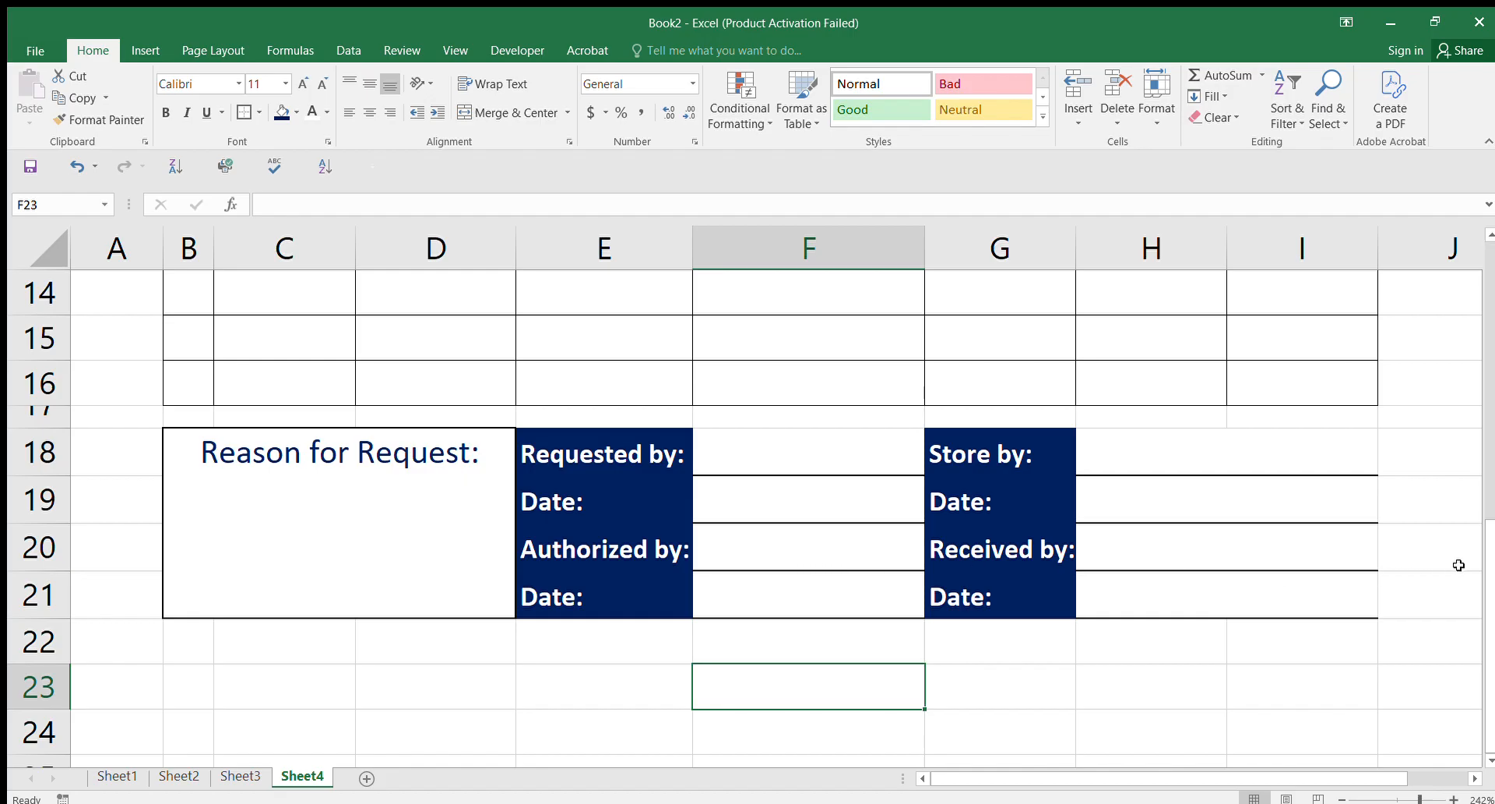
{"action": "mouse_move", "coordinate": [1490, 612]}
{"action": "left_mouse_down"}
{"action": "mouse_move", "coordinate": [1490, 432]}
{"action": "mouse_move", "coordinate": [1471, 596]}
{"action": "left_mouse_up"}
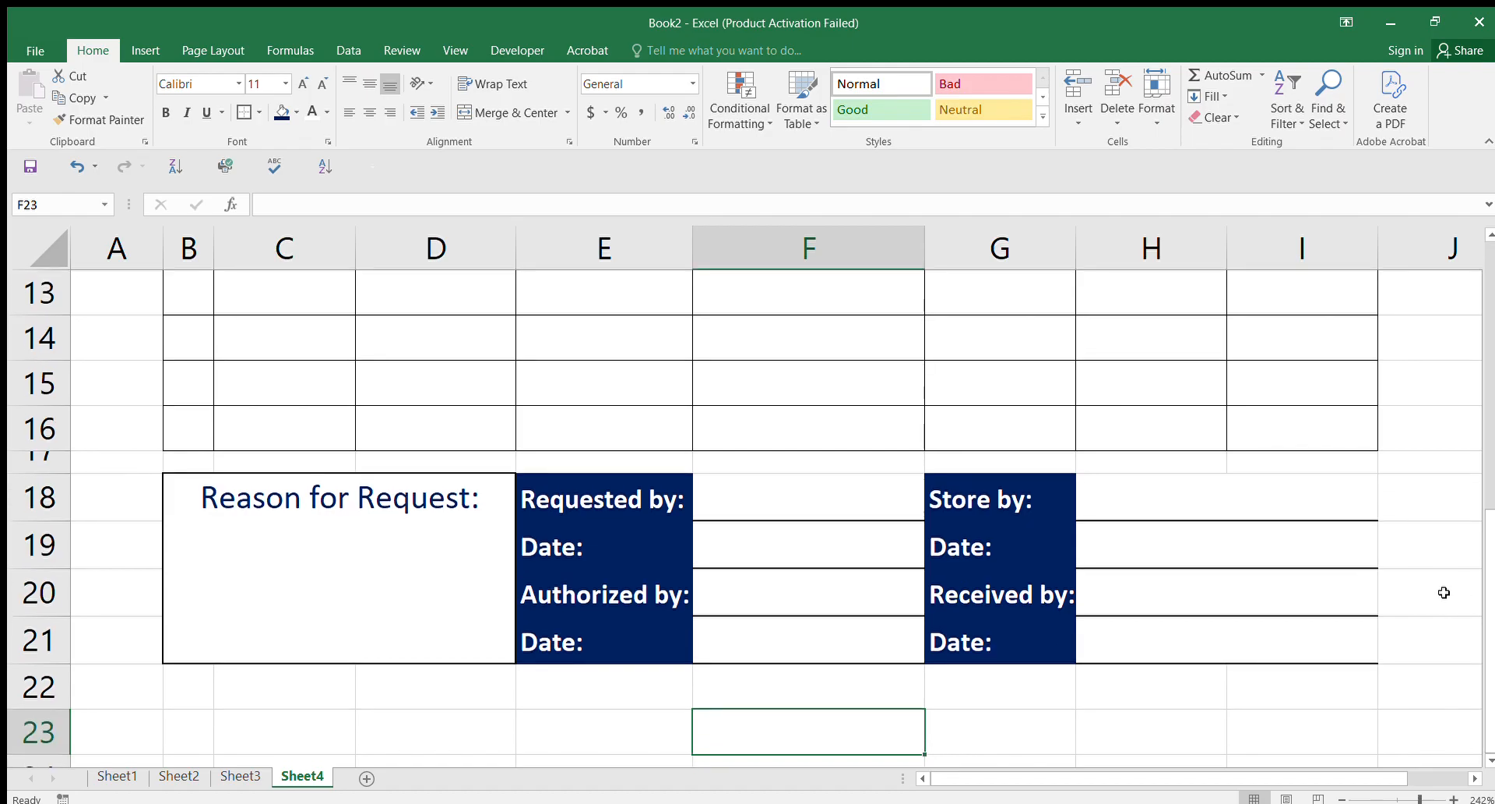
Step: Fill the item rows B9:I16 with a light peach colour
{"action": "left_click_drag", "start_coordinate": [1490, 572], "coordinate": [1490, 448]}
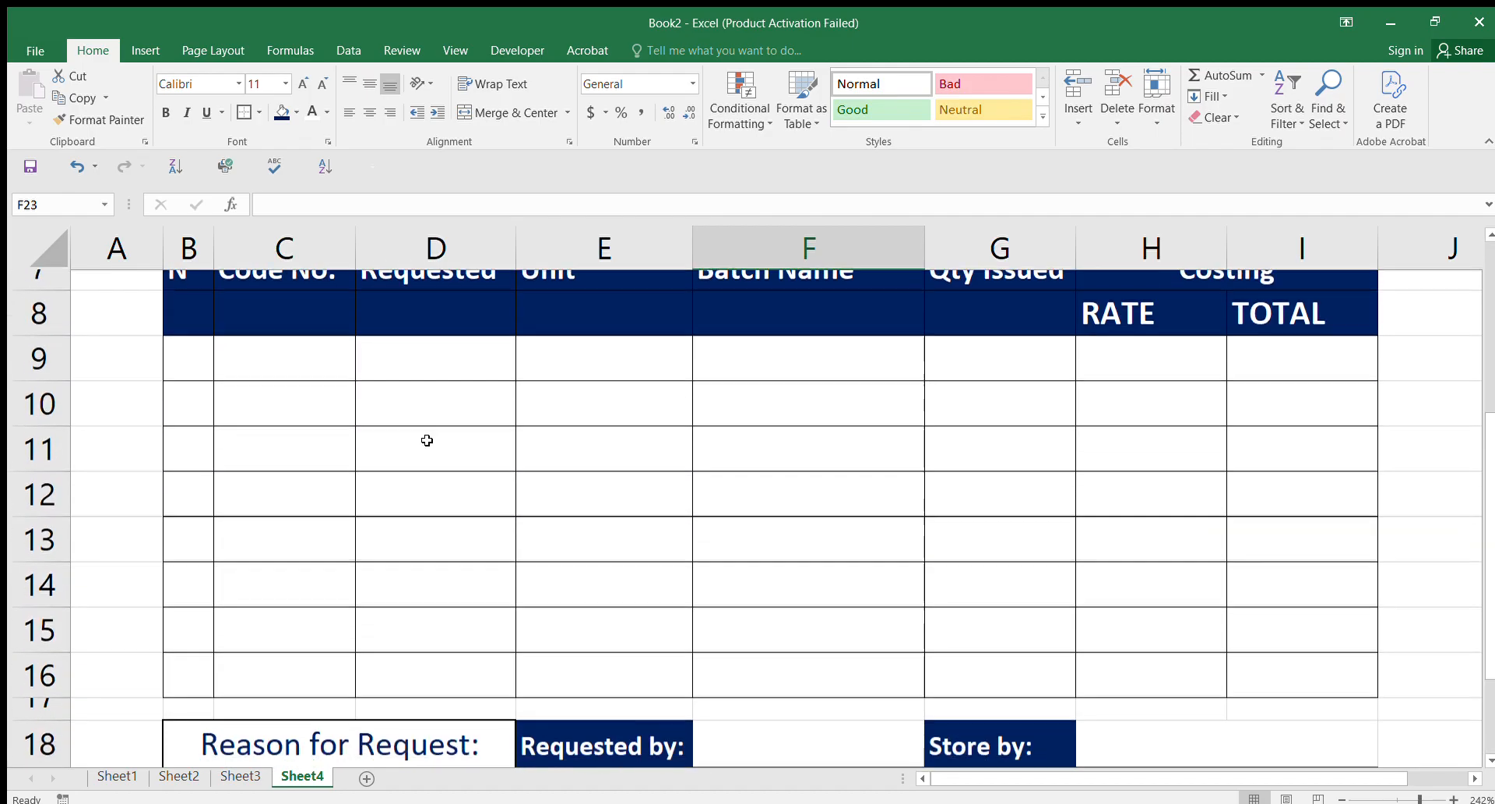
{"action": "left_click_drag", "start_coordinate": [185, 336], "coordinate": [1234, 643]}
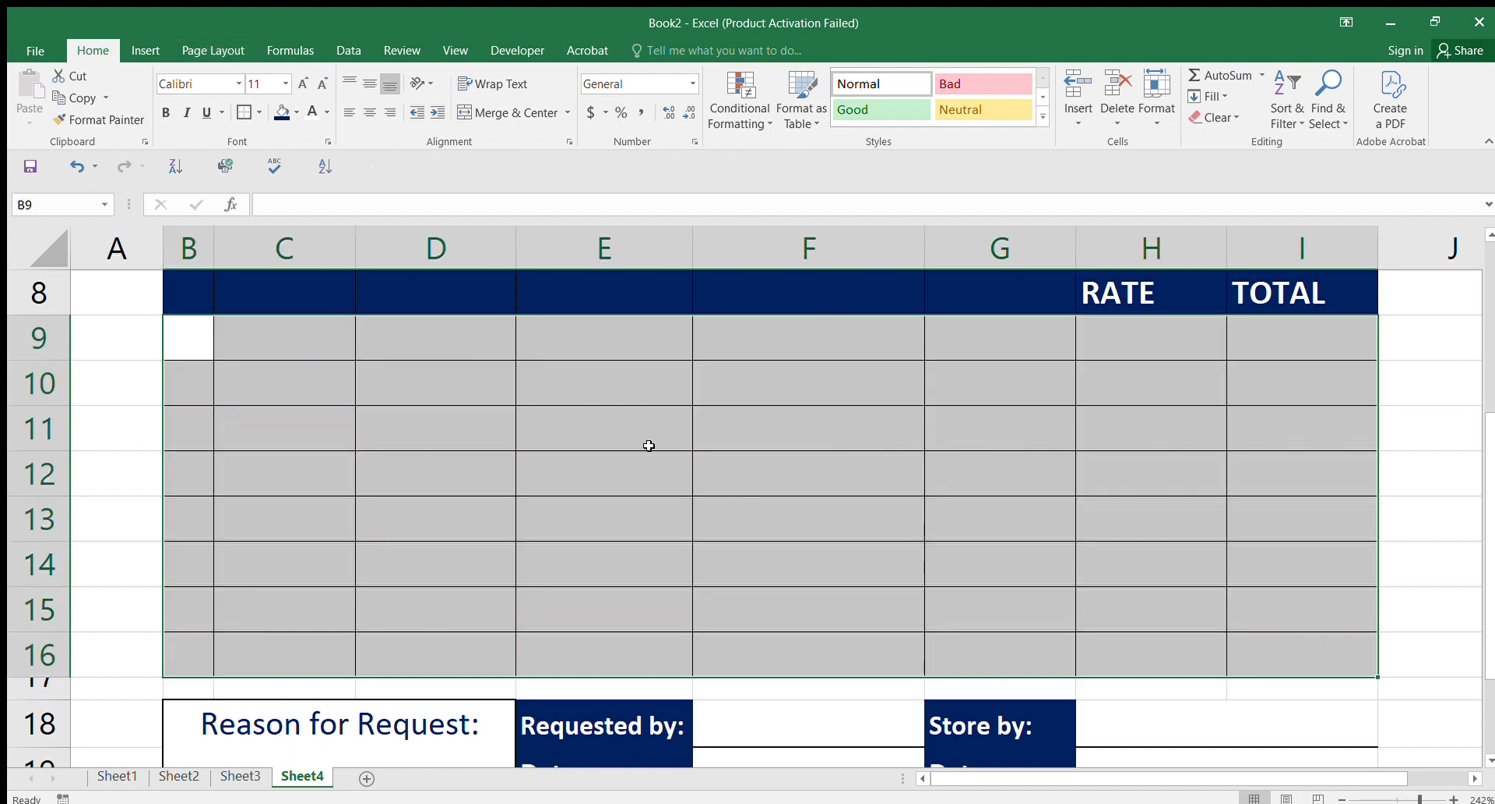
{"action": "left_click", "coordinate": [284, 113]}
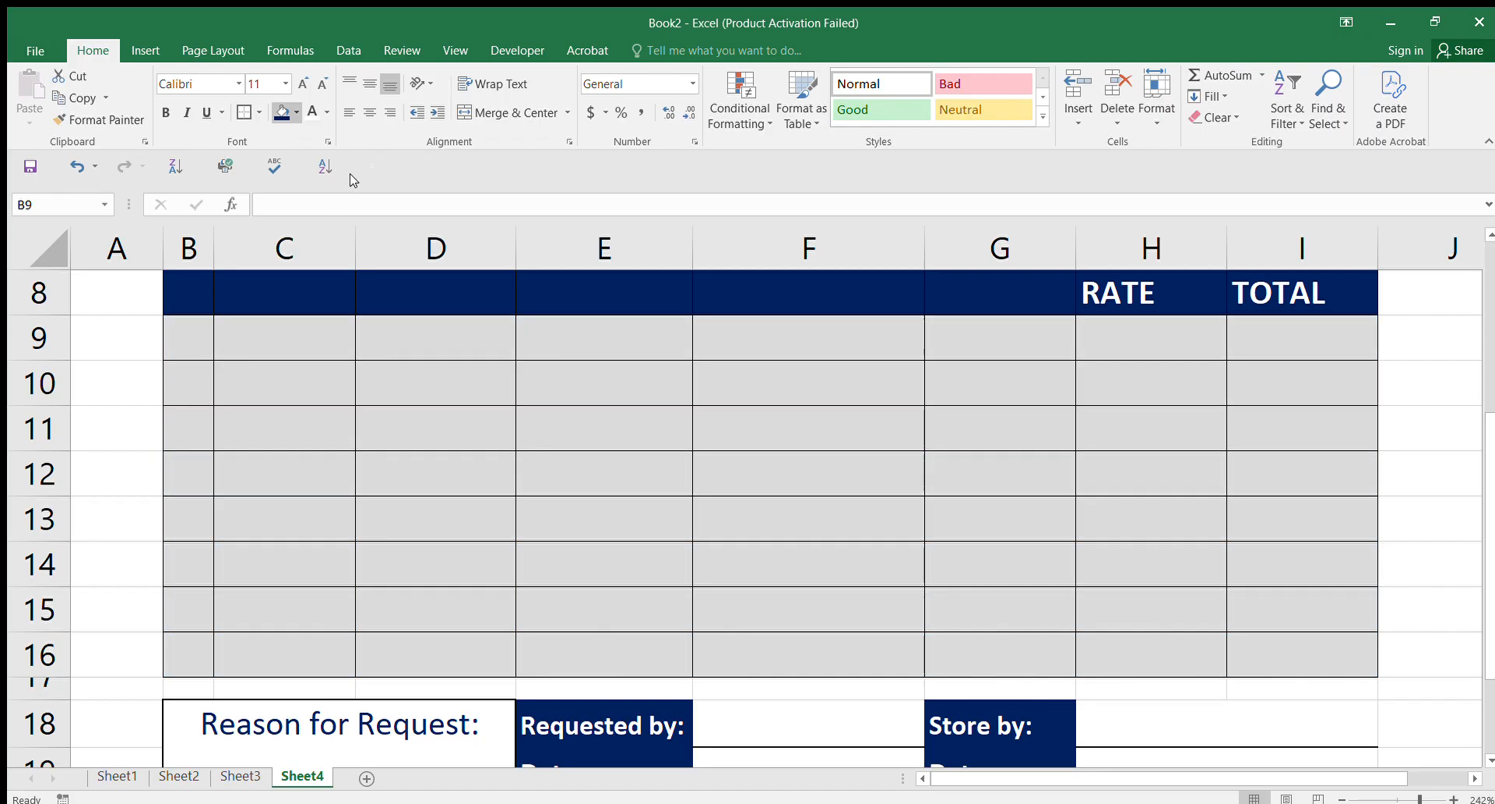
{"action": "left_click", "coordinate": [352, 180]}
{"action": "left_click", "coordinate": [1166, 506]}
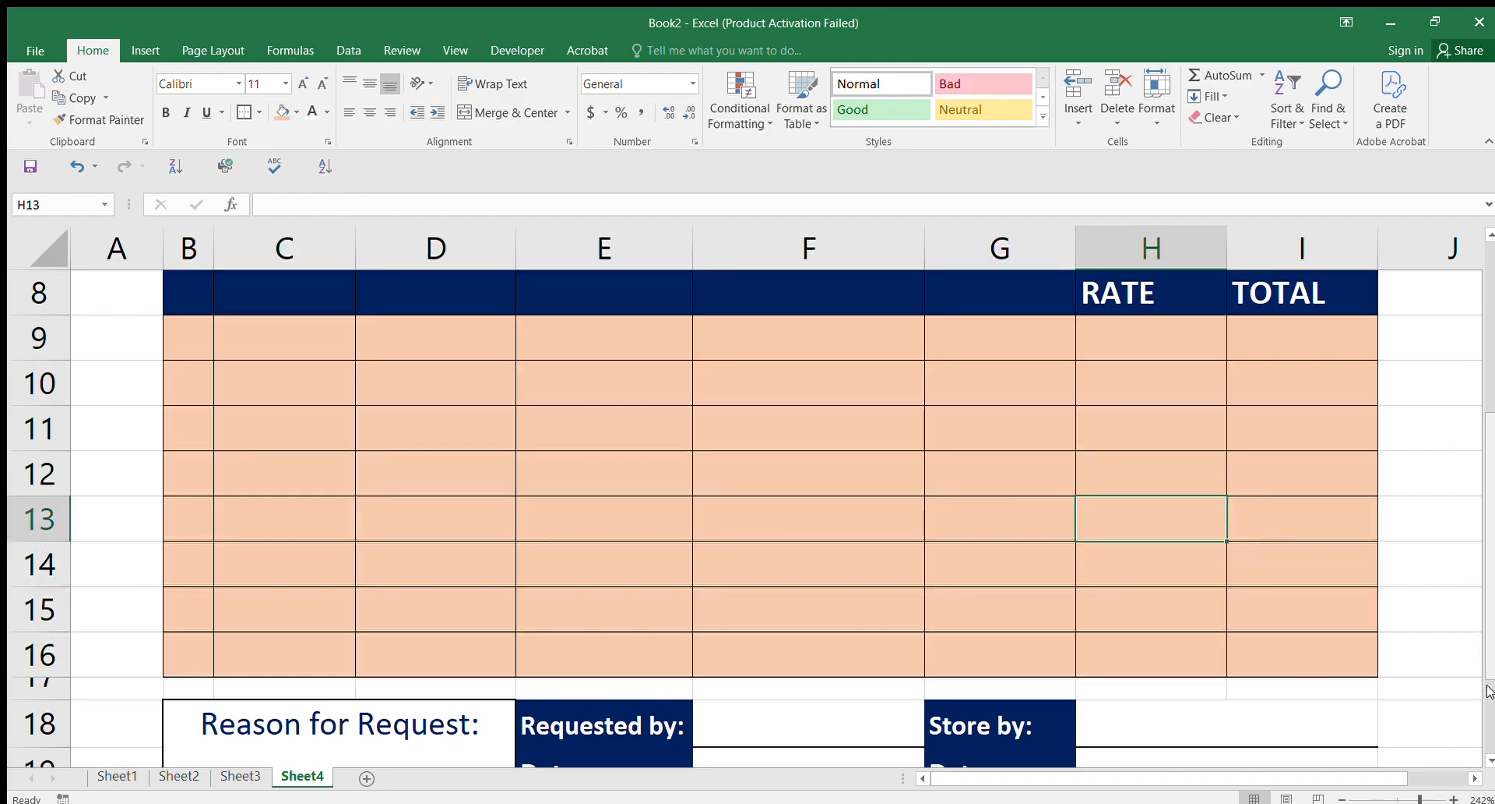
{"action": "scroll", "coordinate": [1490, 670], "scroll_direction": "down", "scroll_amount": 1}
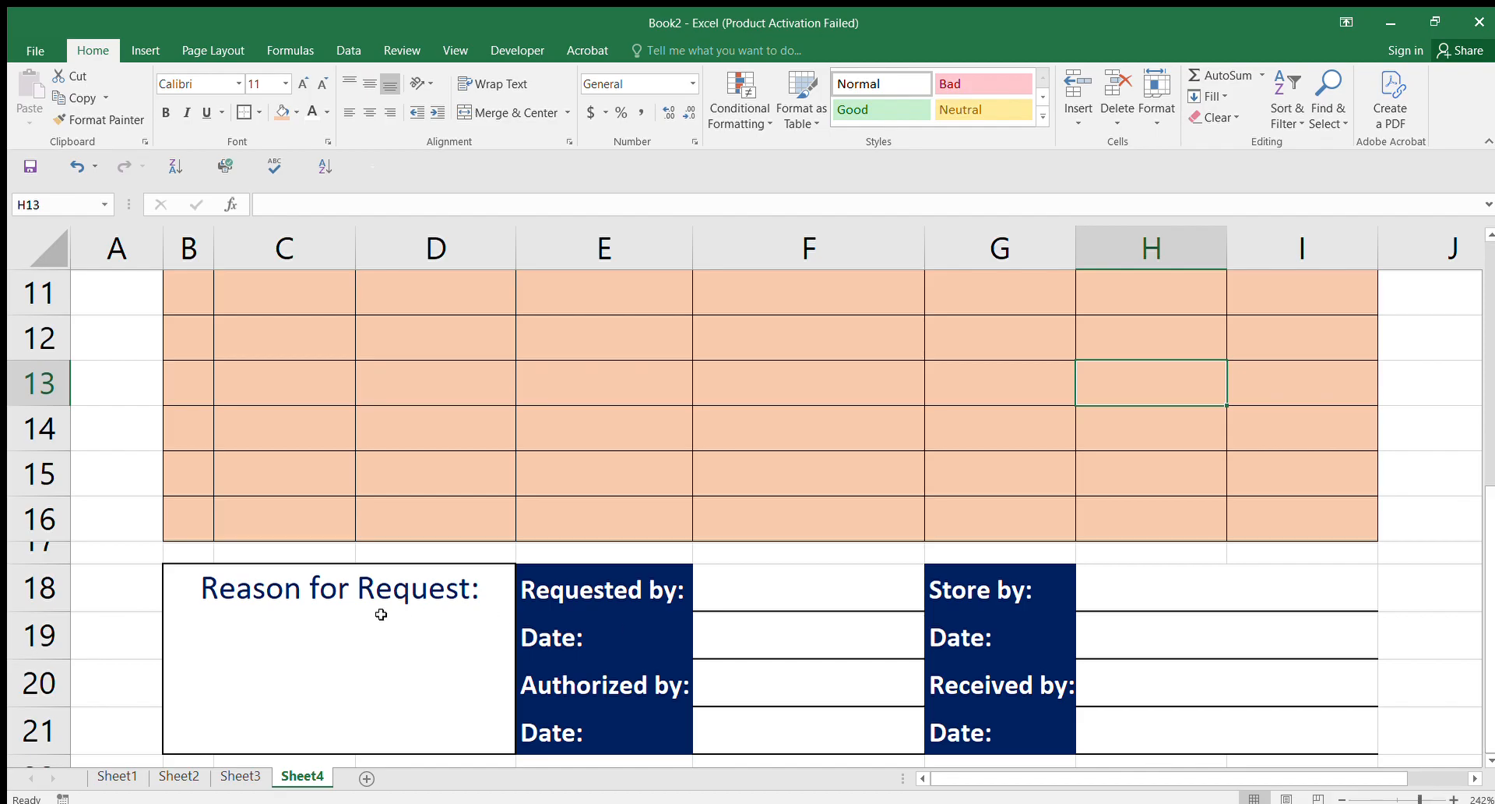
{"action": "left_click", "coordinate": [296, 625]}
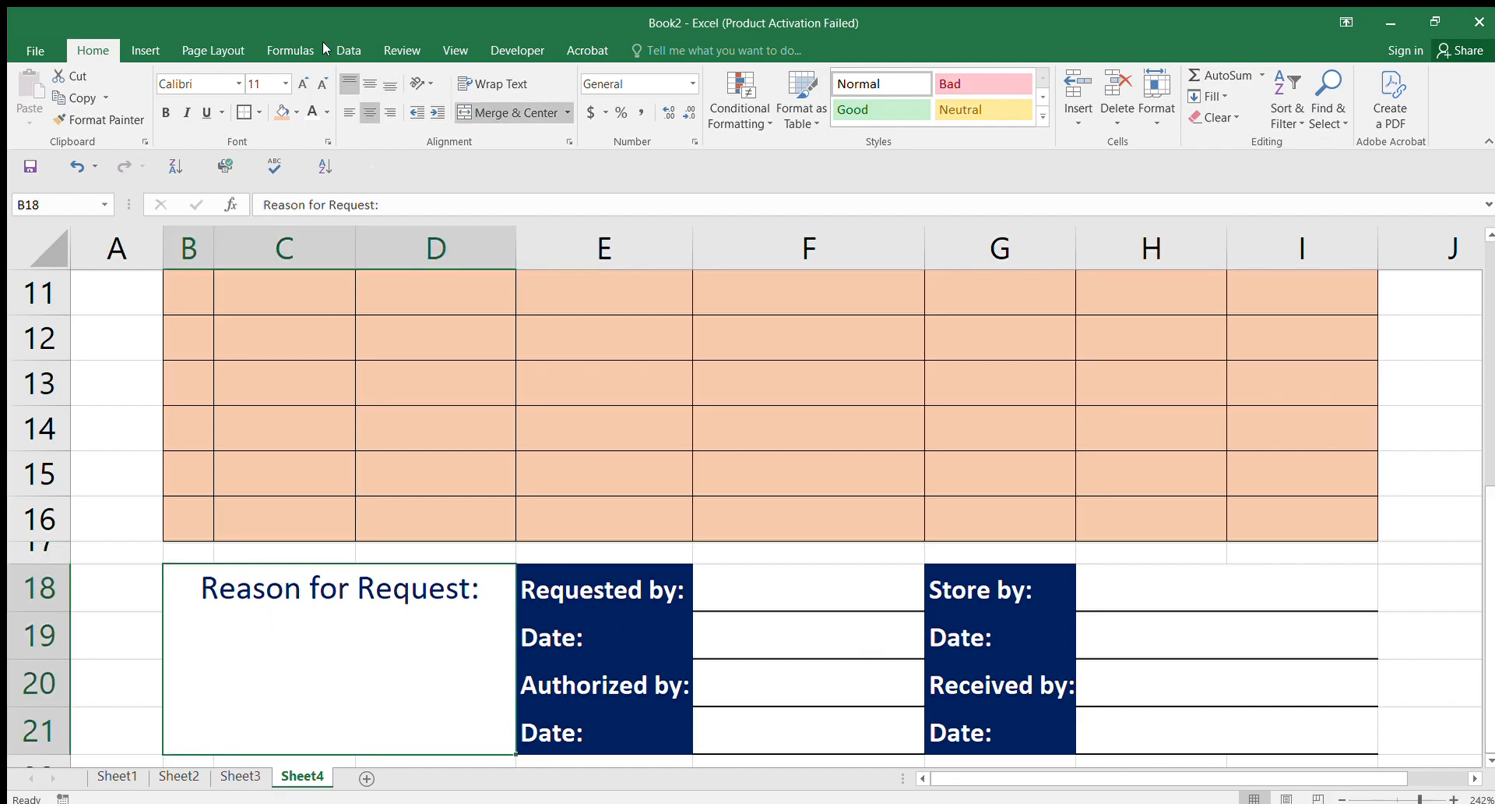
Step: Give the Reason for Request box a peach fill and make its label bold red
{"action": "left_click", "coordinate": [283, 113]}
{"action": "left_click", "coordinate": [1354, 690]}
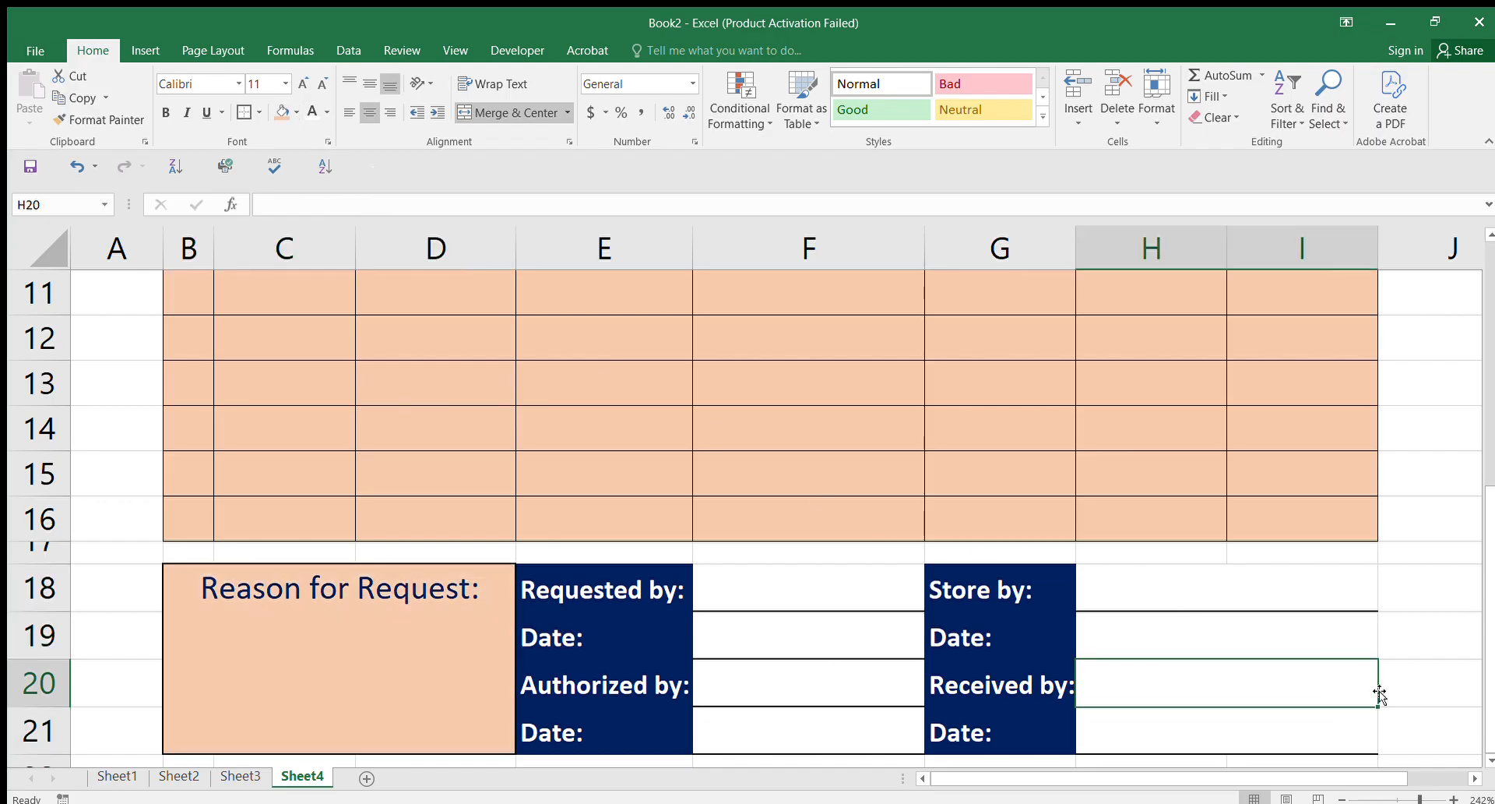
{"action": "mouse_move", "coordinate": [1492, 668]}
{"action": "left_mouse_down"}
{"action": "mouse_move", "coordinate": [1493, 595]}
{"action": "mouse_move", "coordinate": [1493, 668]}
{"action": "left_mouse_up"}
{"action": "left_click", "coordinate": [360, 590]}
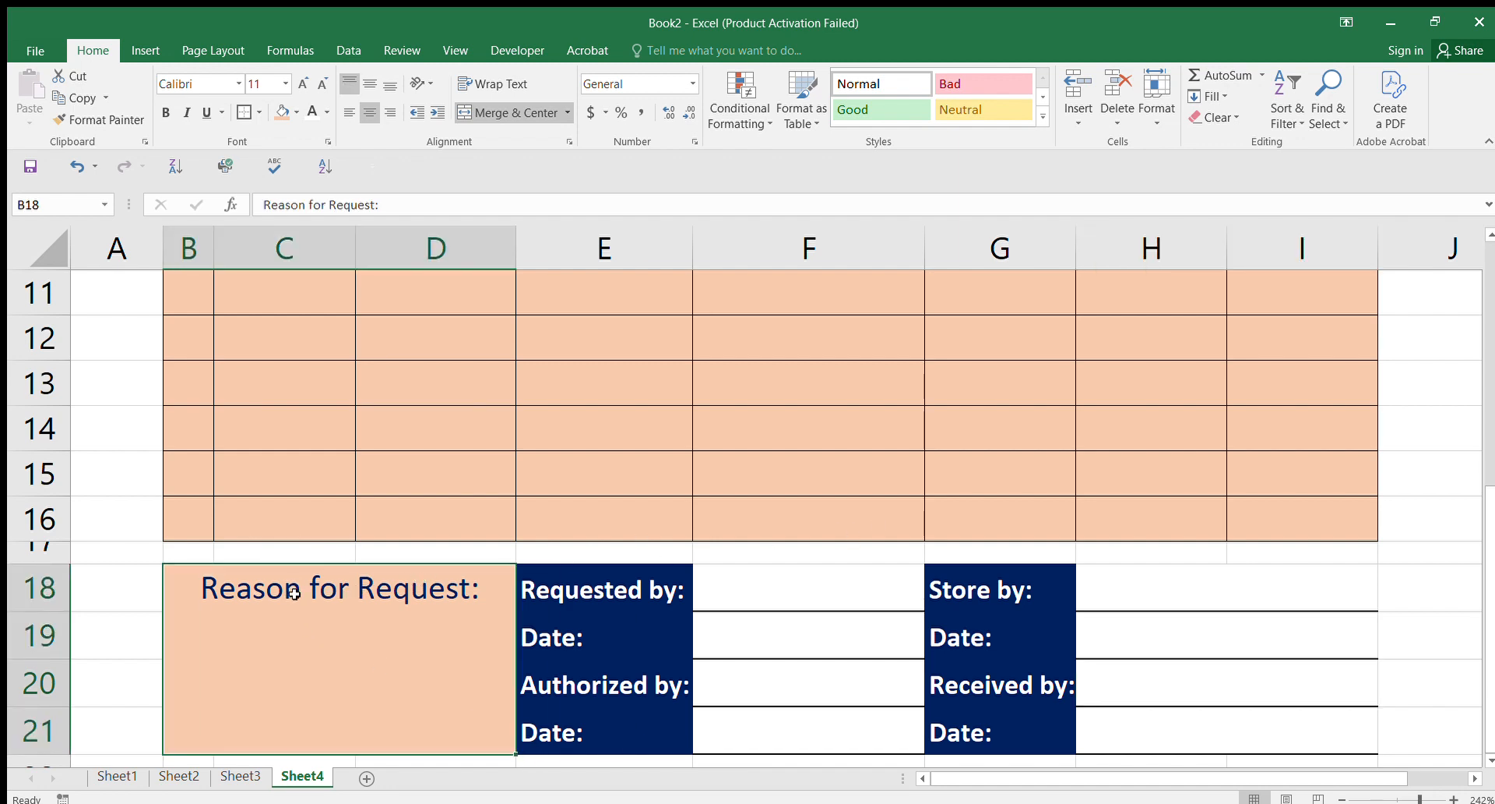
{"action": "left_click", "coordinate": [322, 113]}
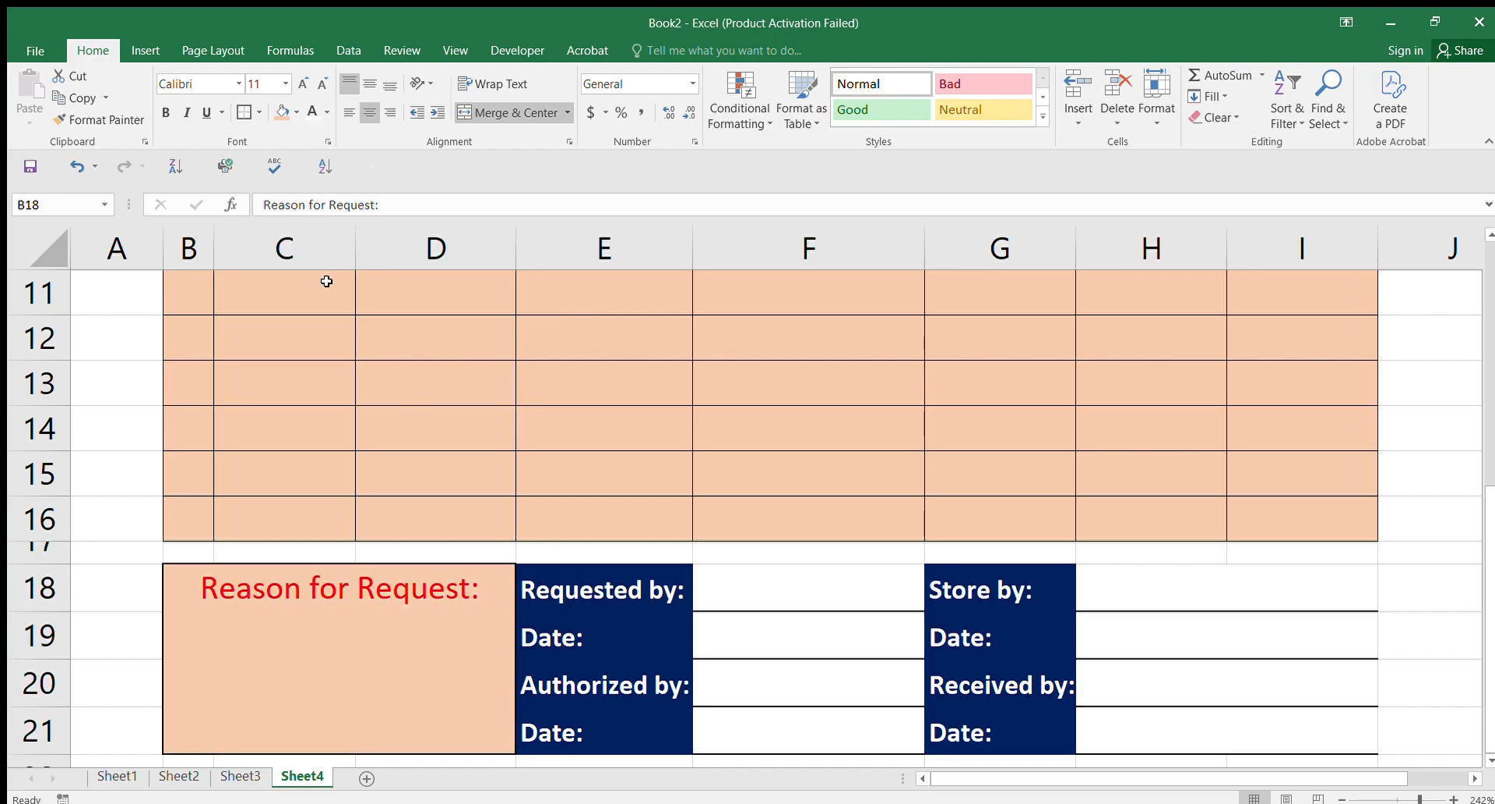
{"action": "left_click", "coordinate": [159, 105]}
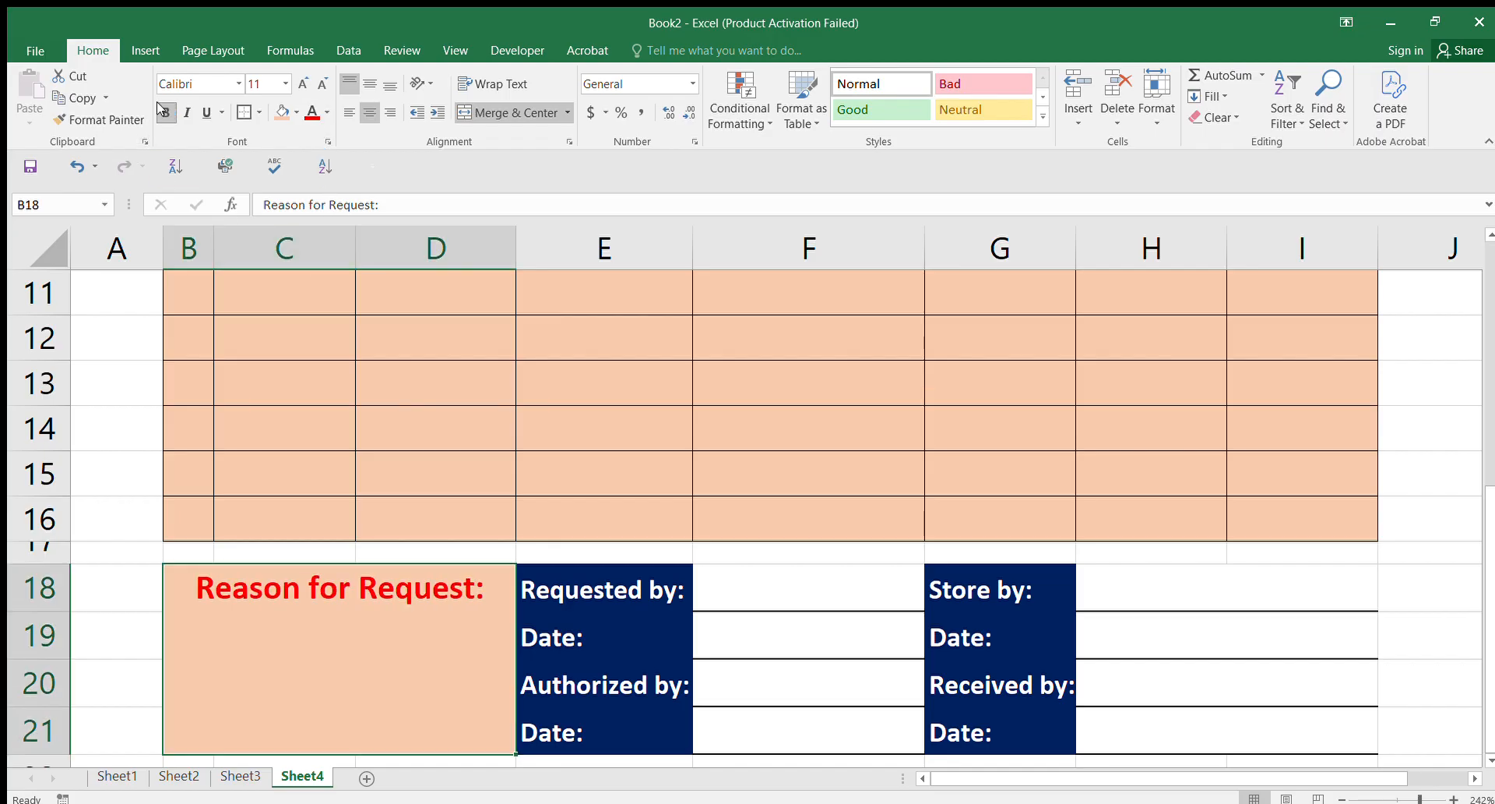
{"action": "left_click", "coordinate": [1234, 638]}
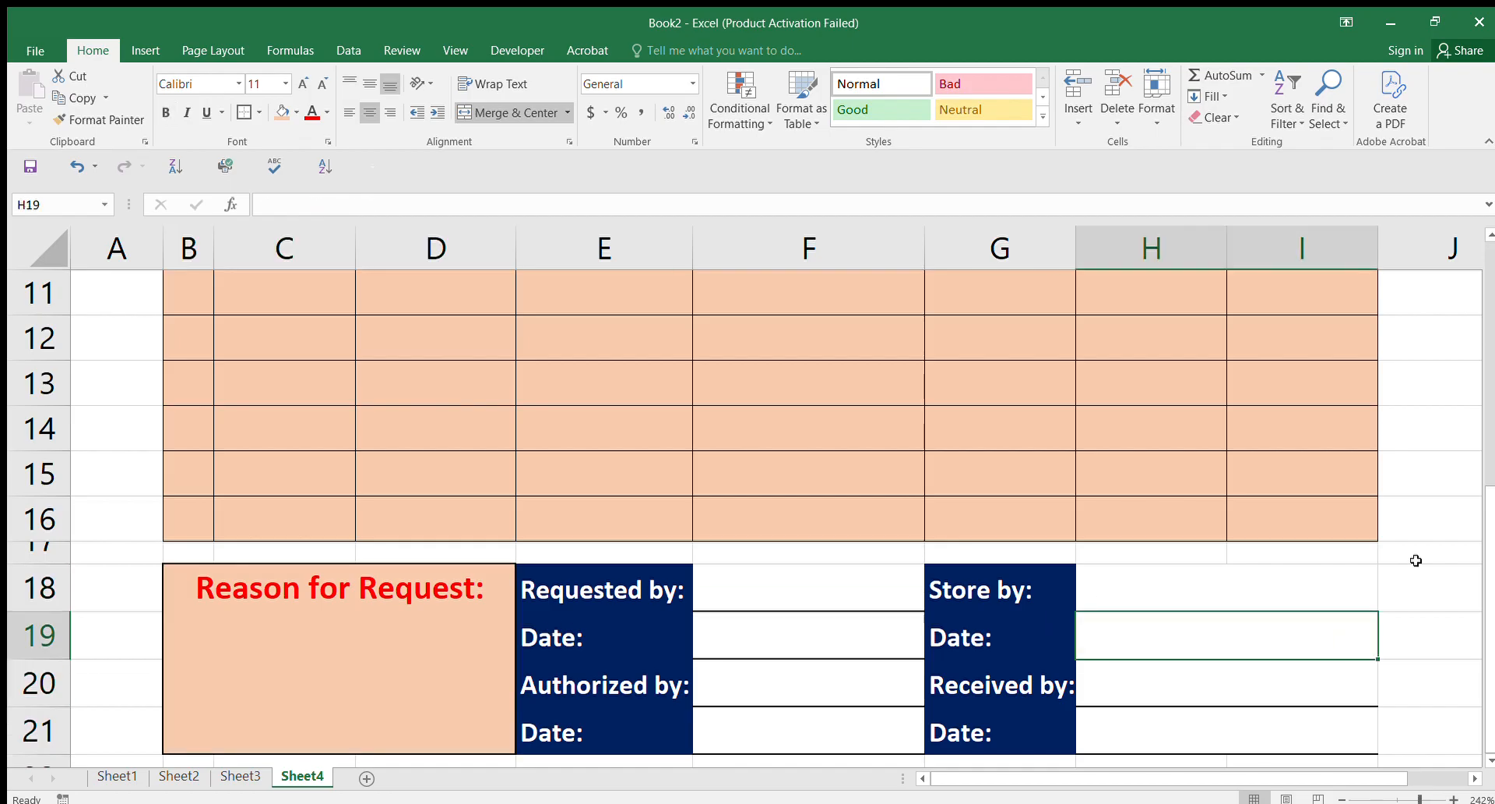
{"action": "left_click_drag", "start_coordinate": [1490, 612], "coordinate": [1491, 335]}
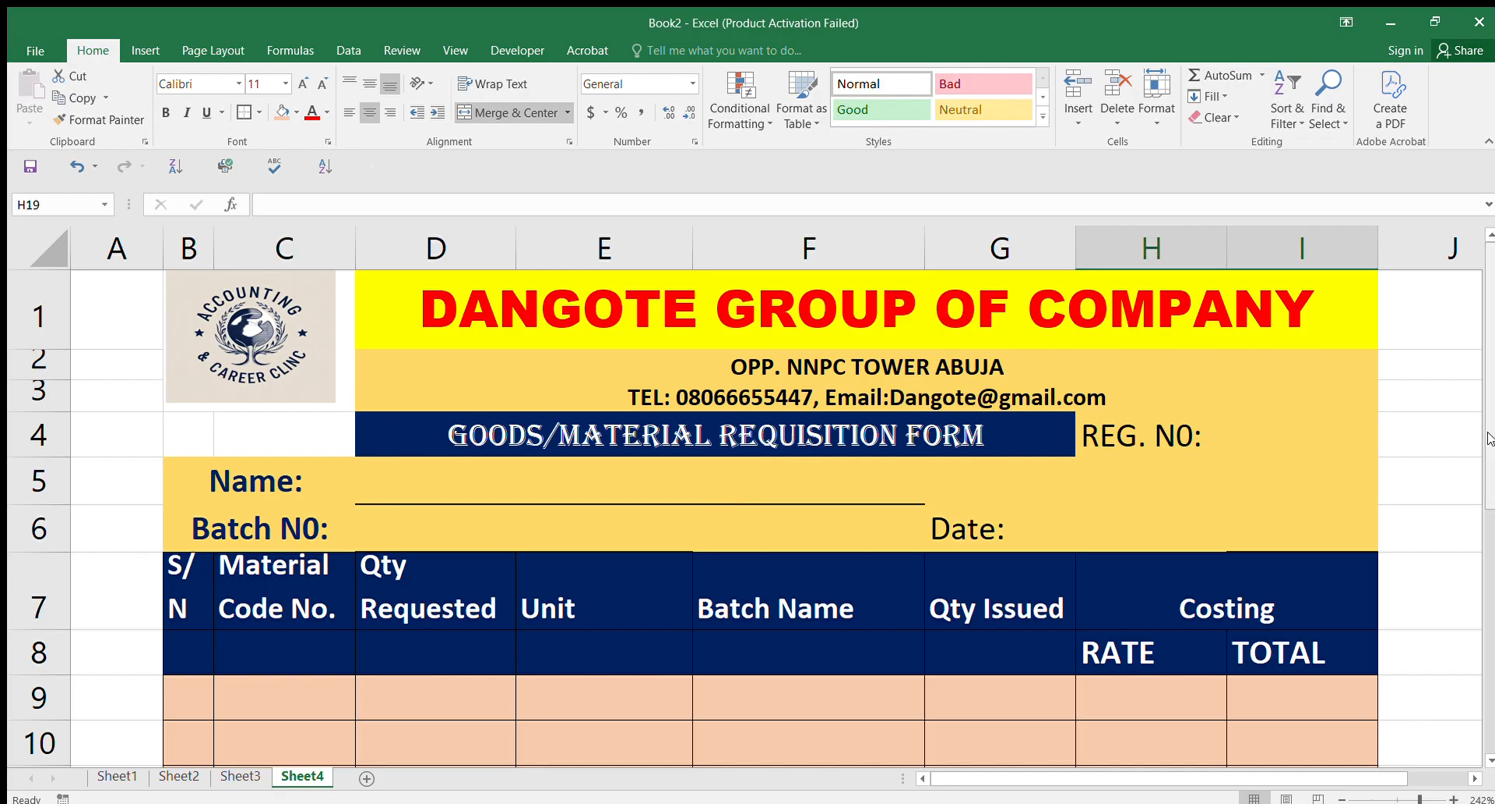
{"action": "left_click_drag", "start_coordinate": [1489, 438], "coordinate": [1489, 397]}
{"action": "mouse_move", "coordinate": [1490, 401]}
{"action": "left_mouse_down"}
{"action": "mouse_move", "coordinate": [1487, 632]}
{"action": "mouse_move", "coordinate": [1490, 379]}
{"action": "left_mouse_up"}
{"action": "left_click_drag", "start_coordinate": [1489, 333], "coordinate": [1494, 279]}
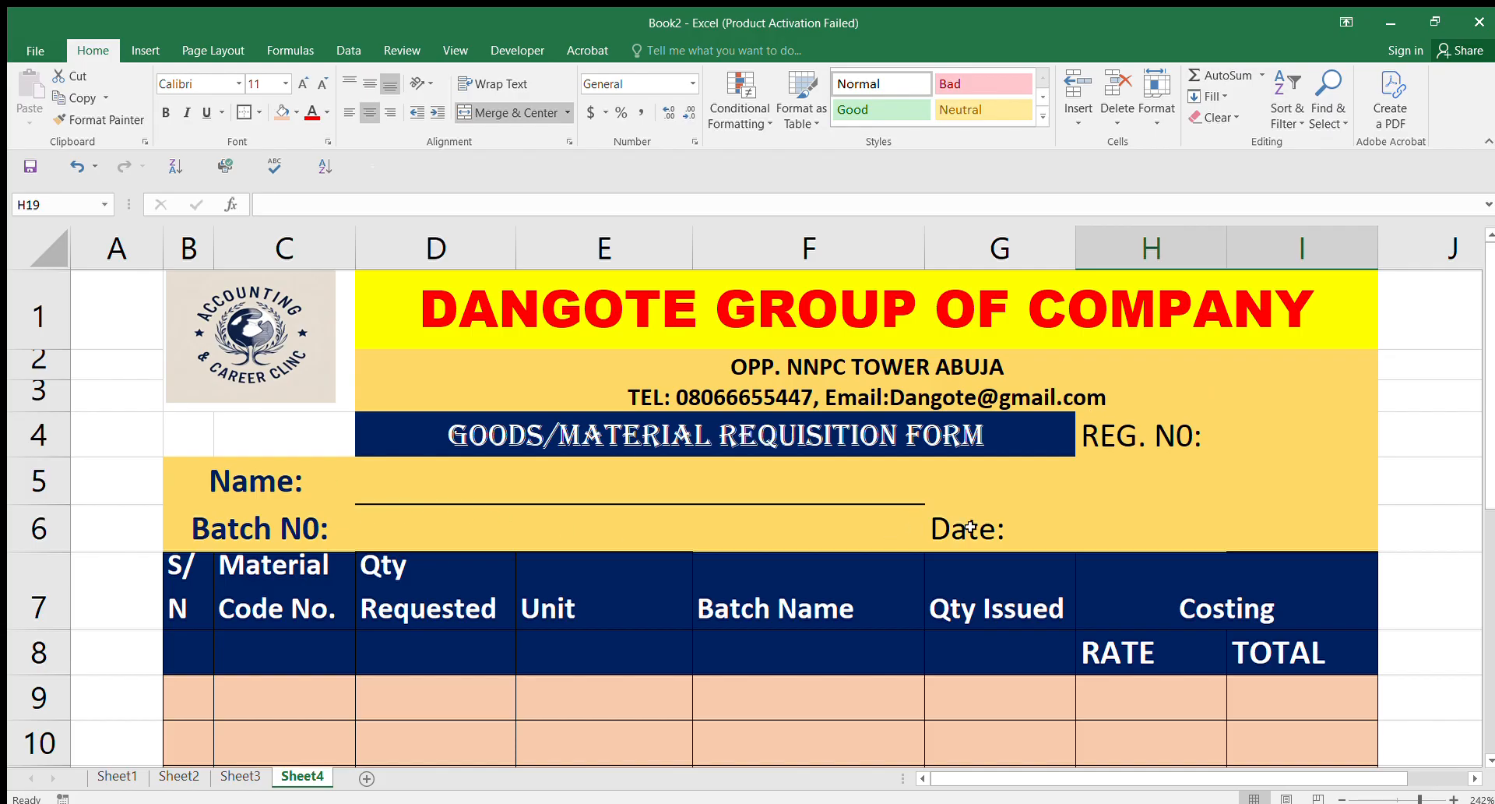
Step: Insert a thin 6.00-high spacer row above the table headers, then preview the form for printing
{"action": "left_click", "coordinate": [1058, 528]}
{"action": "left_click", "coordinate": [1255, 521]}
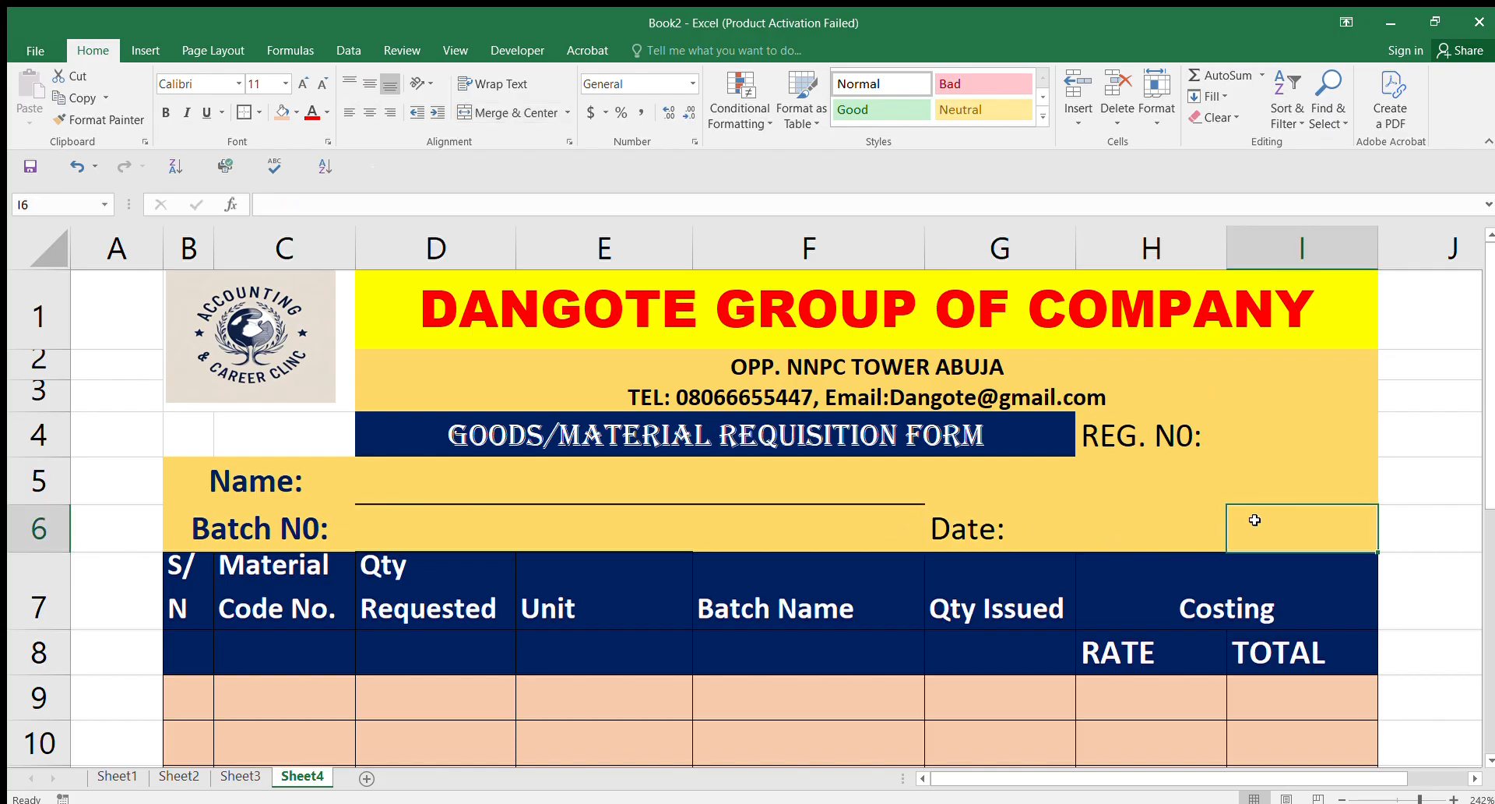
{"action": "left_click", "coordinate": [274, 547]}
{"action": "left_click", "coordinate": [274, 573]}
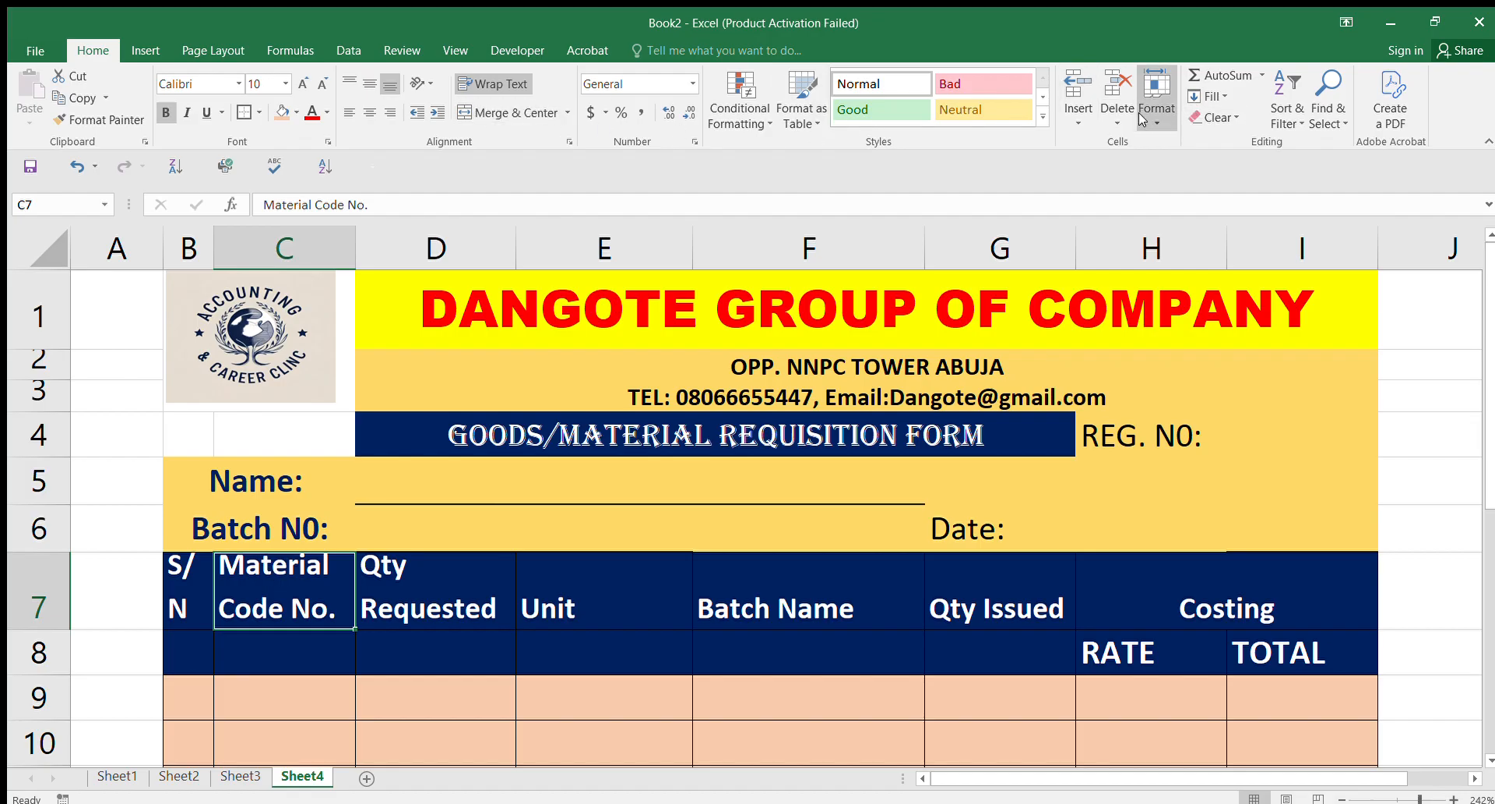
{"action": "left_click", "coordinate": [1074, 117]}
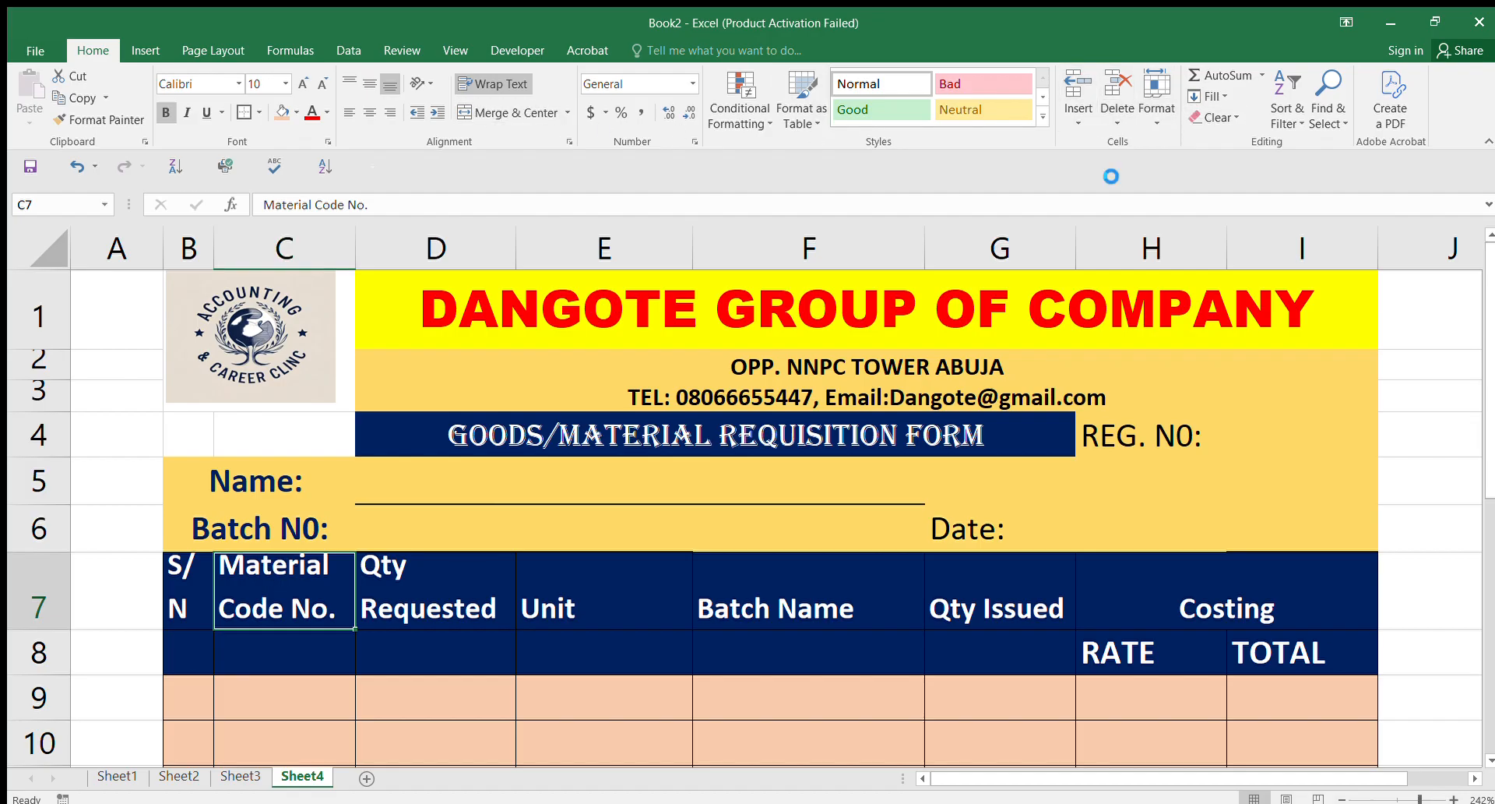
{"action": "left_click_drag", "start_coordinate": [102, 597], "coordinate": [108, 572]}
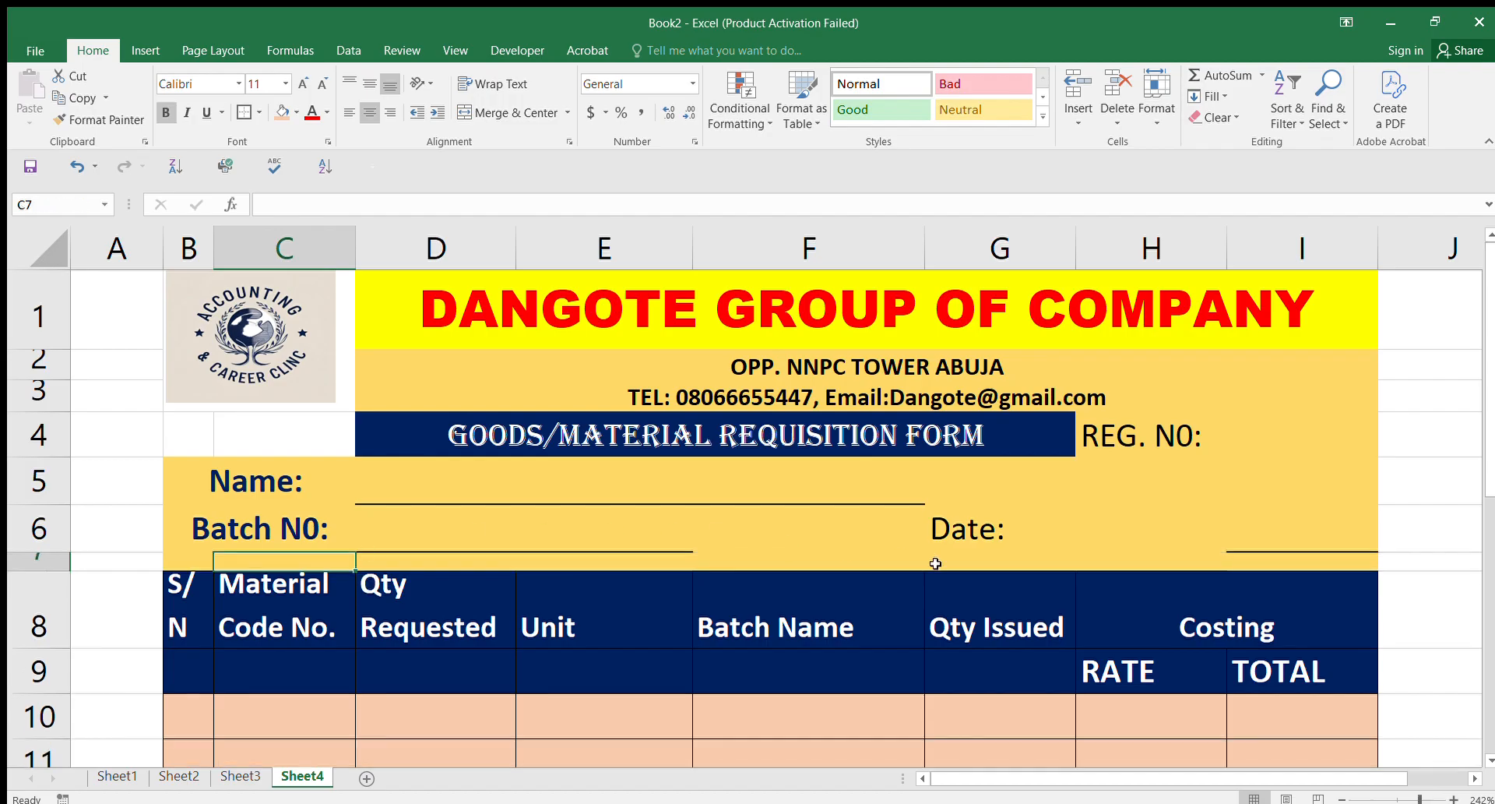
{"action": "left_click", "coordinate": [1192, 487]}
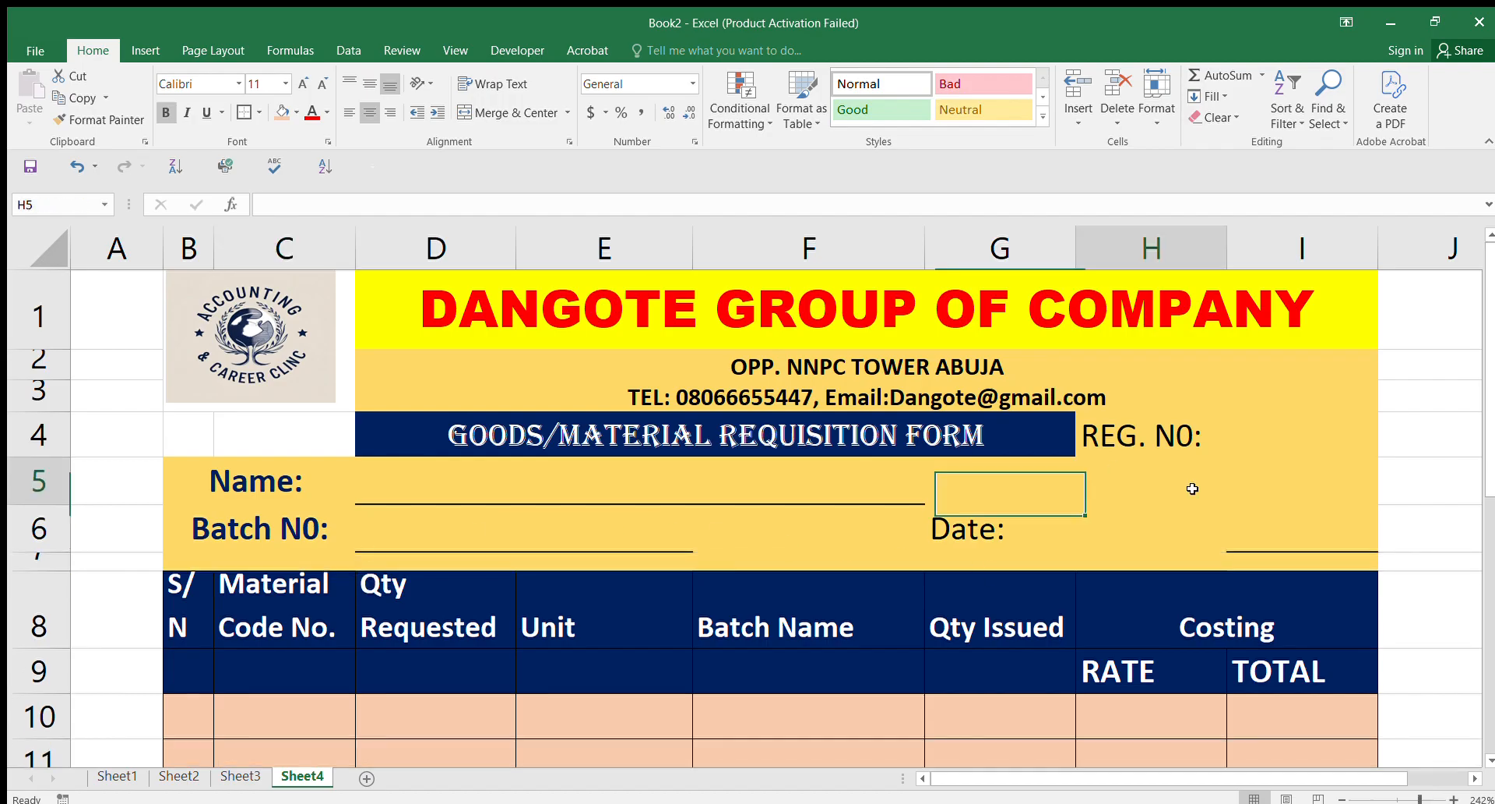
{"action": "left_click", "coordinate": [28, 41]}
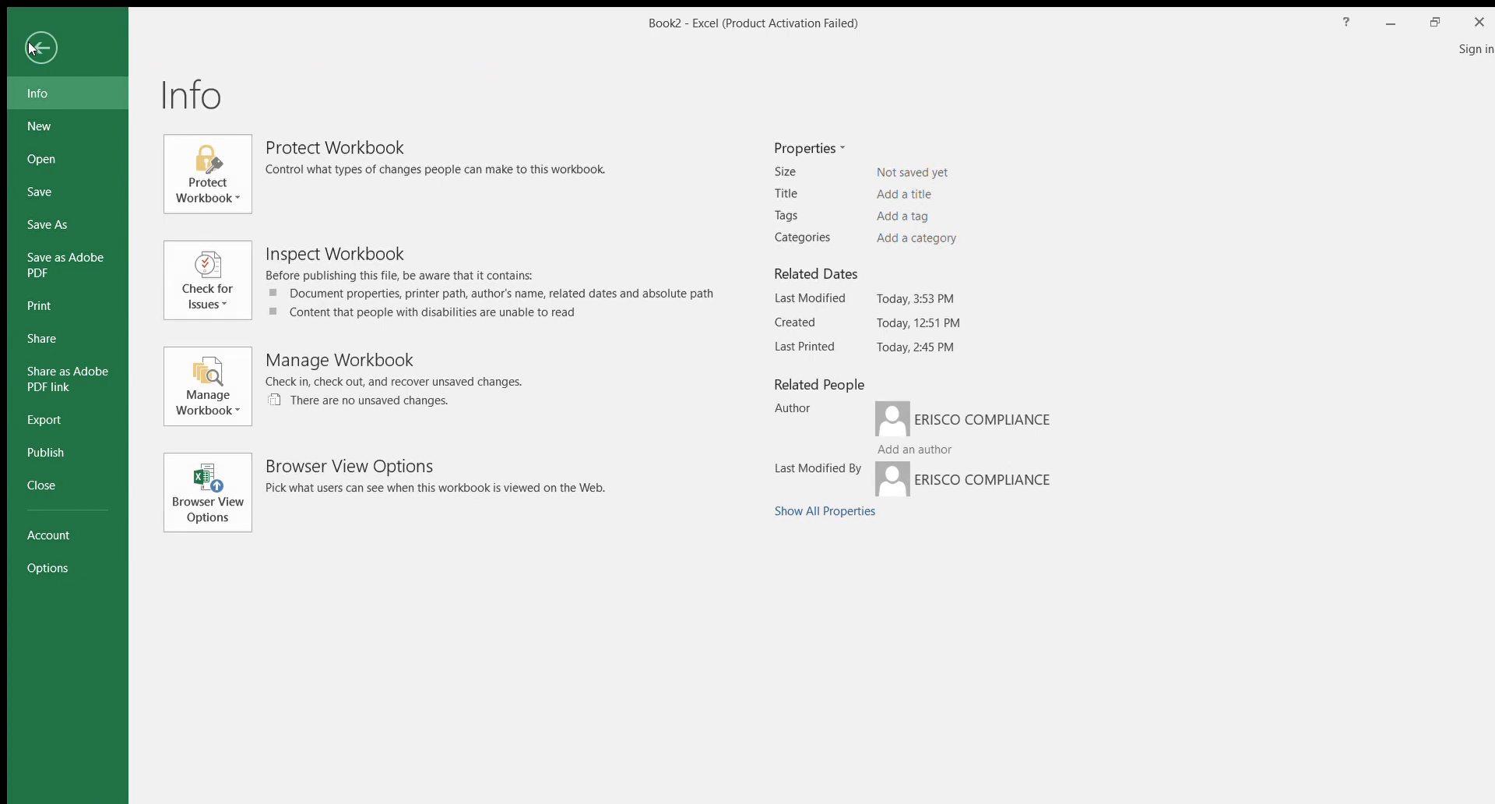
{"action": "left_click", "coordinate": [41, 304]}
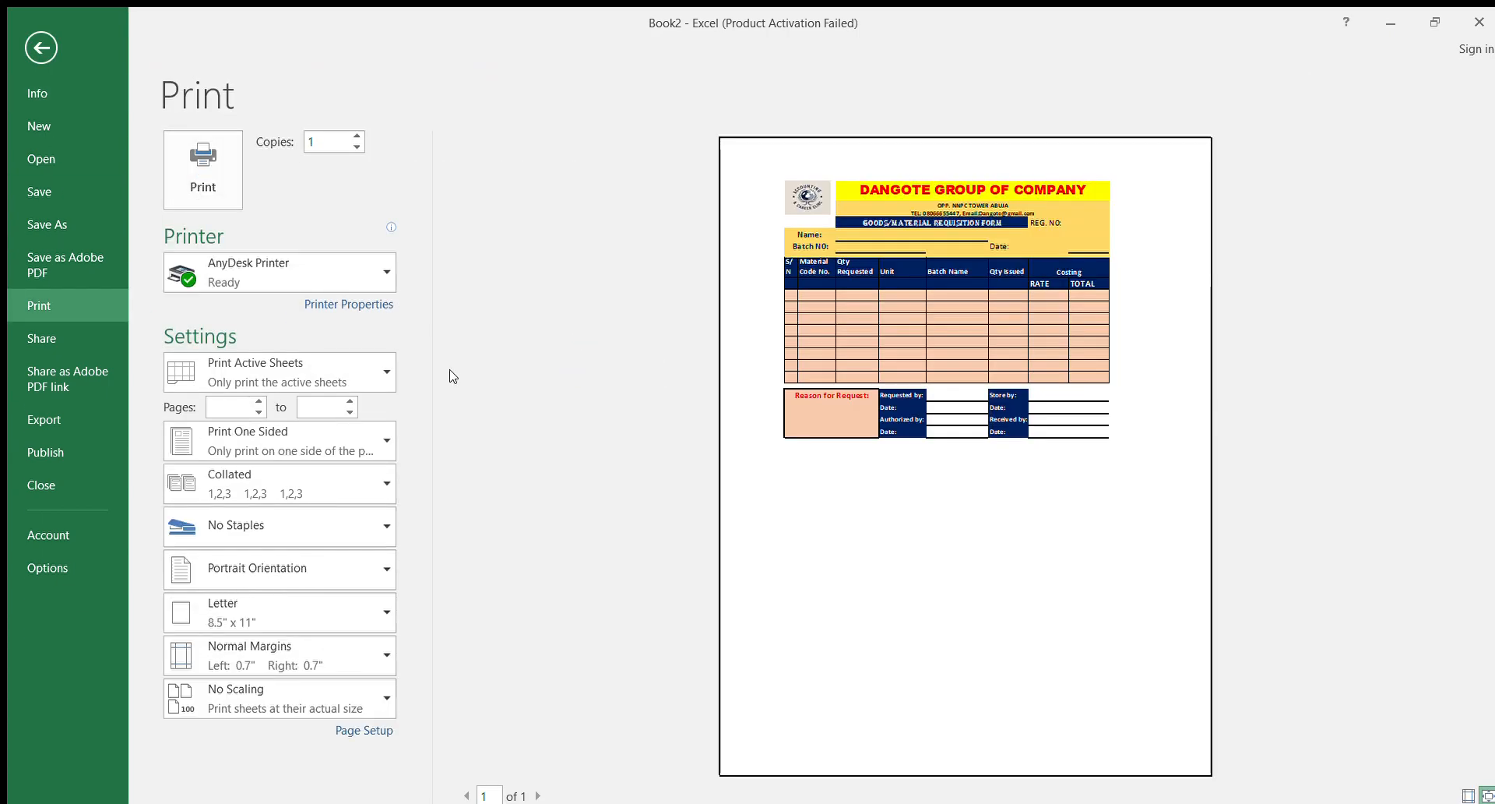